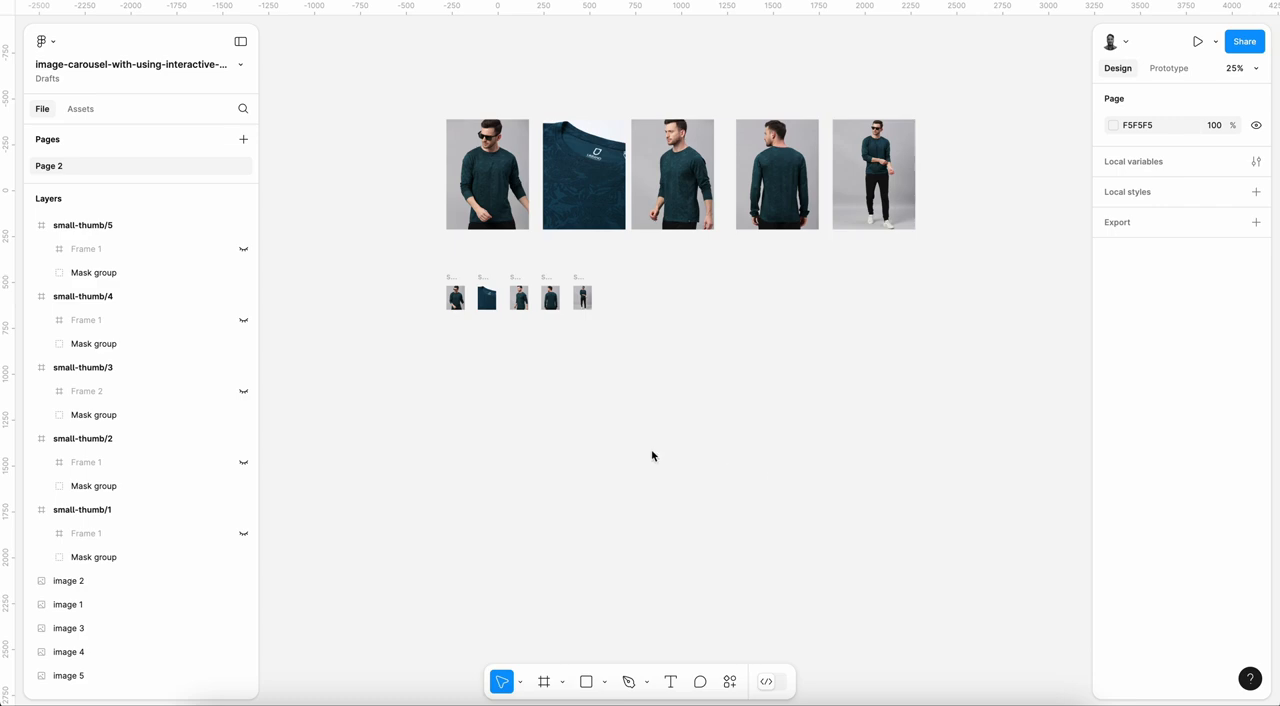
Step: Inspect the dimensions of the five large product images and the small-thumb frames below them
scroll(652, 456, "up", 2)
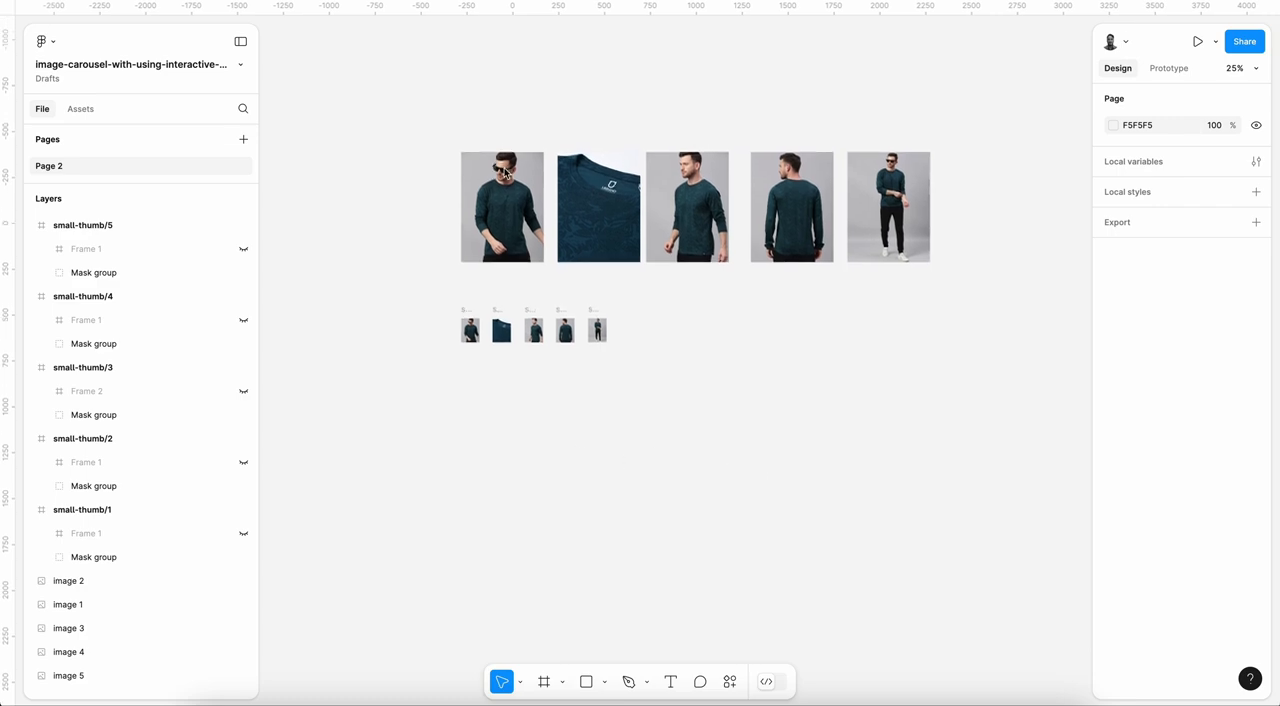
left_click(506, 226)
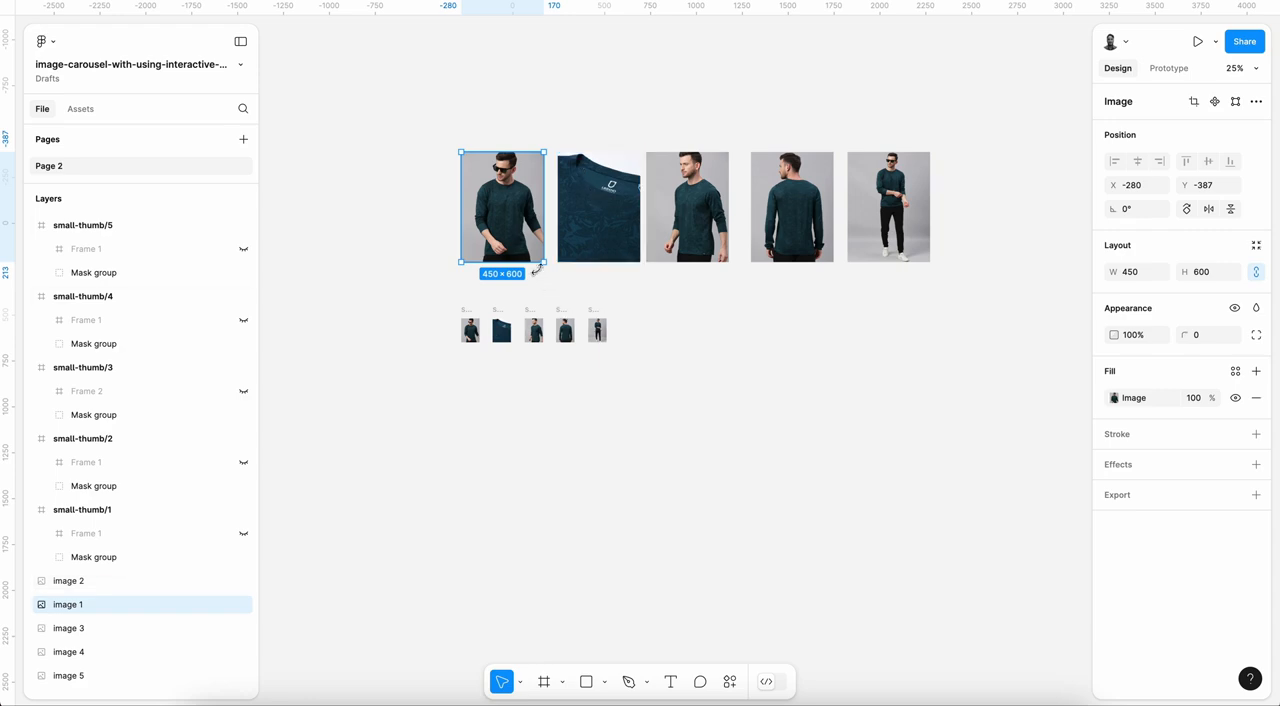
scroll(537, 268, "up", 3)
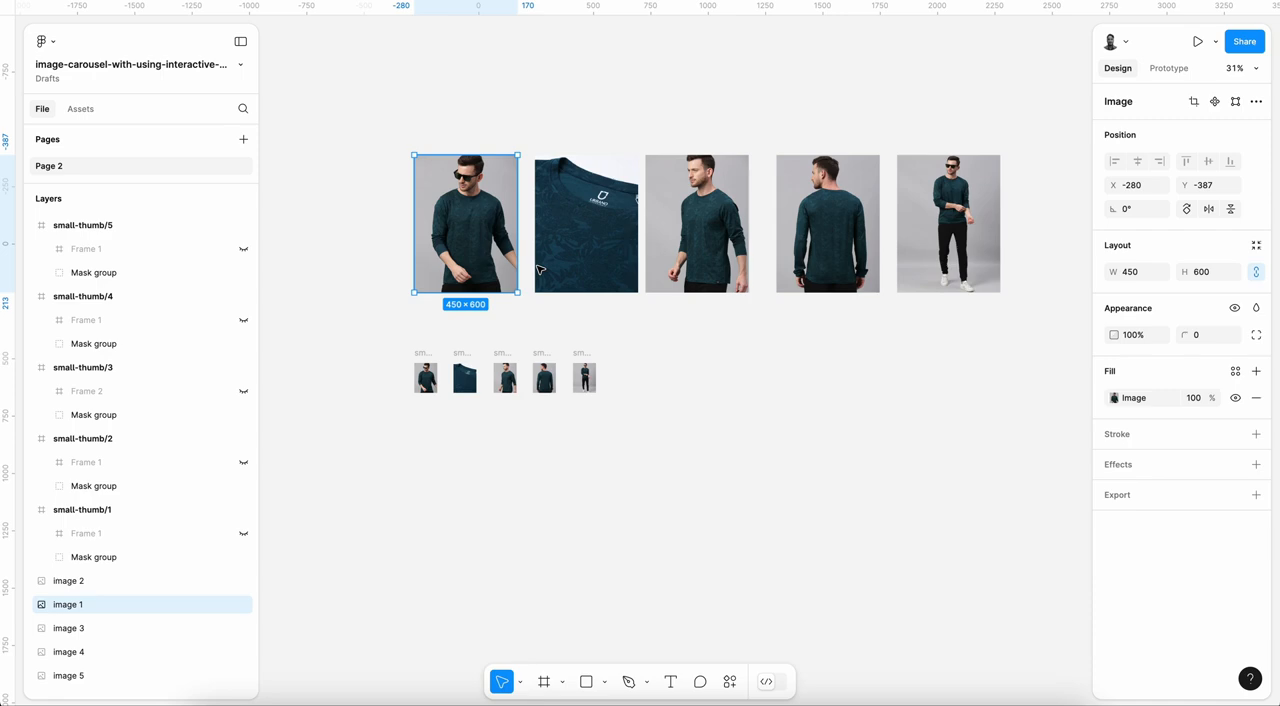
left_click(590, 250)
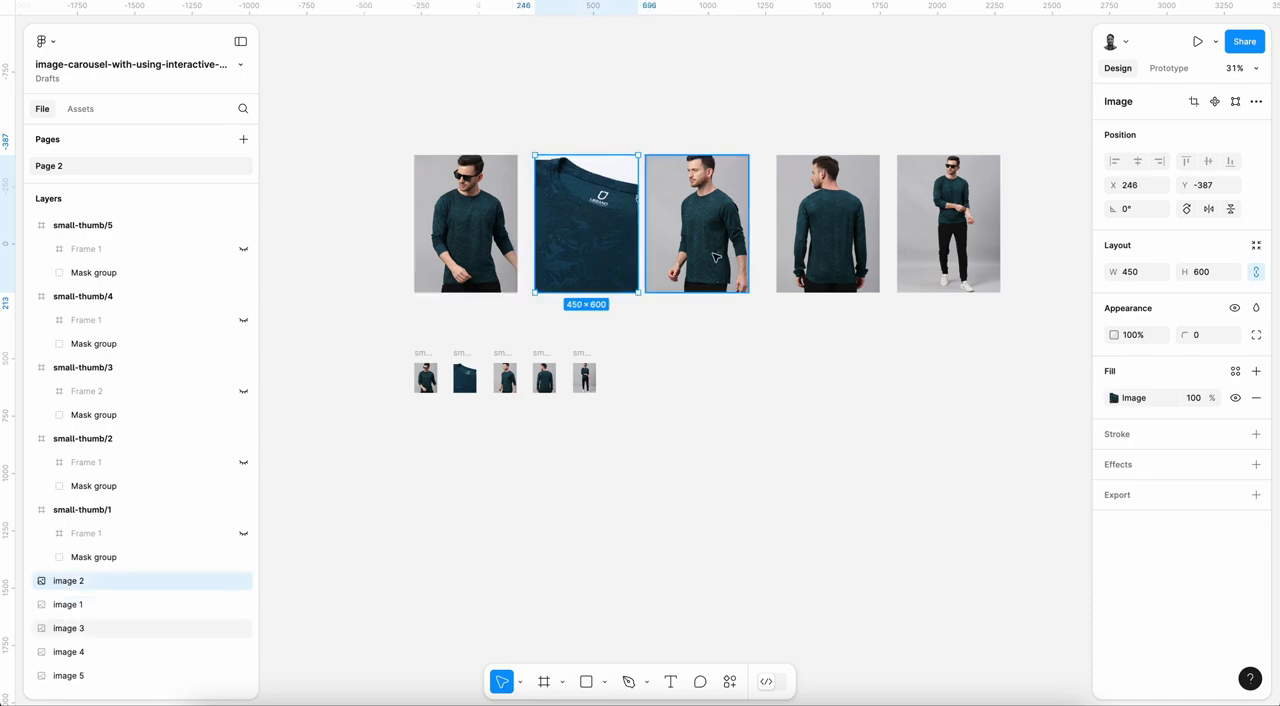
left_click(466, 232)
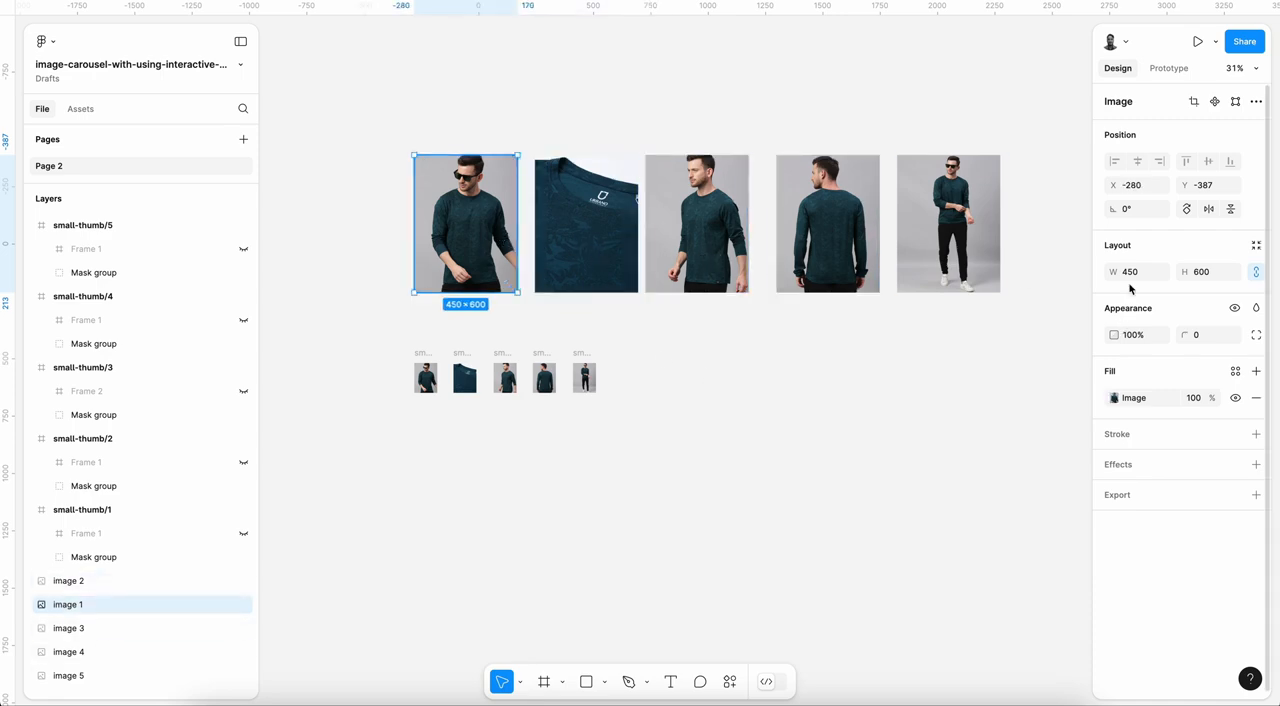
left_click(580, 248)
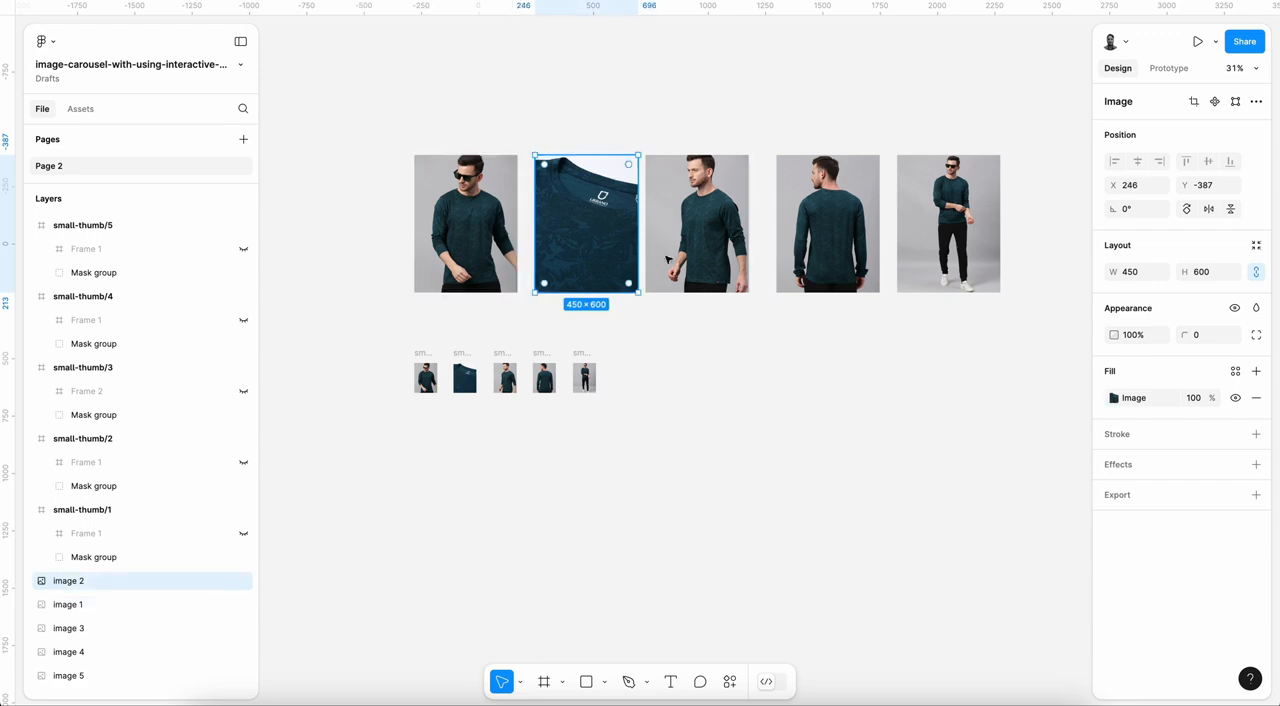
left_click(697, 240)
left_click(828, 240)
left_click(925, 255)
left_click(463, 117)
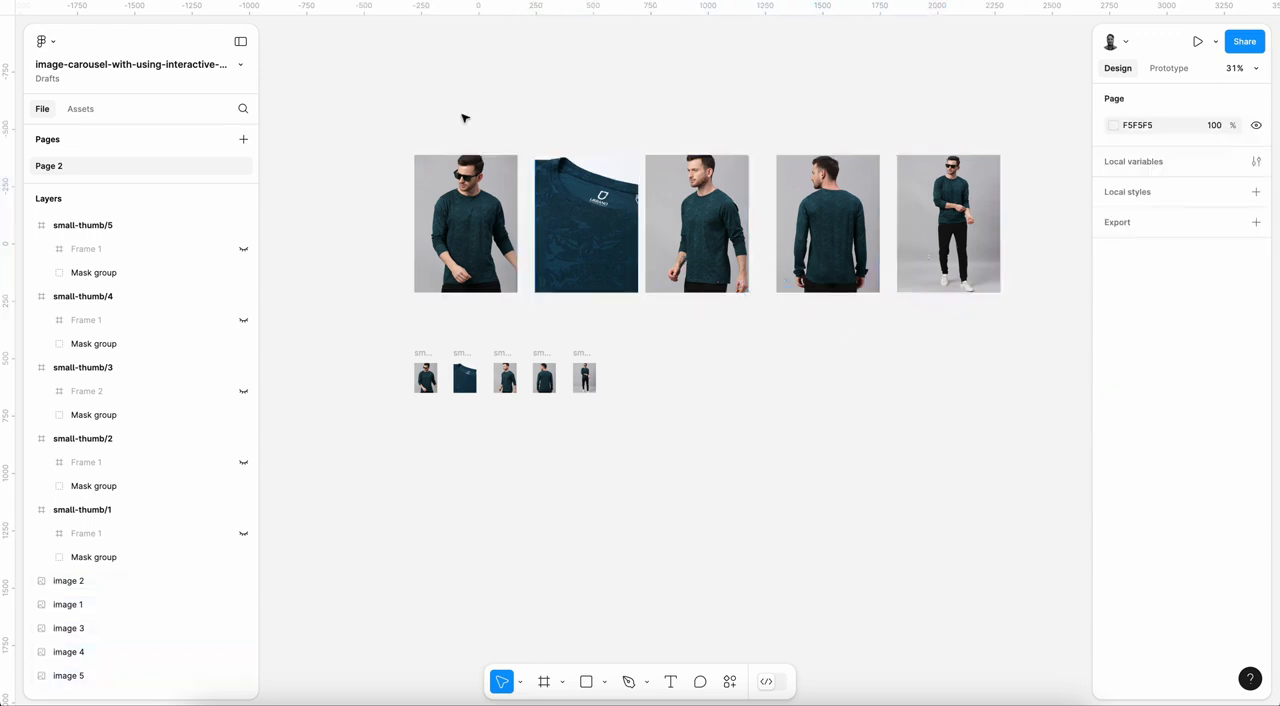
left_click_drag(376, 120, 994, 250)
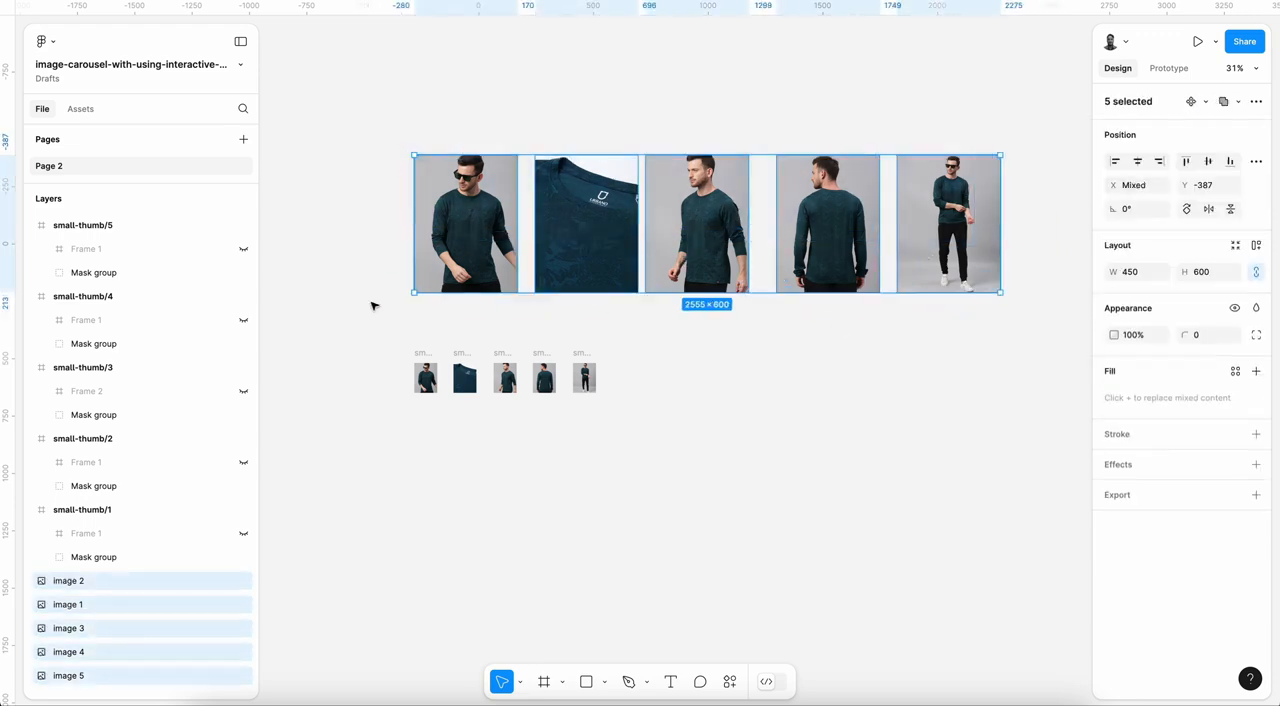
left_click(422, 355)
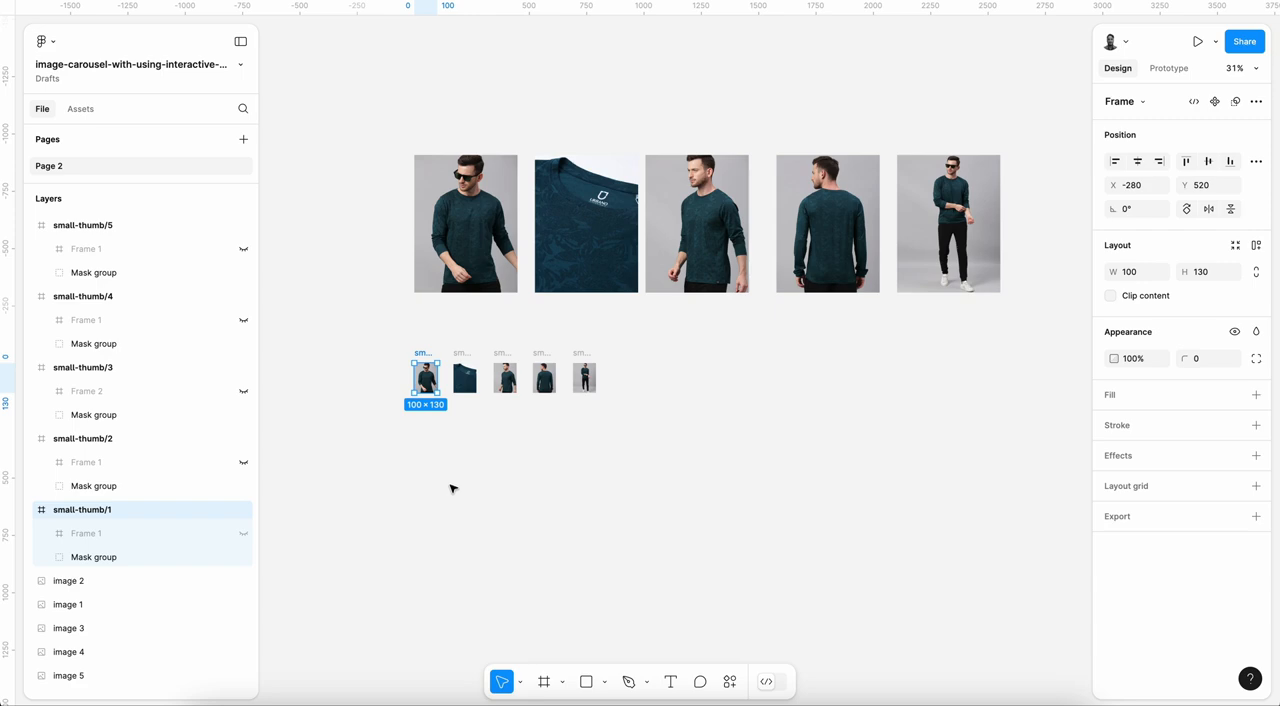
left_click(460, 357)
left_click(490, 341)
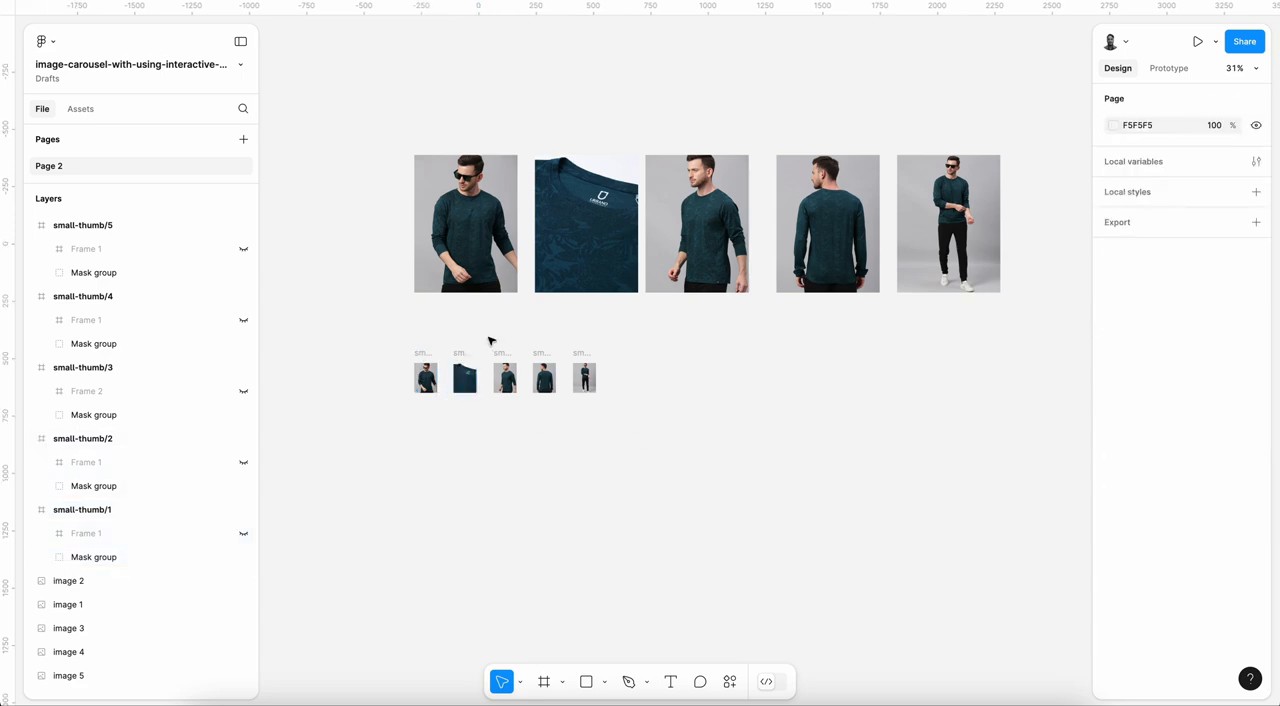
Step: Wrap each of the five large product images in its own frame
left_click(486, 211)
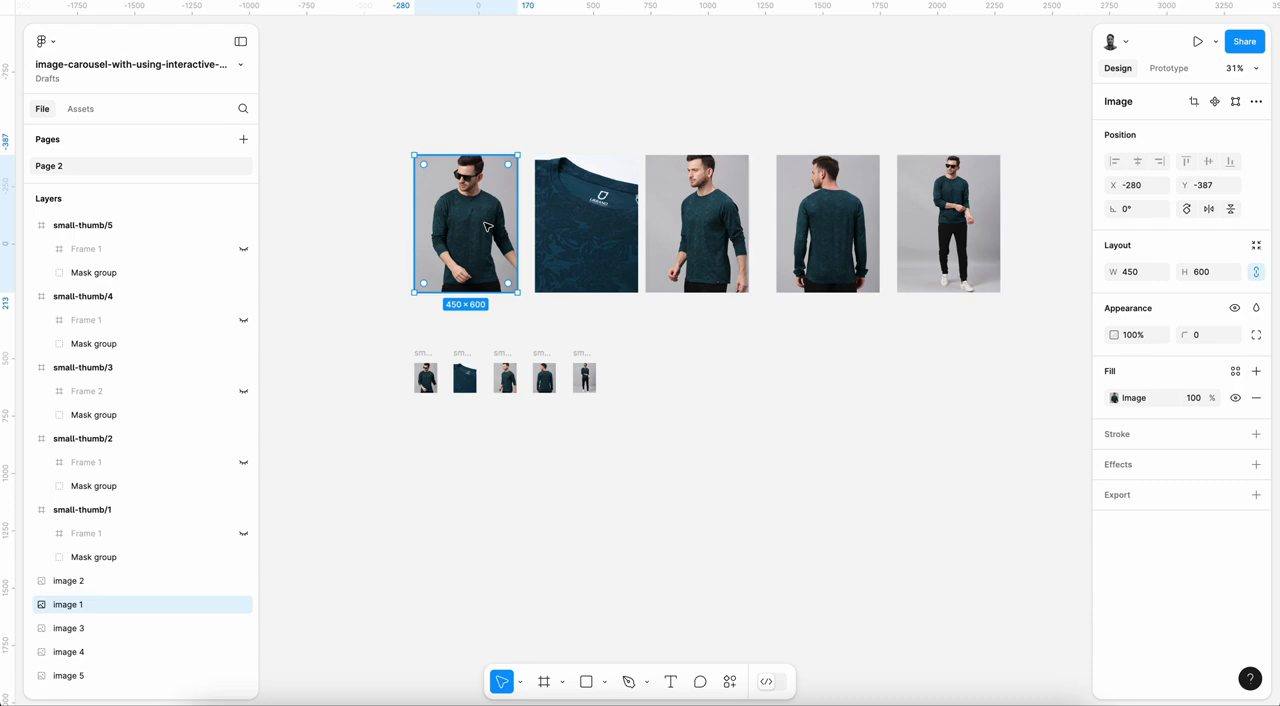
right_click(477, 205)
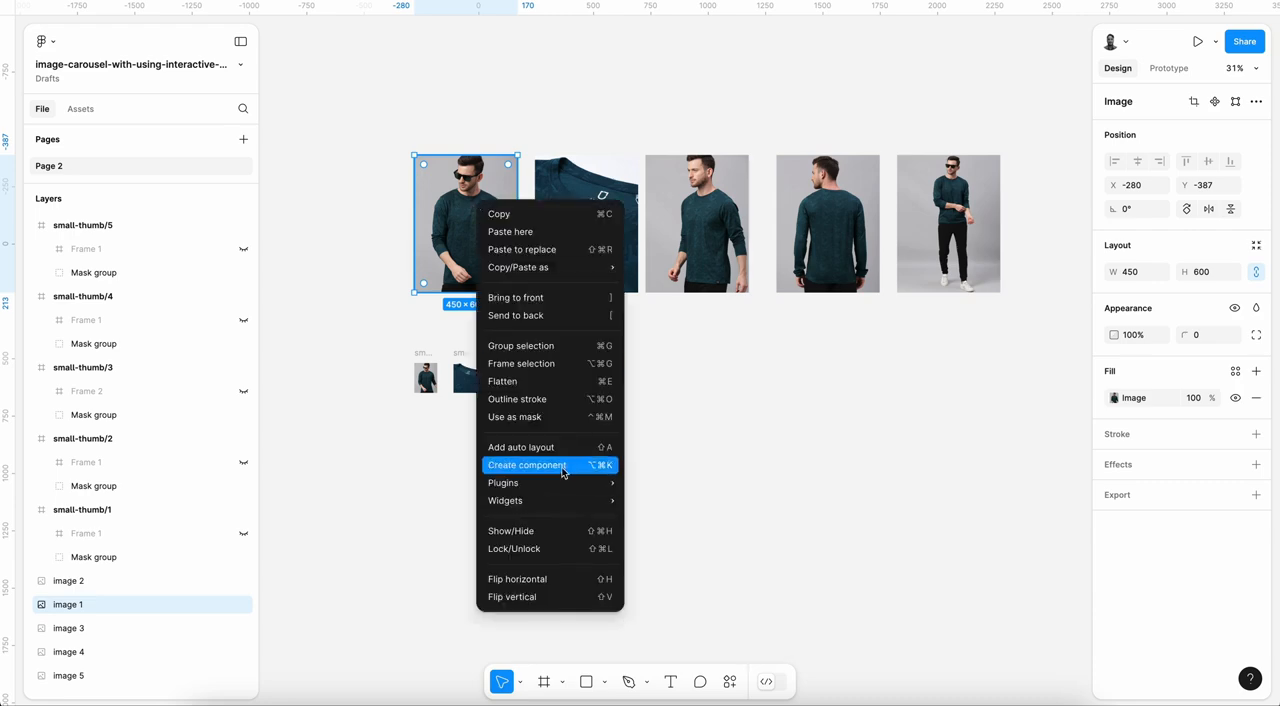
left_click(540, 364)
left_click(578, 185)
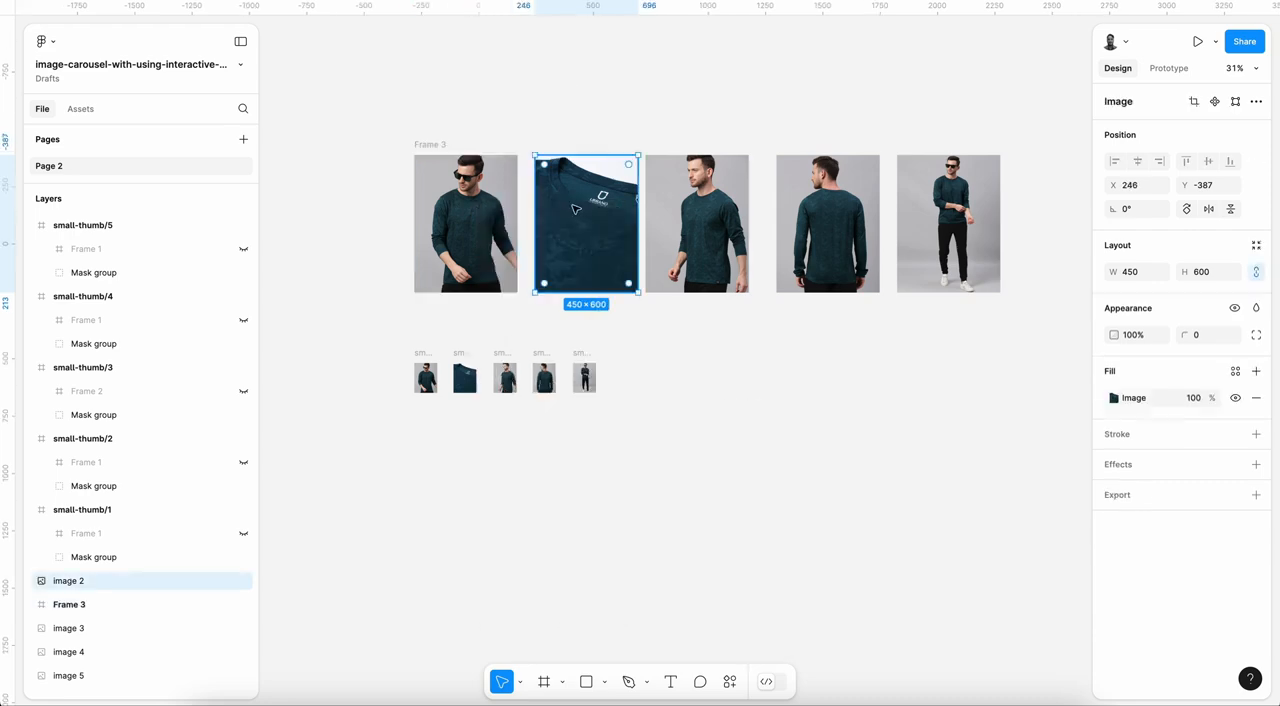
key("ctrl+alt+g")
left_click(697, 220)
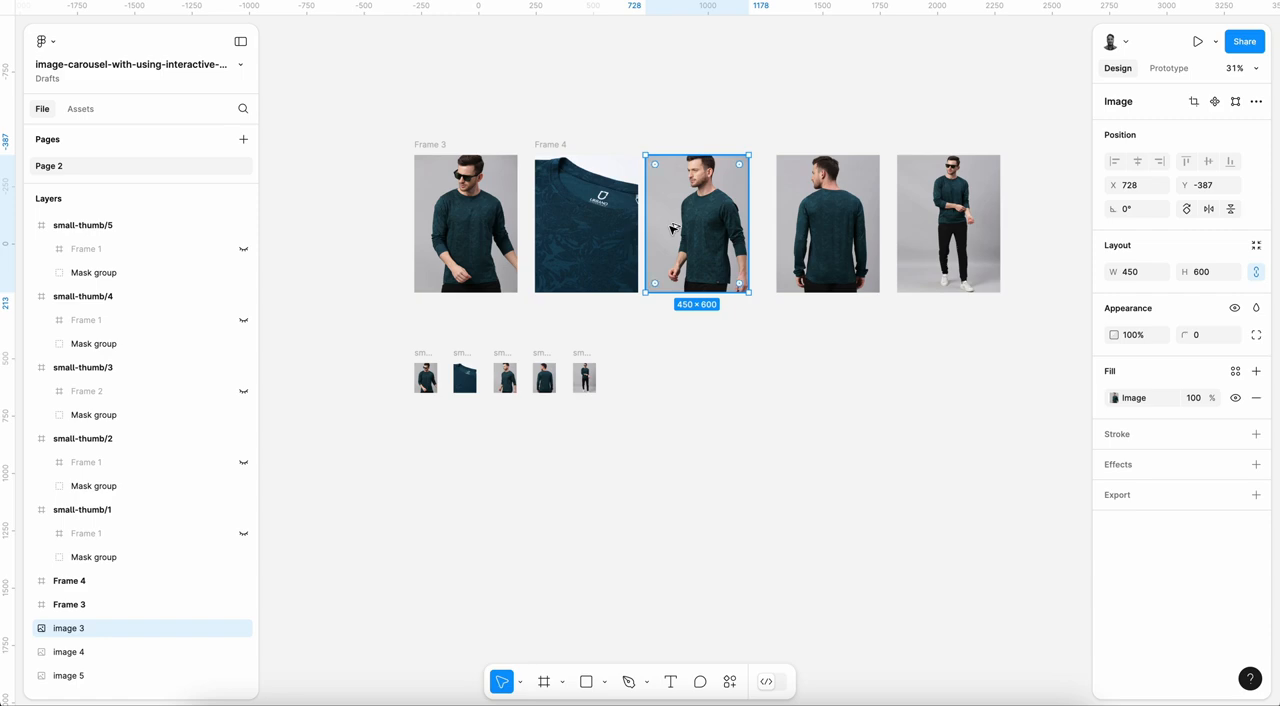
key("ctrl+alt+g")
left_click(818, 220)
key("ctrl+alt+g")
left_click(944, 210)
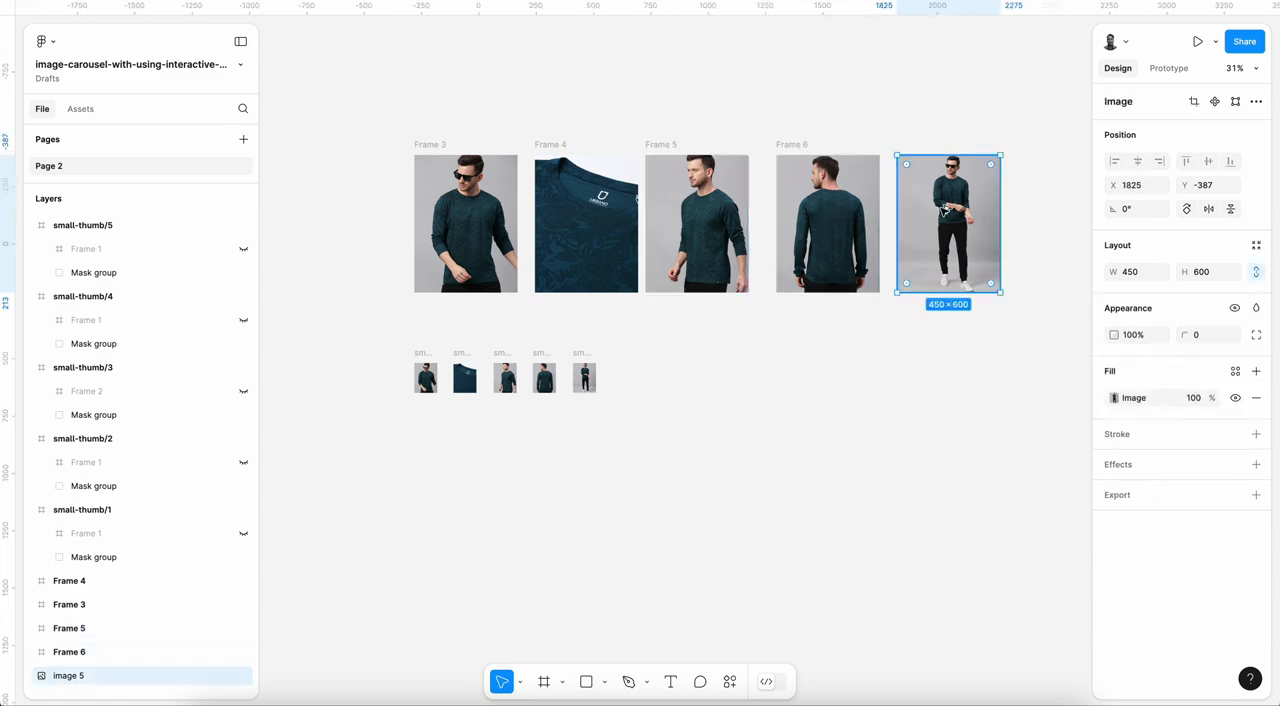
key("ctrl+alt+g")
Step: Combine the five large image frames into a single component set and rename it big-images
left_click_drag(384, 124, 1037, 336)
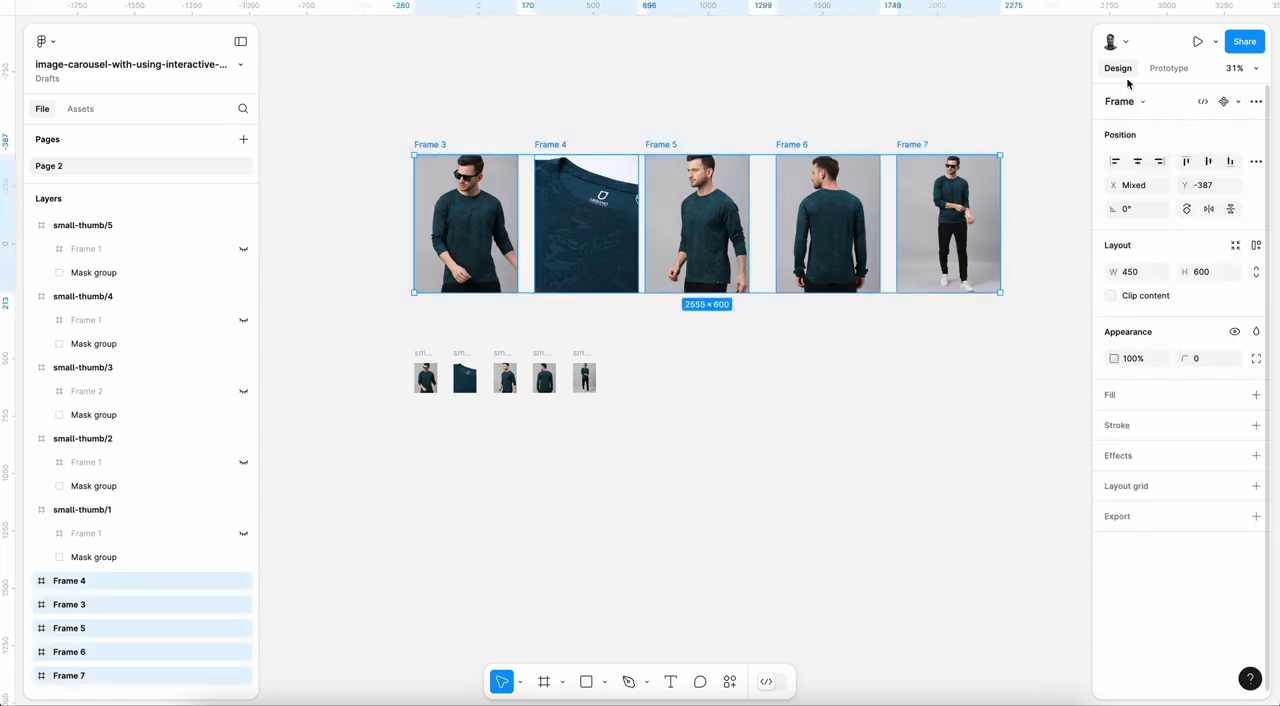
left_click(1256, 101)
left_click(1180, 195)
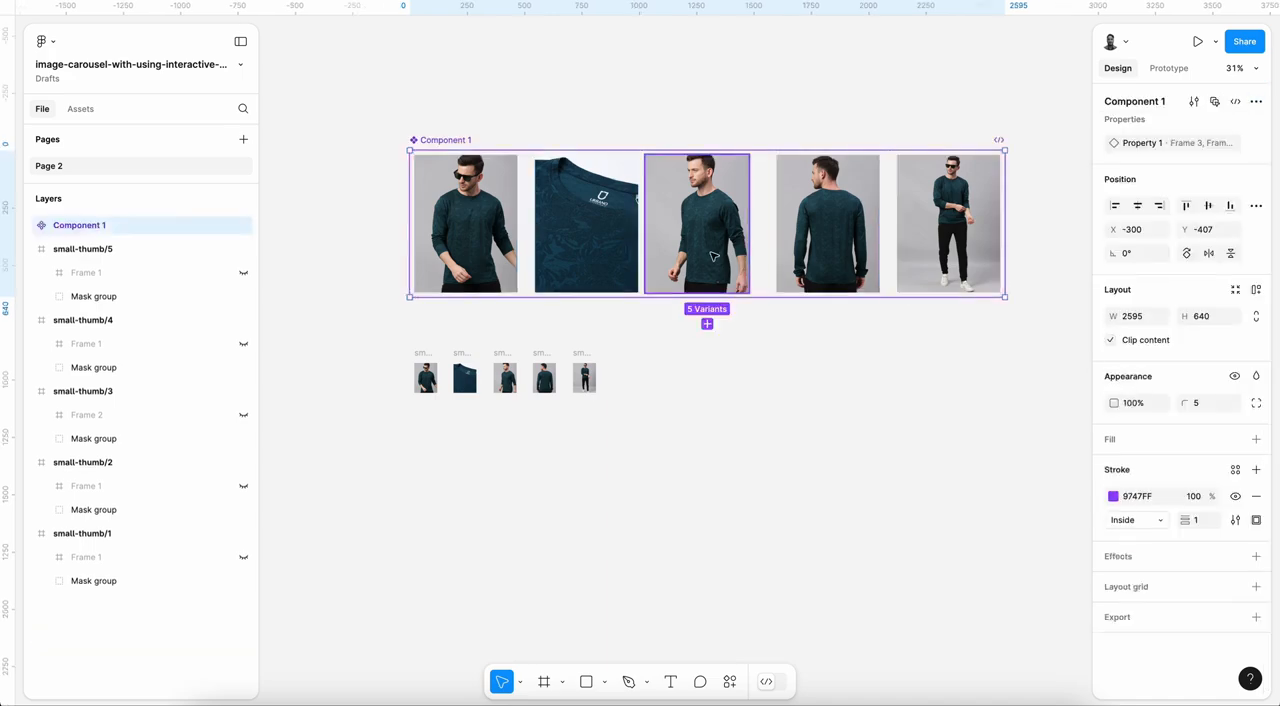
scroll(468, 178, "up", 1)
double_click(425, 159)
type("big")
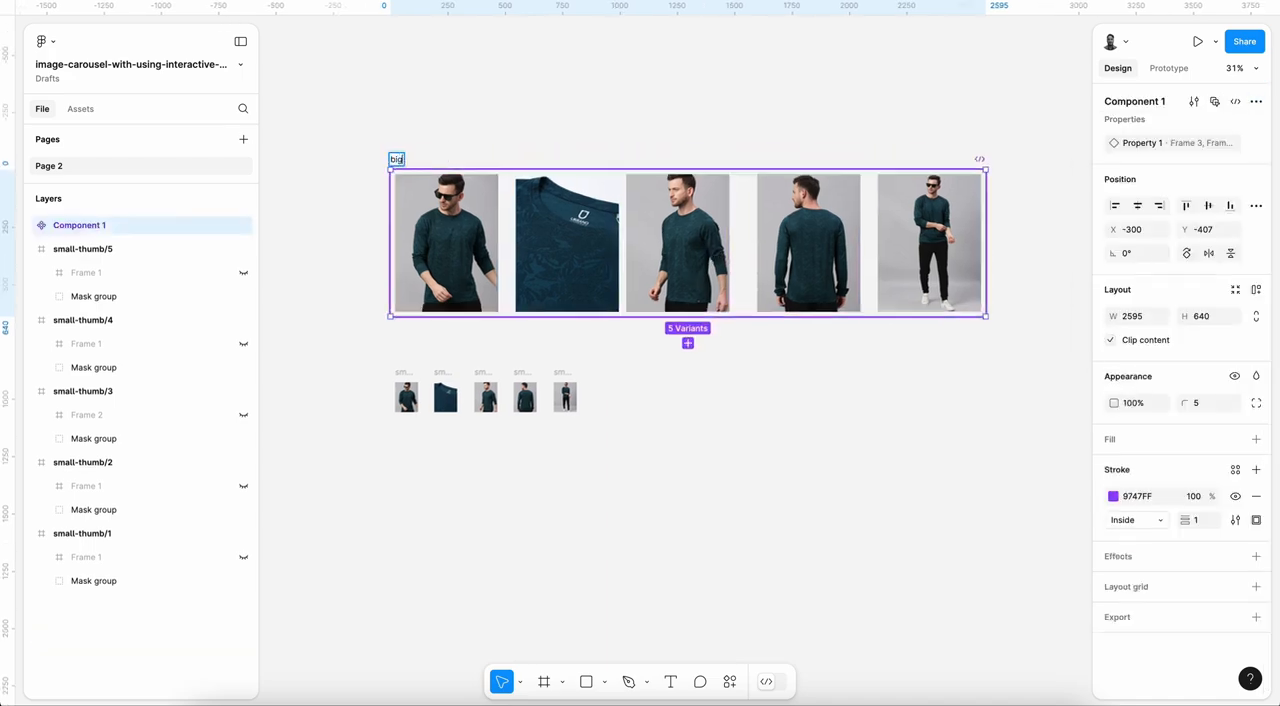
type("-images")
key("Return")
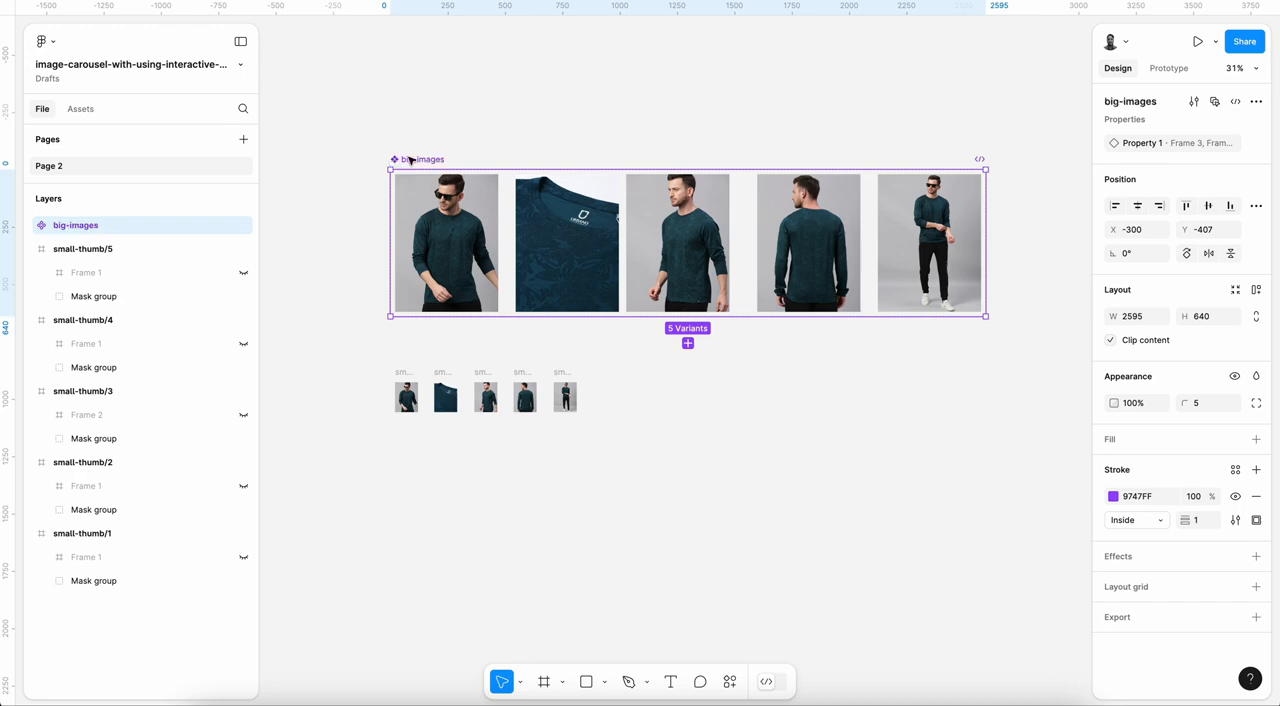
Step: Set the Property 1 value to 1 for the first big-images variant and 2 for the second
left_click(446, 243)
left_click(1195, 143)
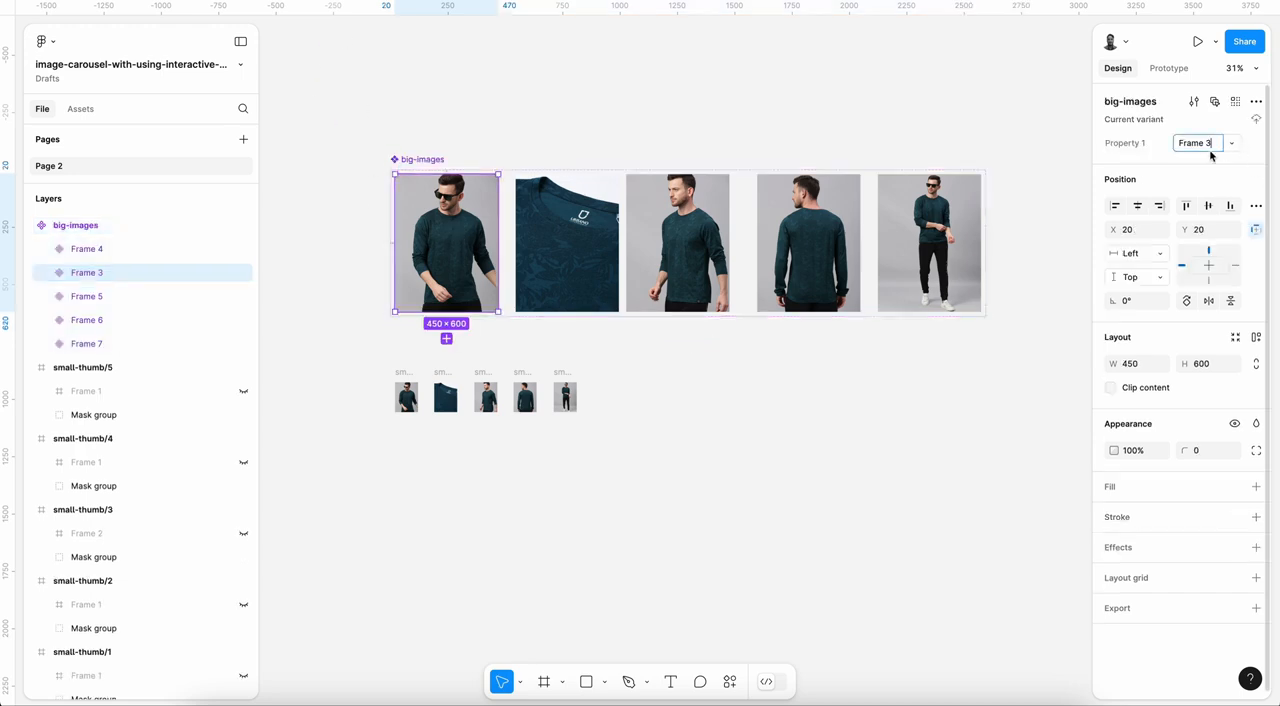
type("1")
key("Return")
left_click(567, 243)
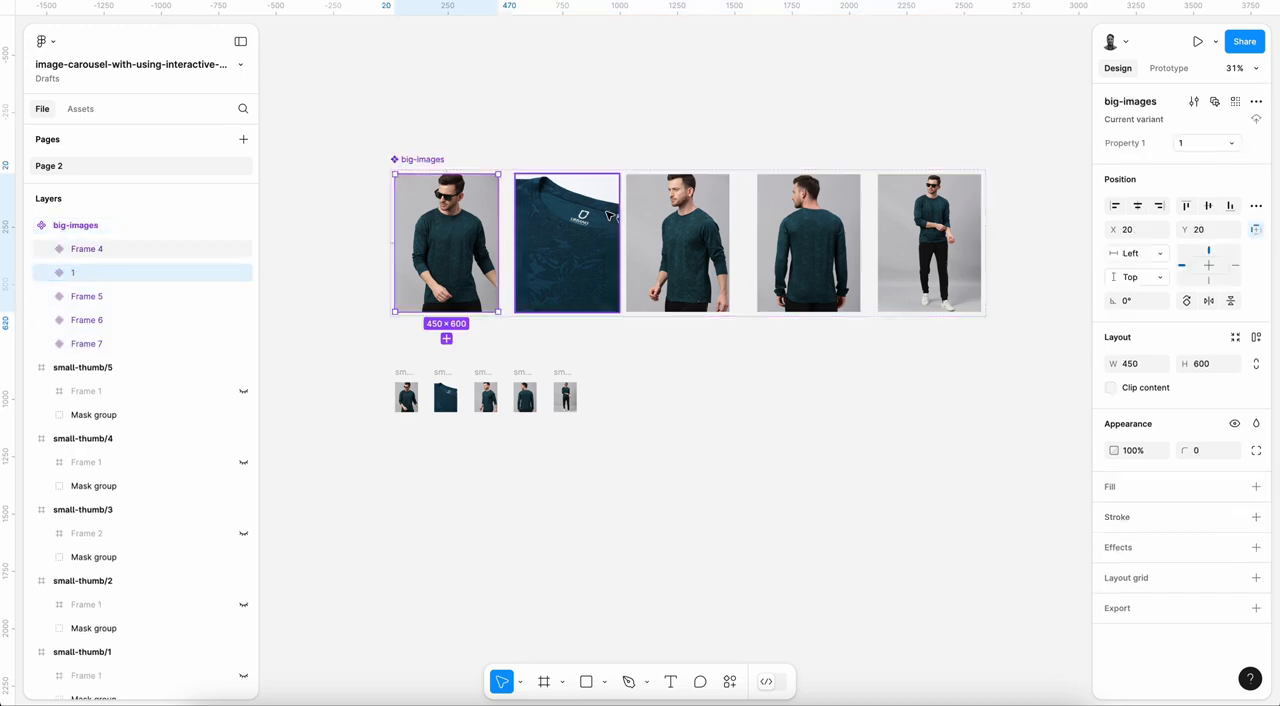
left_click(1208, 143)
type("2")
key("Return")
Step: Set the Property 1 values of the third, fourth and fifth big-images variants to 3, 4 and 5
left_click(715, 195)
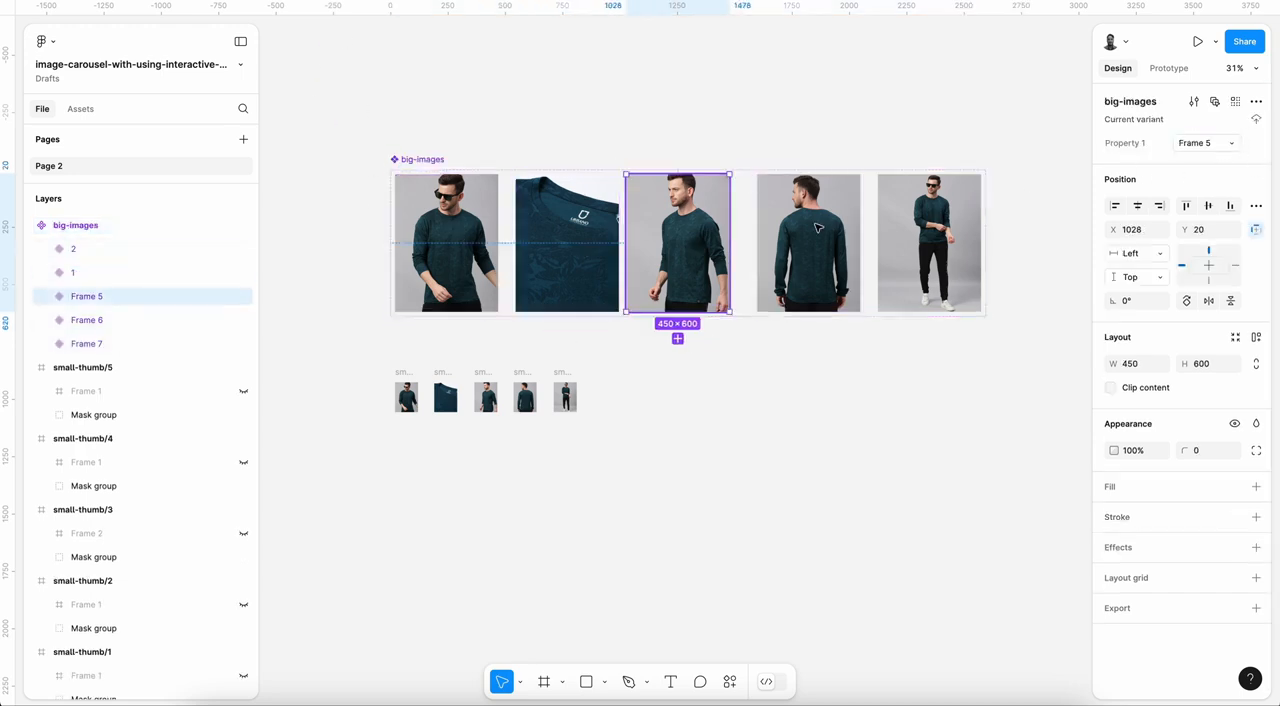
left_click(1208, 143)
type("3")
key("Return")
key("Tab")
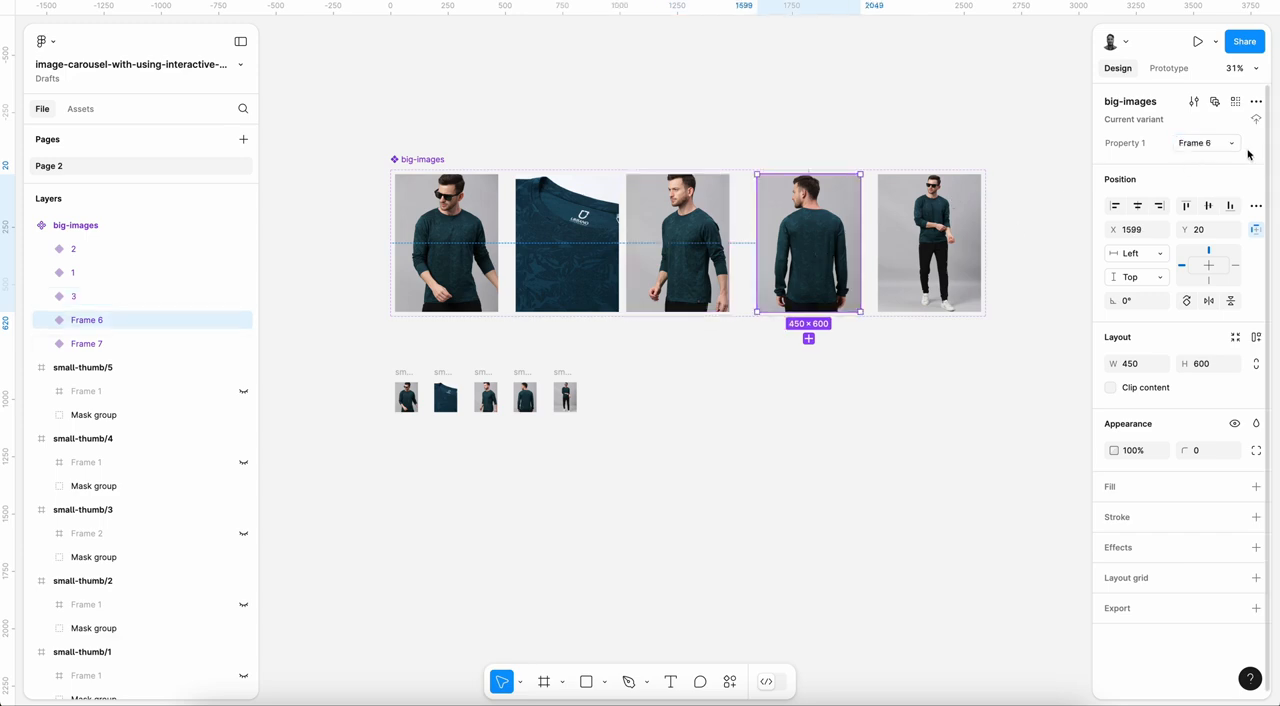
left_click(1208, 143)
type("4")
key("Return")
key("Tab")
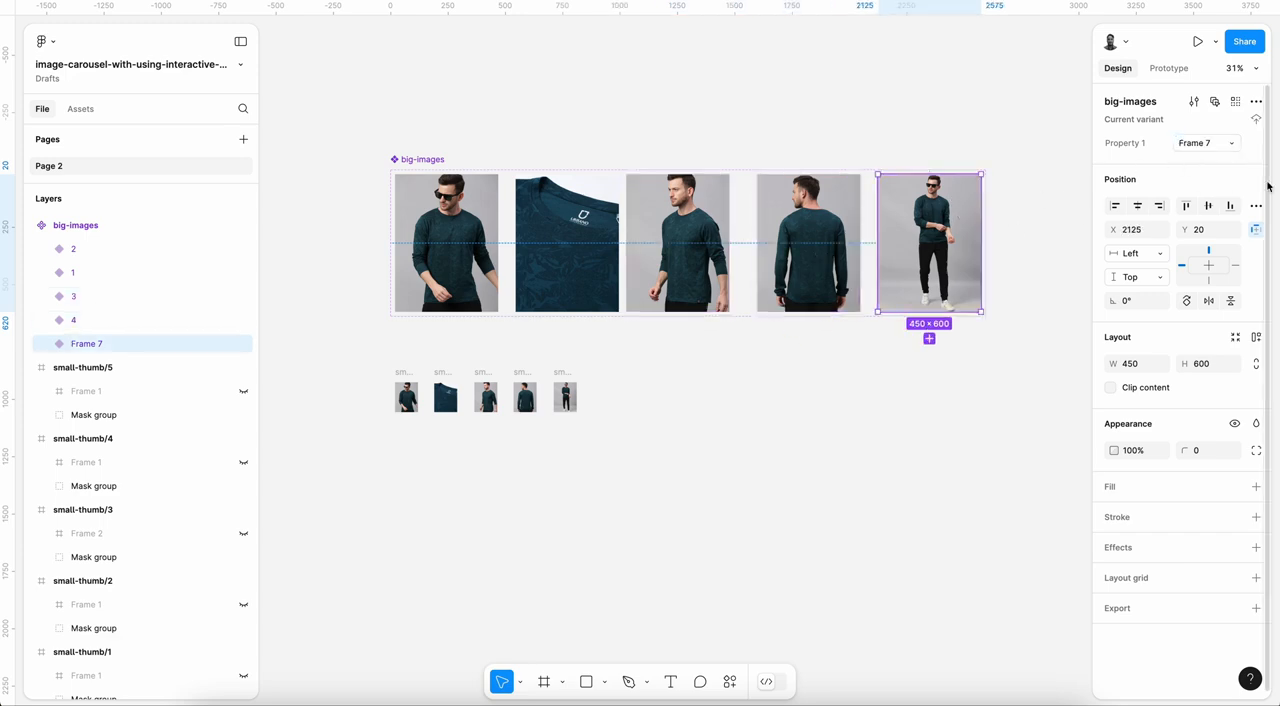
left_click(1207, 143)
type("5")
key("Return")
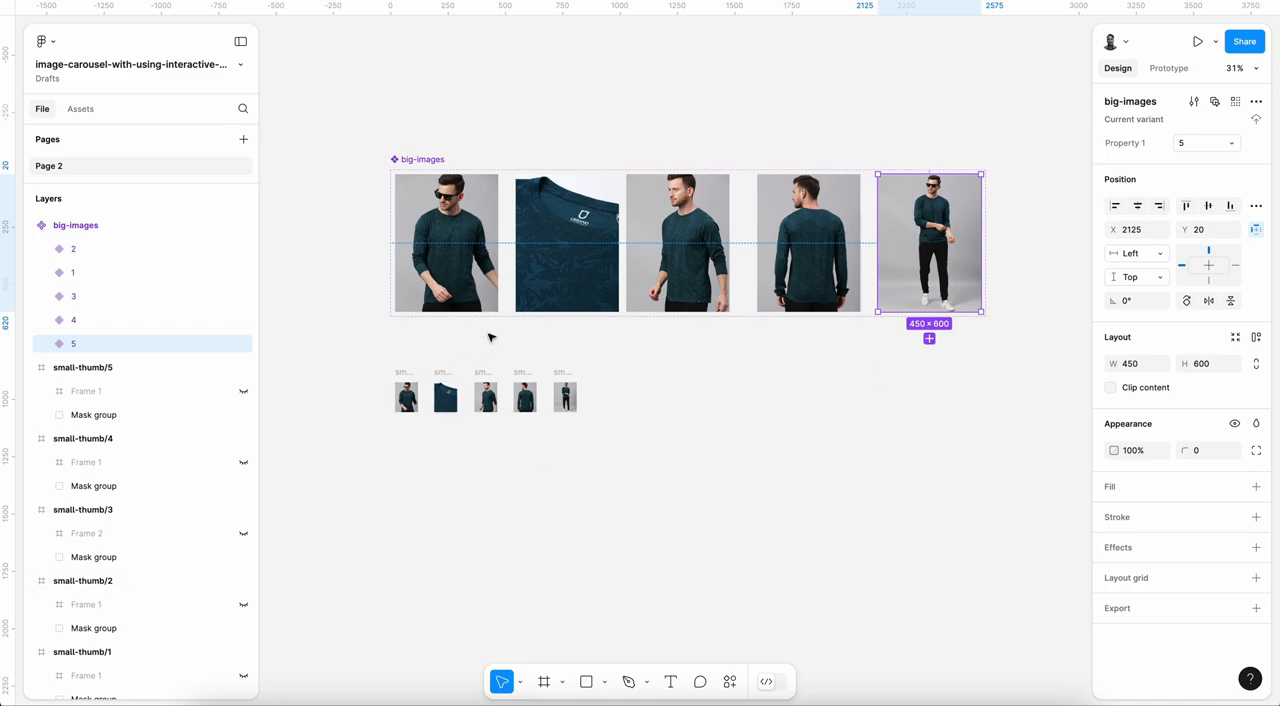
Step: Rename the variant property of the big-images component set to images
left_click(422, 159)
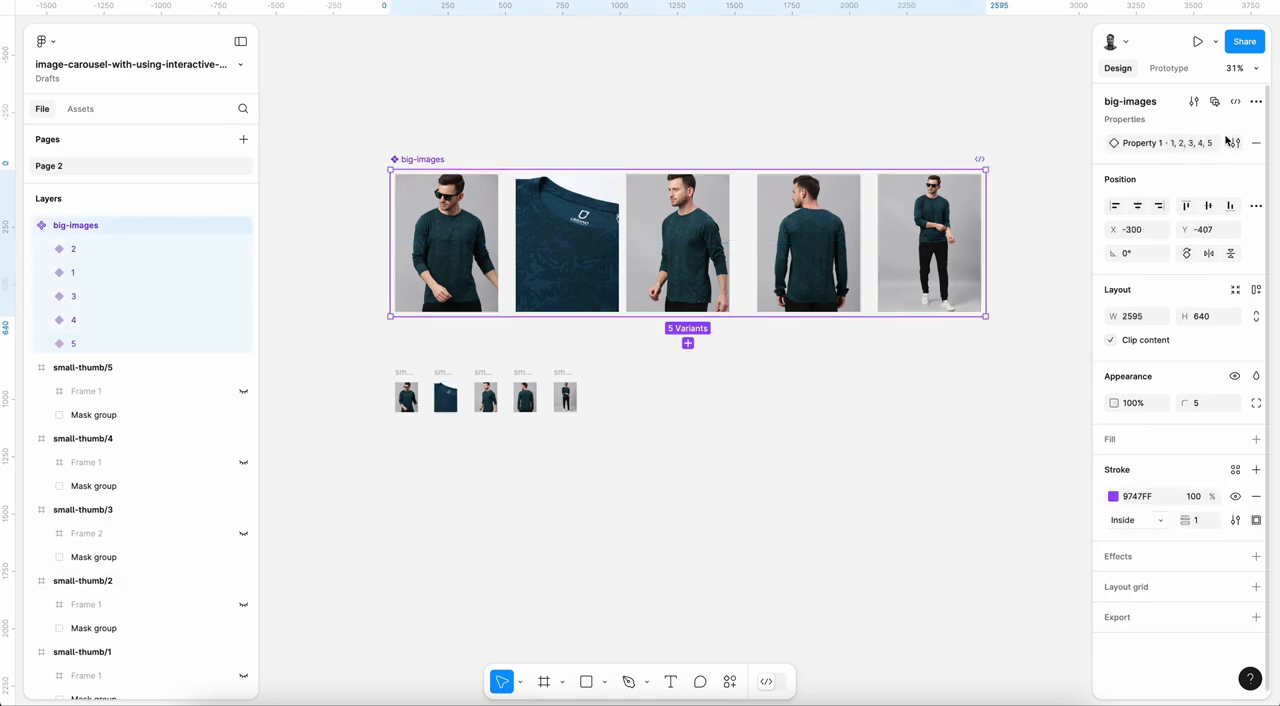
double_click(1141, 145)
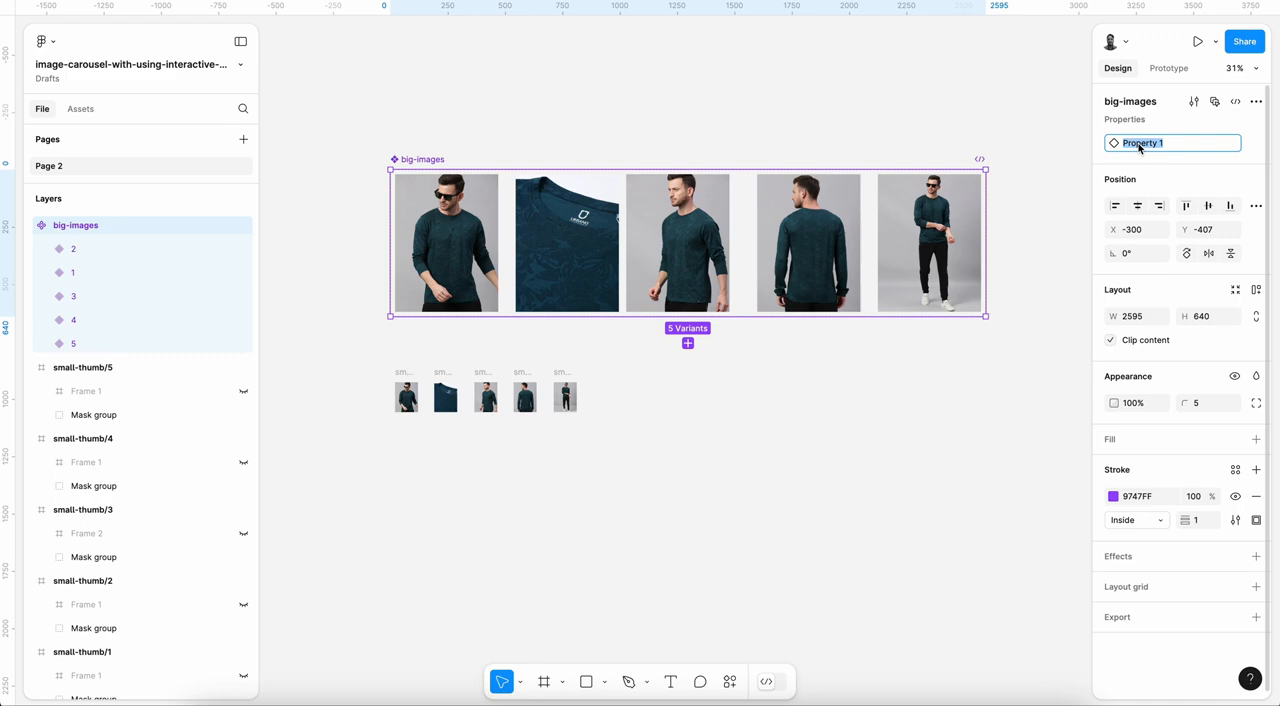
type("images")
key("Return")
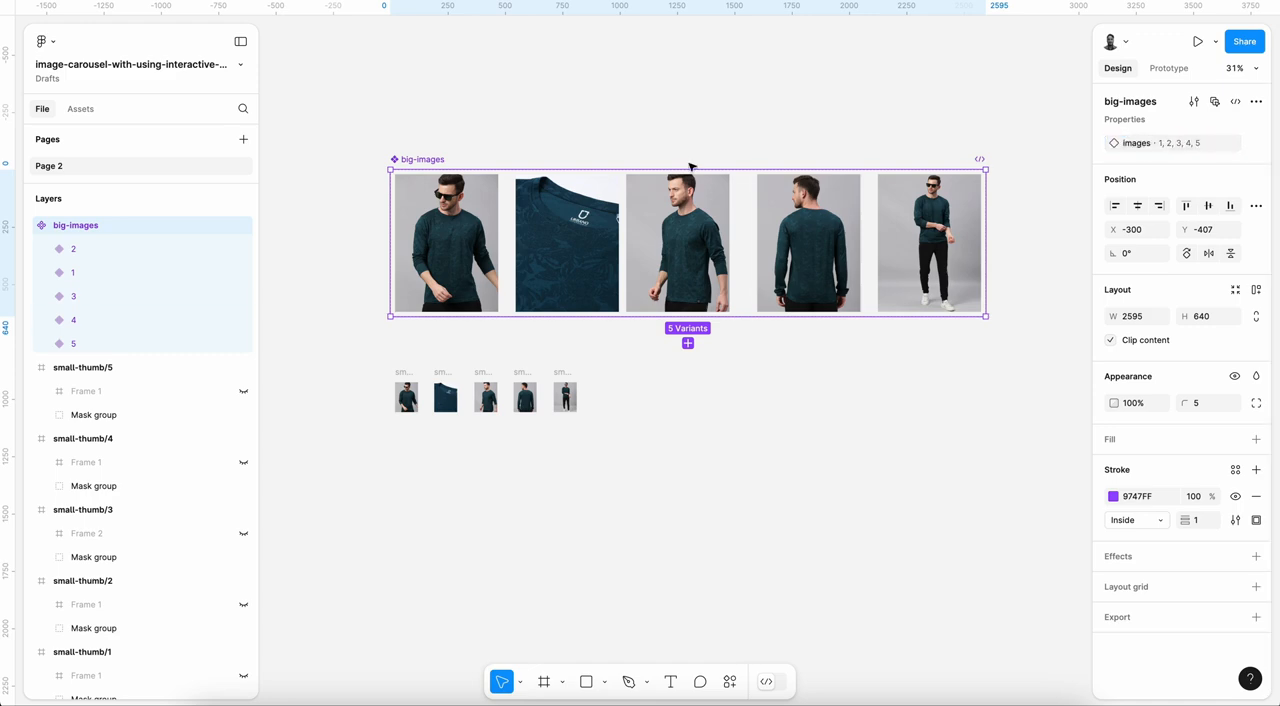
Step: Combine the five small-thumb frames into a single component set
scroll(689, 168, "down", 1)
left_click_drag(388, 343, 631, 429)
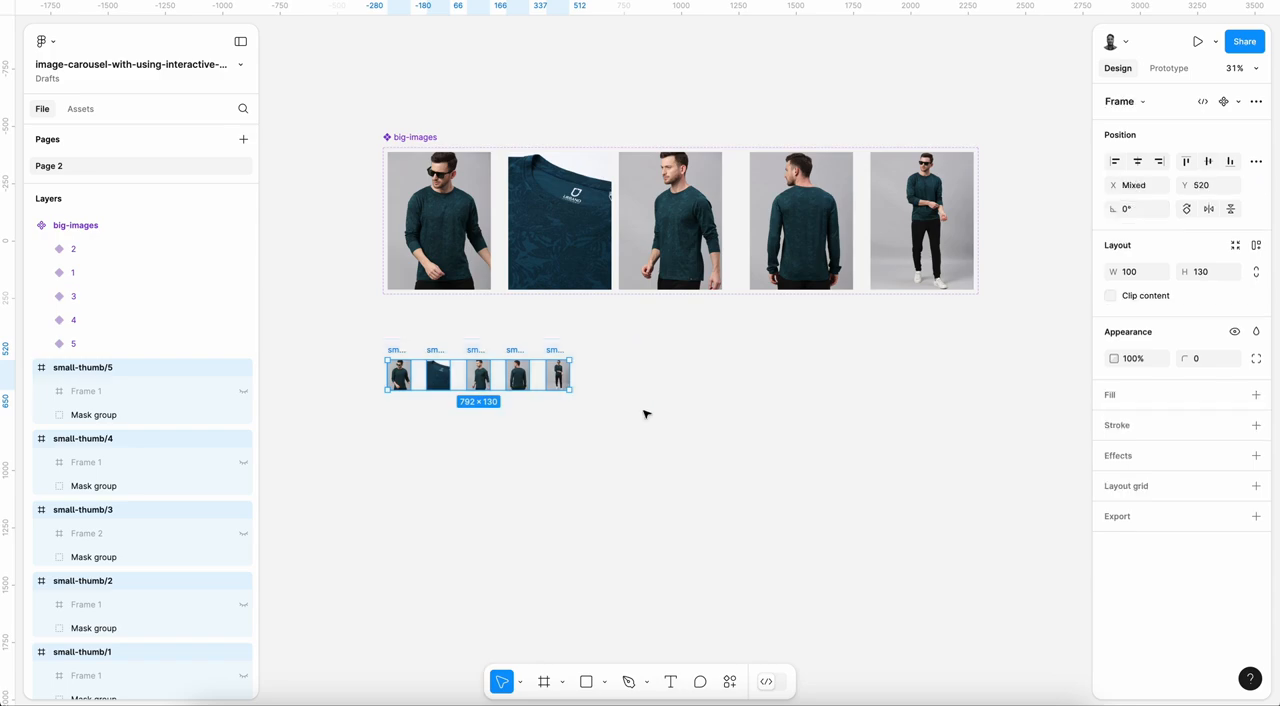
left_click(1256, 102)
left_click(1188, 195)
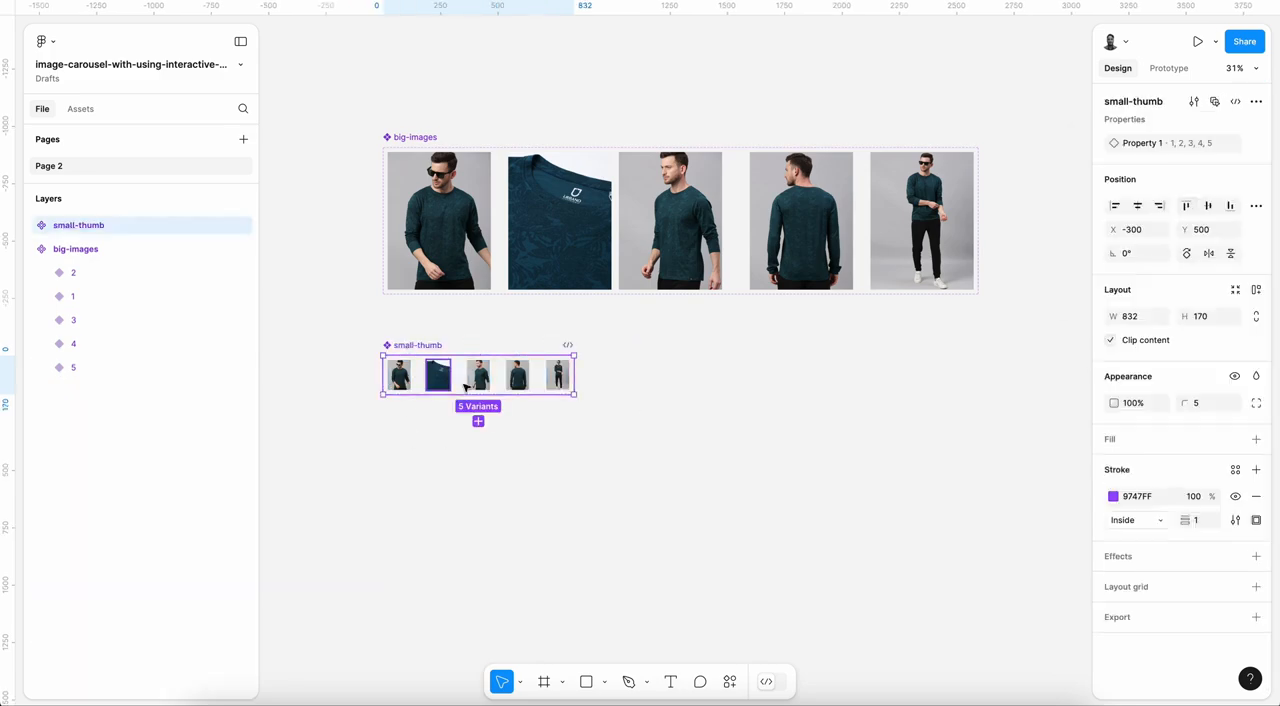
Step: Rename the variant property of the small-thumb component set to images
double_click(1133, 149)
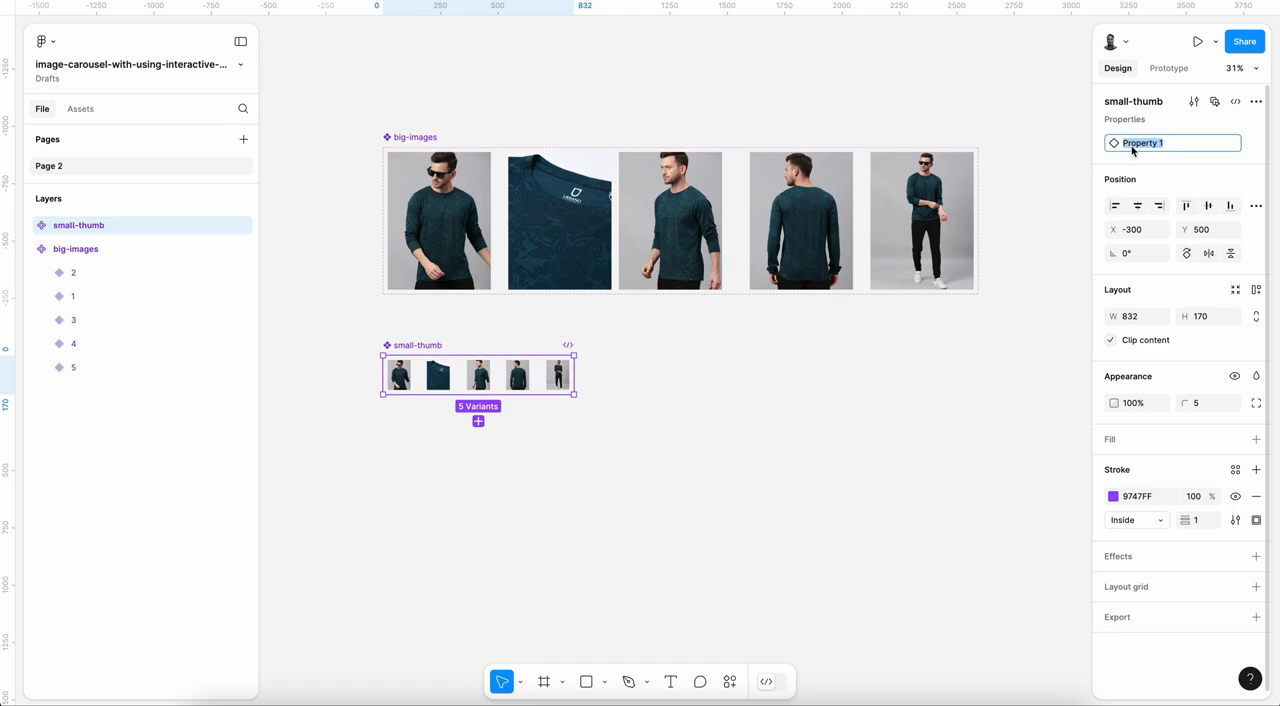
type("images")
key("Return")
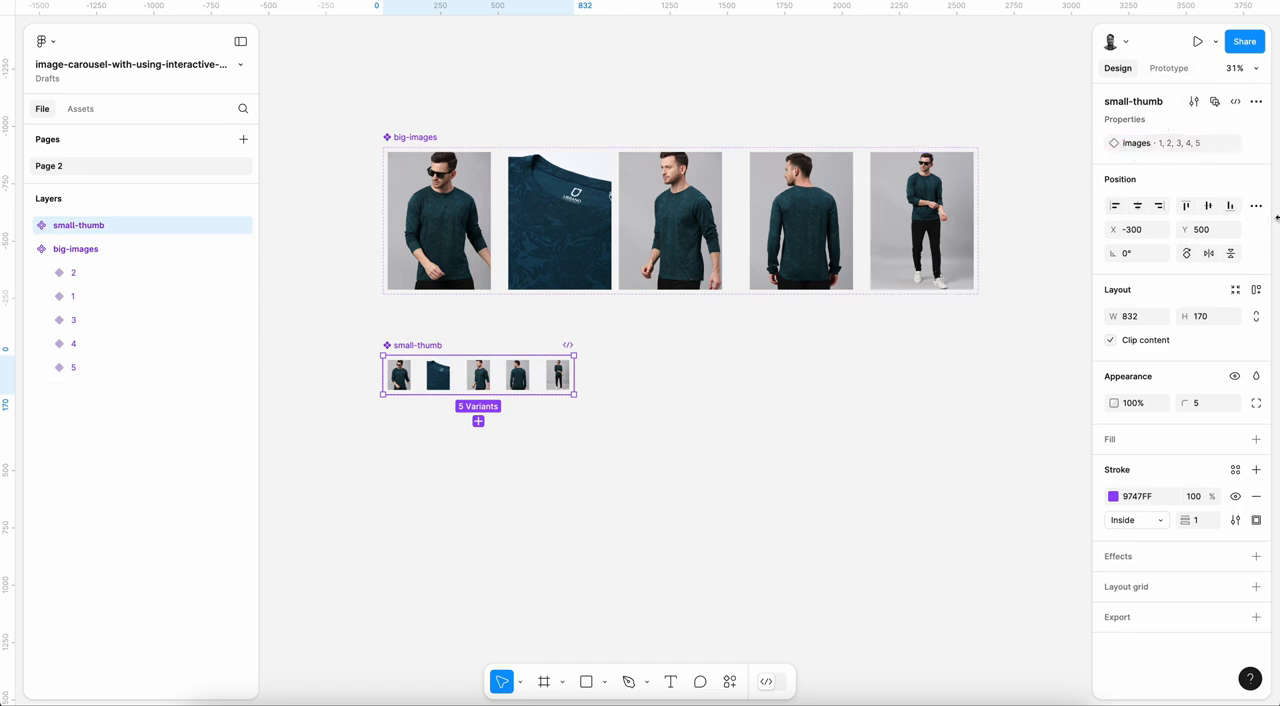
Step: Check the images property values of the first two small-thumb variants
left_click(399, 377)
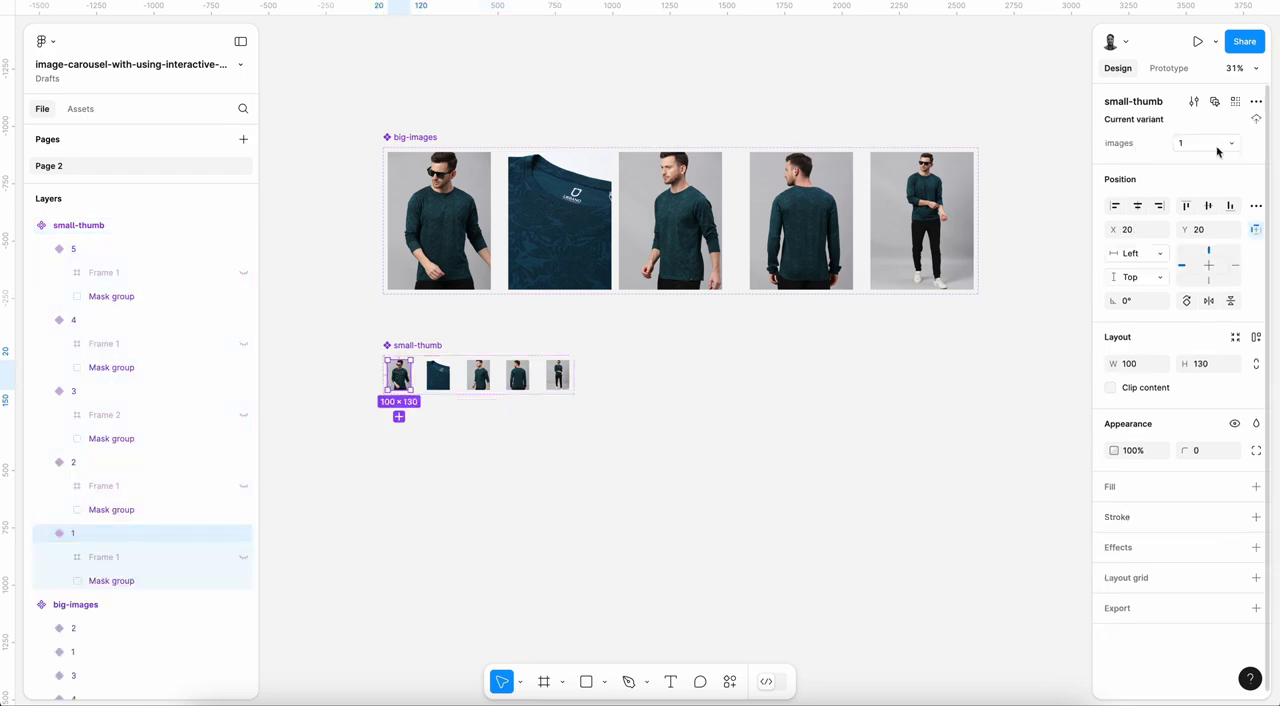
left_click(438, 376)
left_click(646, 426)
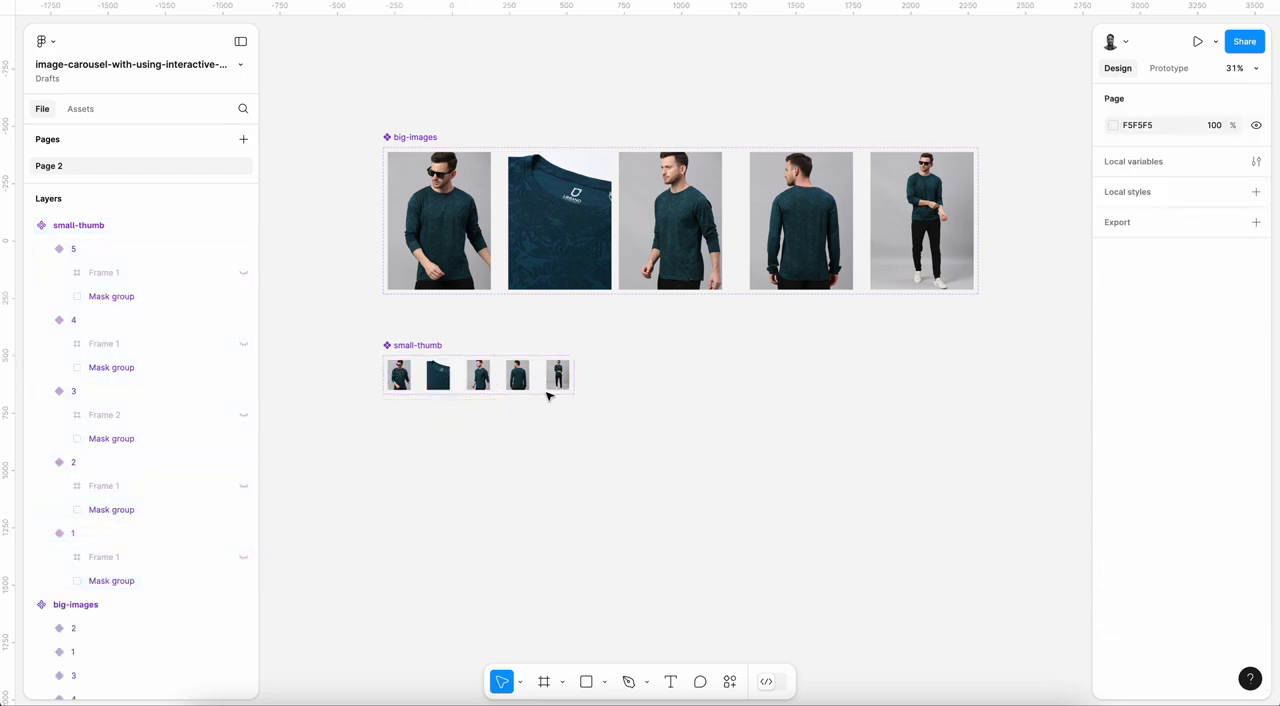
scroll(549, 391, "right", 5)
scroll(549, 391, "up", 3)
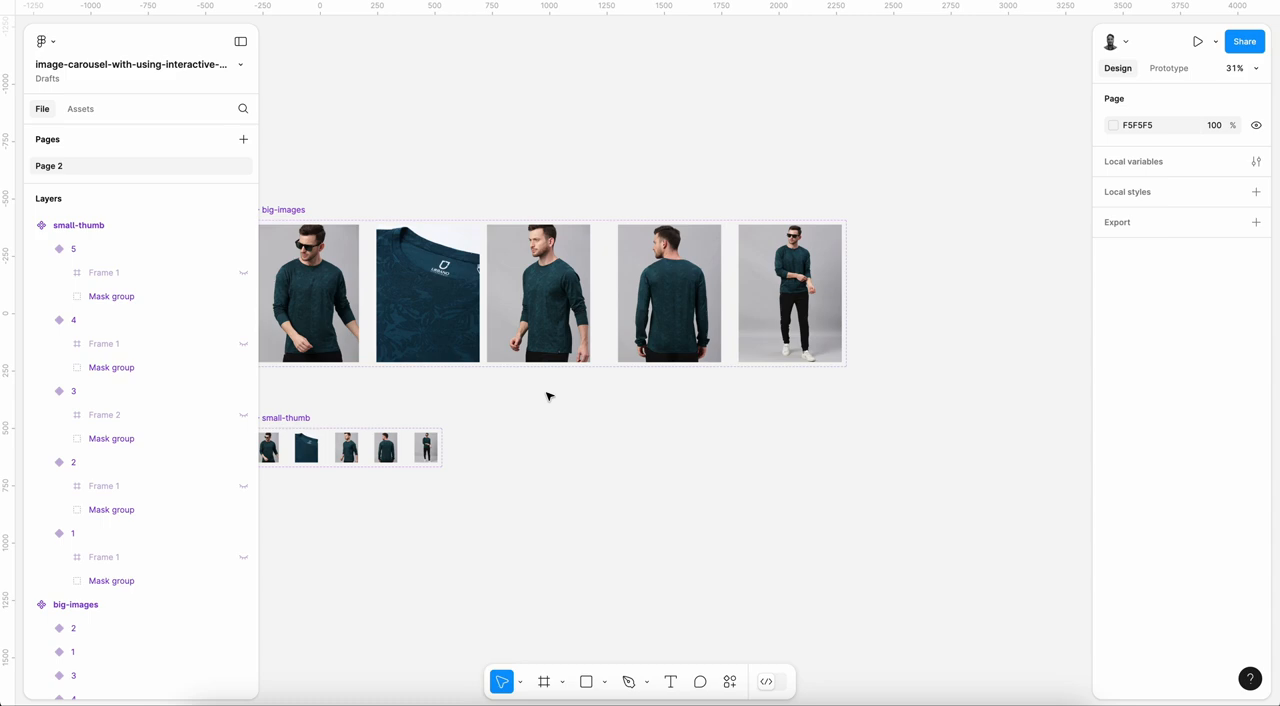
Step: Place an instance of big-images variant 1 beside the component set and duplicate it directly below with a 20 px gap
scroll(543, 397, "right", 3)
scroll(543, 399, "down", 2, "ctrl")
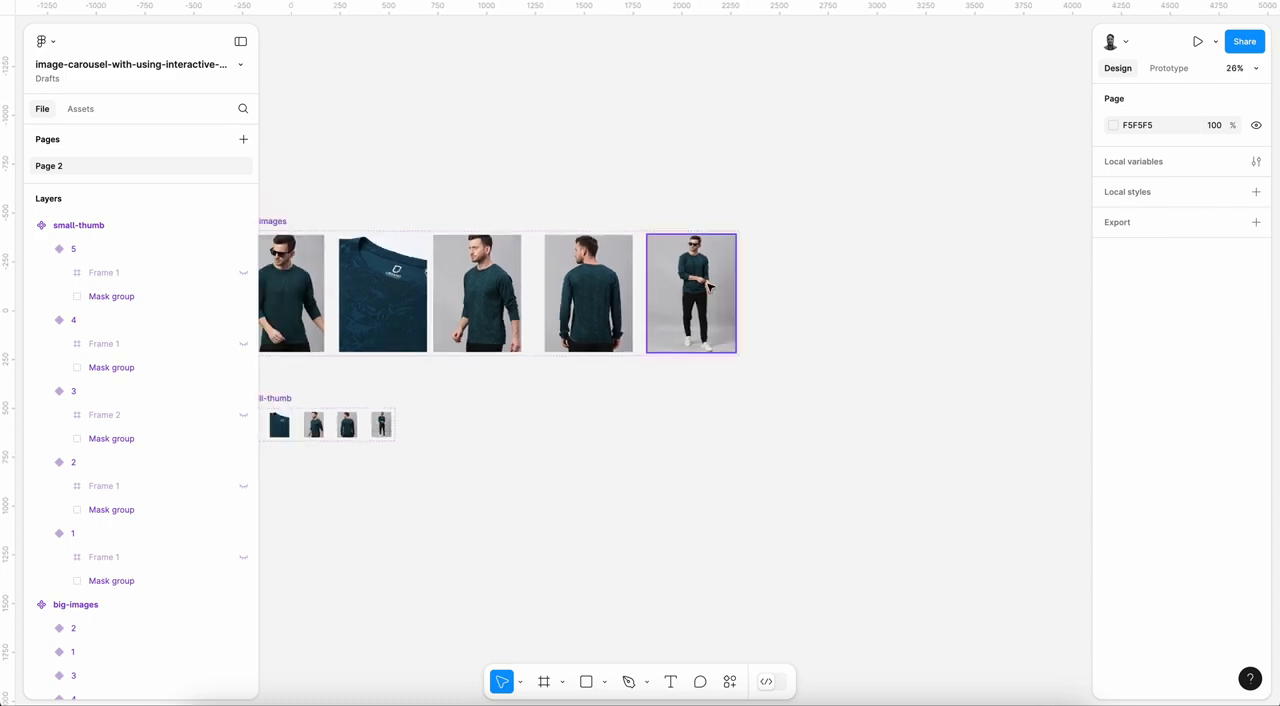
left_click_drag(300, 260, 862, 258, "alt")
scroll(862, 258, "down", 2, "ctrl")
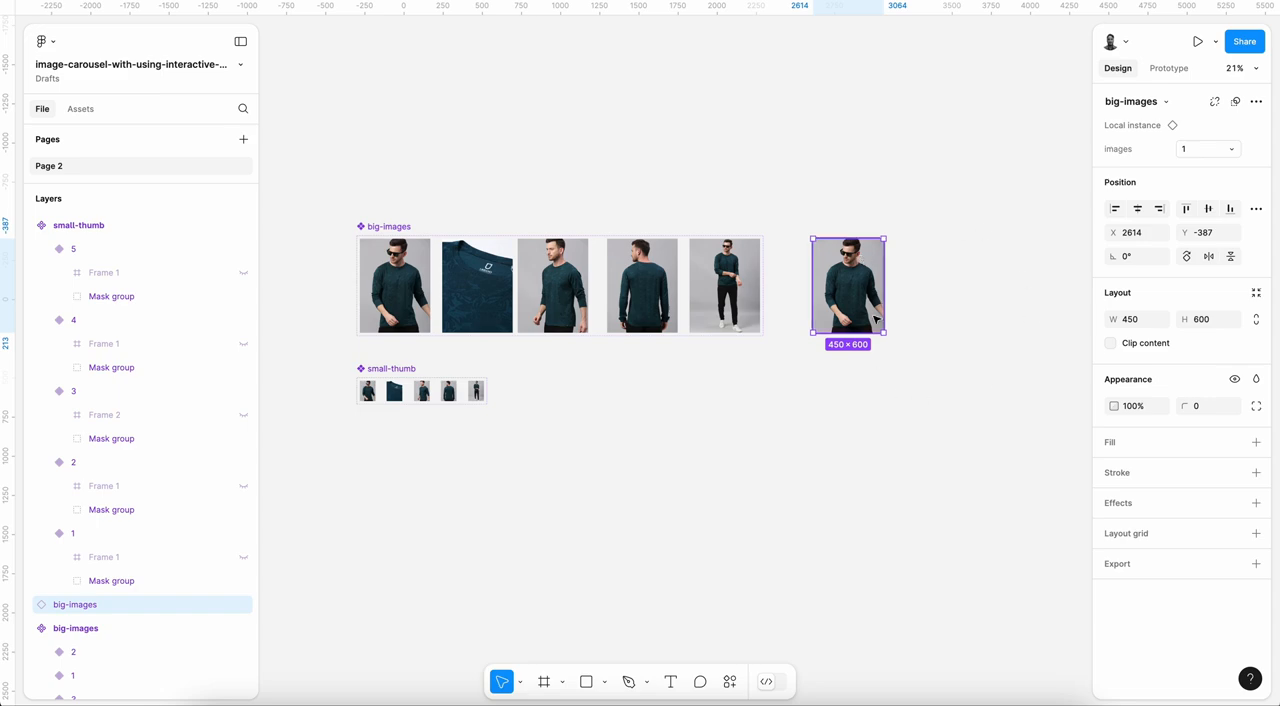
scroll(876, 314, "up", 3)
left_click_drag(857, 275, 857, 409, "alt")
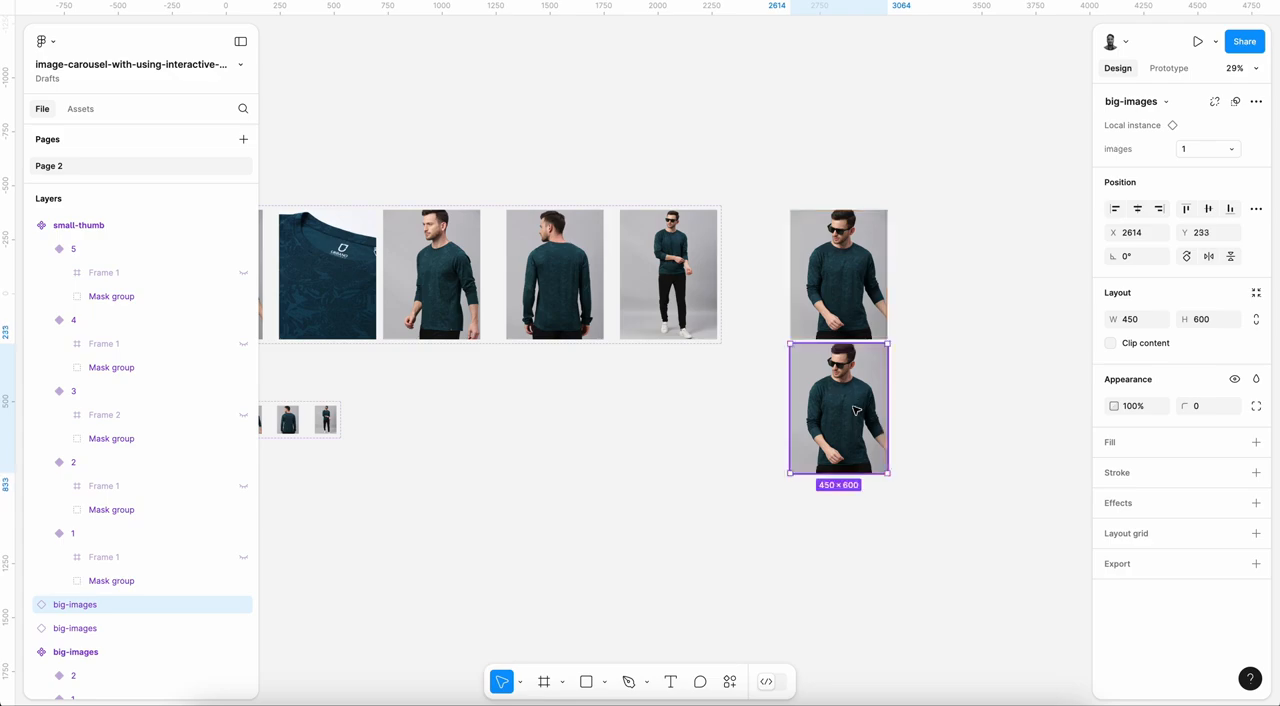
Step: Combine the two stacked big-images instances into a component set
left_click_drag(775, 177, 921, 491)
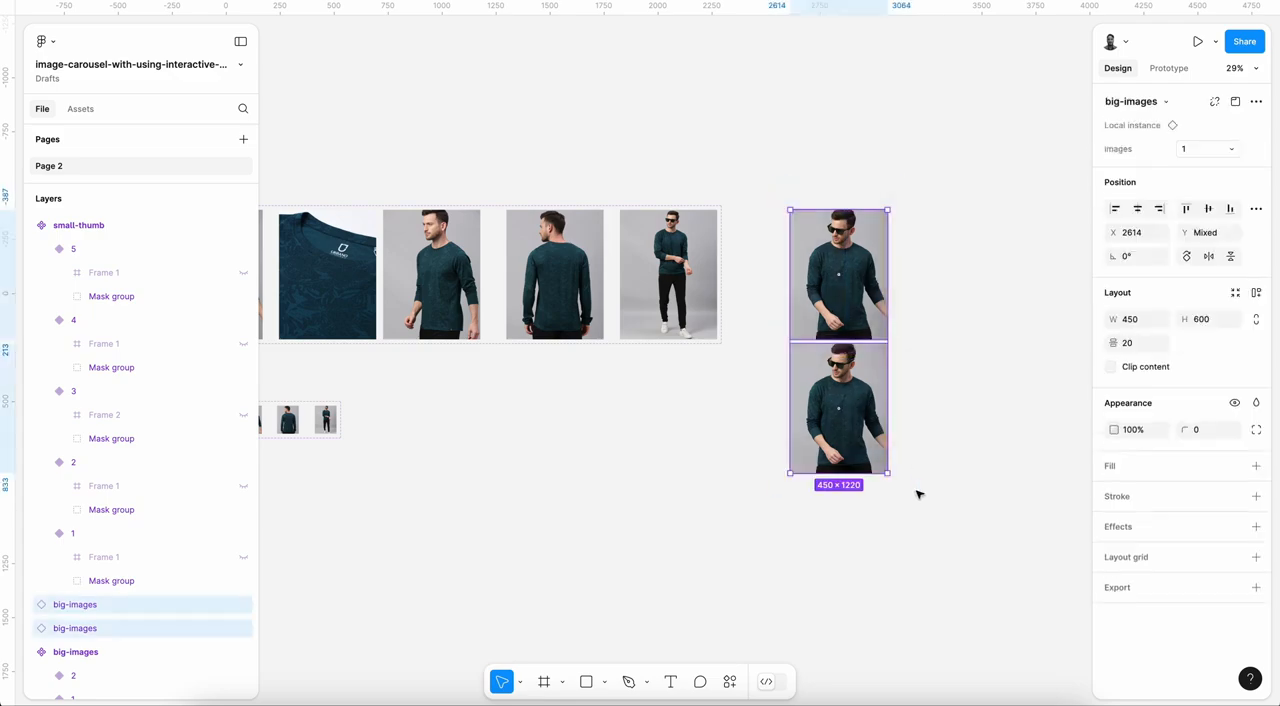
left_click(1256, 101)
left_click(1165, 194)
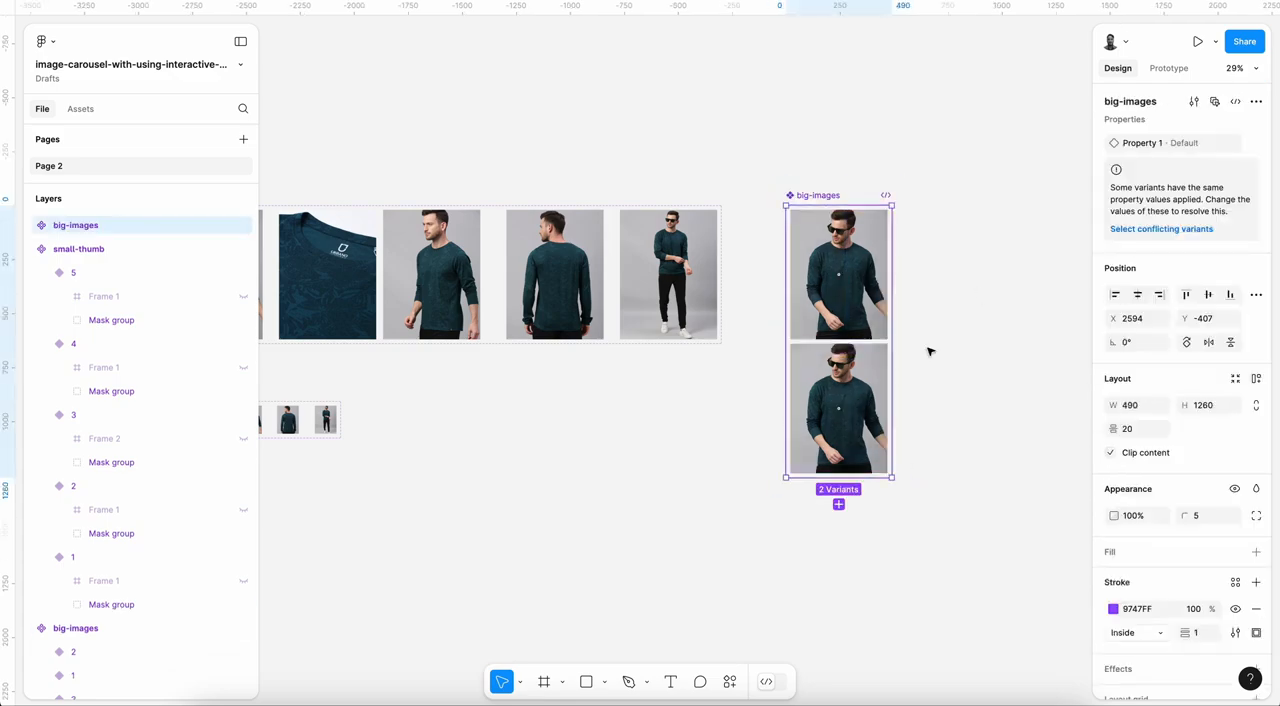
Step: Rename the new two-variant big-images component set to big-images-boolean
left_click(846, 162)
left_click(829, 197)
double_click(829, 197)
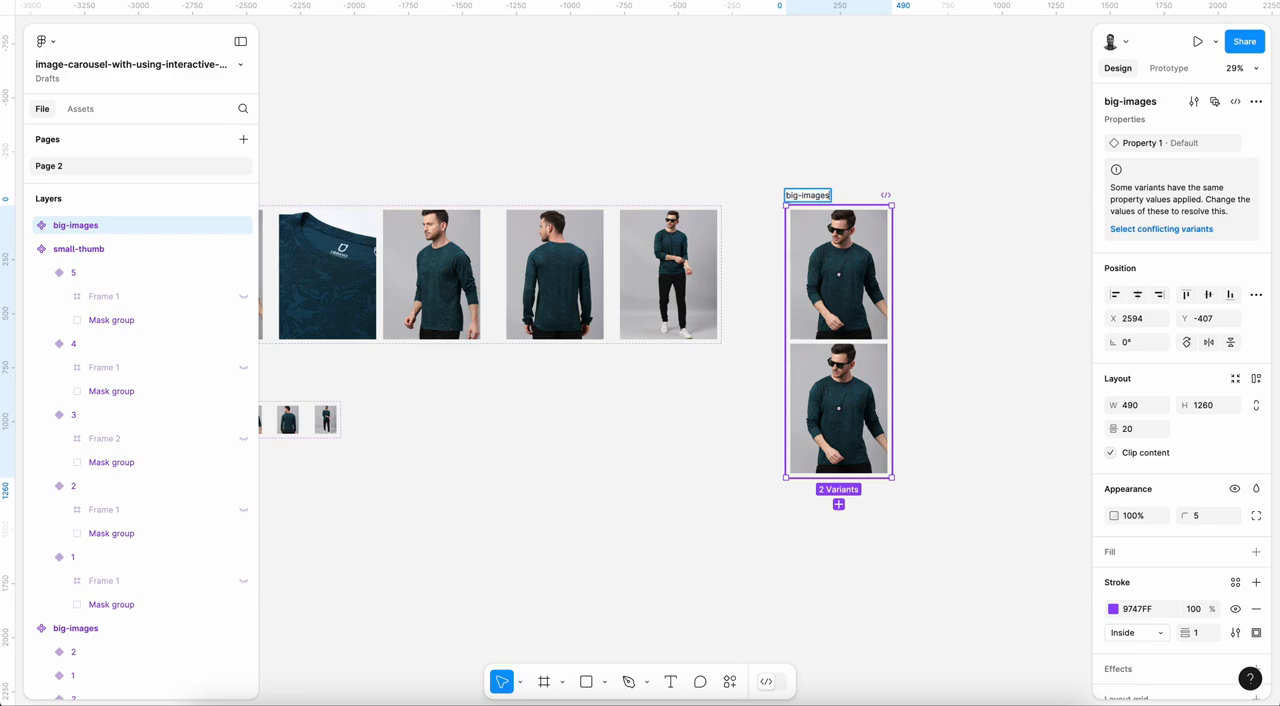
type("-boolean")
key("Return")
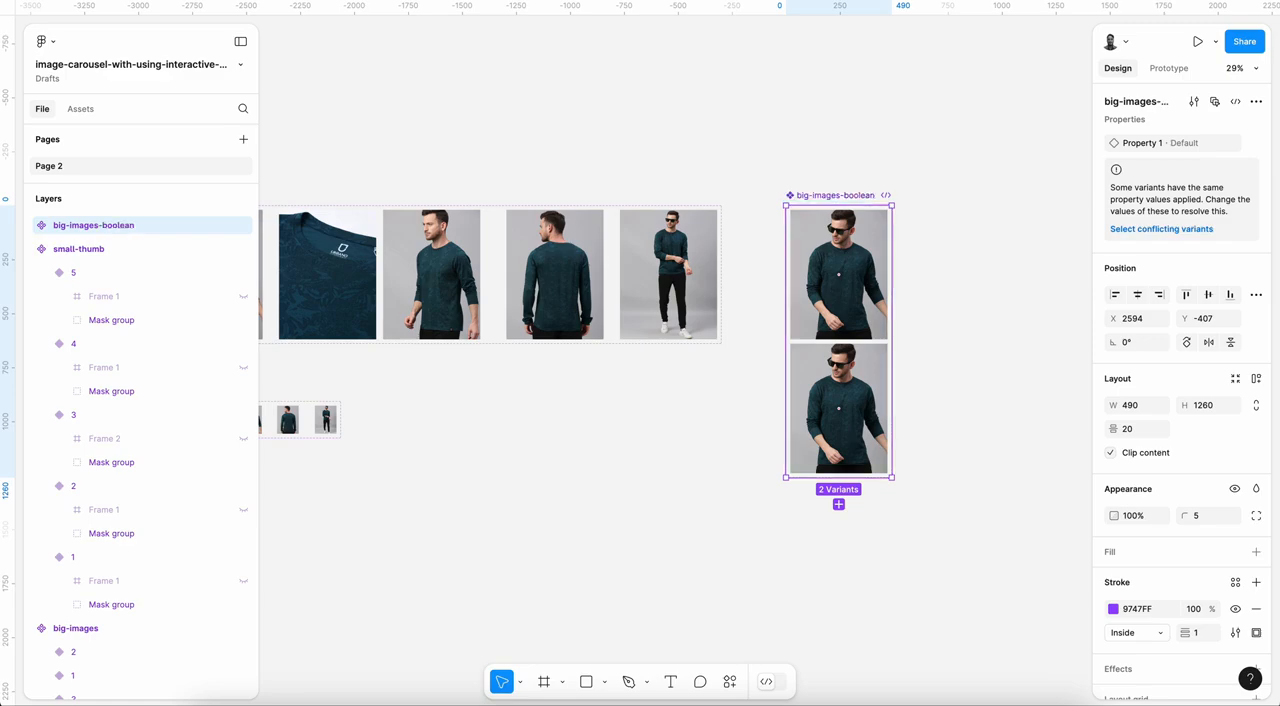
Step: Set Property 1 to true for the upper big-images-boolean variant and false for the lower one
left_click(838, 275)
left_click(1193, 144)
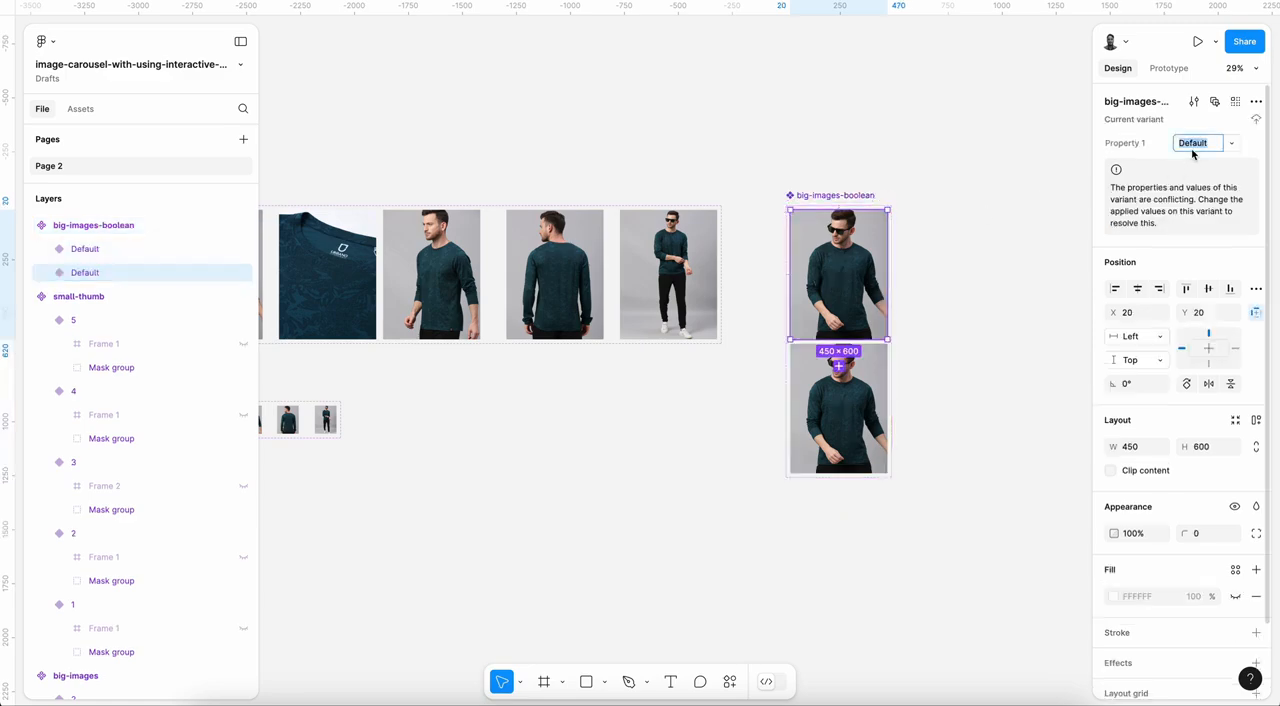
type("true")
key("Return")
left_click(838, 410)
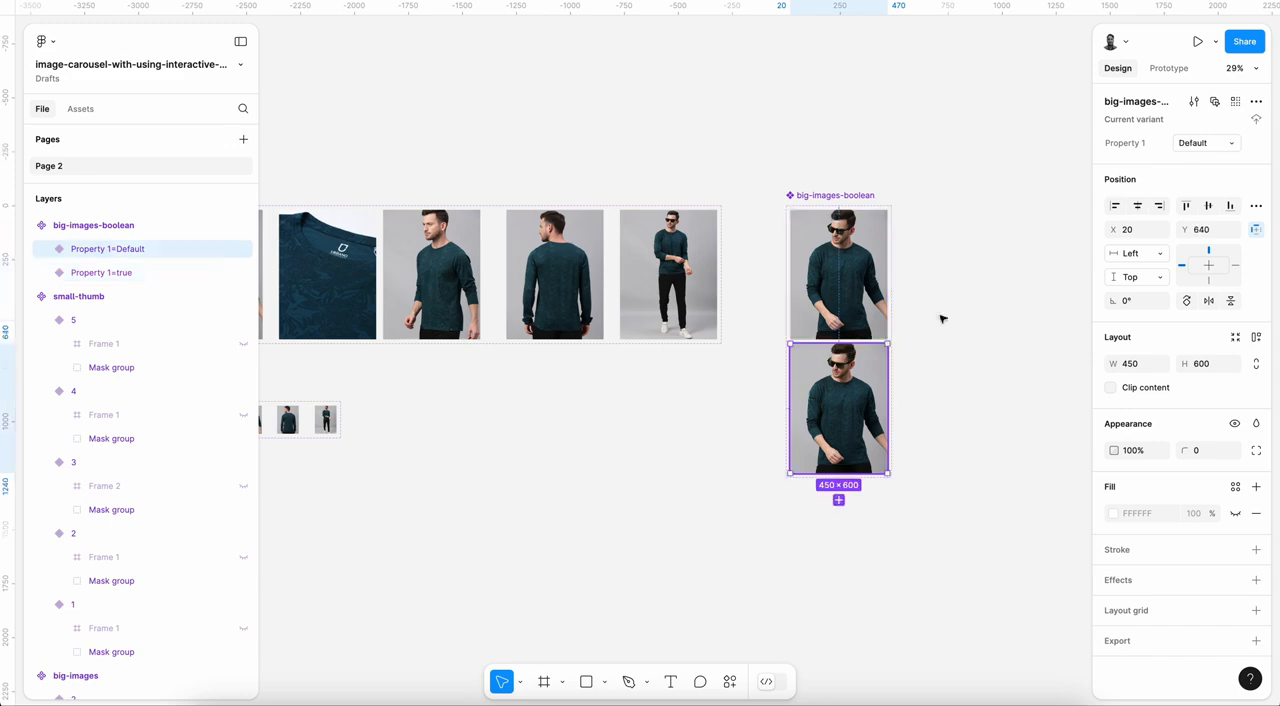
left_click(1189, 146)
type("false")
key("Return")
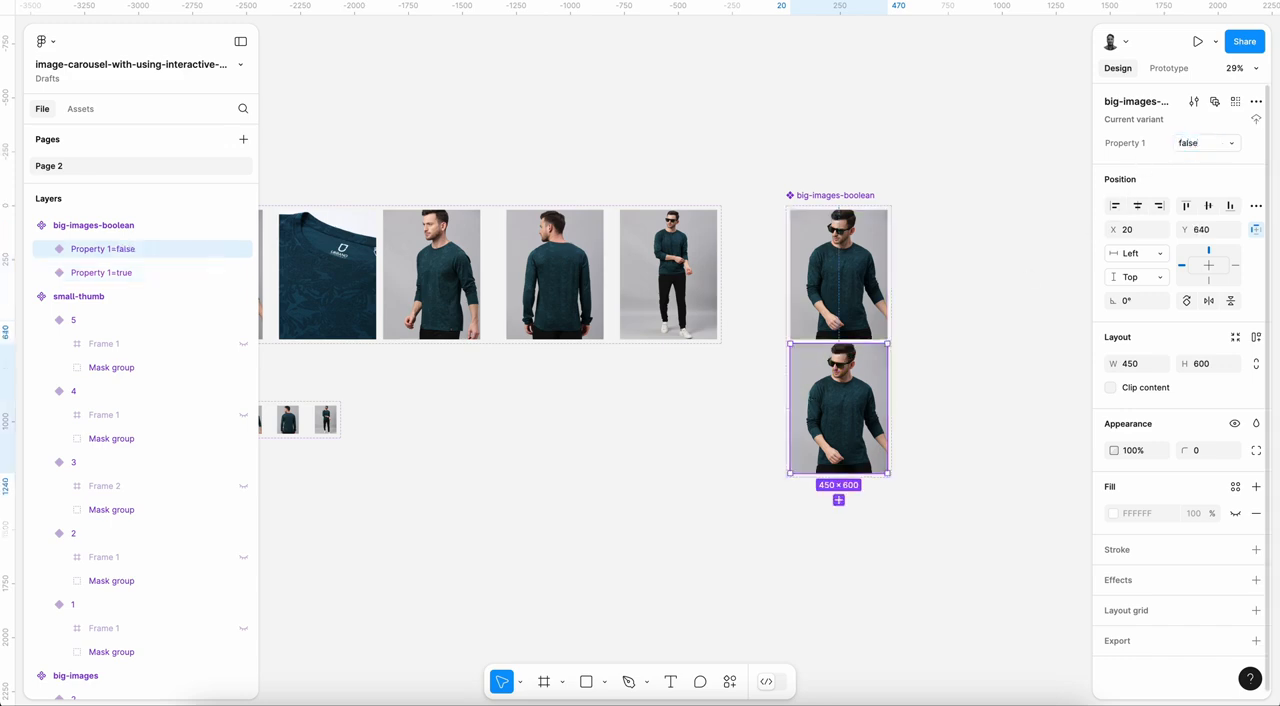
Step: Rename Property 1 of the big-images-boolean component set to isActive
key("Escape")
double_click(1141, 145)
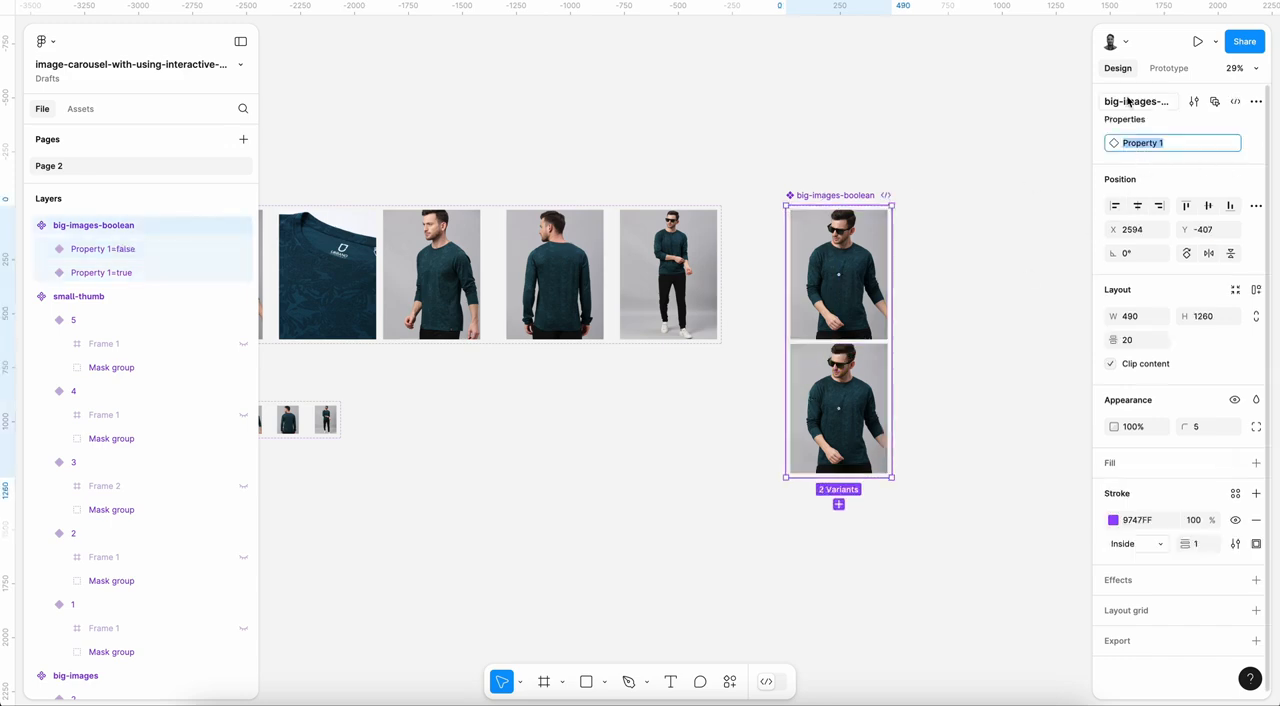
type("isActive")
key("Return")
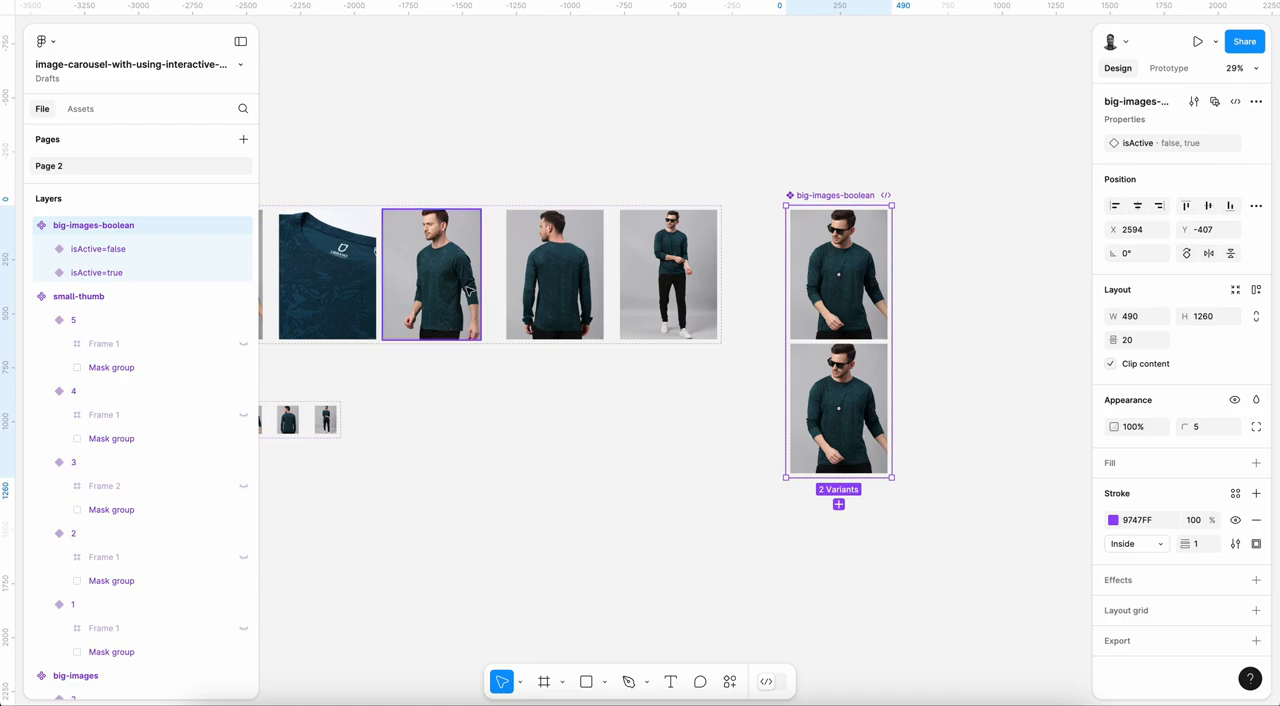
Step: Place an instance of small-thumb variant 1 beside its component set and duplicate it directly below with a 14 px gap
scroll(466, 290, "left", 5)
scroll(466, 290, "down", 1)
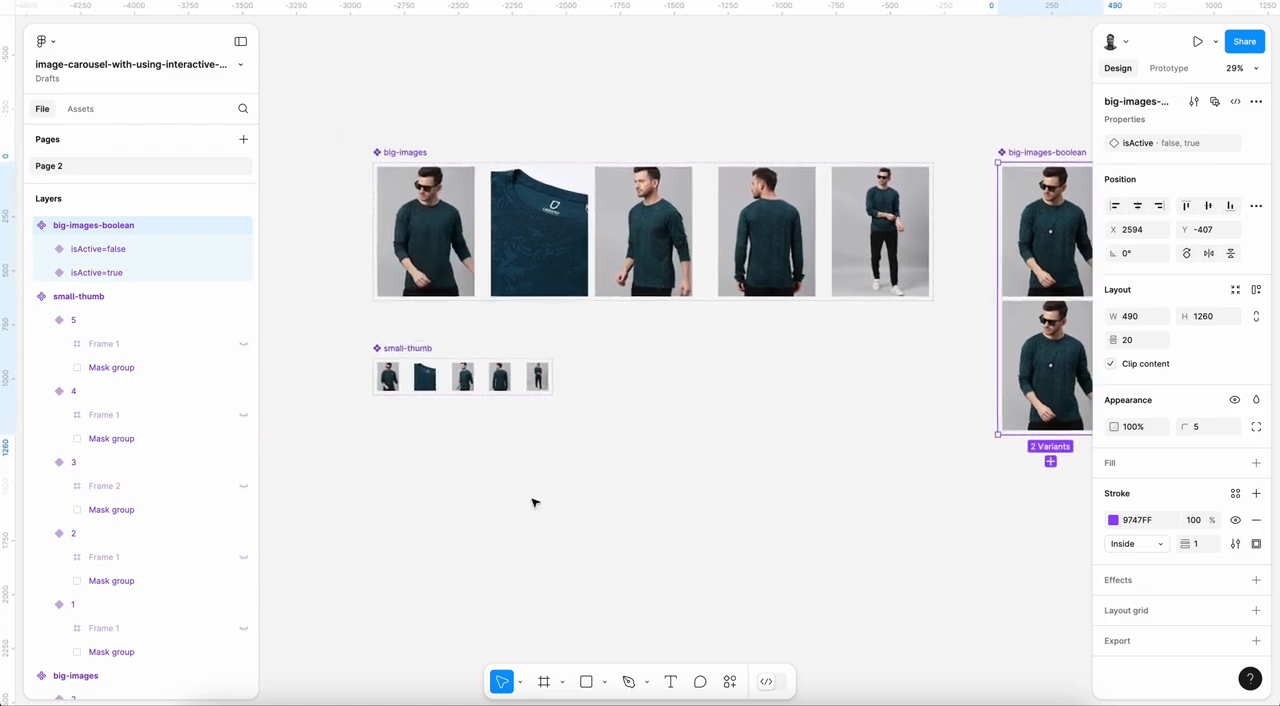
left_click(398, 382)
left_click_drag(398, 382, 588, 380)
scroll(597, 385, "up", 2)
scroll(598, 385, "up", 4)
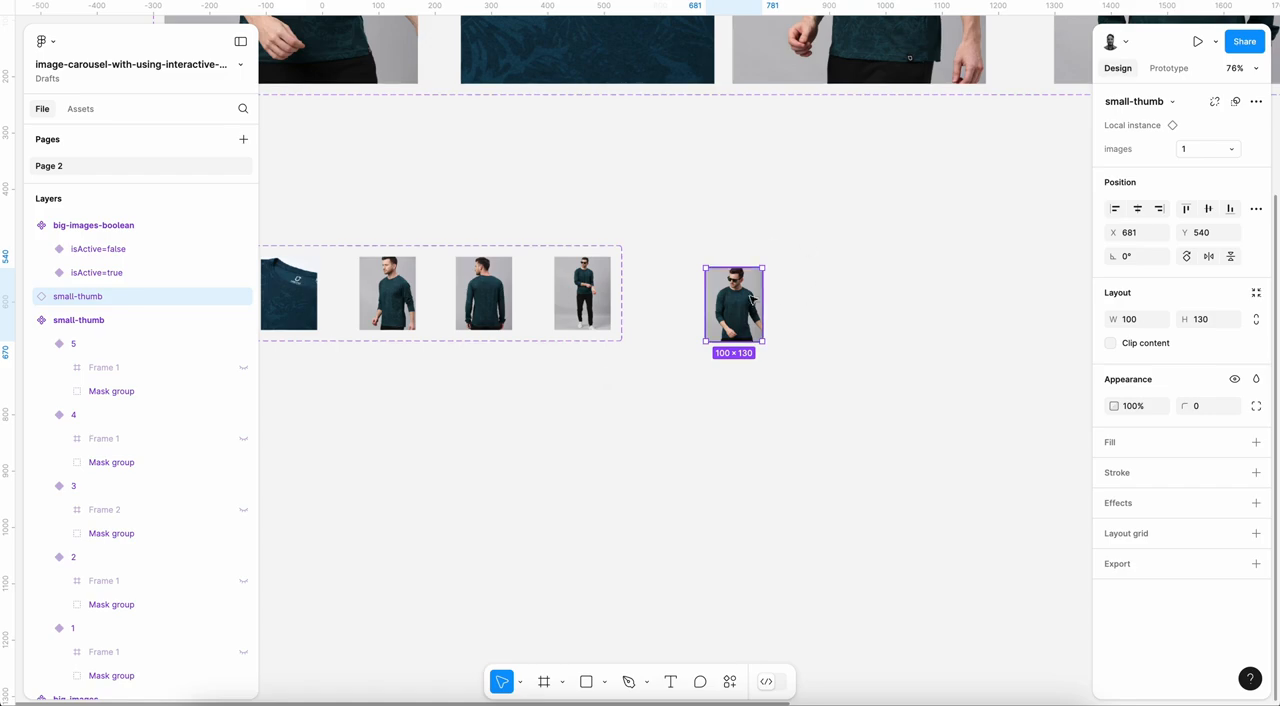
left_click_drag(750, 300, 750, 375)
Step: Combine the two stacked small-thumb instances into a component set
left_click_drag(659, 243, 822, 458)
left_click(822, 458)
left_click(725, 390)
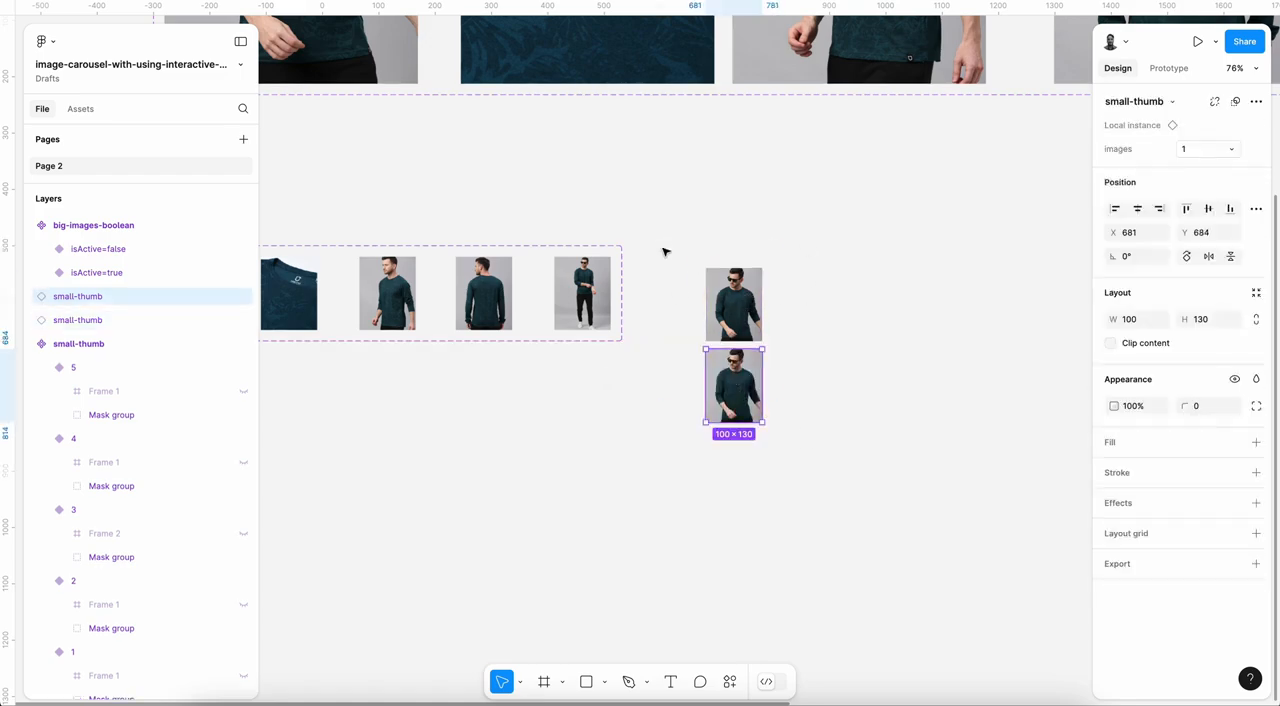
left_click_drag(666, 249, 843, 452)
left_click(1256, 101)
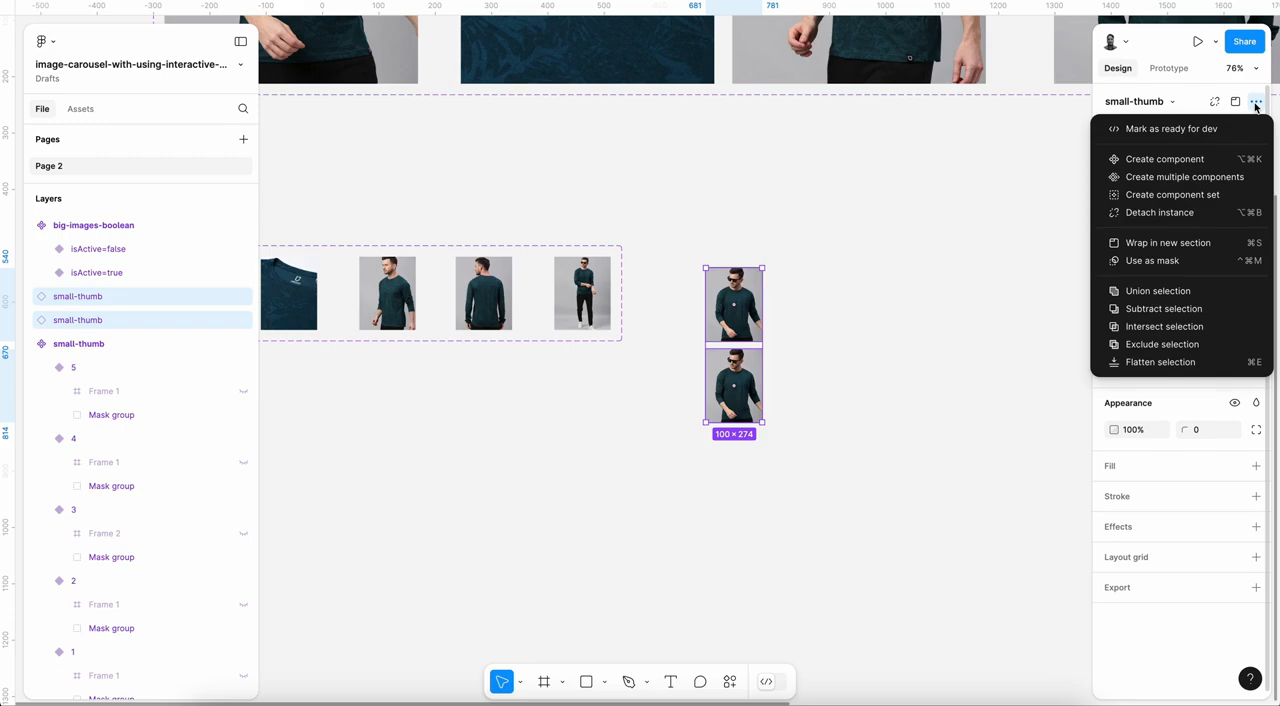
left_click(1170, 192)
Step: Rename the new two-variant small-thumb component set to small-thumb-boolean and shift it slightly up and to the left
left_click(880, 298)
double_click(728, 246)
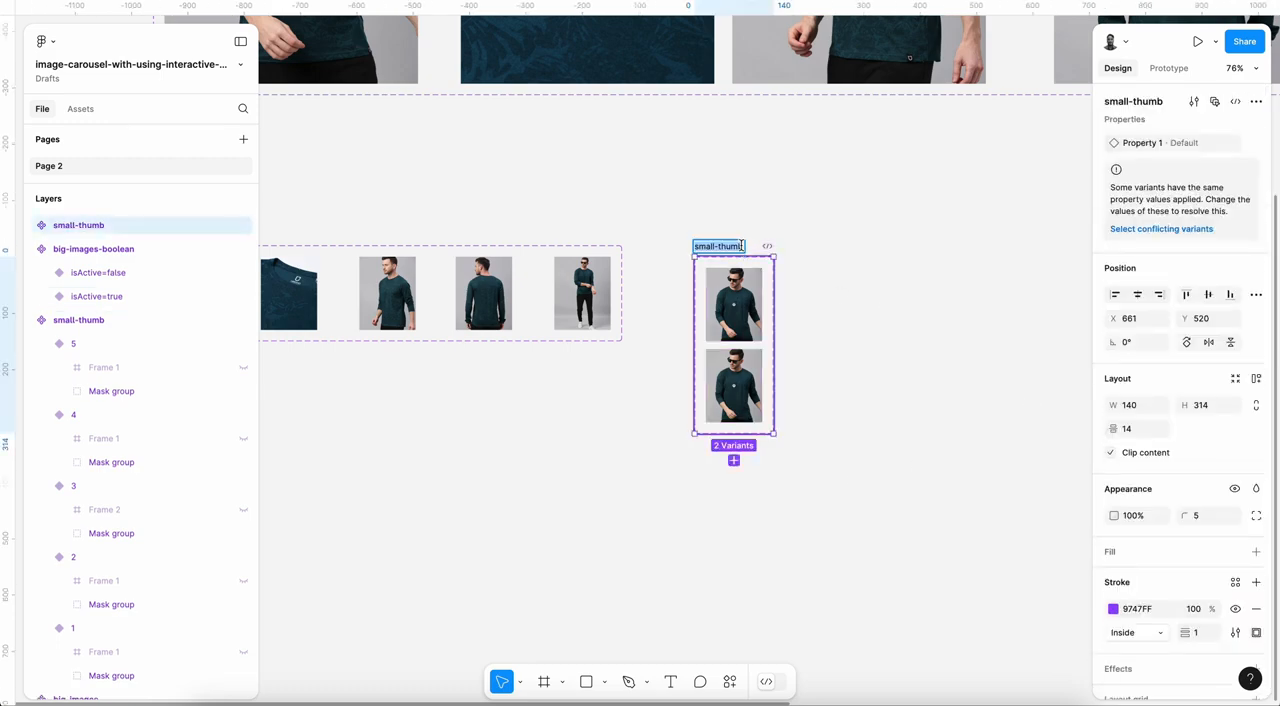
key("Right")
type("-boolean")
key("Return")
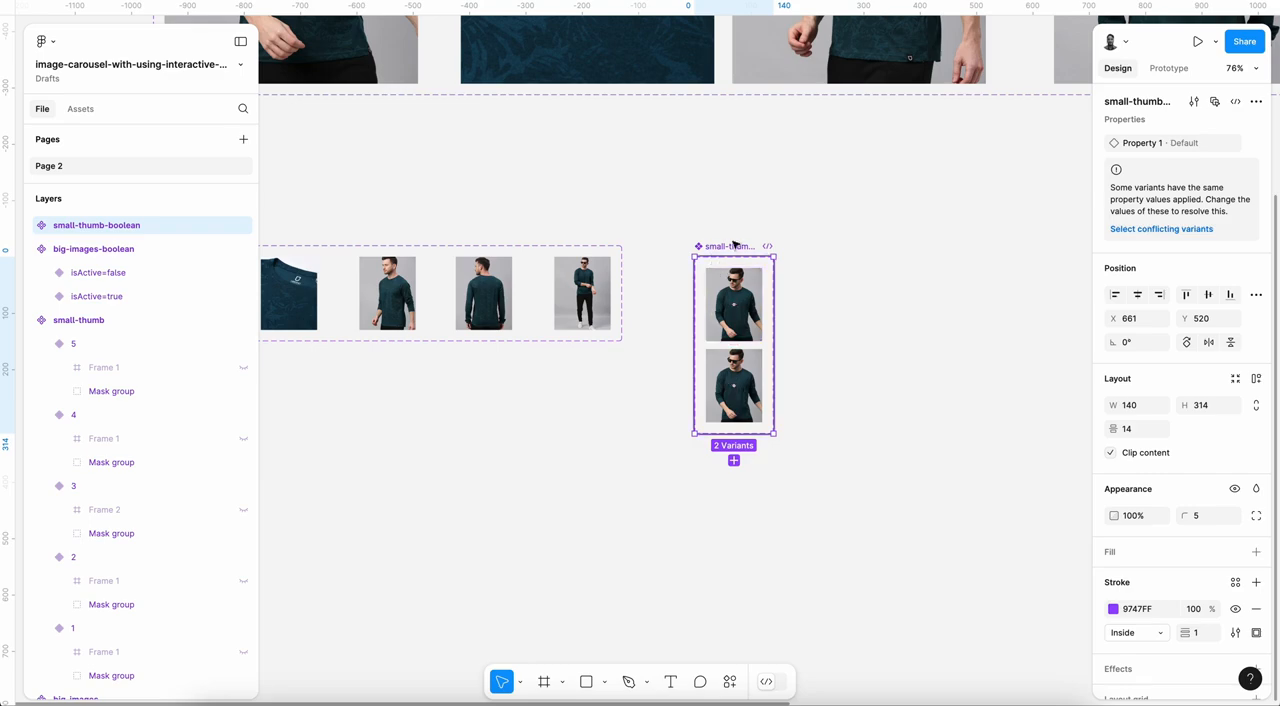
left_click_drag(733, 244, 723, 232)
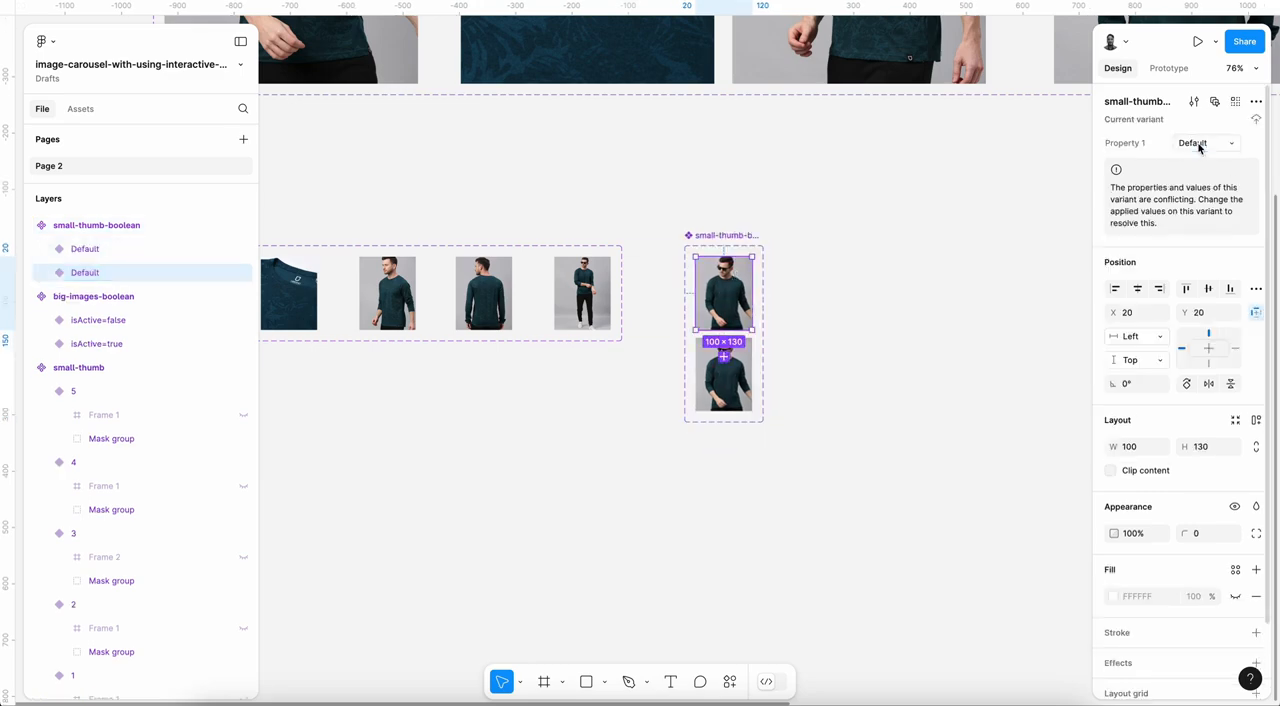
Step: Set Property 1 to true for the upper small-thumb-boolean variant and false for the lower one
type("true")
key("Return")
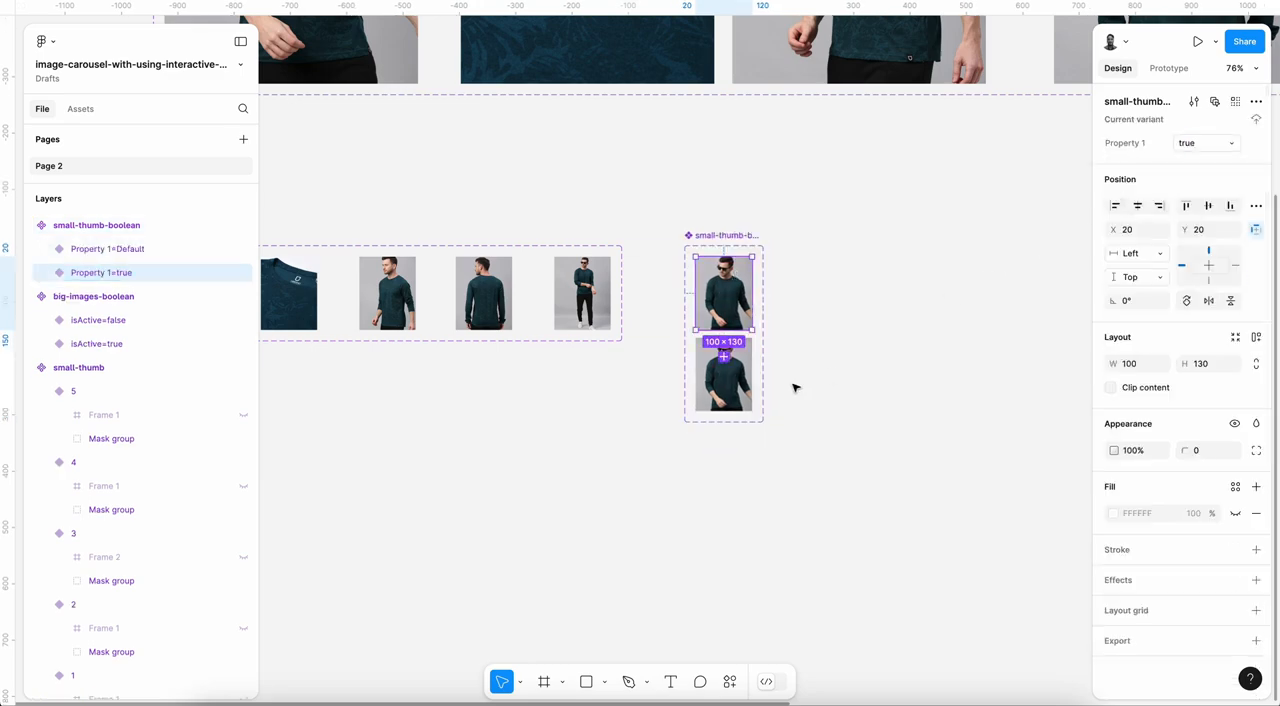
left_click(737, 374)
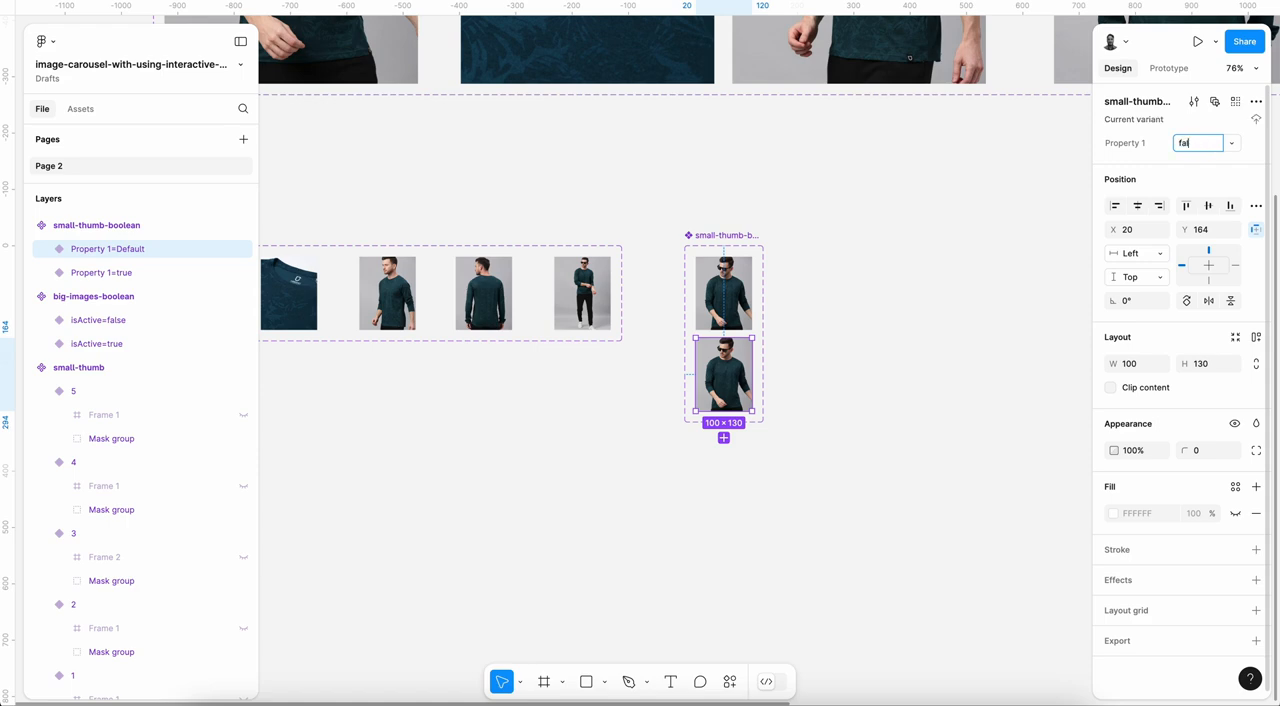
Step: Show the hidden Frame 1 outline inside the small-thumb instance of the small-thumb-boolean true variant
left_click(731, 290)
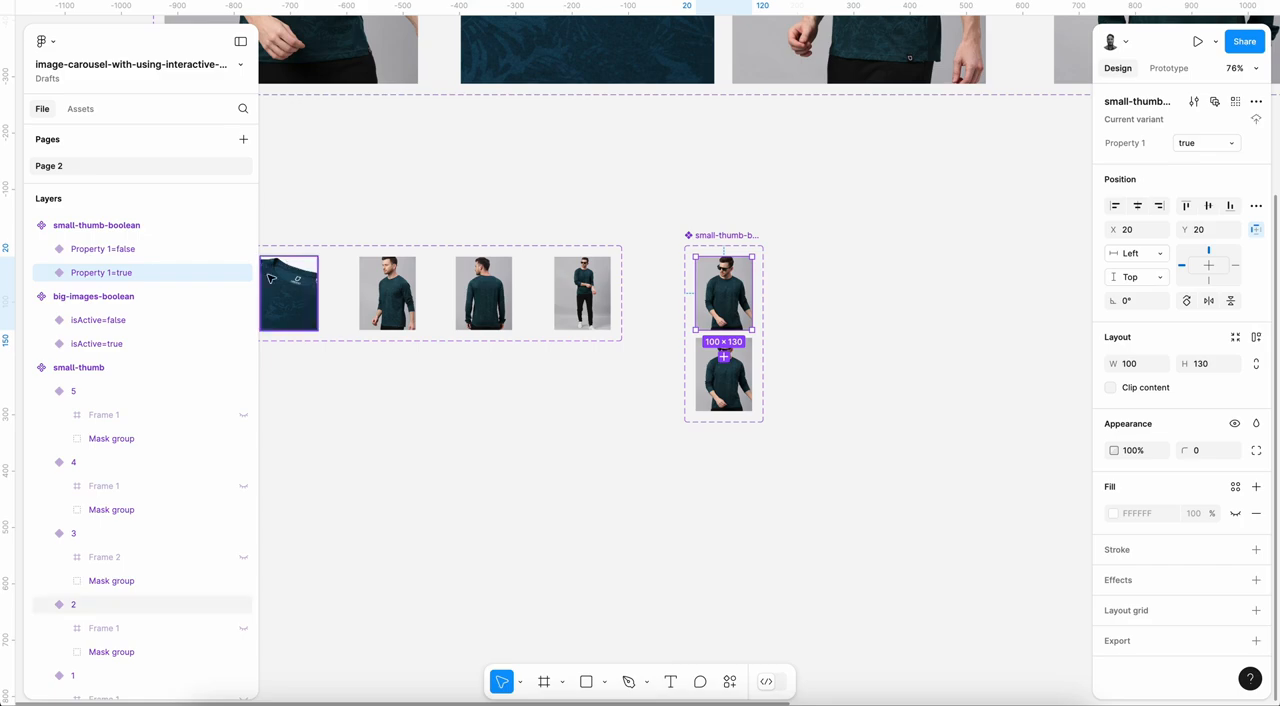
left_click(42, 273)
left_click(60, 296)
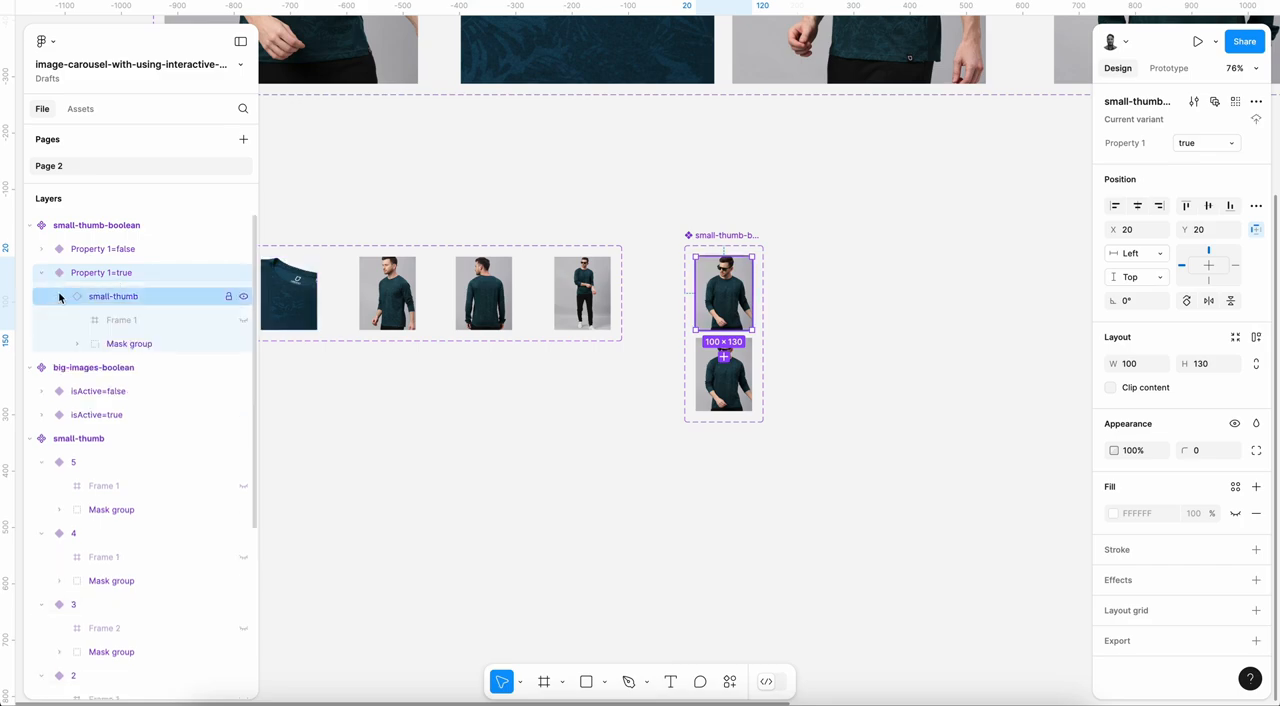
left_click(857, 337)
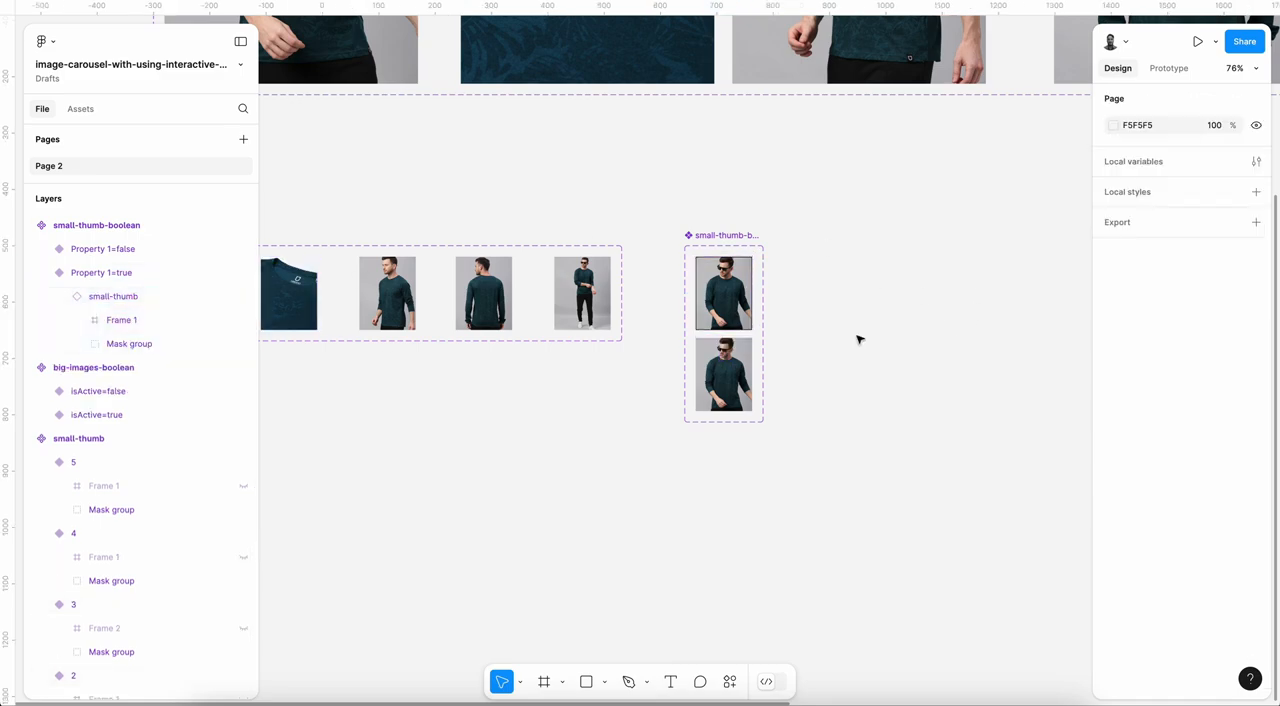
Step: Review the small-thumb, small-thumb-boolean, big-images and big-images-boolean component sets and compare their variants
scroll(731, 277, "up", 5)
scroll(963, 304, "down", 3)
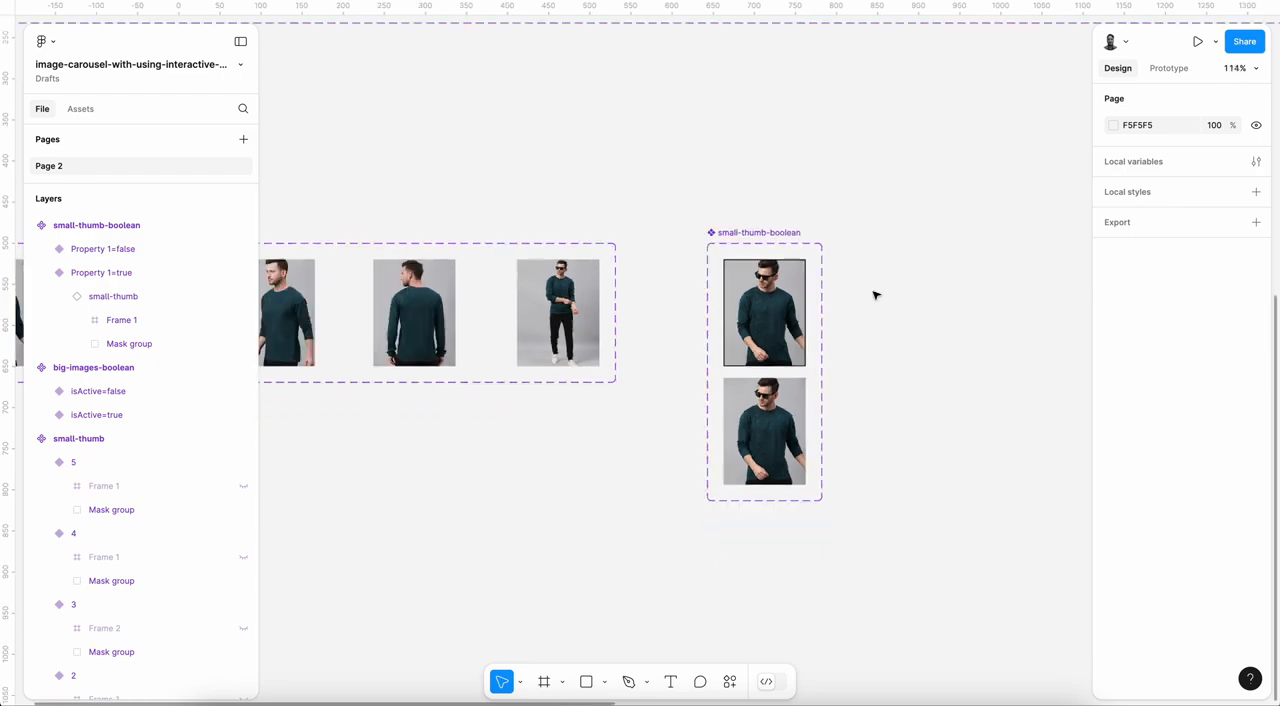
scroll(874, 292, "left", 10)
left_click(535, 320)
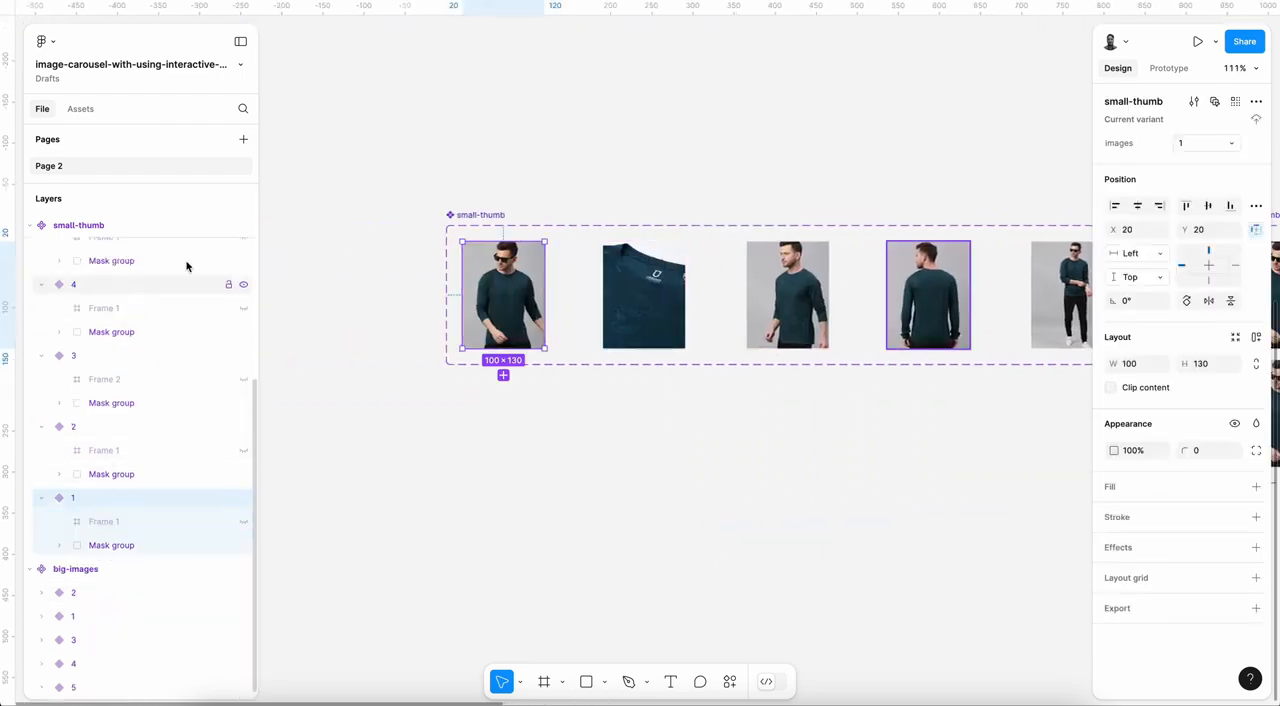
scroll(718, 477, "right", 10)
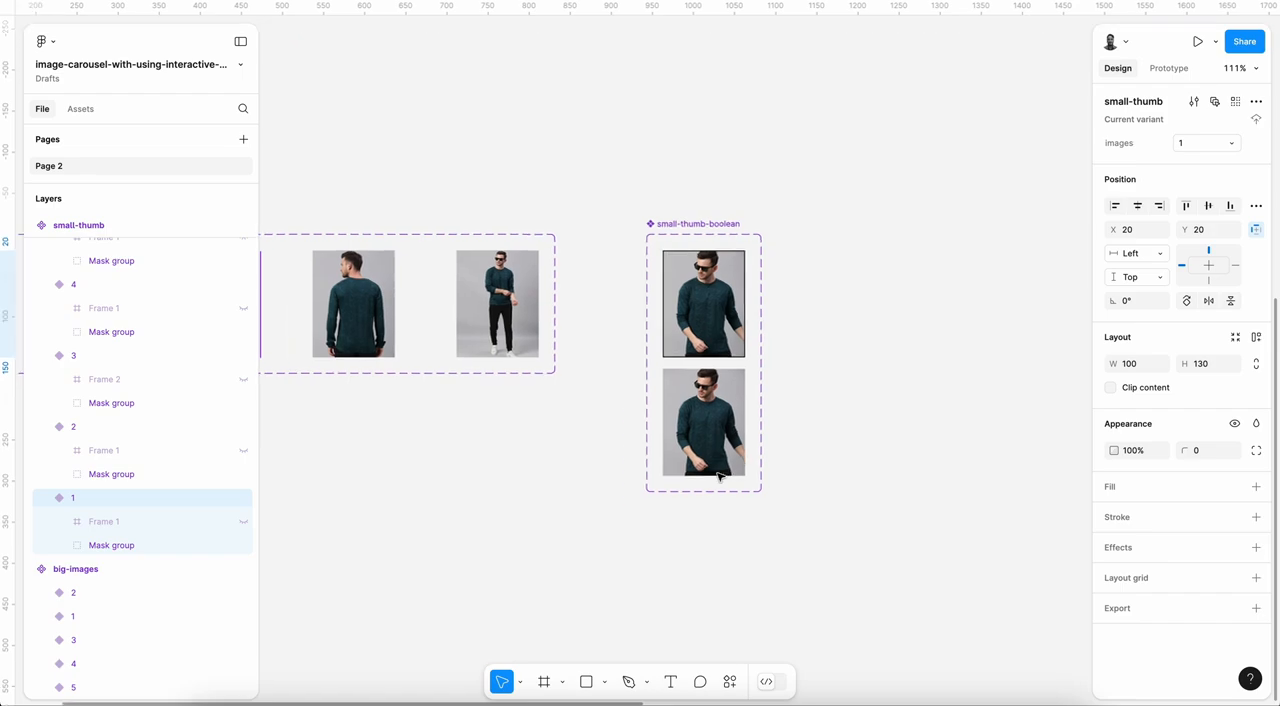
left_click(836, 432)
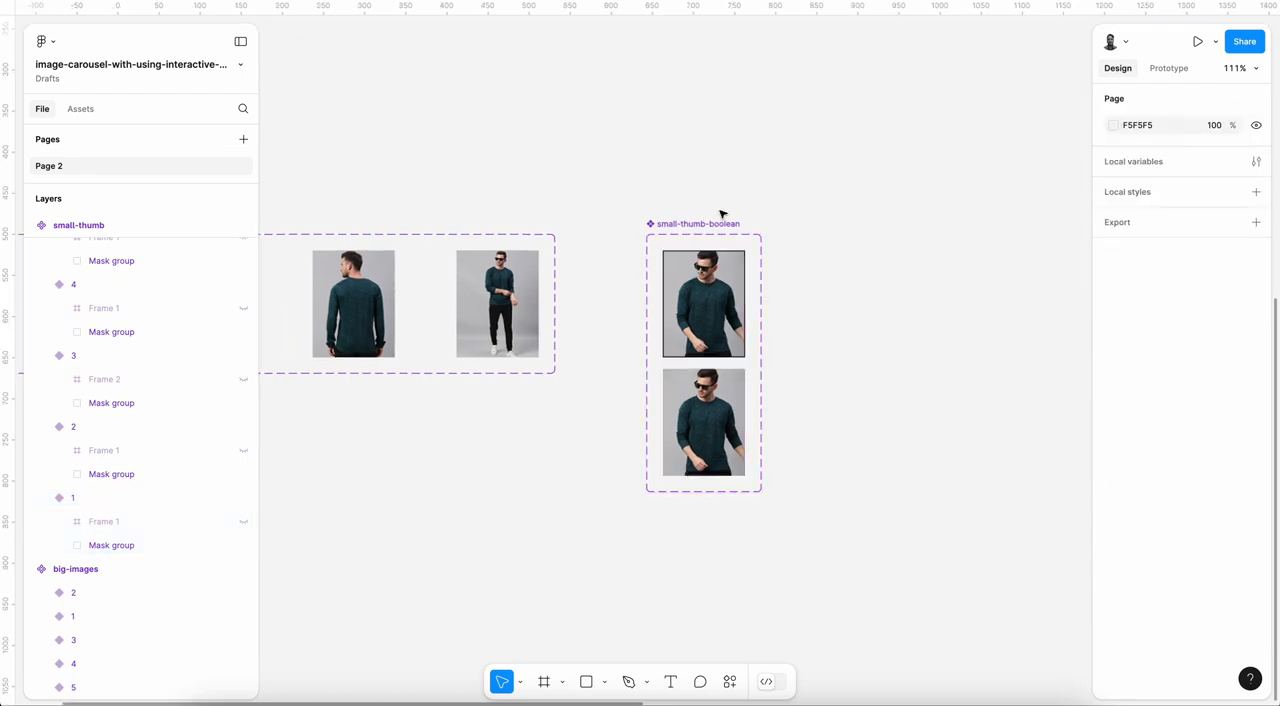
scroll(669, 393, "down", 10)
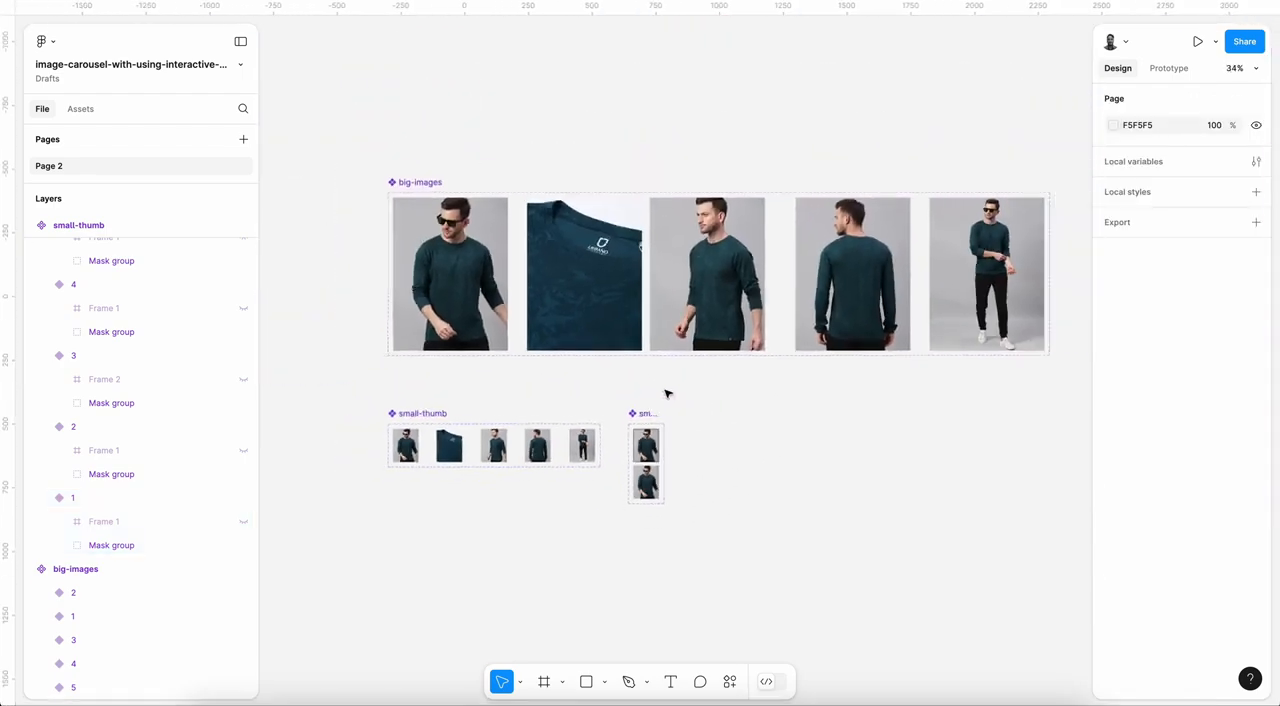
scroll(668, 394, "right", 3)
scroll(660, 380, "right", 2)
left_click(938, 285)
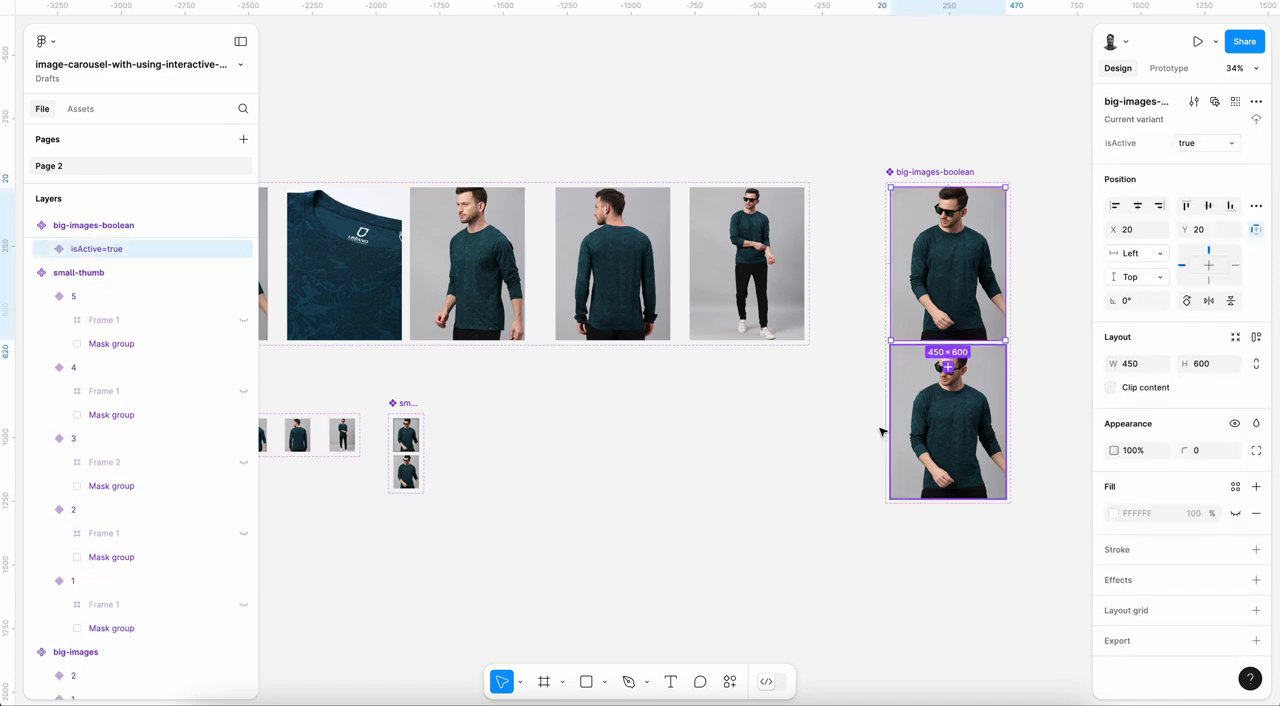
scroll(738, 458, "left", 4)
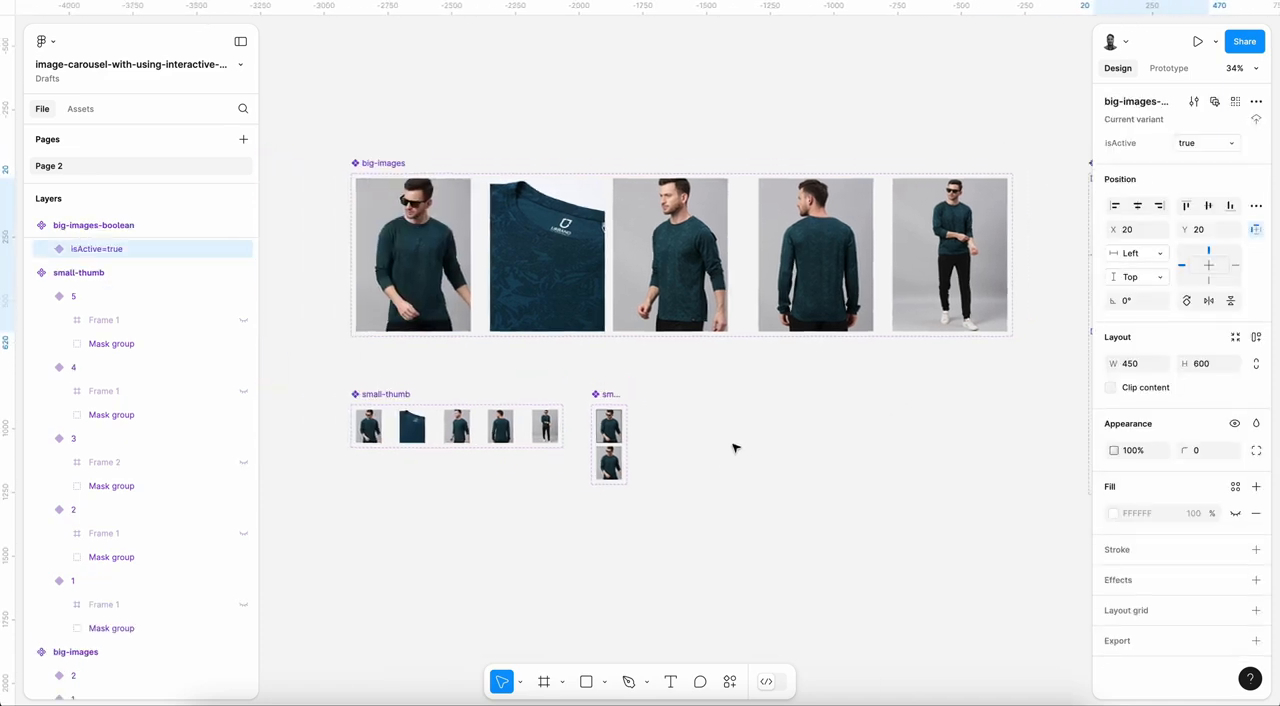
left_click(725, 443)
scroll(782, 529, "left", 2)
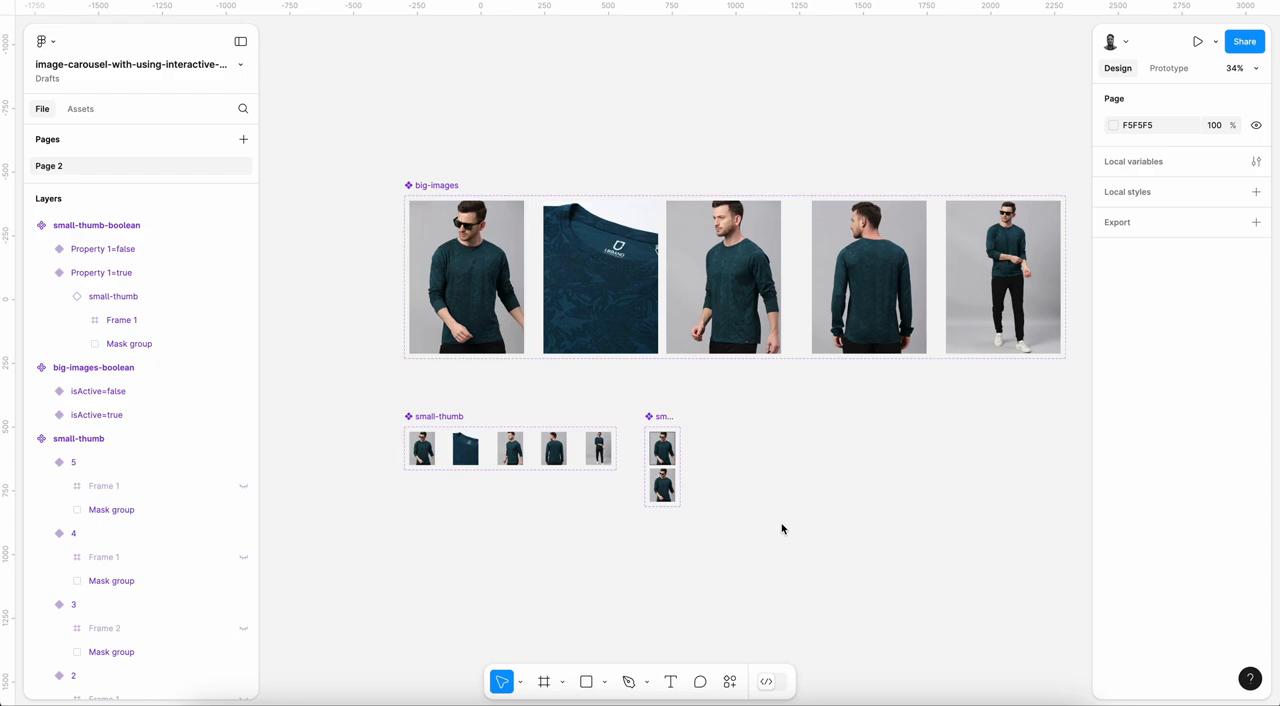
scroll(782, 529, "up", 5)
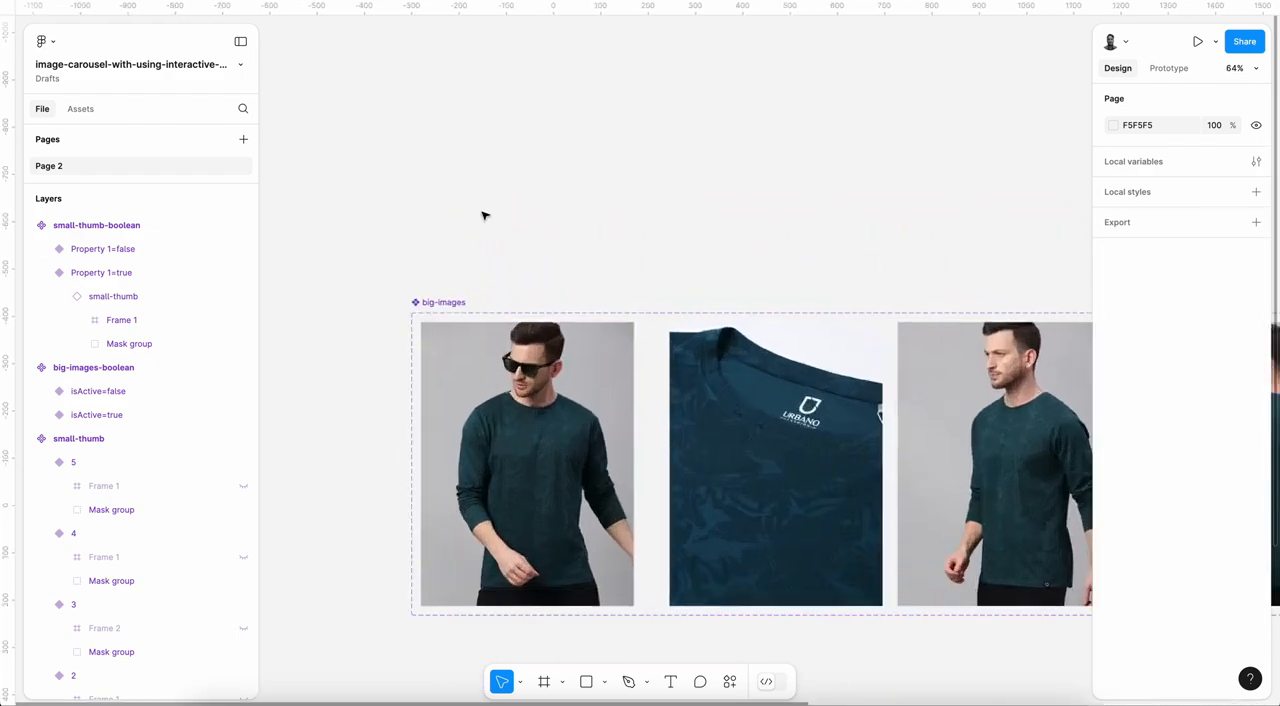
scroll(623, 239, "down", 5)
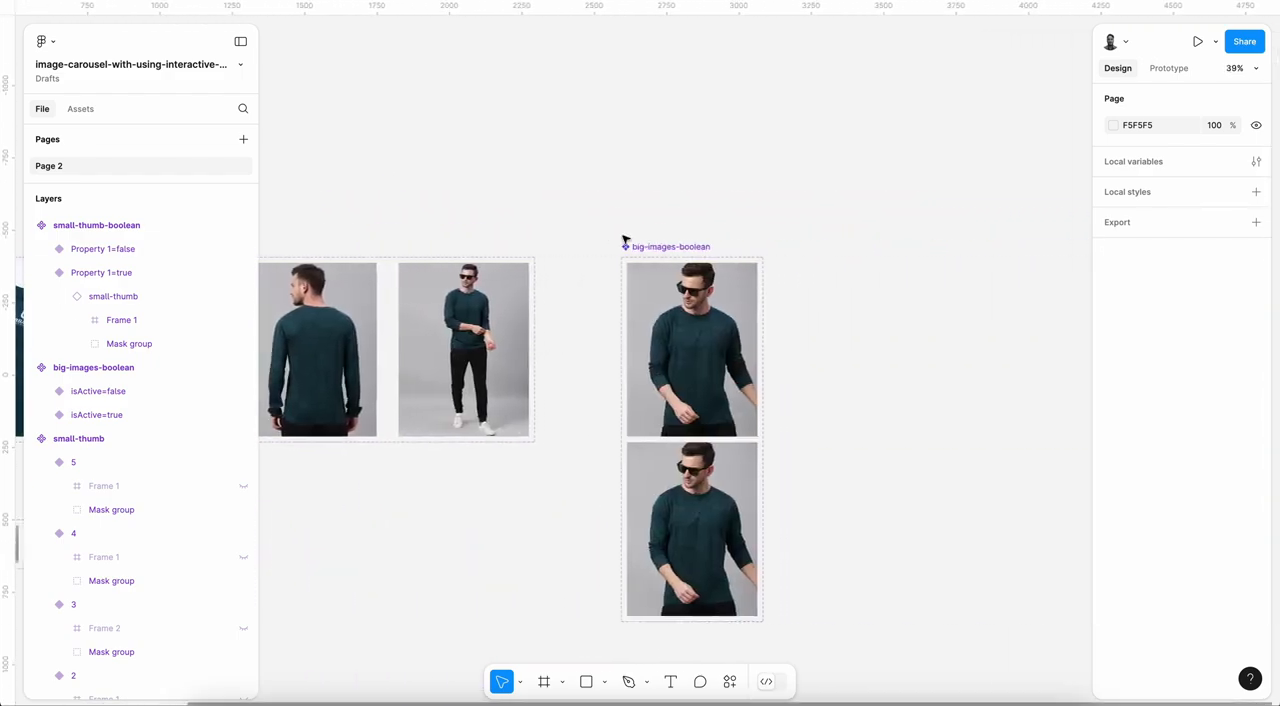
scroll(623, 239, "up", 2)
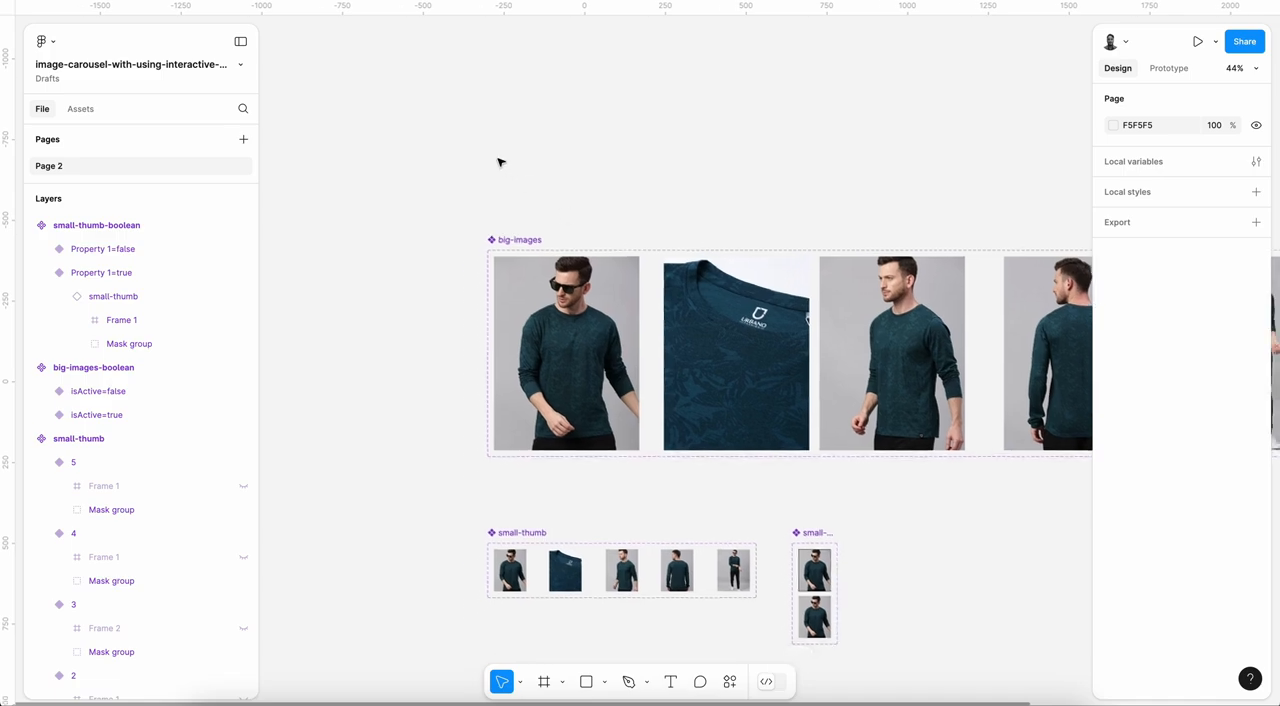
Step: Paste the copied next-btn and prev-btn groups into variant 1 of the big-images component set
left_click(563, 346)
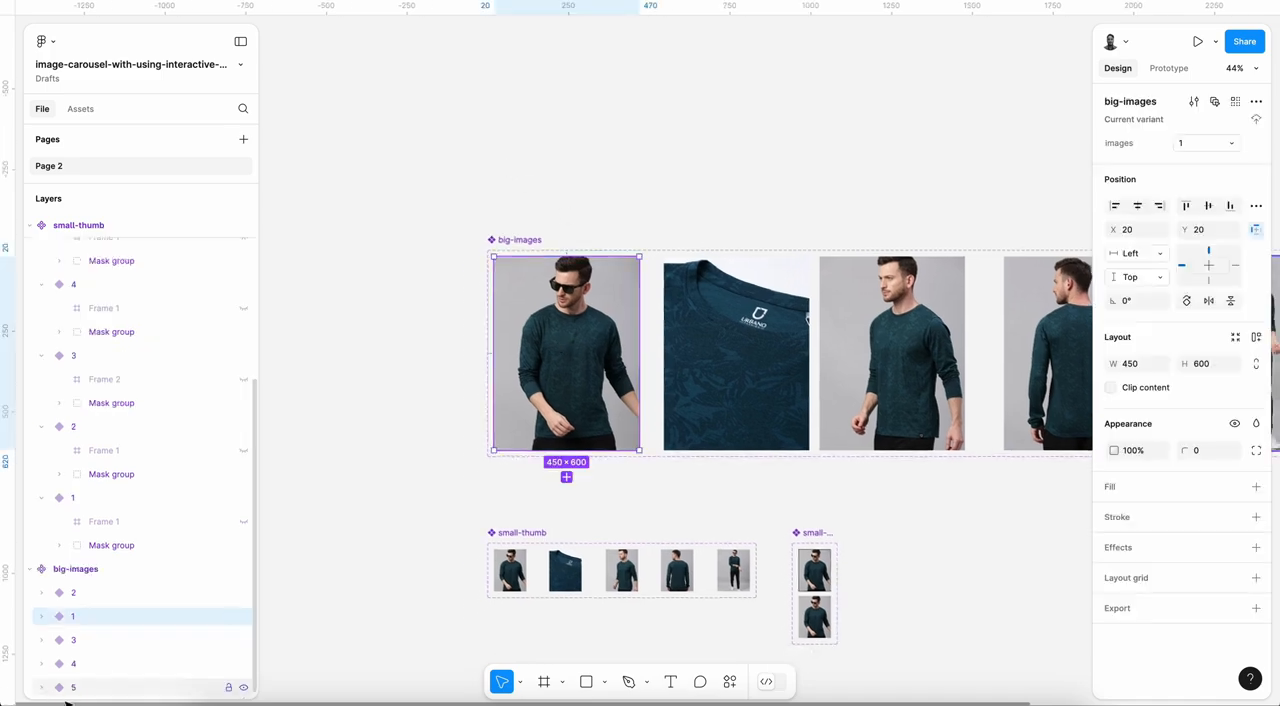
left_click(42, 616)
scroll(122, 617, "down", 1)
key("ctrl+v")
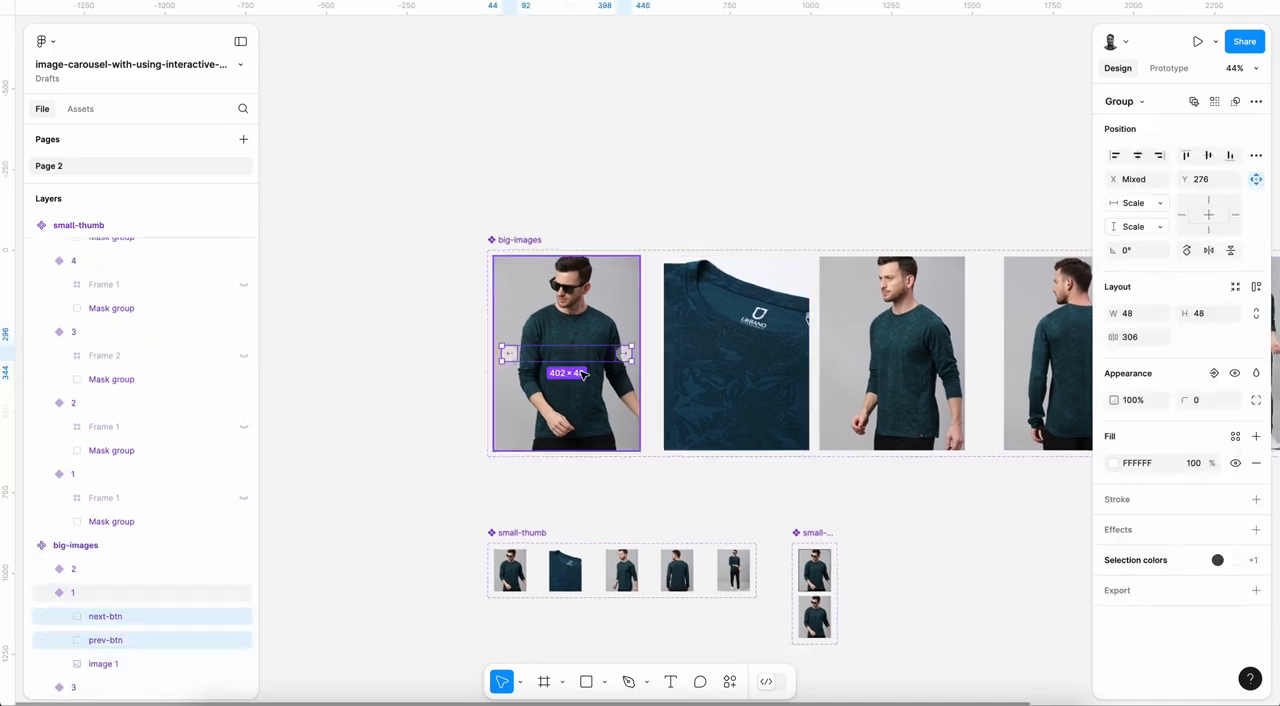
scroll(584, 356, "up", 3)
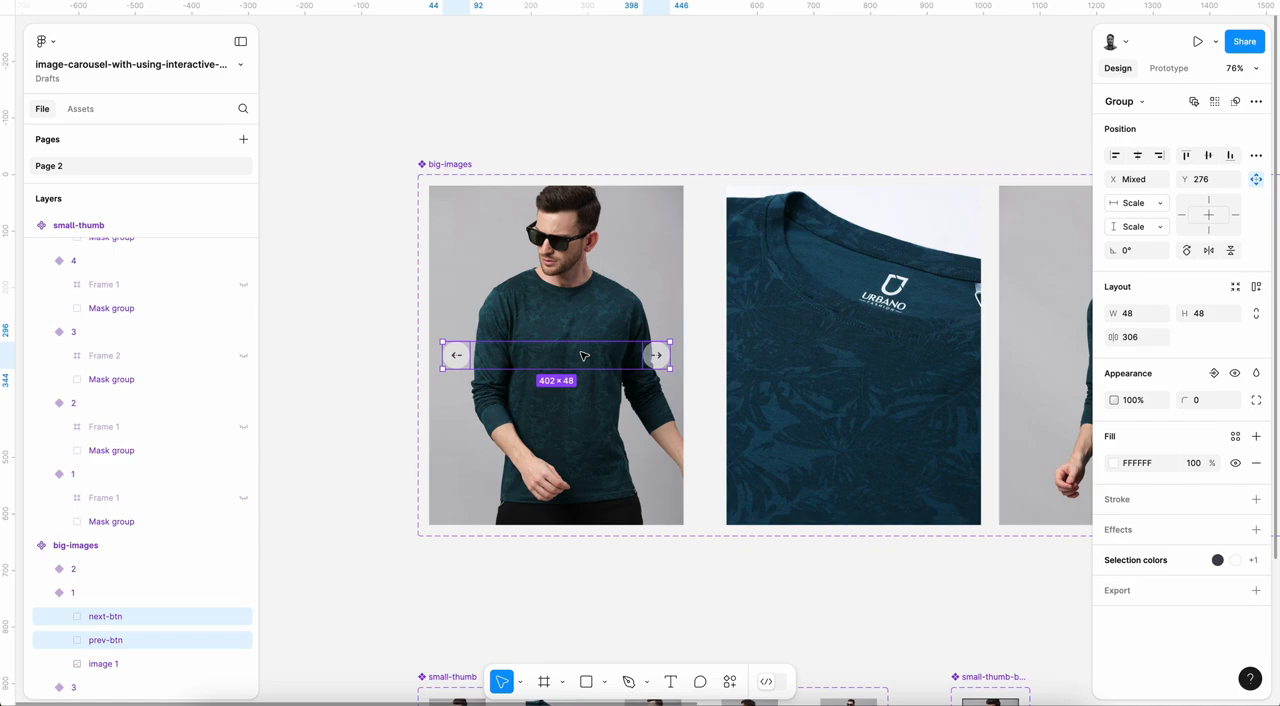
scroll(584, 356, "up", 1)
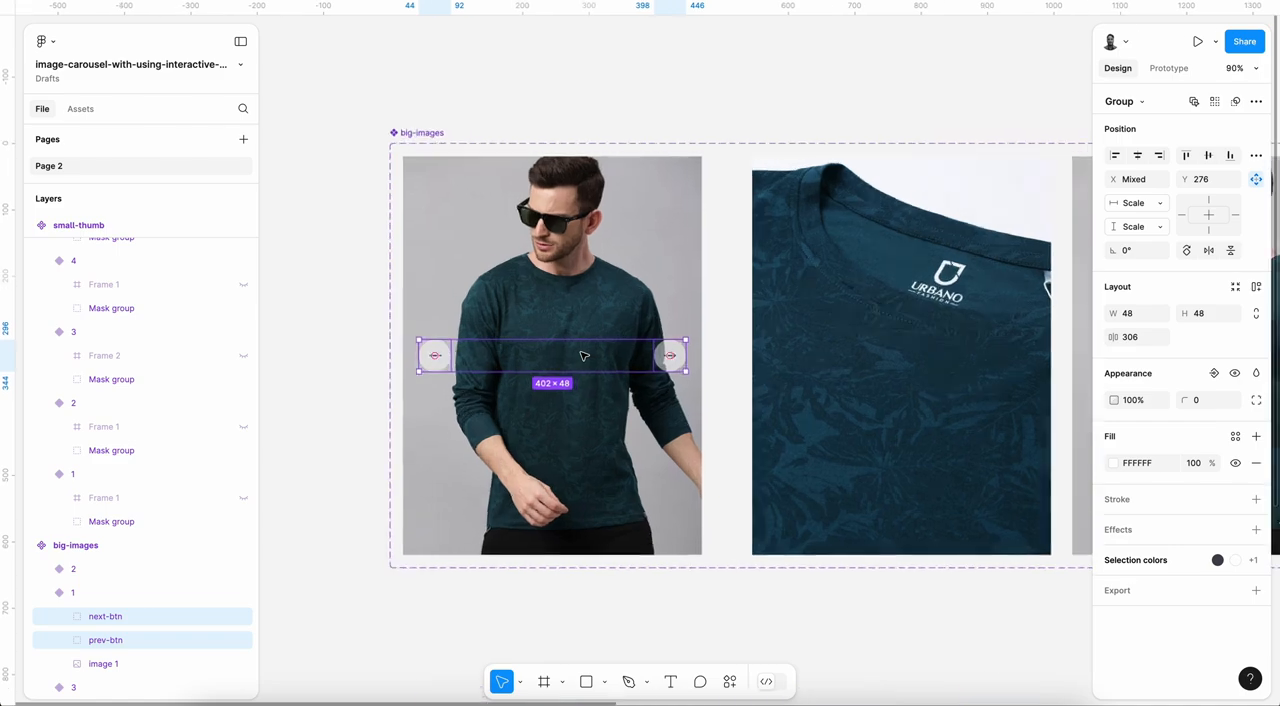
Step: Move variant 1 above variant 2 in the layer order of the big-images component set
left_click(36, 598)
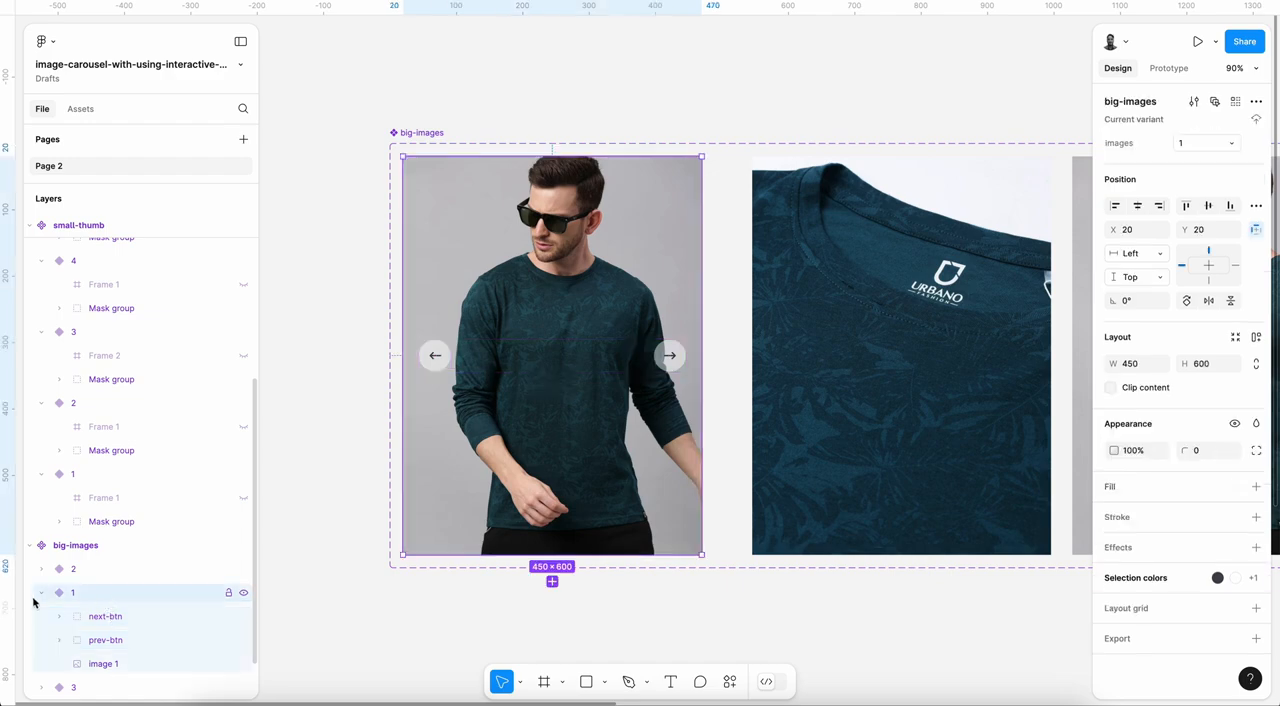
left_click(42, 593)
left_click_drag(95, 596, 95, 566)
left_click(41, 569)
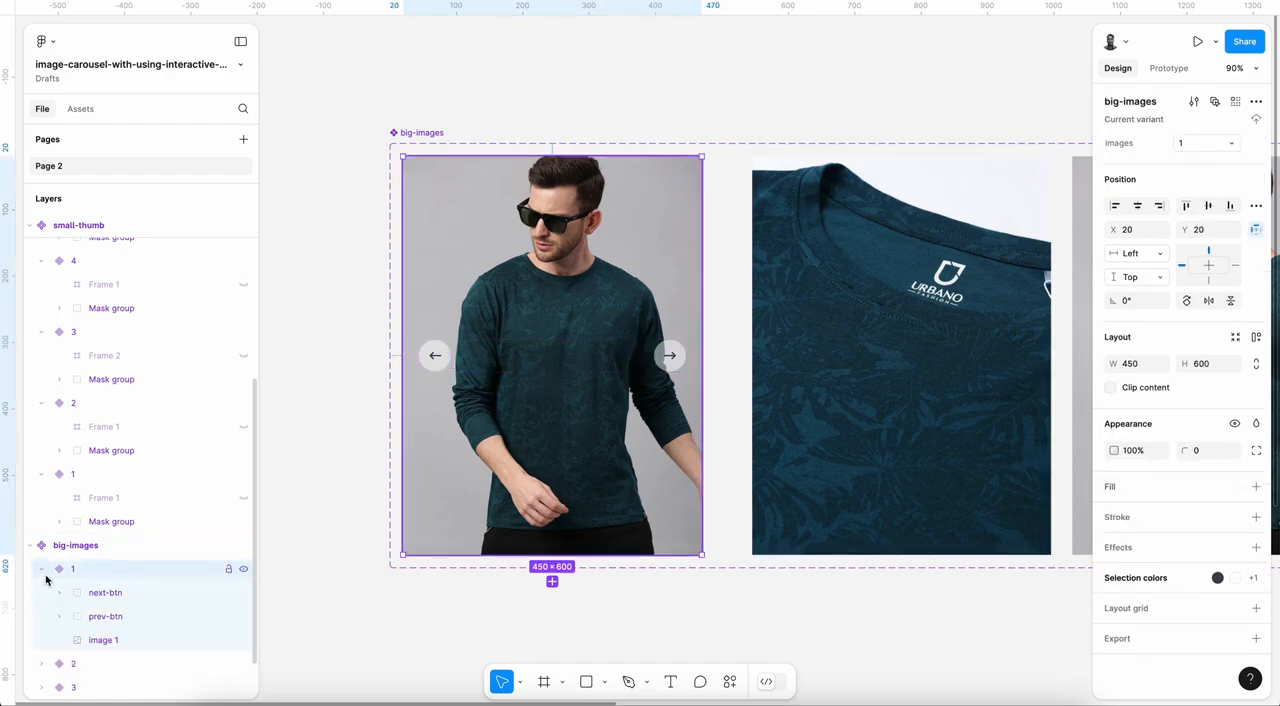
left_click(40, 568)
Step: Paste the next-btn and prev-btn groups into variants 2 and 3 of big-images
left_click(96, 596)
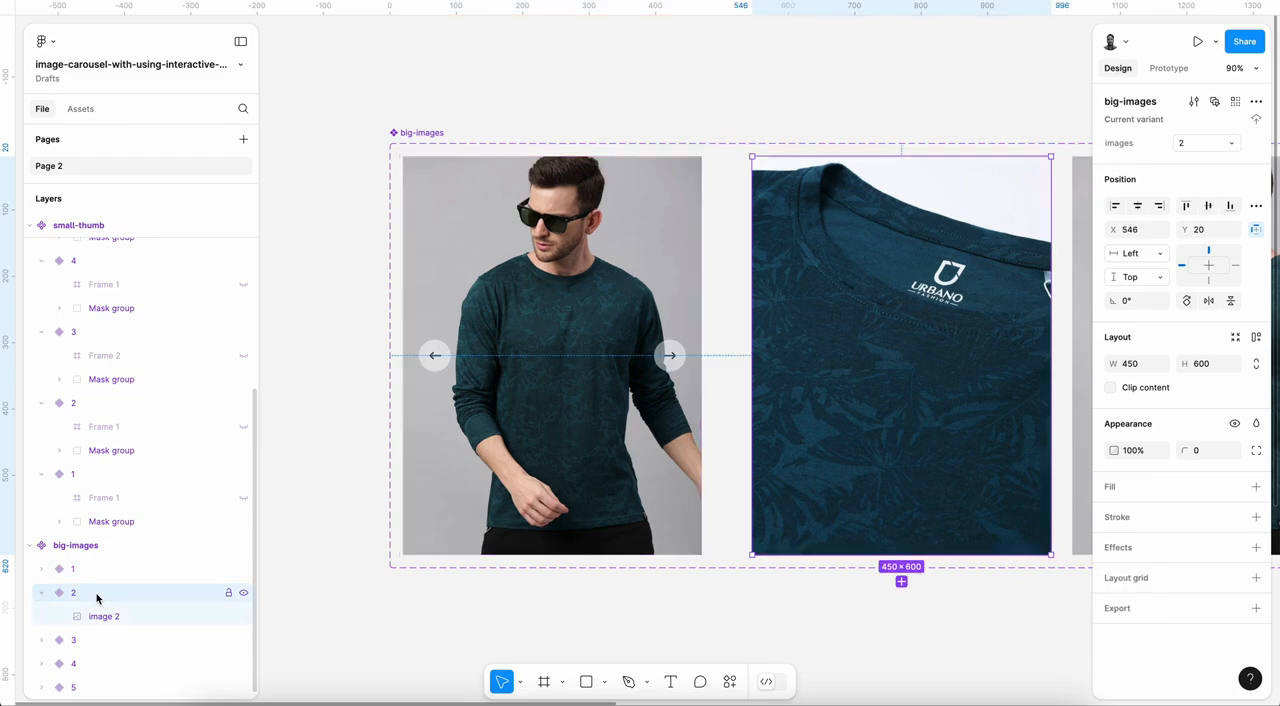
key("ctrl+v")
left_click(70, 617)
left_click(41, 616)
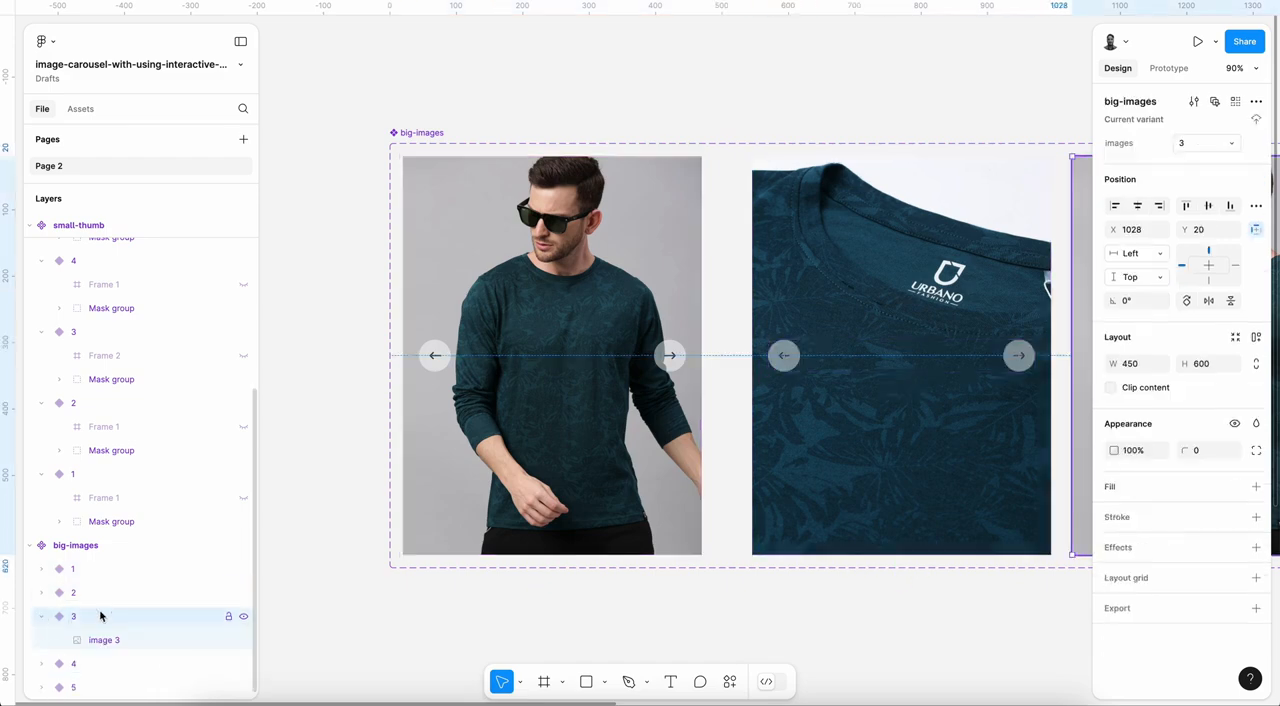
key("ctrl+v")
left_click(41, 616)
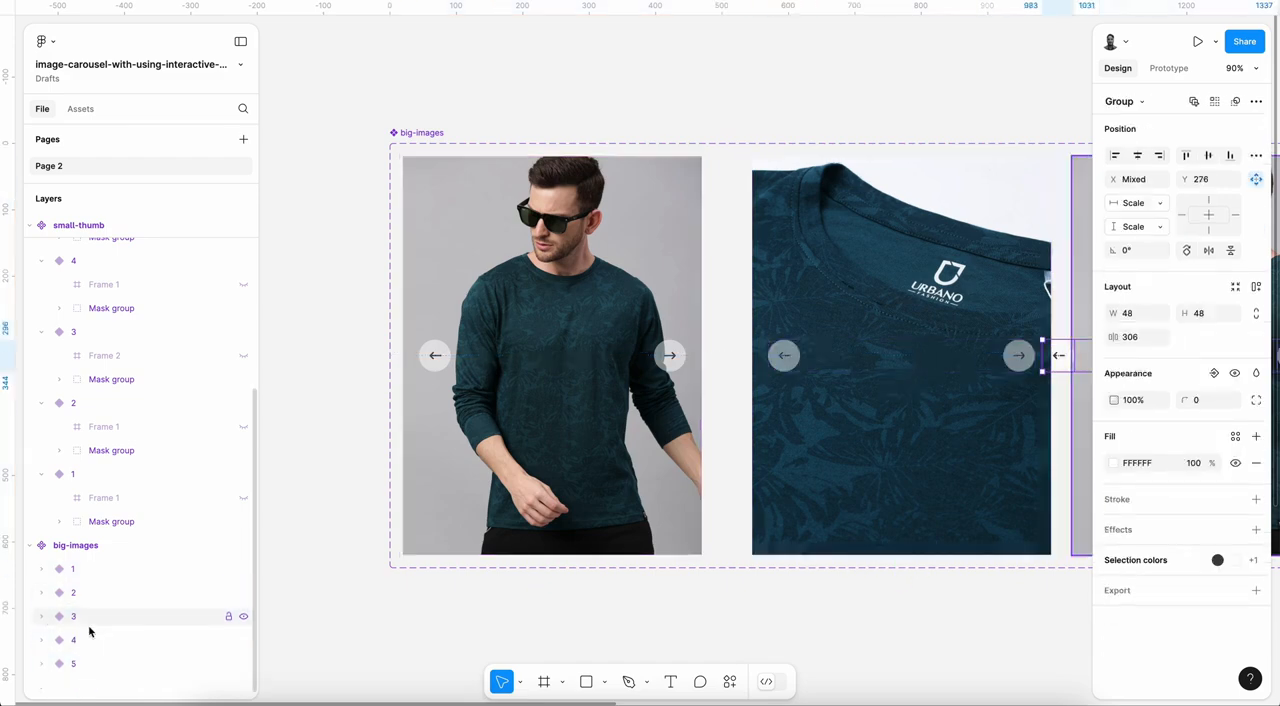
Step: Paste the next-btn and prev-btn groups into variants 4 and 5 of big-images
left_click(55, 643)
left_click(42, 641)
key("ctrl+v")
left_click(42, 641)
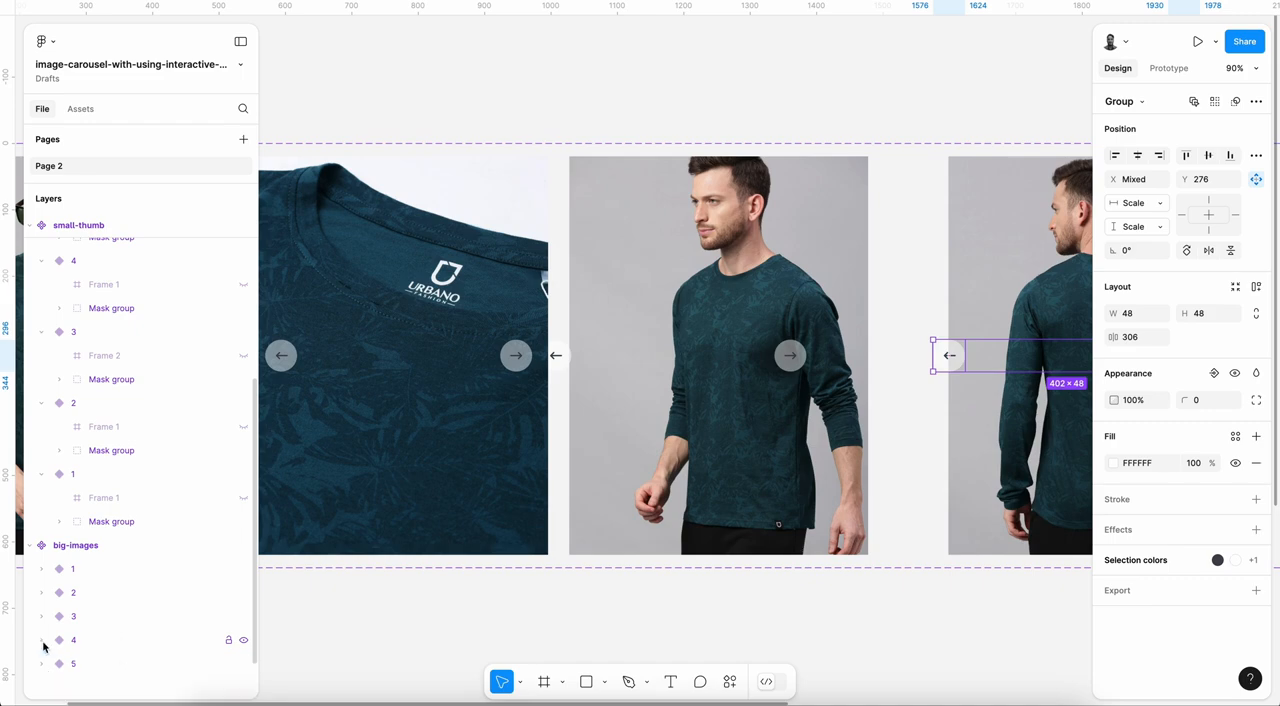
left_click(41, 663)
left_click(106, 666)
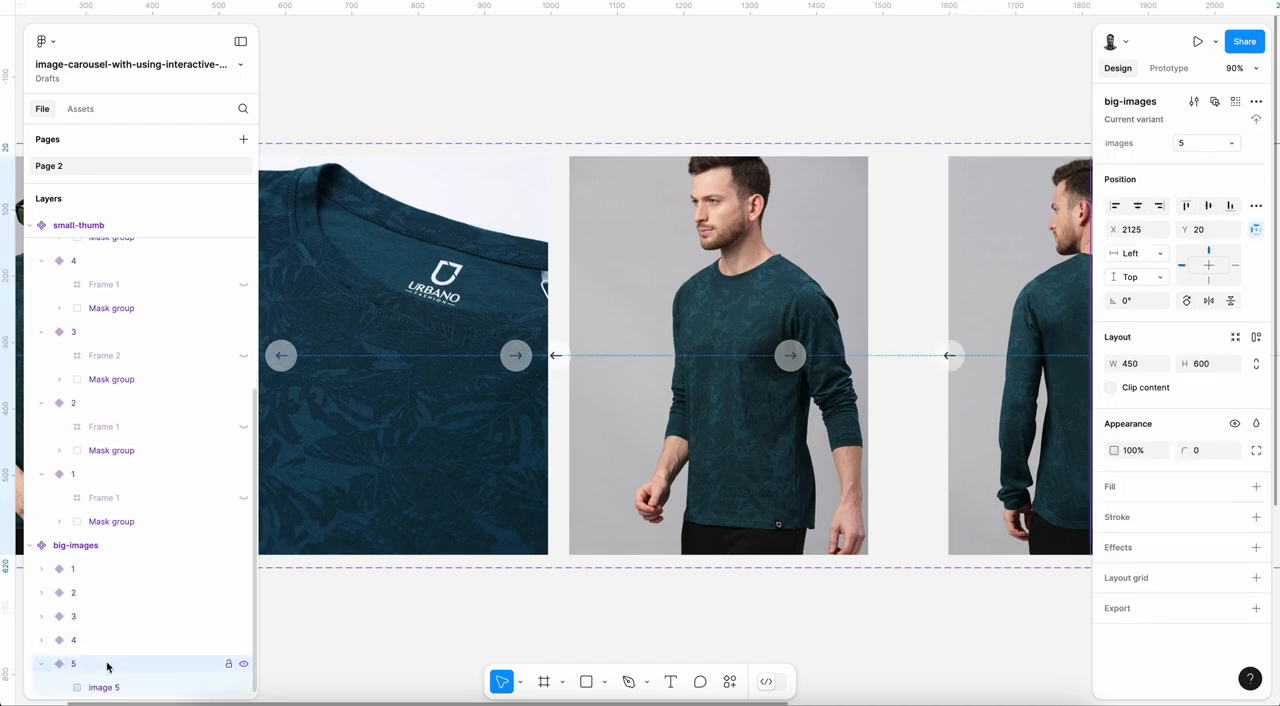
key("ctrl+v")
left_click(41, 663)
scroll(657, 507, "down", 5)
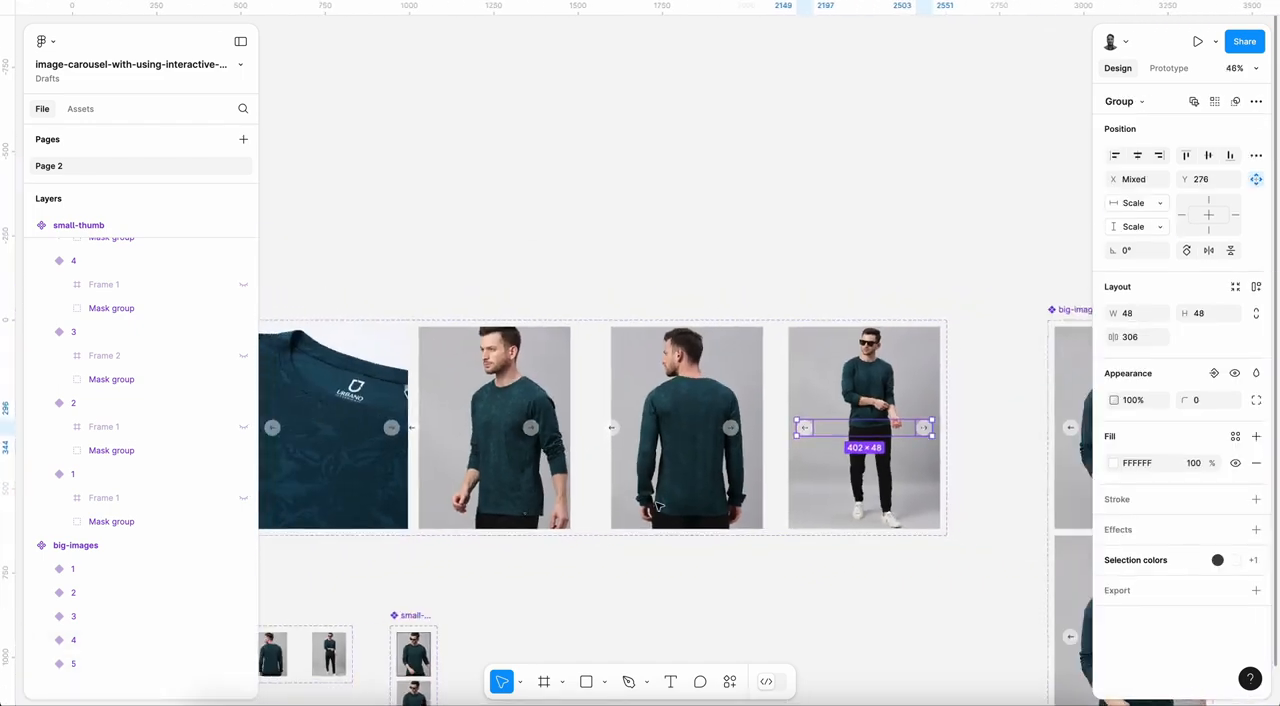
Step: Compare the placement of the arrow buttons in big-images variants 4 and 5
left_click(80, 663)
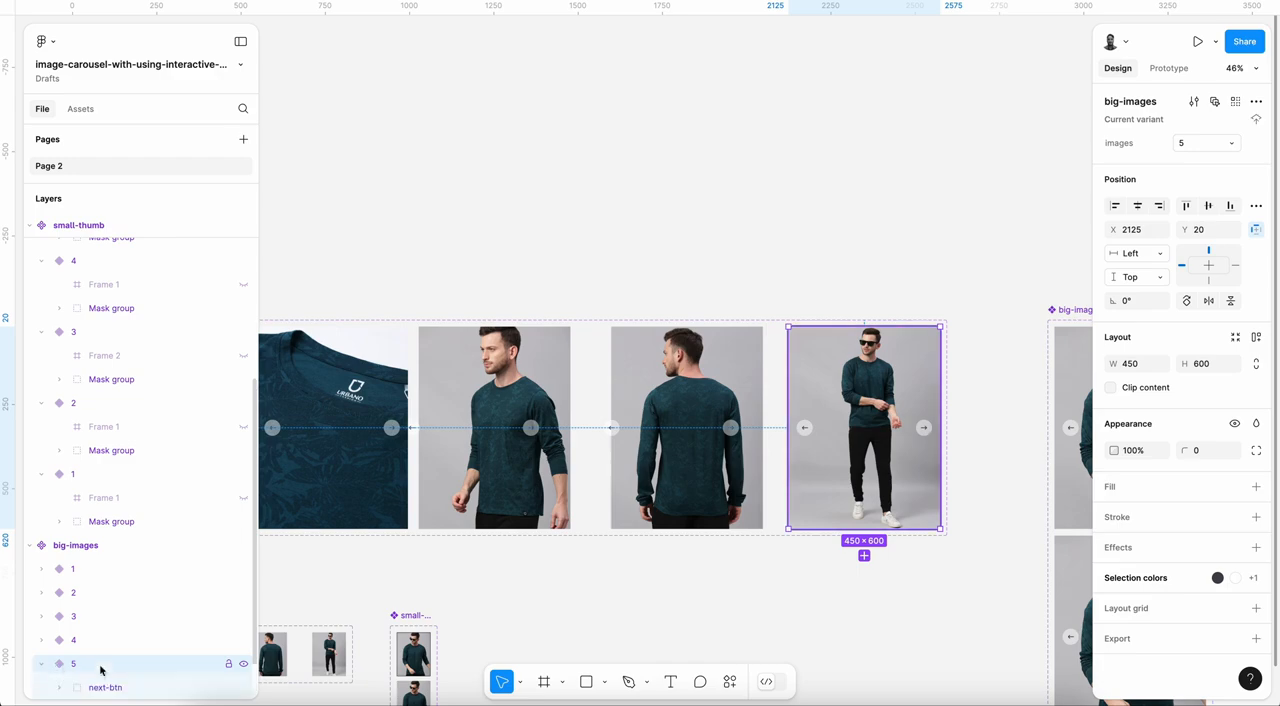
scroll(110, 673, "down", 1)
left_click(106, 663)
left_click(106, 640, "shift")
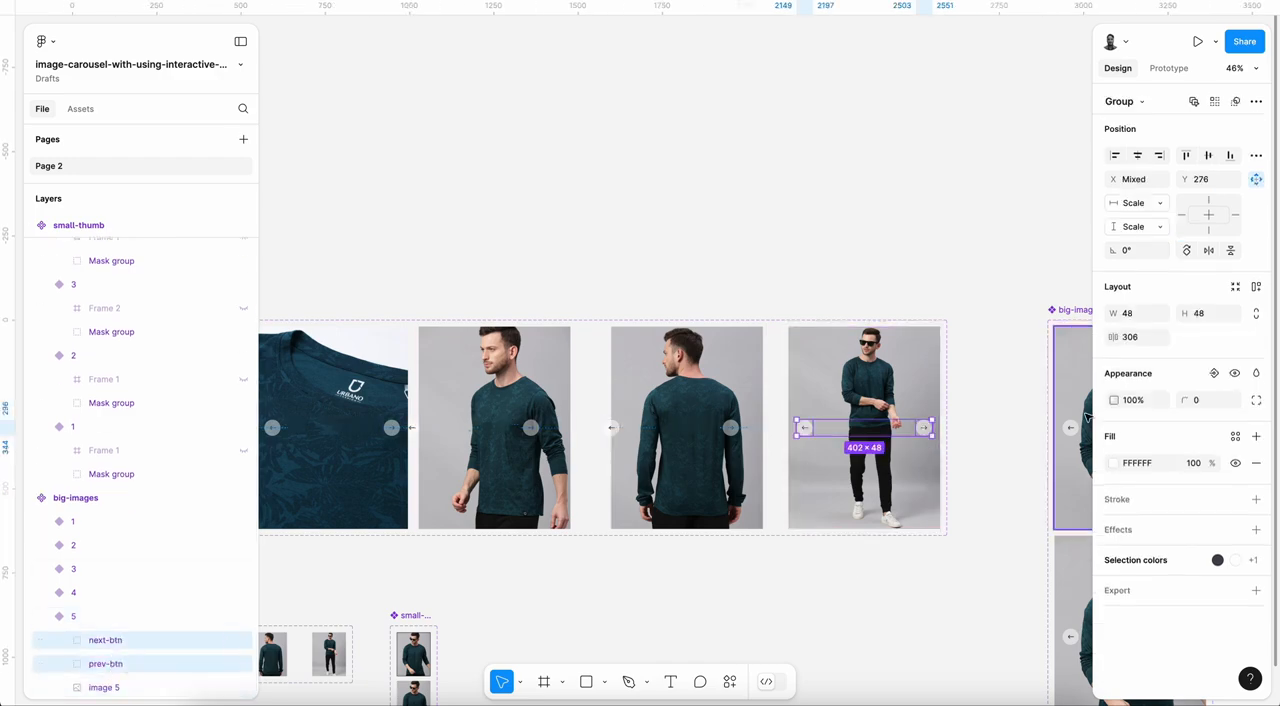
left_click(43, 621)
left_click(43, 593)
left_click(113, 620)
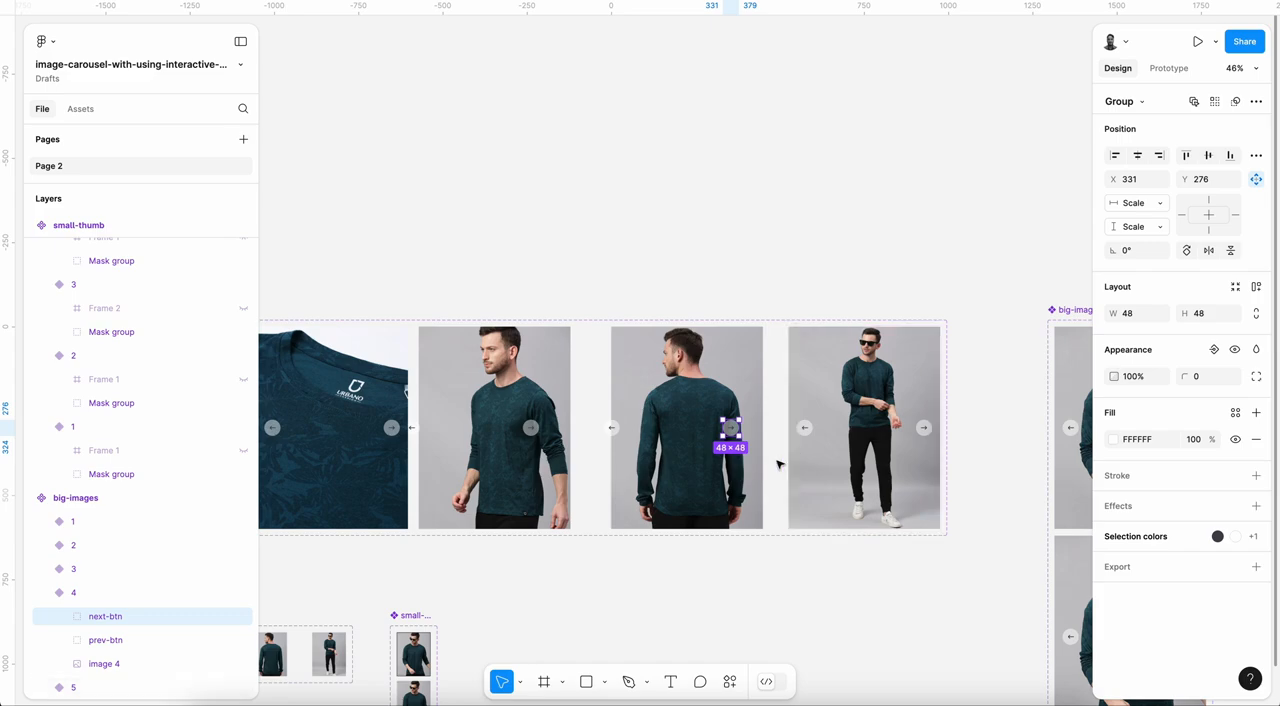
scroll(779, 460, "up", 3)
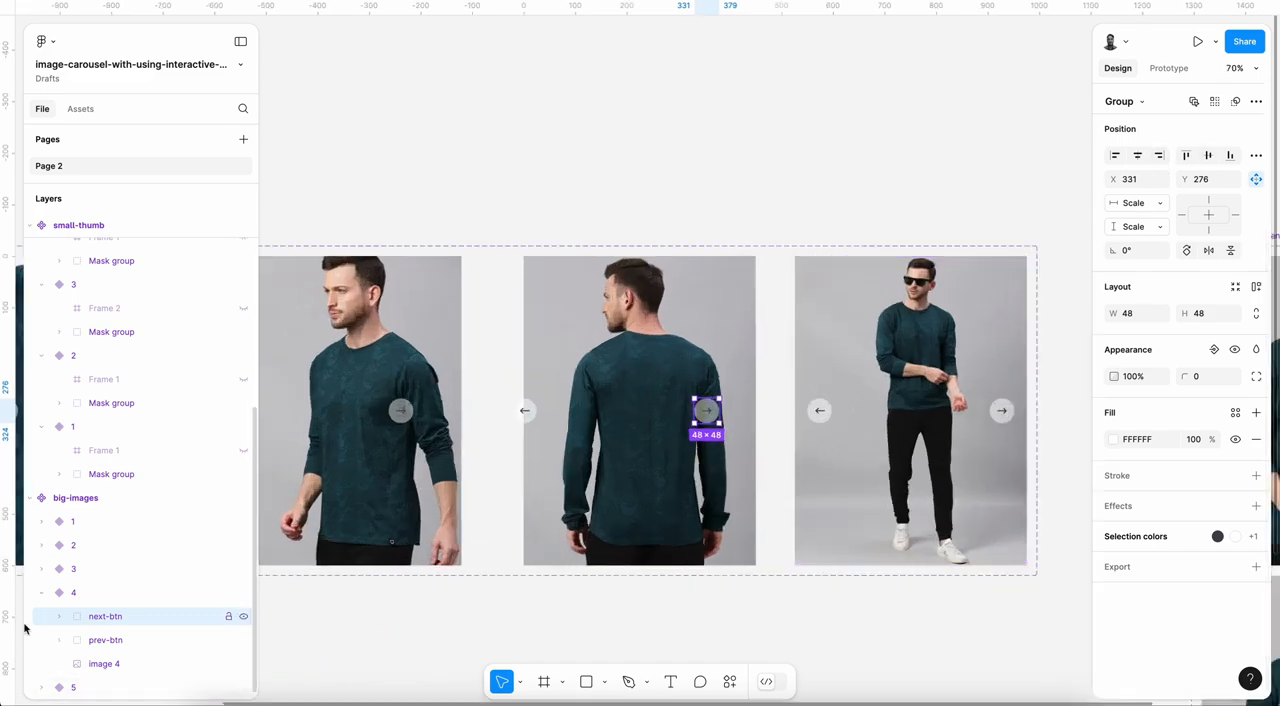
left_click(45, 687)
scroll(114, 580, "down", 2)
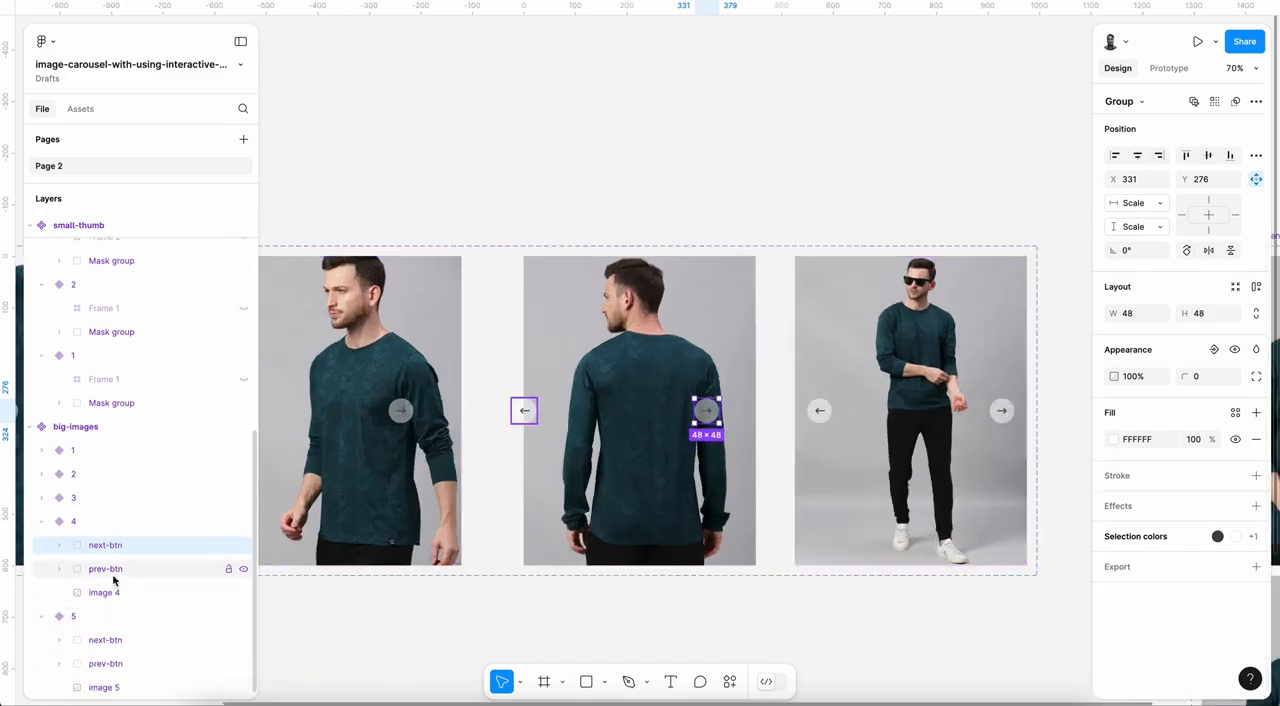
left_click(105, 640)
key("alt")
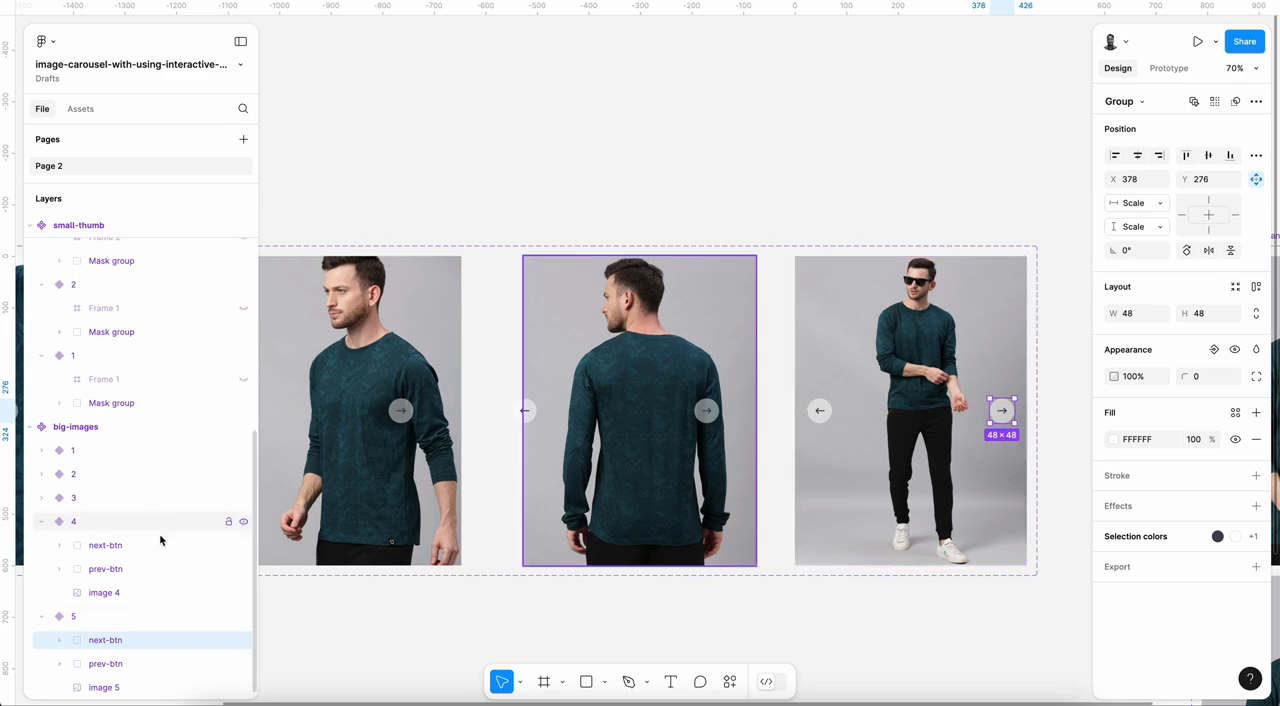
Step: In big-images variant 4, align next-btn right and inset it to X 378, then align prev-btn left and inset it to X 24
left_click(105, 545)
left_click(1157, 157)
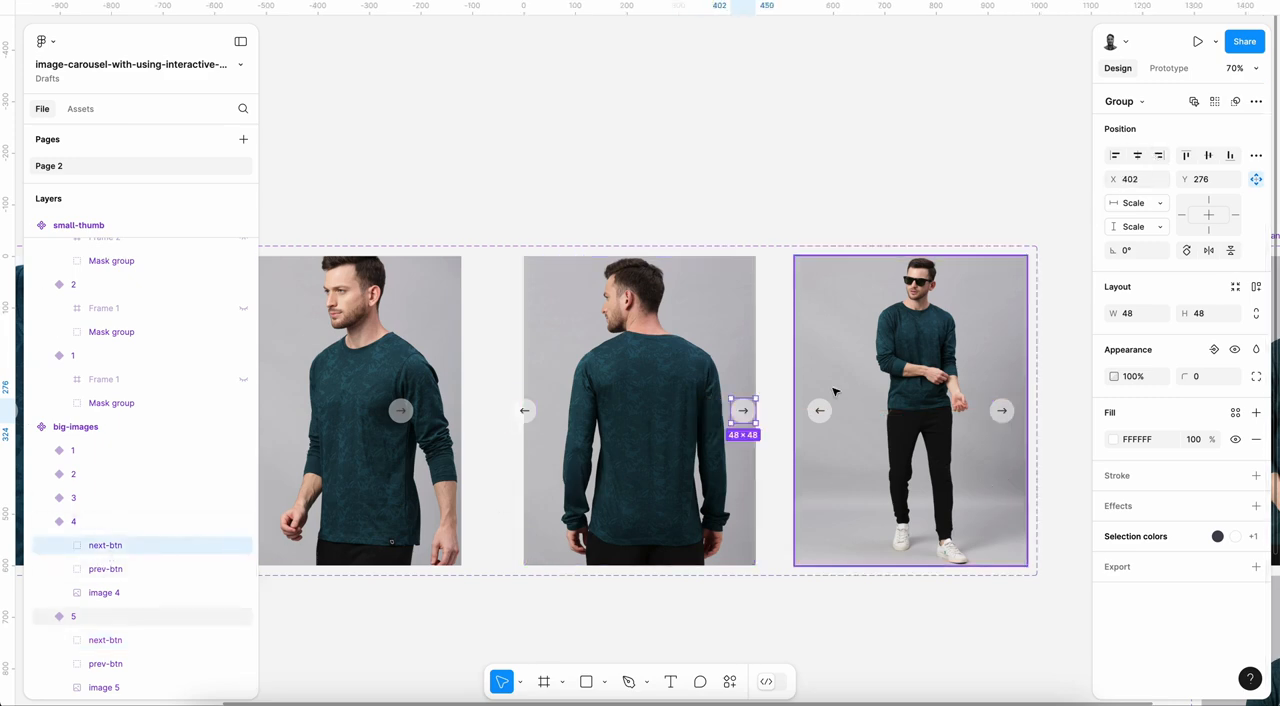
left_click(105, 569)
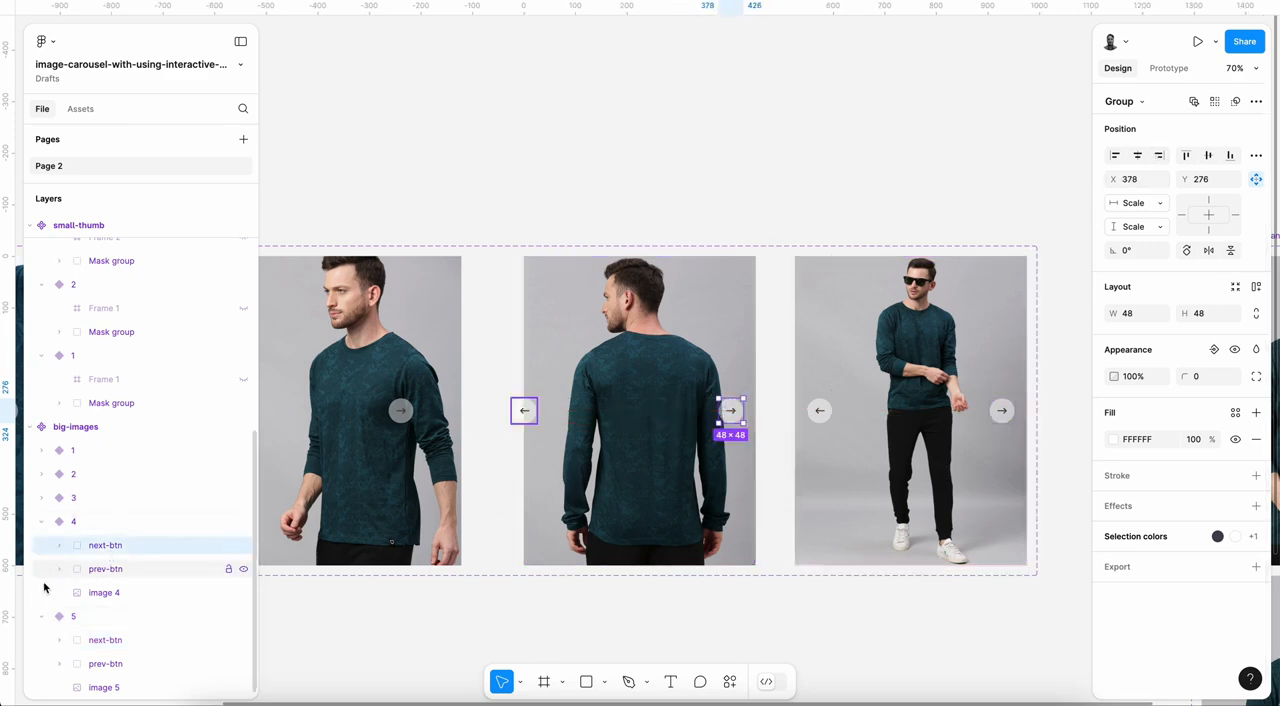
left_click(1115, 155)
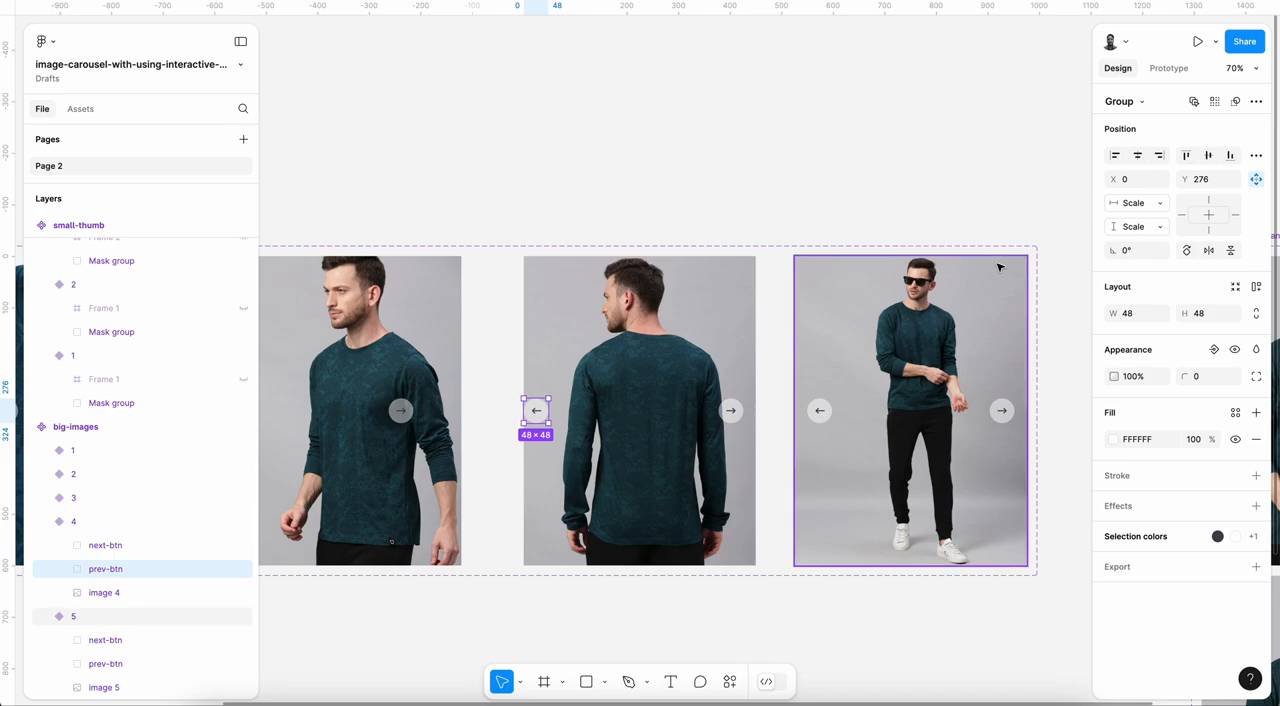
key("shift+Right")
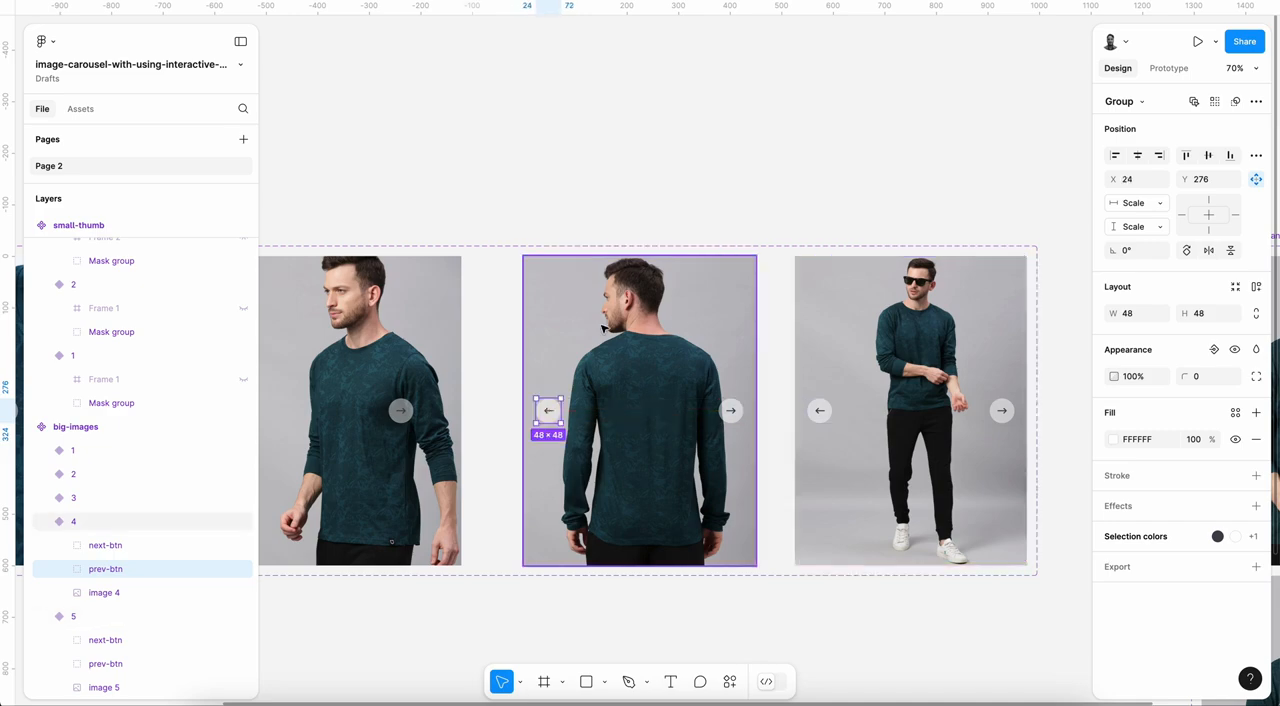
Step: In big-images variant 3, align next-btn to the right edge and inset it to X 378
left_click(100, 497)
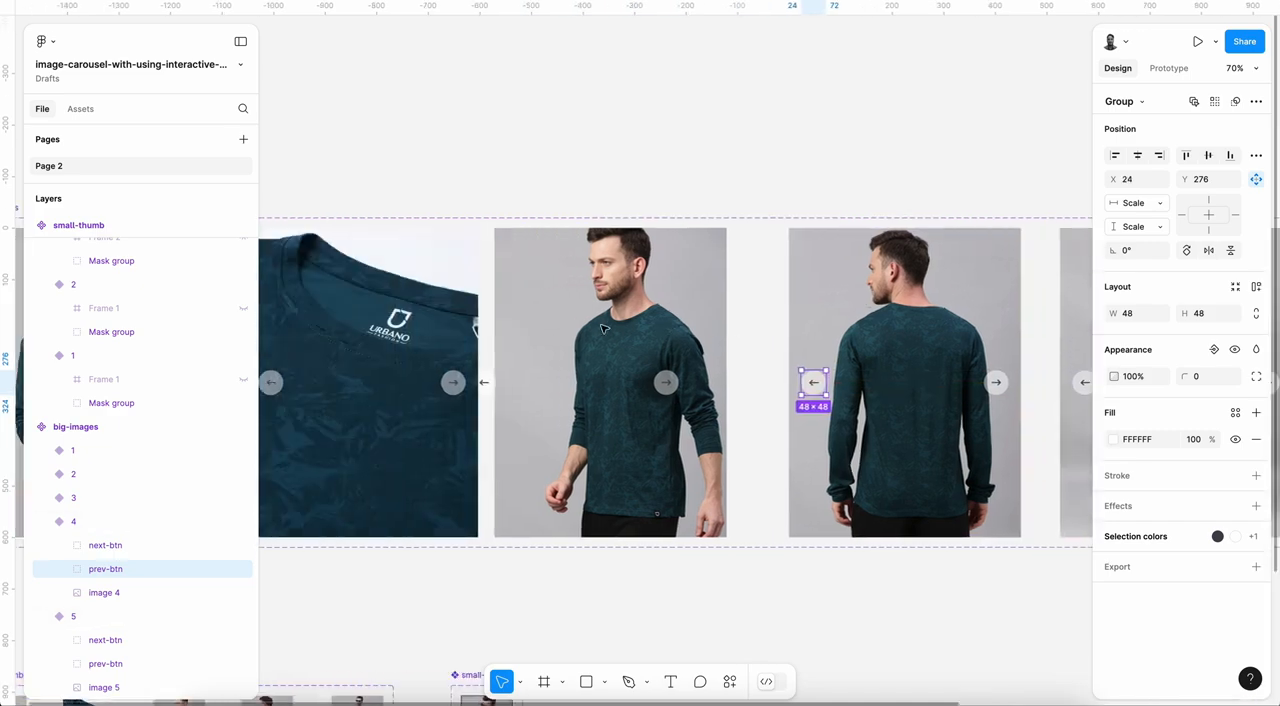
left_click(41, 521)
left_click(41, 545)
left_click(42, 497)
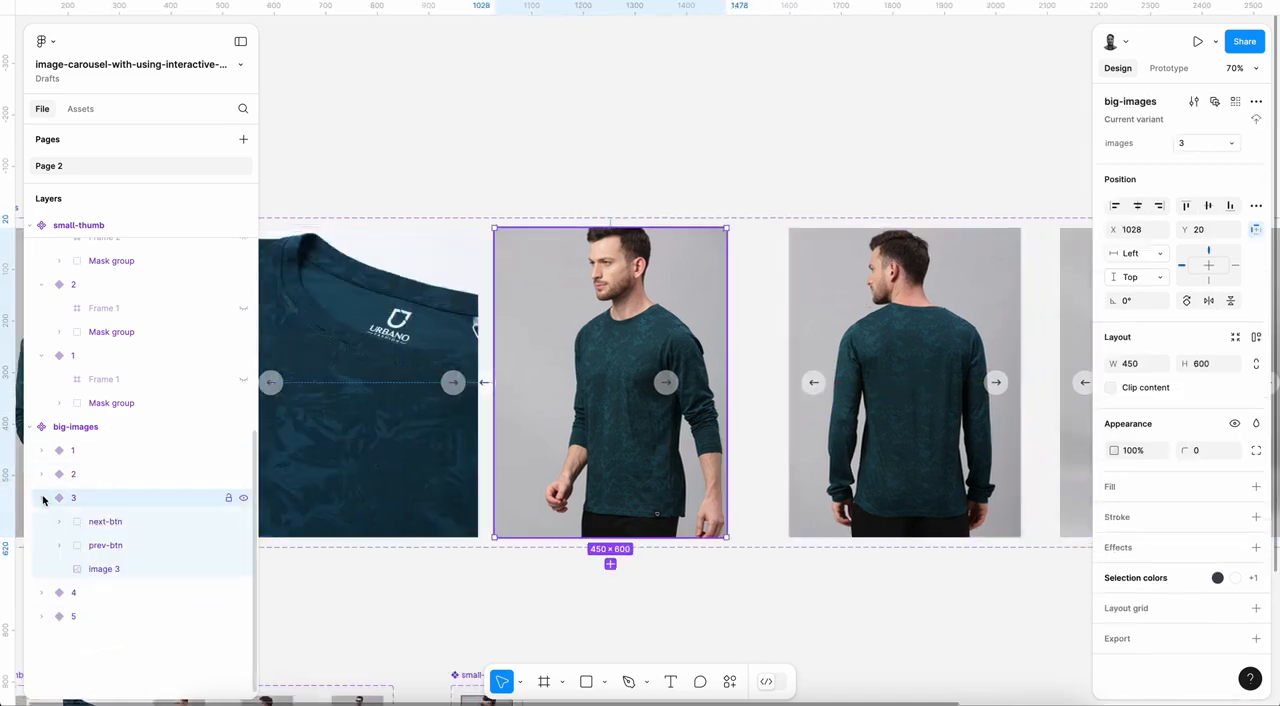
left_click(108, 521)
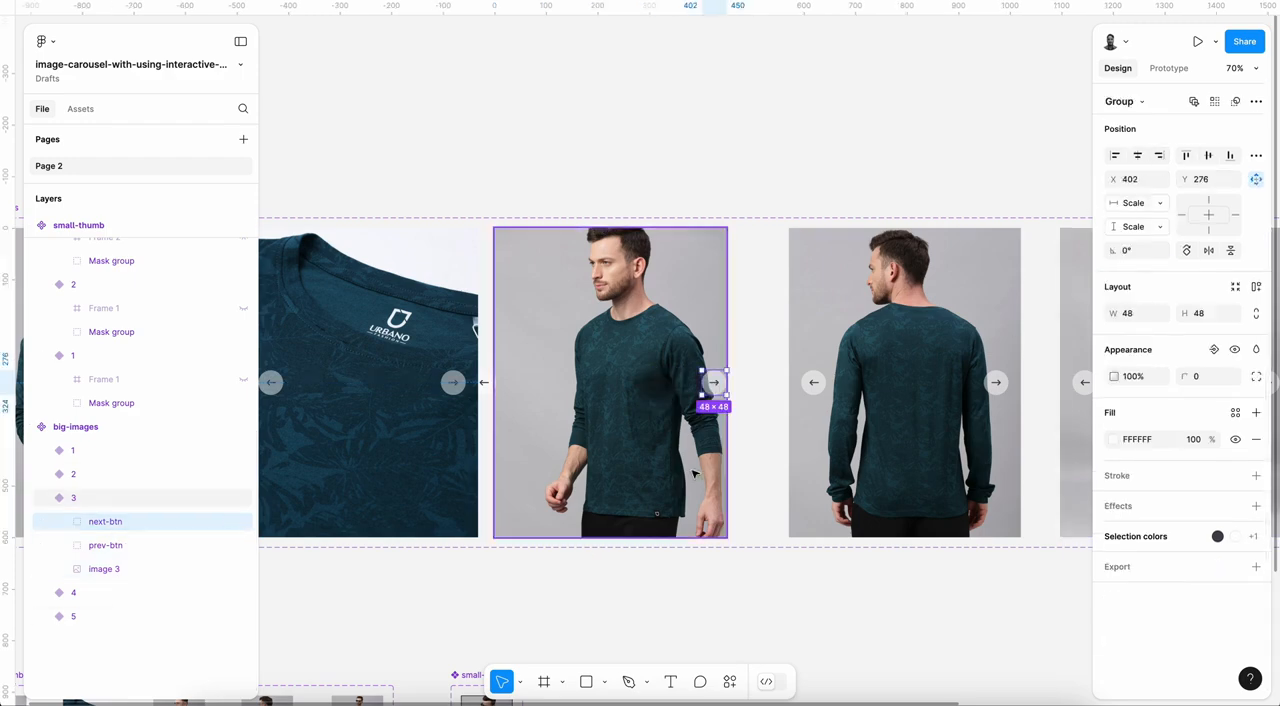
key("shift+Left")
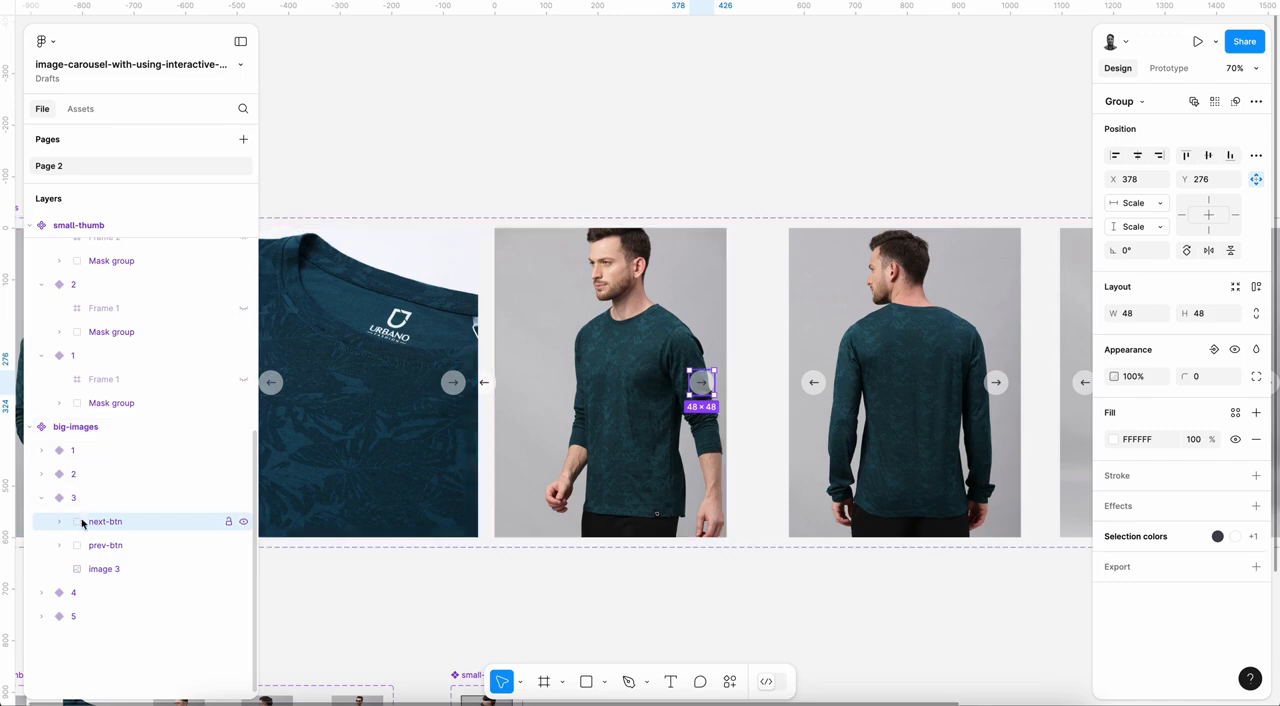
Step: In big-images variant 3, align prev-btn to the left edge and nudge it inward to X 24
left_click(112, 546)
left_click(1115, 155)
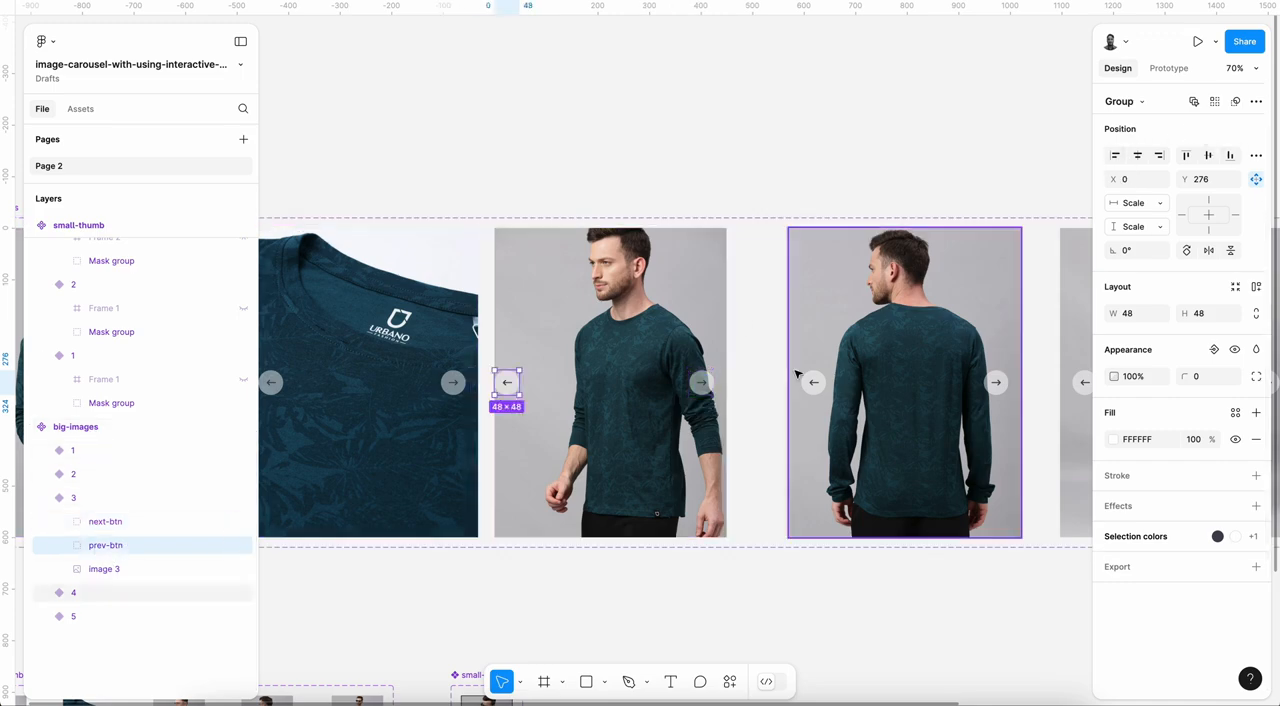
key("shift+Right")
key("shift+Right")
key("Right")
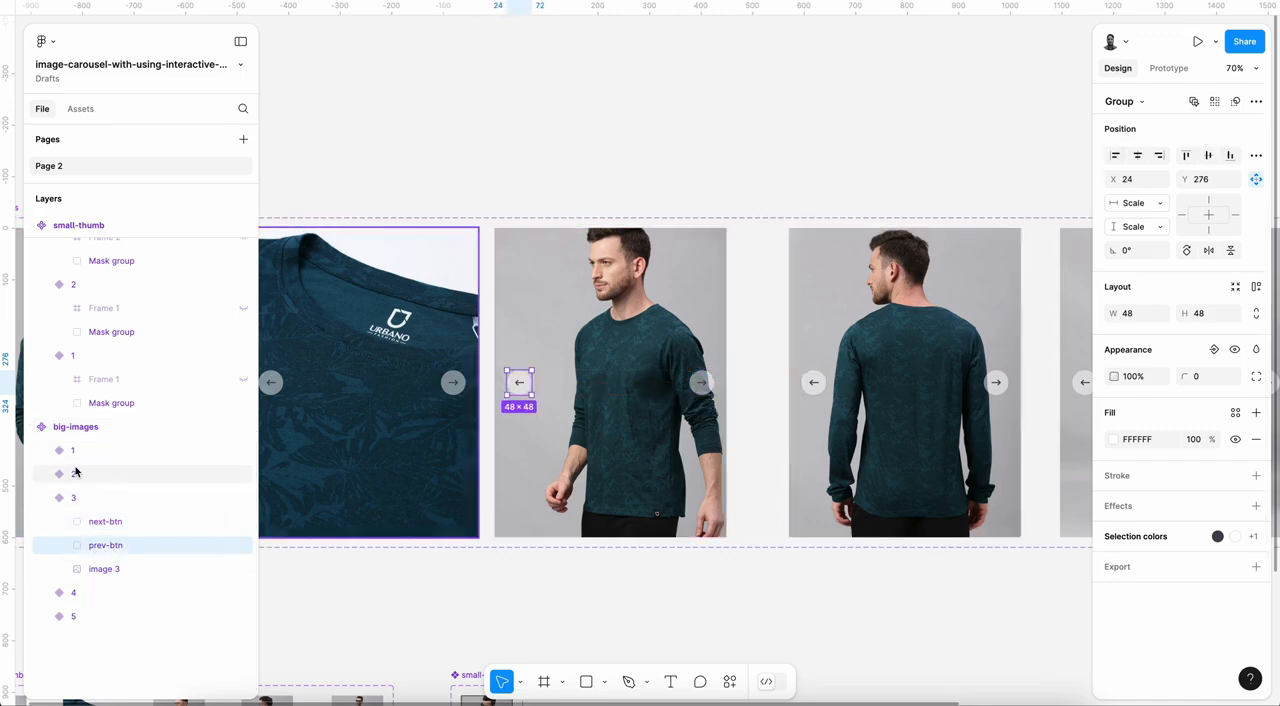
Step: Check the next-btn position in big-images variant 2 and look over all the component sets
left_click(41, 498)
left_click(41, 474)
left_click(127, 497)
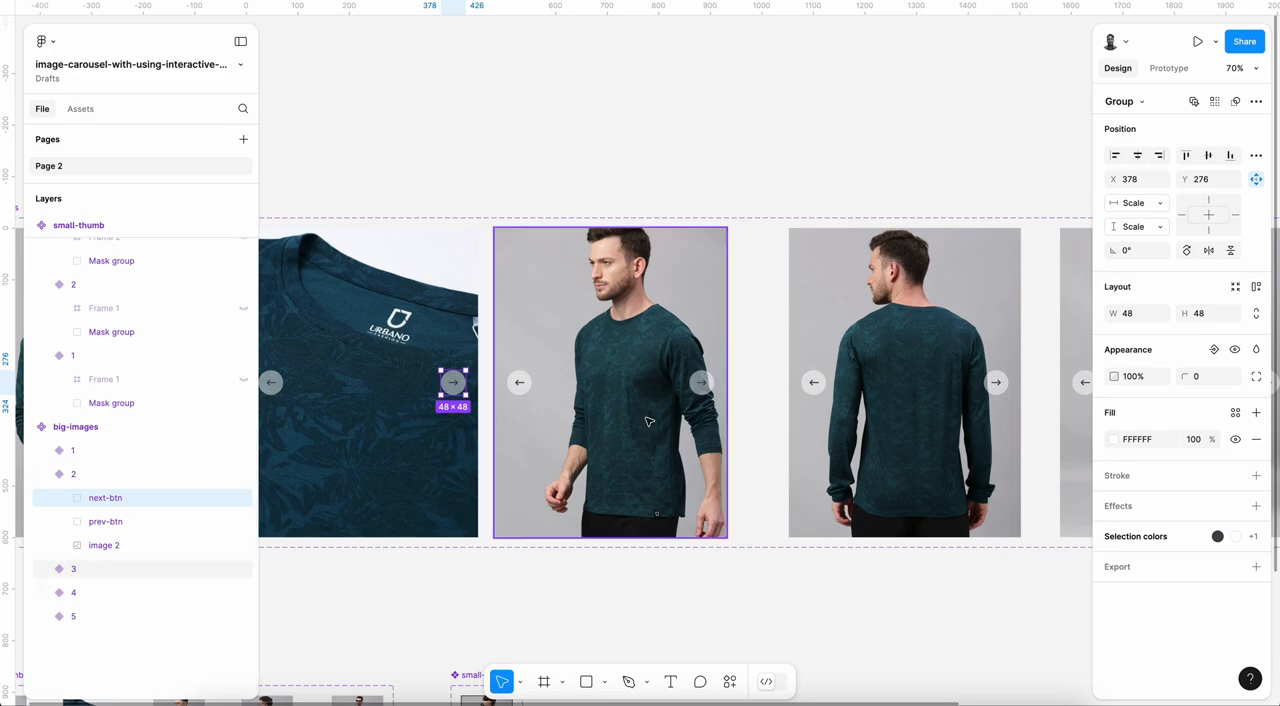
scroll(625, 427, "down", 5)
scroll(625, 427, "down", 2)
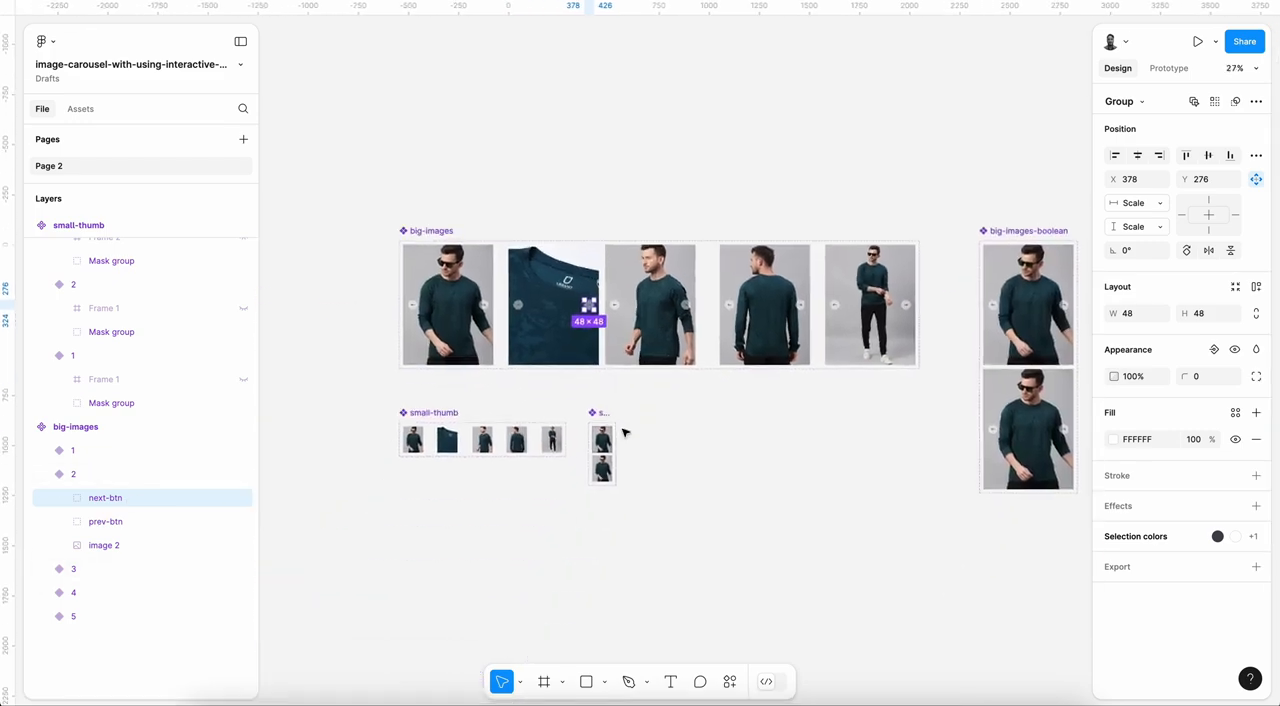
left_click(41, 474)
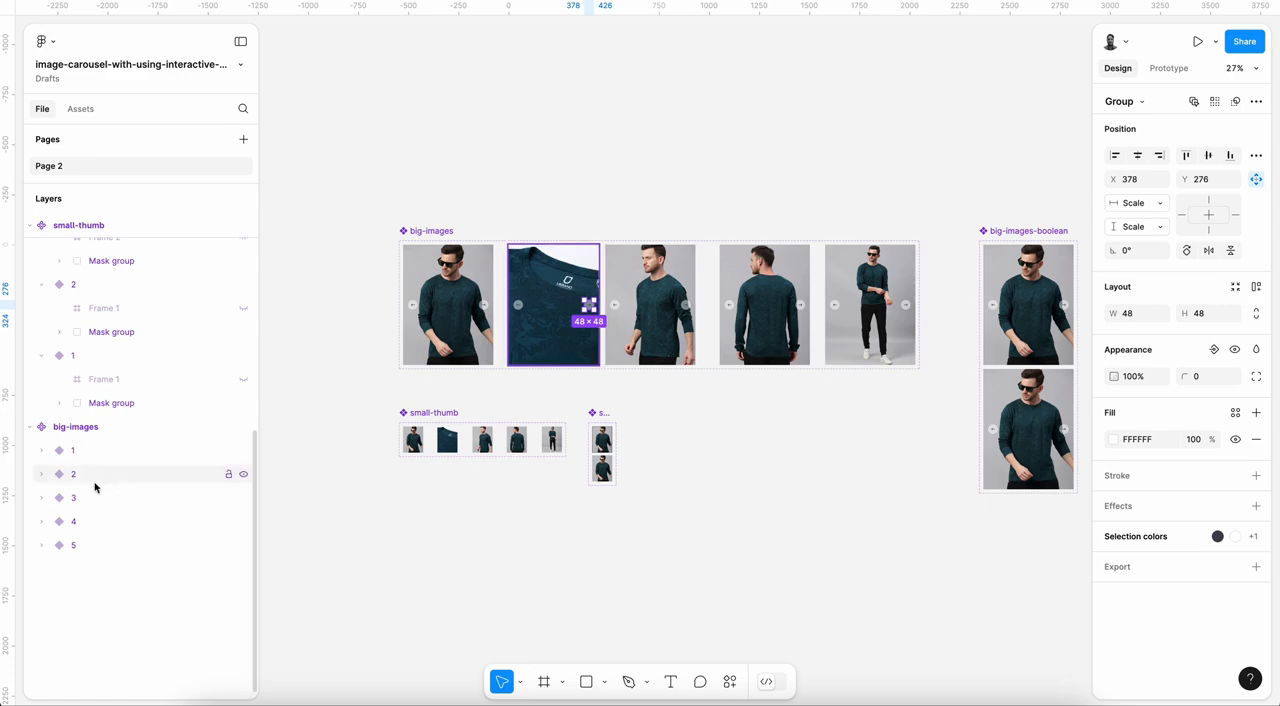
Step: Hide the next-btn and prev-btn groups in big-images variants 1, 2 and 3
left_click(41, 450)
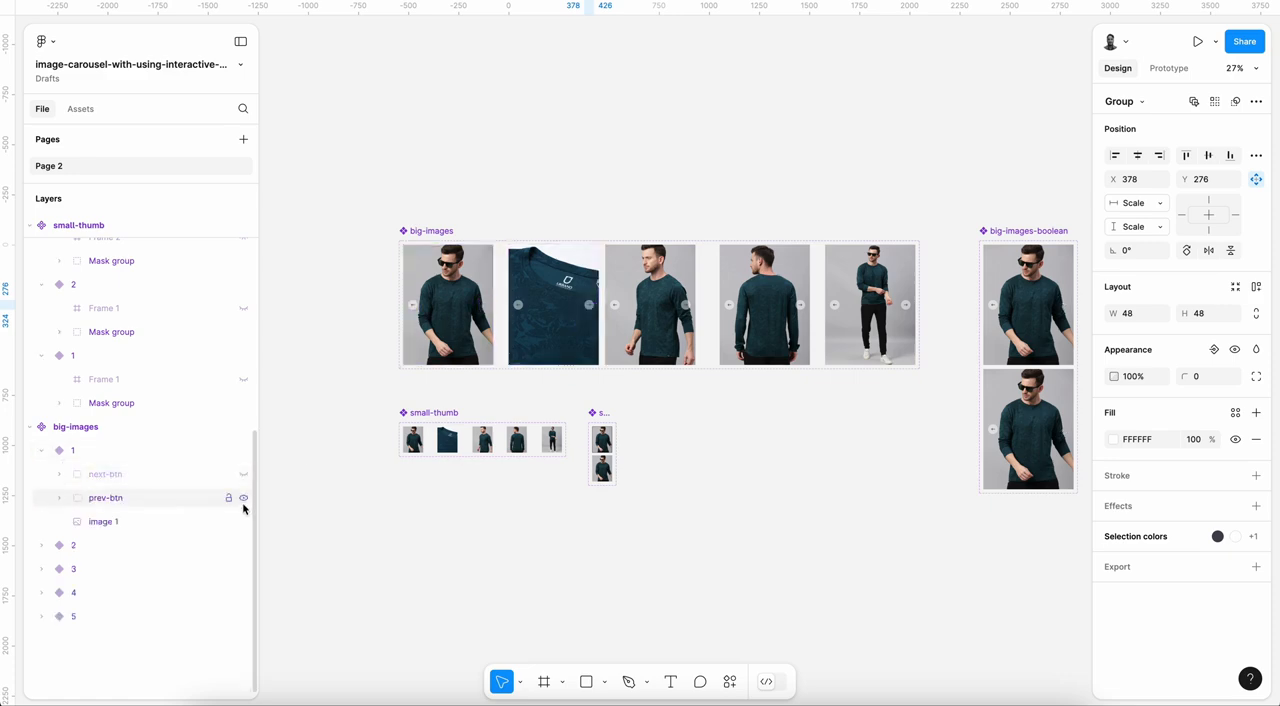
left_click(41, 450)
left_click(42, 475)
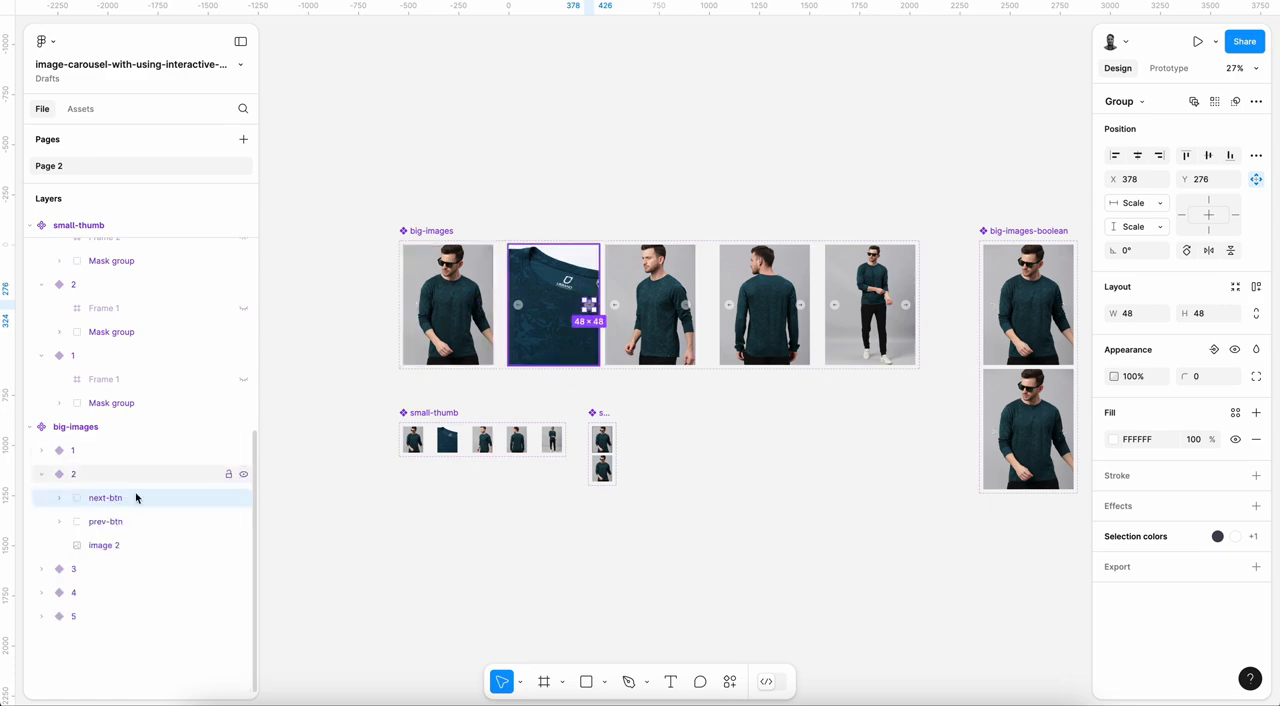
left_click(41, 474)
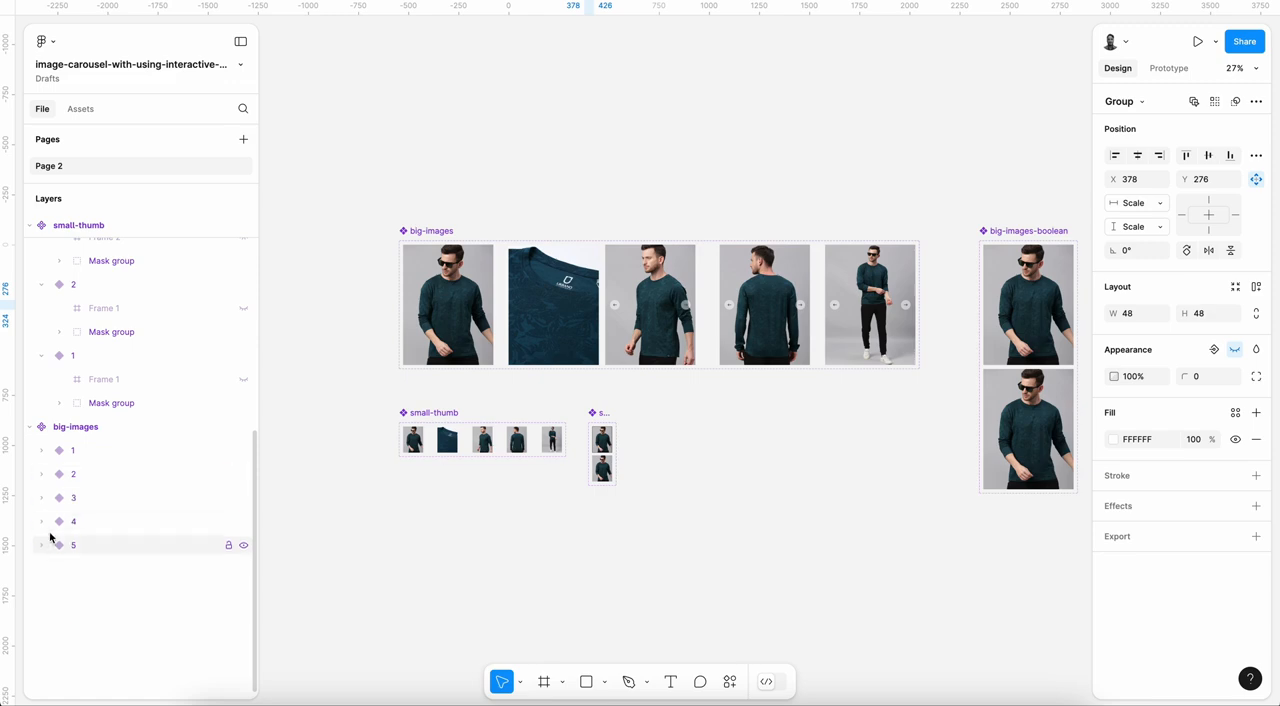
left_click(41, 497)
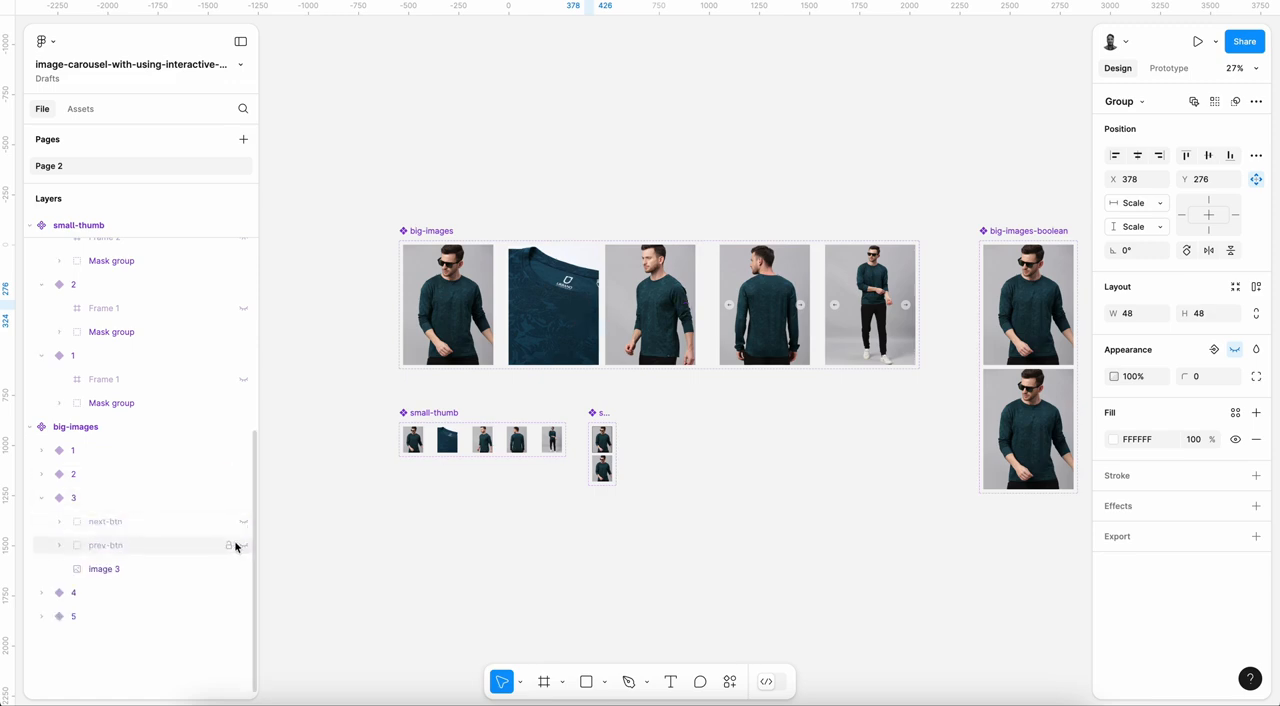
Step: Hide the next-btn and prev-btn groups in big-images variants 4 and 5
left_click(52, 497)
left_click(41, 497)
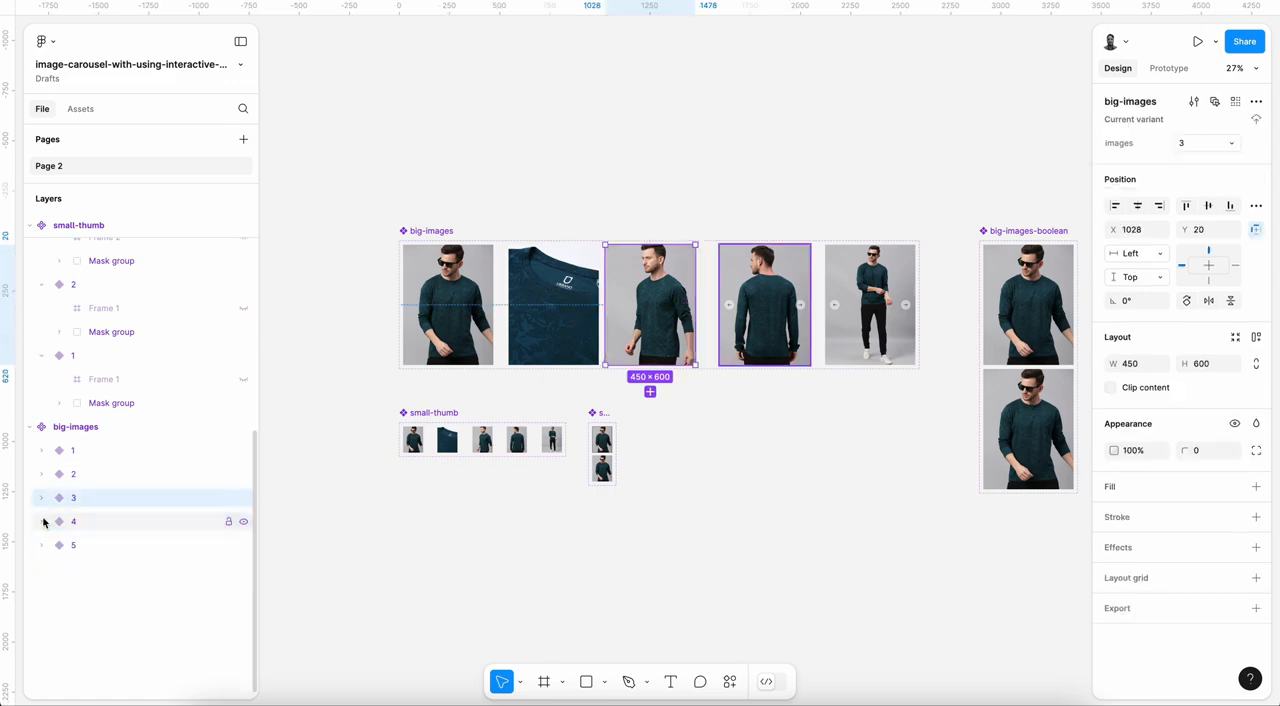
left_click(42, 521)
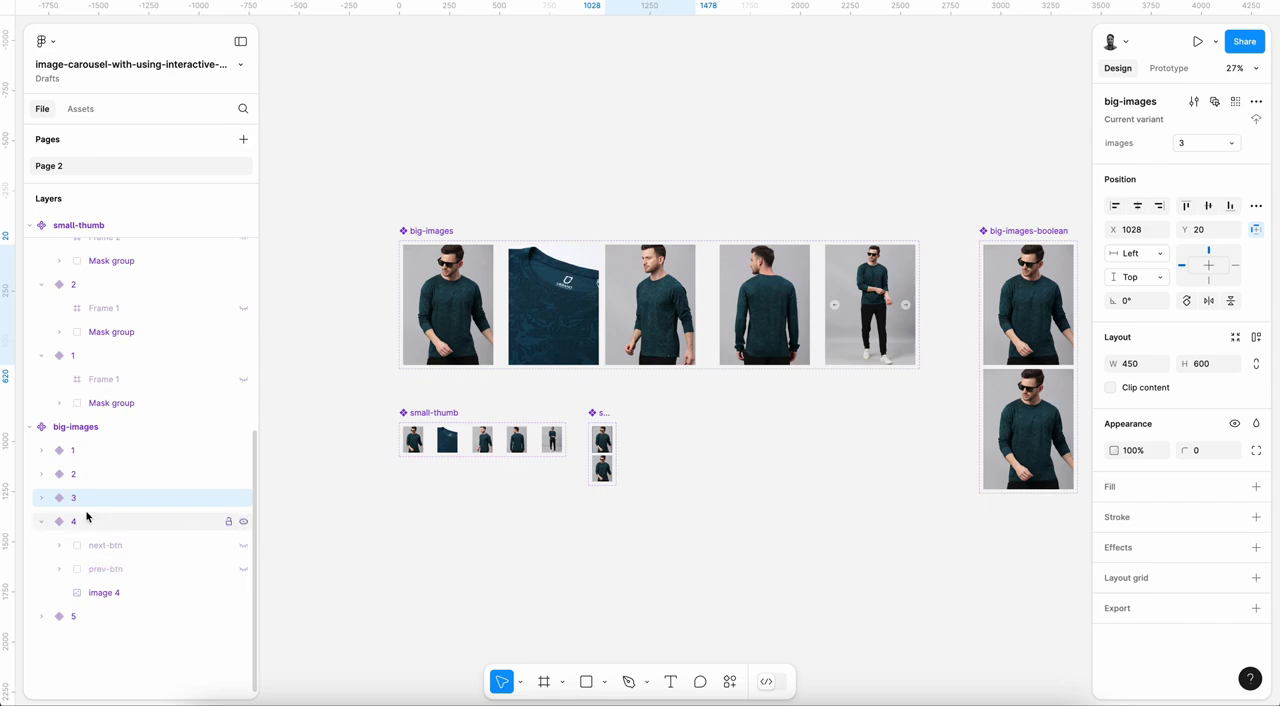
left_click(42, 521)
left_click(41, 545)
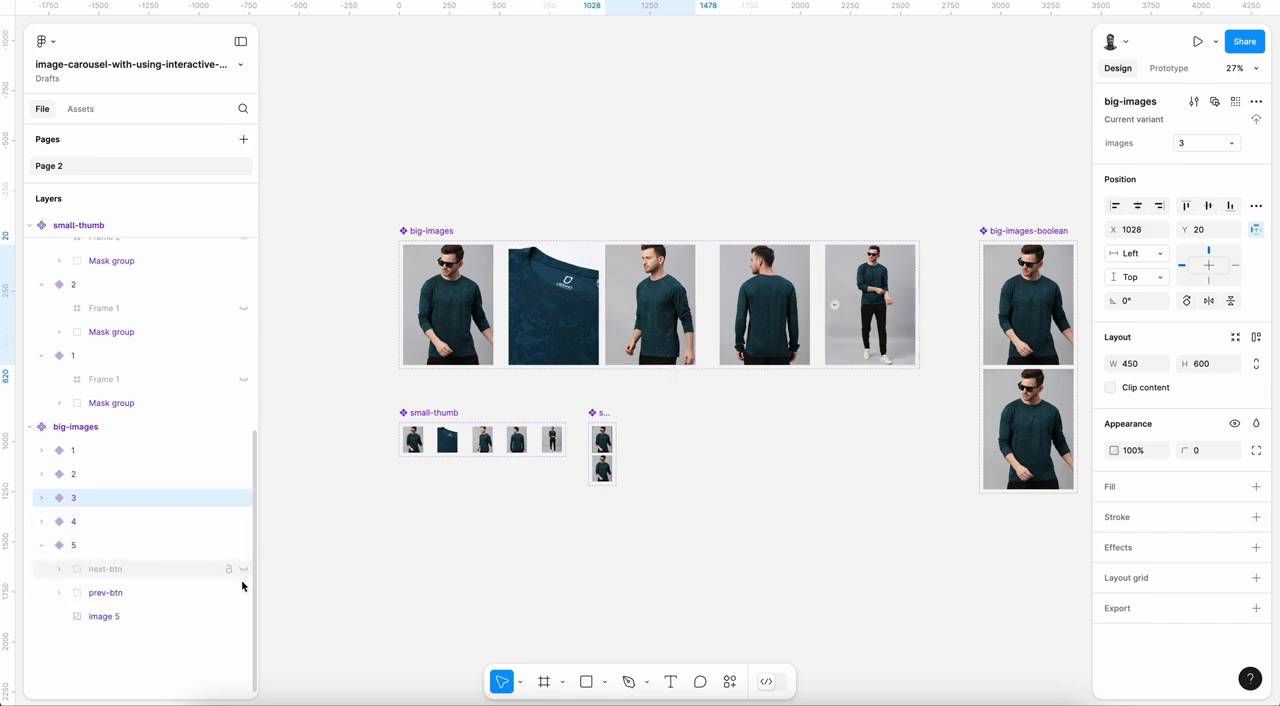
left_click(41, 545)
scroll(700, 390, "right", 3)
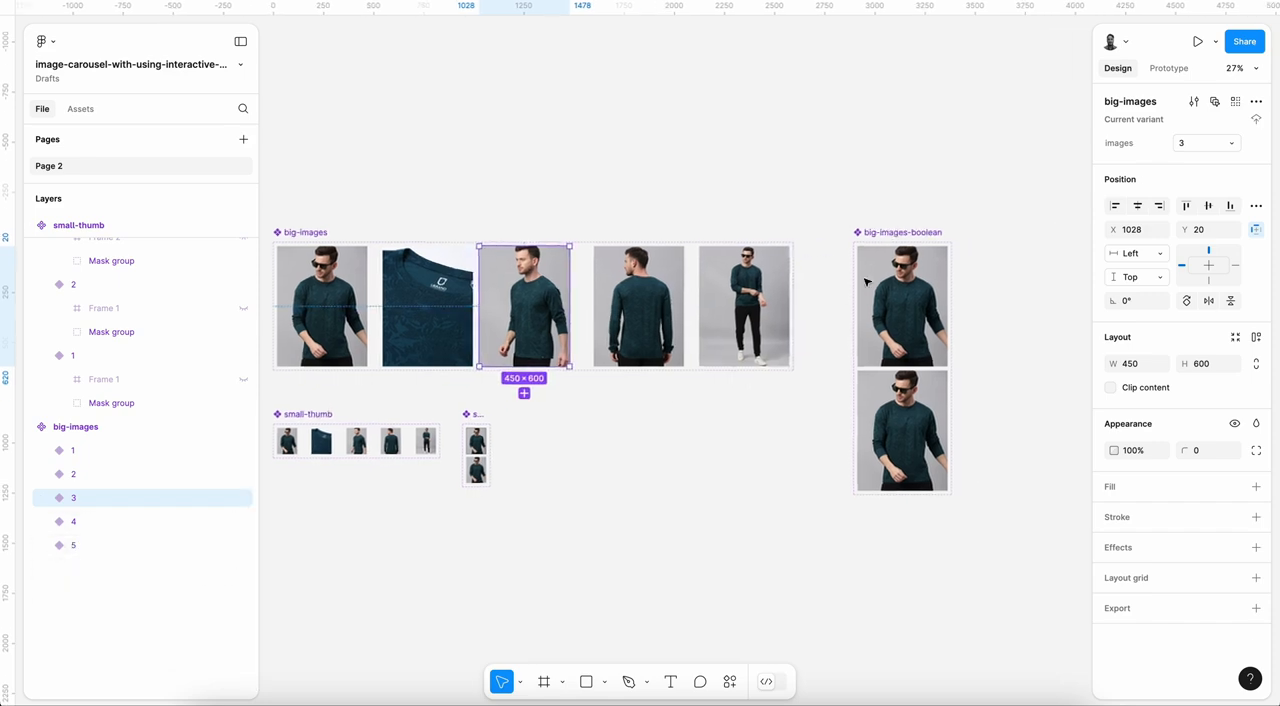
Step: Show the next-btn and prev-btn groups in the isActive=true variant of big-images-boolean
left_click(869, 282)
left_click(41, 249)
left_click(91, 272)
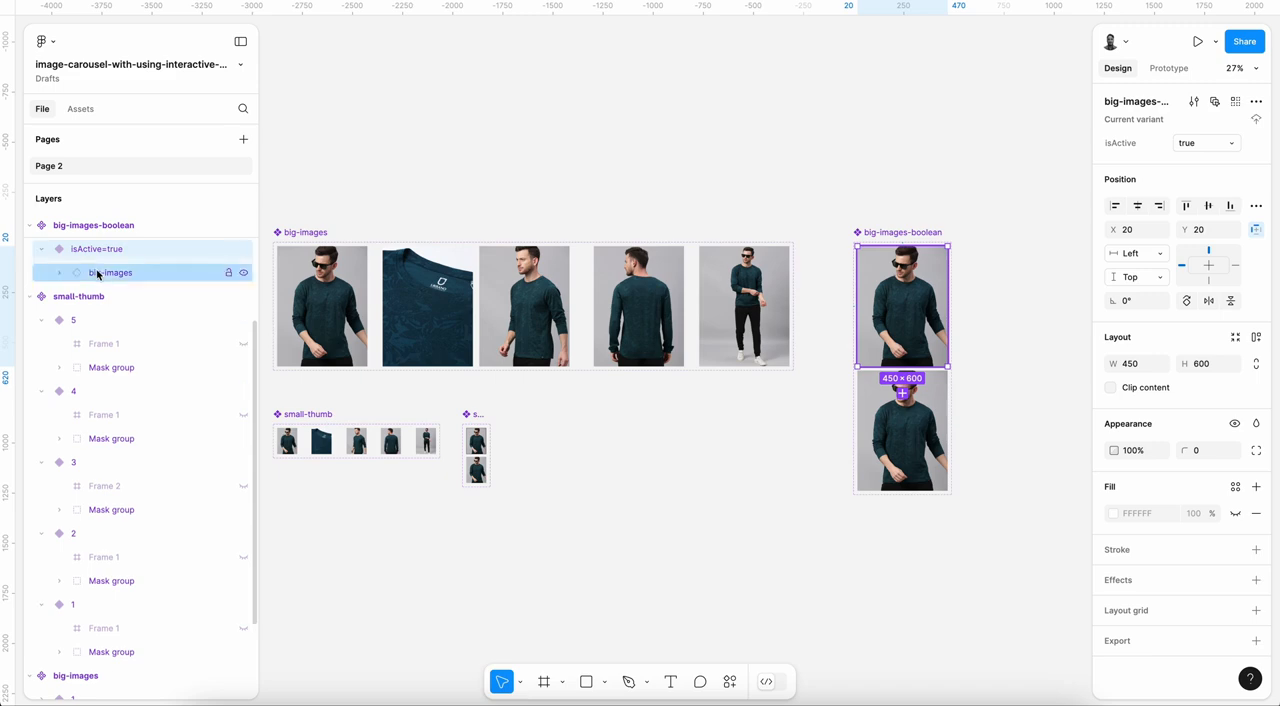
left_click(58, 276)
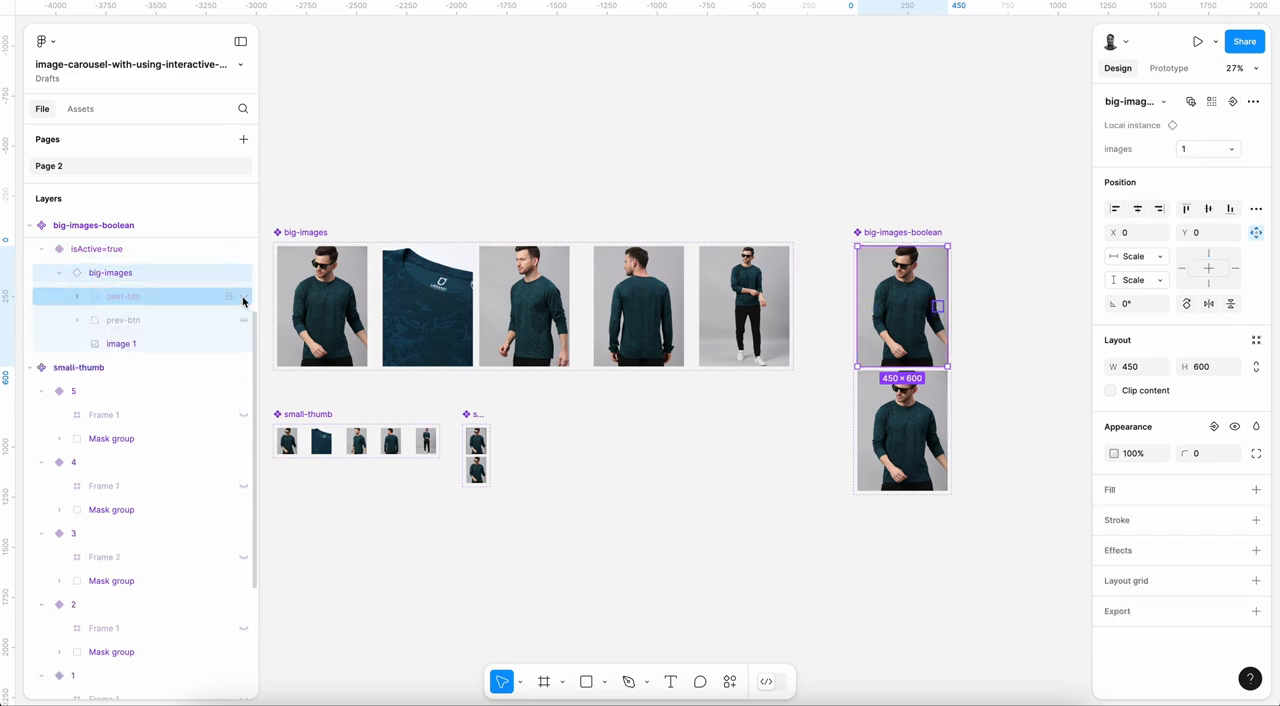
left_click(812, 431)
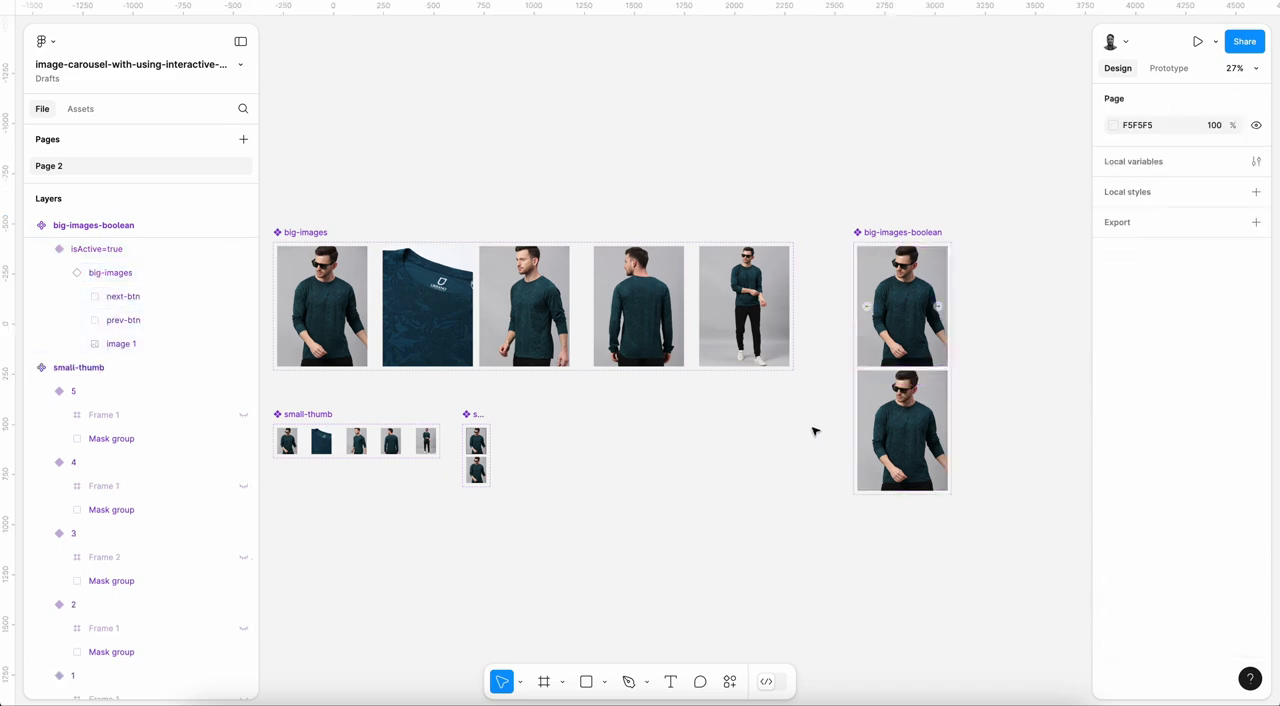
Step: Add a 1440 × 1024 Desktop frame, move it below the component sets and rename it Design
scroll(823, 410, "down", 2)
scroll(823, 410, "left", 1)
scroll(824, 410, "down", 2)
scroll(825, 410, "right", 1)
scroll(825, 410, "up", 1)
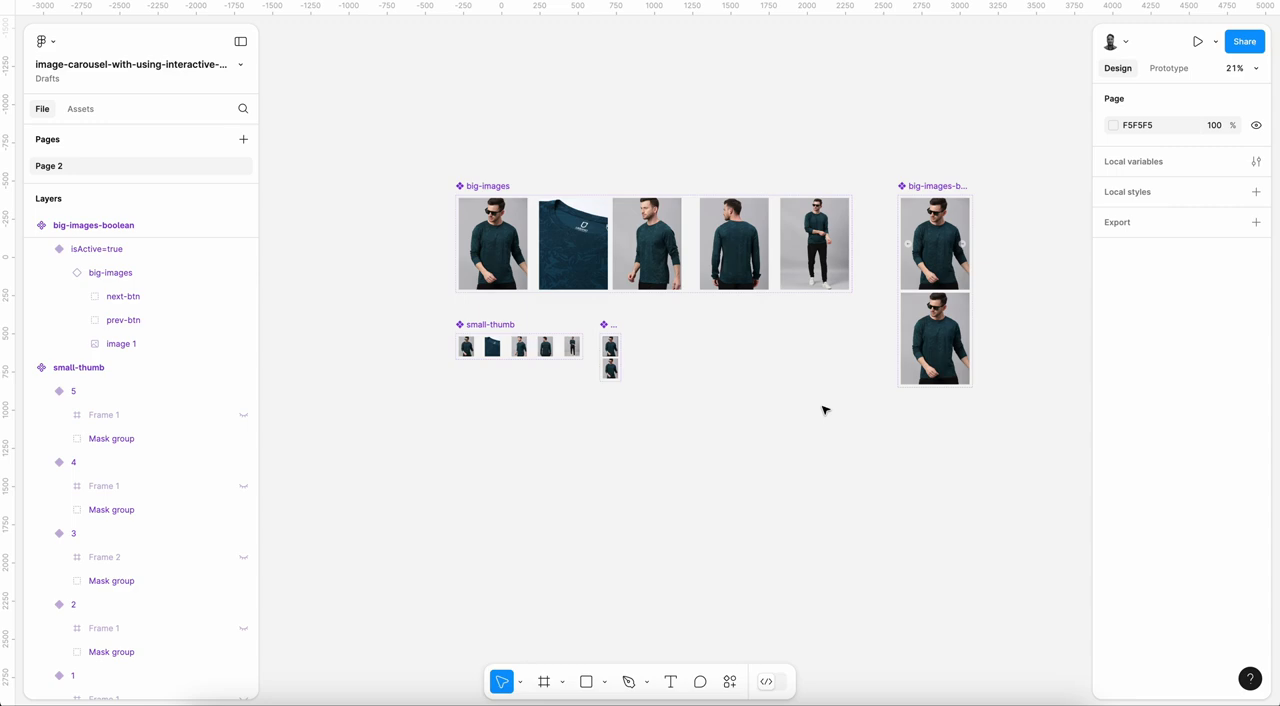
key("f")
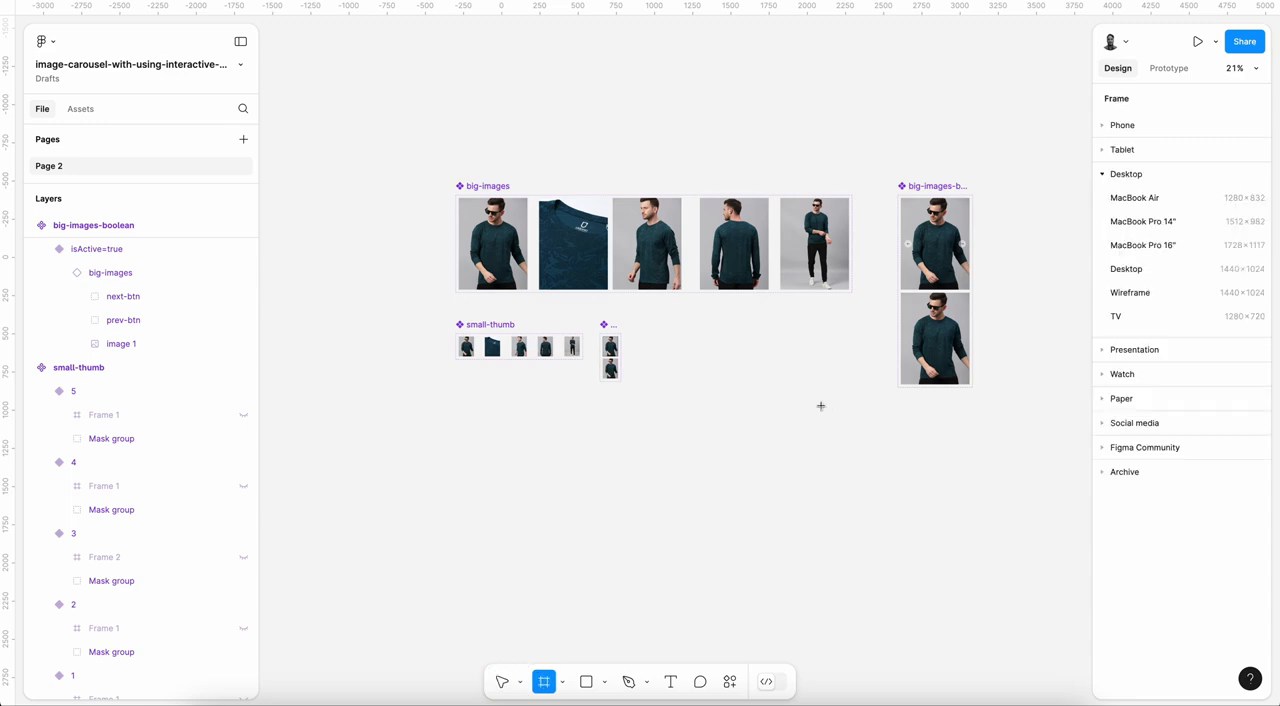
left_click(1166, 269)
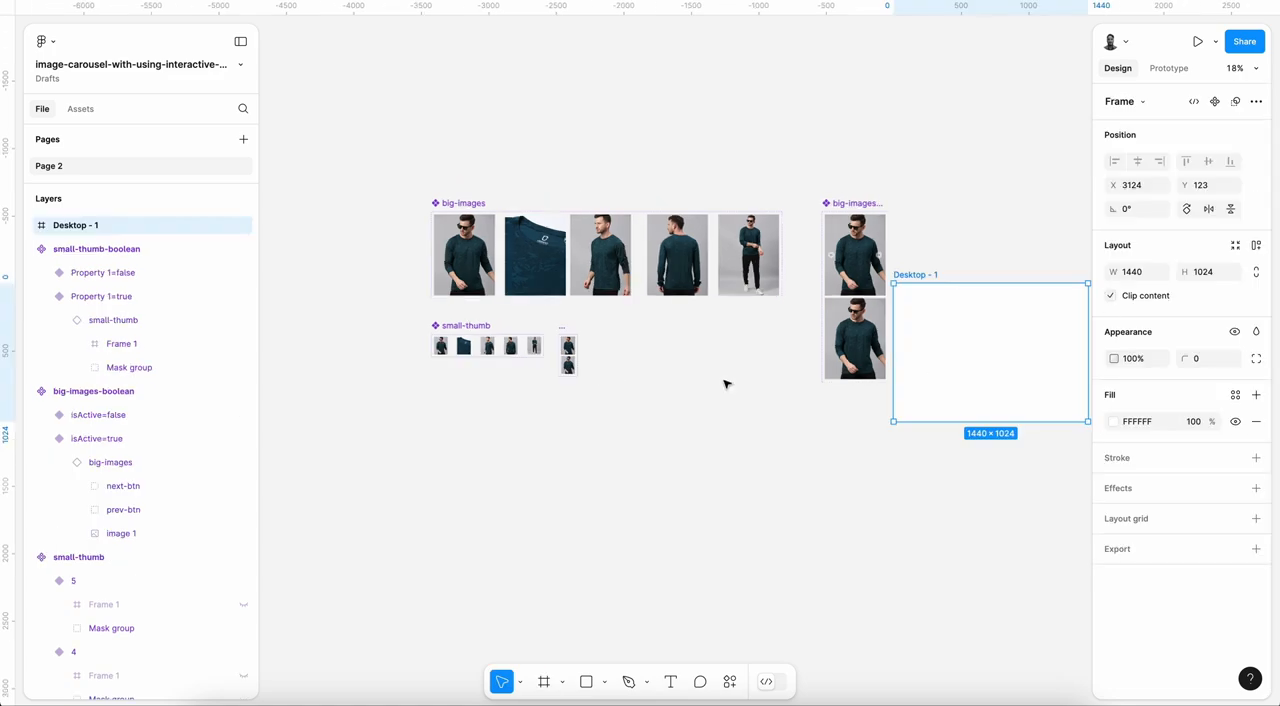
left_click_drag(924, 277, 464, 418)
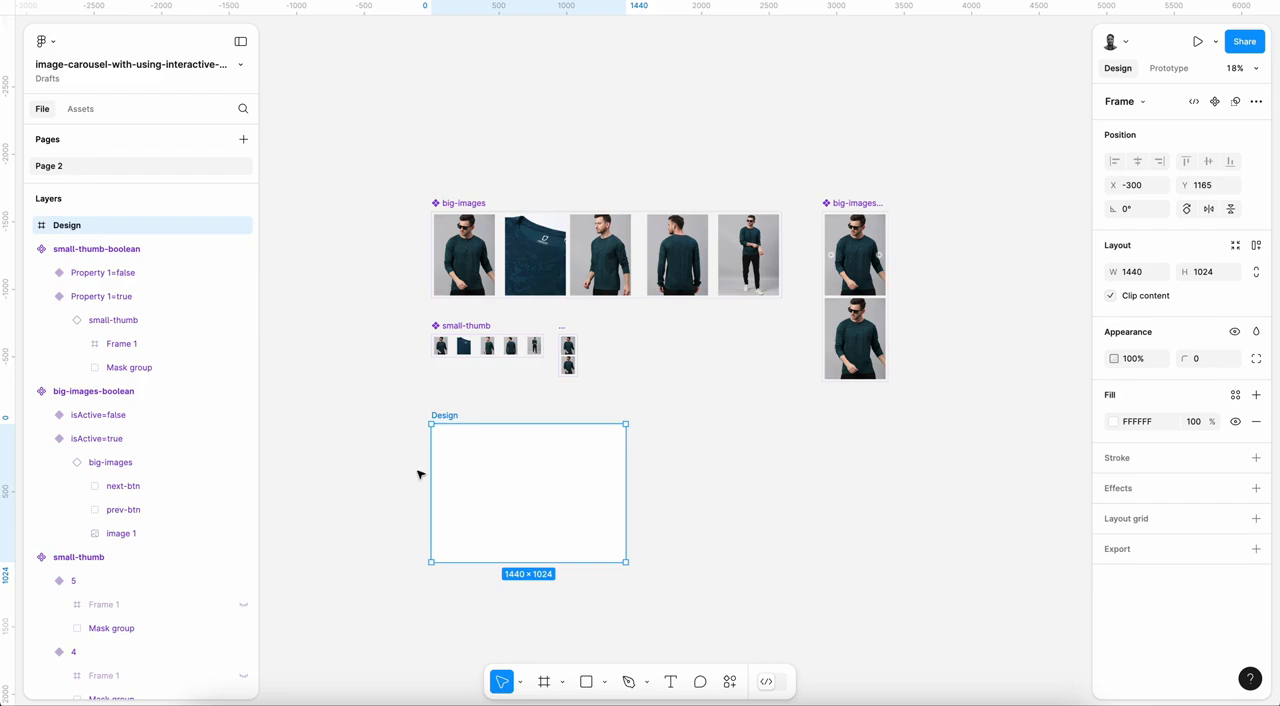
Step: Place an instance of the big-images-boolean isActive=false variant near the upper-left corner of the Design frame, at about X 35, Y 49
left_click(872, 370)
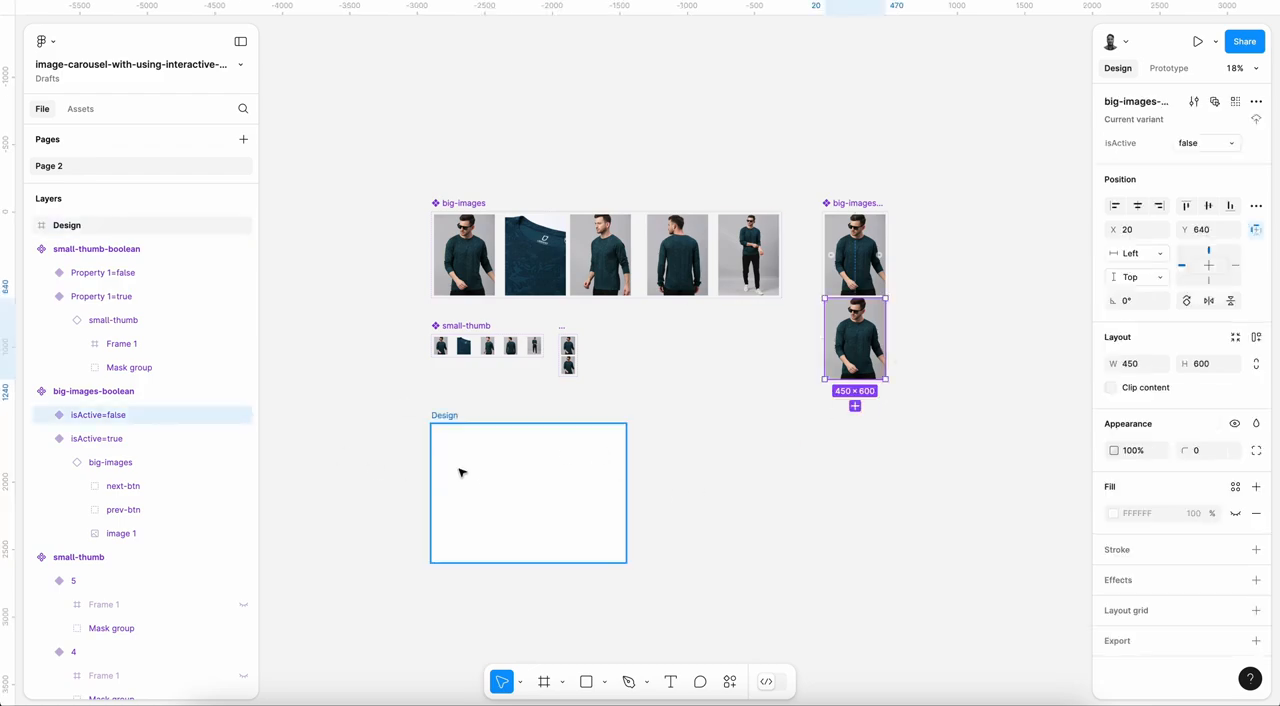
scroll(459, 472, "up", 3)
left_click(430, 386)
scroll(446, 419, "up", 3)
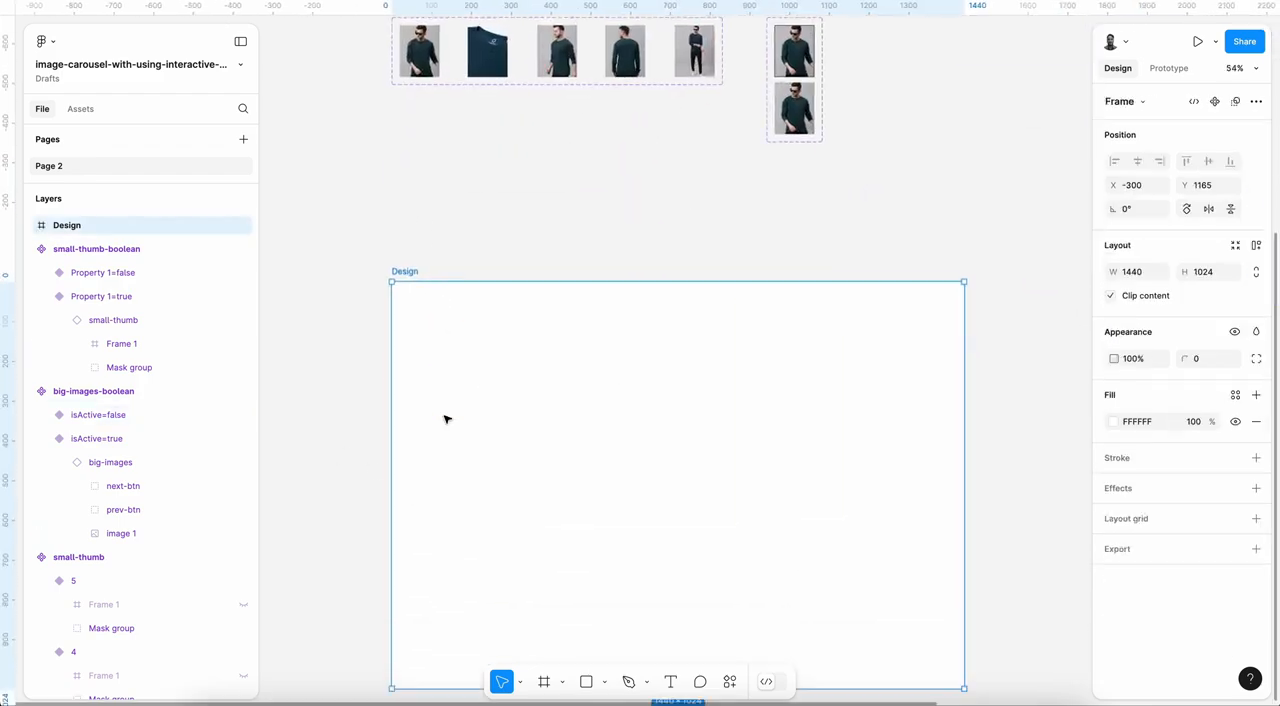
key("ctrl+v")
left_click_drag(470, 600, 475, 365)
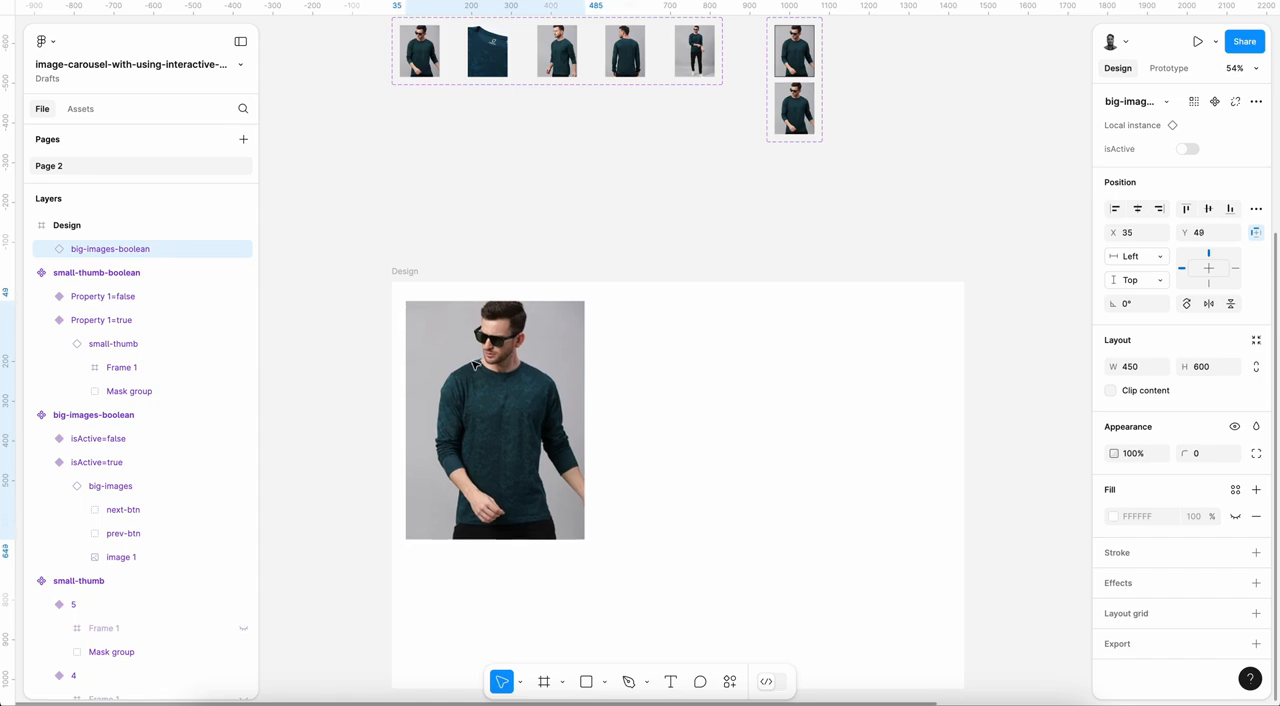
Step: Place an instance of the small-thumb-boolean false variant beside the big image in the Design frame, at about X 571, Y 47
left_click(797, 118)
left_click(722, 371)
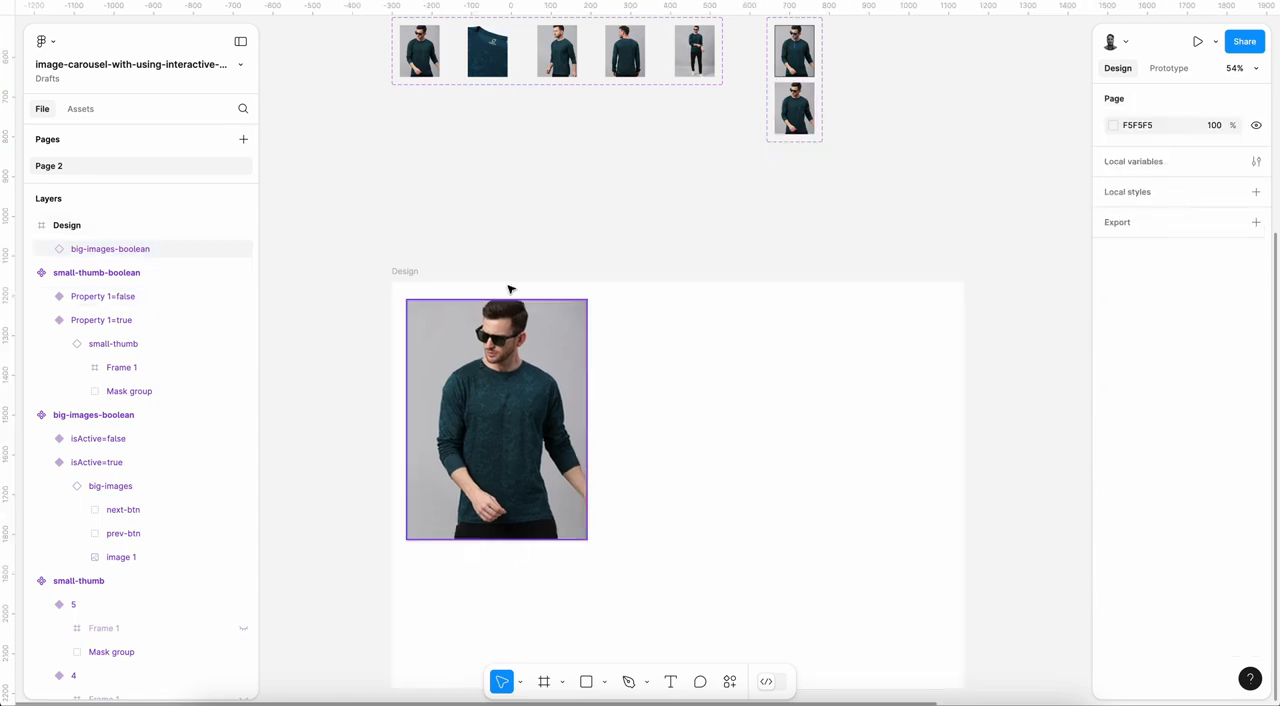
left_click(410, 273)
scroll(651, 329, "up", 3)
key("ctrl+v")
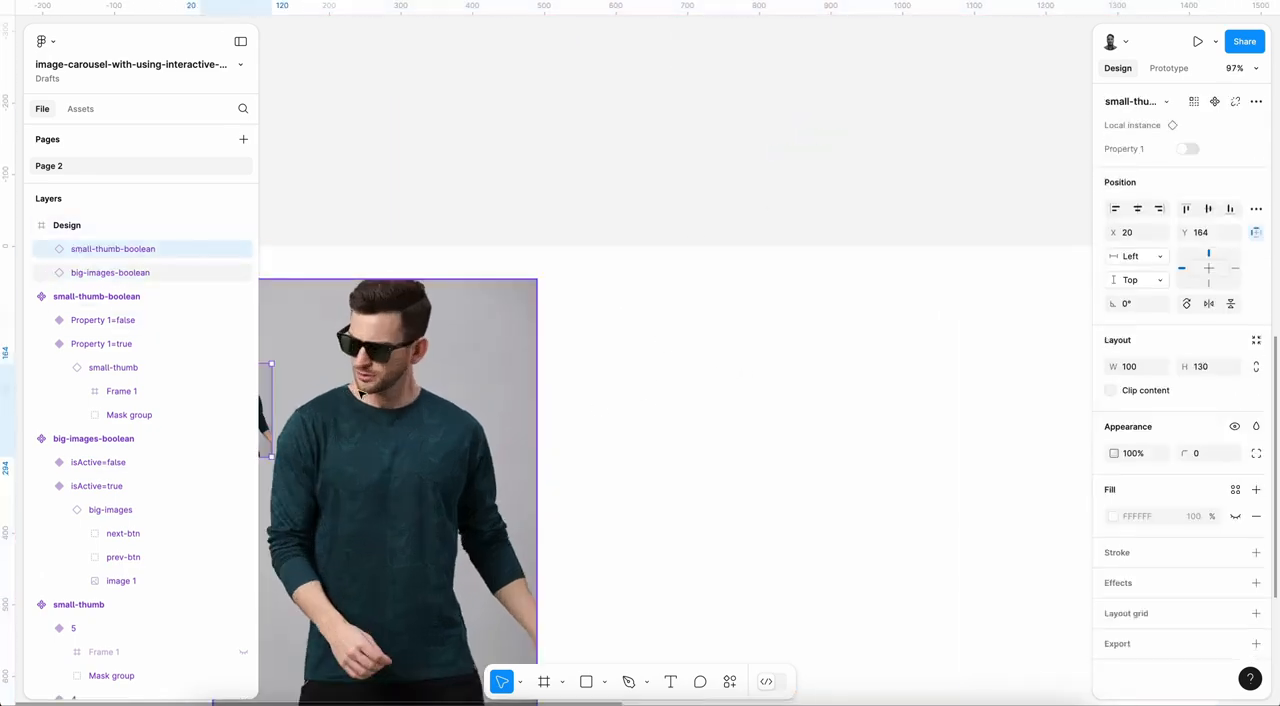
left_click_drag(268, 383, 747, 329)
scroll(747, 329, "down", 1)
scroll(748, 305, "down", 1)
Step: Duplicate the thumbnail instance downward four times with 10 px gaps to form a column of five
left_click_drag(758, 258, 759, 348, "alt")
scroll(759, 347, "down", 2)
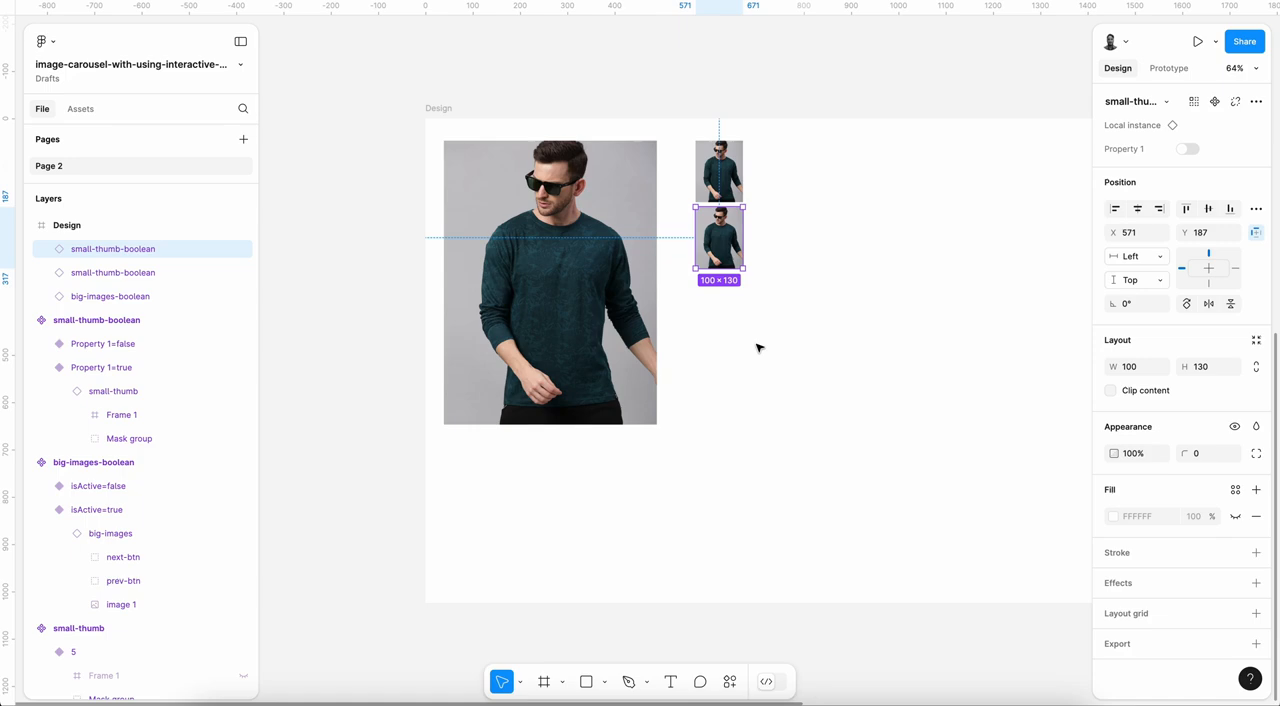
key("ctrl+d")
key("ctrl+d")
key("ctrl+d")
Step: Set the nested small-thumb image variant to 2 in the second thumbnail and 3 in the third
left_click(726, 237)
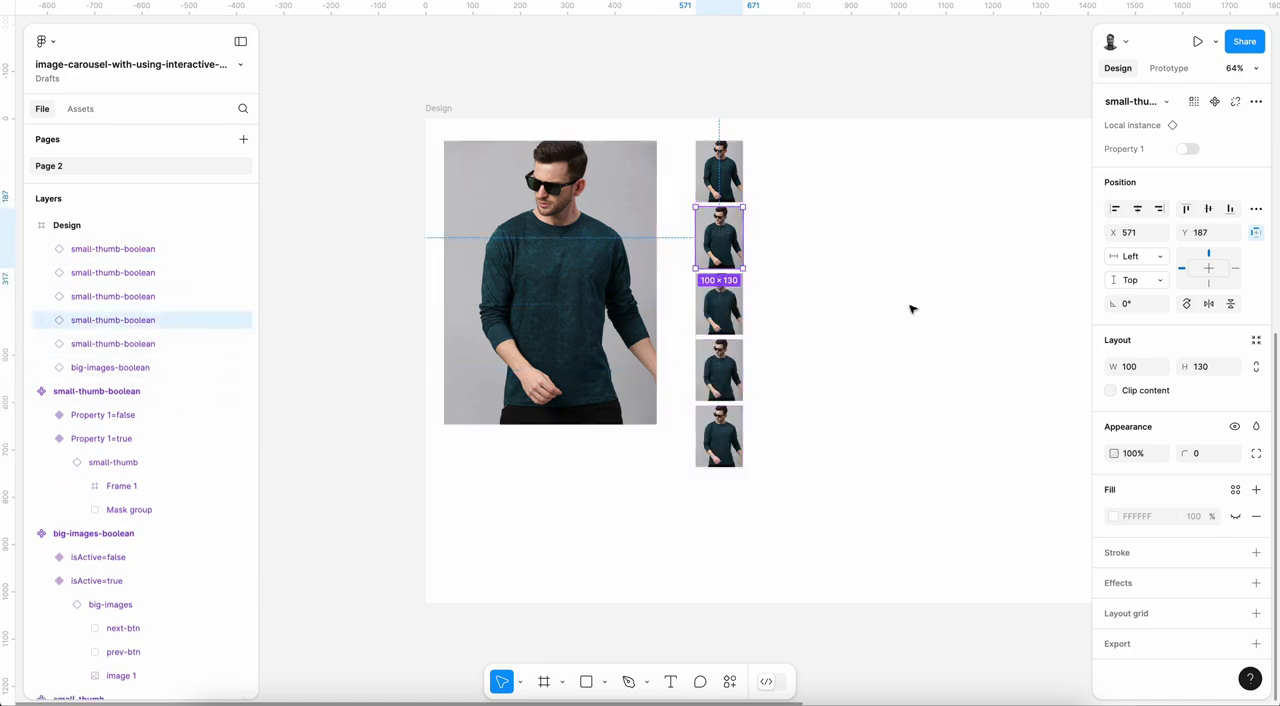
key("Return")
left_click(1204, 150)
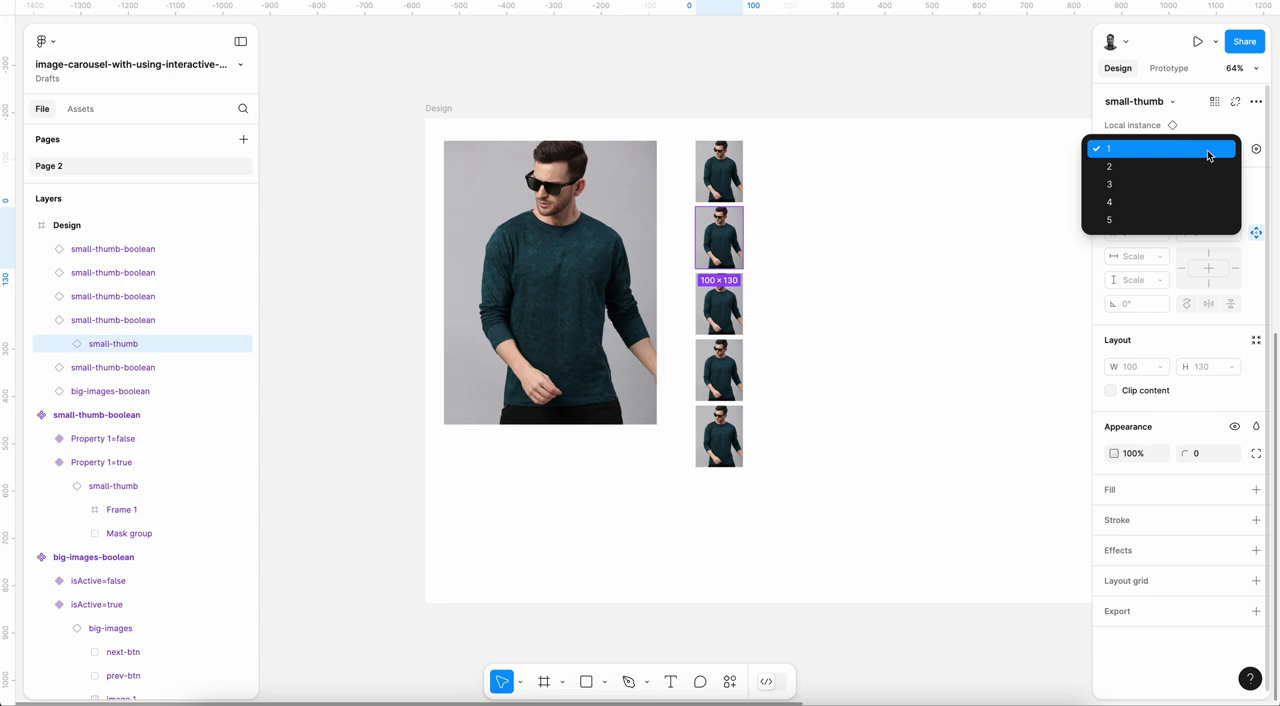
left_click(1160, 170)
left_click(726, 300)
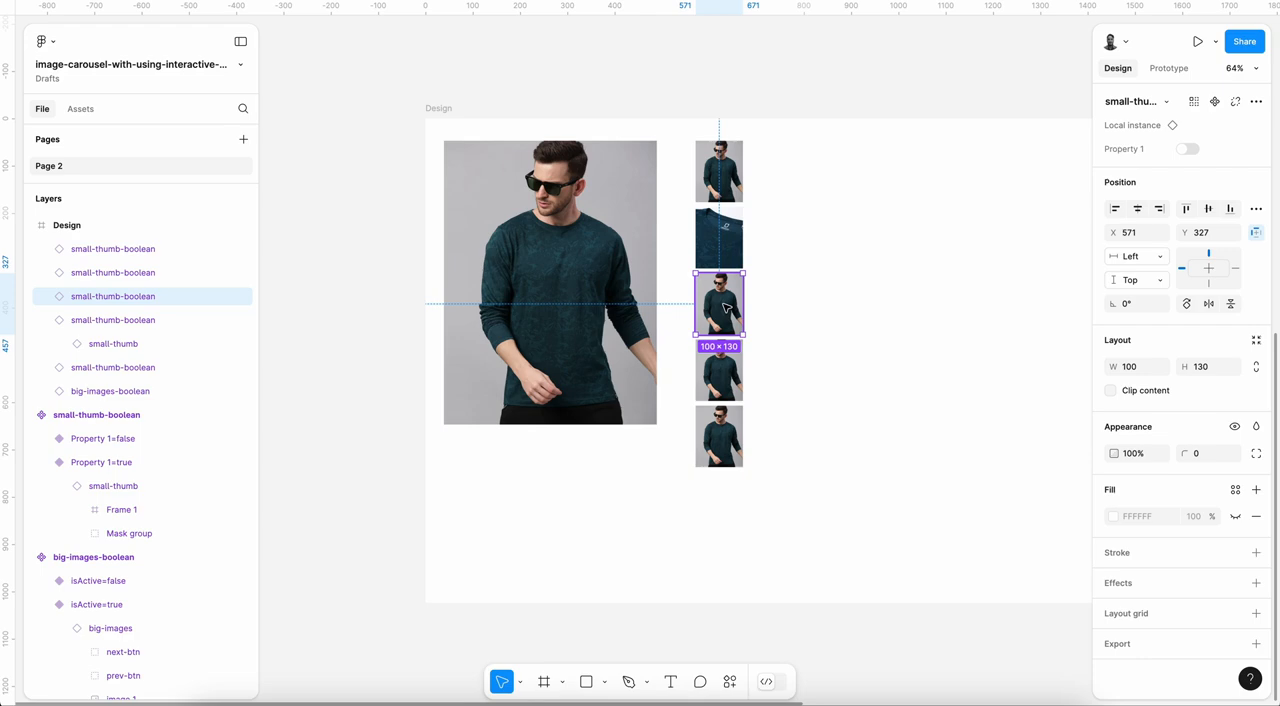
key("Return")
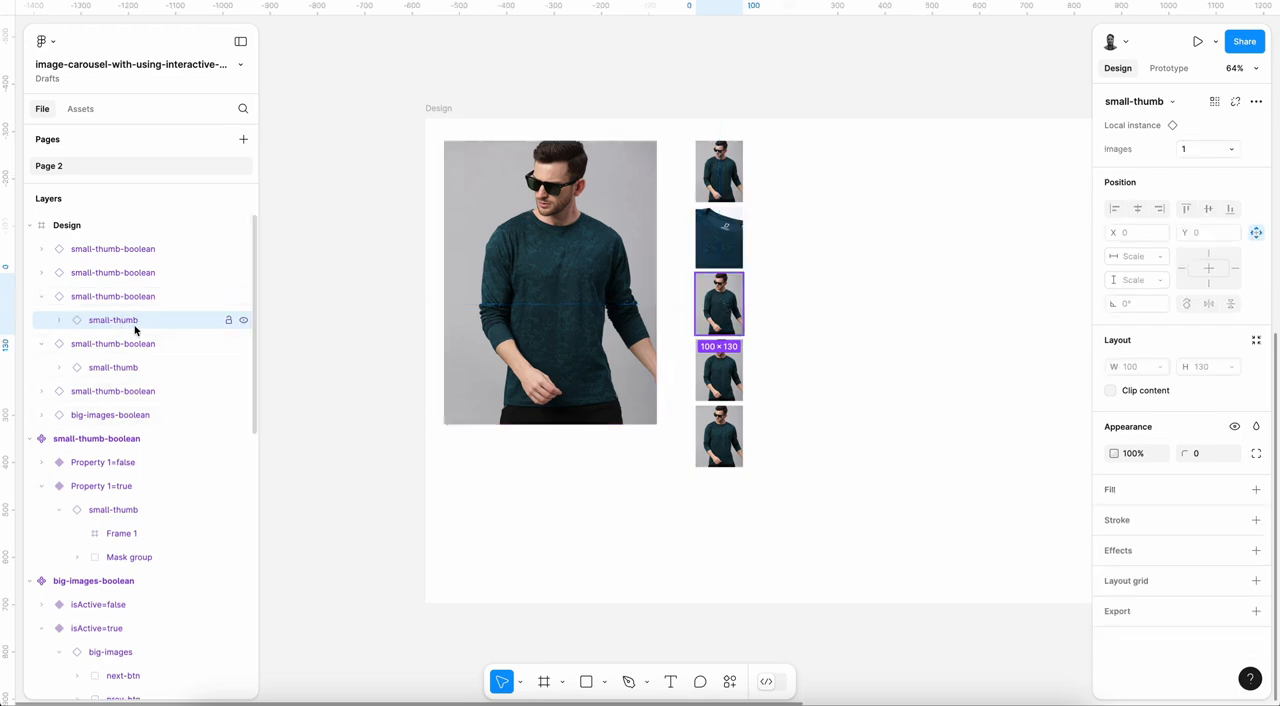
left_click(1205, 148)
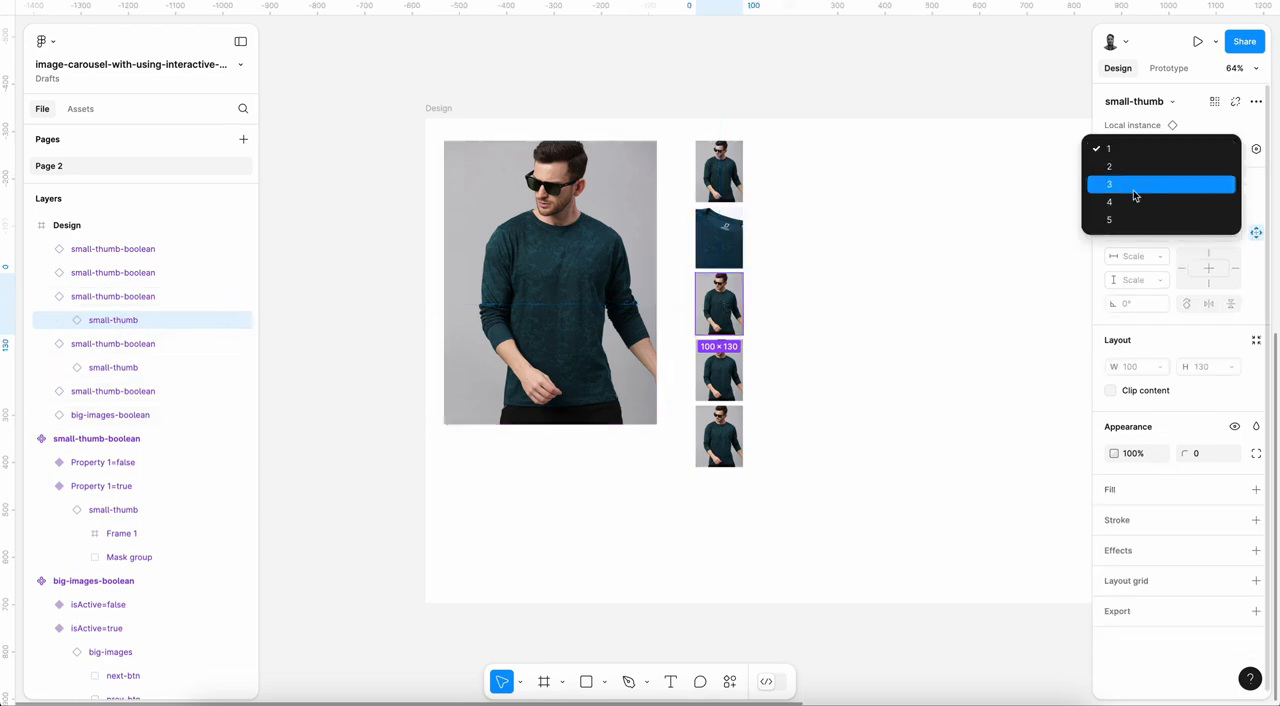
left_click(1197, 186)
Step: Set the nested small-thumb image variant to 4 in the fourth thumbnail and 5 in the fifth
left_click(724, 374)
key("Return")
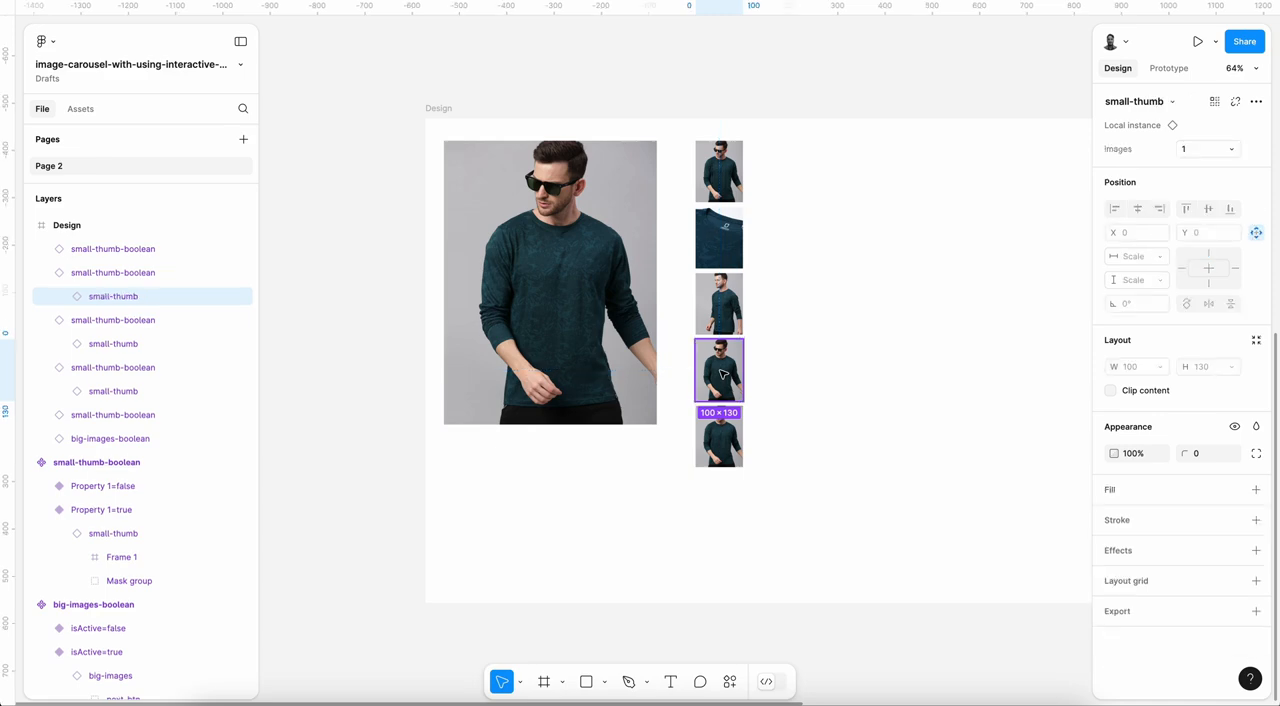
left_click(1229, 150)
left_click(1152, 201)
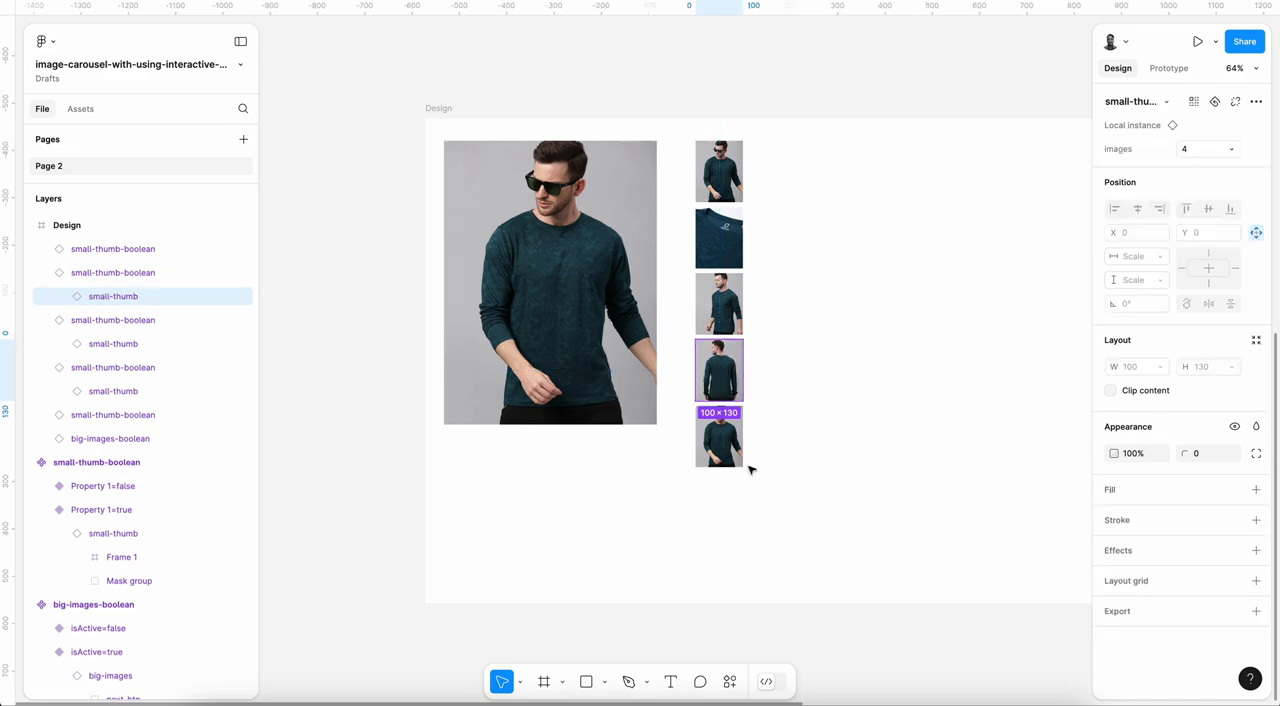
left_click(724, 445)
key("Return")
left_click(1208, 150)
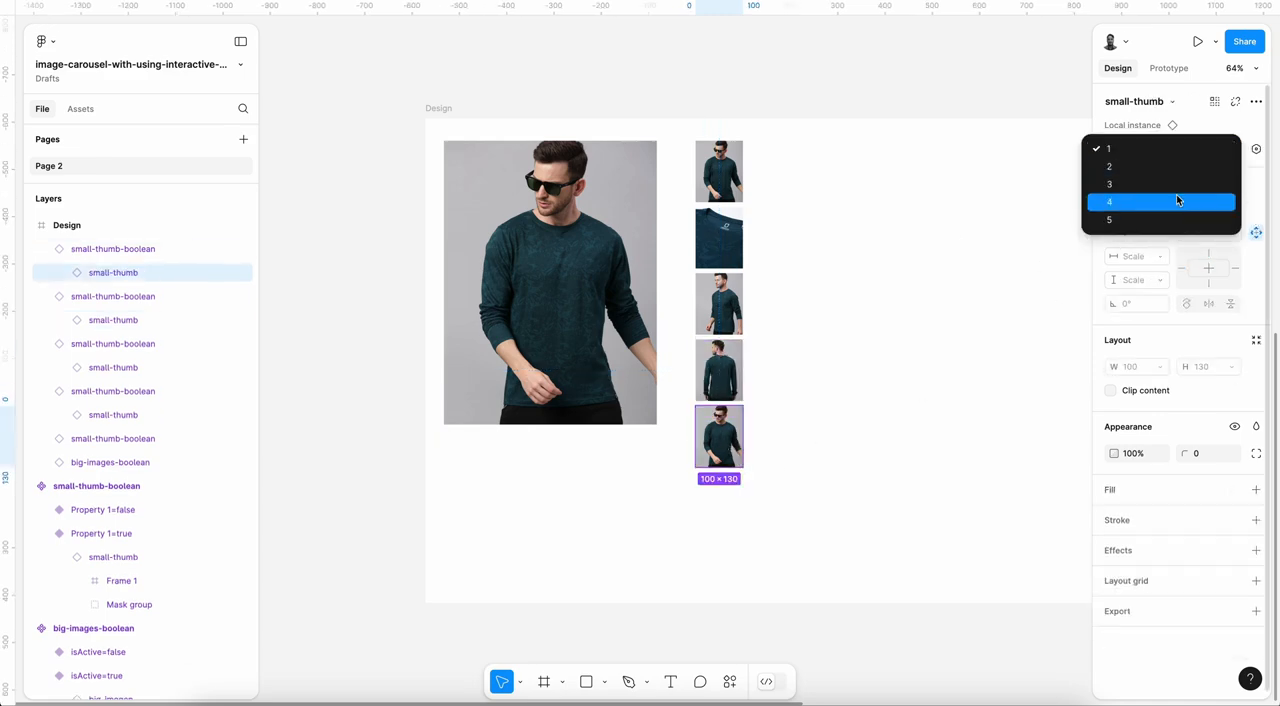
left_click(1158, 220)
left_click(815, 437)
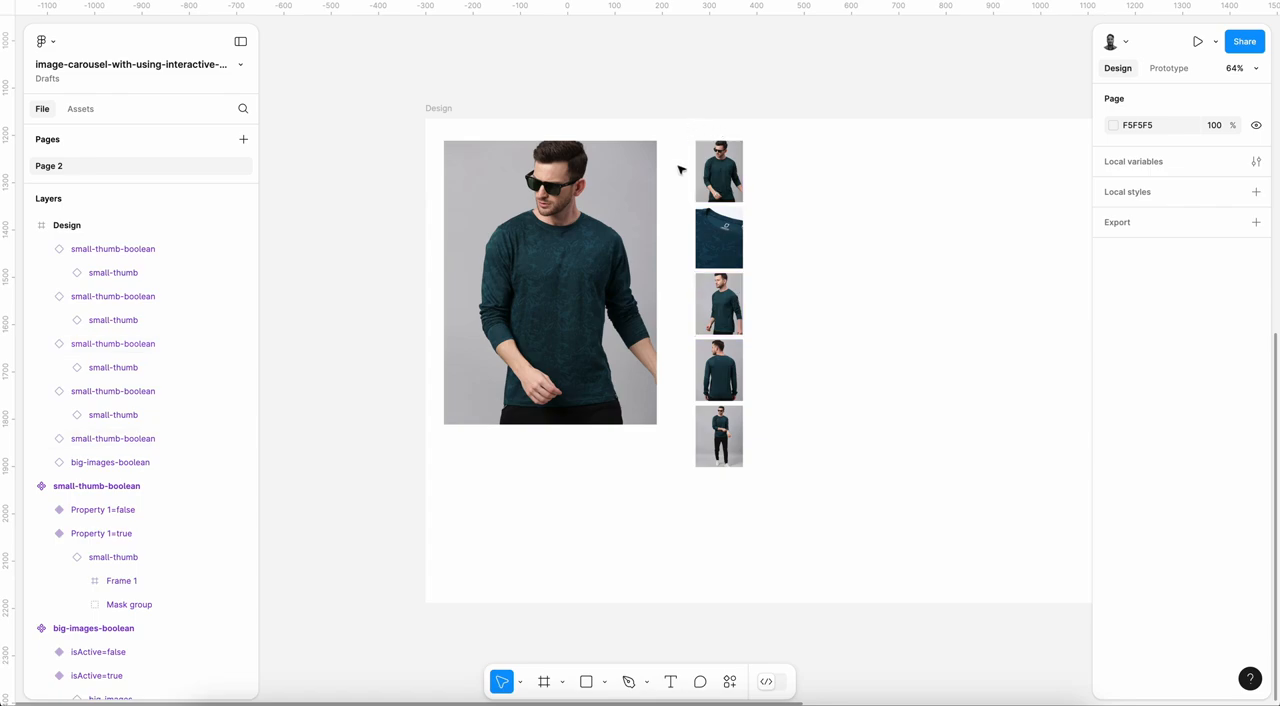
Step: Try to wrap the five thumbnails in an auto layout frame
left_click_drag(678, 154, 786, 465)
key("shift+a")
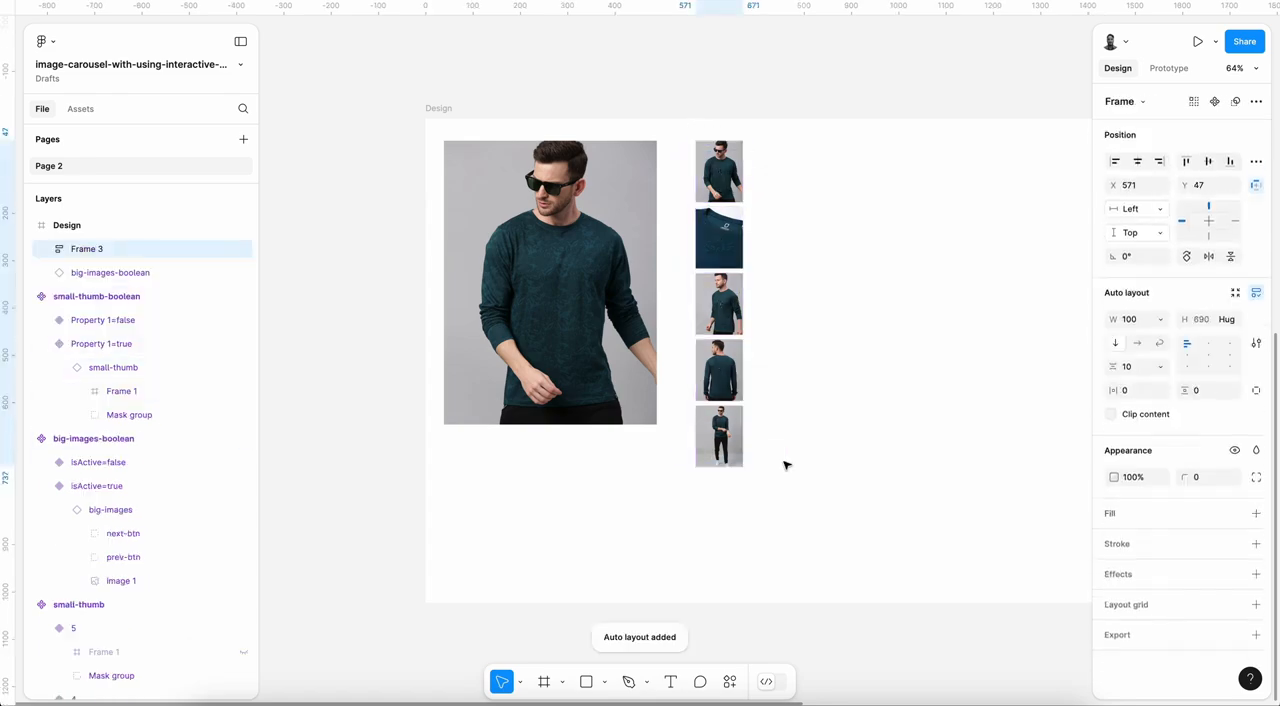
key("ctrl+z")
left_click(775, 436)
Step: Check the thumbnail spacing and enlarge the big-images-boolean instance to about 517 × 689 to match the thumbnail column's height
left_click(732, 257)
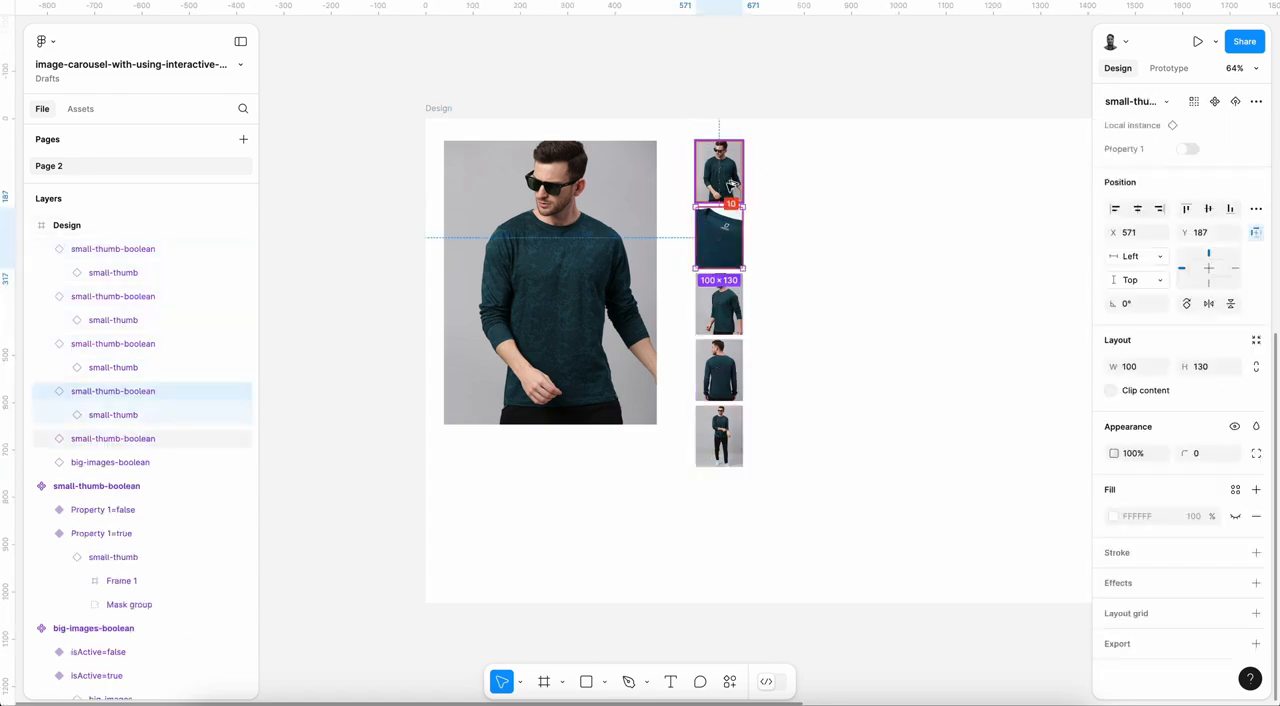
left_click(594, 200)
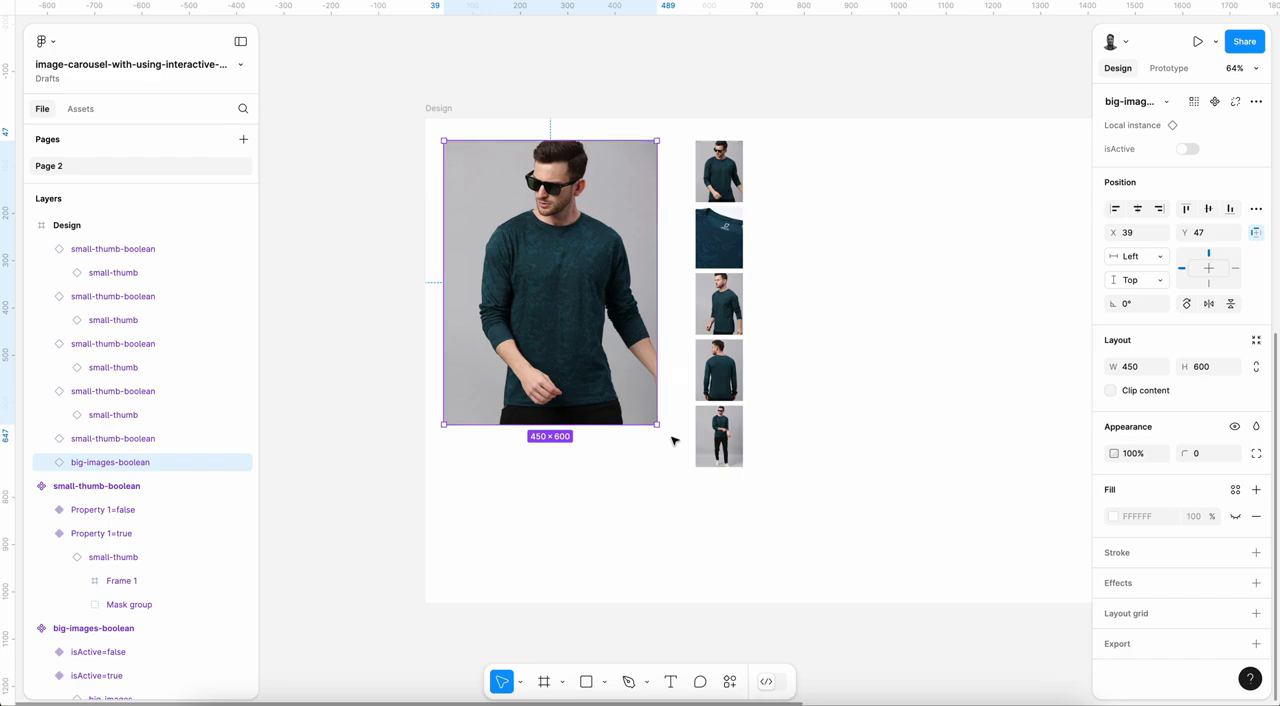
scroll(674, 437, "up", 5)
left_click_drag(643, 416, 703, 483)
scroll(702, 488, "down", 5)
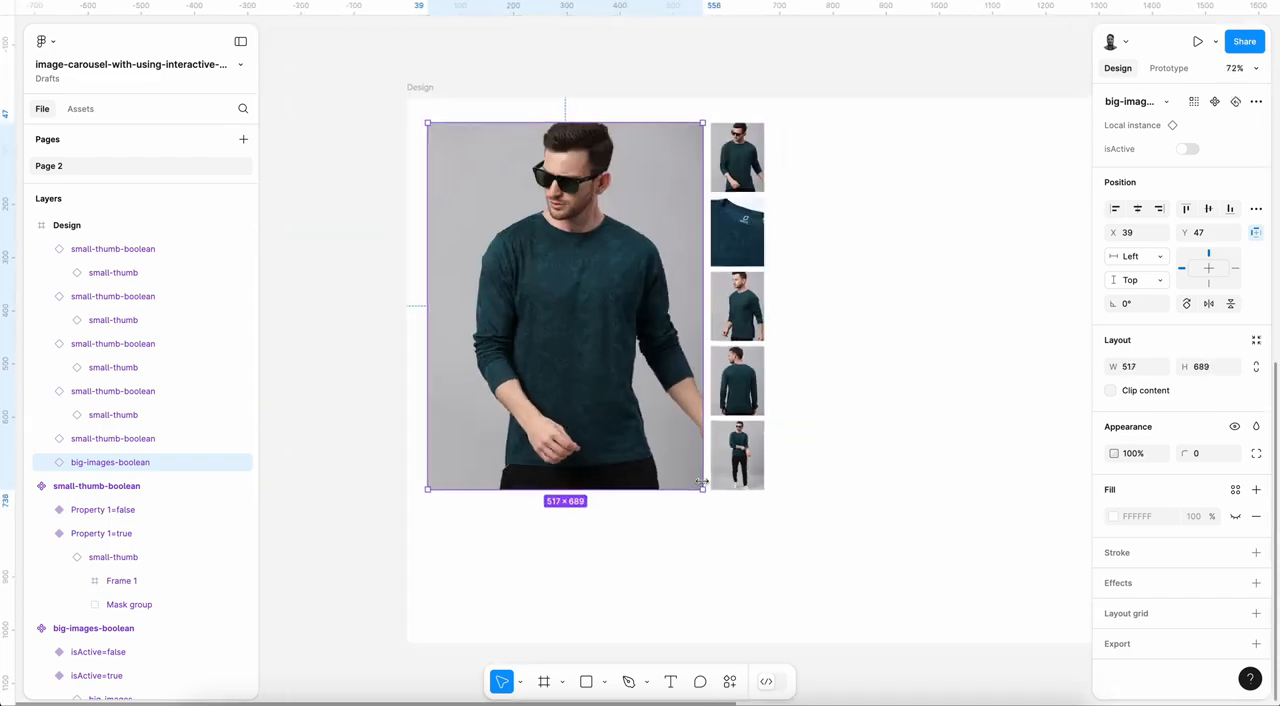
Step: Move the column of five thumbnails away from the big image to X 593
left_click_drag(800, 136, 708, 495)
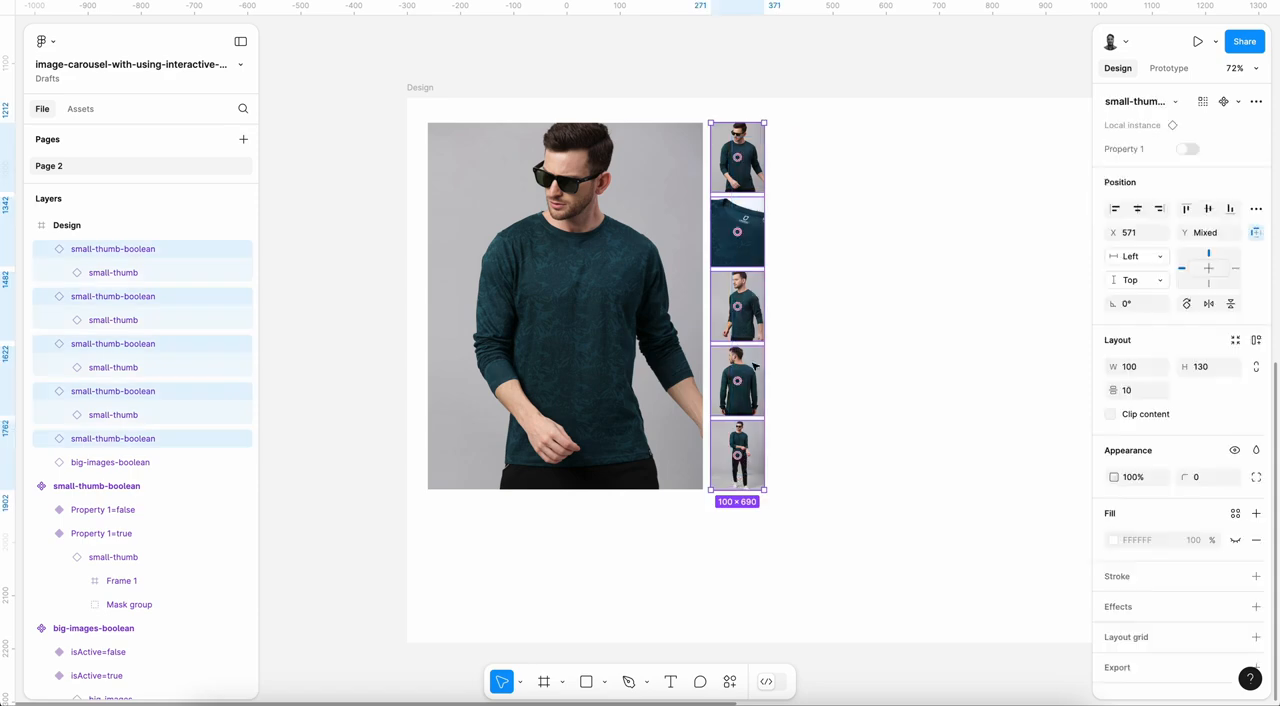
left_click_drag(752, 356, 765, 361)
left_click(651, 335)
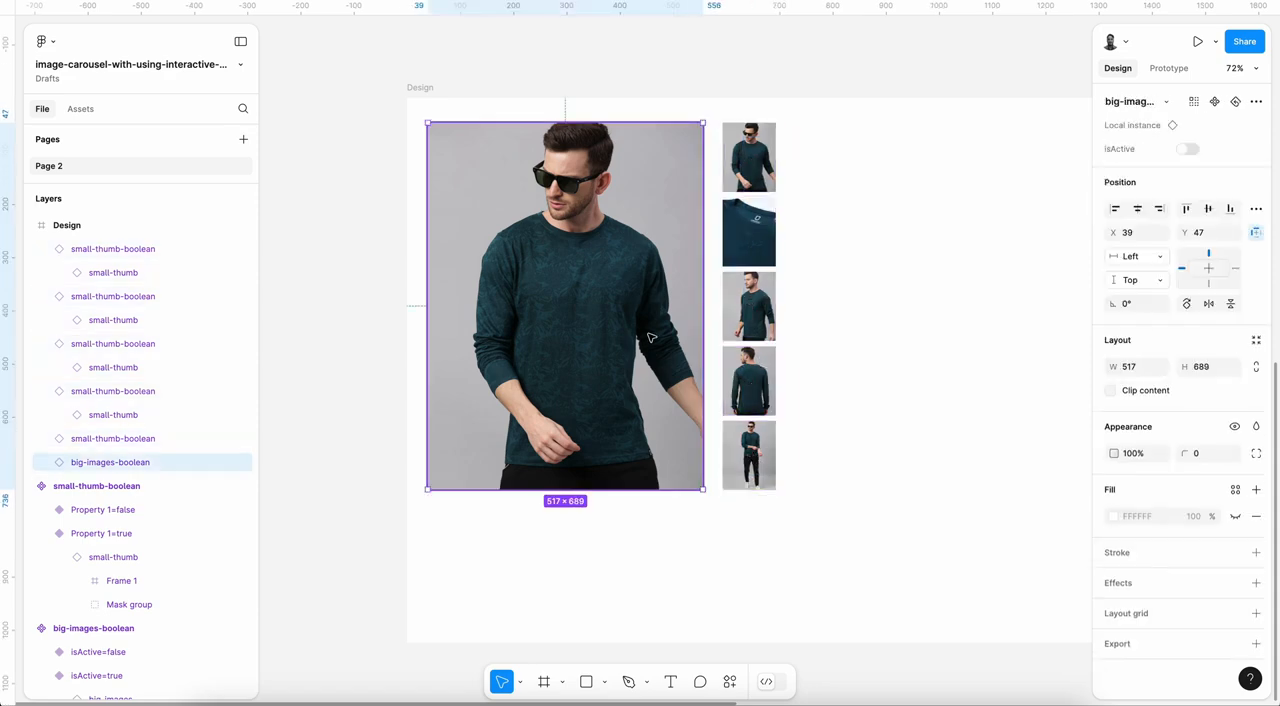
Step: Collapse the expanded small-thumb-boolean layers inside the Design frame
left_click(100, 250)
left_click(41, 249)
left_click(41, 272)
left_click(41, 296)
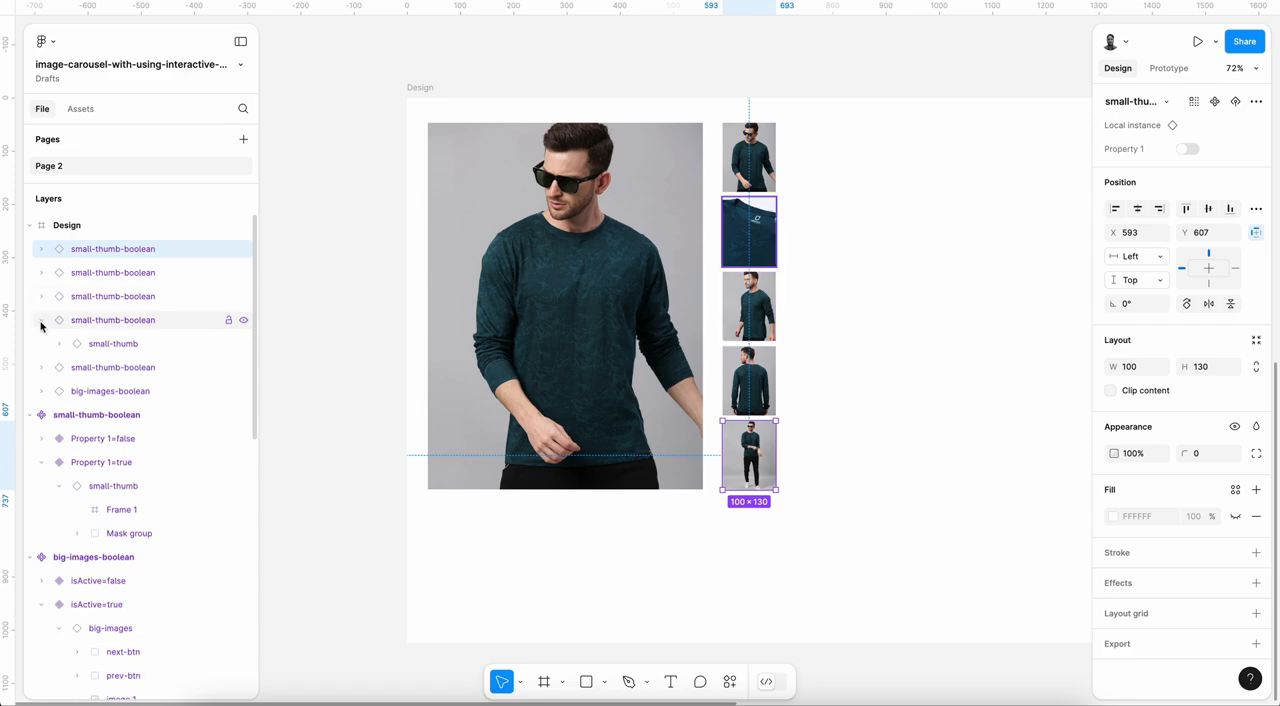
left_click(41, 320)
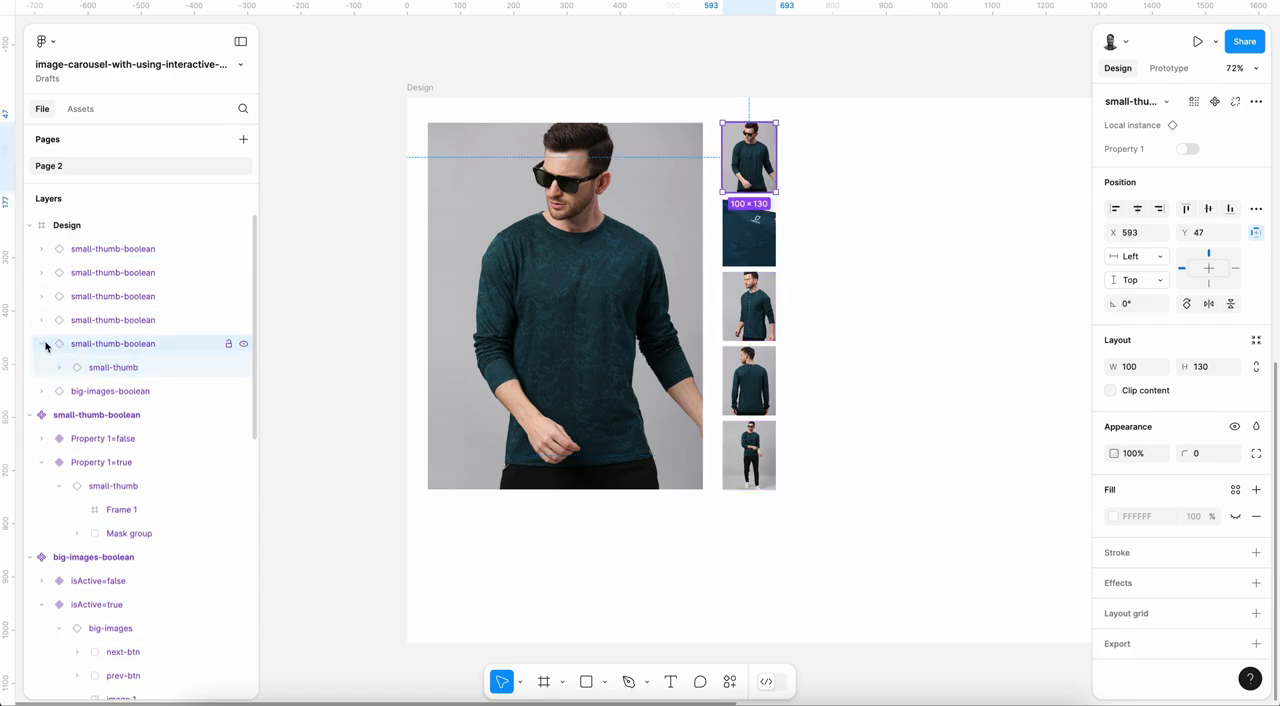
left_click(44, 344)
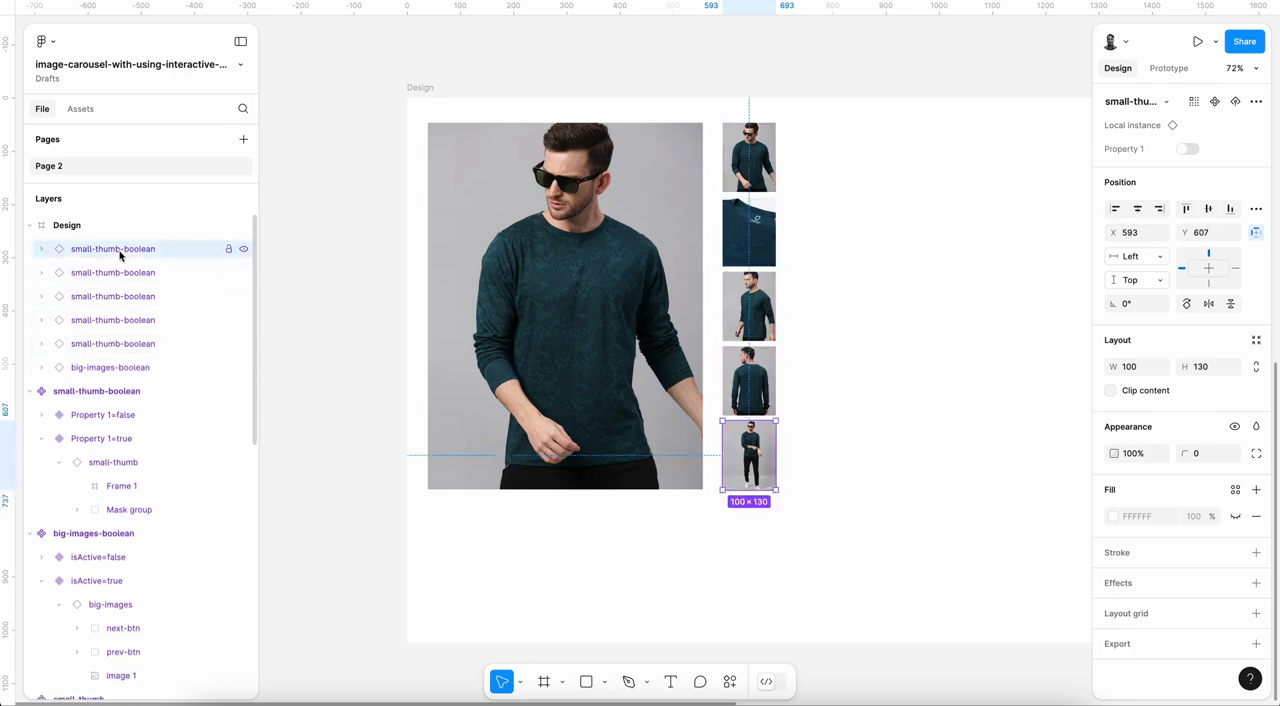
Step: Rename the first three small-thumb-boolean instances in the Design frame, from the uppermost thumbnail down, as 1, 2 and 3
left_click(137, 345)
double_click(138, 345)
type("1")
key("Return")
left_click(110, 320)
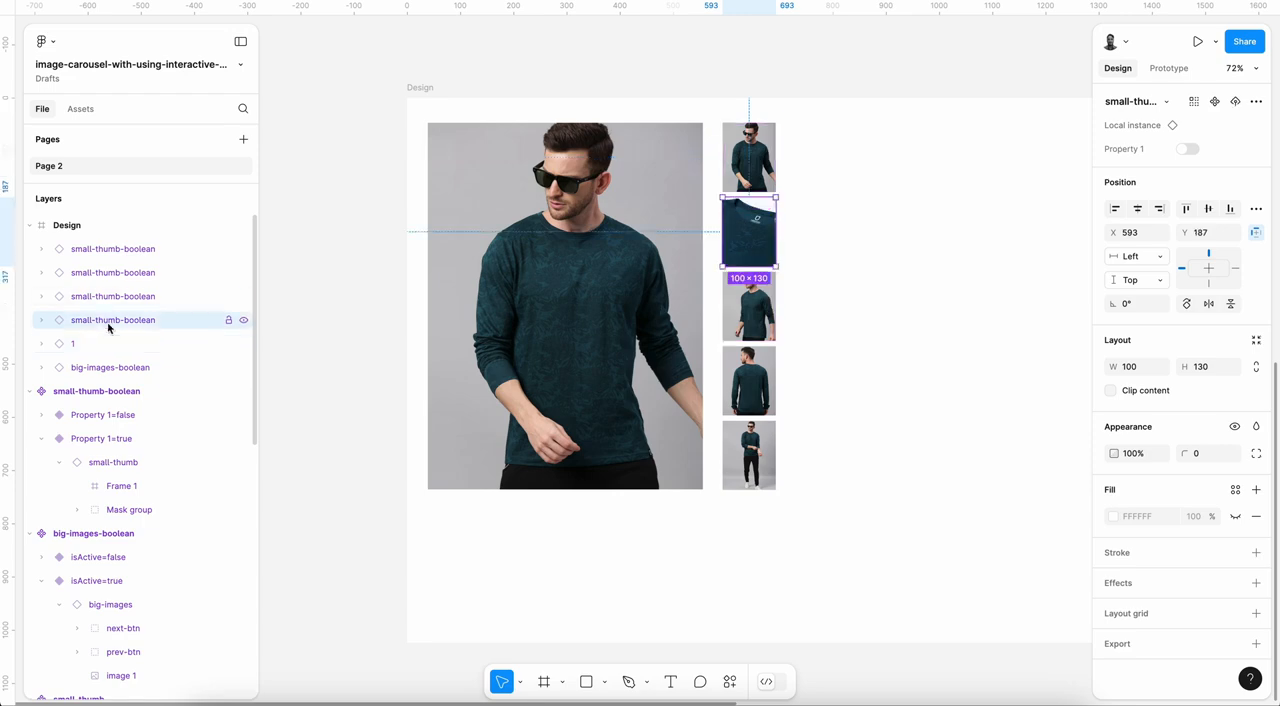
double_click(110, 320)
type("2")
key("Return")
double_click(95, 296)
type("3")
key("Return")
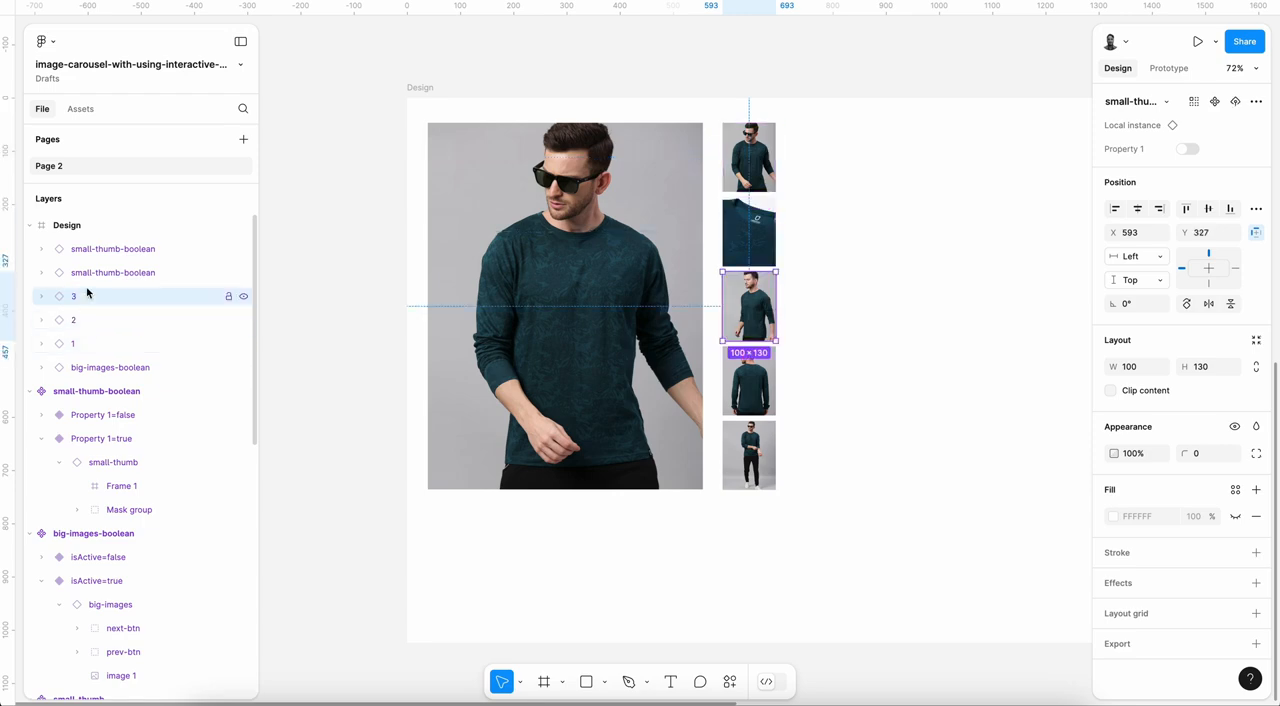
Step: Rename the fourth and fifth small-thumb-boolean instances in the Design frame as 4 and 5
left_click(94, 273)
double_click(94, 273)
type("4")
key("Return")
left_click(110, 248)
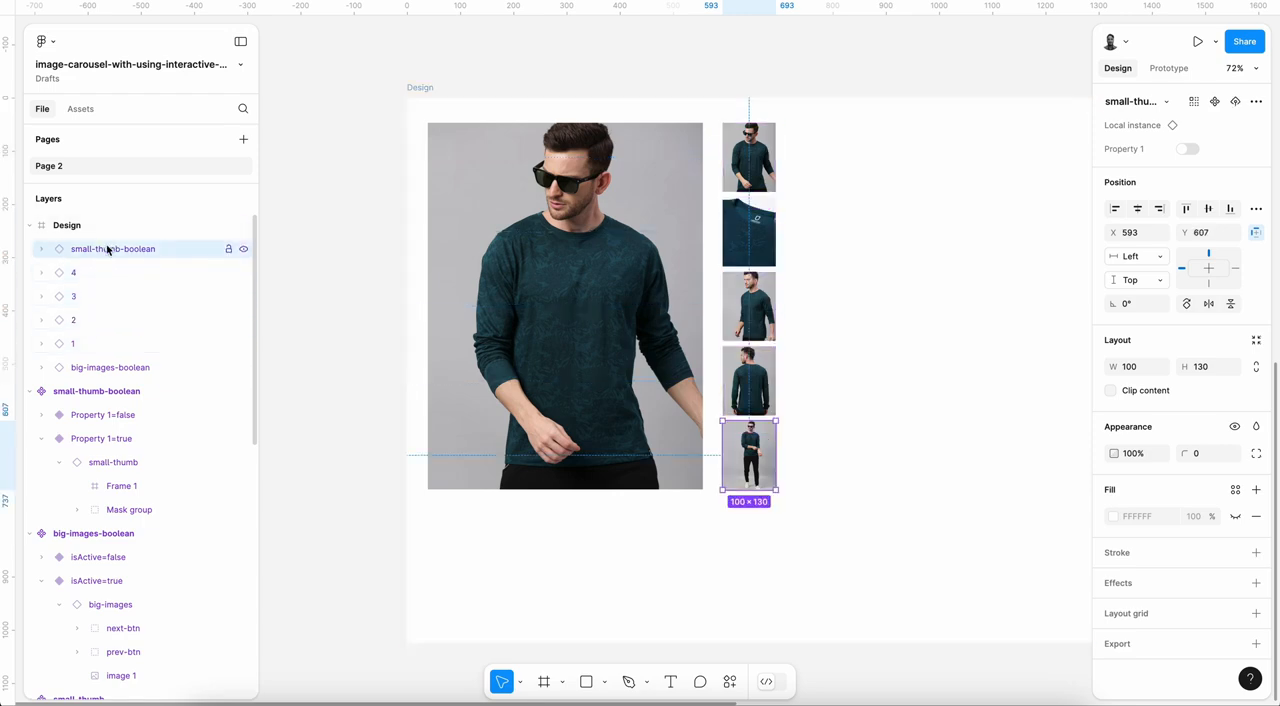
double_click(110, 248)
type("5")
key("Return")
Step: Rename the big-images-boolean instance in the Design frame as 1
left_click(687, 238)
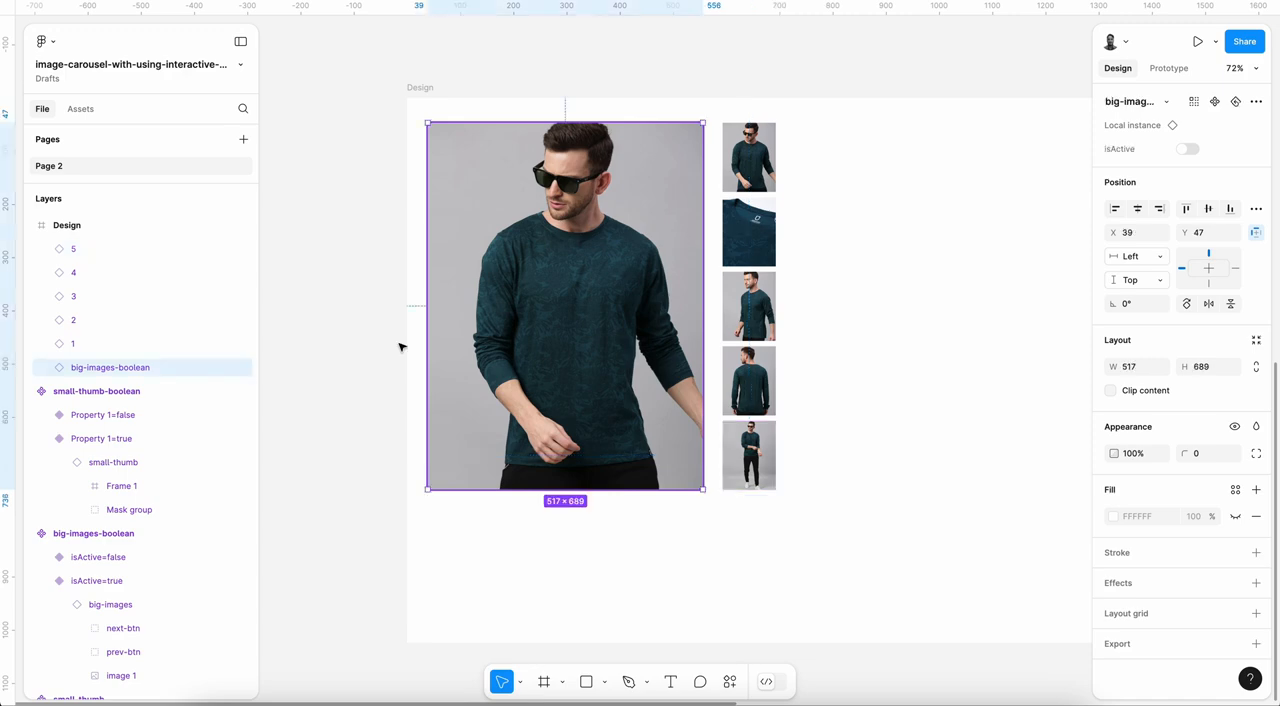
double_click(103, 370)
type("1")
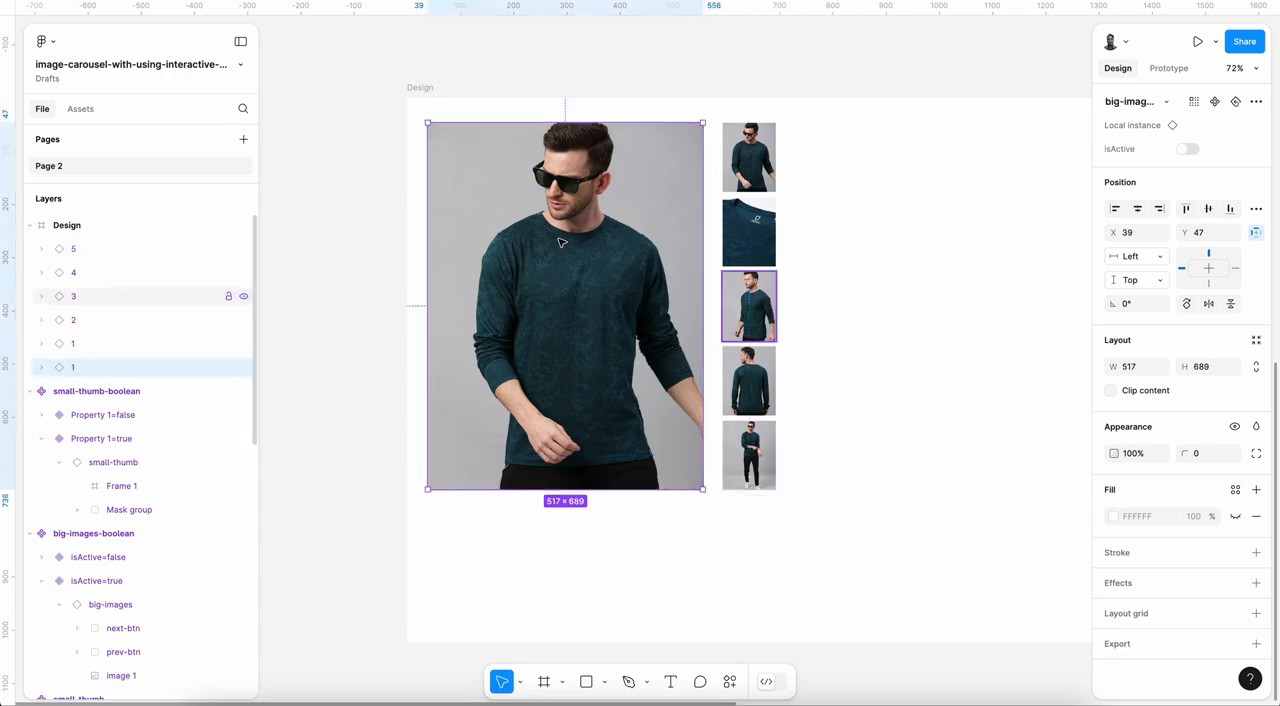
key("Return")
Step: Duplicate big image 1 in place, switch its nested big-images instance to image 2, and rename the copy as 2
key("ctrl+d")
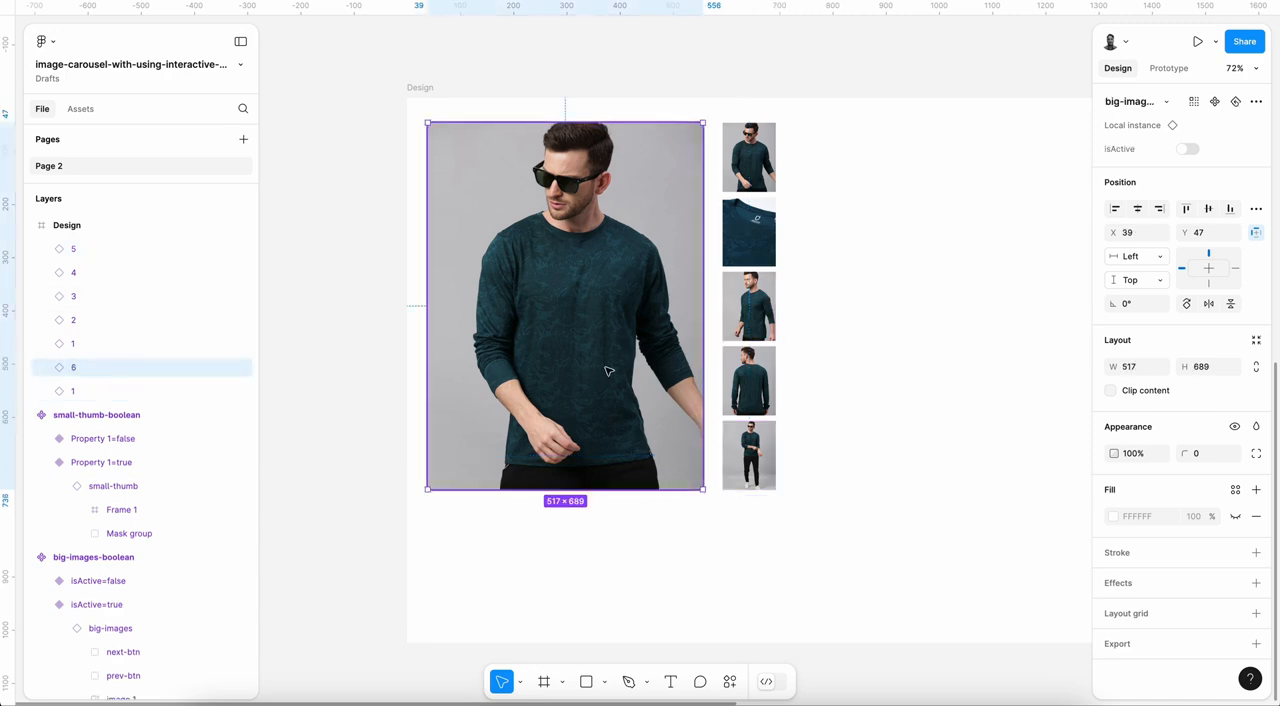
key("Return")
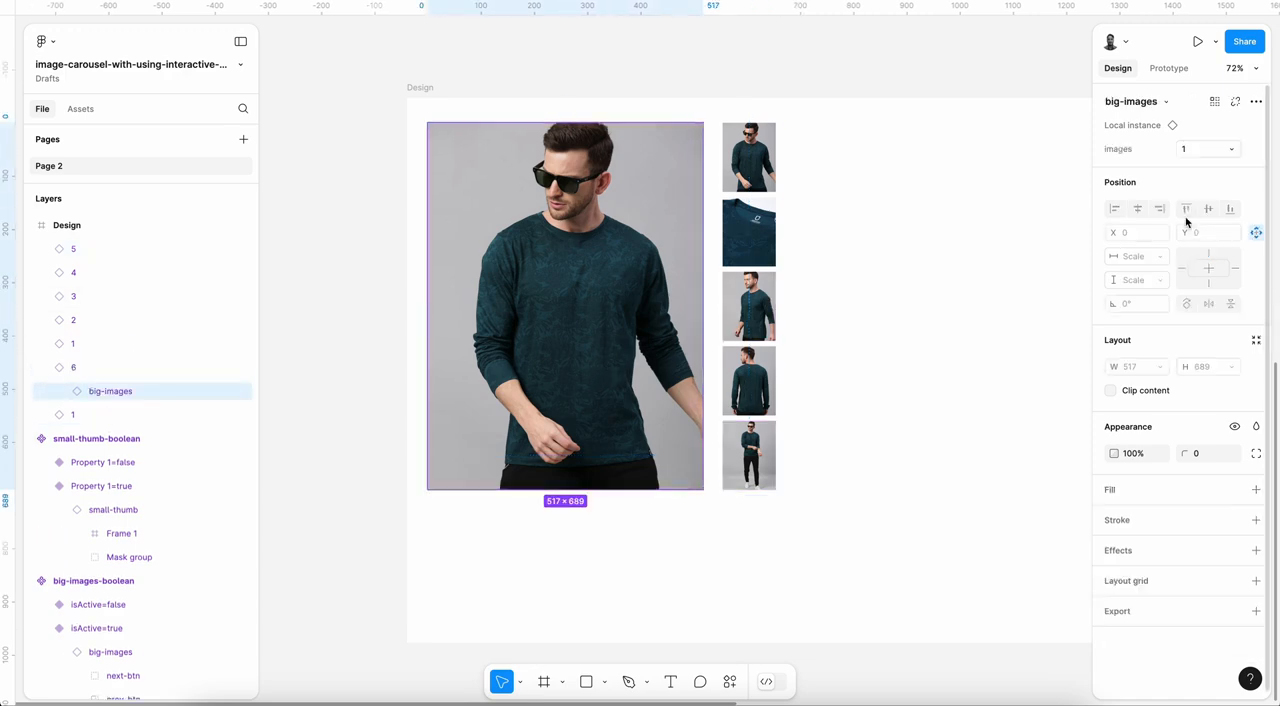
left_click(1190, 149)
left_click(1200, 172)
double_click(106, 391)
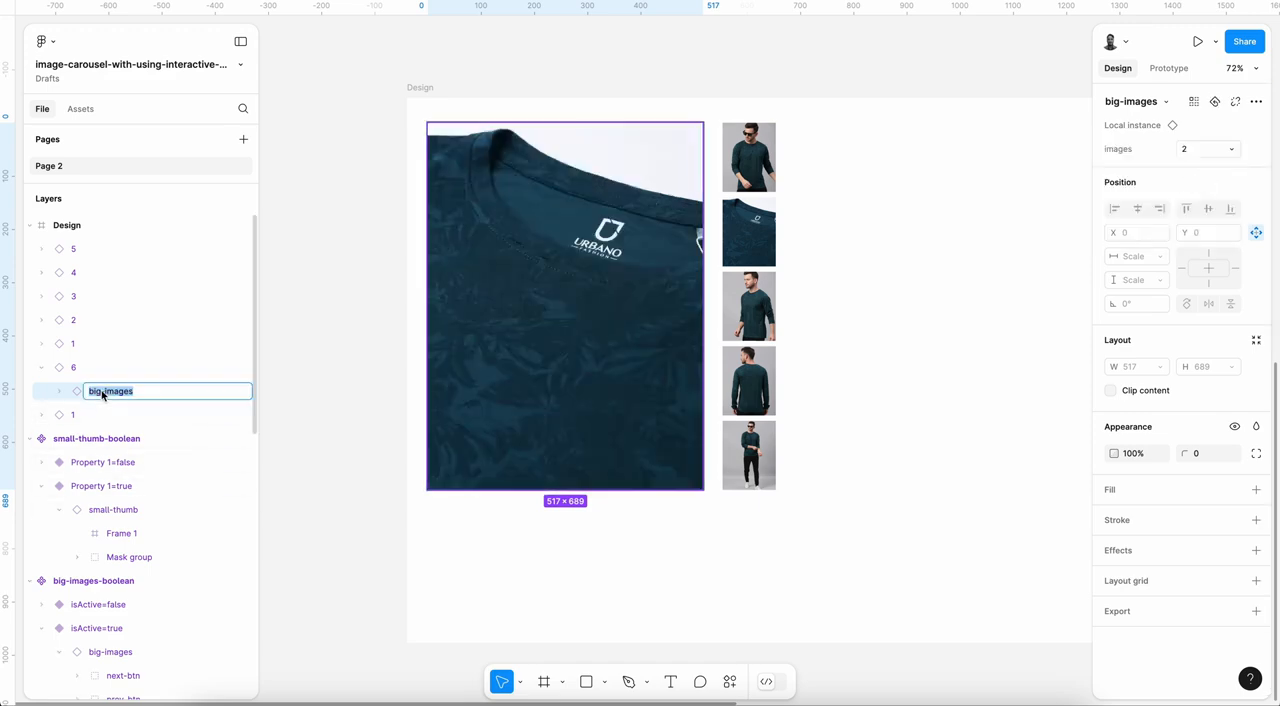
double_click(76, 372)
type("2")
key("Return")
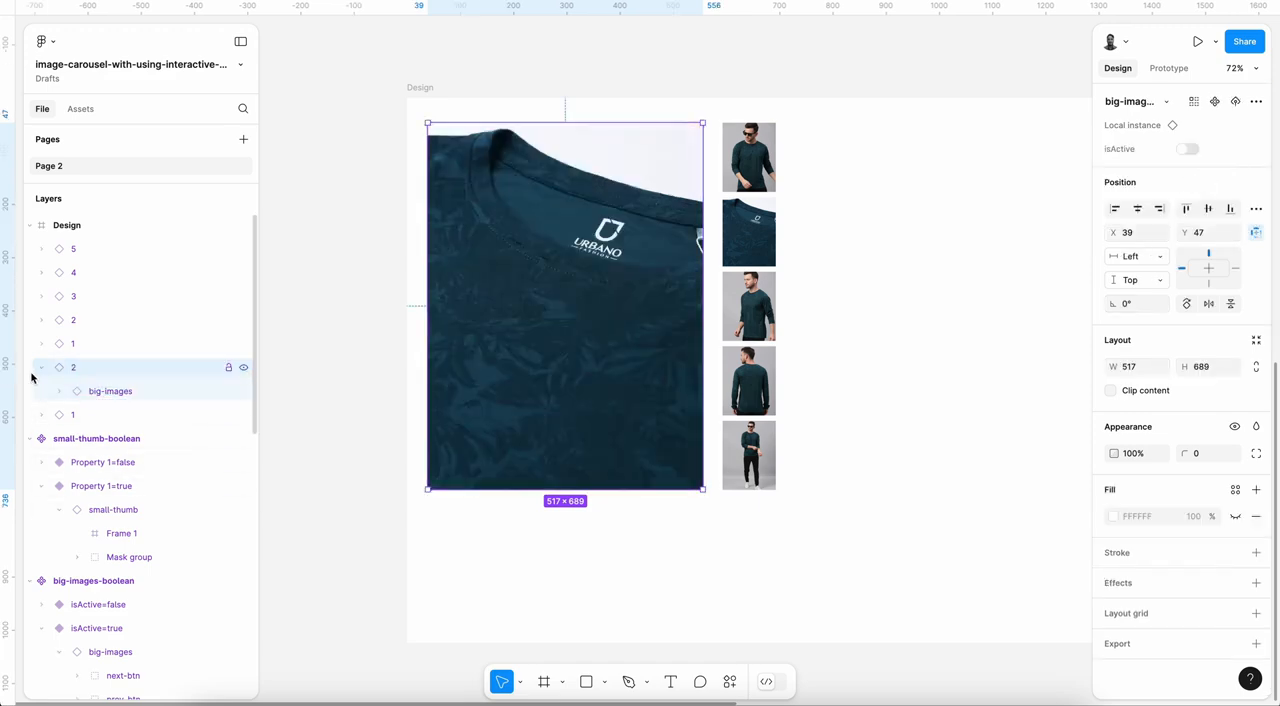
left_click(41, 368)
Step: Duplicate big image 2 in place, rename the copy as 3, and switch its nested big-images instance to image 3
key("ctrl+d")
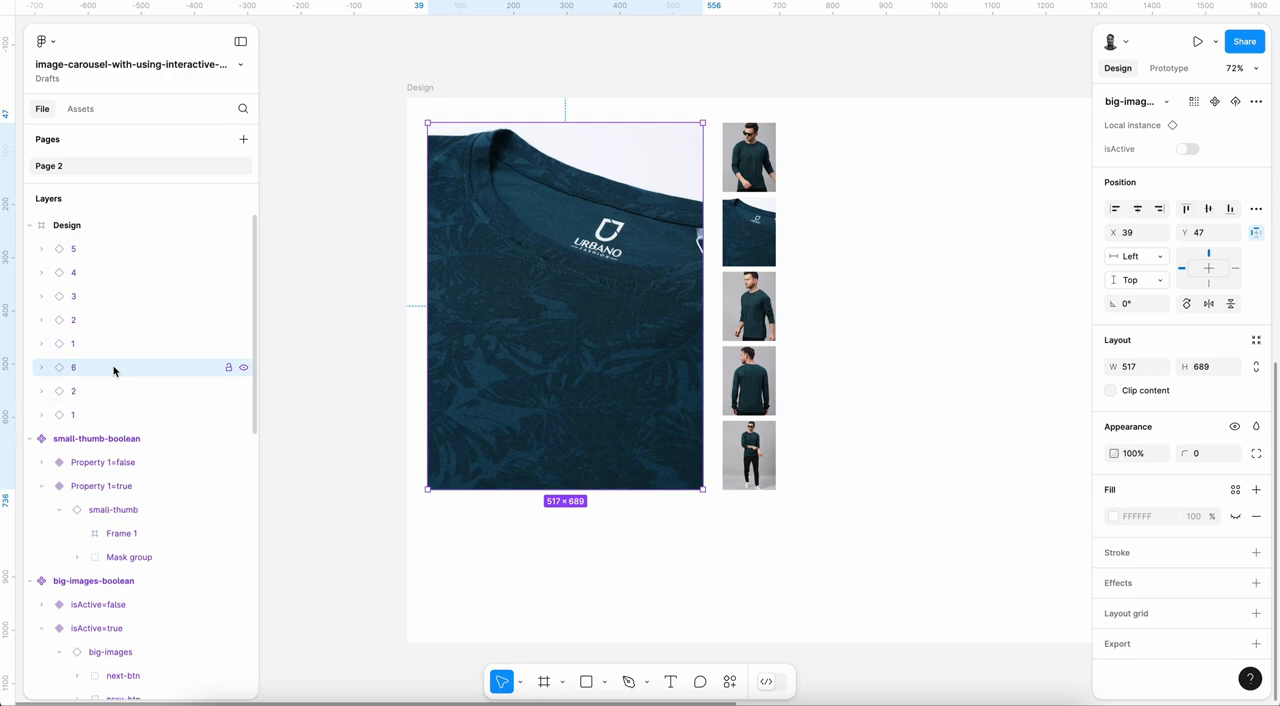
double_click(74, 370)
type("3")
key("Return")
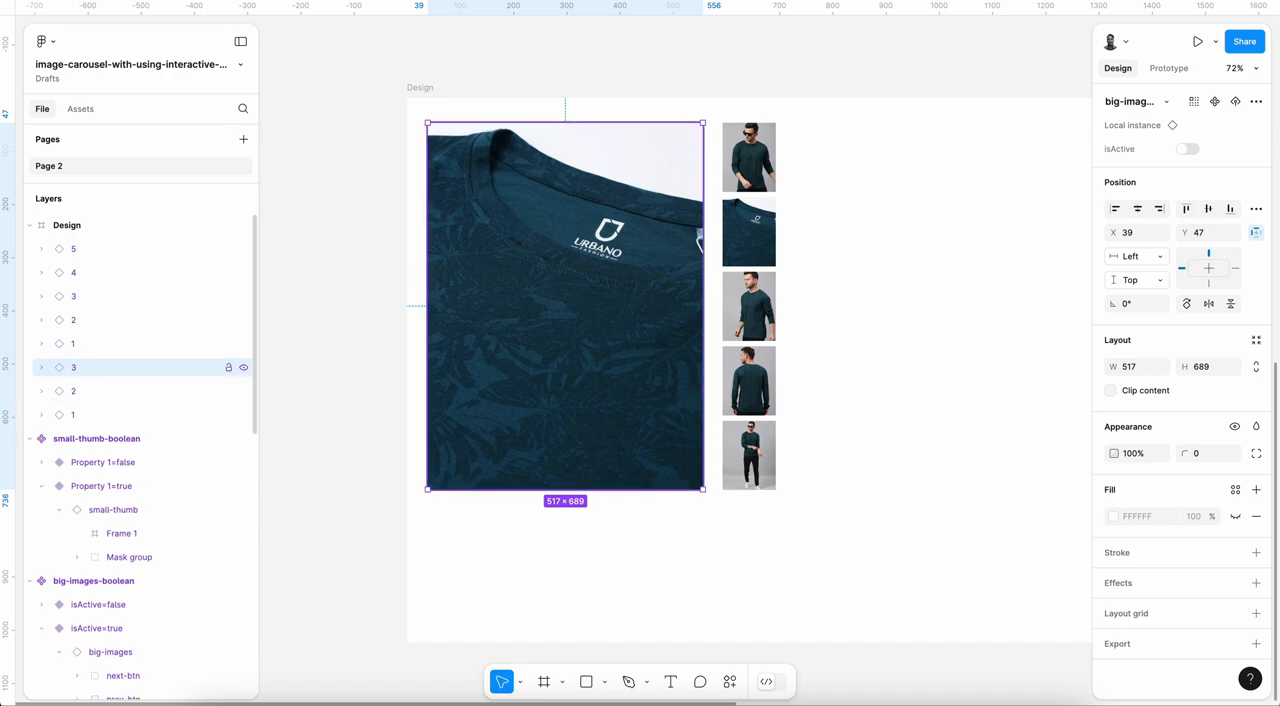
key("Return")
left_click(1205, 148)
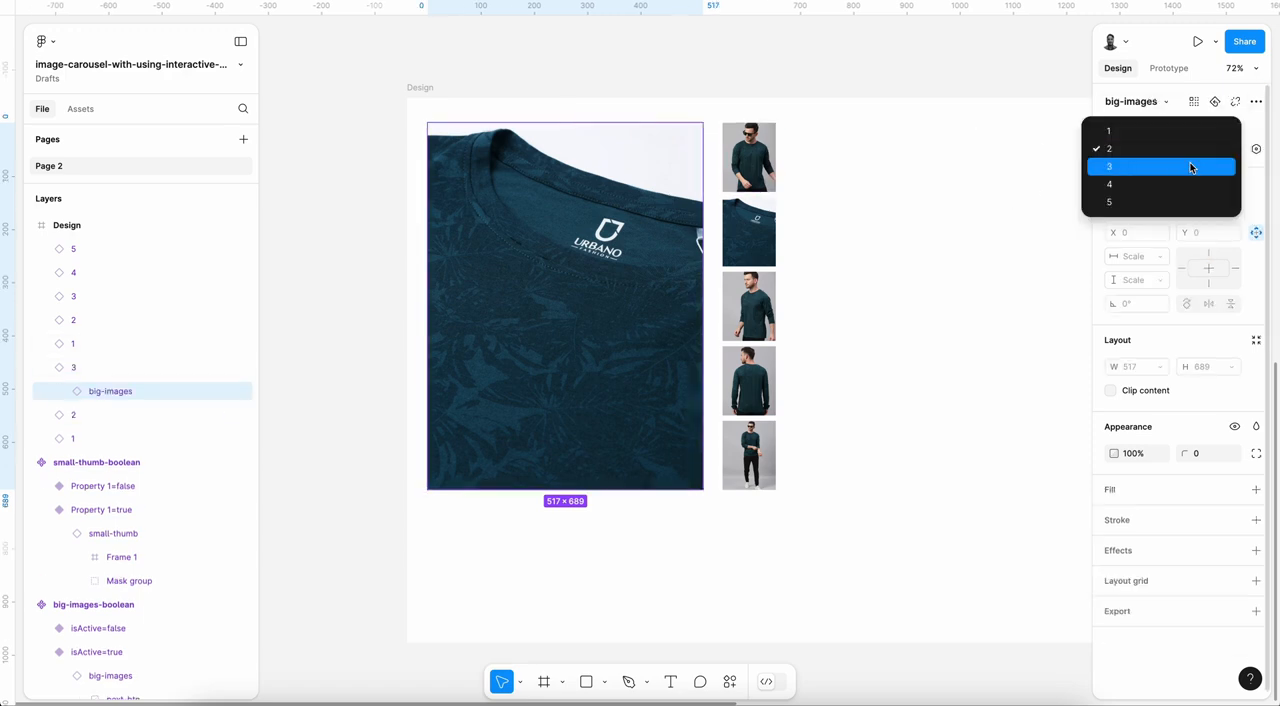
left_click(1194, 166)
left_click(41, 368)
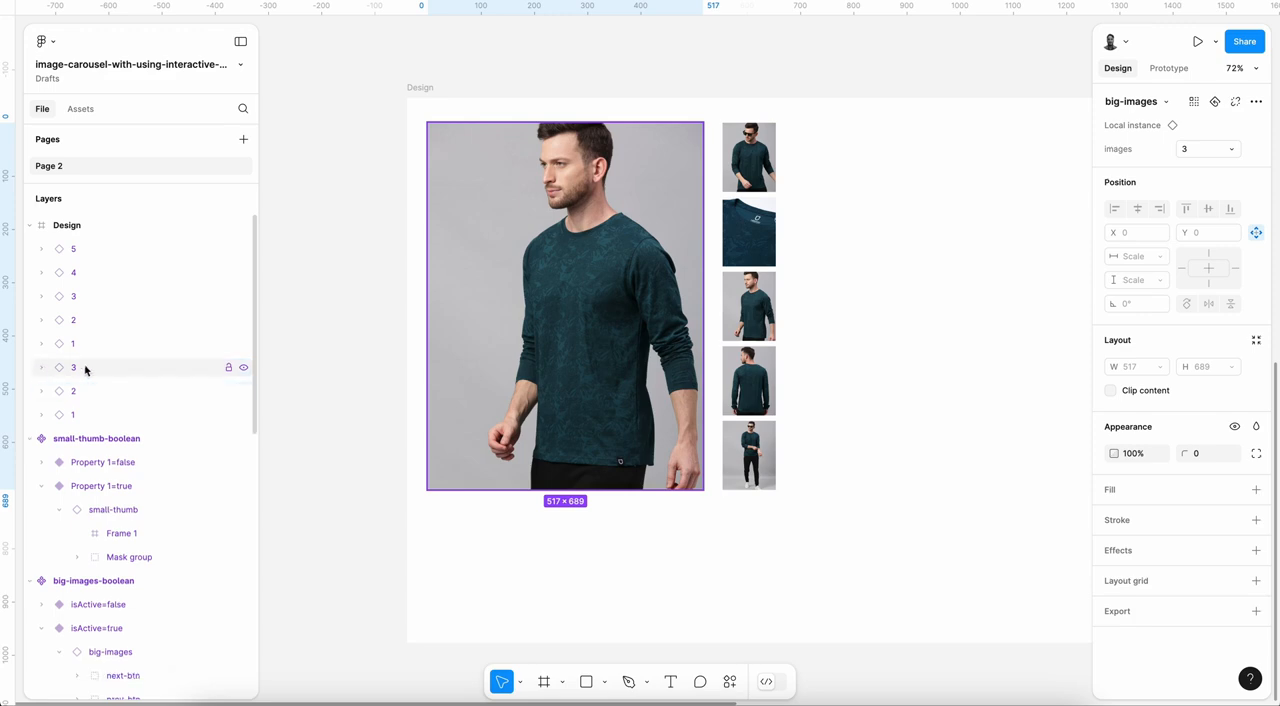
Step: Duplicate big image 3 in place, rename the copy as 4, and switch its nested big-images instance to image 4
left_click(87, 370)
key("super+d")
double_click(76, 371)
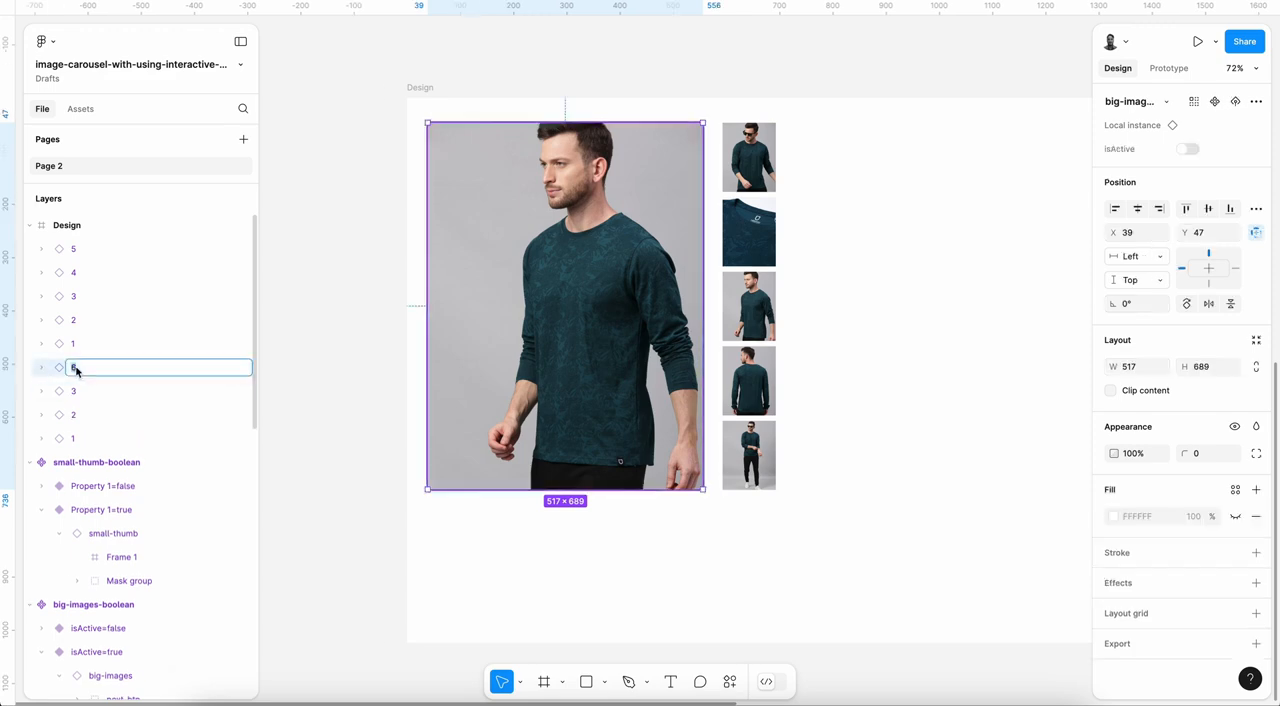
key("Return")
key("Return")
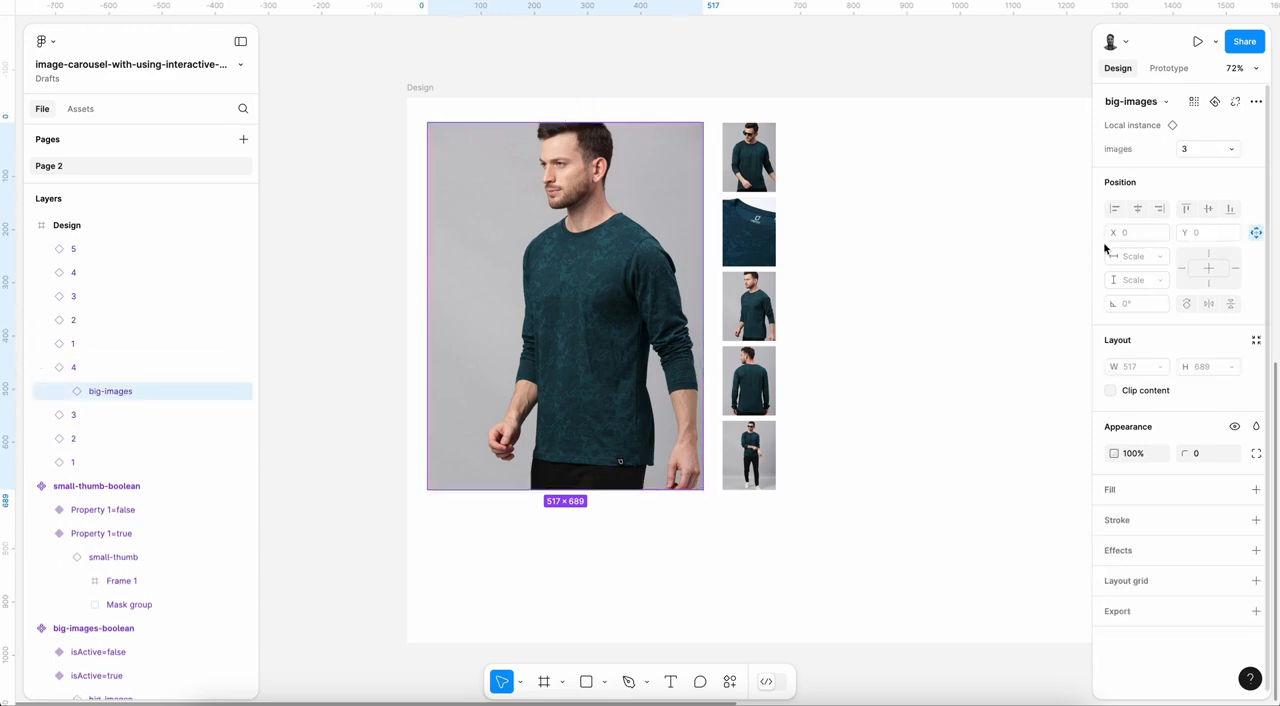
left_click(1227, 148)
left_click(1164, 181)
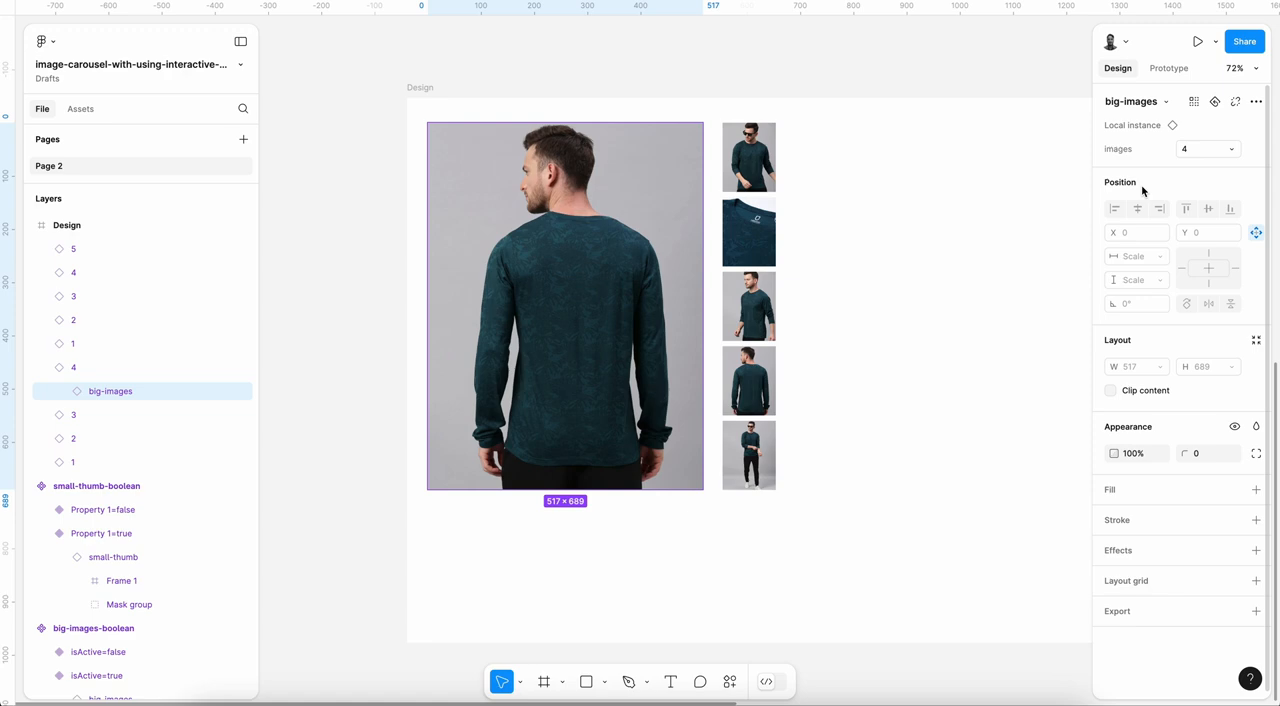
left_click(43, 370)
Step: Duplicate big image 4 in place, rename the copy as 5, and switch its nested big-images instance to image 5
left_click(77, 369)
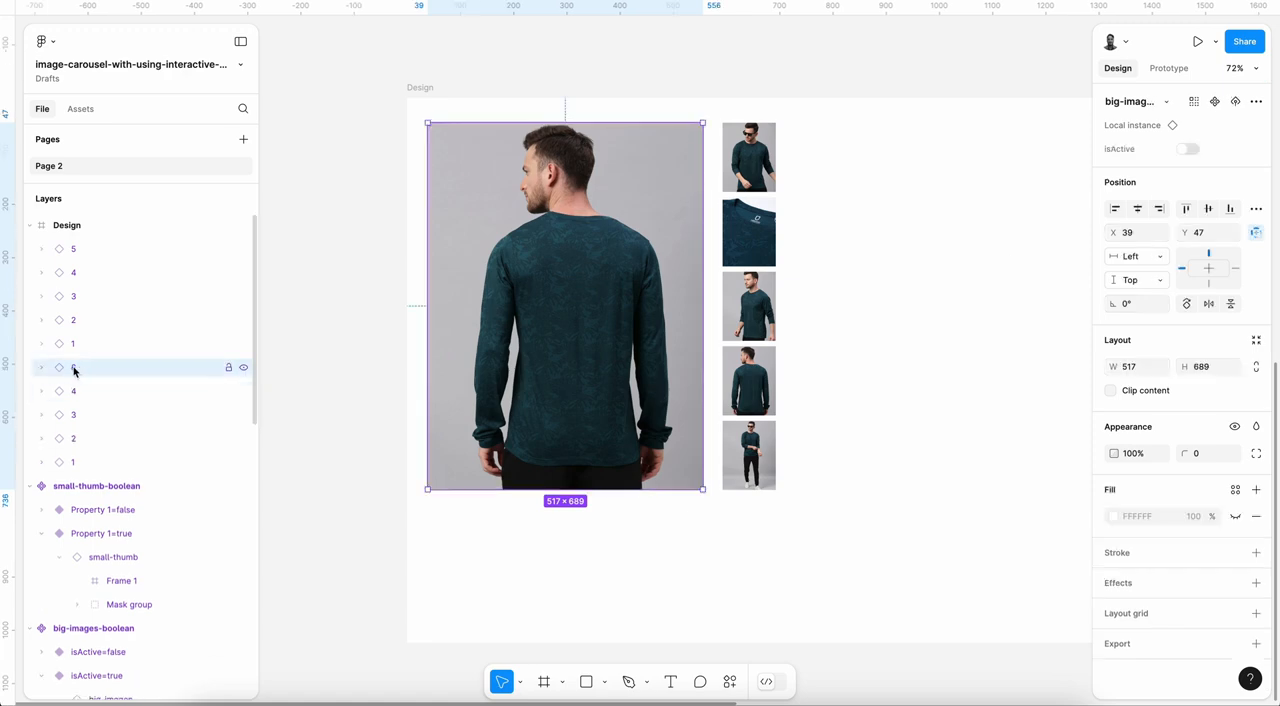
double_click(74, 370)
type("5")
key("Return")
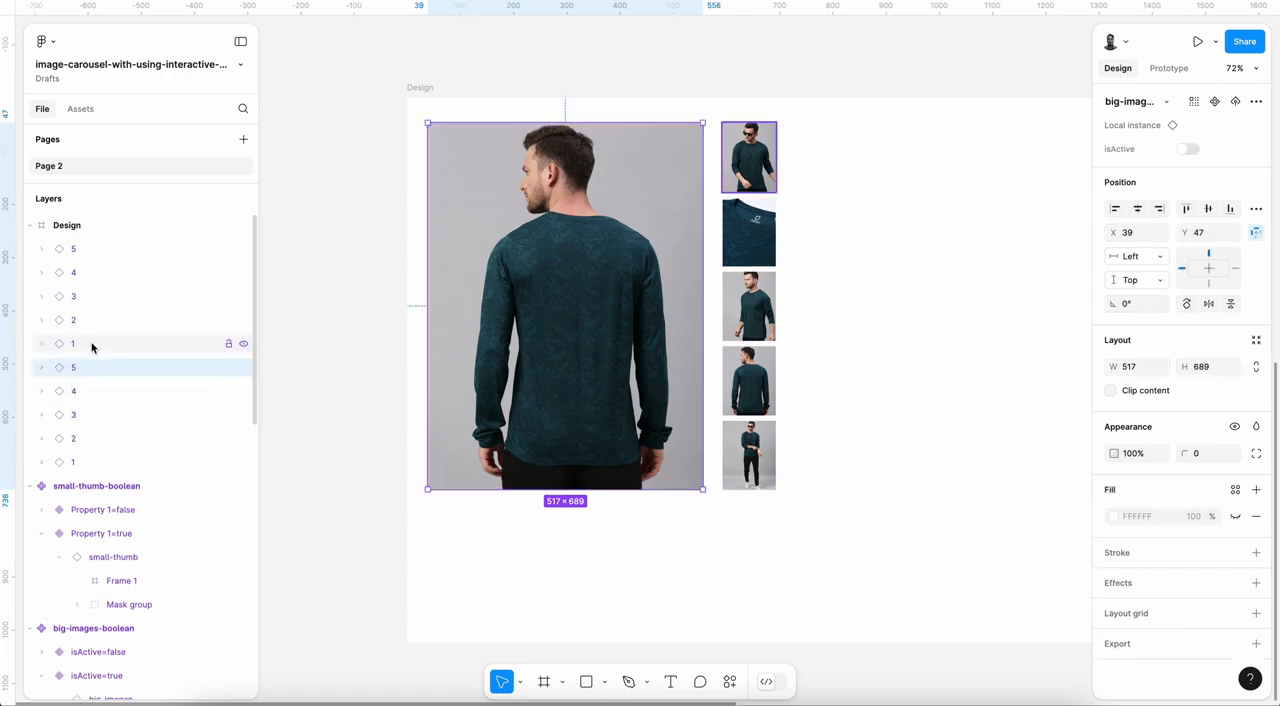
key("Return")
left_click(1200, 150)
left_click(1190, 164)
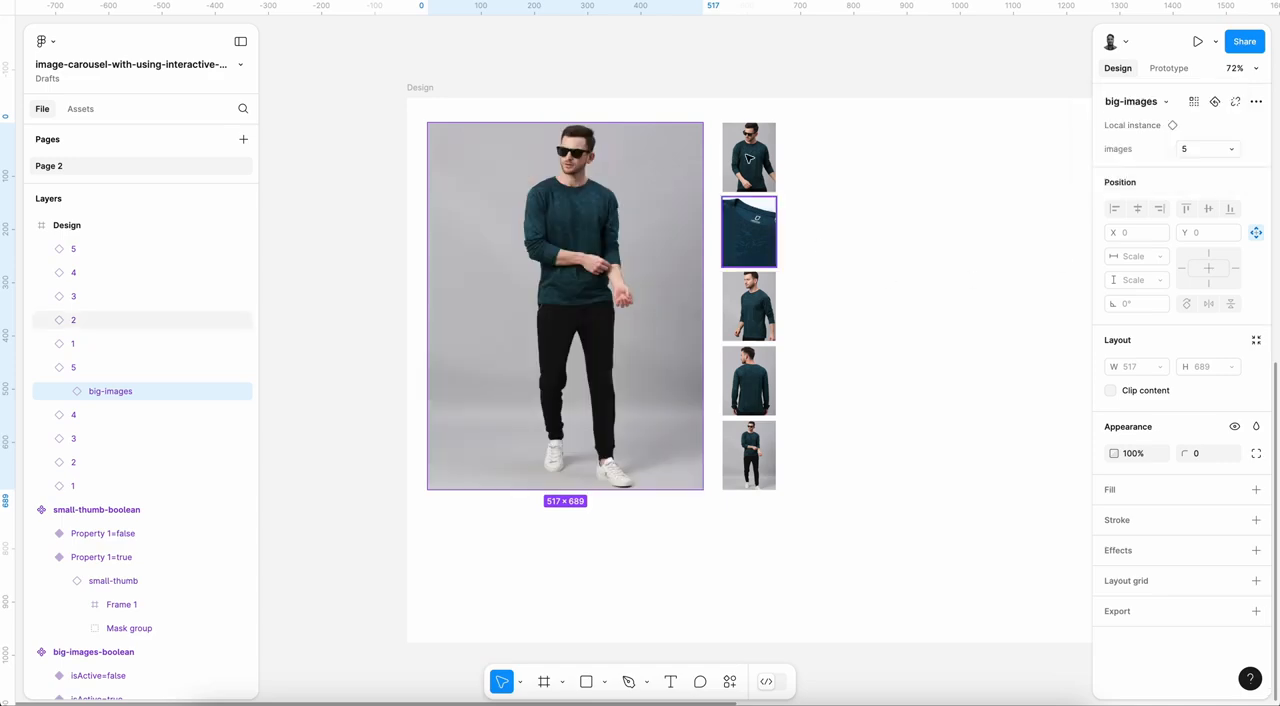
key("Escape")
Step: Turn on Property 1 for thumbnail 1 in the Design frame to give it the active border
scroll(677, 290, "down", 2)
scroll(677, 290, "down", 1)
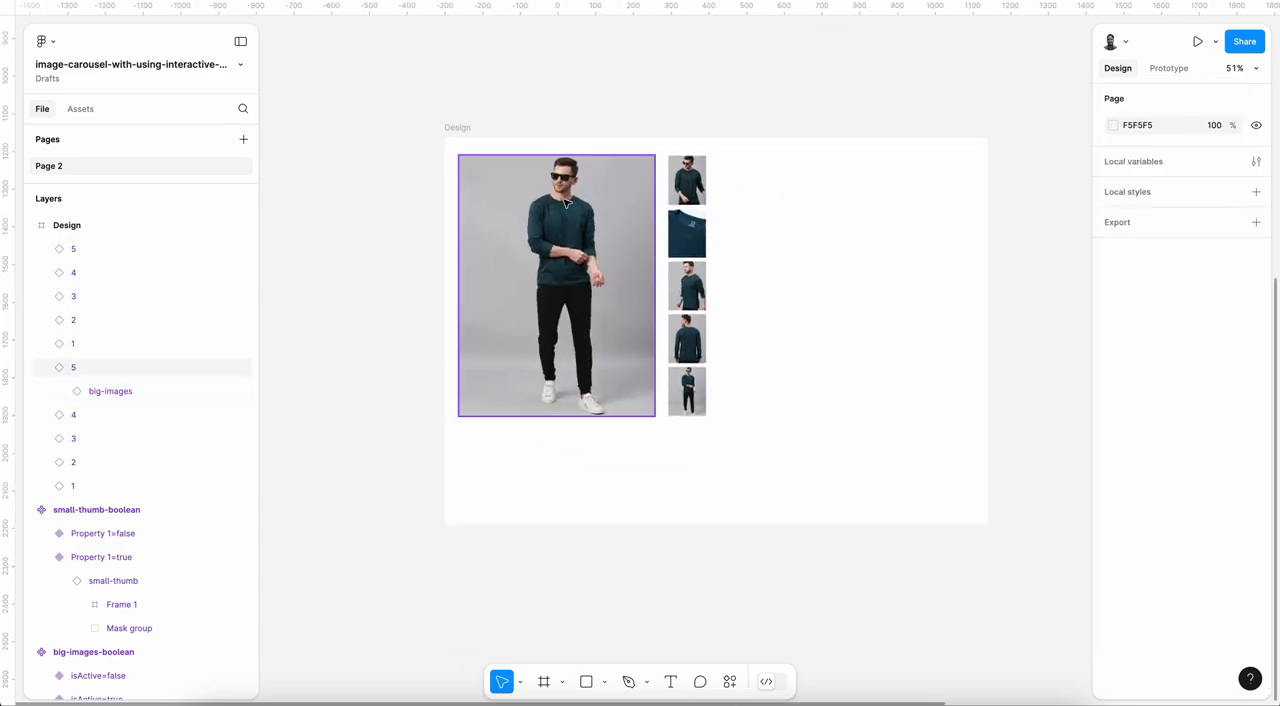
left_click(458, 128)
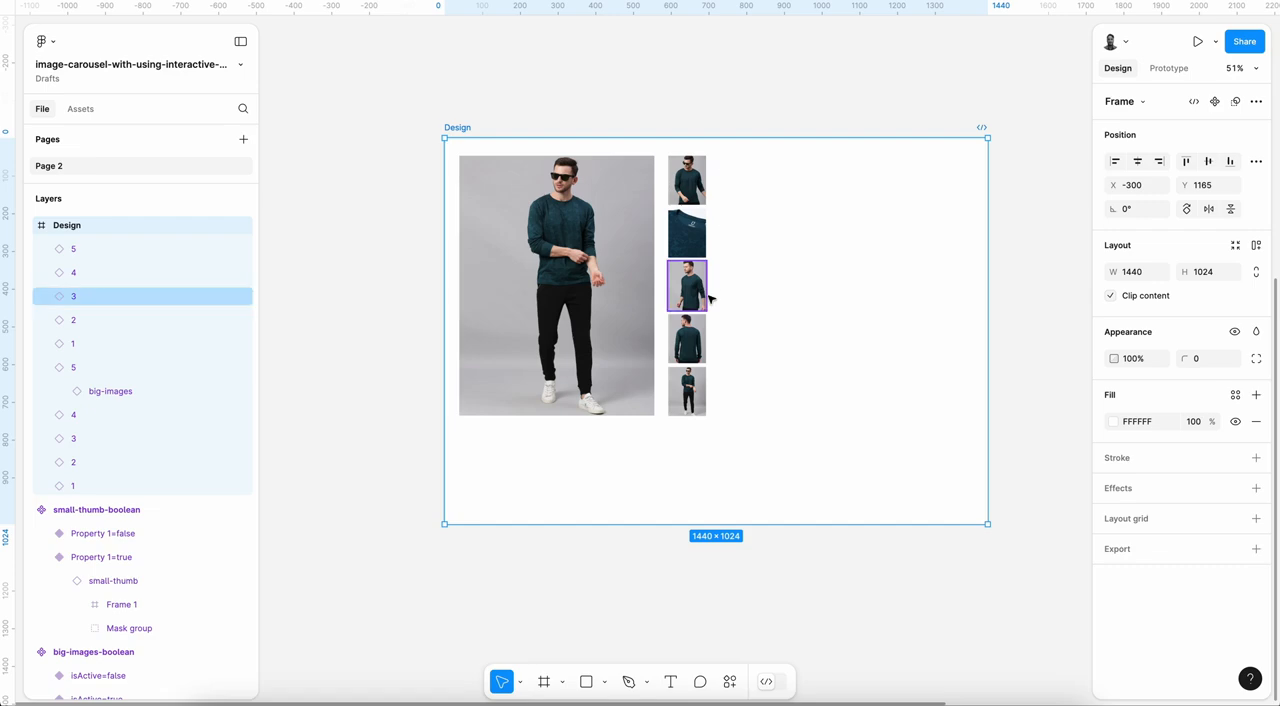
scroll(708, 288, "down", 1)
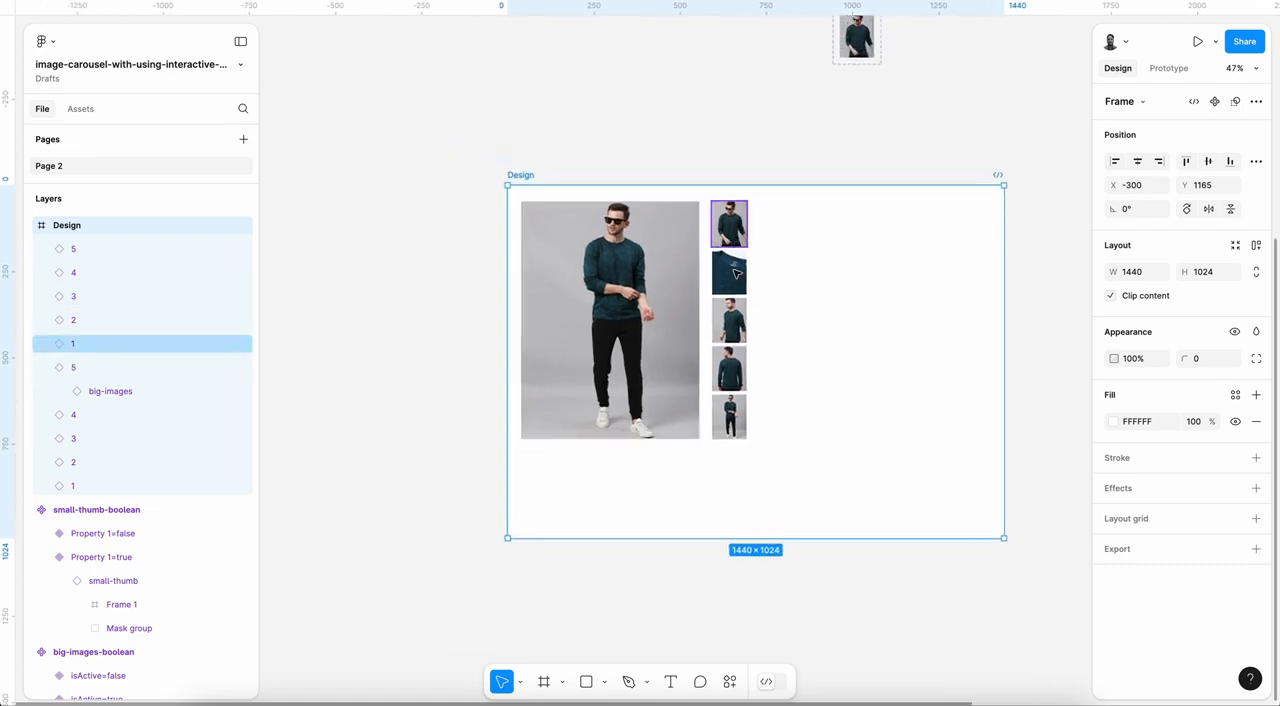
left_click(715, 230)
scroll(722, 375, "up", 5)
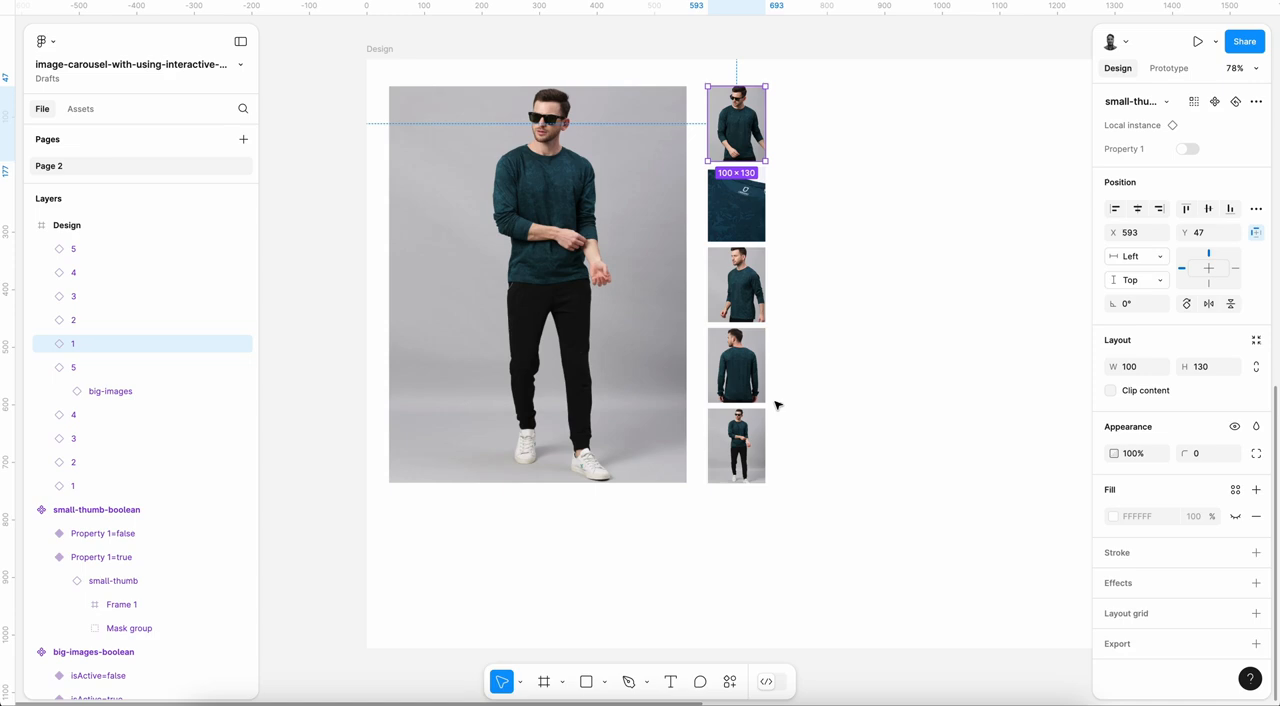
scroll(778, 405, "up", 1)
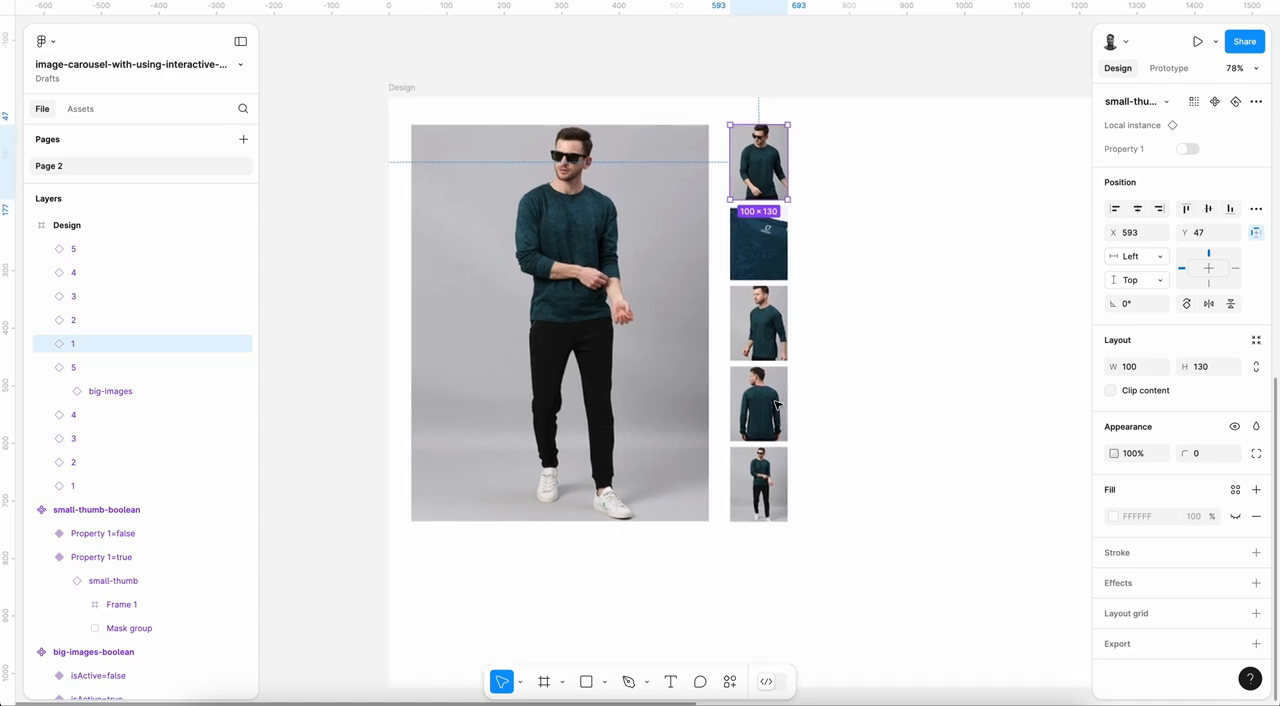
left_click(1189, 150)
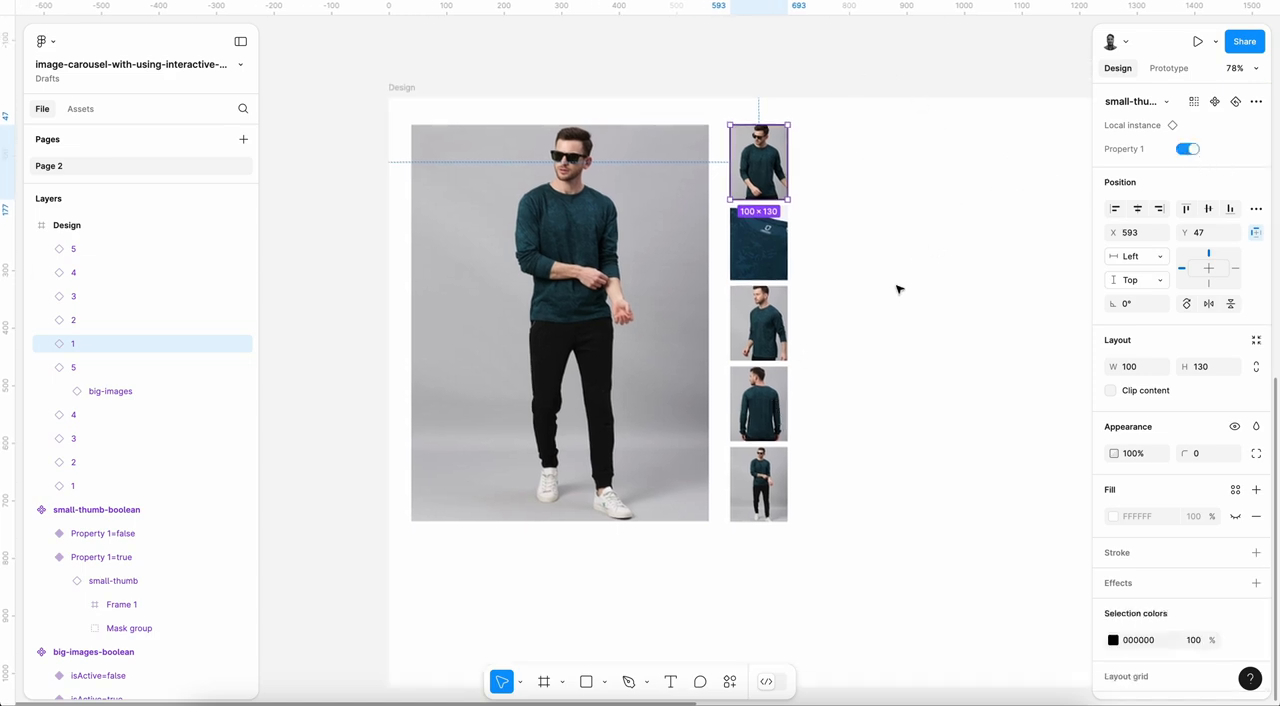
Step: Rename the variant property of the small-thumb-boolean component set as isActive
scroll(898, 288, "down", 3)
scroll(900, 286, "up", 3)
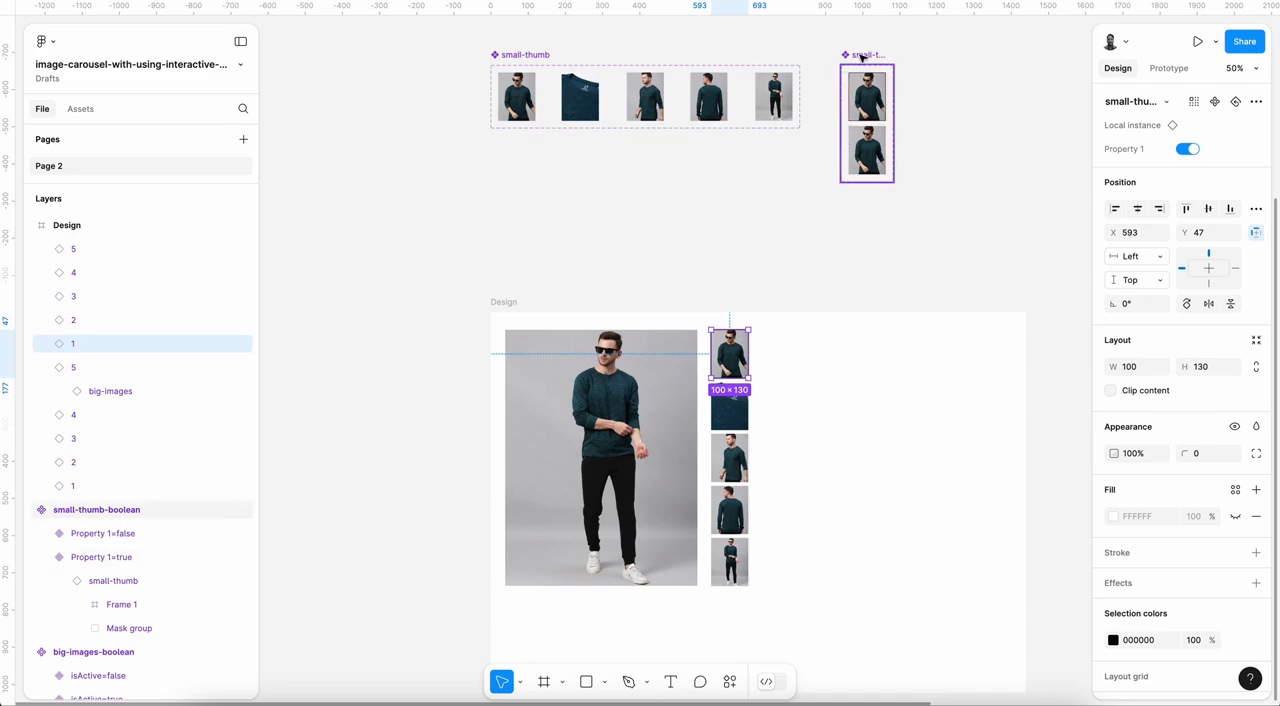
left_click(861, 57)
double_click(1151, 142)
type("is")
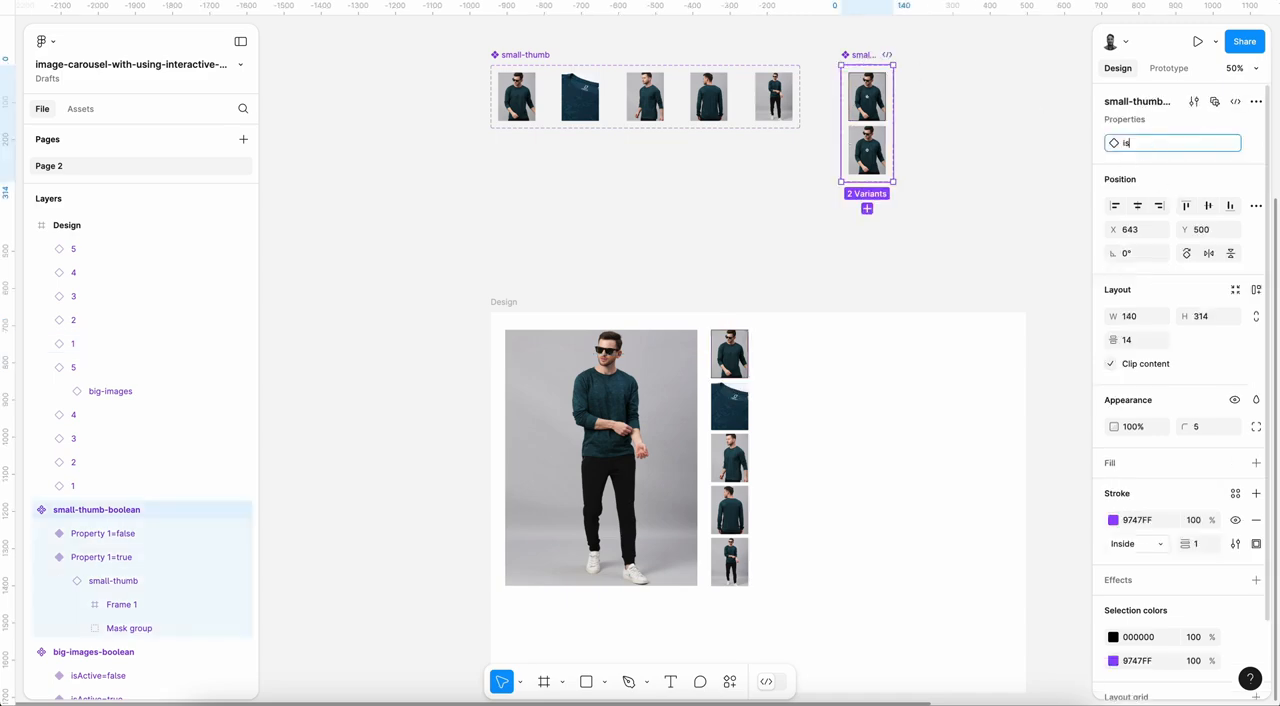
type("Active")
key("Return")
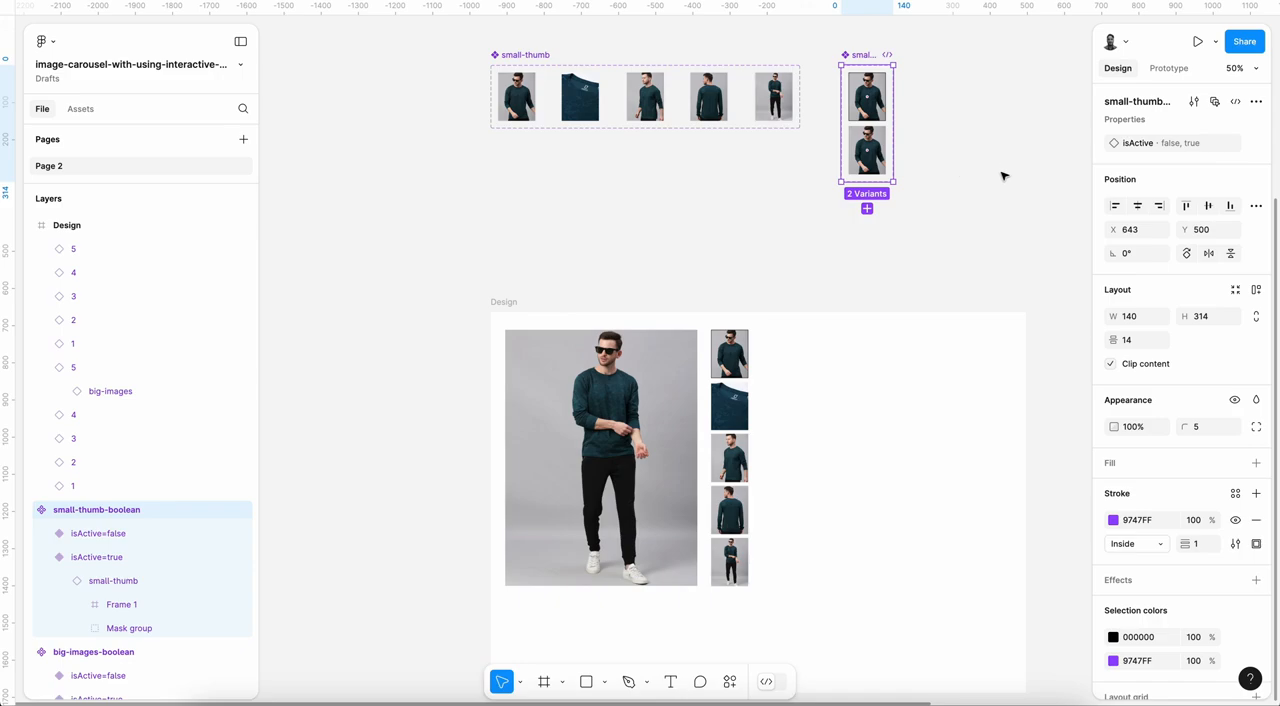
Step: Move the value true above false in the isActive property of the small-thumb-boolean component set
left_click(1236, 144)
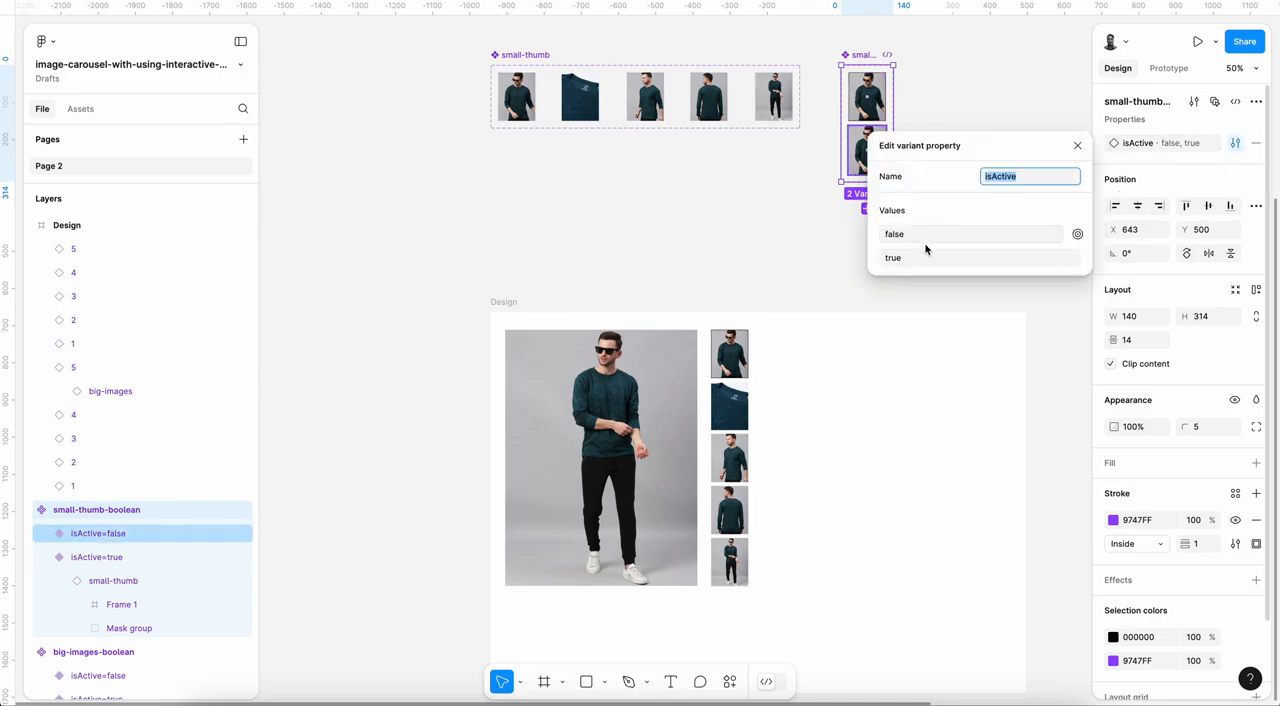
left_click_drag(870, 257, 870, 234)
left_click(777, 263)
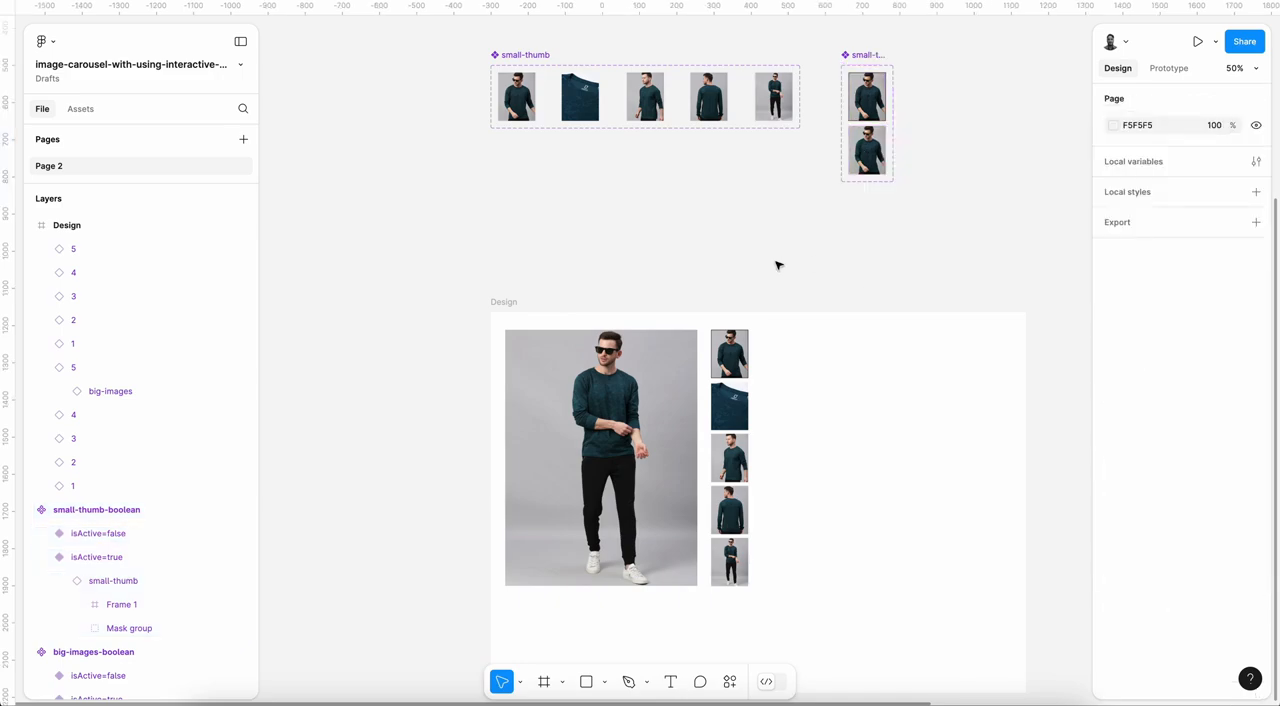
Step: Move the value true above false in the isActive property of the big-images-boolean component set
scroll(777, 263, "up", 5)
scroll(760, 220, "right", 10)
left_click(710, 88)
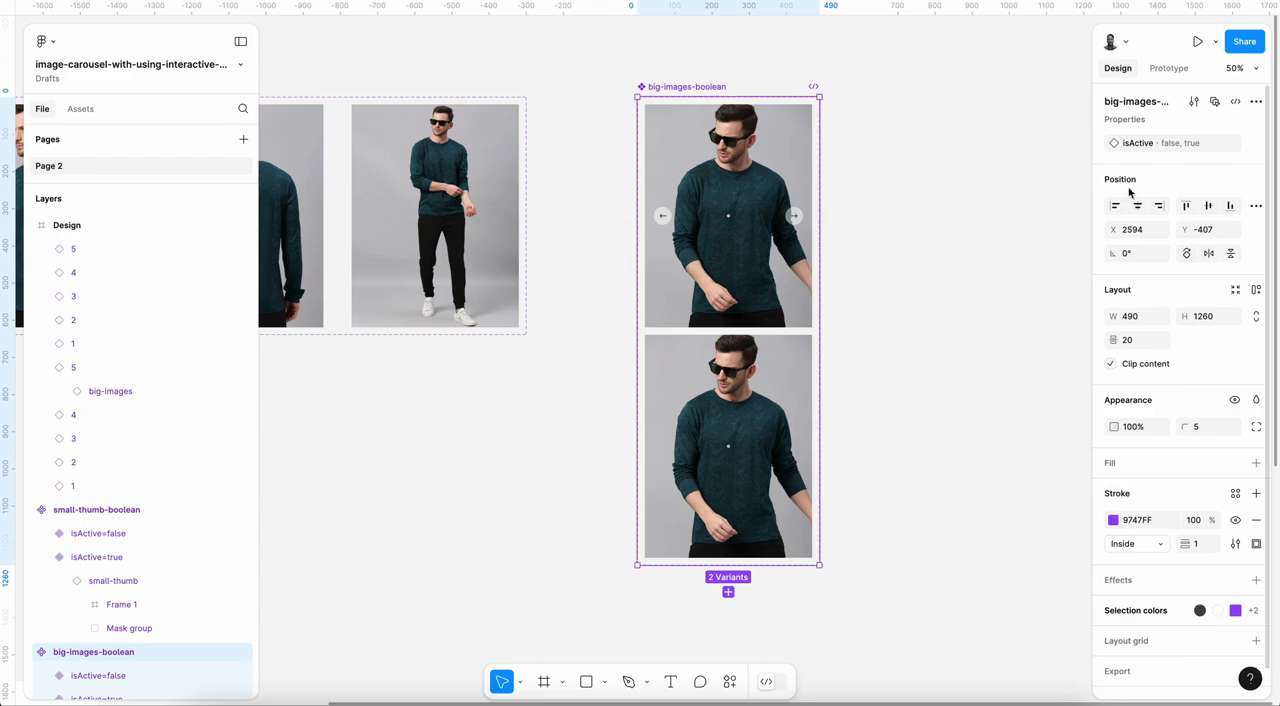
left_click(1235, 146)
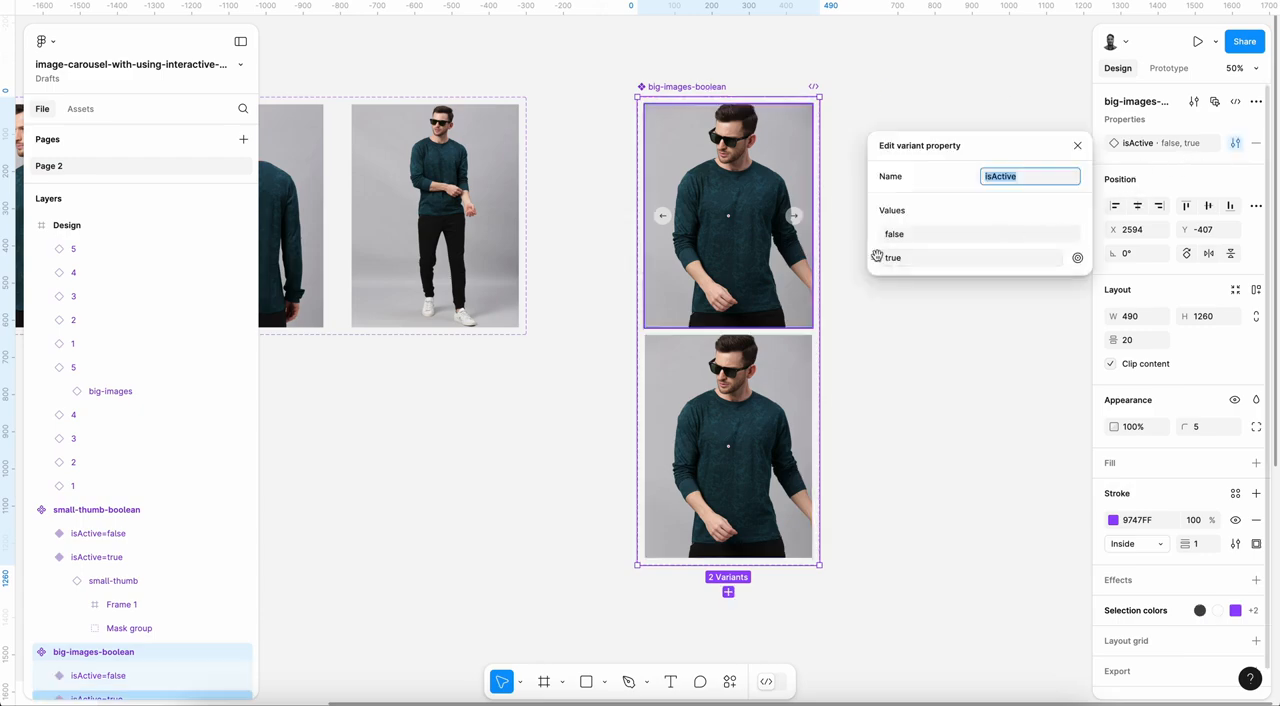
left_click_drag(876, 257, 875, 233)
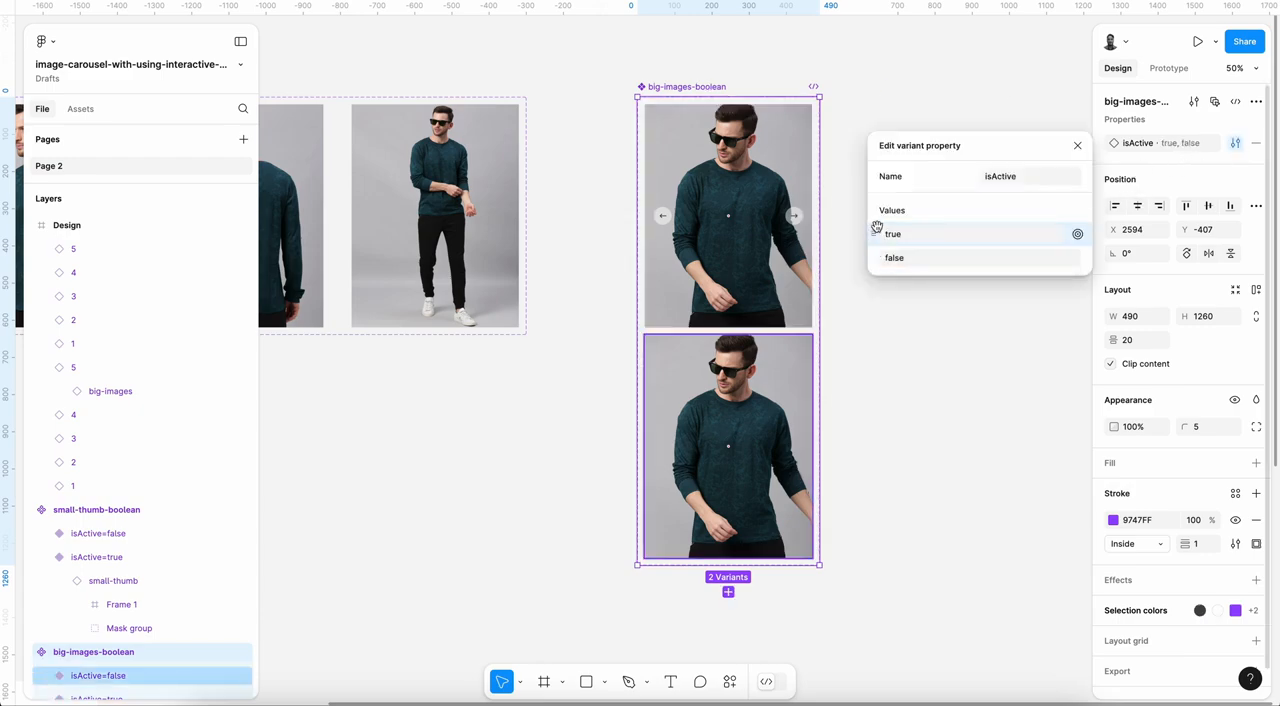
left_click(1077, 146)
left_click(926, 418)
scroll(926, 418, "down", 5)
scroll(926, 418, "left", 5)
scroll(926, 418, "up", 2)
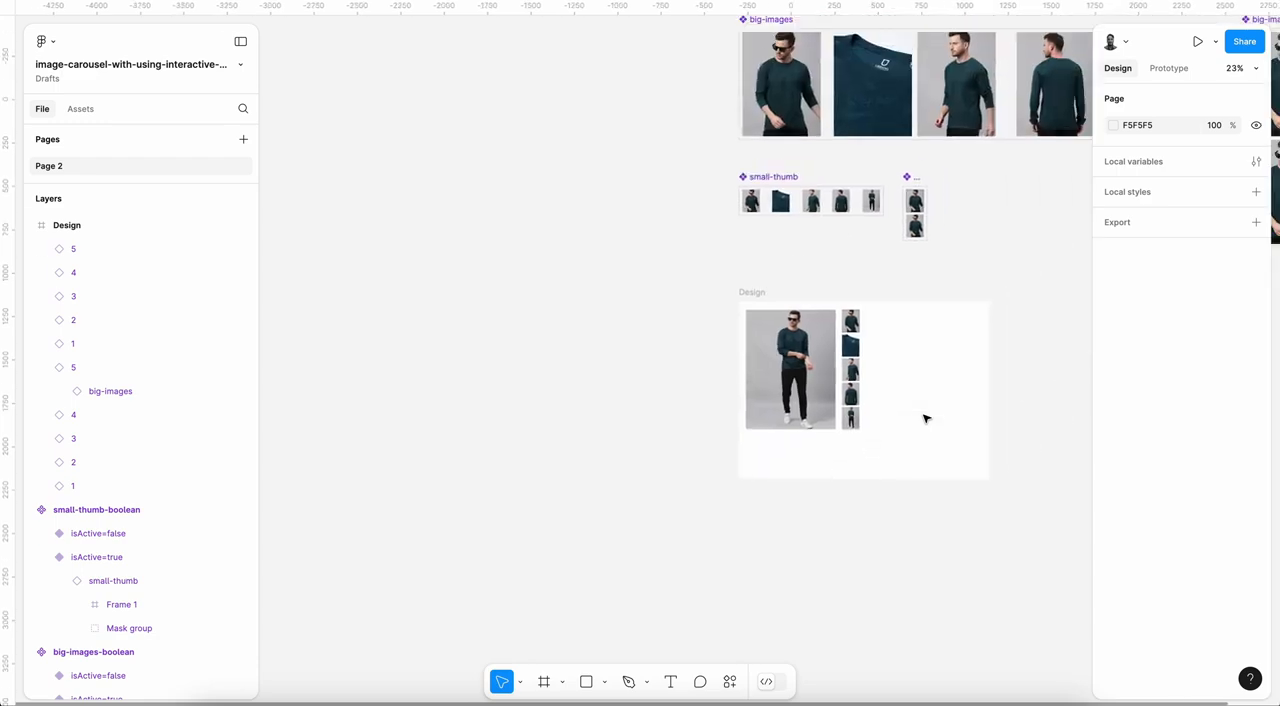
scroll(925, 418, "up", 1)
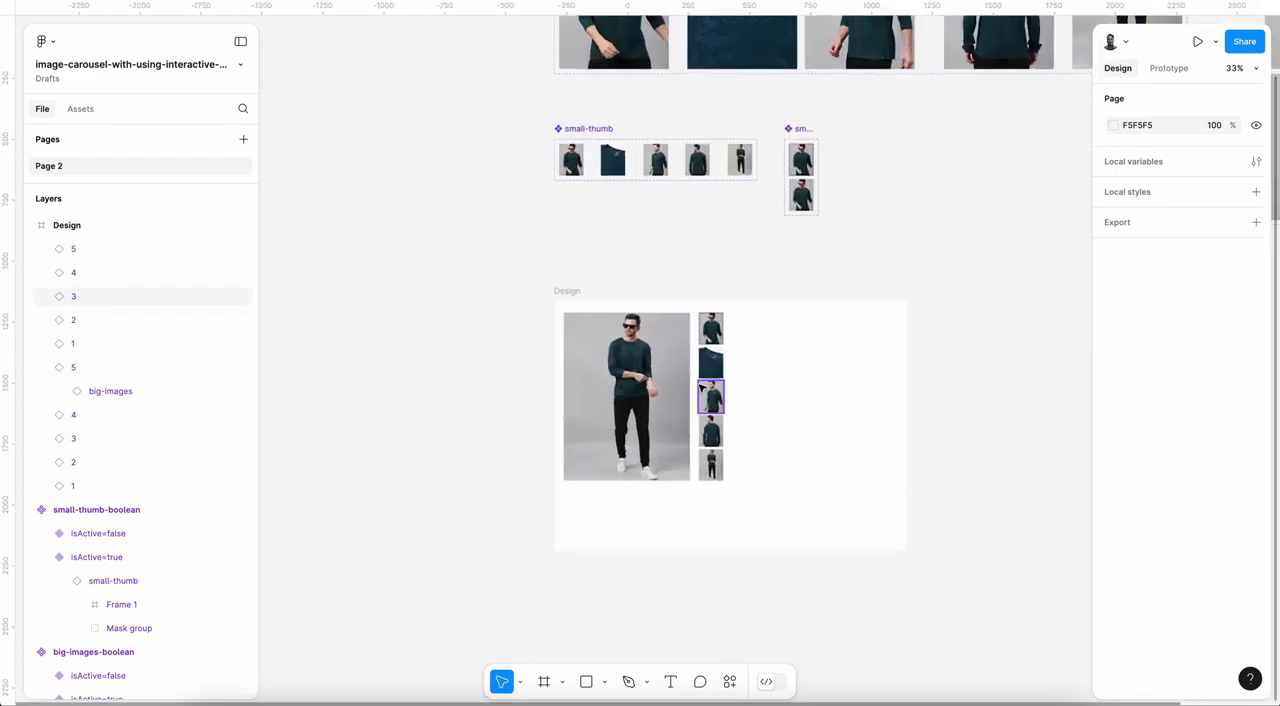
scroll(703, 390, "up", 3)
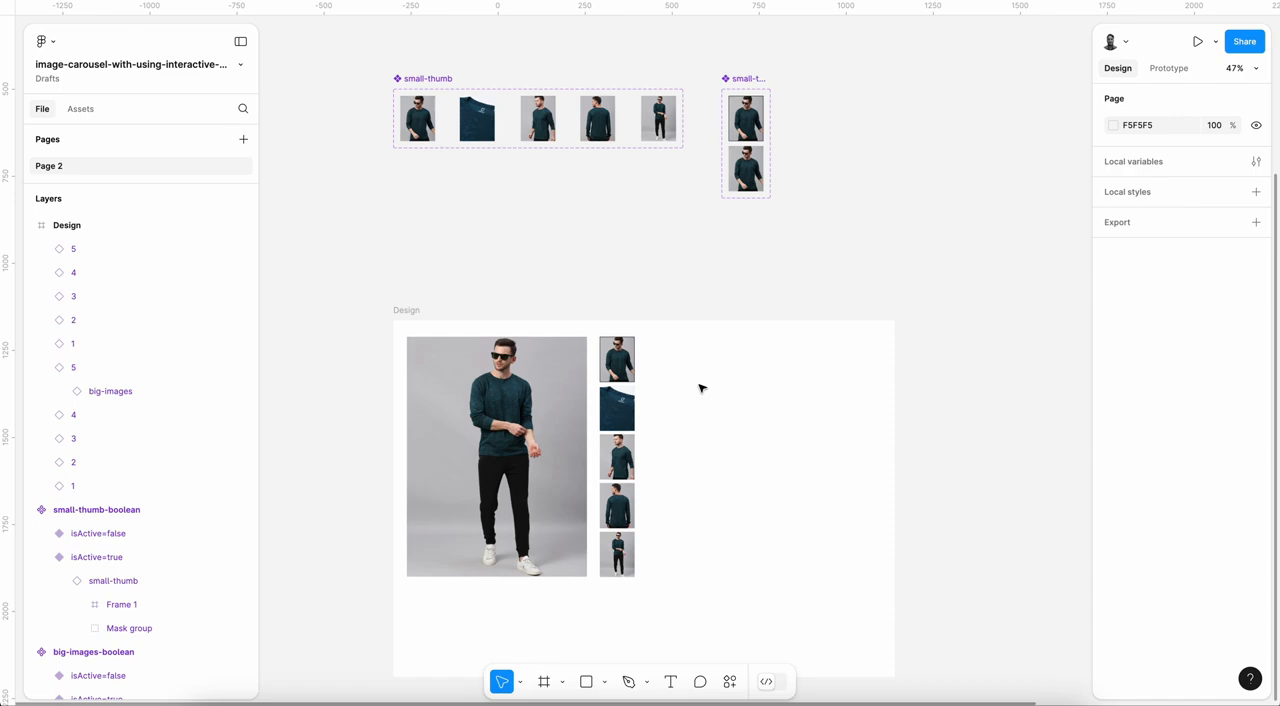
scroll(668, 312, "down", 2)
scroll(668, 312, "left", 1)
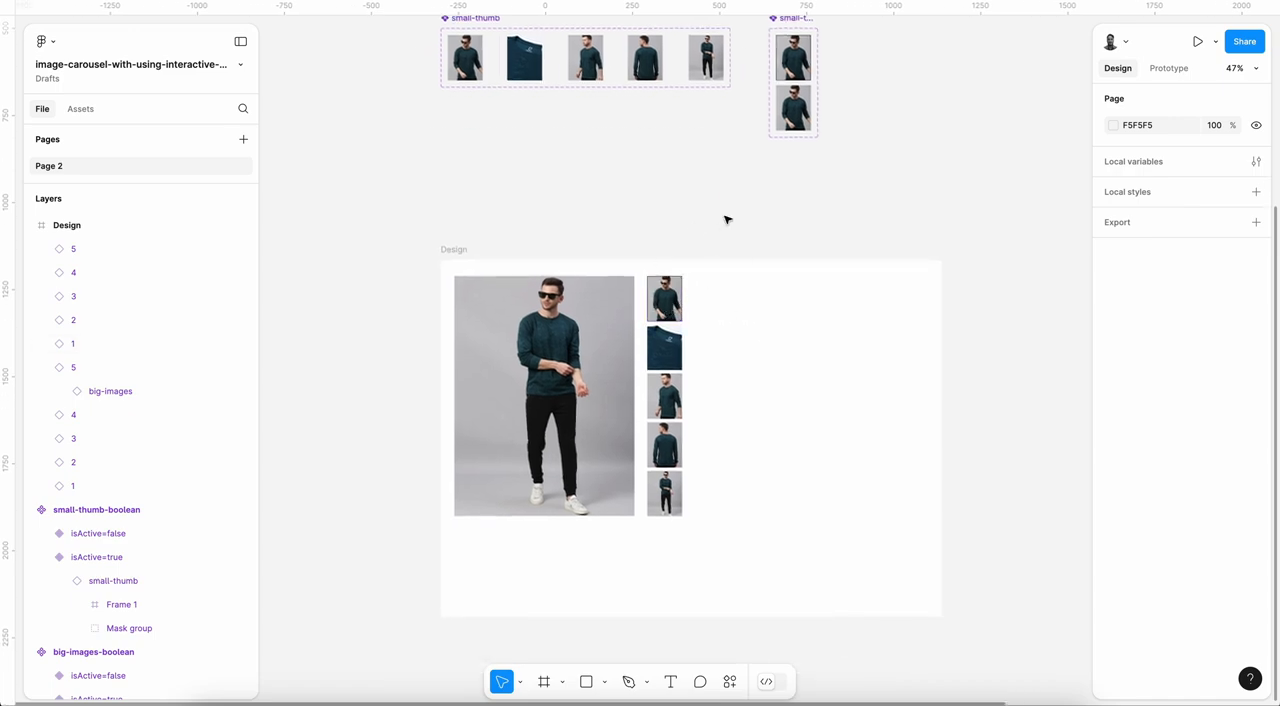
scroll(726, 219, "down", 5)
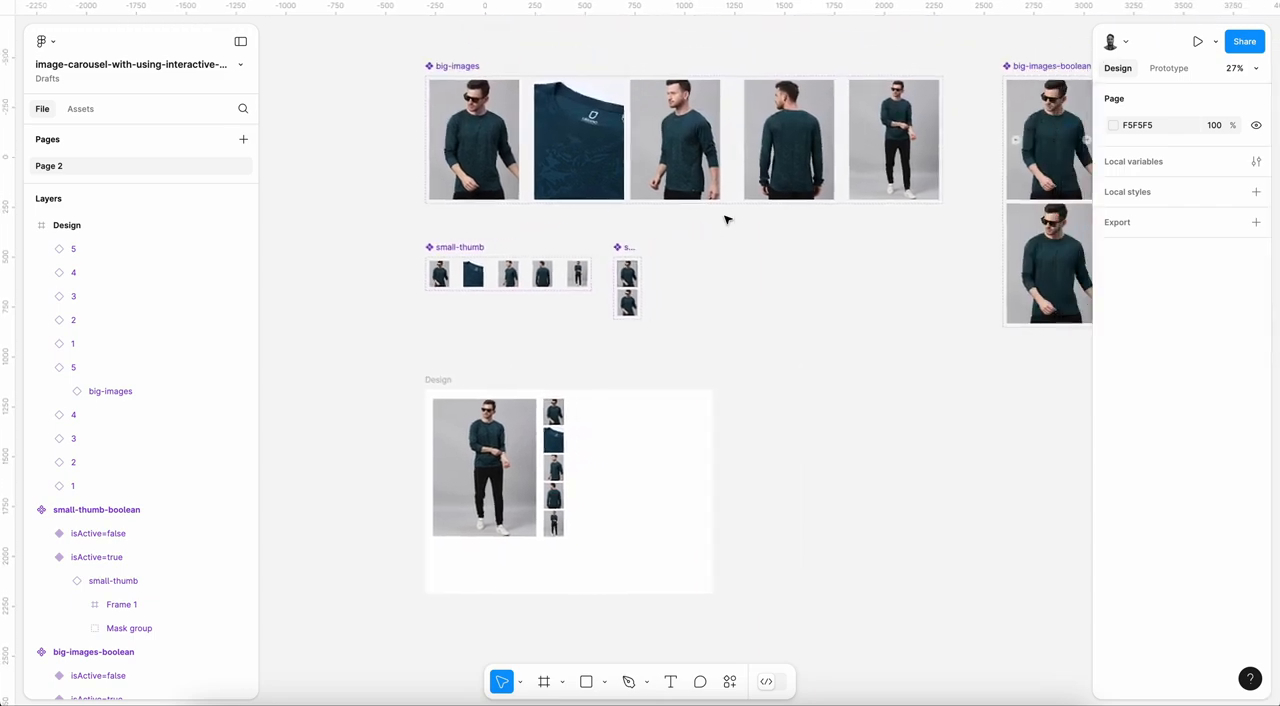
scroll(727, 219, "down", 1)
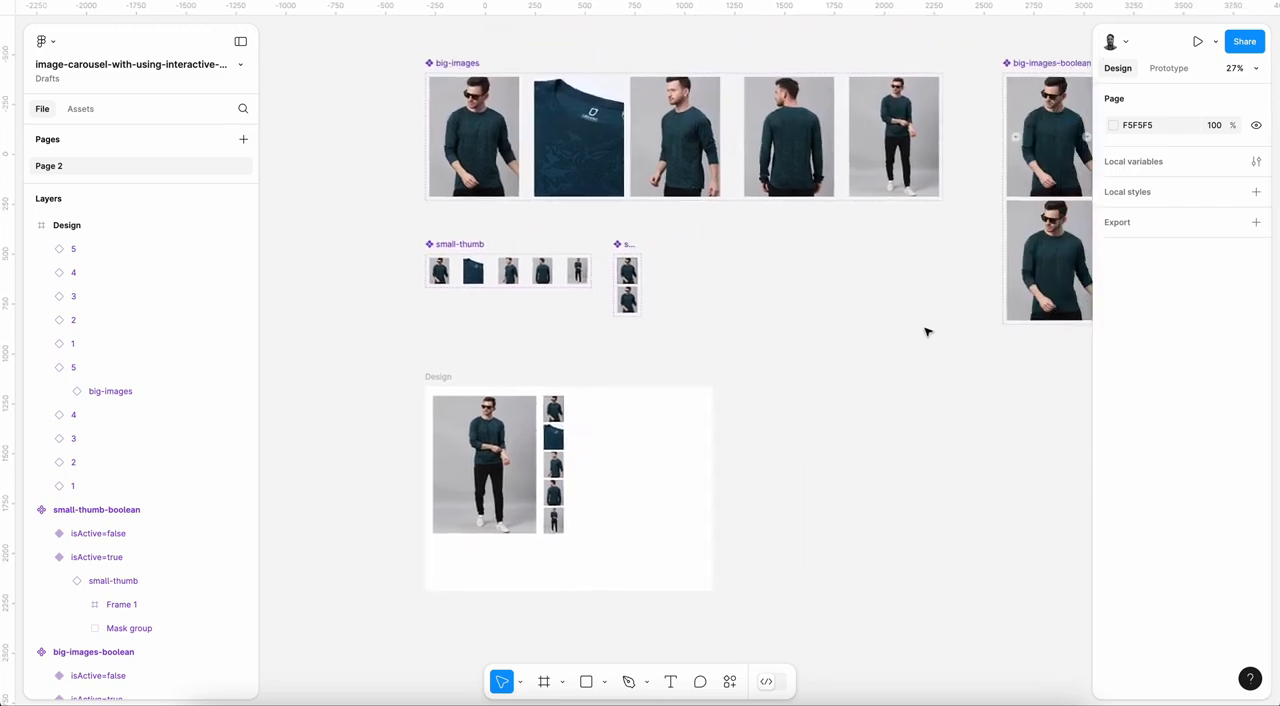
scroll(926, 332, "down", 1)
scroll(926, 332, "left", 1)
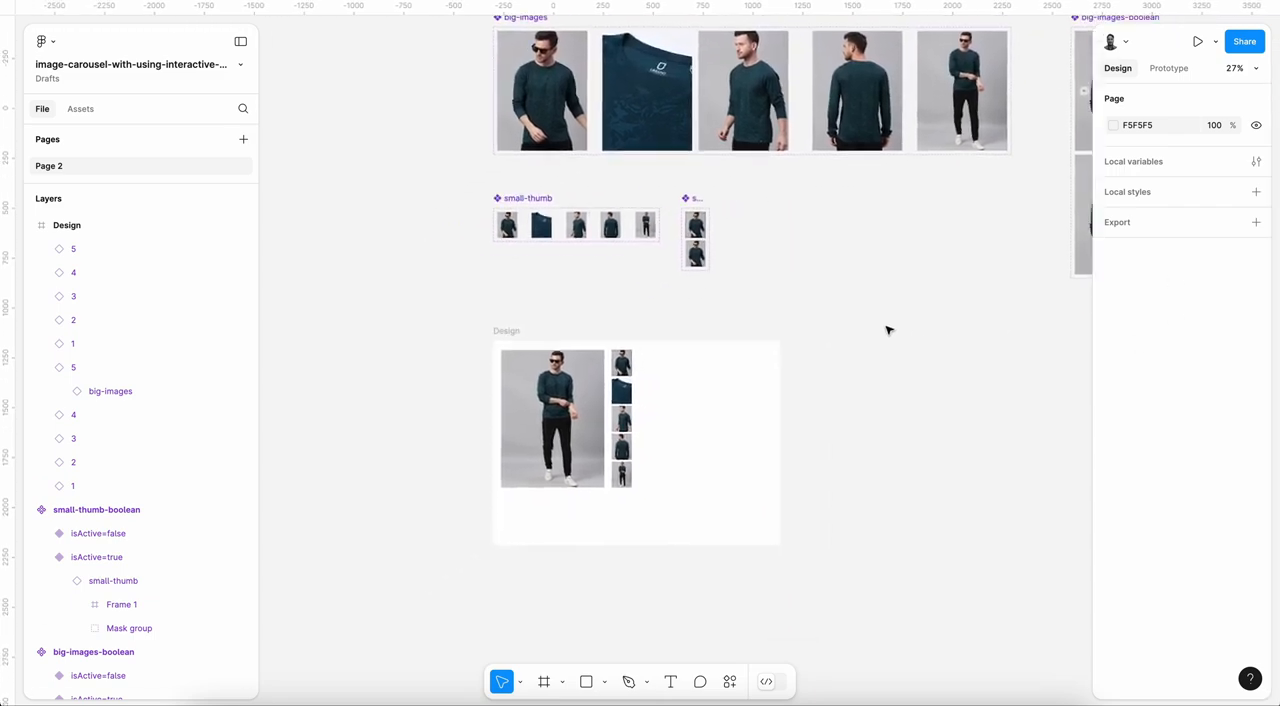
Step: Create a local boolean variable named 1 in a big-images-boolean group
left_click(1256, 162)
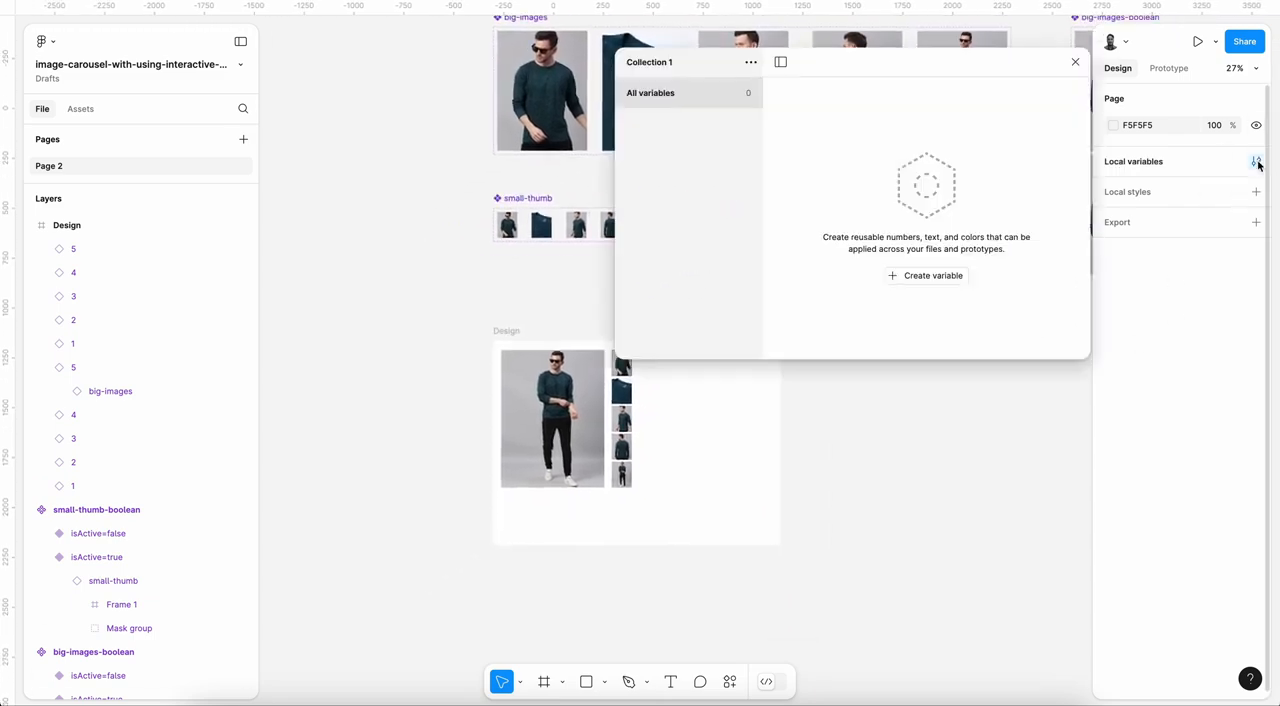
left_click(928, 276)
left_click(921, 359)
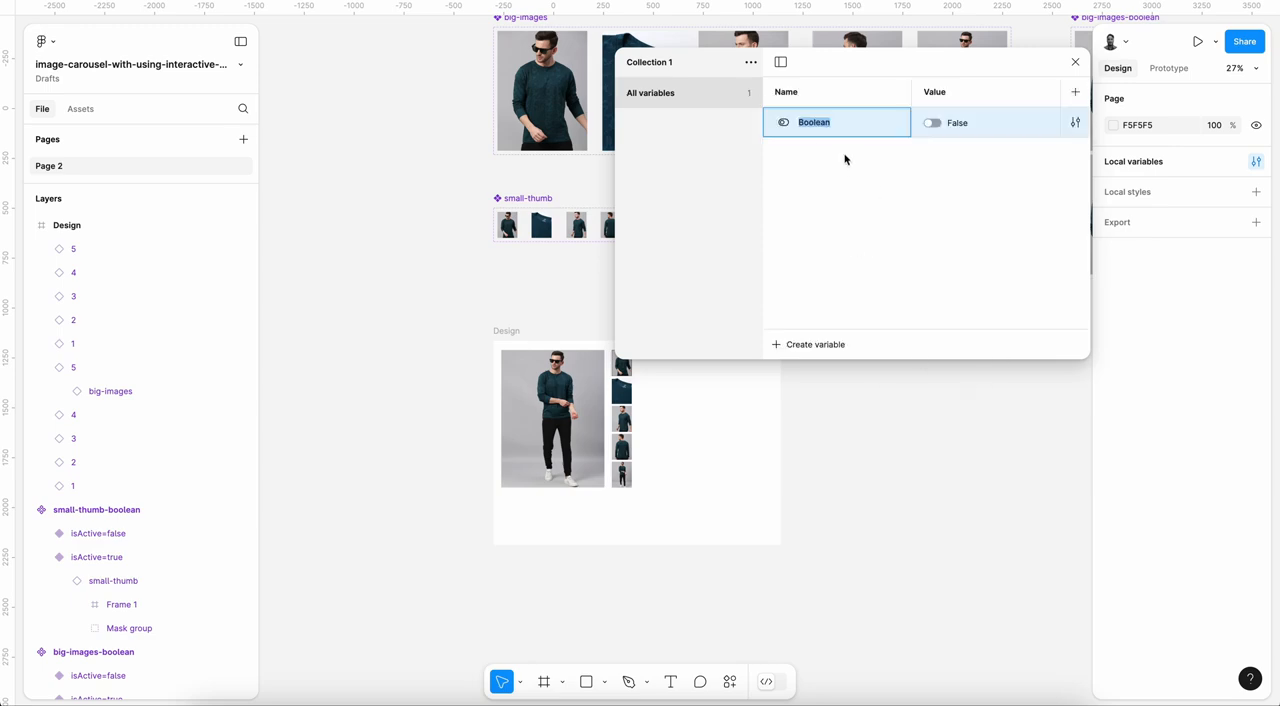
key("Left")
type("big-image")
type("1")
key("Return")
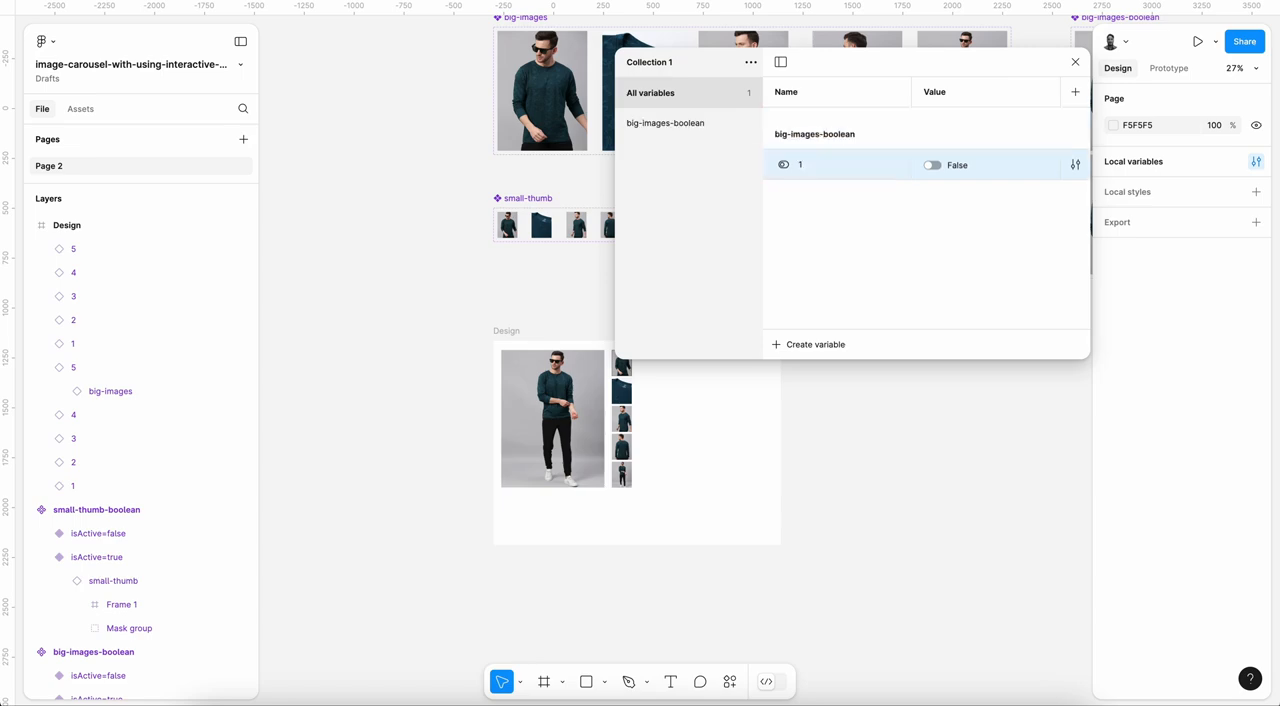
Step: Duplicate the variable as 2, 3, 4 and 5 in the big-images-boolean group, and set variable 1 to True
key("ctrl+d")
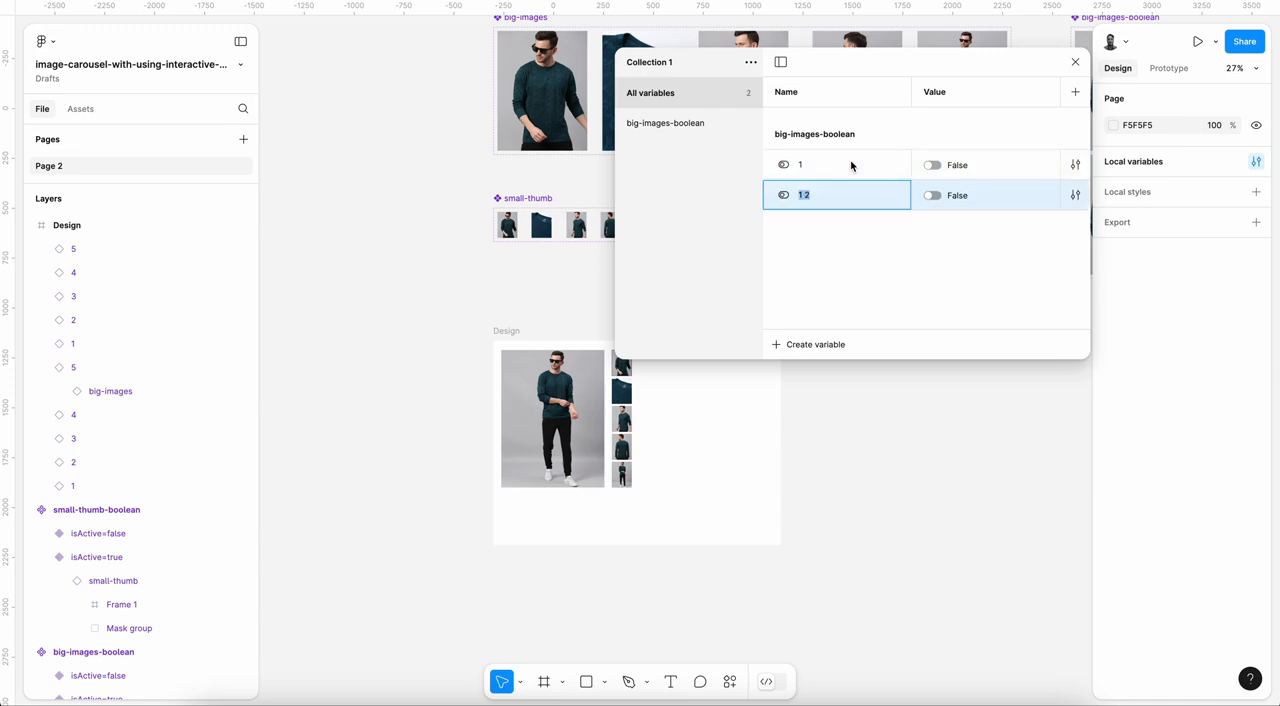
type("2")
key("Return")
key("ctrl+d")
type("3")
key("Return")
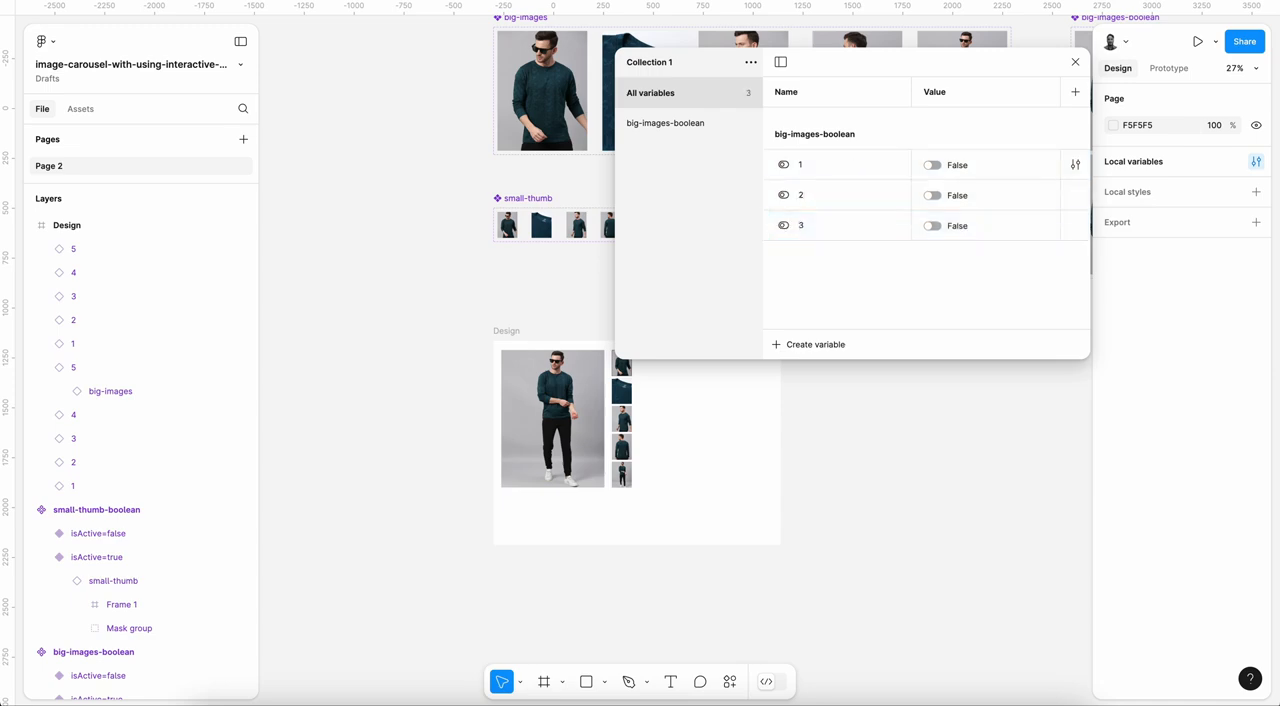
key("ctrl+d")
type("4")
key("Return")
key("ctrl+d")
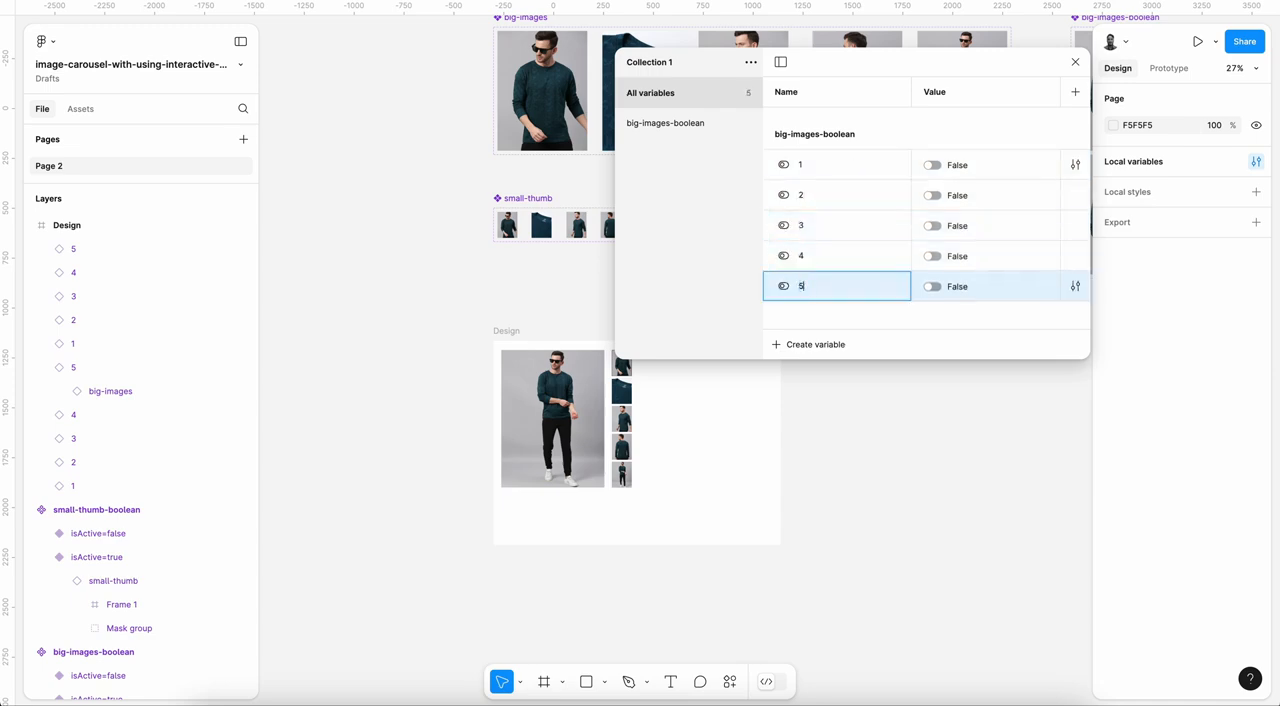
left_click(935, 165)
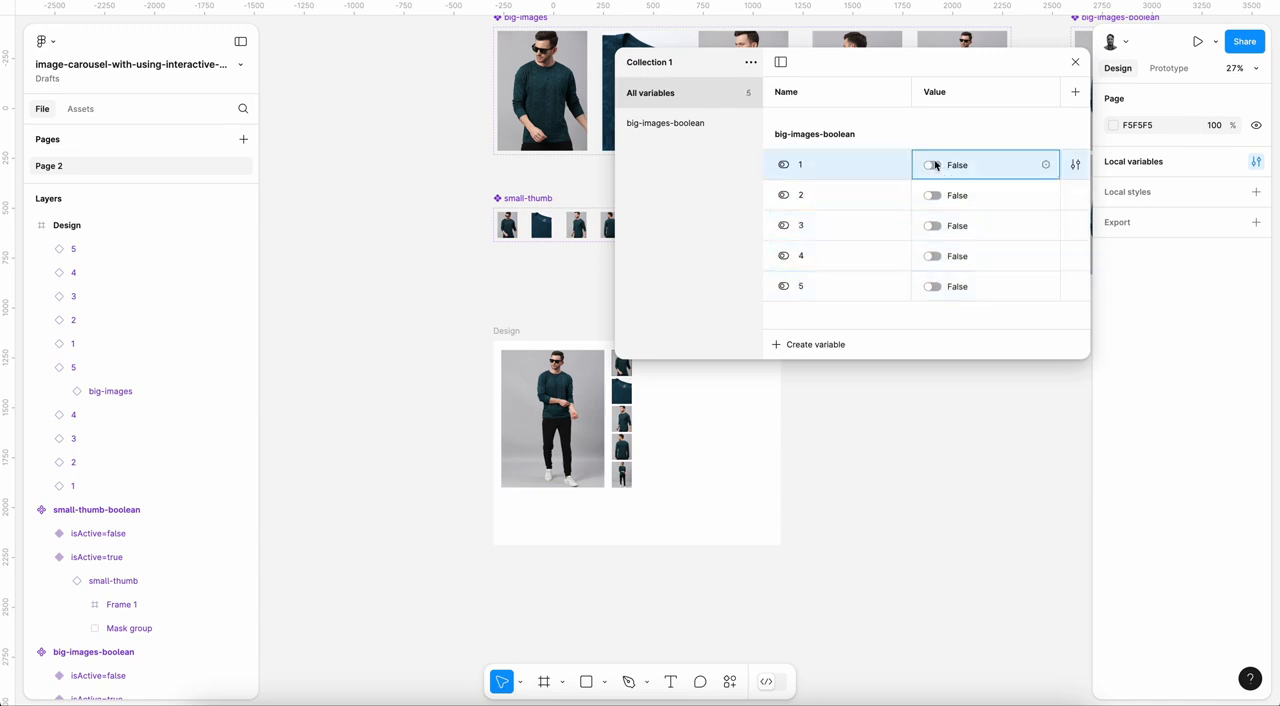
left_click(1075, 63)
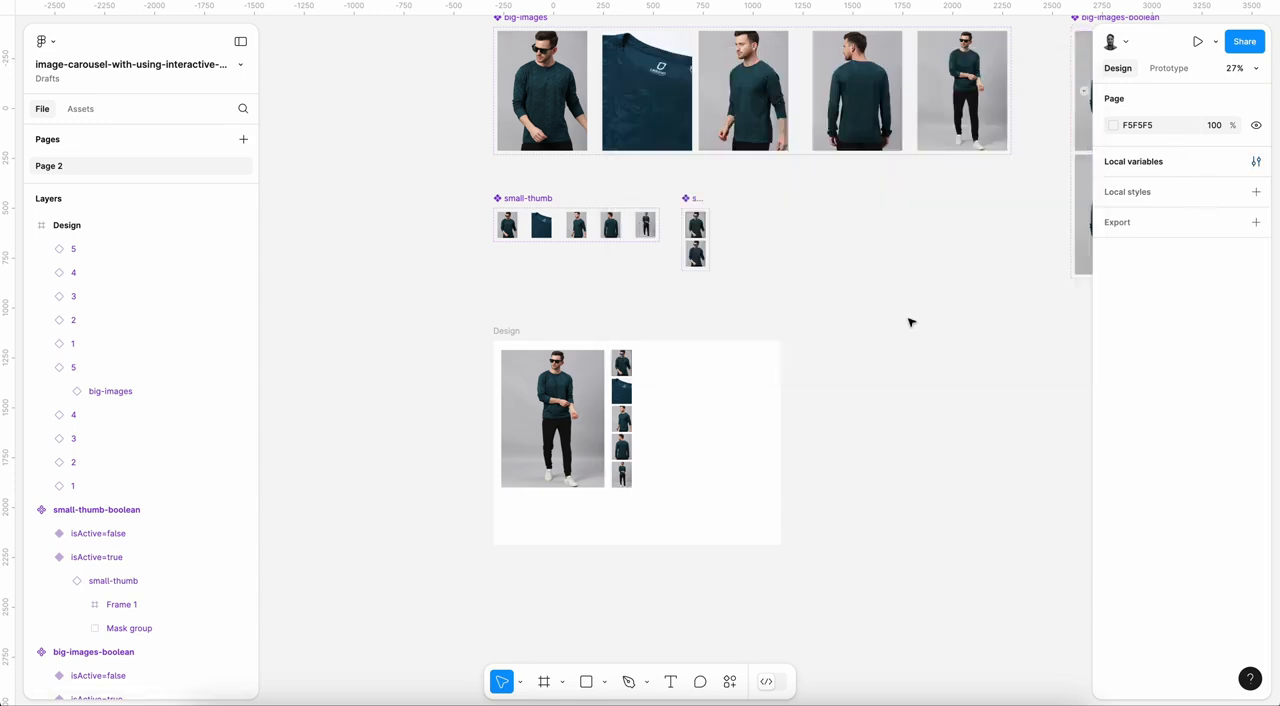
Step: Duplicate the big-images-boolean variable group and rename the copy as small-thumb-boolean
left_click(1256, 163)
left_click(700, 123)
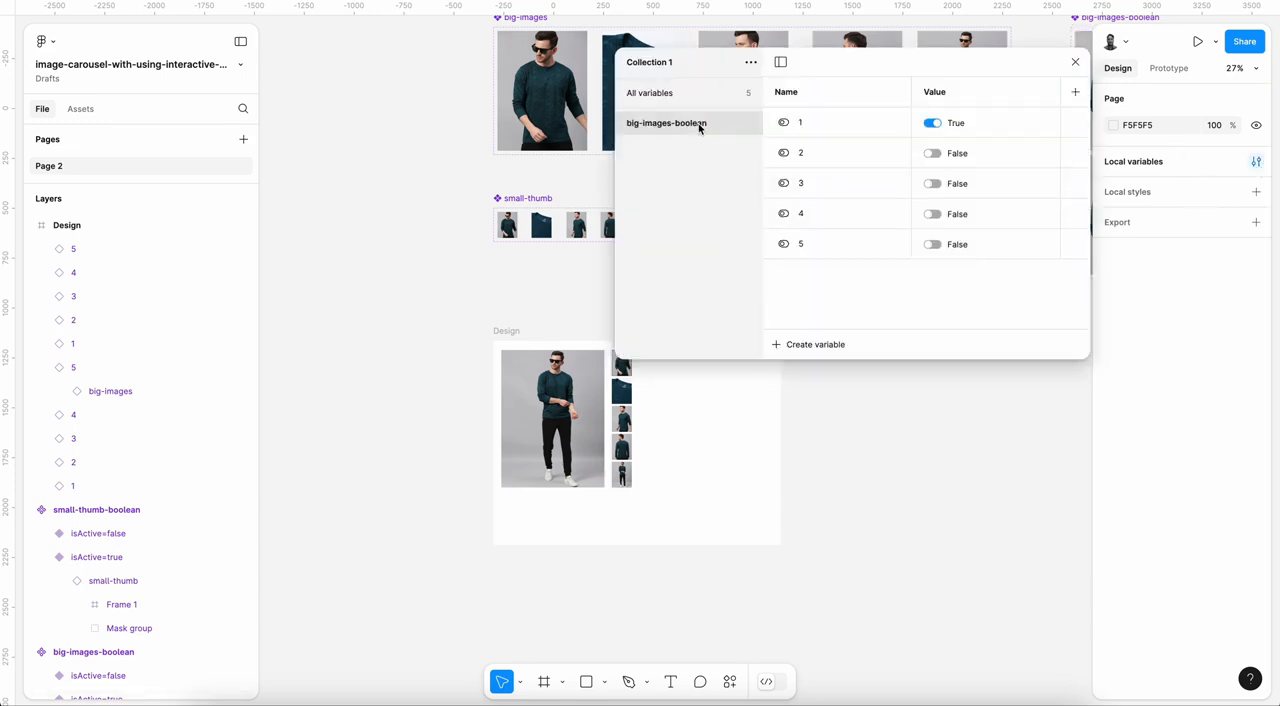
right_click(698, 123)
left_click(740, 153)
double_click(642, 147)
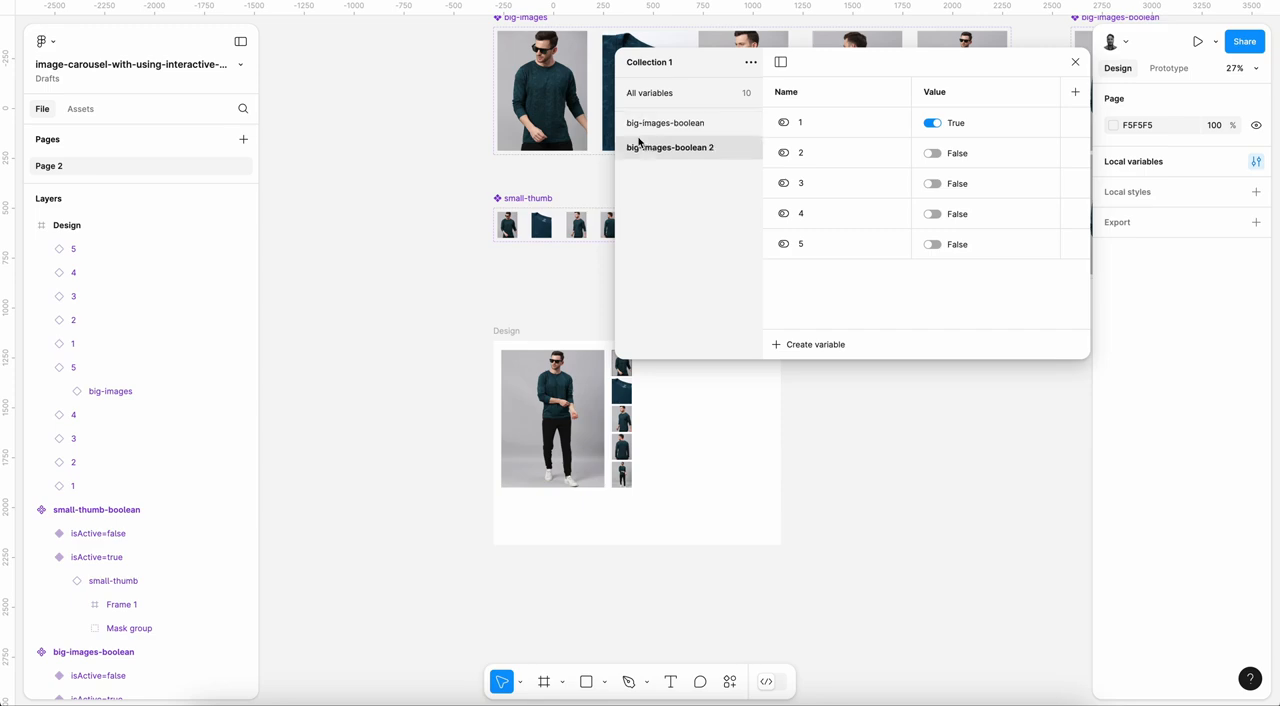
left_click(628, 147)
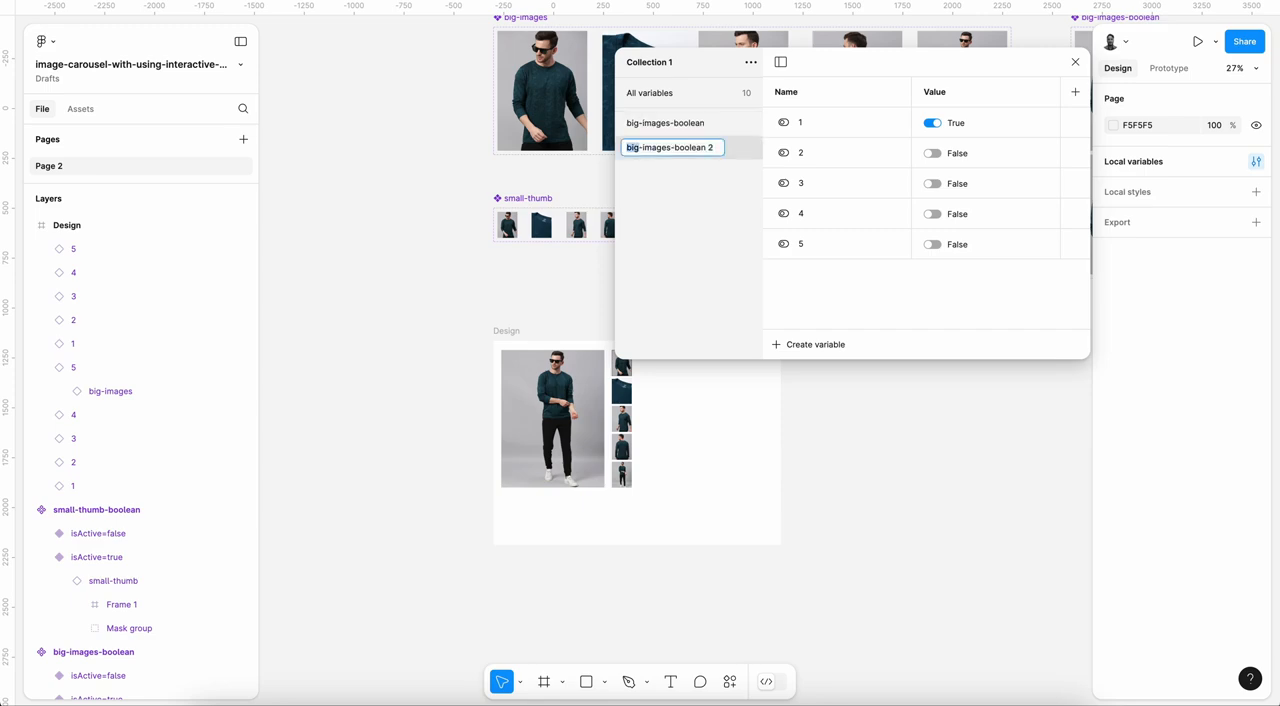
type("small")
double_click(664, 147)
type("thumb")
key("Return")
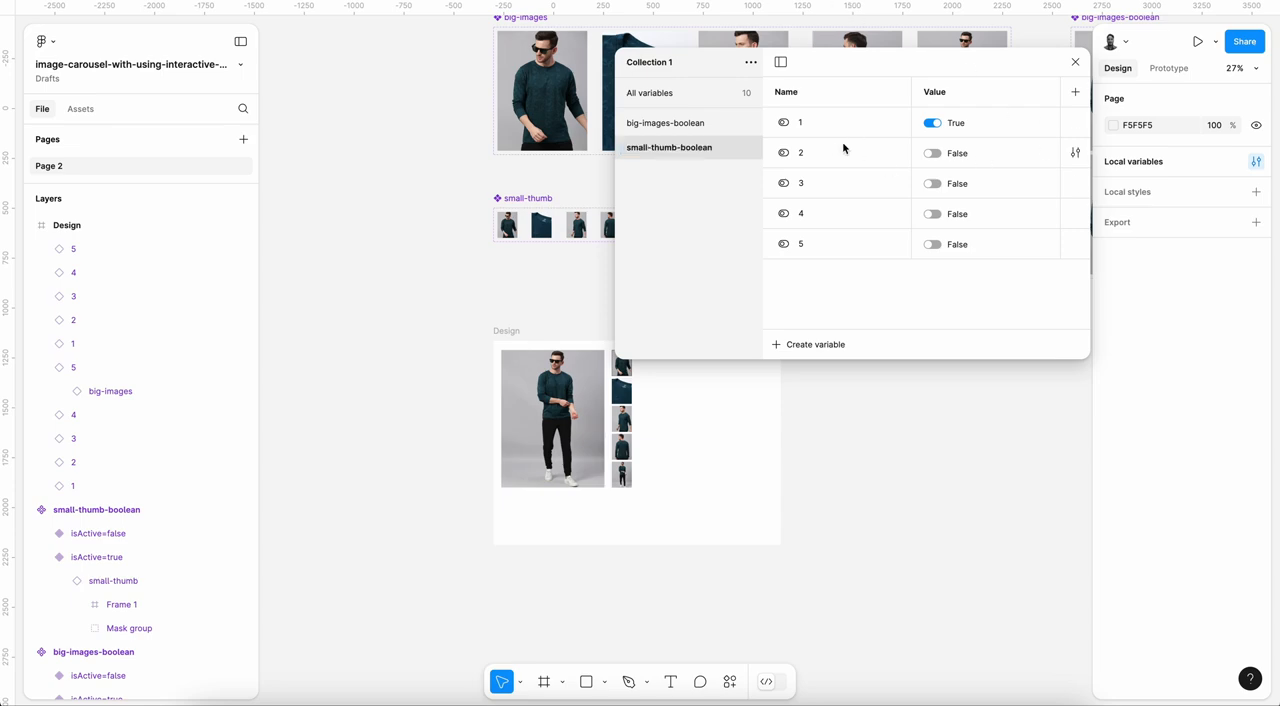
left_click(1076, 66)
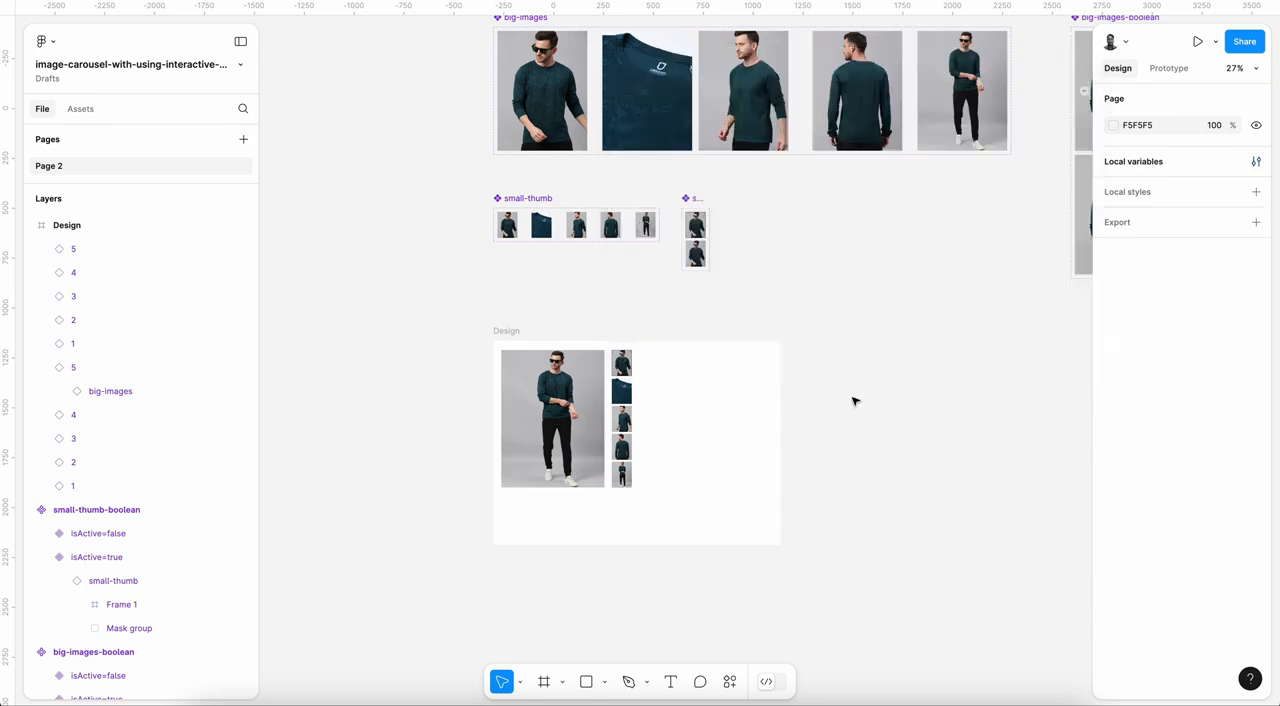
Step: Bind the isActive property of thumbnail 1 in the Design frame to variable 1 of small-thumb-boolean
scroll(769, 420, "up", 5)
scroll(703, 420, "down", 3)
scroll(708, 424, "up", 2)
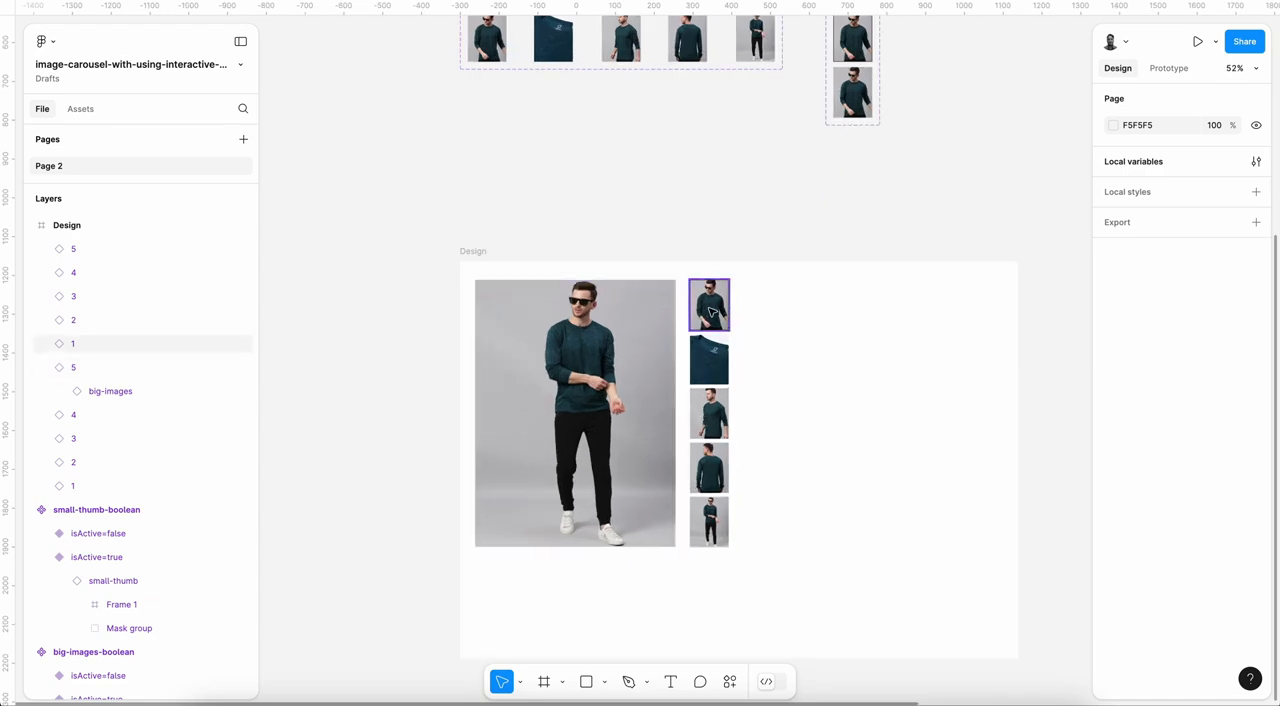
left_click(709, 305)
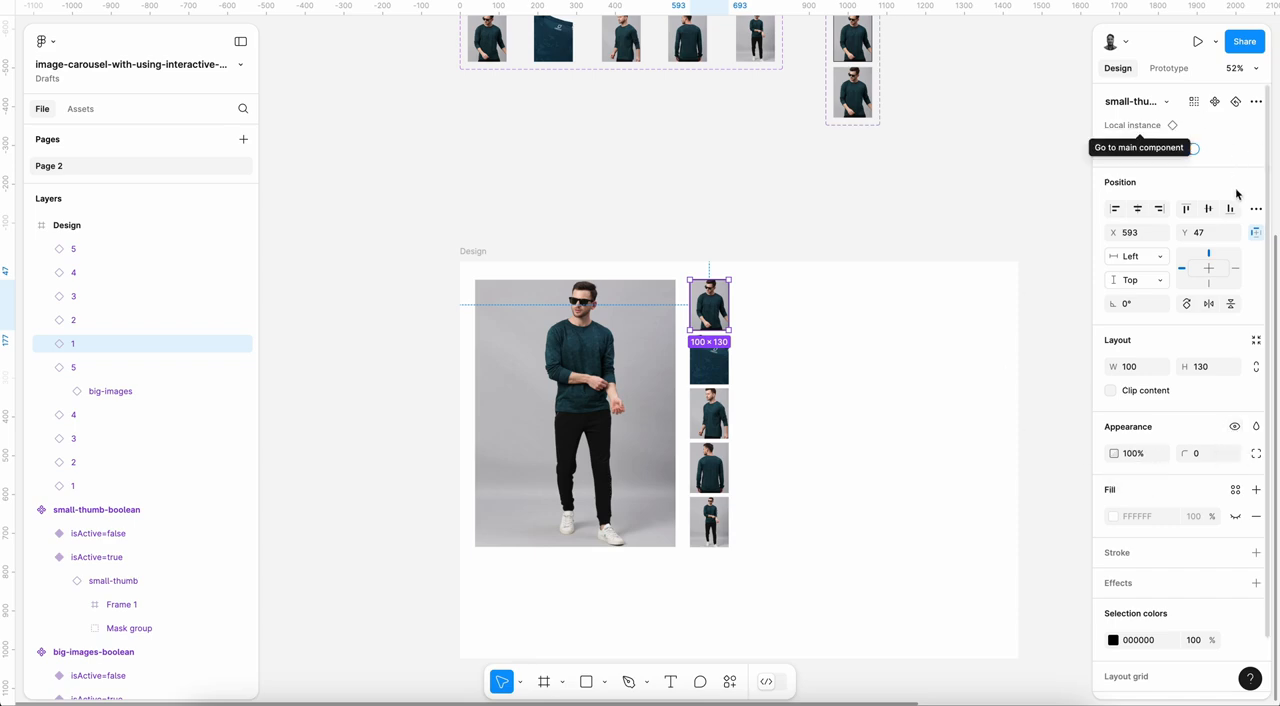
mouse_move(1258, 154)
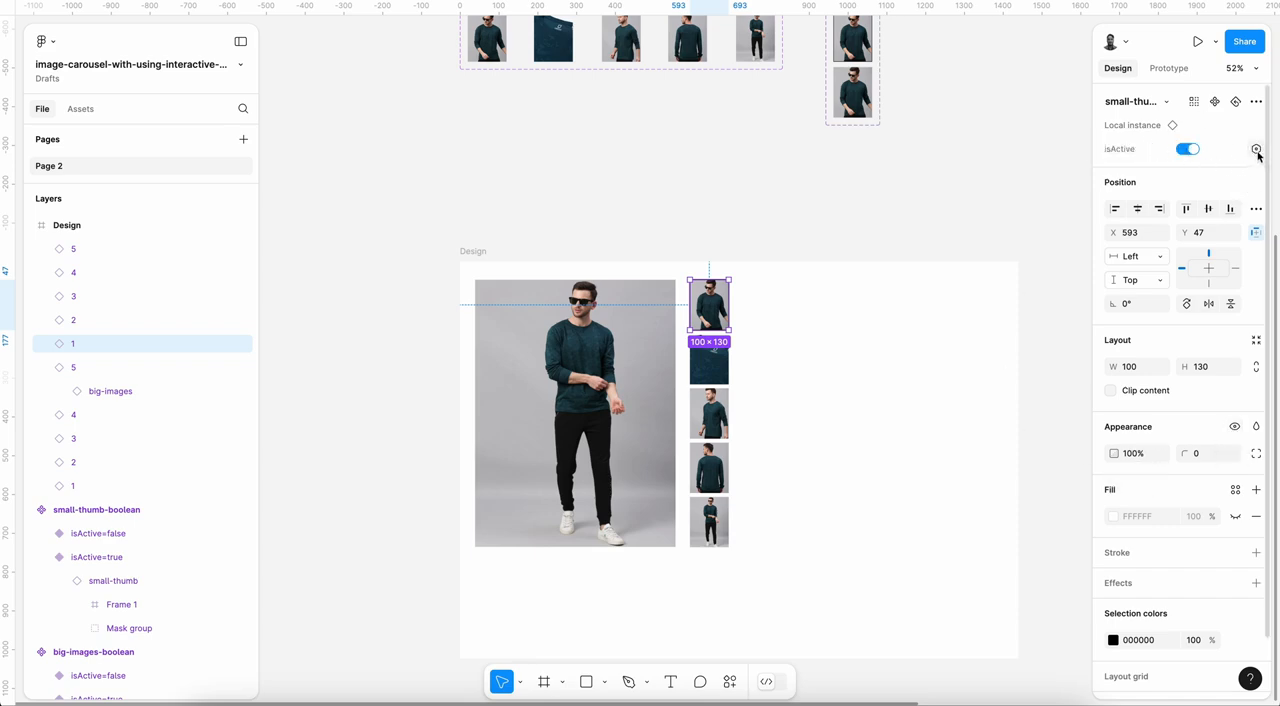
left_click(1256, 150)
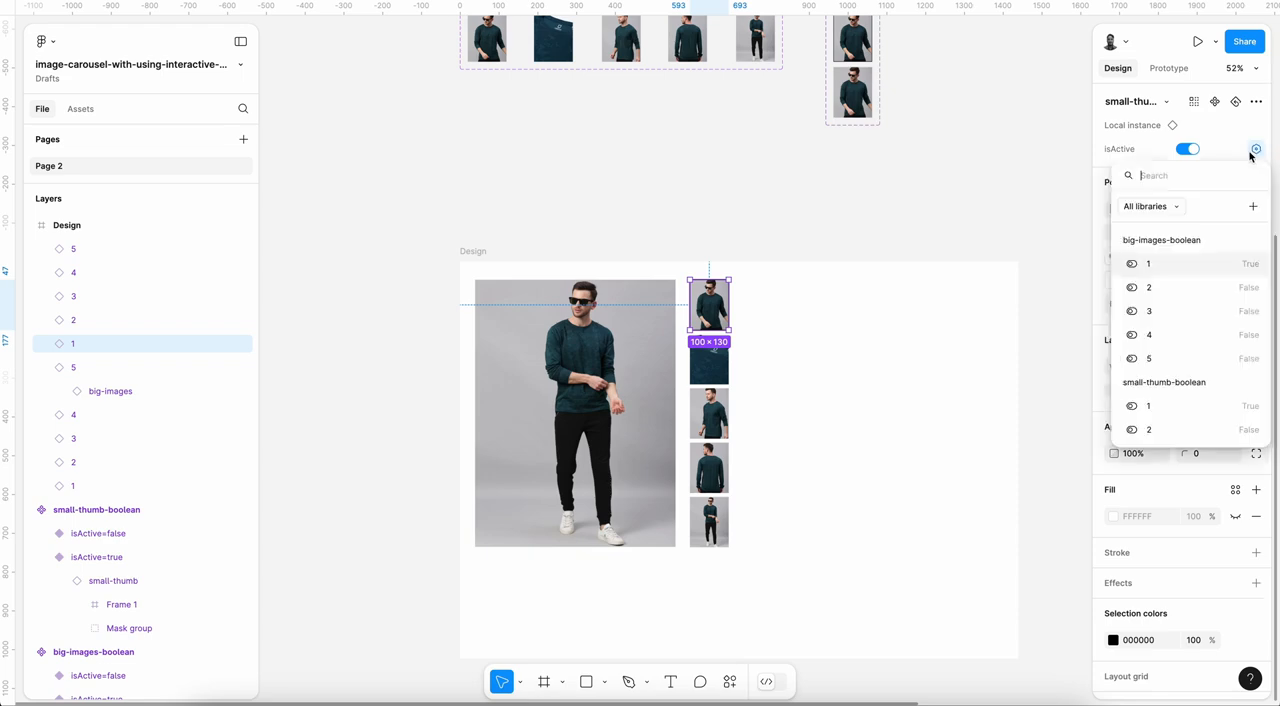
scroll(1160, 370, "down", 1)
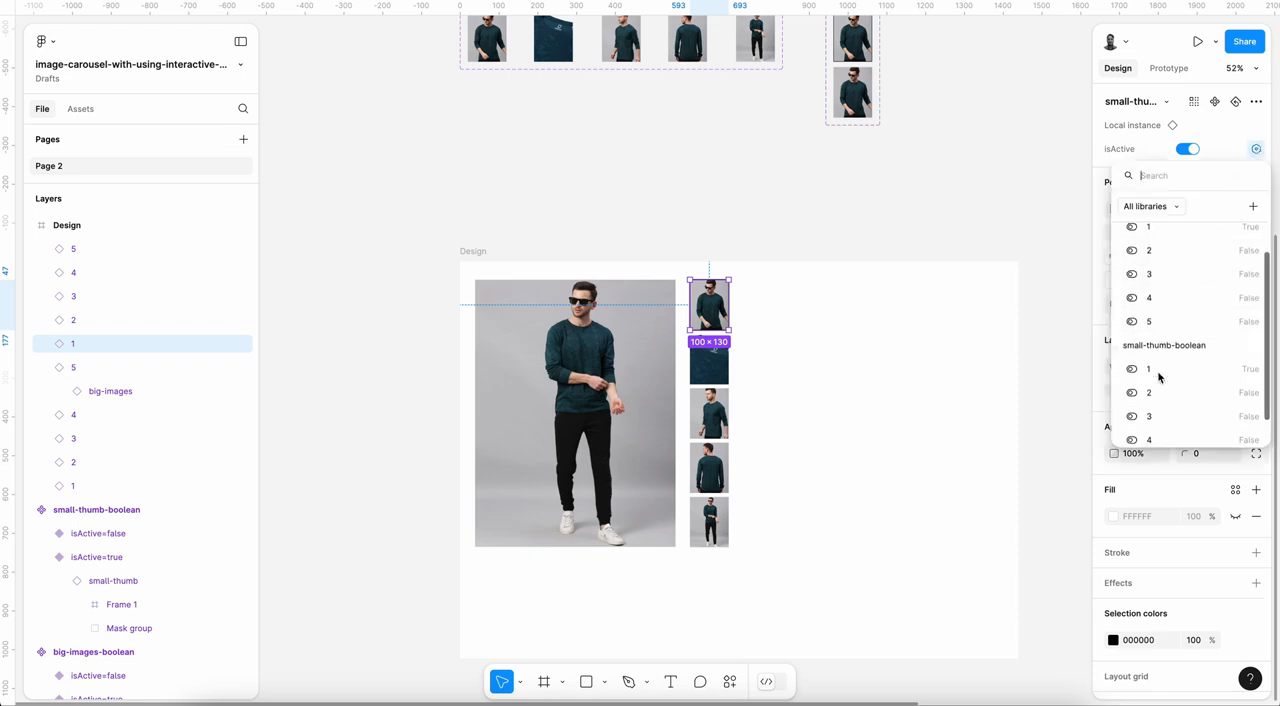
left_click(1154, 371)
Step: Bind the isActive property of thumbnail 2 to variable 2 of small-thumb-boolean
left_click(709, 362)
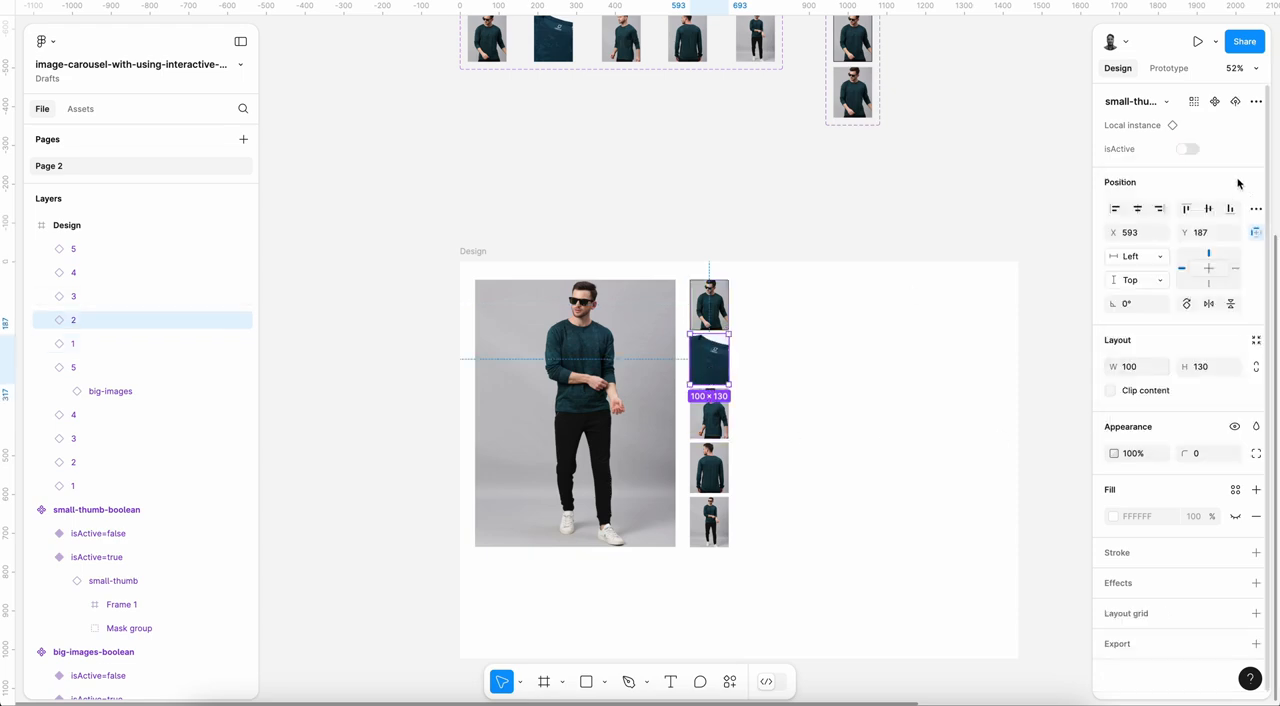
left_click(1256, 149)
scroll(1175, 380, "down", 2)
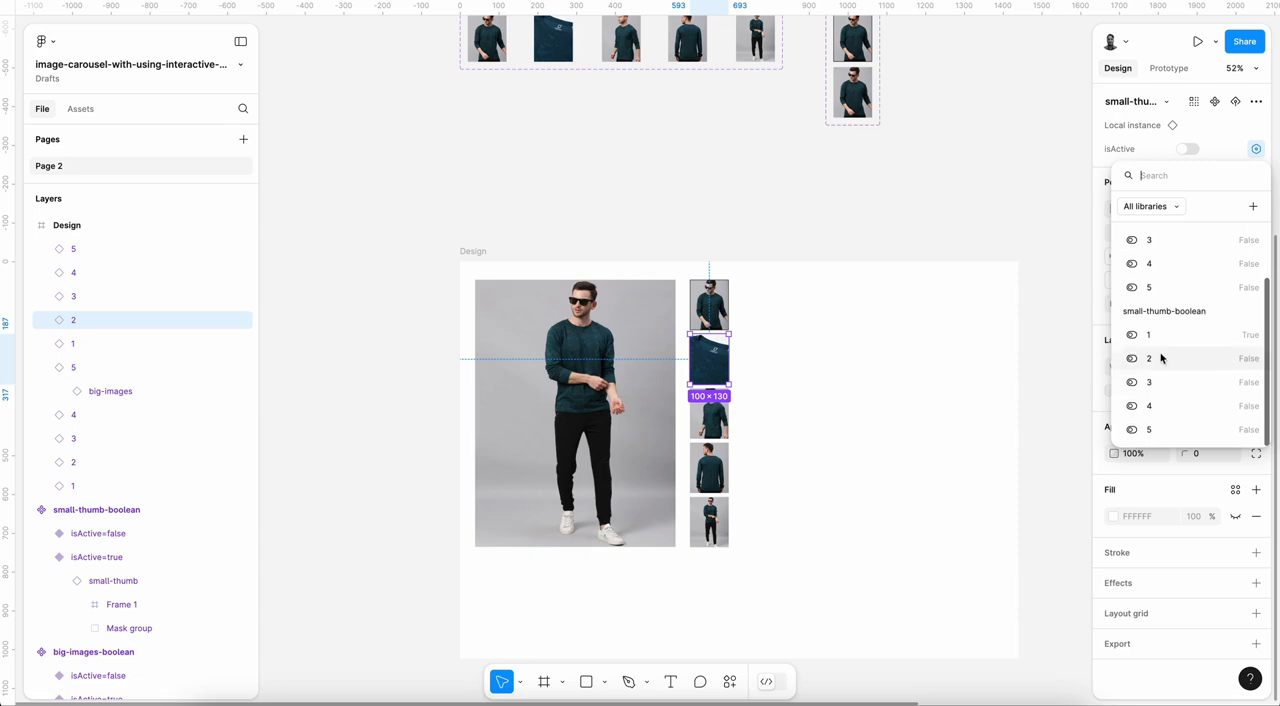
left_click(1160, 357)
Step: Bind the isActive property of thumbnail 3 to variable 3 of small-thumb-boolean
left_click(709, 428)
left_click(1256, 149)
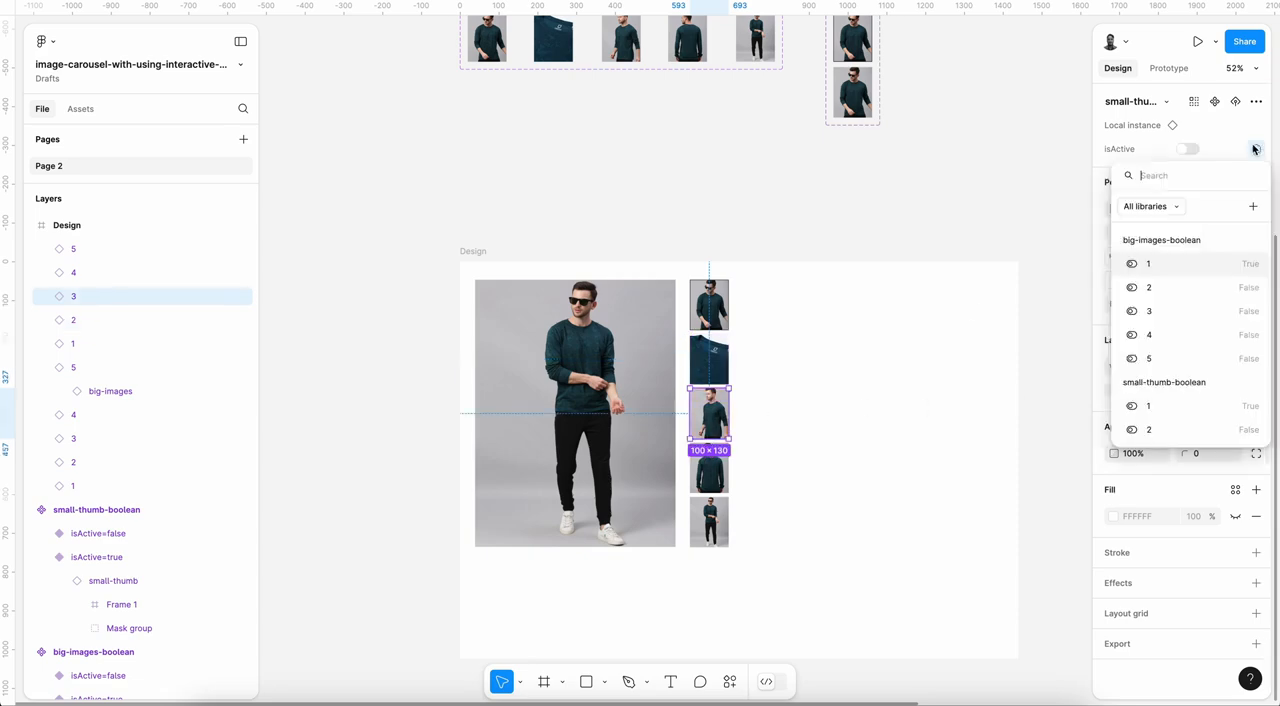
scroll(1197, 389, "down", 2)
left_click(1160, 390)
Step: Bind the isActive property of thumbnail 4 to variable 4 of small-thumb-boolean
left_click(722, 467)
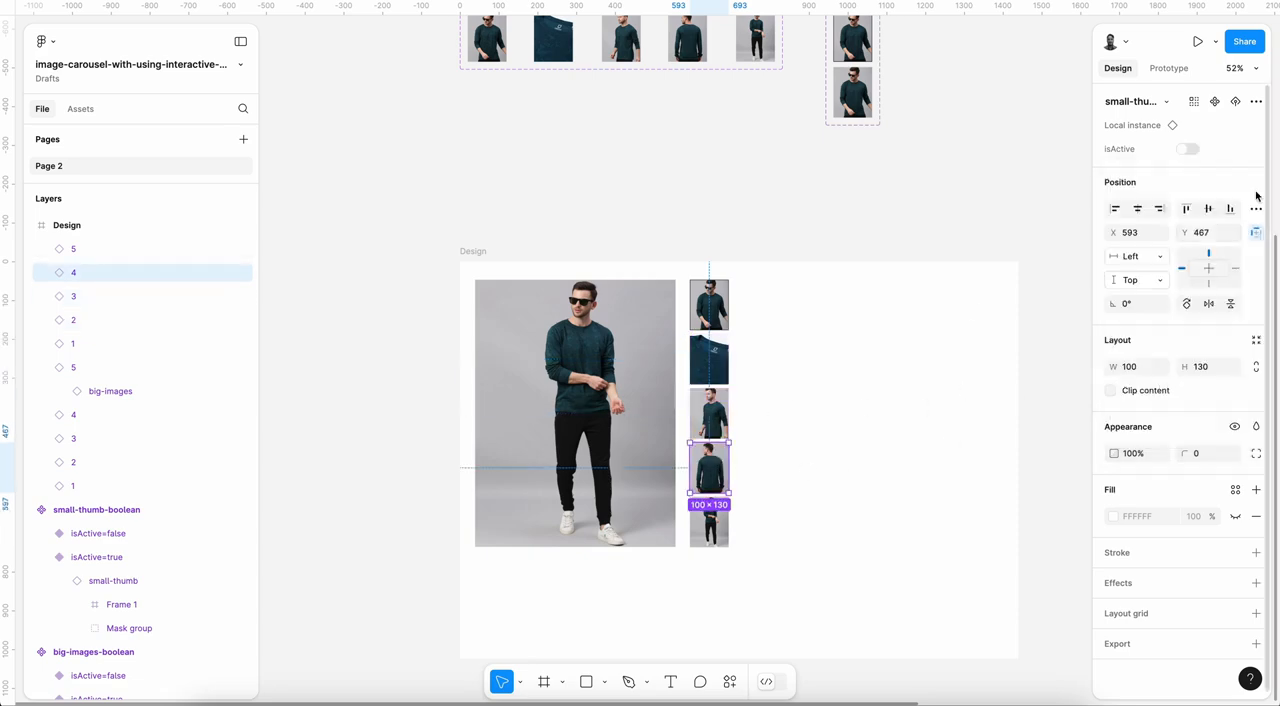
left_click(1256, 149)
scroll(1195, 340, "down", 2)
left_click(1174, 404)
Step: Bind the isActive property of thumbnail 5 to variable 5 of small-thumb-boolean
left_click(722, 530)
left_click(1256, 149)
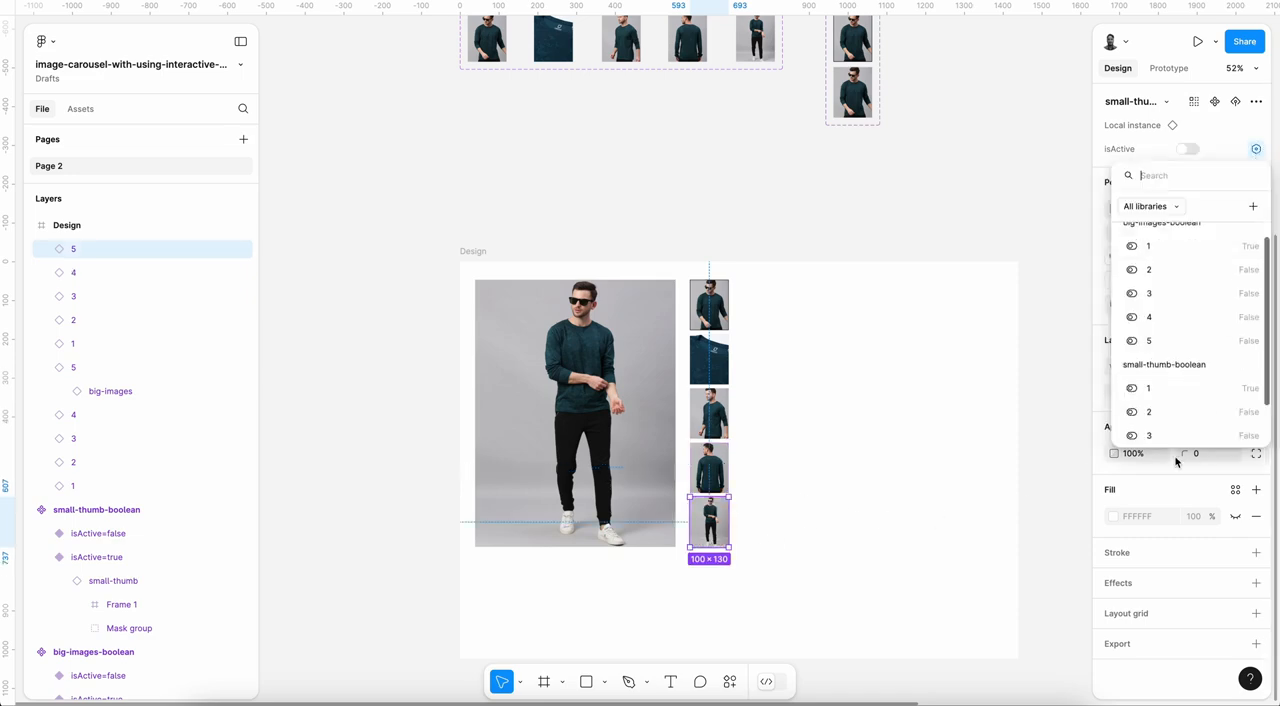
scroll(1176, 440, "down", 2)
left_click(1177, 420)
Step: Send the big-image instance 5 back below big image 1 in the Design frame's layer order
left_click(668, 446)
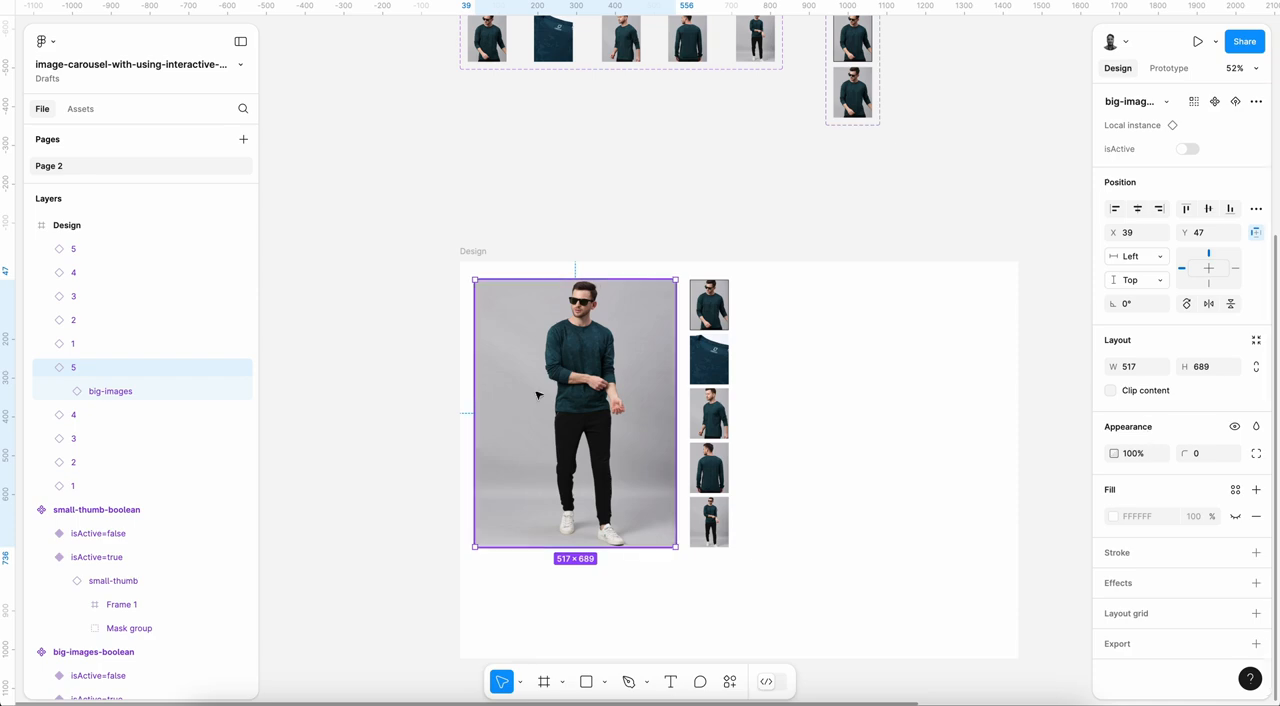
left_click(42, 368)
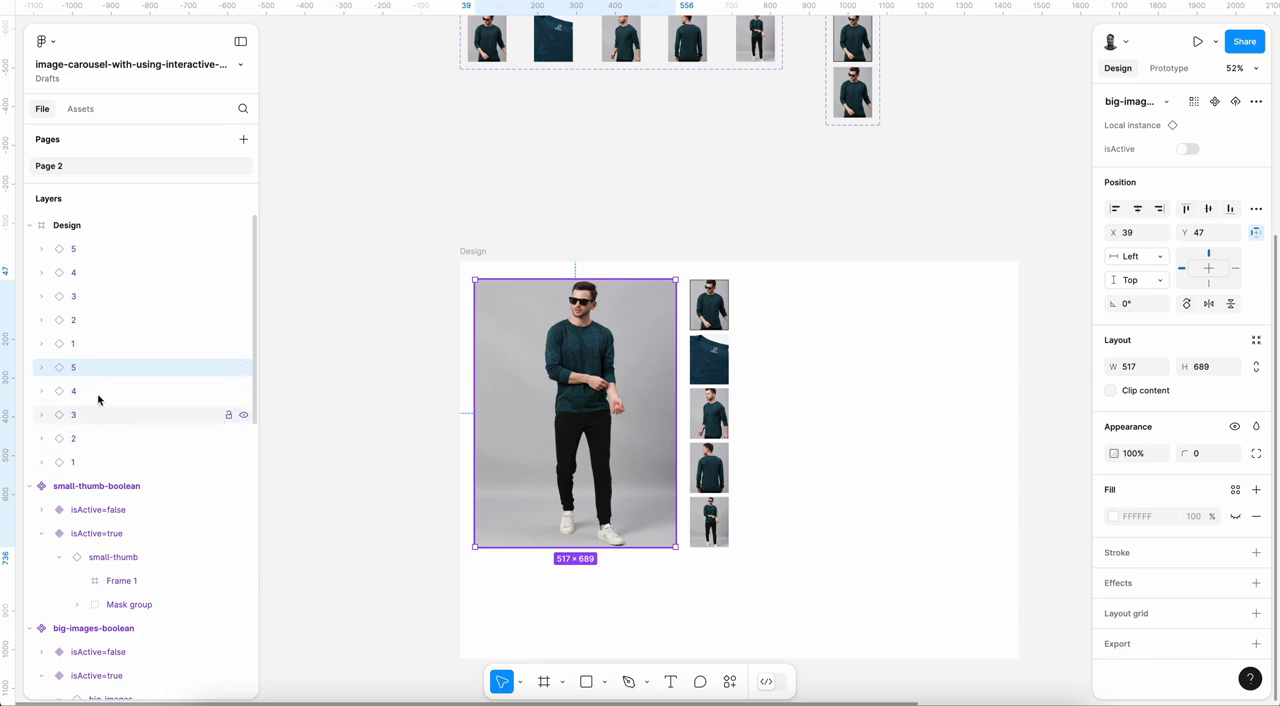
key("ctrl+bracketleft")
key("ctrl+bracketleft")
key("ctrl+bracketleft")
key("ctrl+bracketleft")
Step: Send the big-image instance 4 back below big image 5 in the layer order
left_click(95, 367)
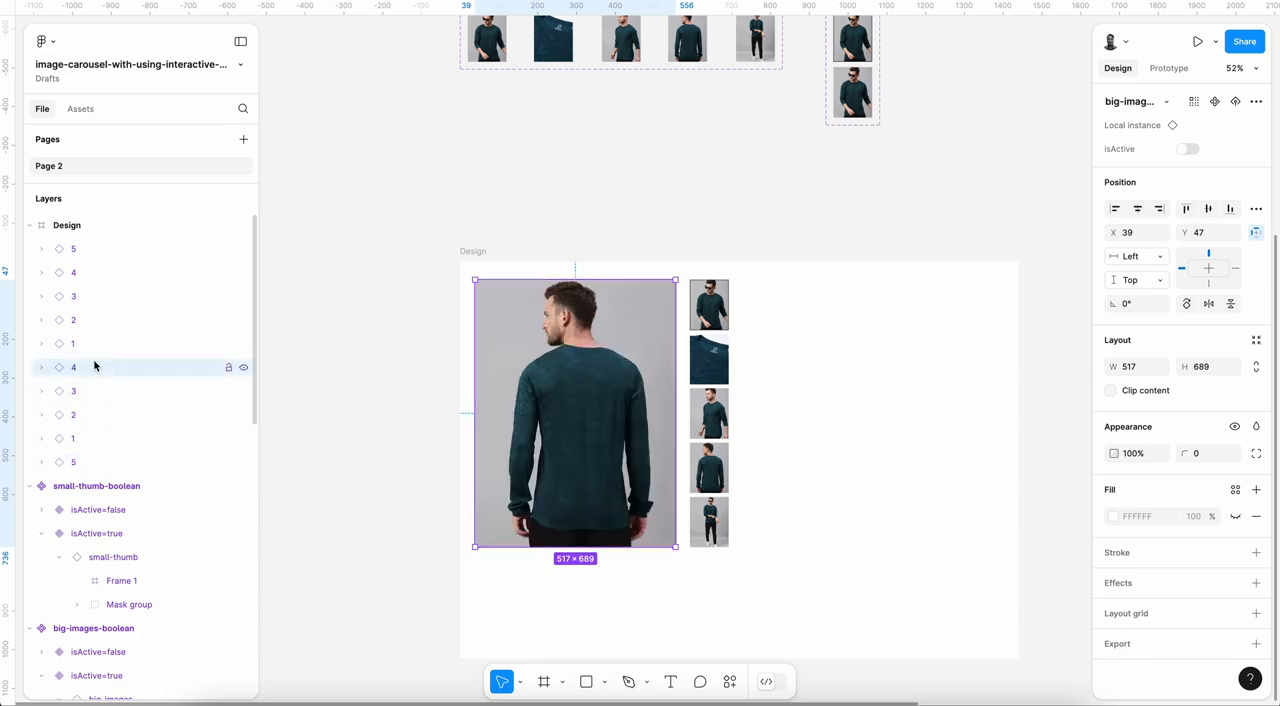
key("ctrl+bracketleft")
key("ctrl+bracketleft")
key("ctrl+bracketleft")
key("ctrl+bracketleft")
Step: Move the big-image instance 3 back in the layer order so it sits between big images 1 and 5
left_click(85, 372)
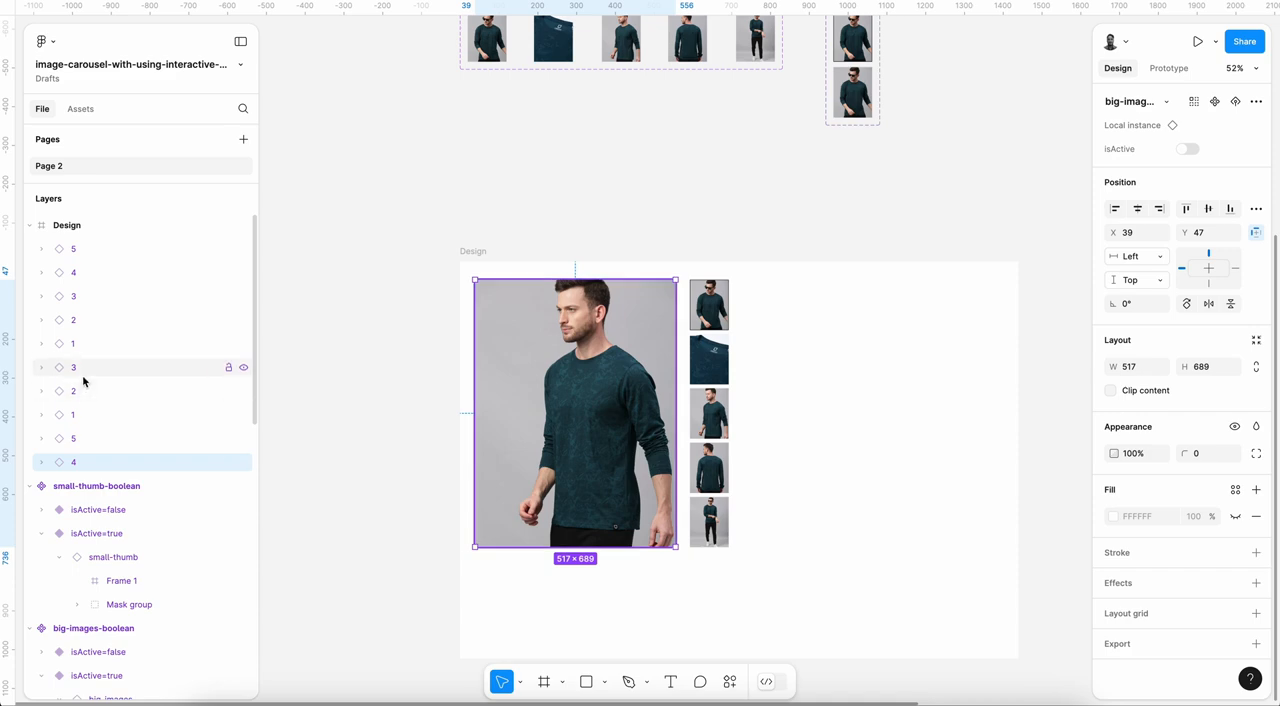
key("ctrl+bracketleft")
key("ctrl+bracketleft")
key("ctrl+bracketleft")
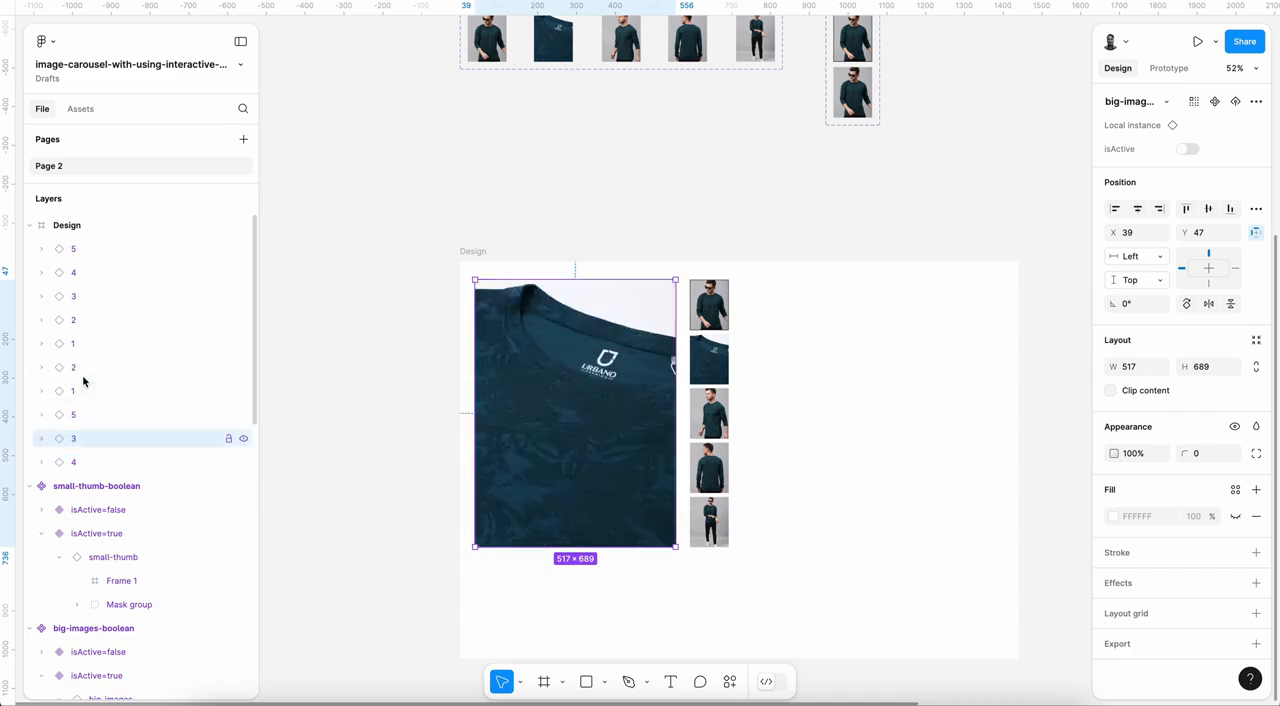
key("ctrl+bracketright")
Step: Bring big image 4 forward above 5 and send big image 2 back below 1, ordering the stack 1 to 5
left_click(85, 461)
key("ctrl+bracketright")
left_click(79, 366)
key("ctrl+bracketleft")
Step: Bind the layer visibility of big image 1 to the variable big-images-boolean/1
left_click(76, 369)
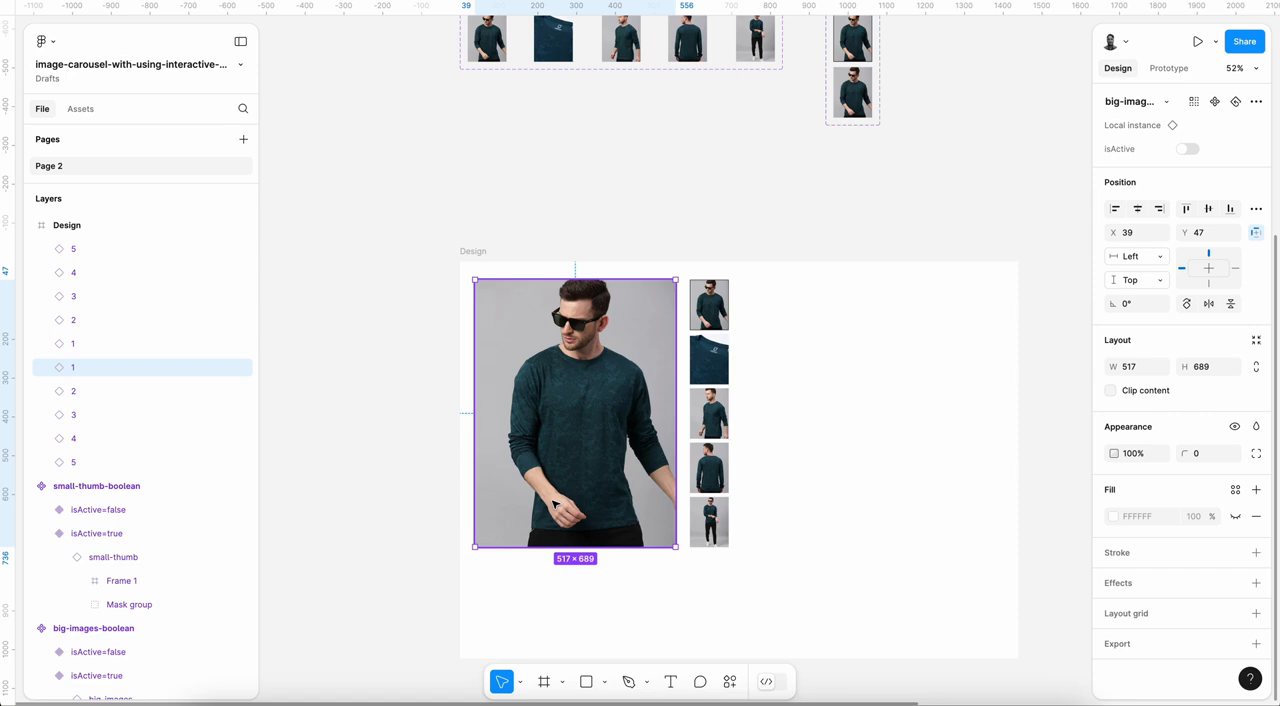
left_click(1235, 426)
left_click(1175, 519)
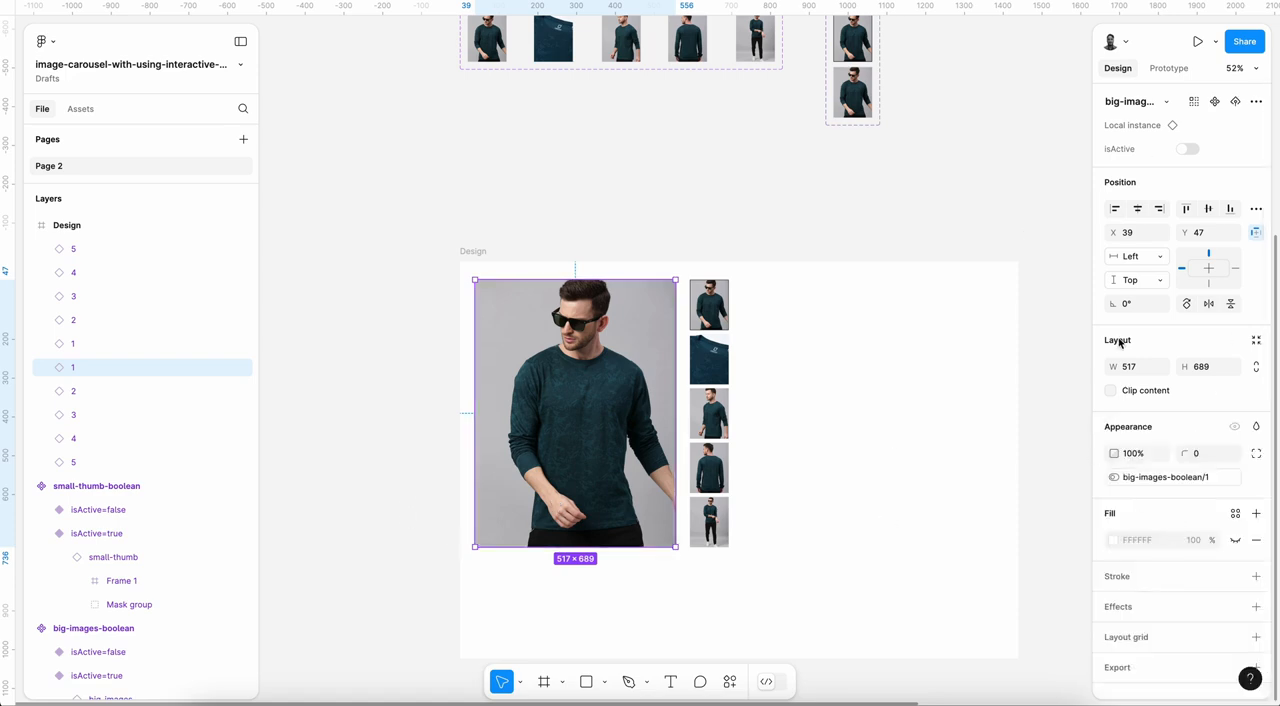
Step: Bind the layer visibility of big image 2 to the variable big-images-boolean/2 and that of big image 3 to big-images-boolean/3
left_click(80, 391)
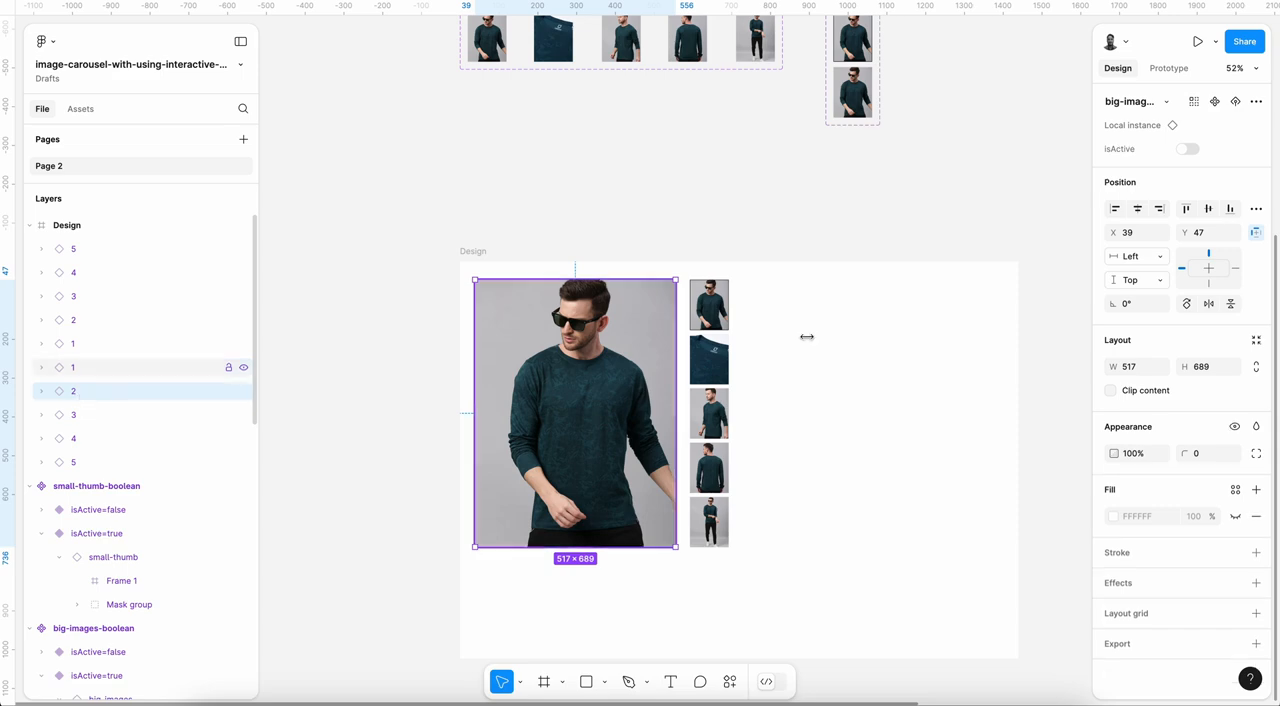
left_click(1235, 426)
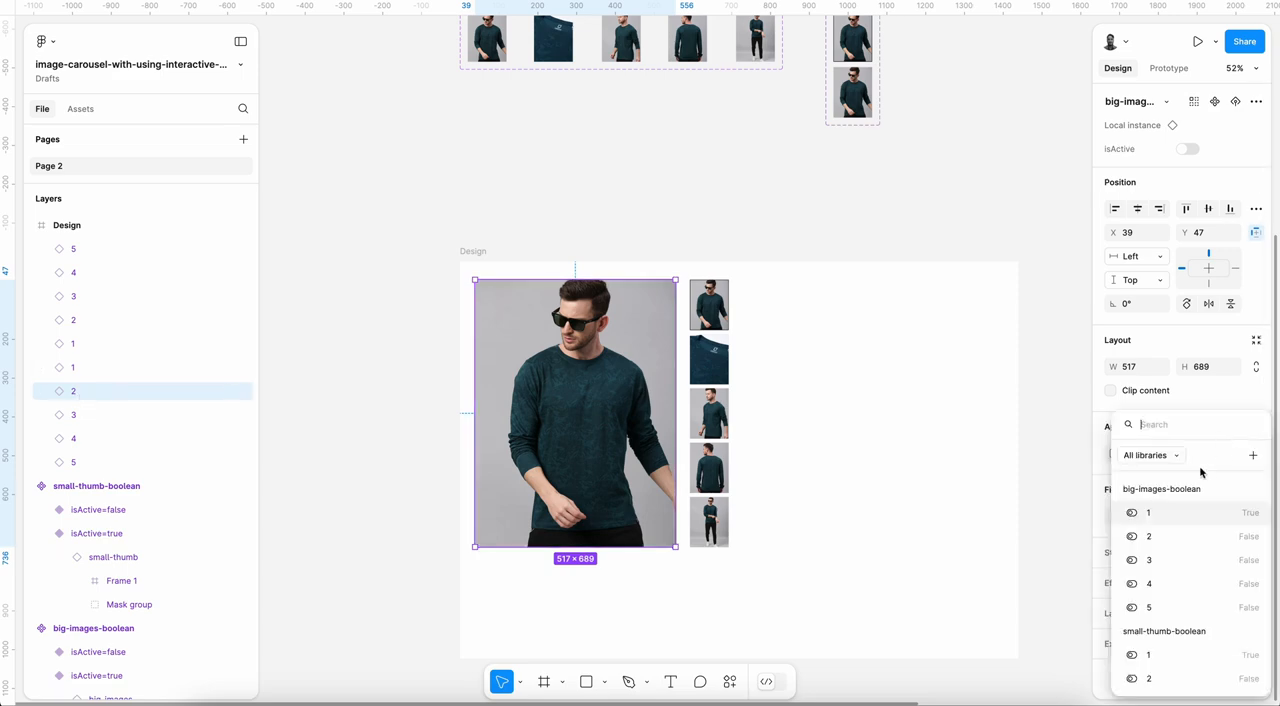
left_click(1148, 536)
left_click(108, 414)
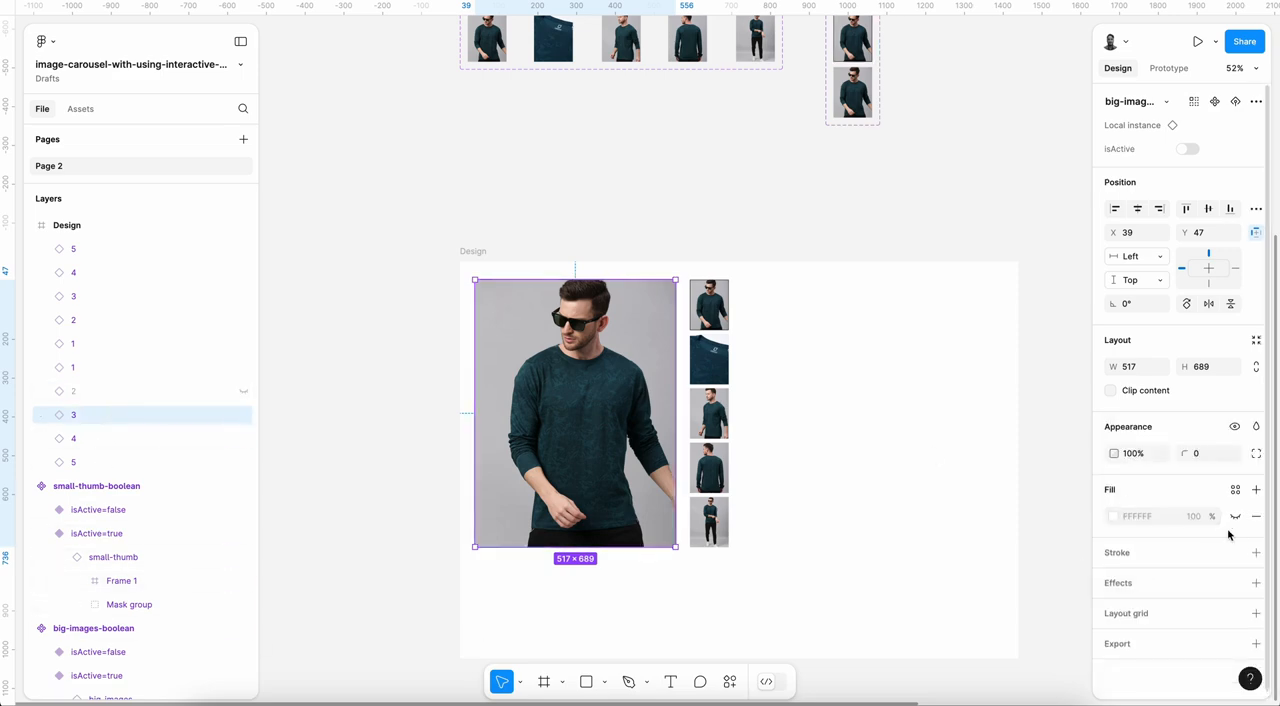
left_click(1235, 428)
left_click(1172, 563)
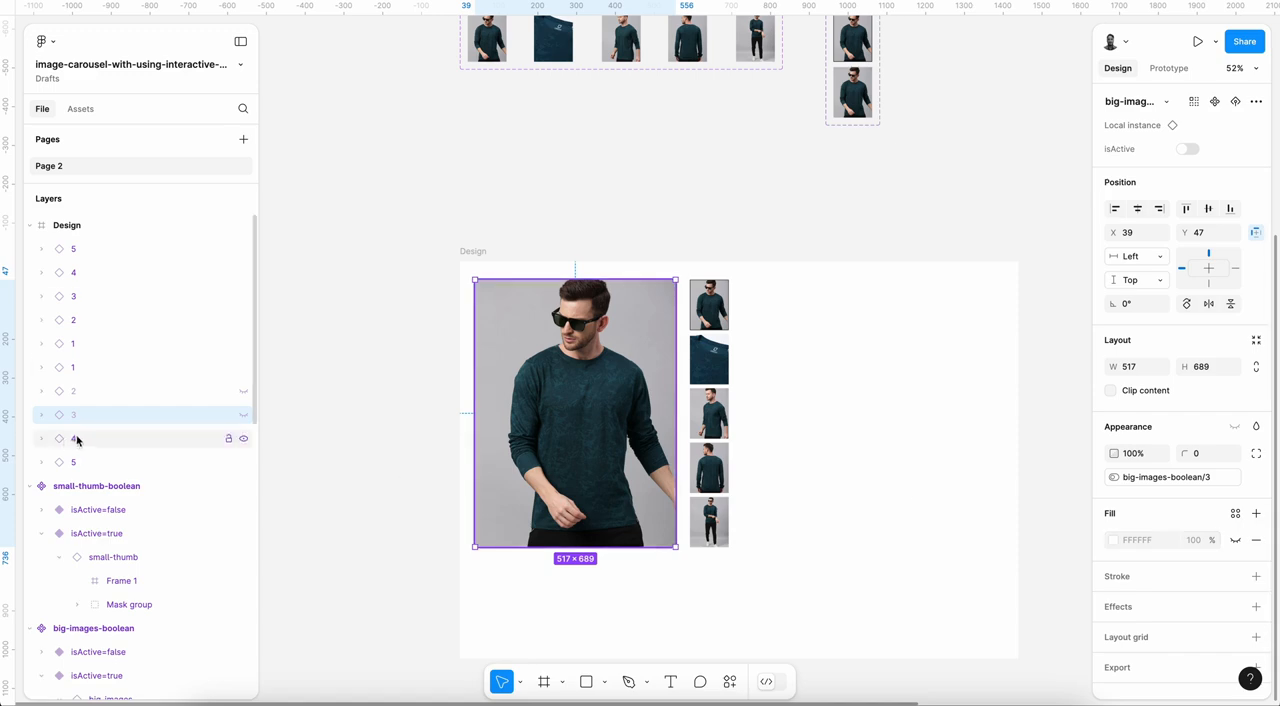
Step: Bind the layer visibility of big image 4 to big-images-boolean/4 and that of big image 5 to big-images-boolean/5, then clear the selection
left_click(77, 438)
left_click(1235, 428)
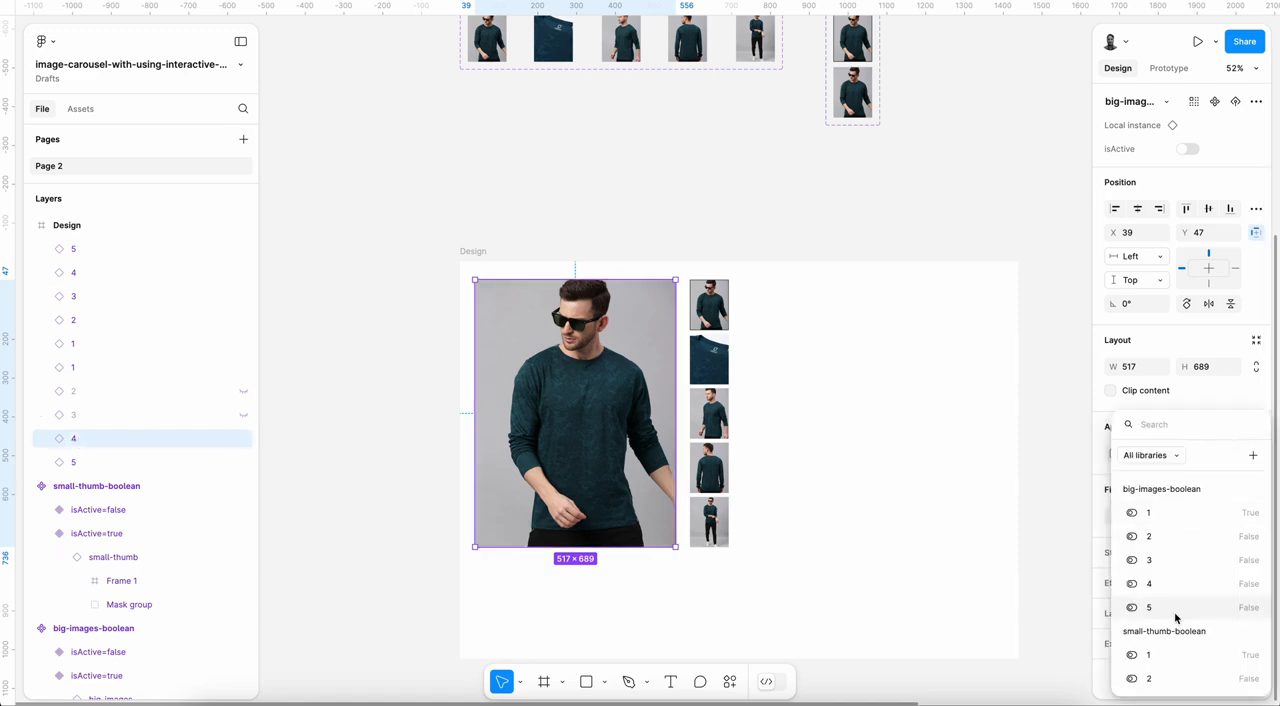
left_click(1150, 584)
left_click(94, 466)
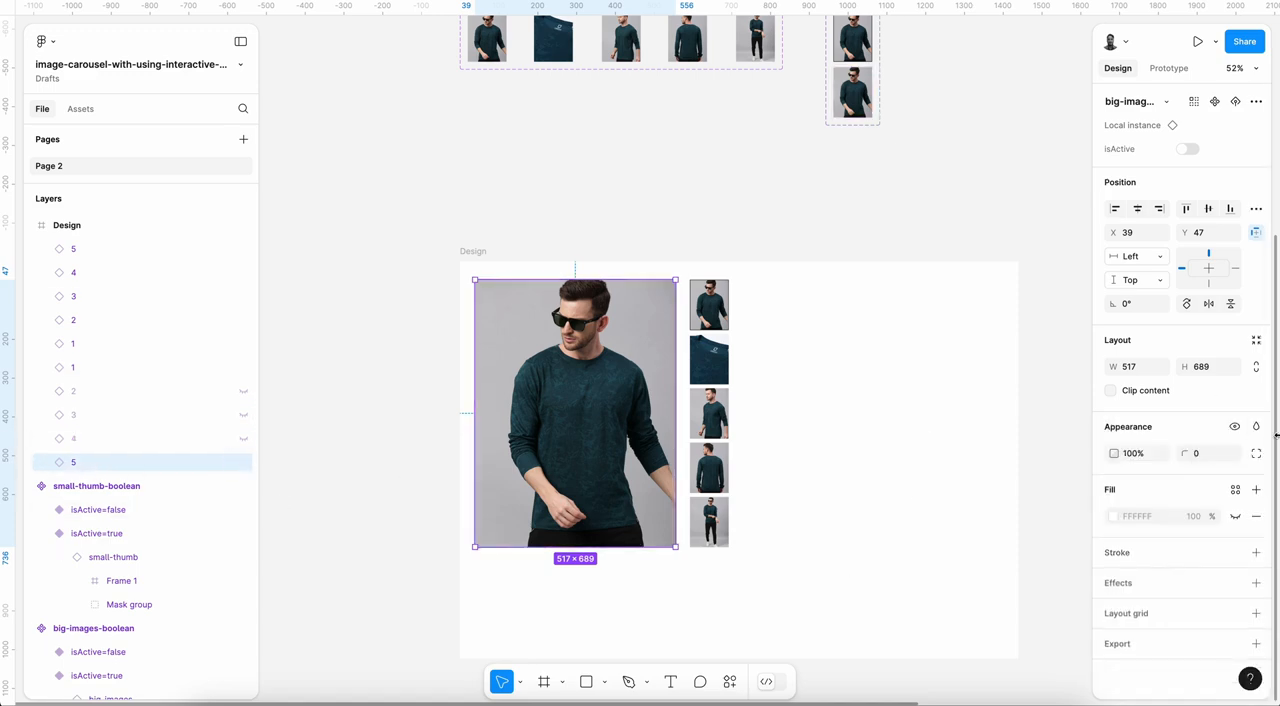
left_click(1234, 427)
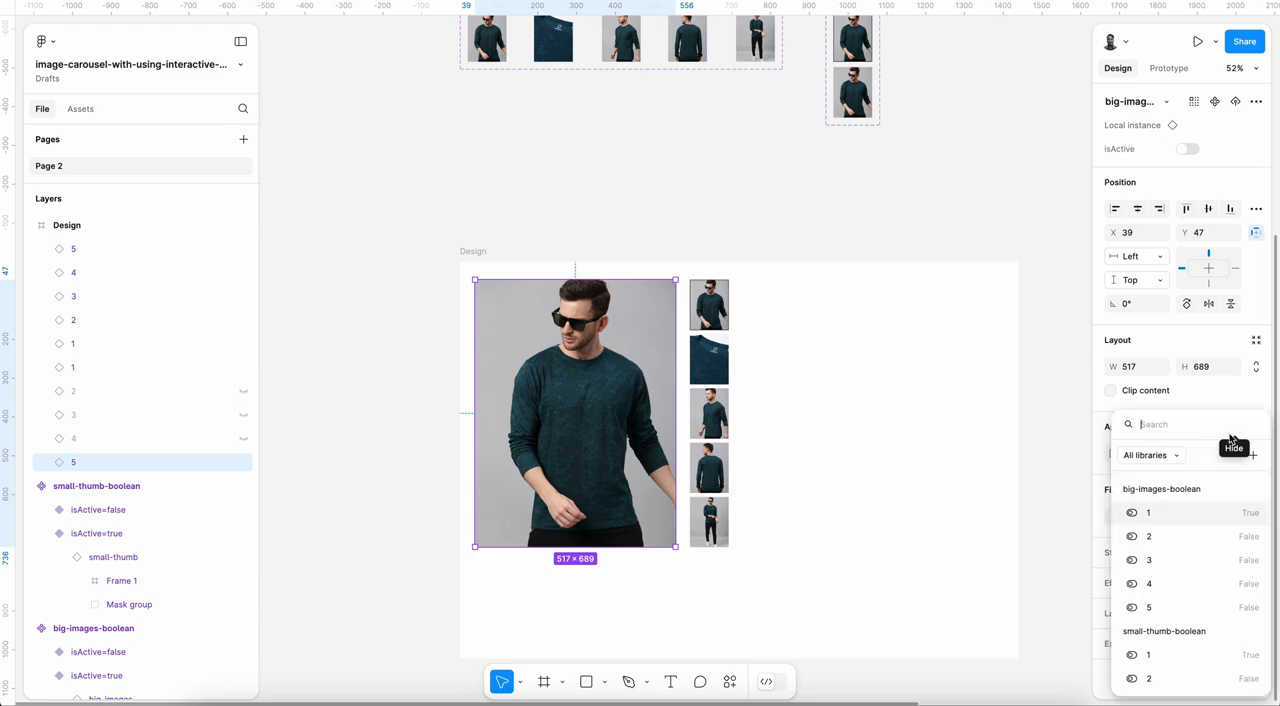
left_click(1150, 607)
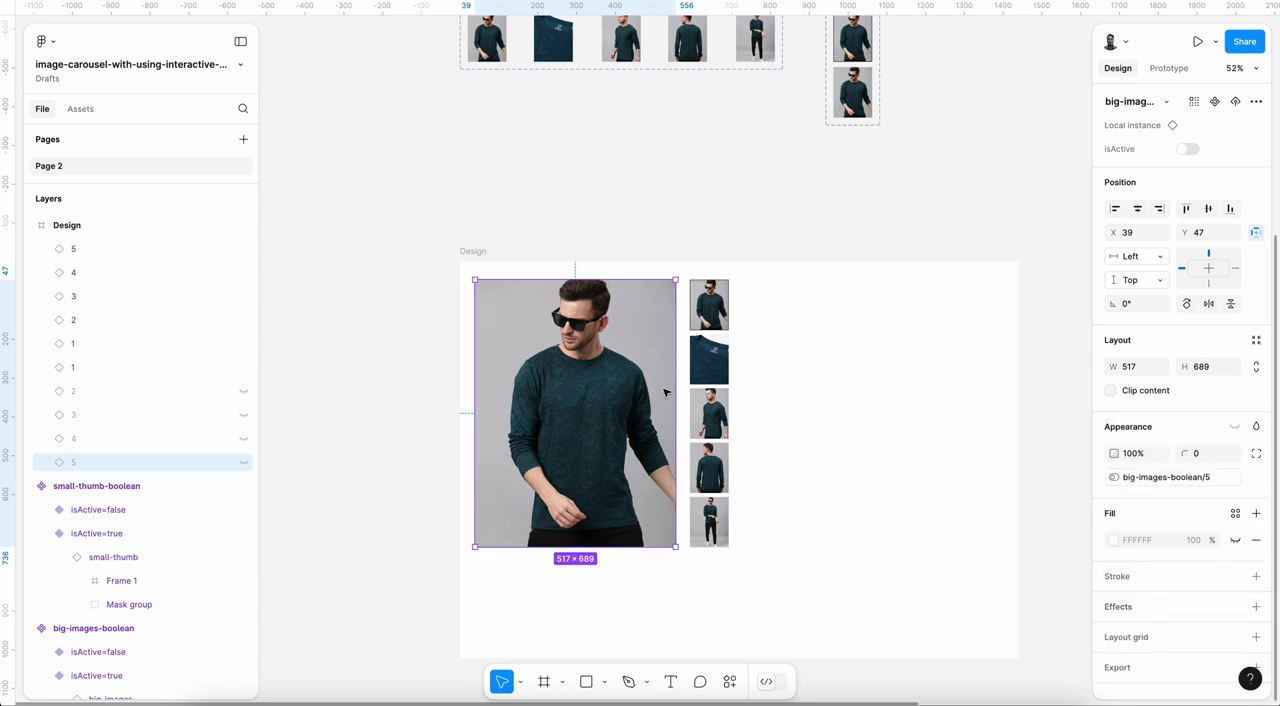
left_click(651, 220)
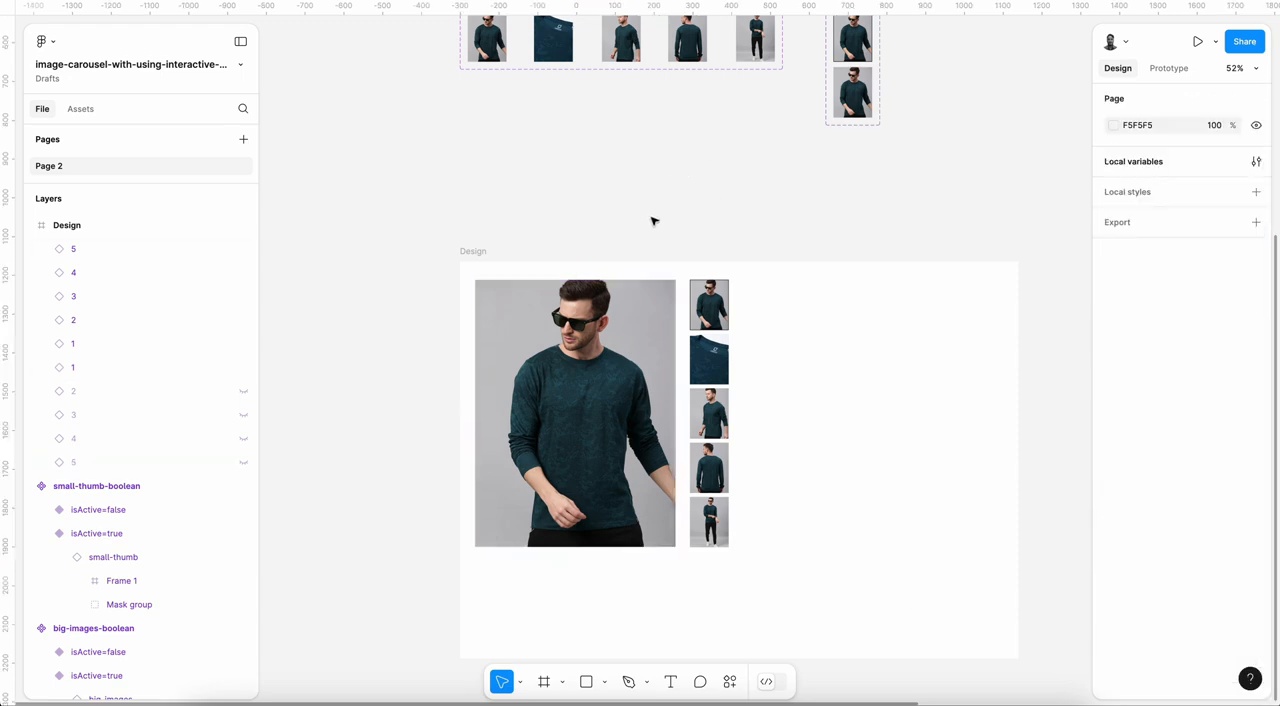
scroll(651, 220, "down", 3)
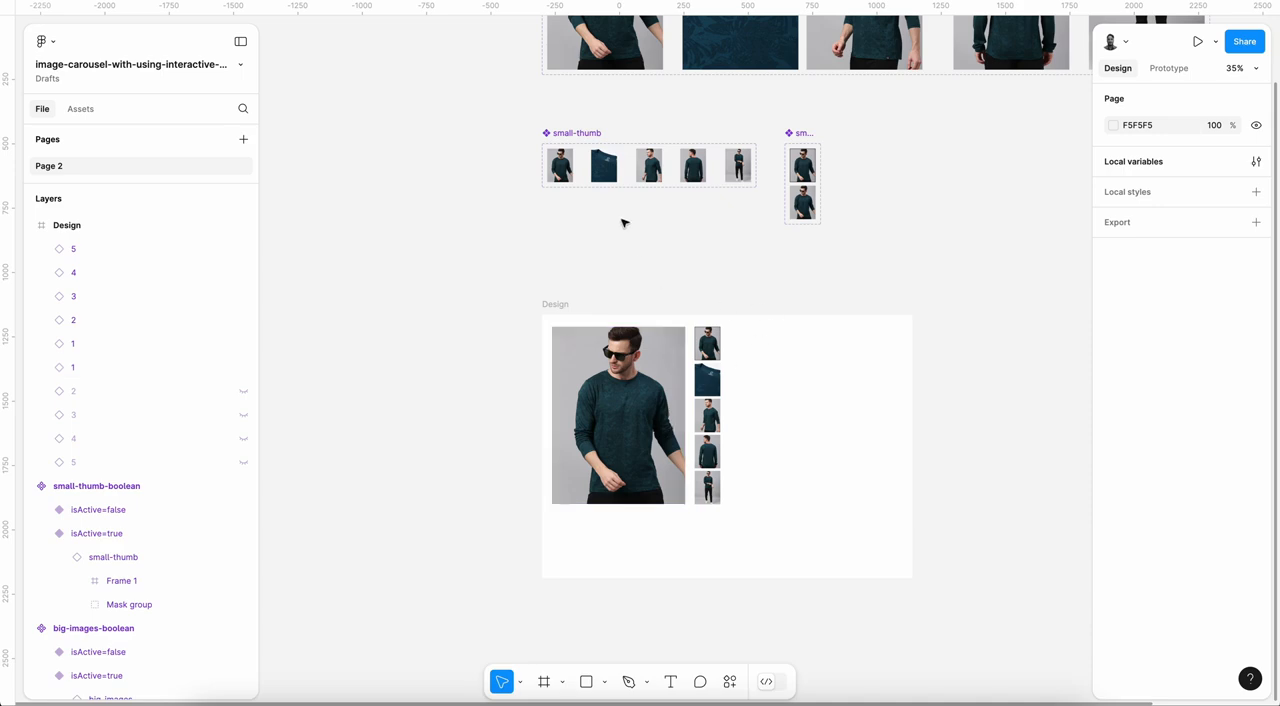
Step: Add an on-click prototype interaction to the second thumbnail in the Design frame
scroll(647, 371, "up", 5)
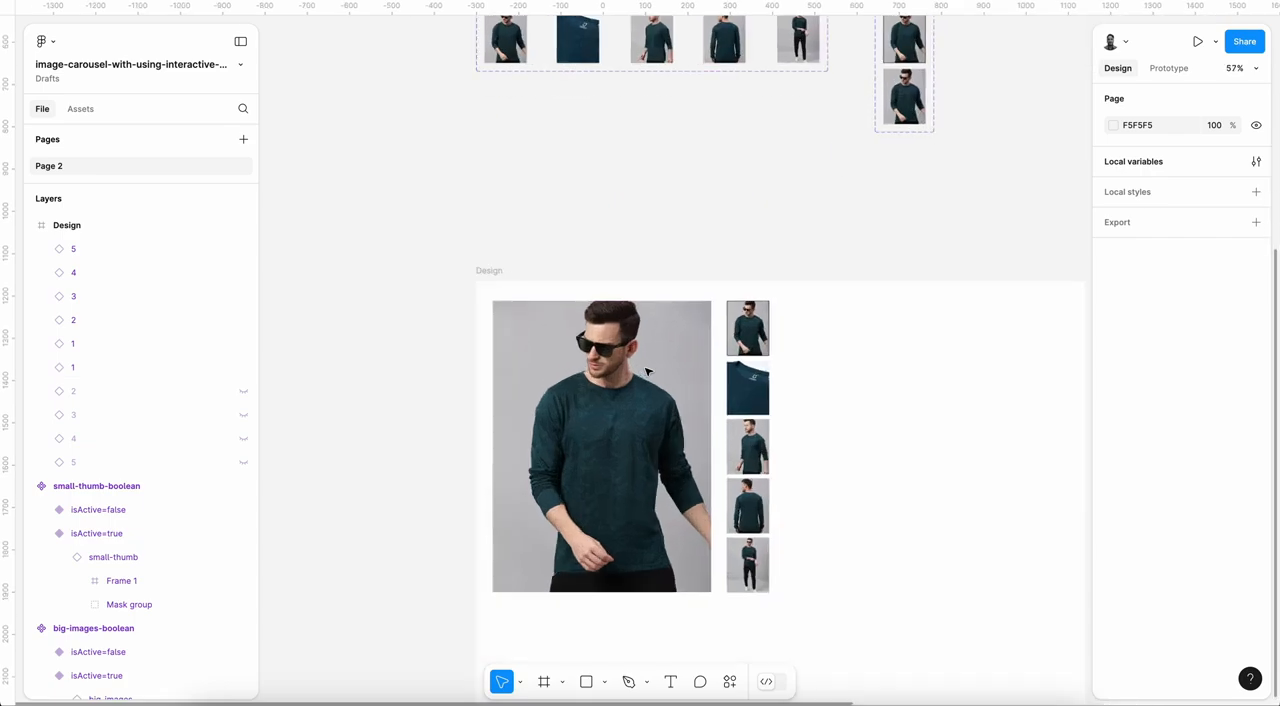
scroll(647, 371, "down", 2)
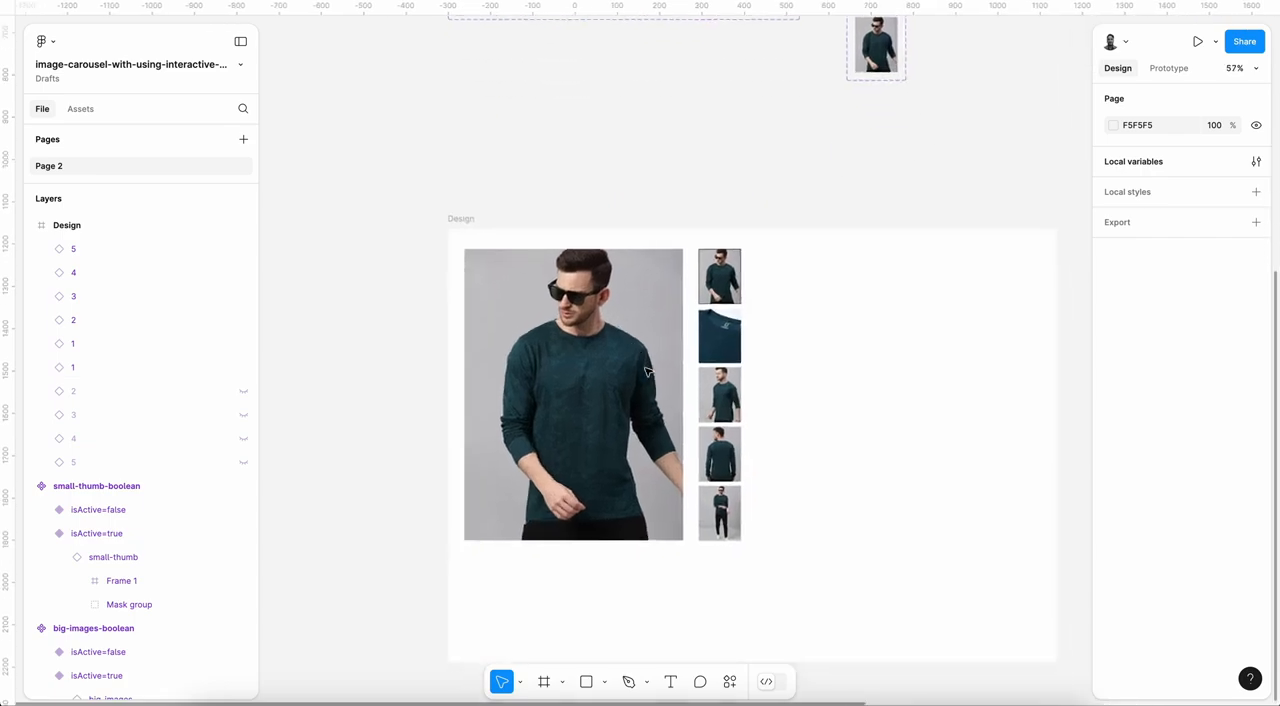
left_click(718, 352)
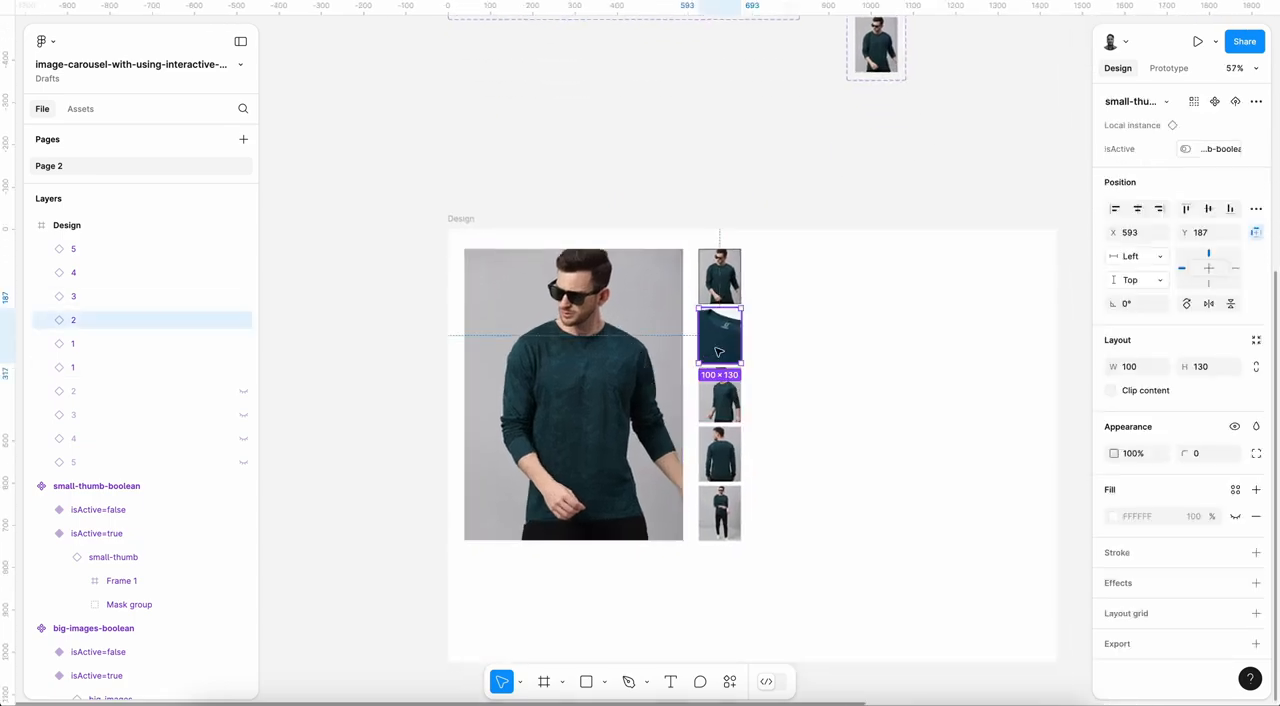
scroll(718, 352, "up", 3)
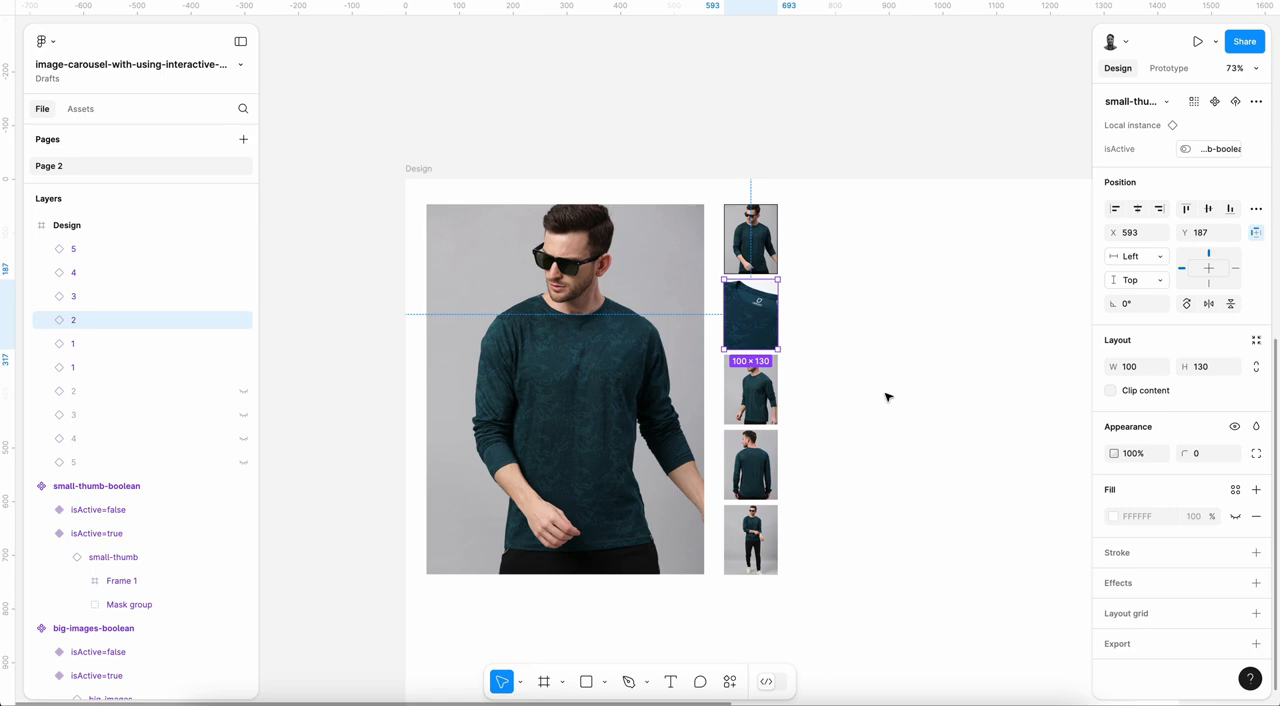
left_click(1177, 70)
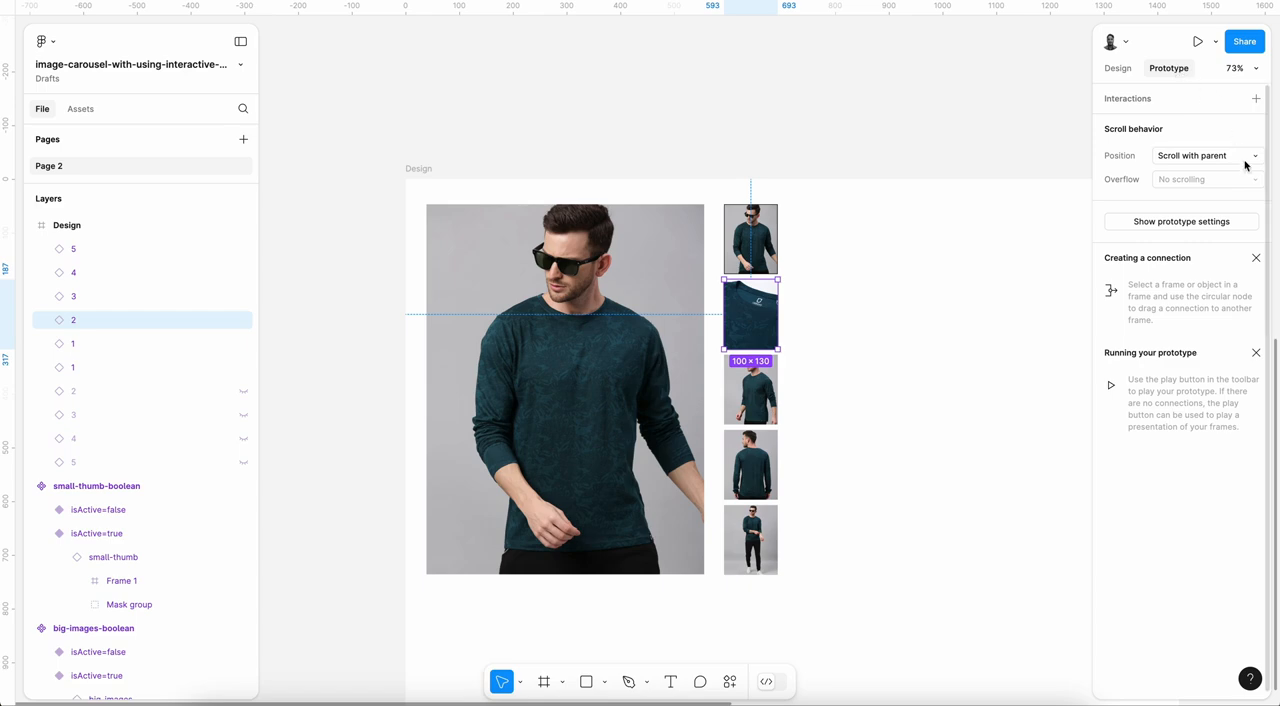
left_click(1256, 99)
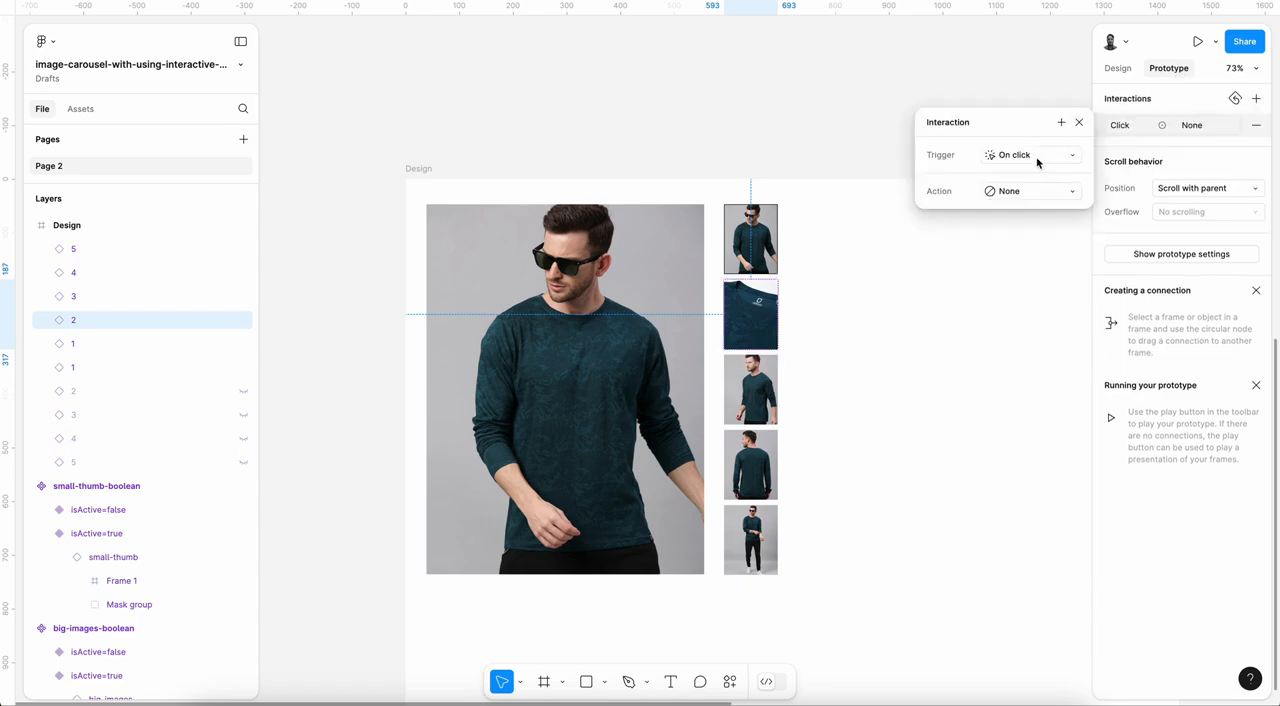
Step: Make the interaction's action Set variable, setting small-thumb-boolean/2 to true
left_click(1014, 196)
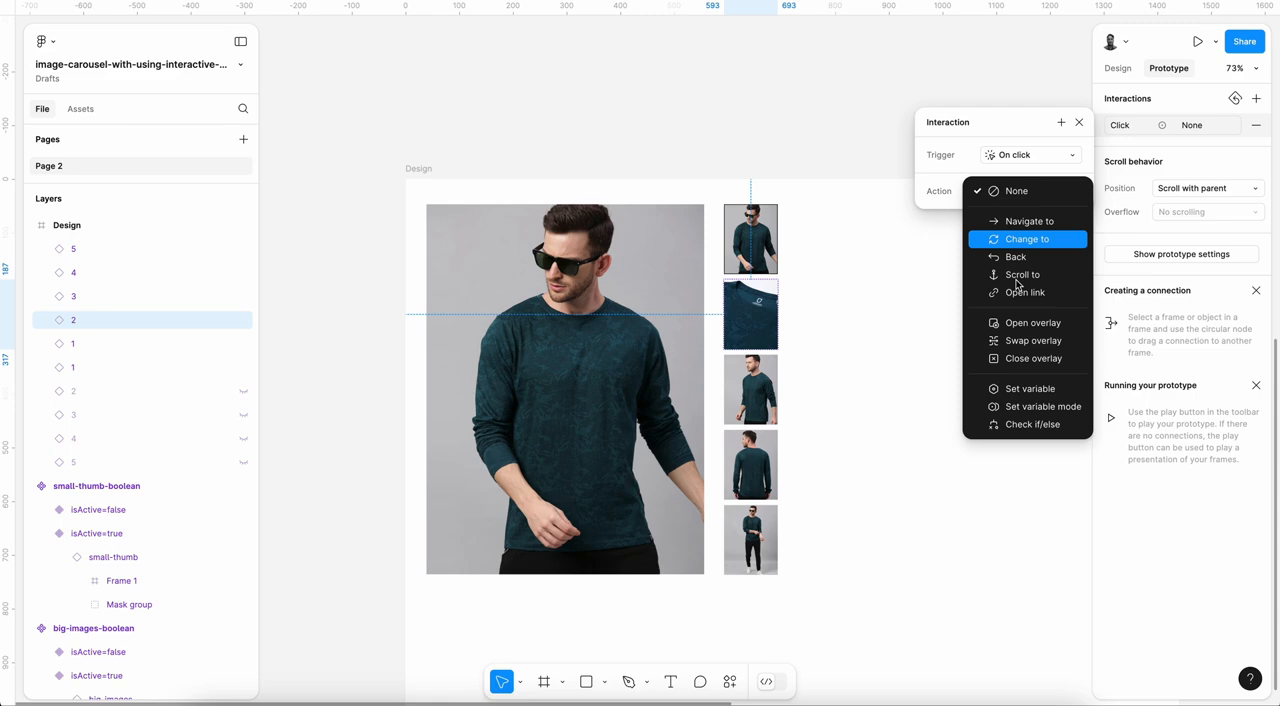
left_click(1016, 390)
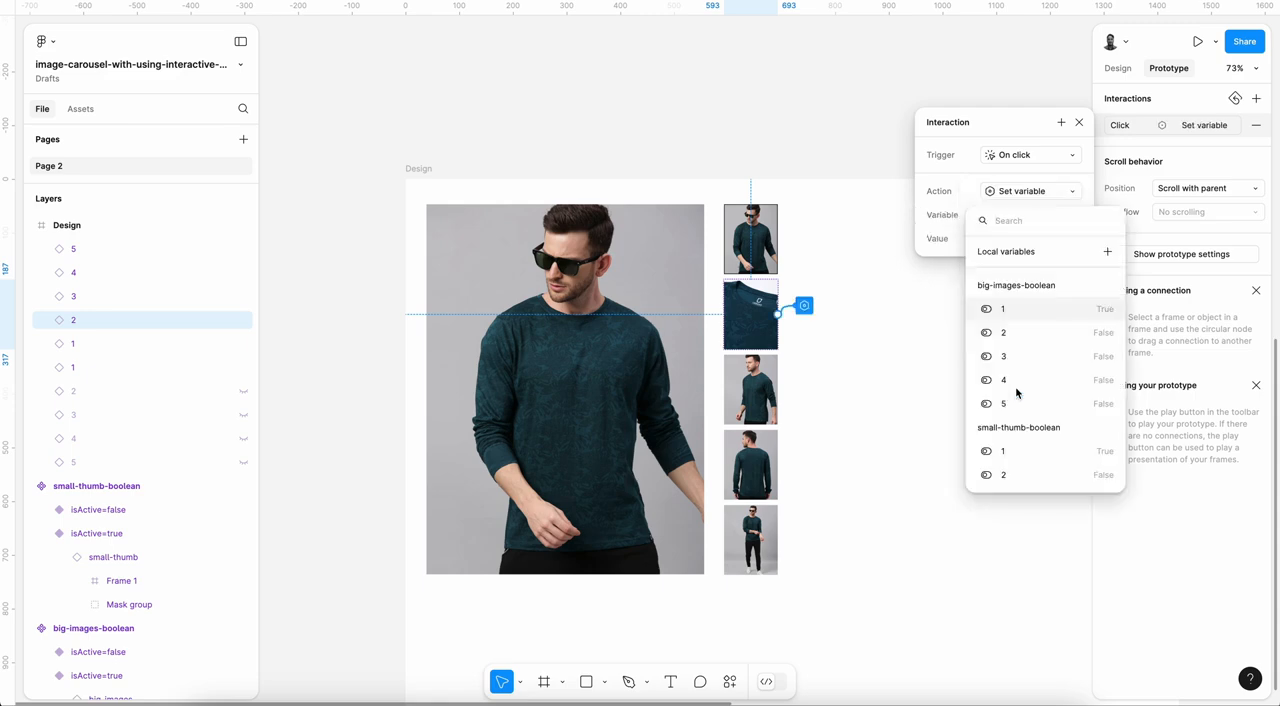
left_click(1018, 477)
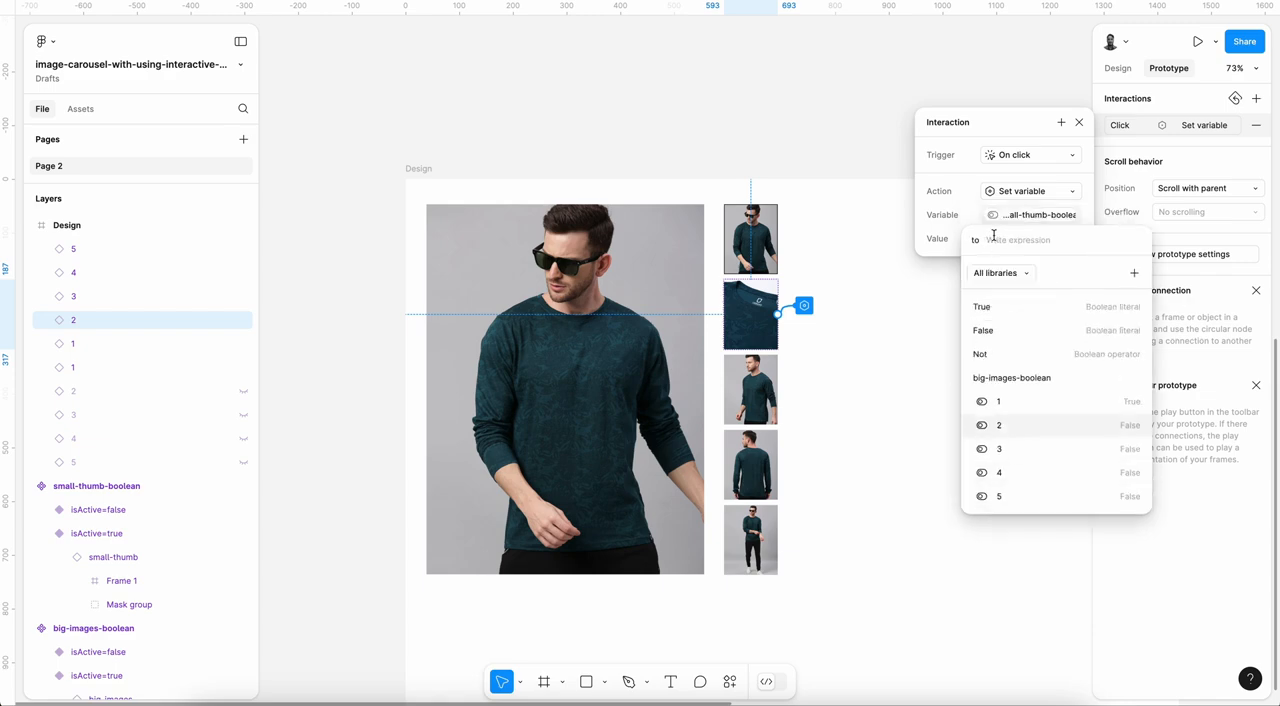
left_click(994, 314)
left_click(938, 236)
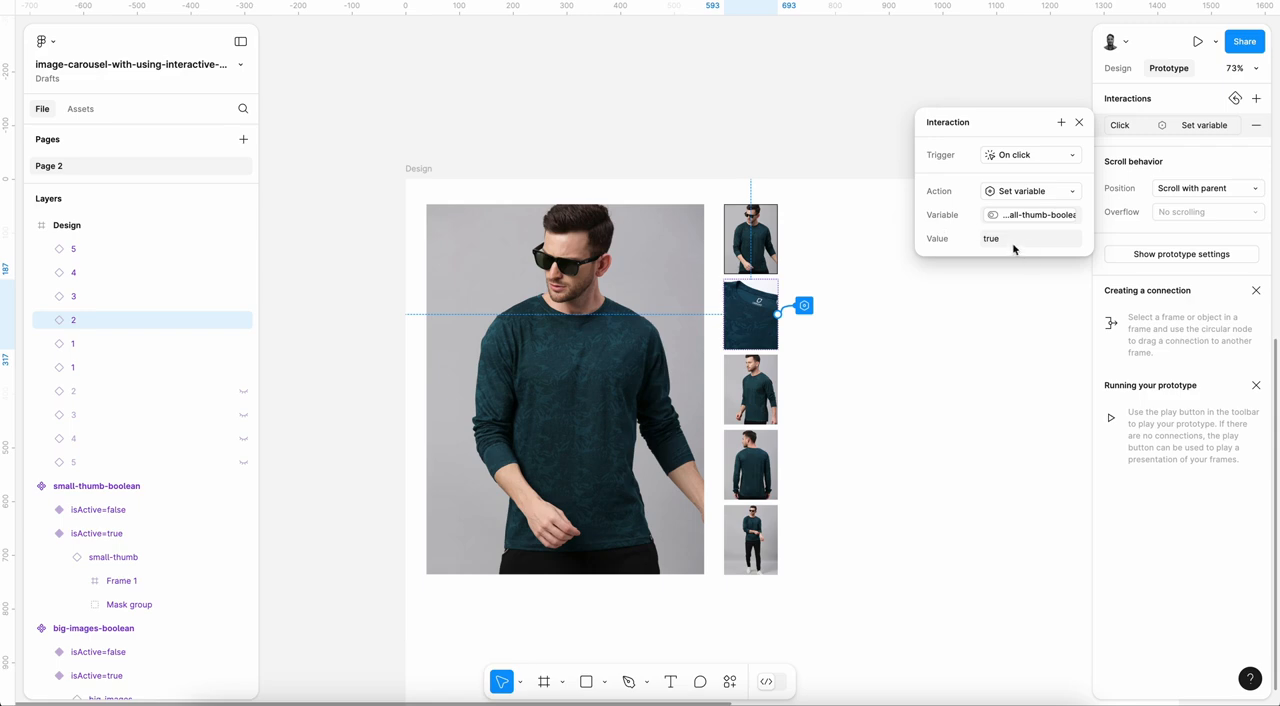
Step: Add a second Set variable action to the interaction that sets small-thumb-boolean/1 to false
left_click(1061, 122)
left_click(1043, 317)
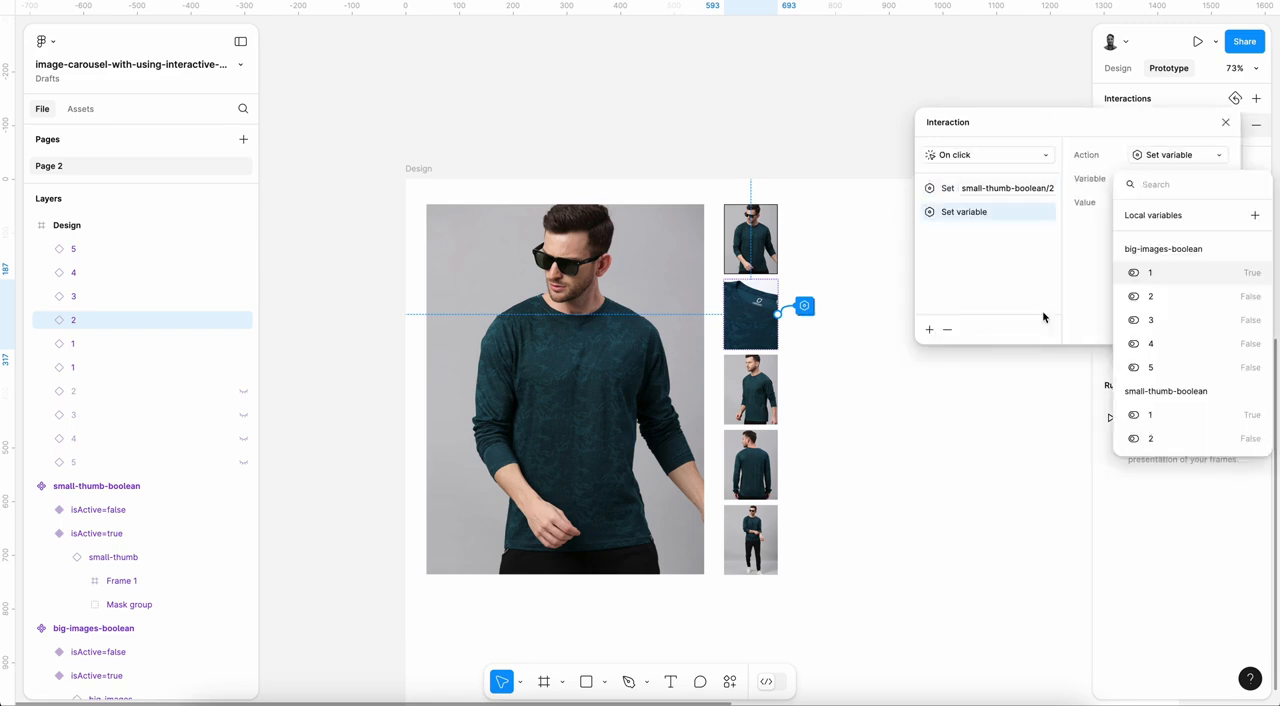
left_click(1146, 416)
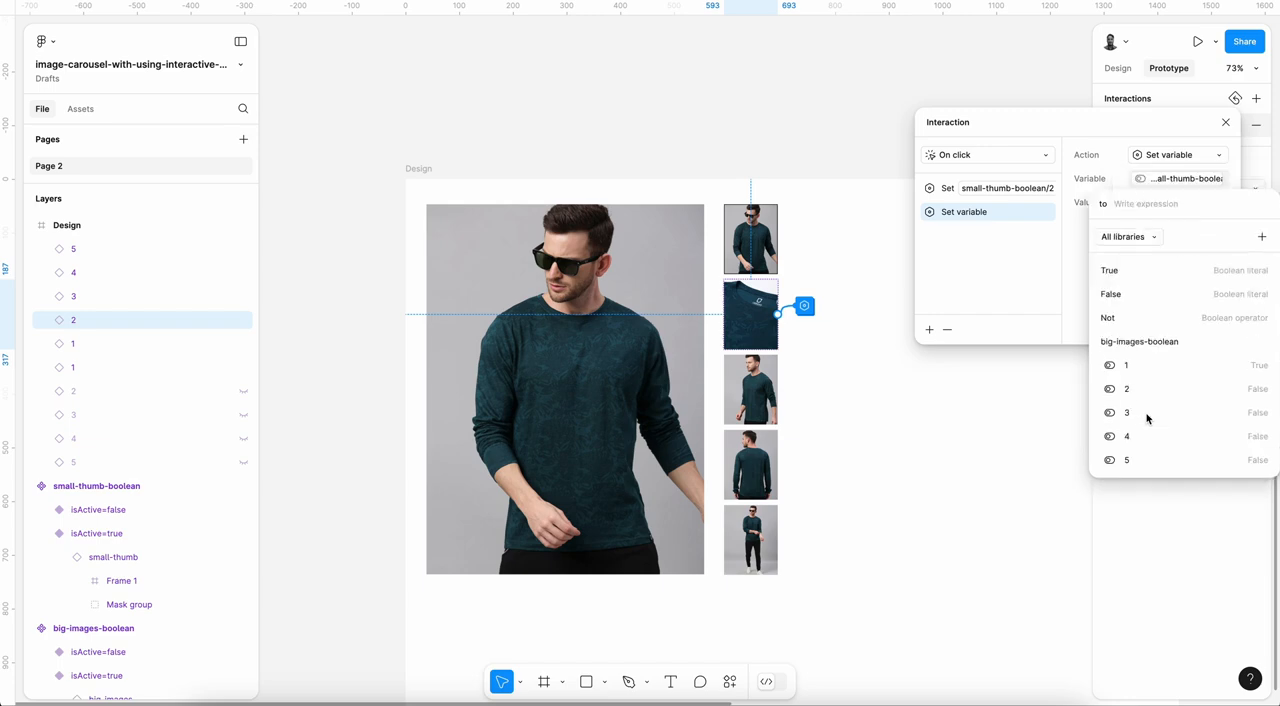
left_click(1134, 296)
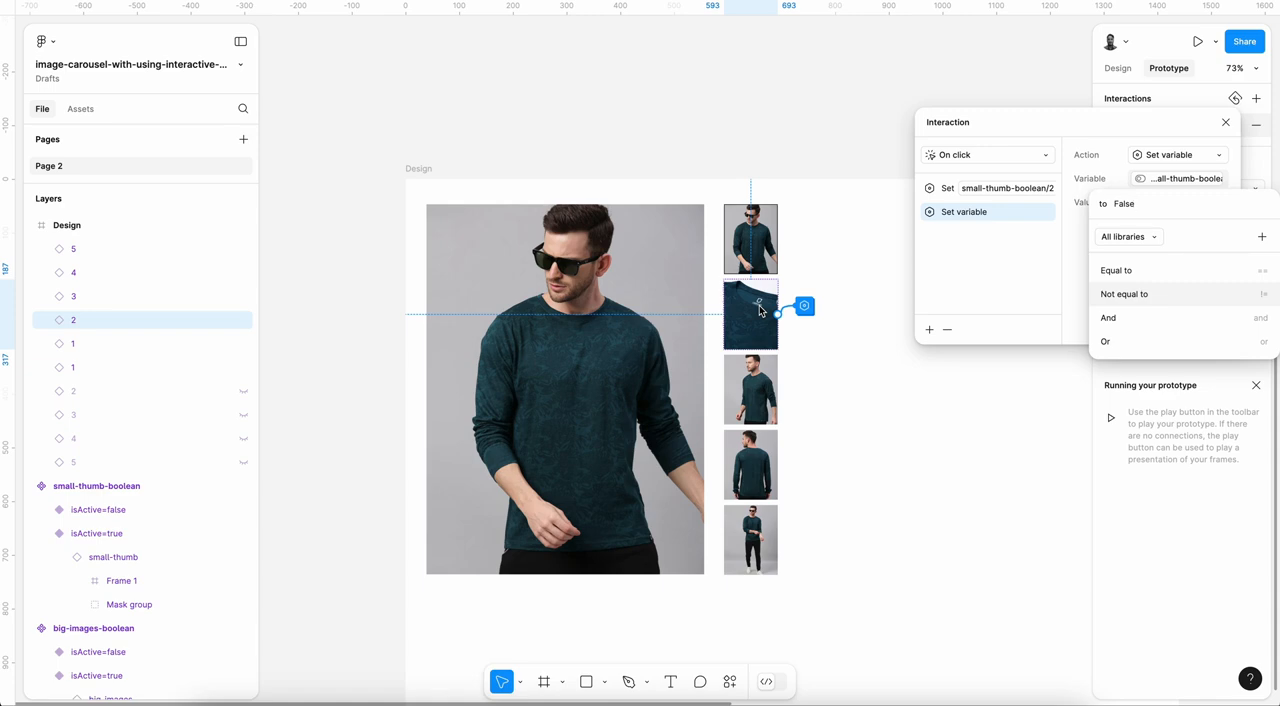
left_click(1074, 254)
Step: Add a Set variable action to the interaction that sets small-thumb-boolean/3 to false
left_click(929, 329)
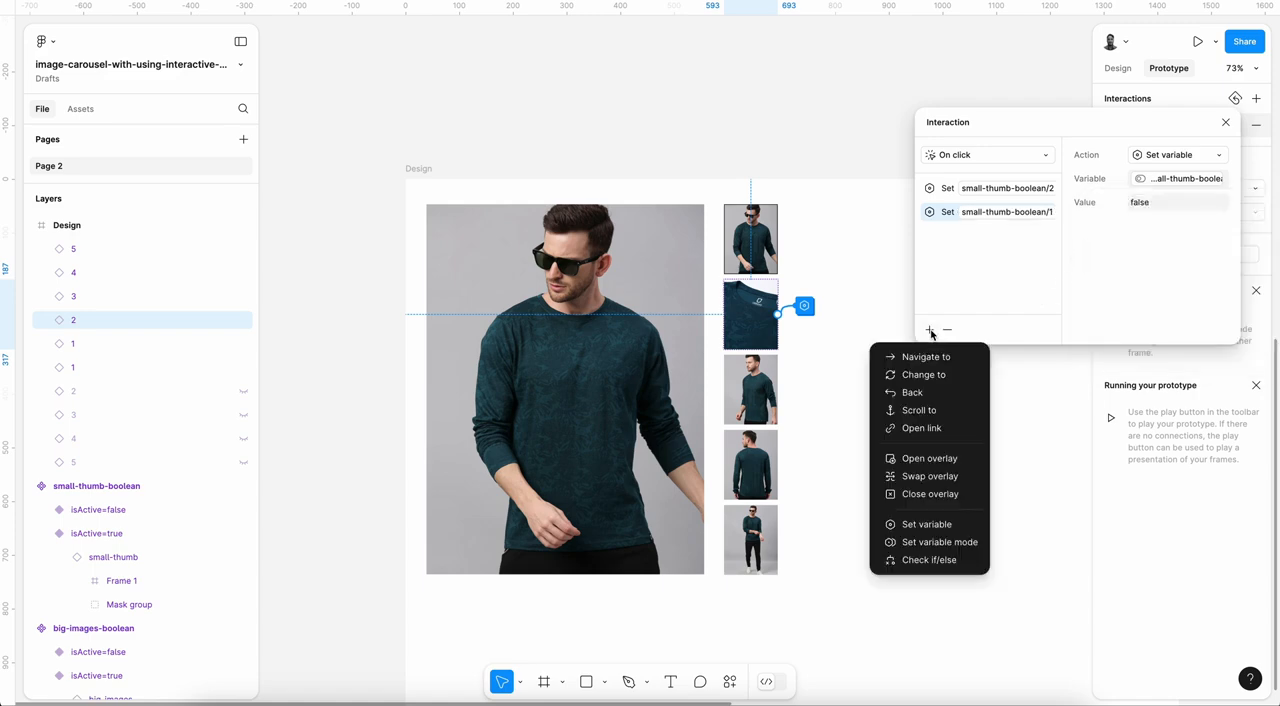
left_click(954, 526)
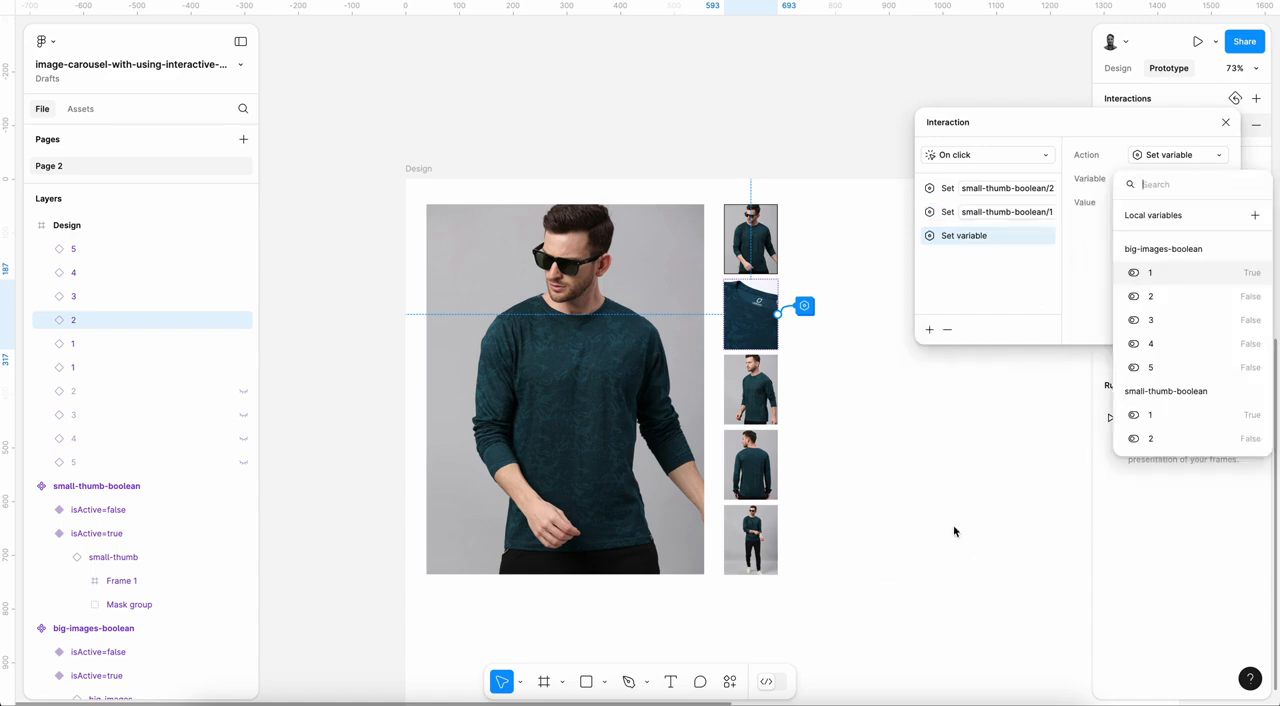
scroll(1165, 415, "down", 1)
left_click(1165, 415)
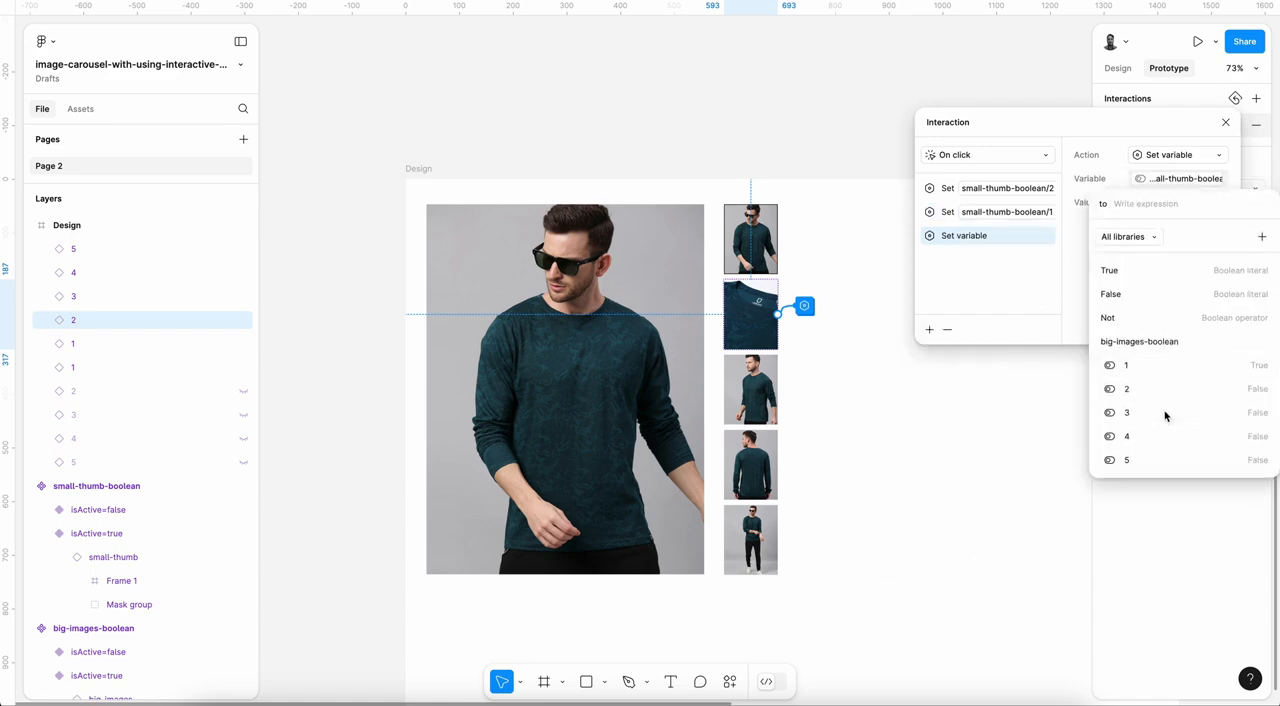
left_click(929, 337)
Step: Add a Set variable action to the interaction that sets small-thumb-boolean/4 to false
left_click(929, 333)
left_click(968, 524)
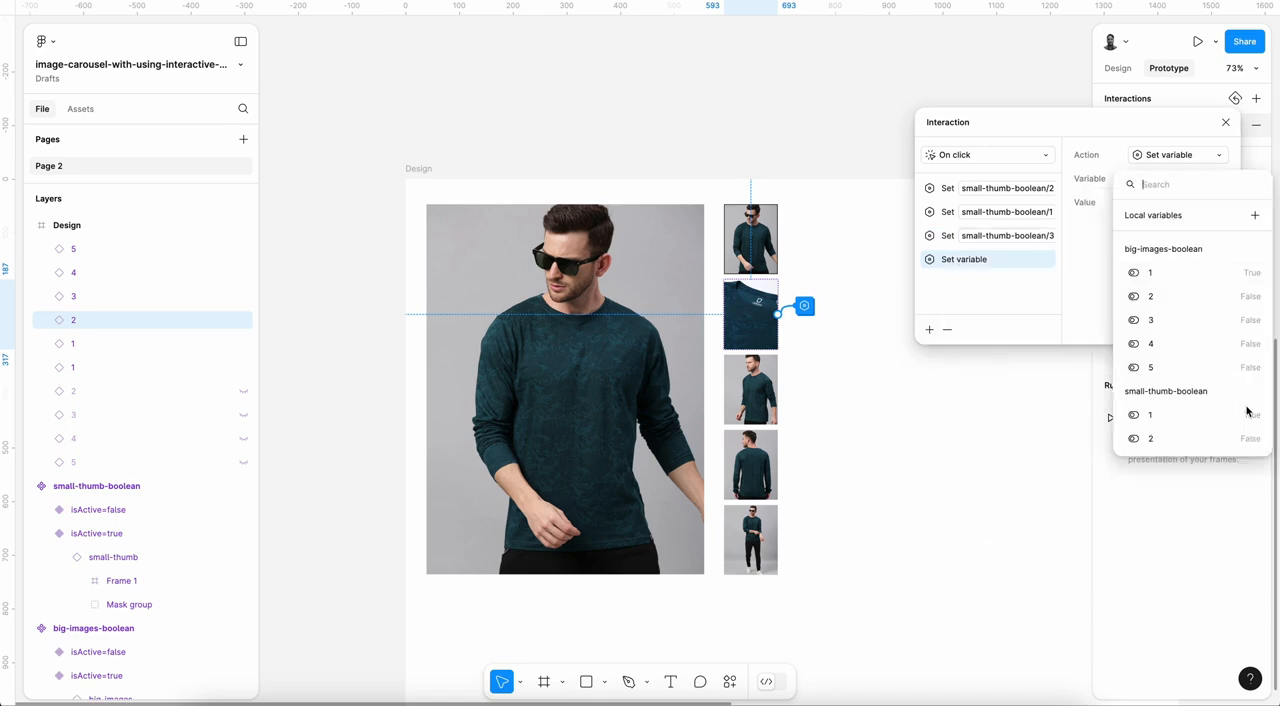
scroll(1211, 428, "down", 2)
left_click(1205, 416)
left_click(1140, 294)
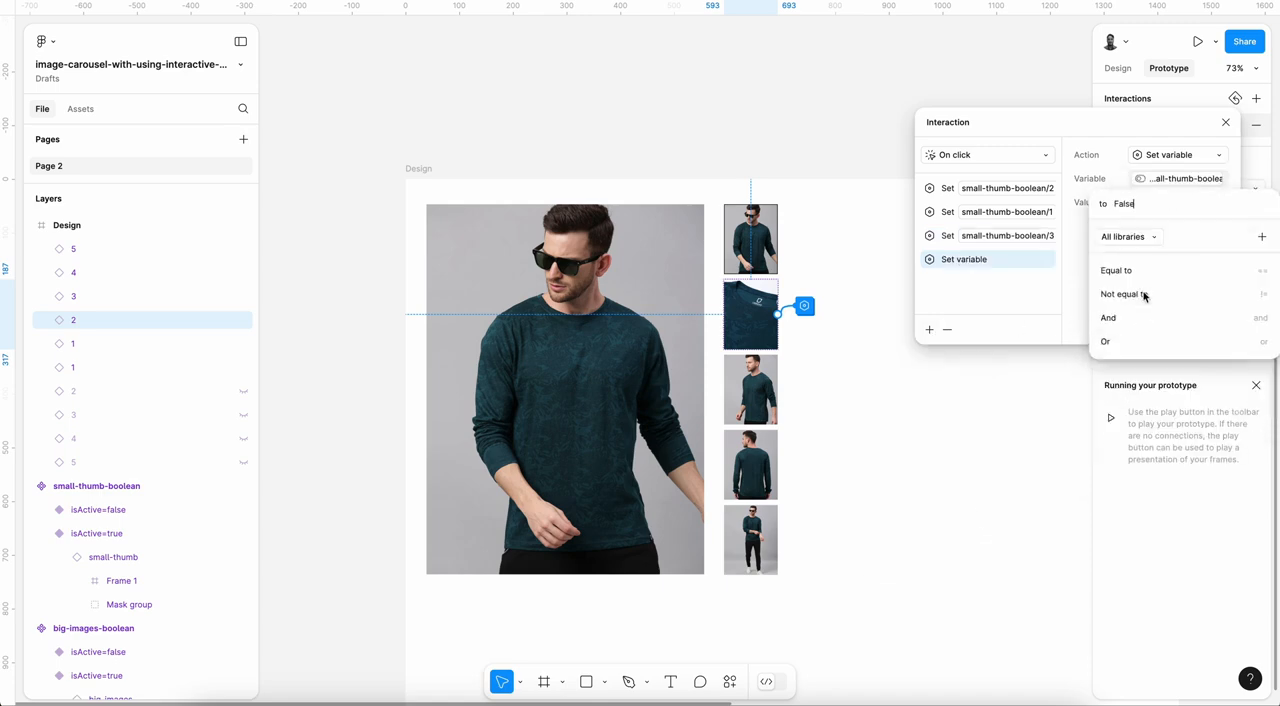
Step: Add a Set variable action to the interaction that sets small-thumb-boolean/5 to false
left_click(929, 331)
left_click(955, 526)
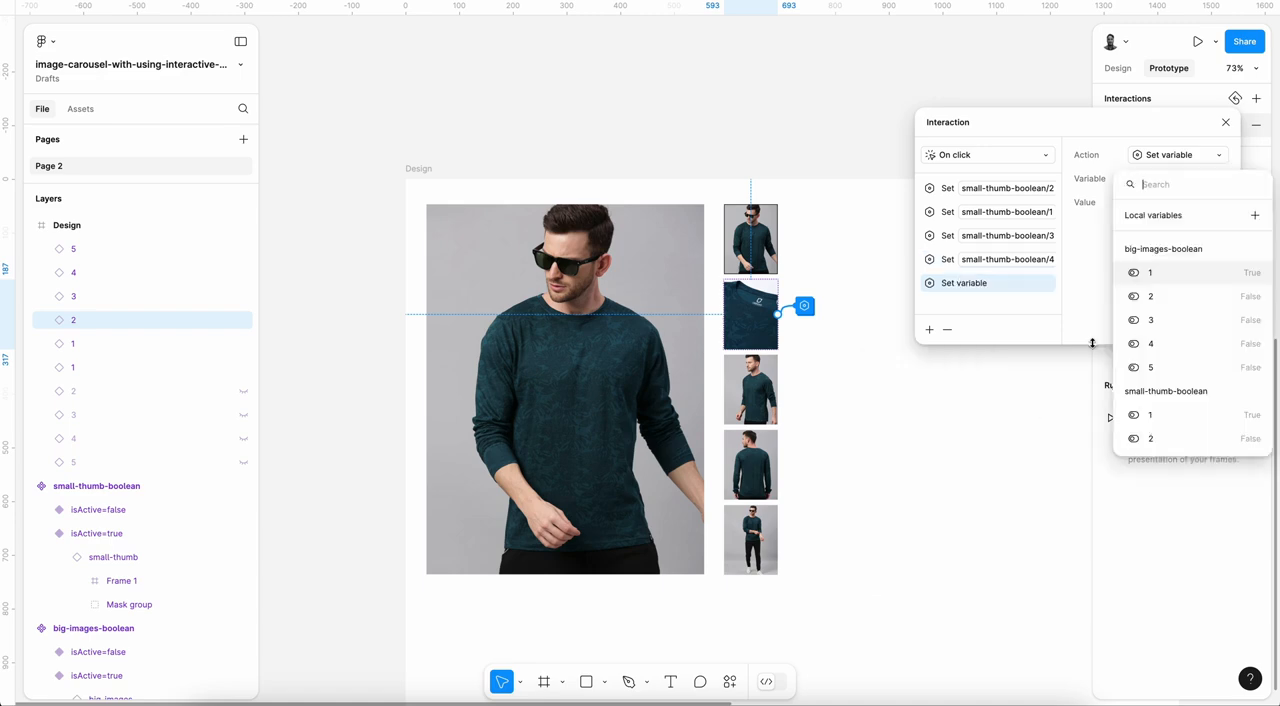
scroll(1160, 352, "down", 2)
left_click(1166, 444)
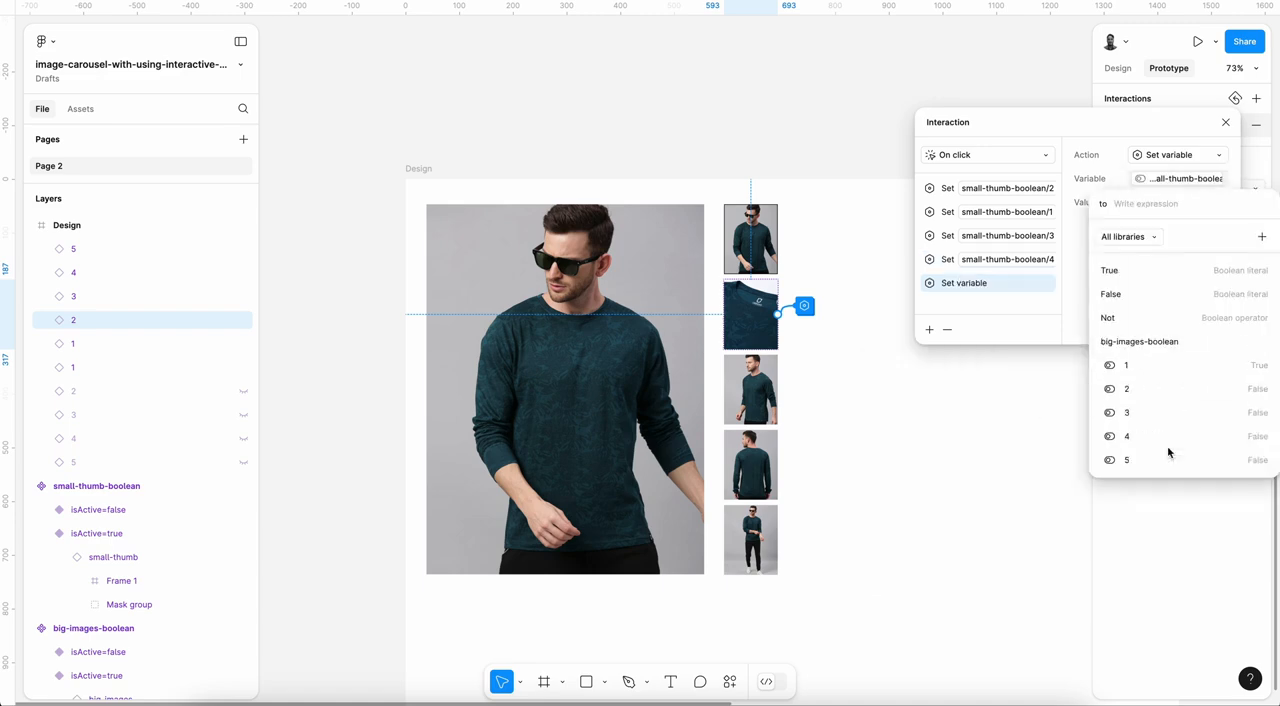
left_click(1128, 291)
left_click(1078, 244)
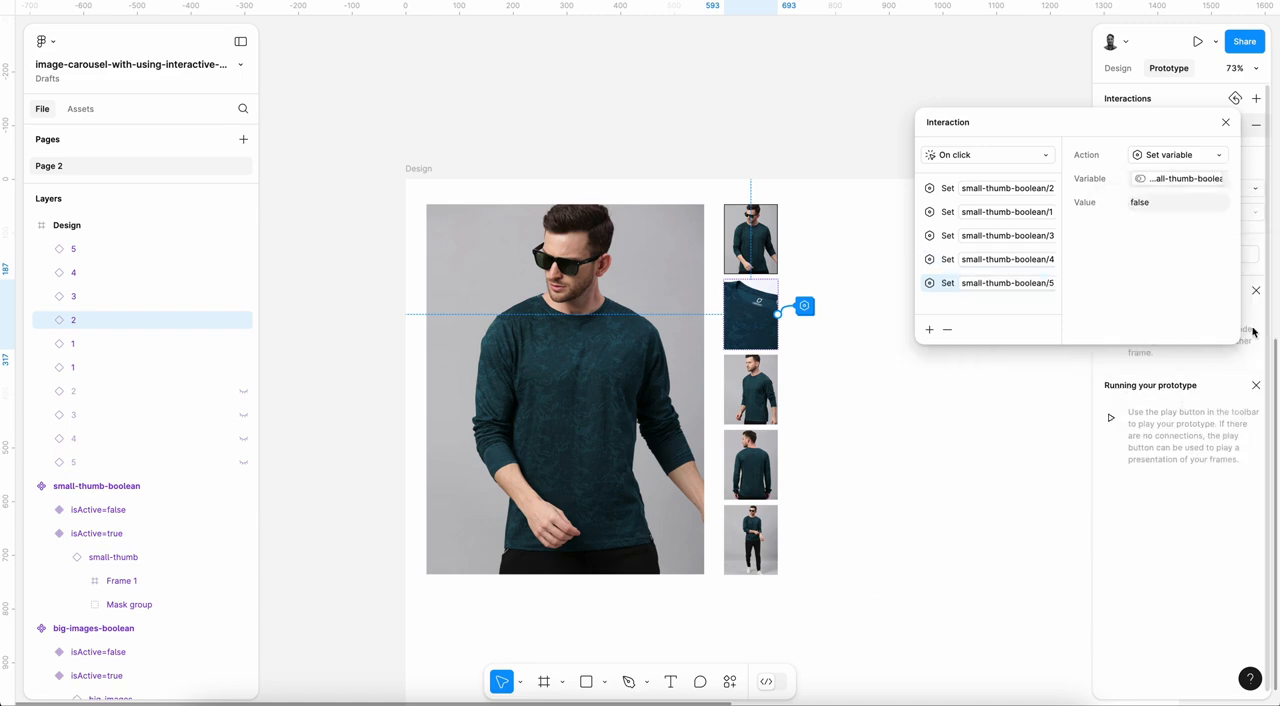
Step: Enlarge the Interaction dialog and add a Check if/else action below the five Set variable actions
left_click_drag(1236, 342, 1268, 561)
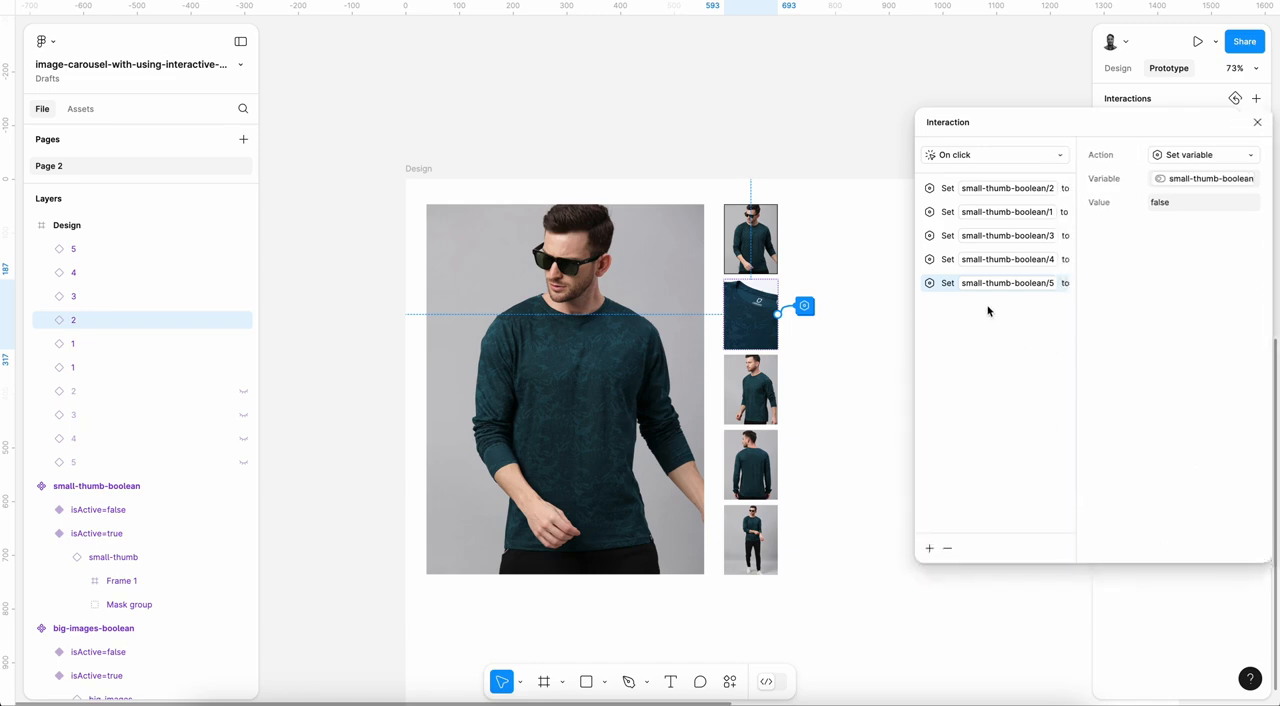
left_click(930, 550)
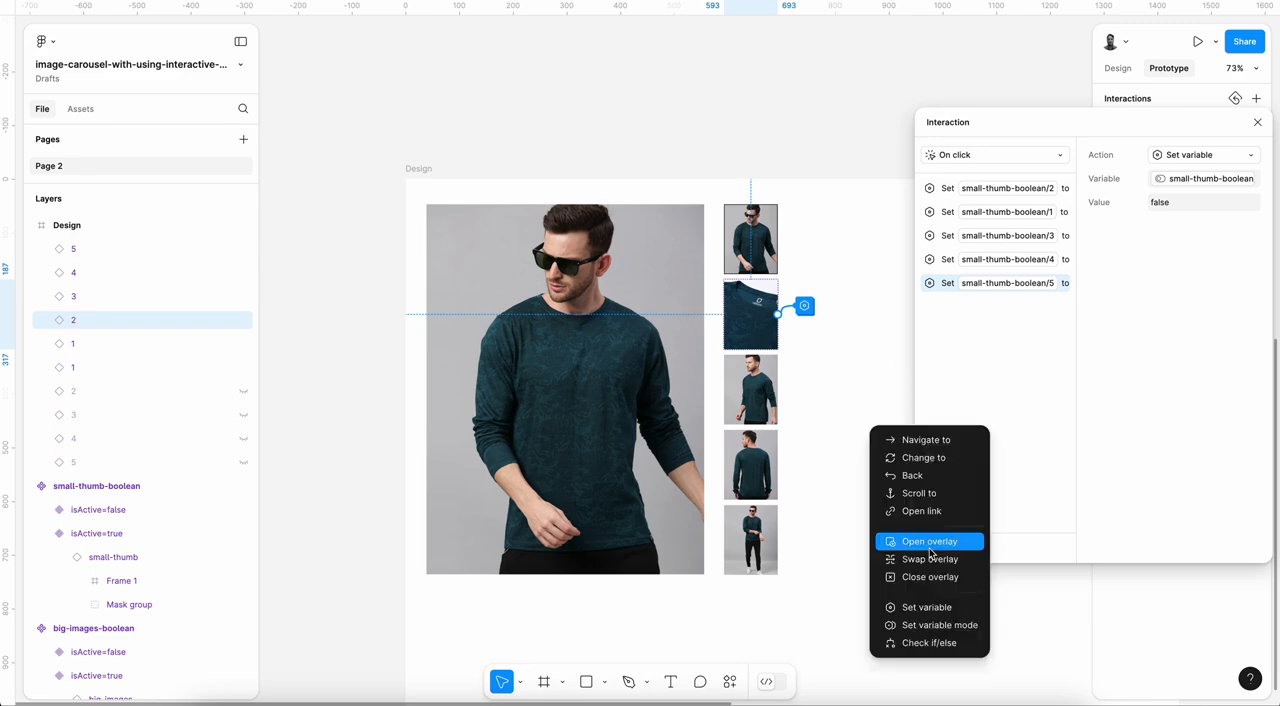
left_click(930, 643)
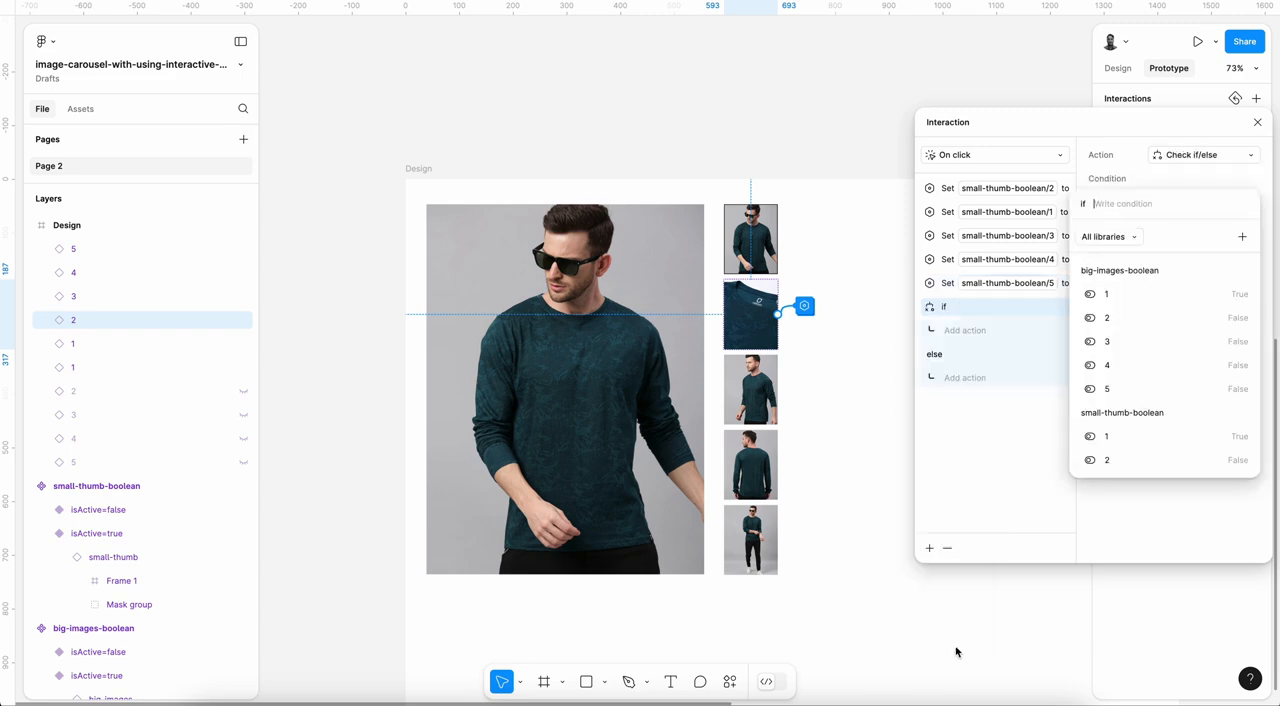
left_click(1107, 460)
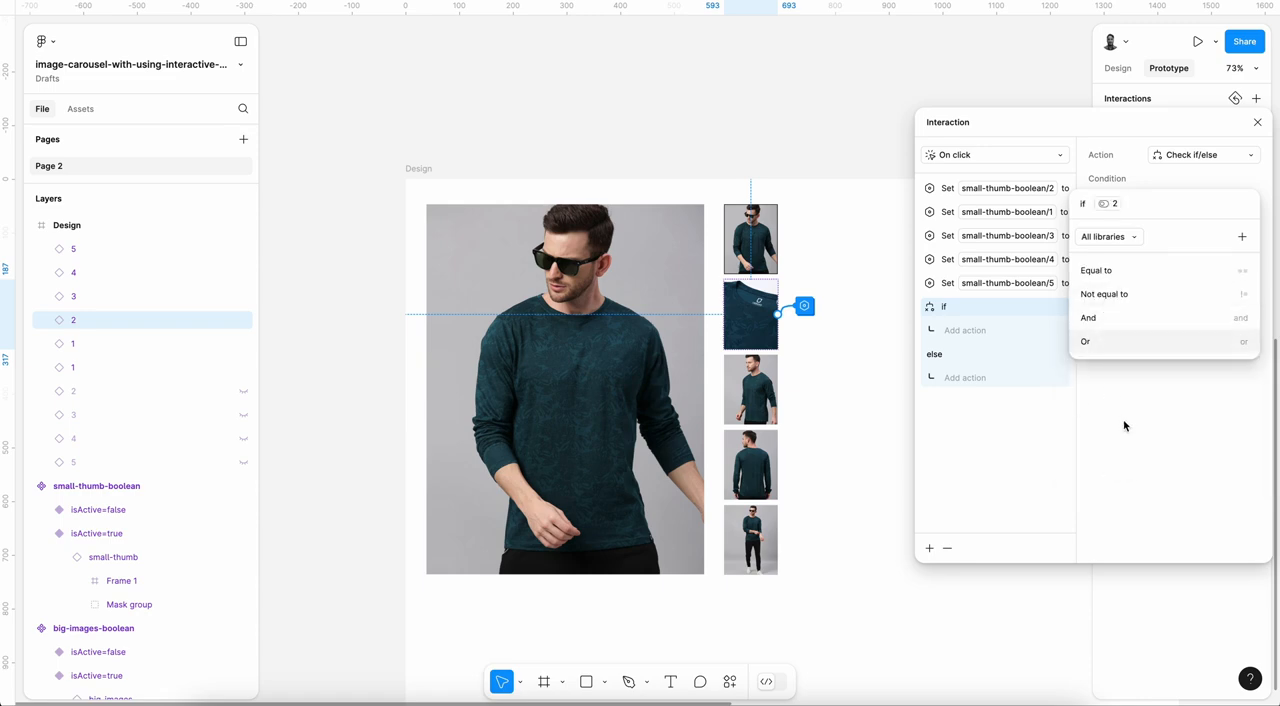
left_click(1107, 204)
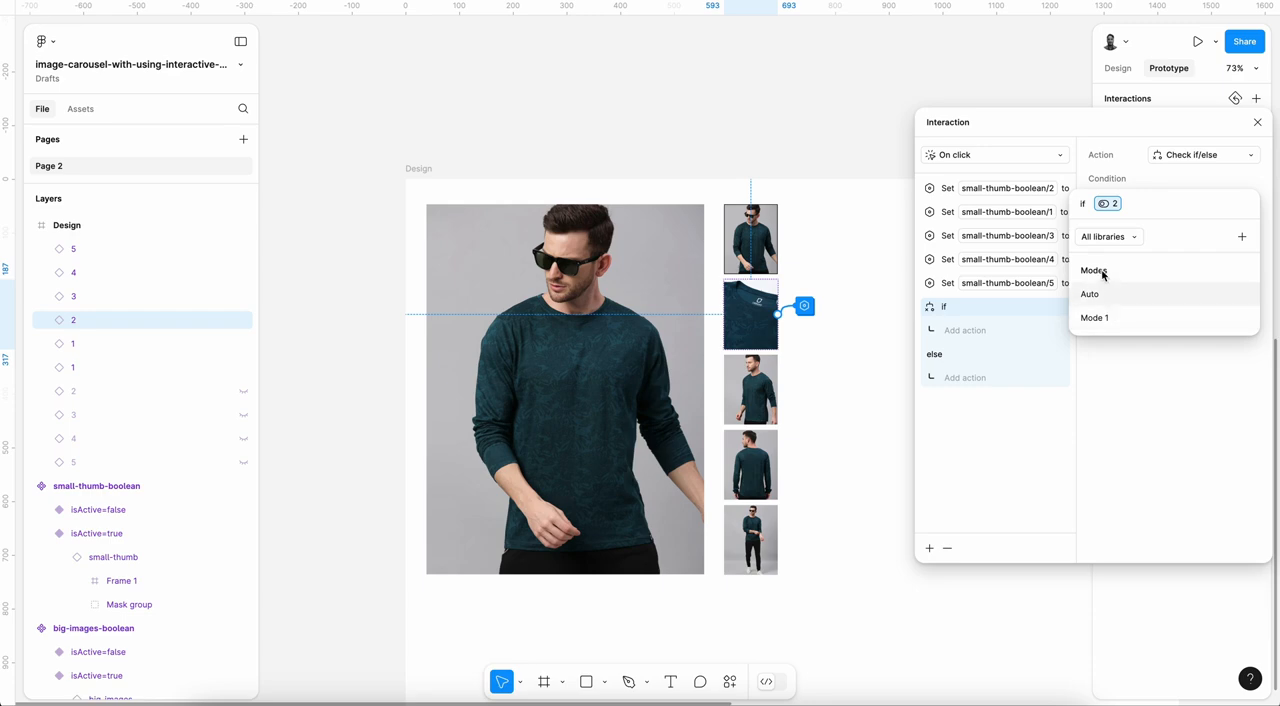
key("BackSpace")
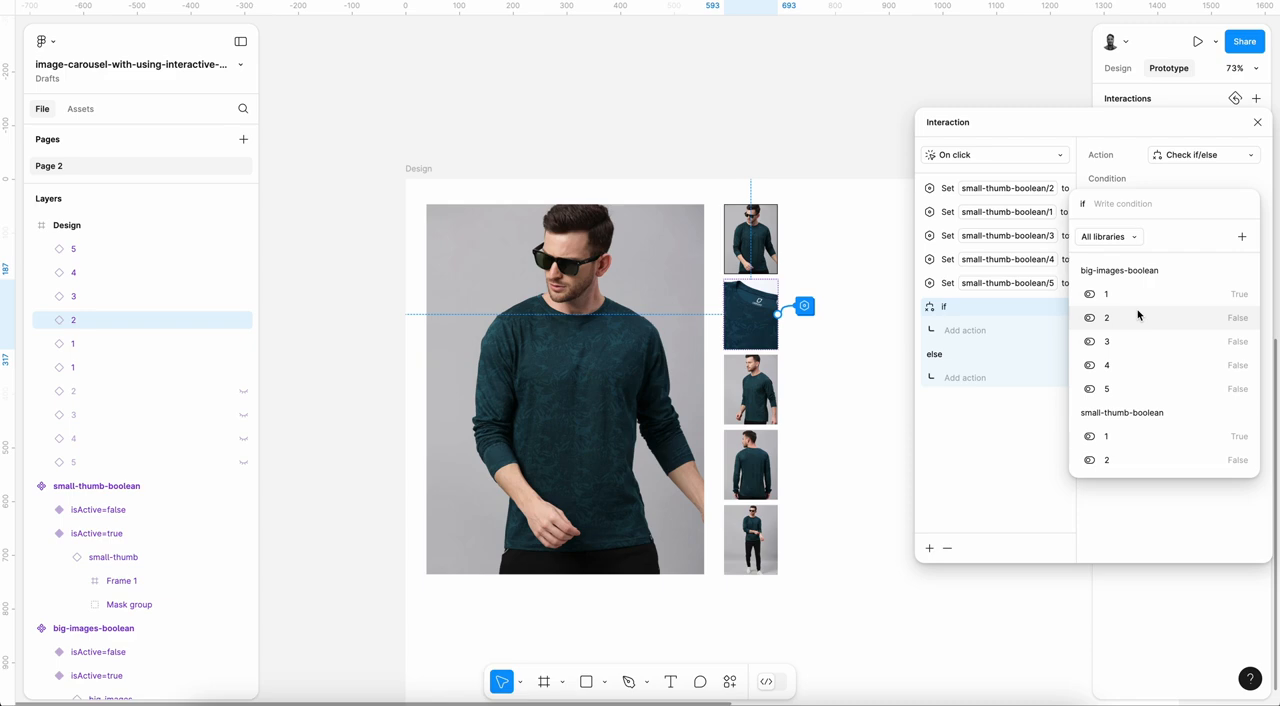
Step: Set the if condition to big-images-boolean/2 not equal to true
left_click(1137, 315)
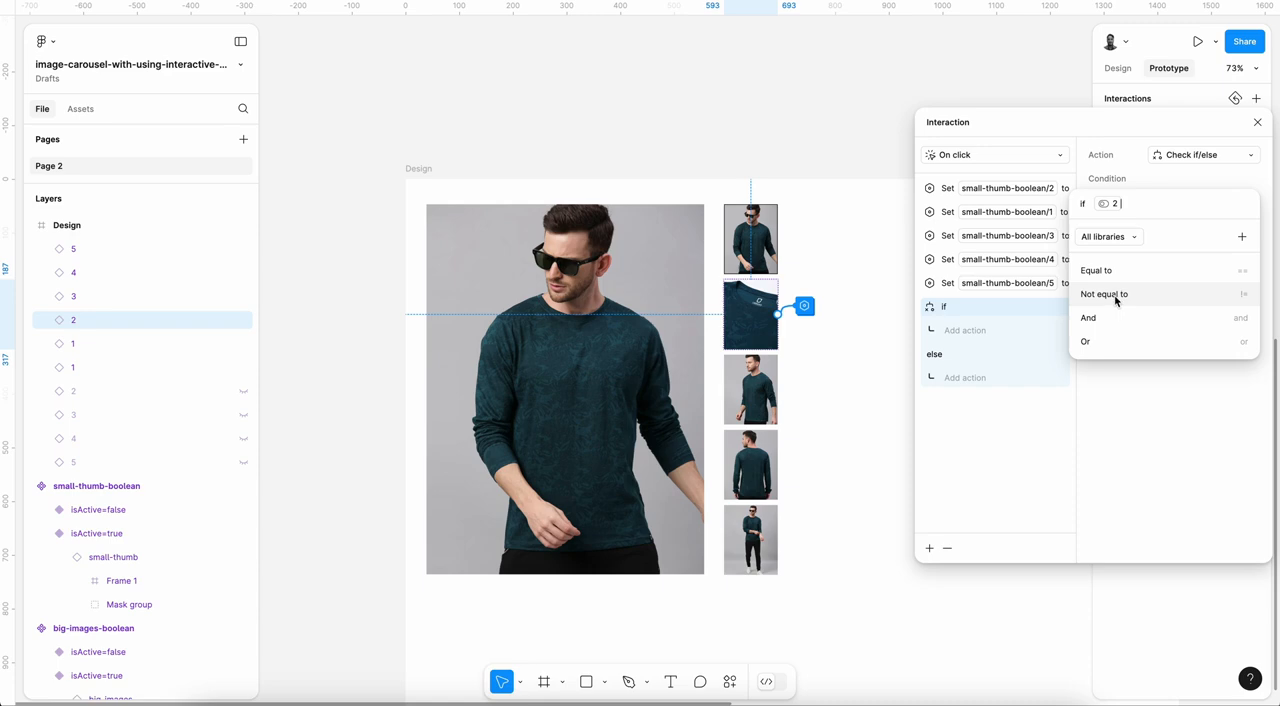
left_click(1105, 294)
left_click(1095, 270)
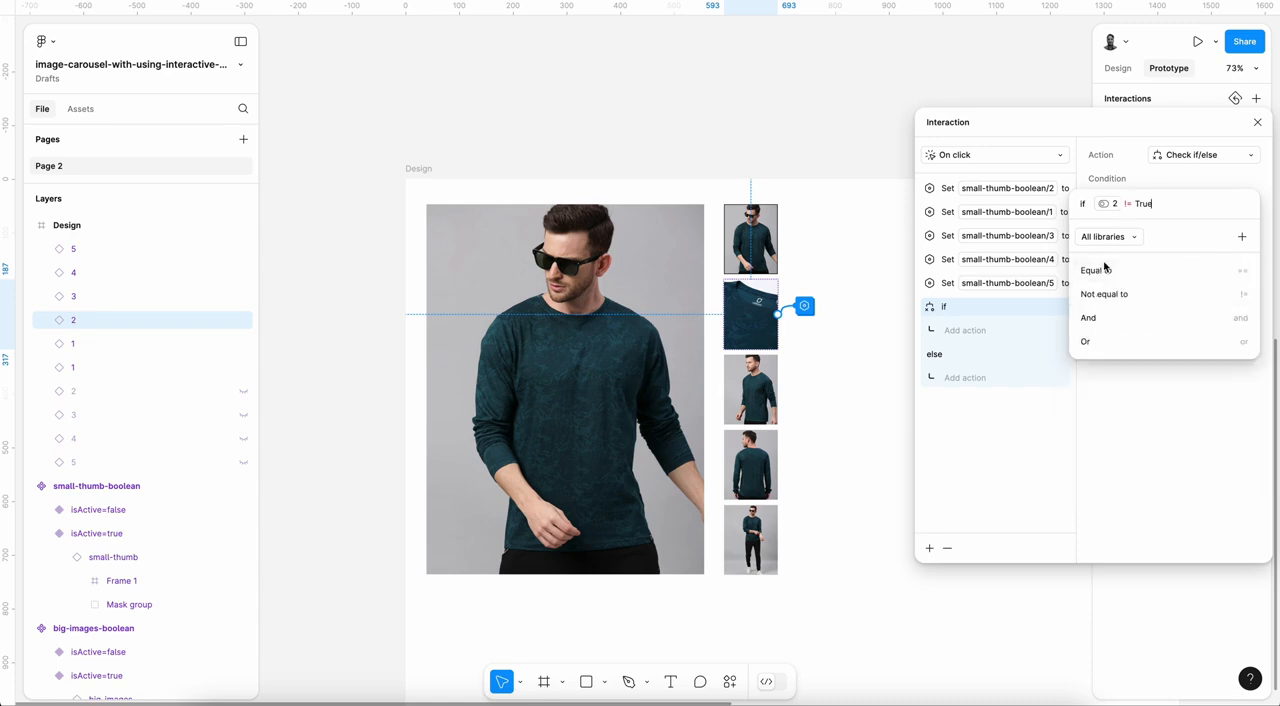
left_click(1057, 514)
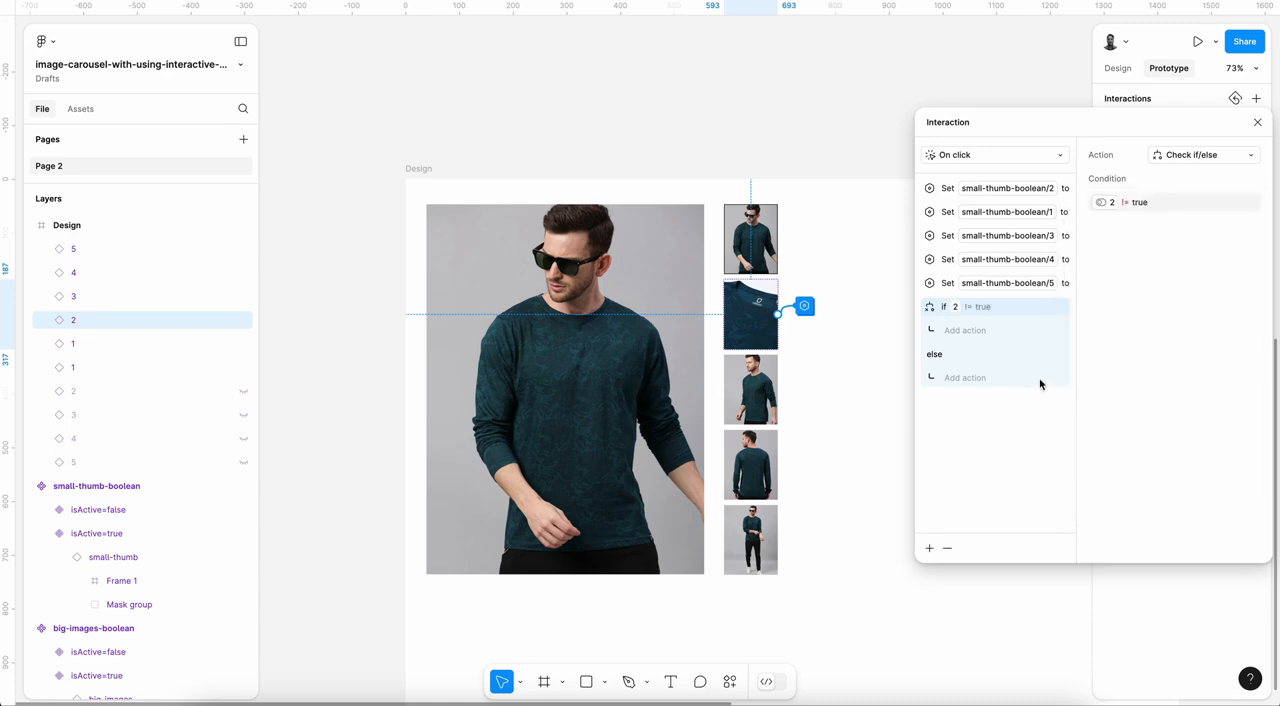
Step: Add a Set variable action under the if condition that sets big-images-boolean/2 to true
left_click(962, 338)
left_click(969, 522)
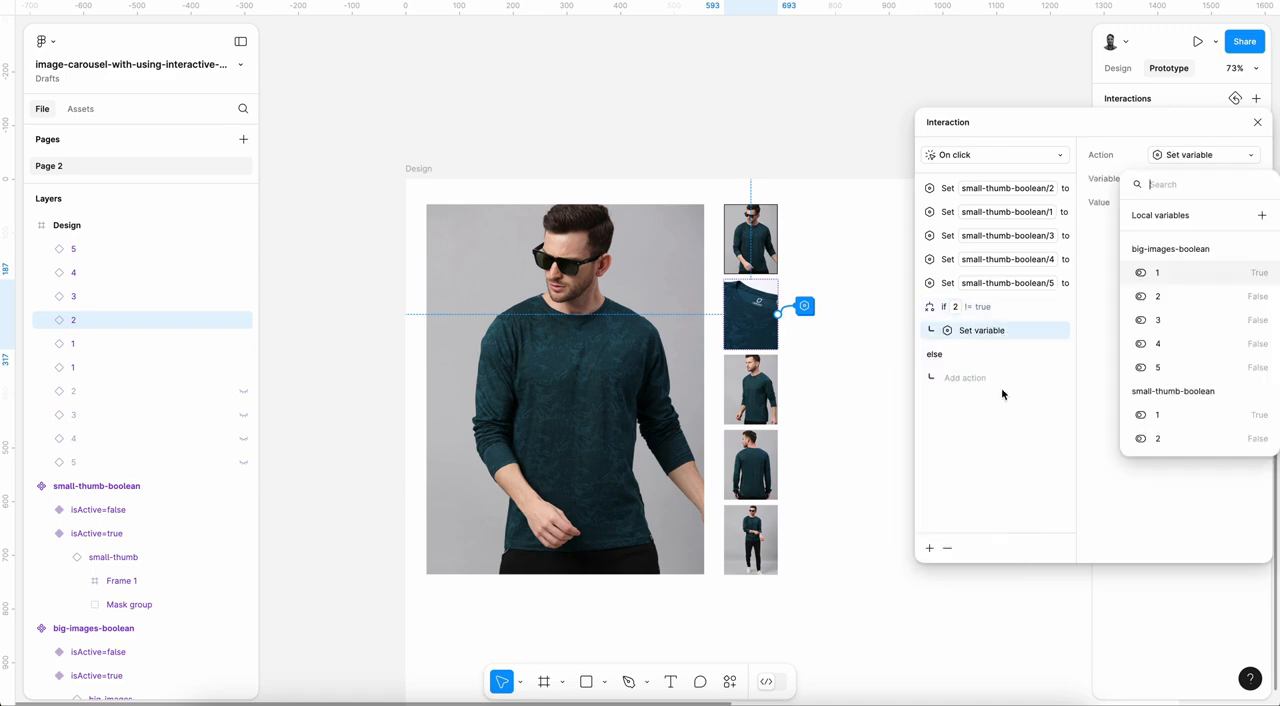
left_click(1163, 297)
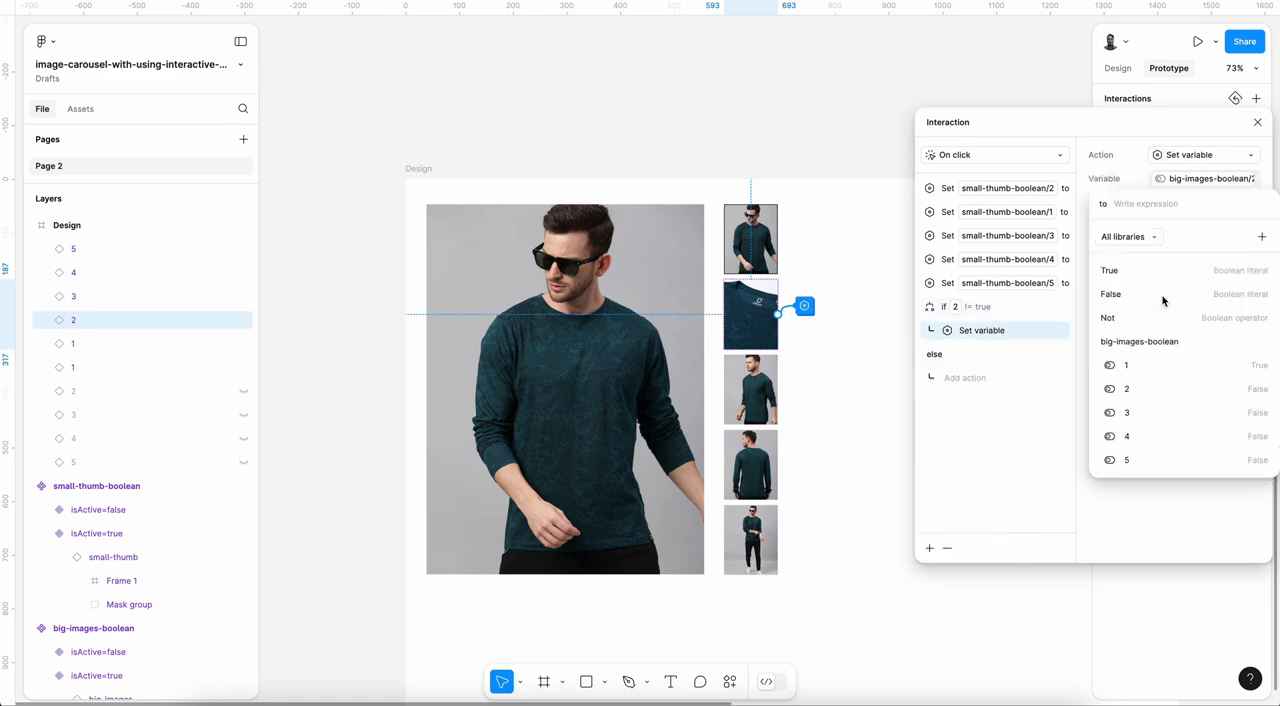
left_click(1112, 270)
left_click(971, 434)
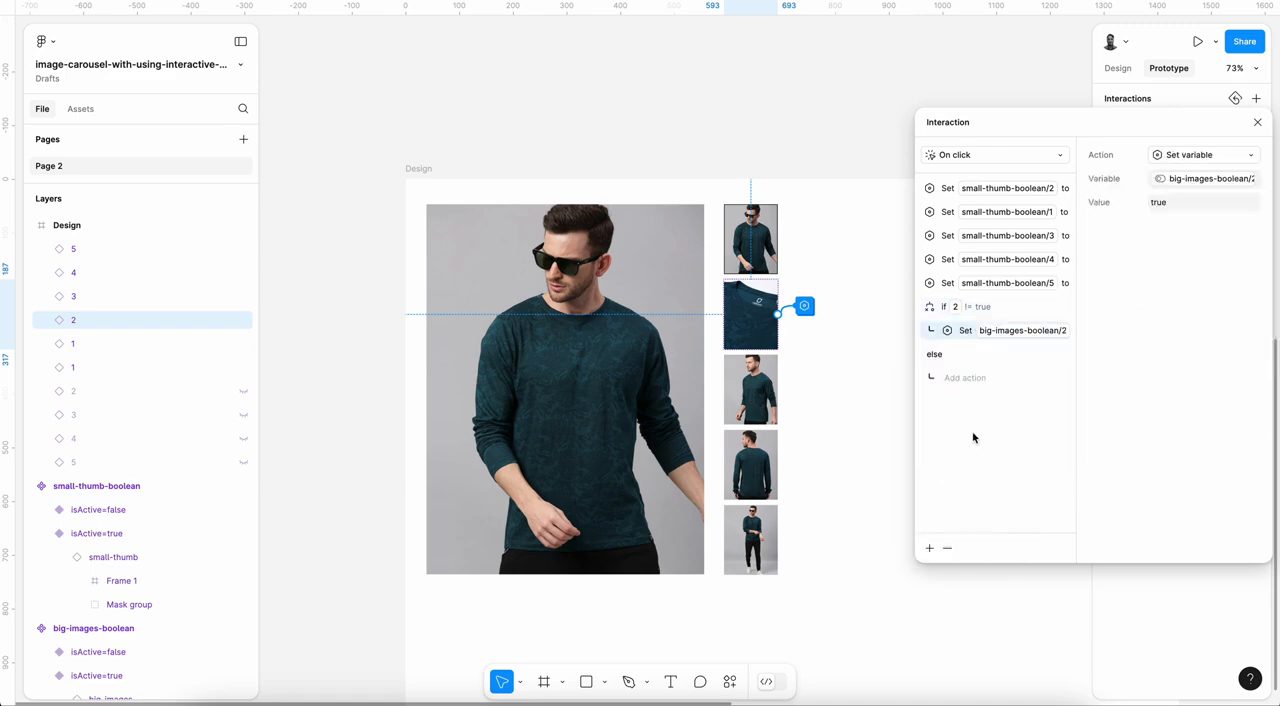
Step: Add another Set variable action in the if branch that sets big-images-boolean/1 to false
left_click(930, 549)
left_click(933, 625)
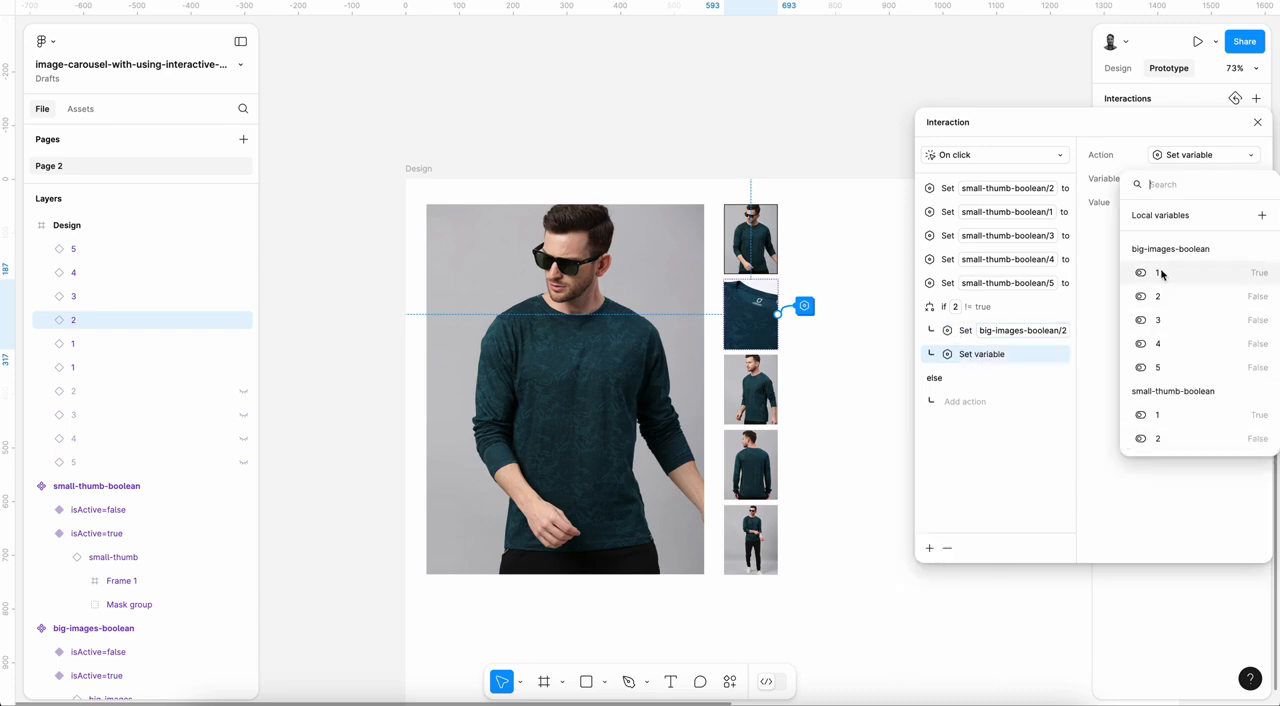
left_click(1161, 273)
left_click(1140, 294)
left_click(1043, 451)
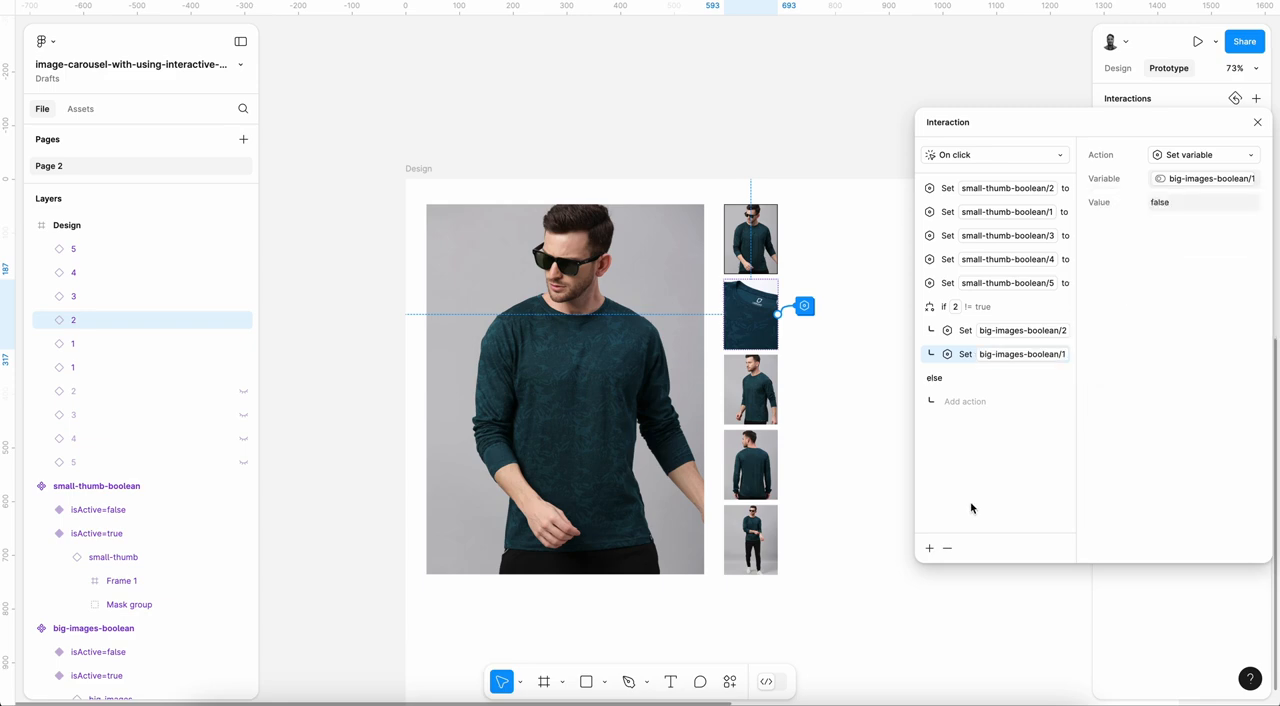
Step: Add a Set variable action in the if branch that sets big-images-boolean/3 to false
left_click(930, 550)
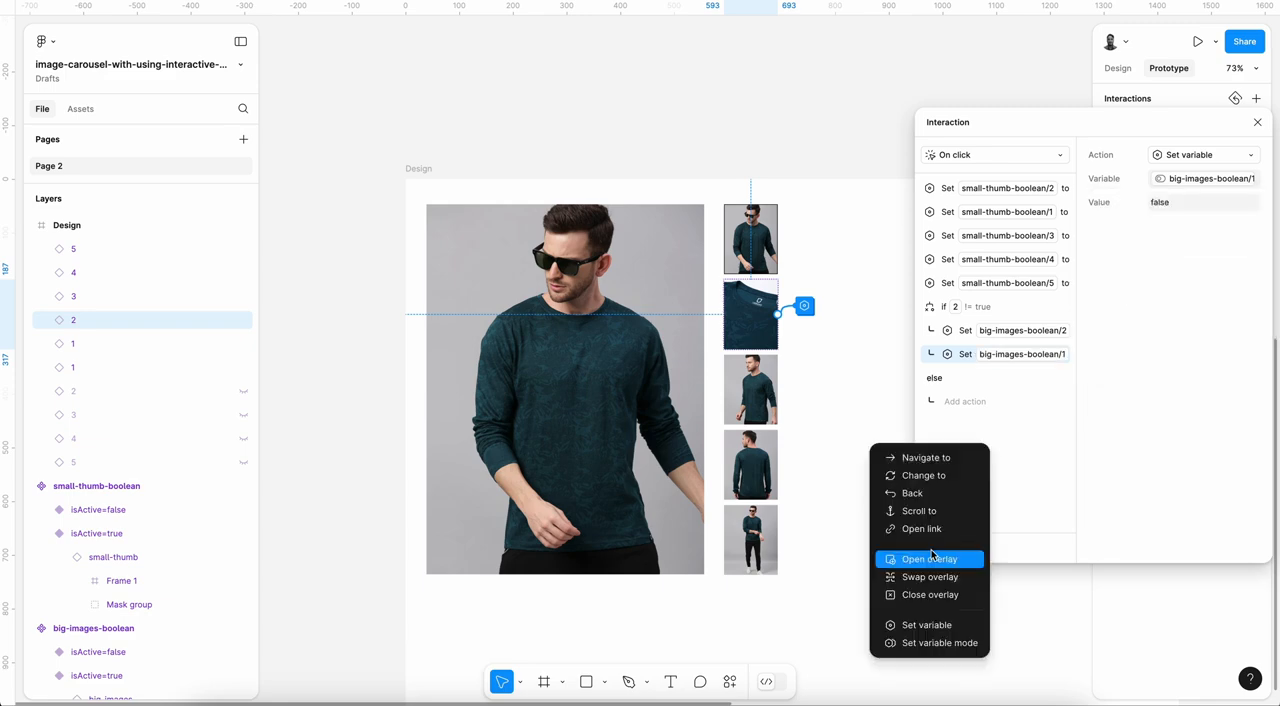
left_click(937, 624)
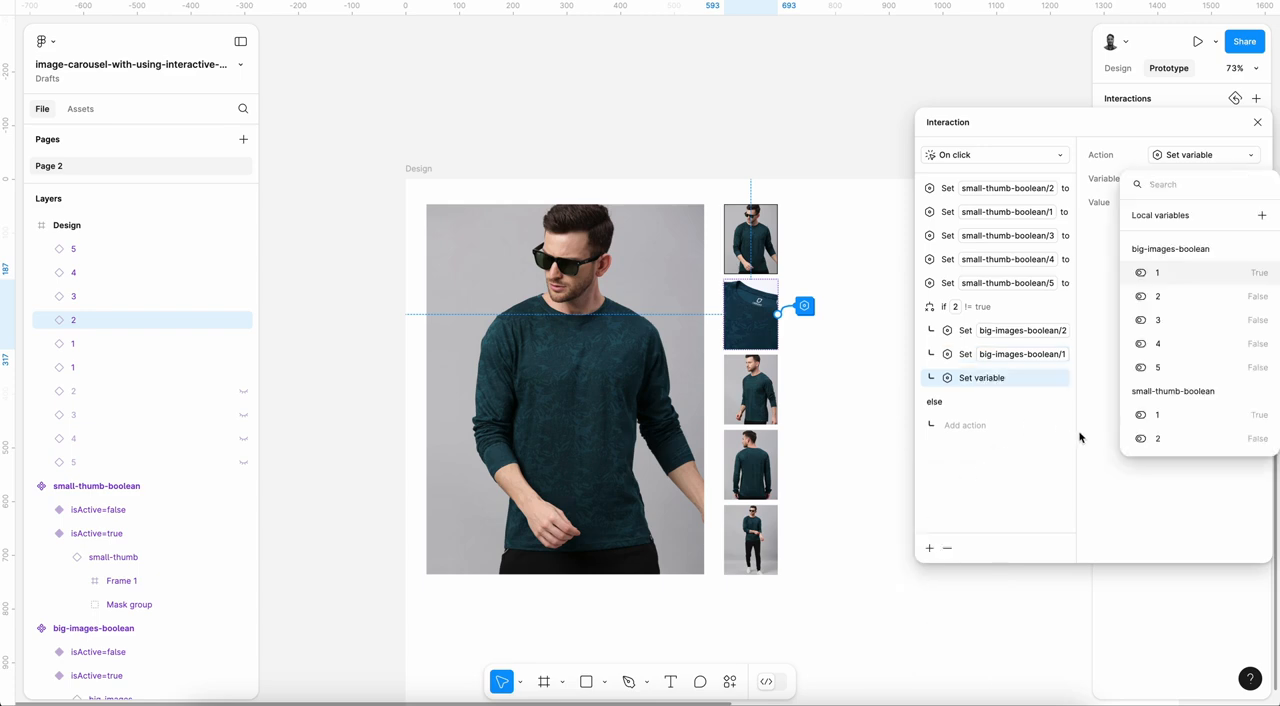
left_click(1172, 320)
left_click(1128, 295)
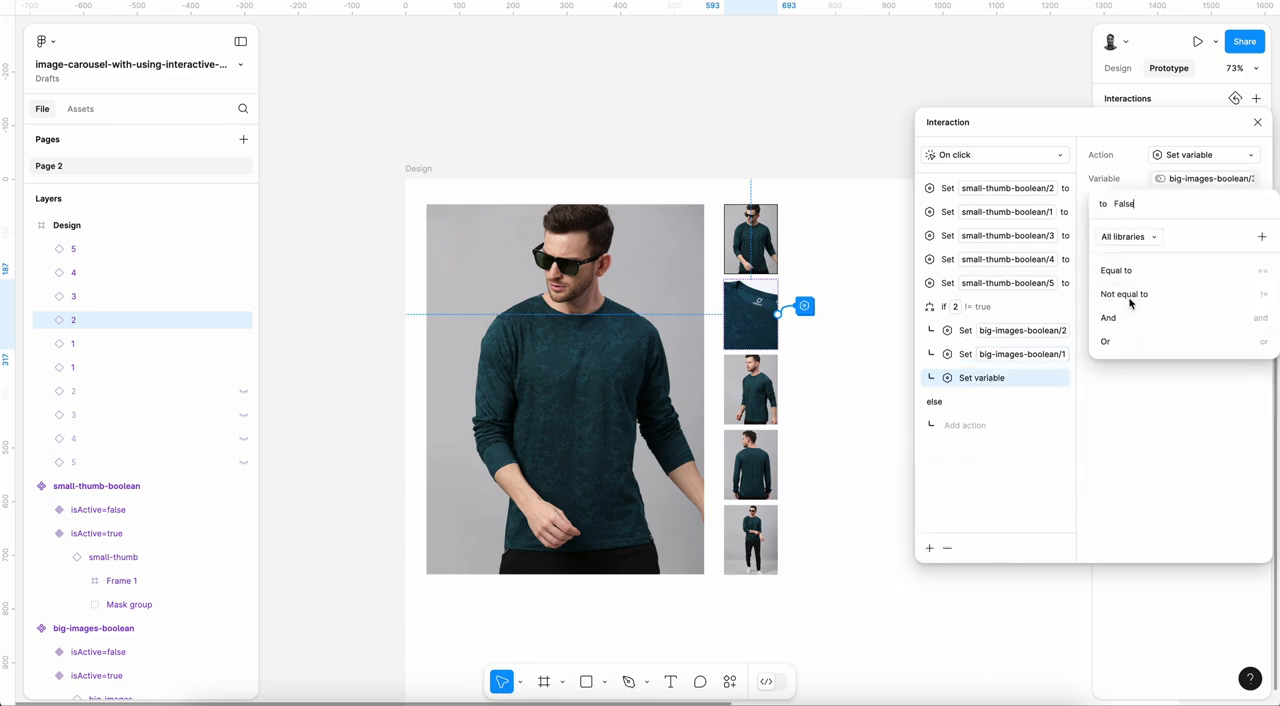
left_click(1006, 460)
Step: Add a Set variable action in the if branch that sets big-images-boolean/4 to false
left_click(929, 548)
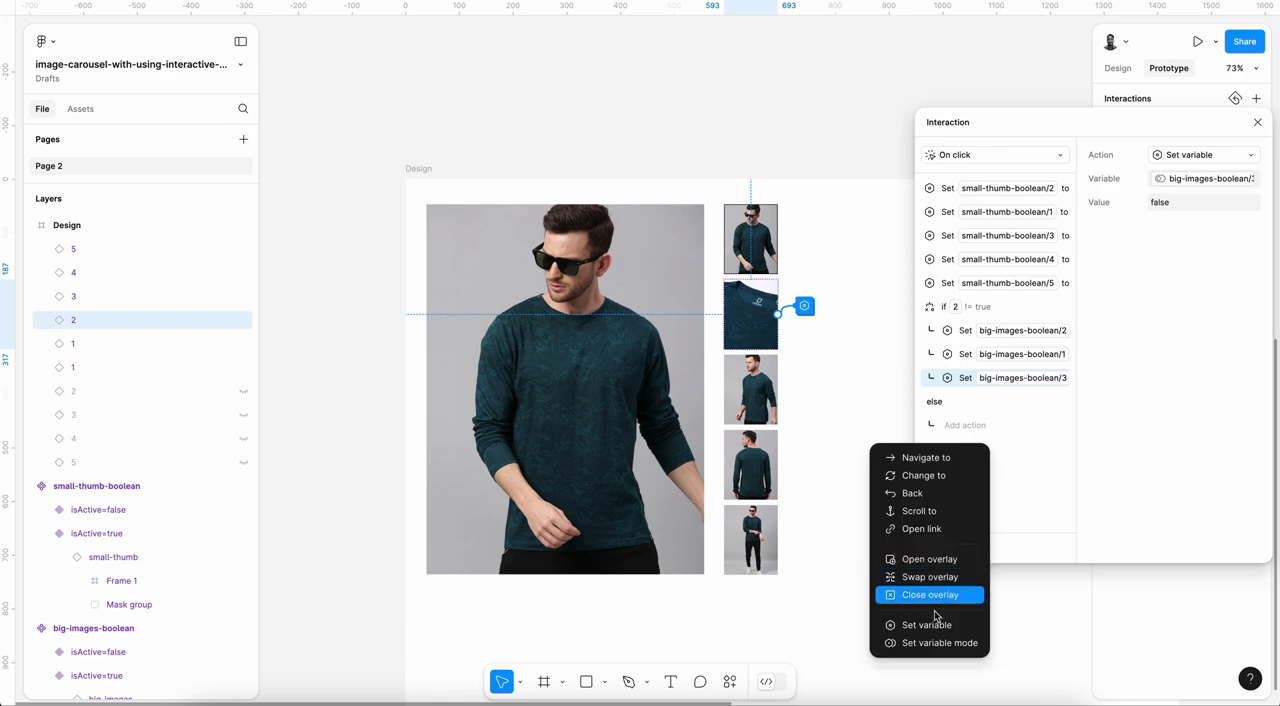
left_click(936, 620)
left_click(1162, 343)
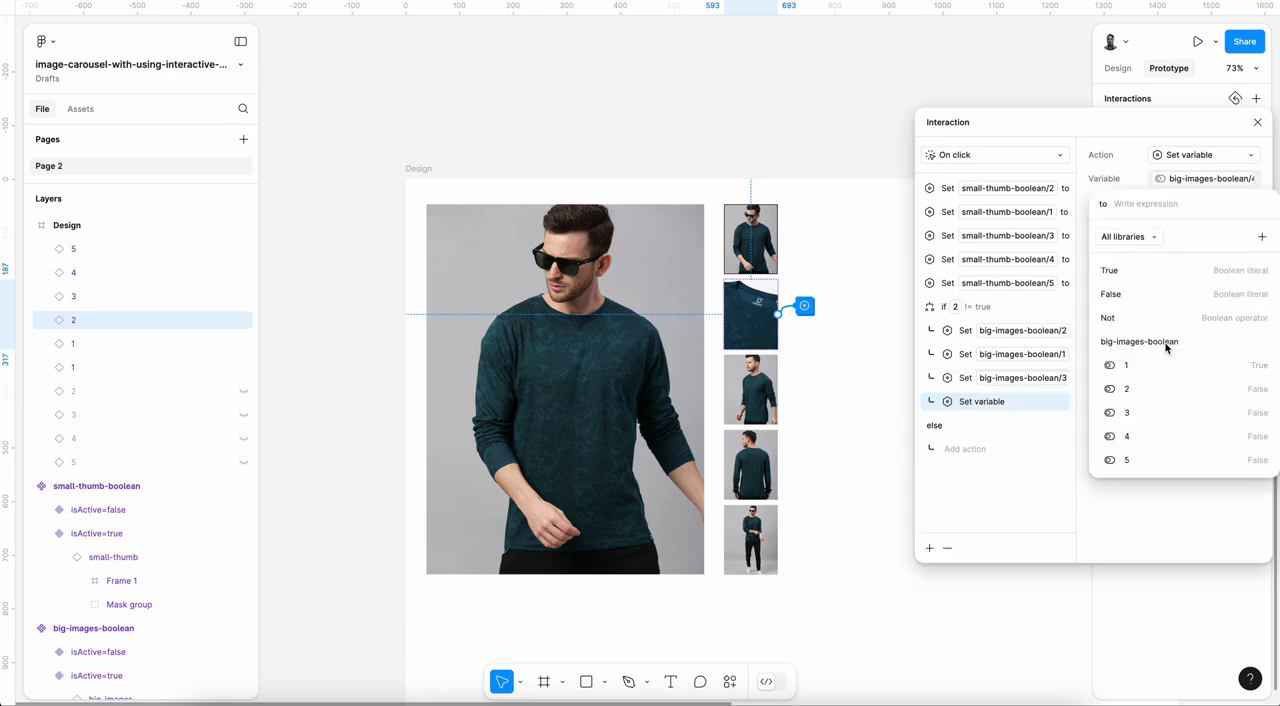
left_click(1128, 294)
left_click(980, 543)
Step: Add a Set variable action in the if branch that sets big-images-boolean/5 to false
left_click(929, 548)
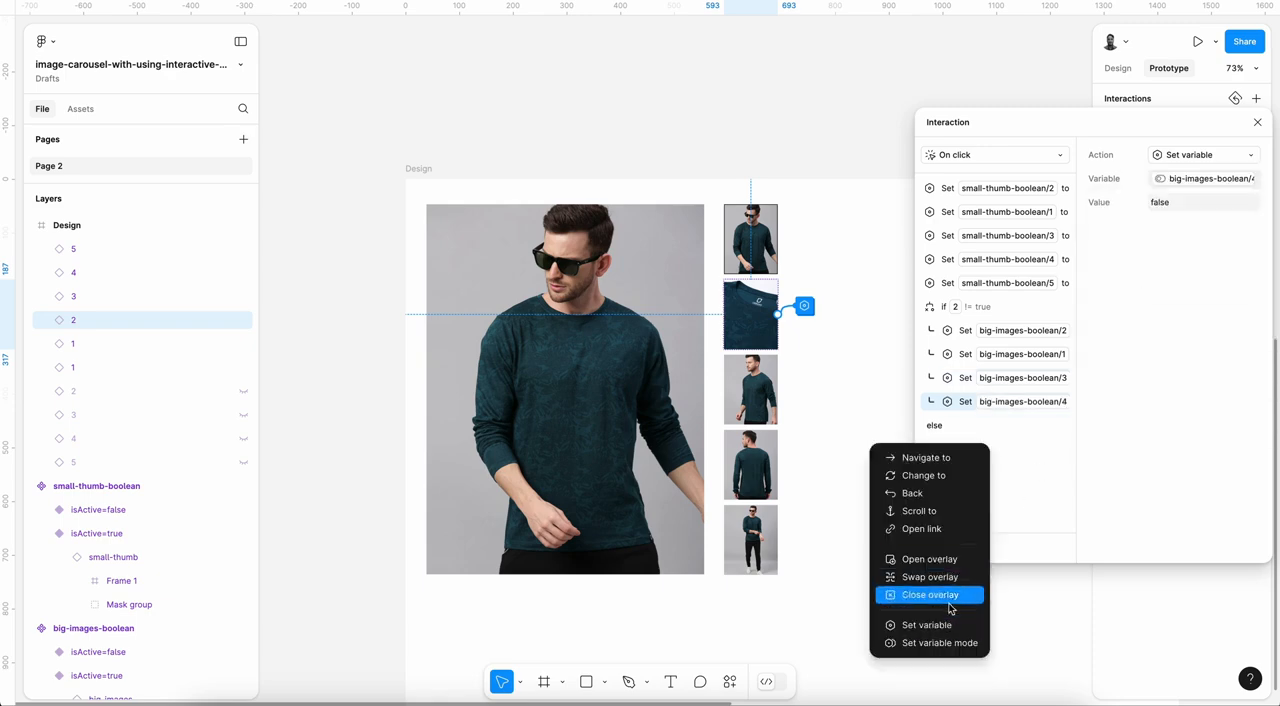
left_click(936, 620)
left_click(1165, 367)
left_click(1140, 292)
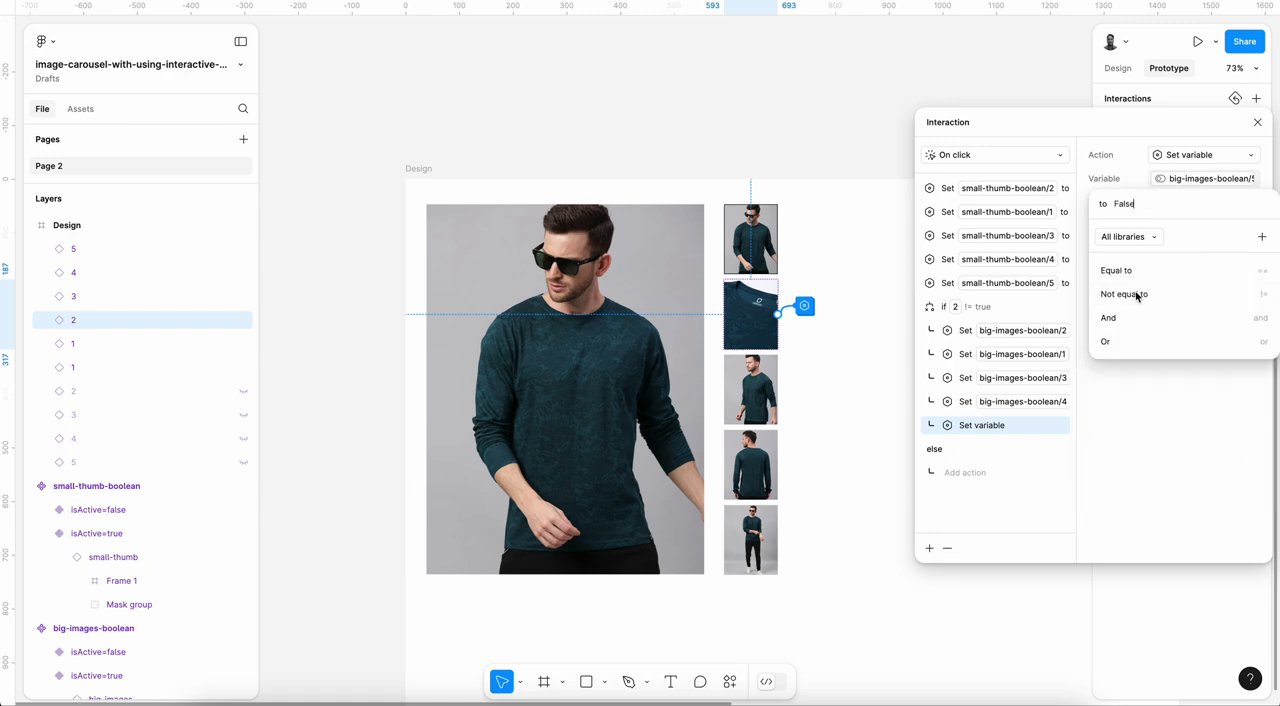
left_click(1032, 495)
left_click(999, 314)
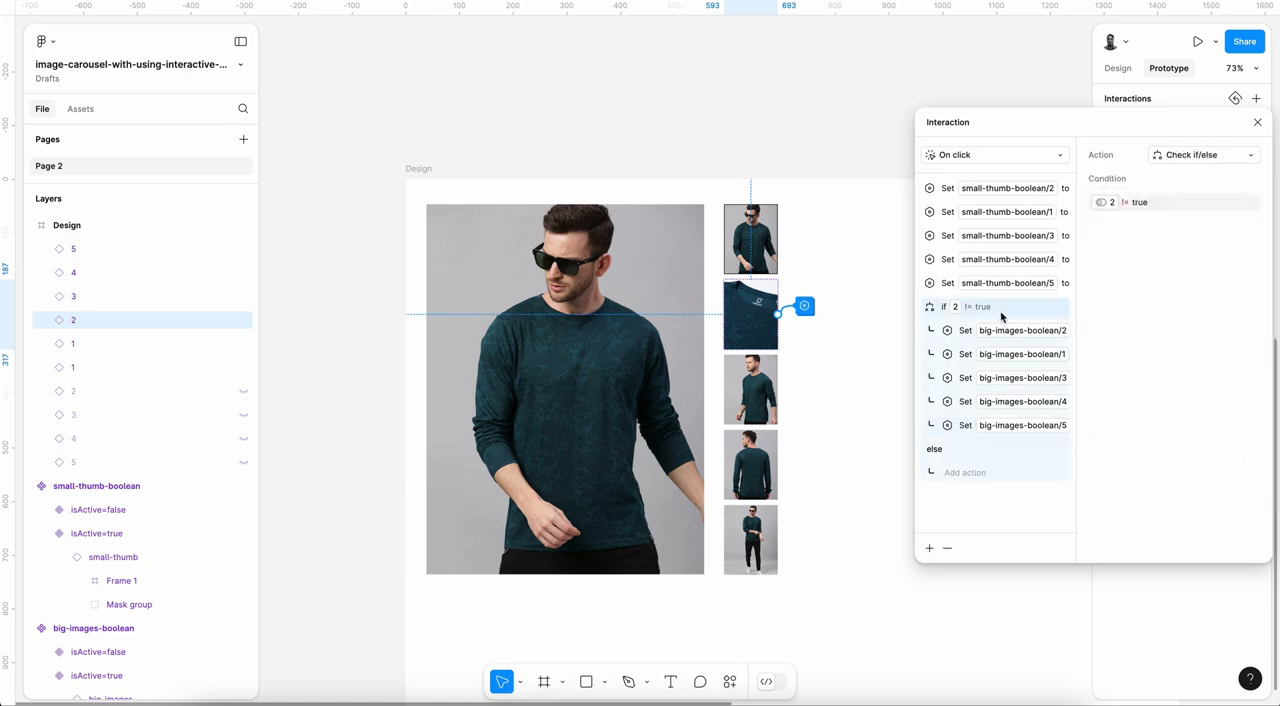
left_click(959, 474)
left_click(979, 625)
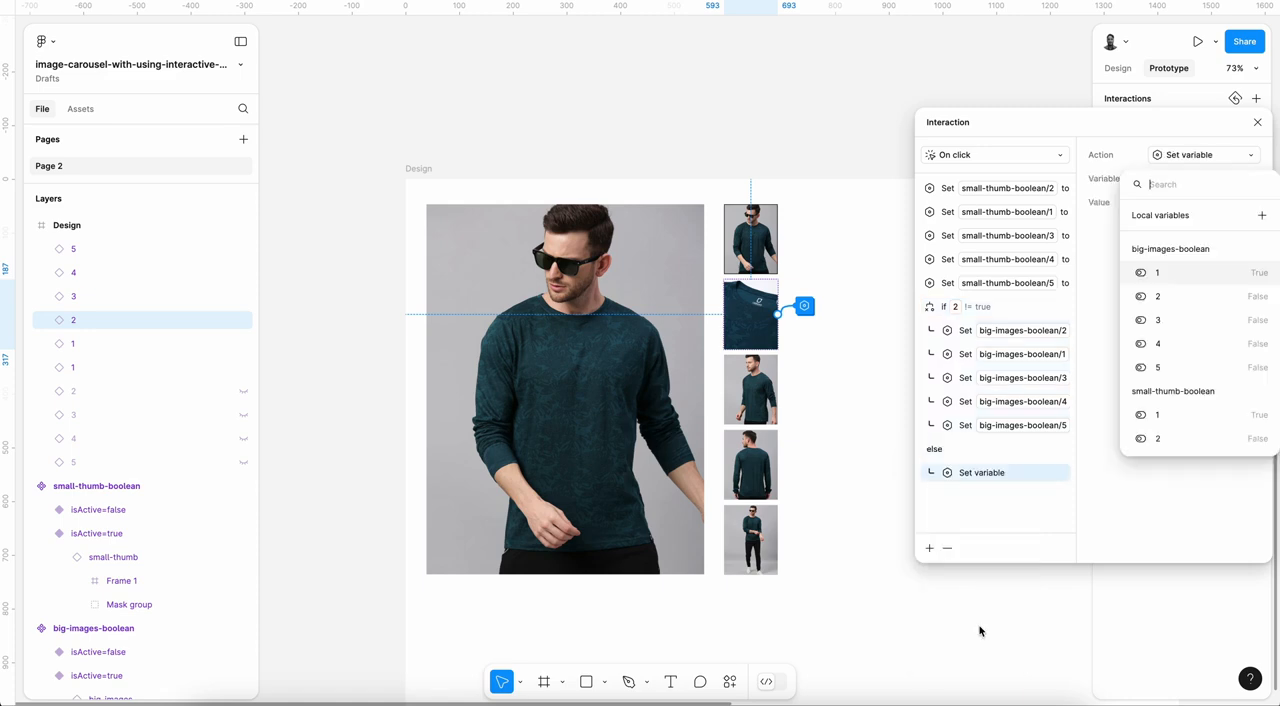
left_click(1088, 448)
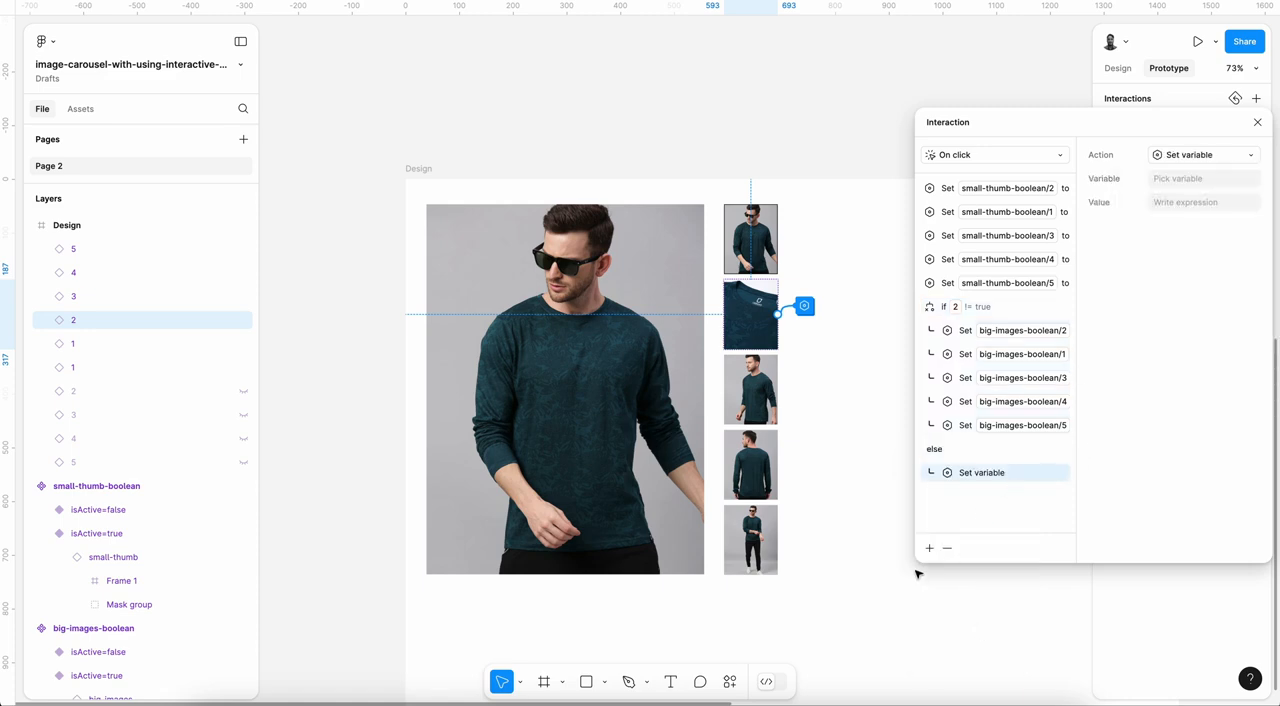
left_click(946, 548)
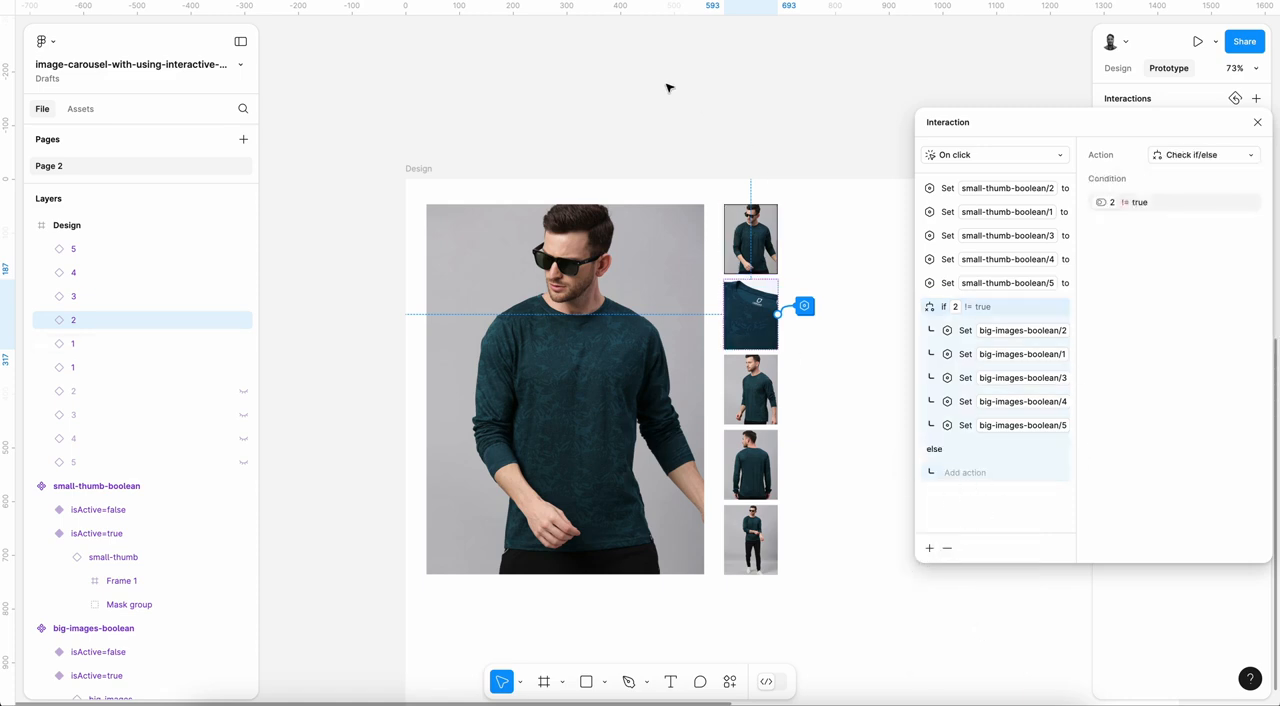
Step: Preview the Design frame as a prototype, test the second thumbnail's interaction, and return to the editor
left_click(419, 168)
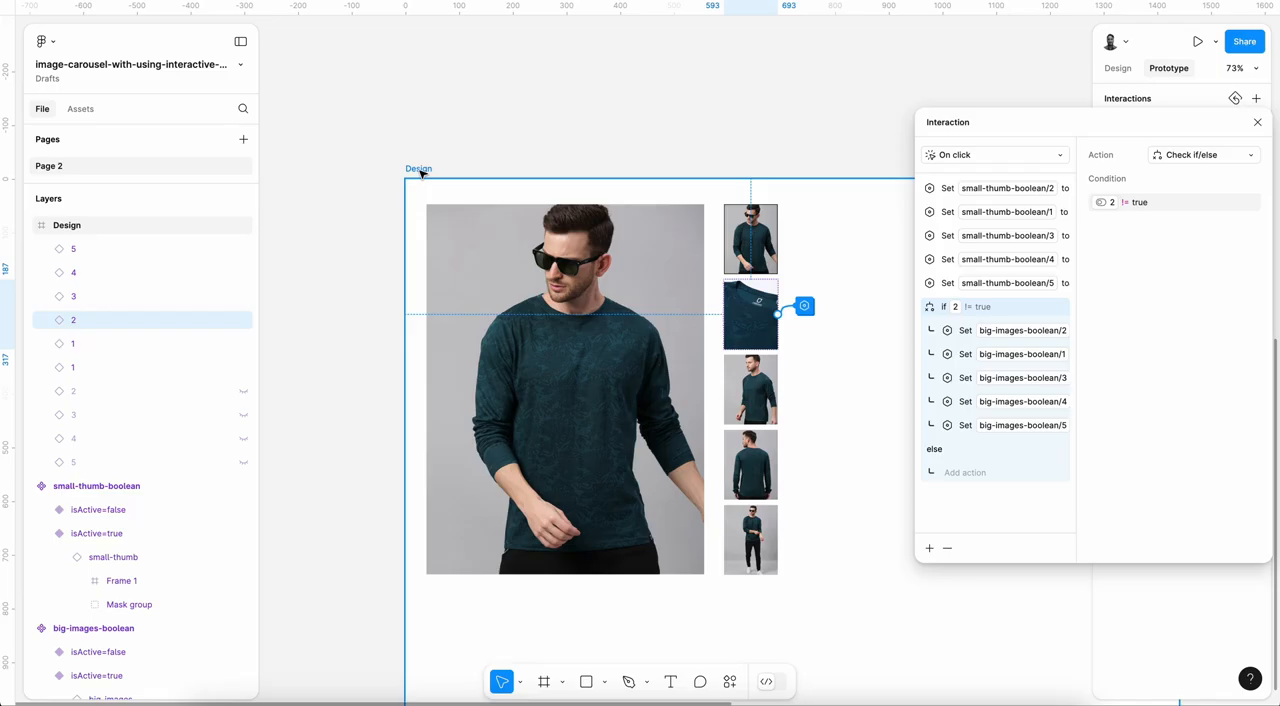
left_click(1197, 41)
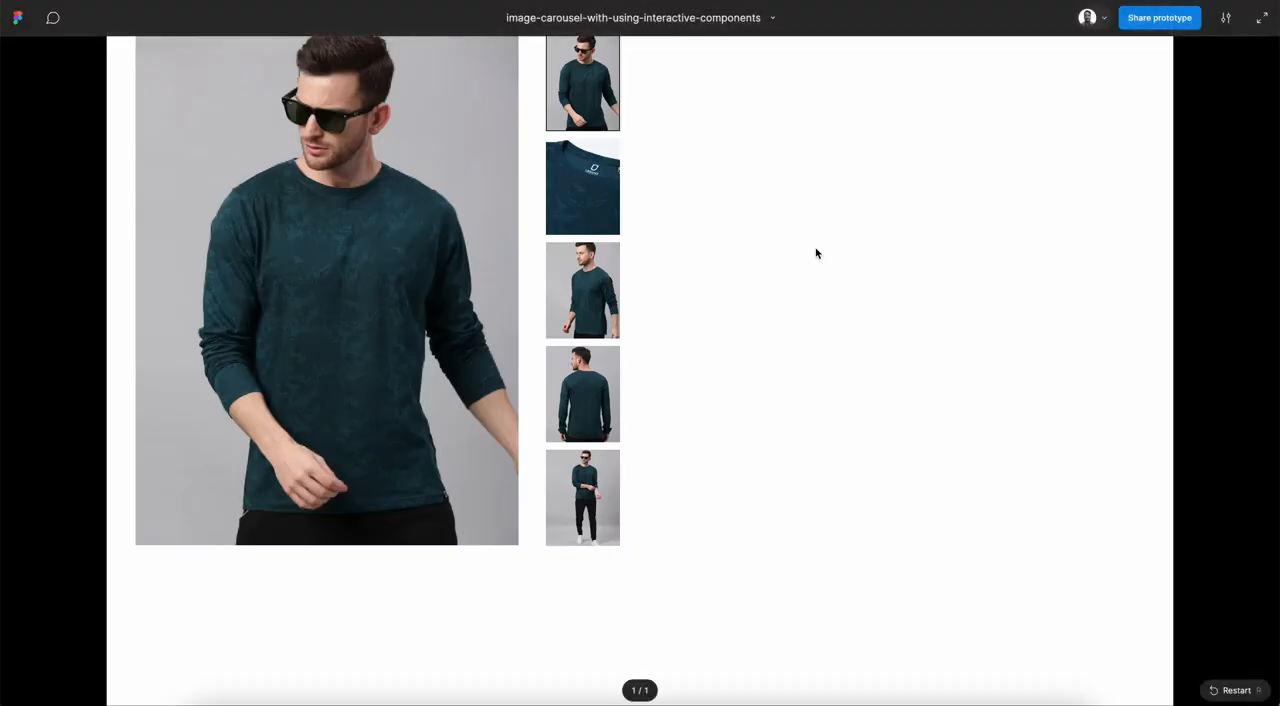
left_click(589, 190)
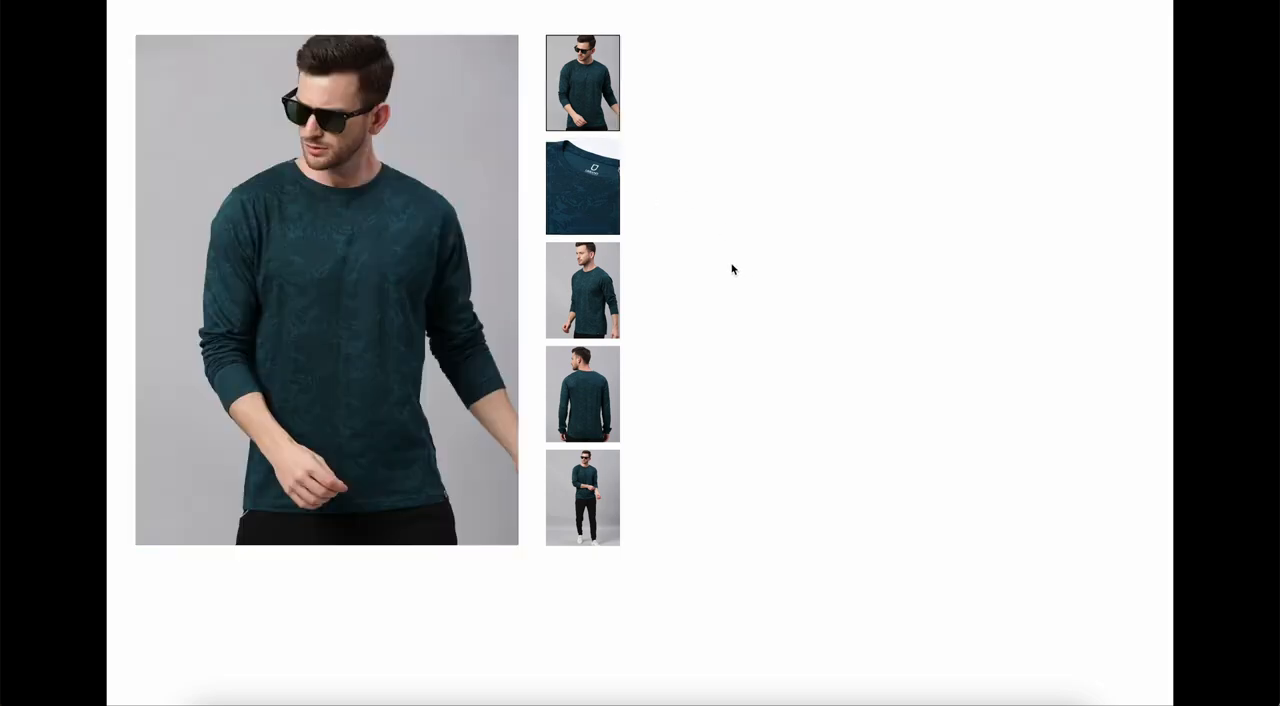
left_click(570, 158)
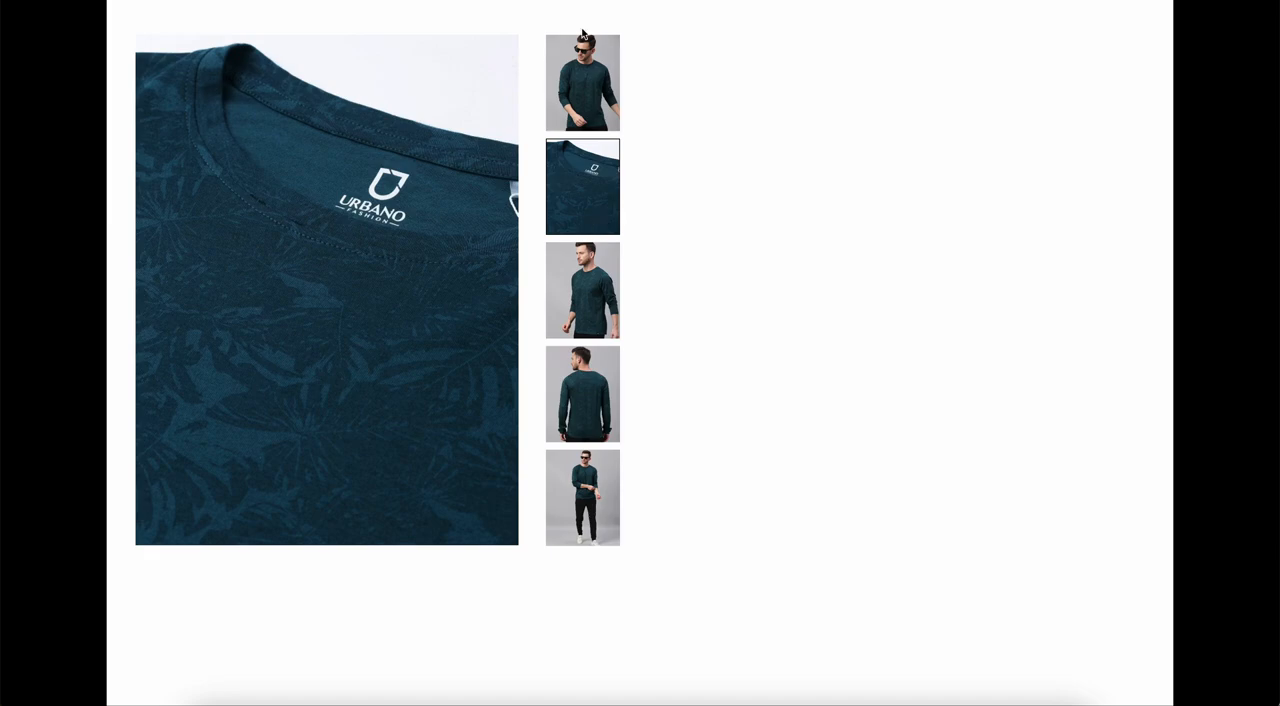
key("Escape")
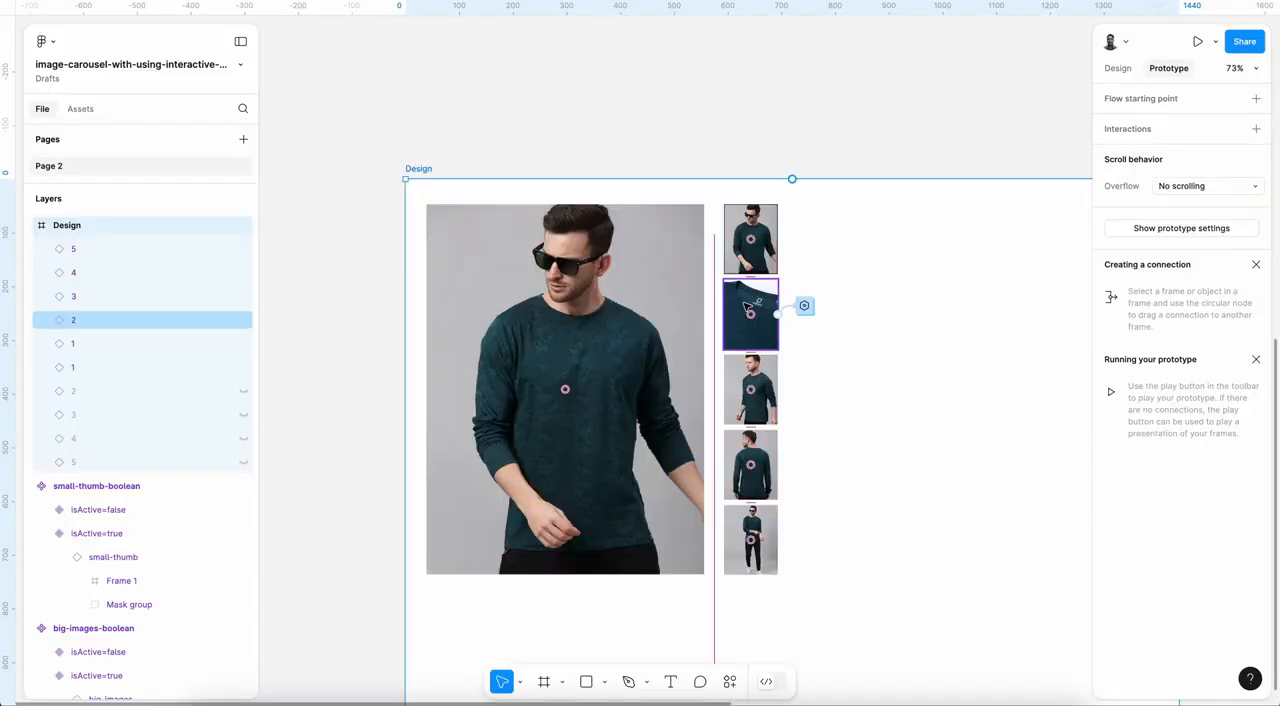
Step: Review the second thumbnail's on-click interaction, checking its small-thumb actions, the if condition and the big-images actions
left_click(805, 306)
left_click(1195, 128)
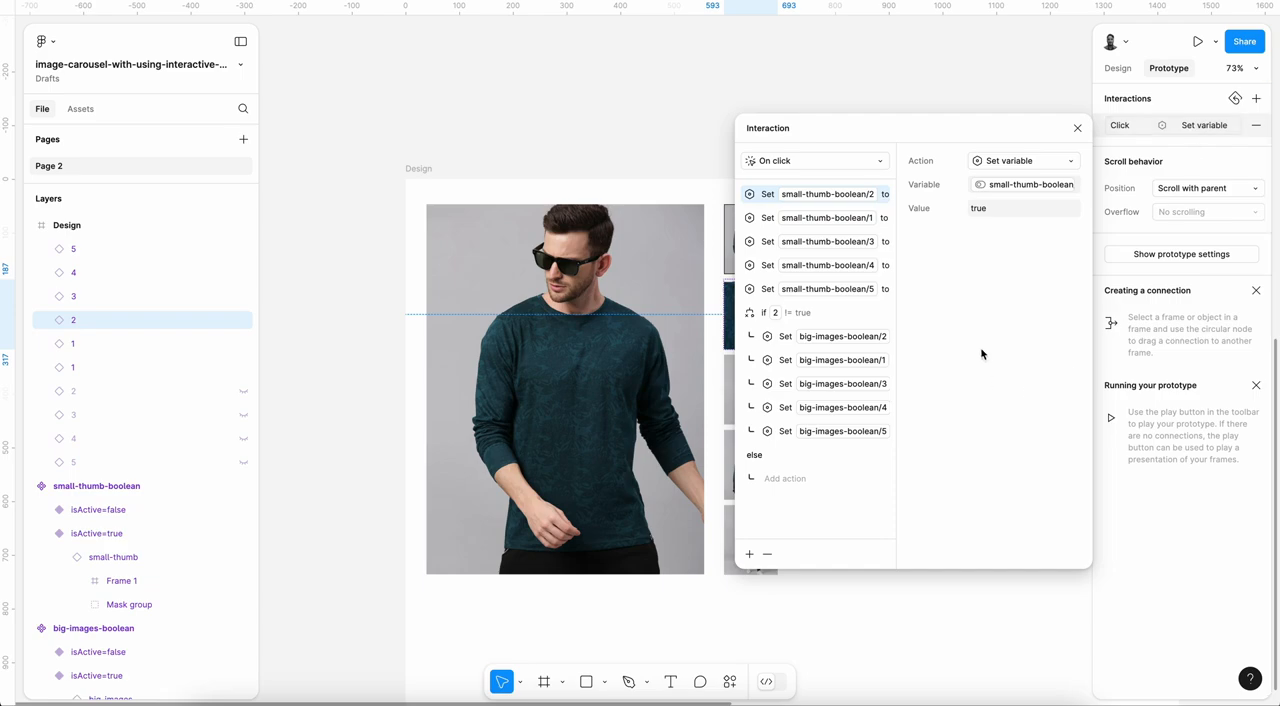
left_click_drag(933, 129, 1049, 133)
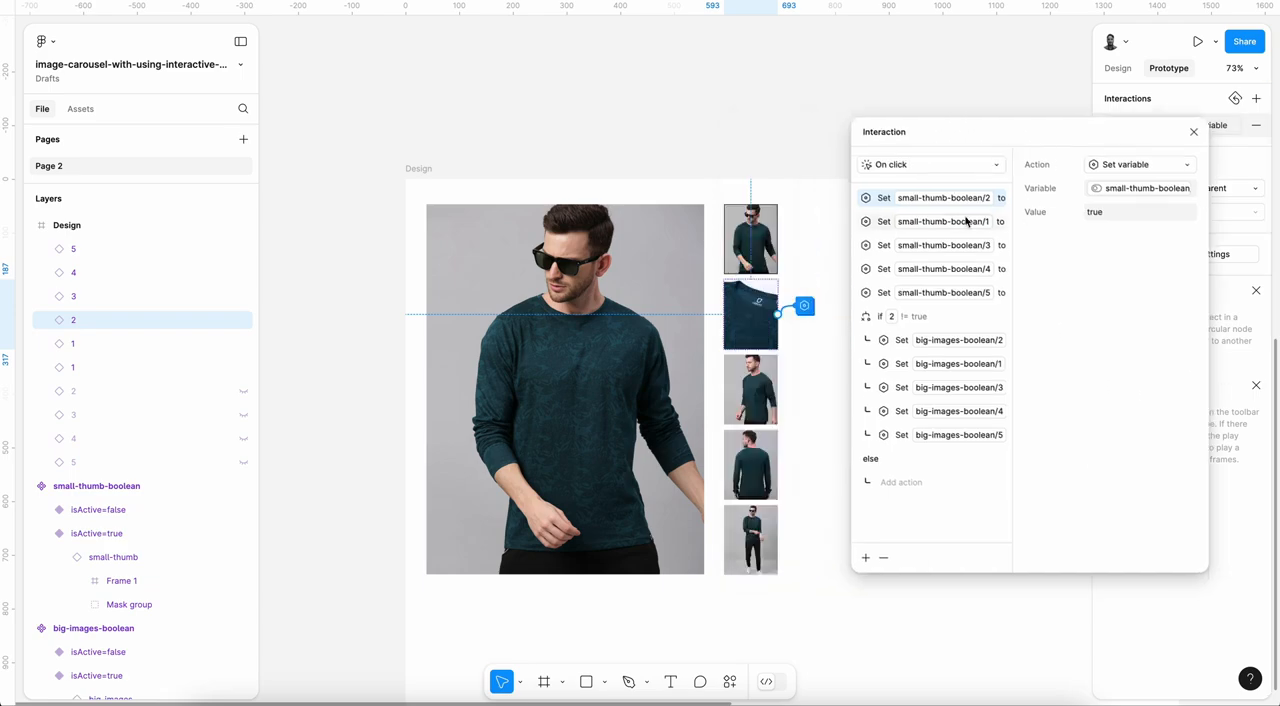
left_click(885, 224)
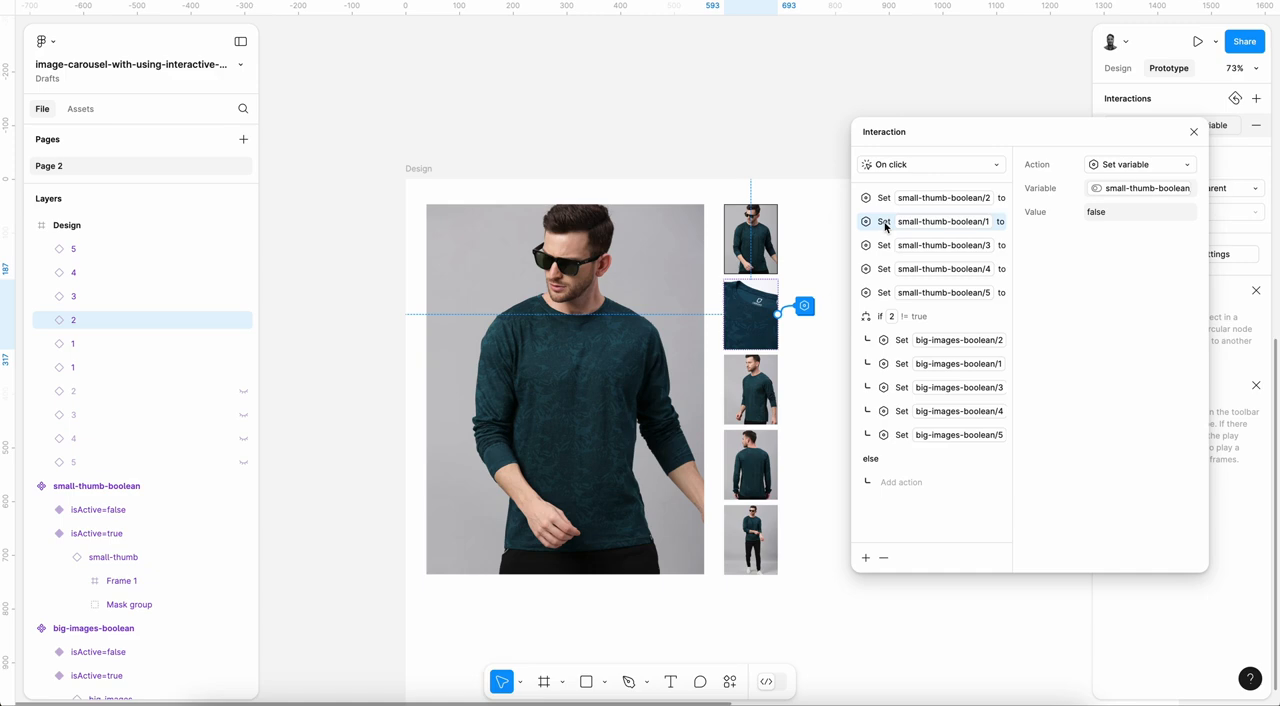
left_click(917, 324)
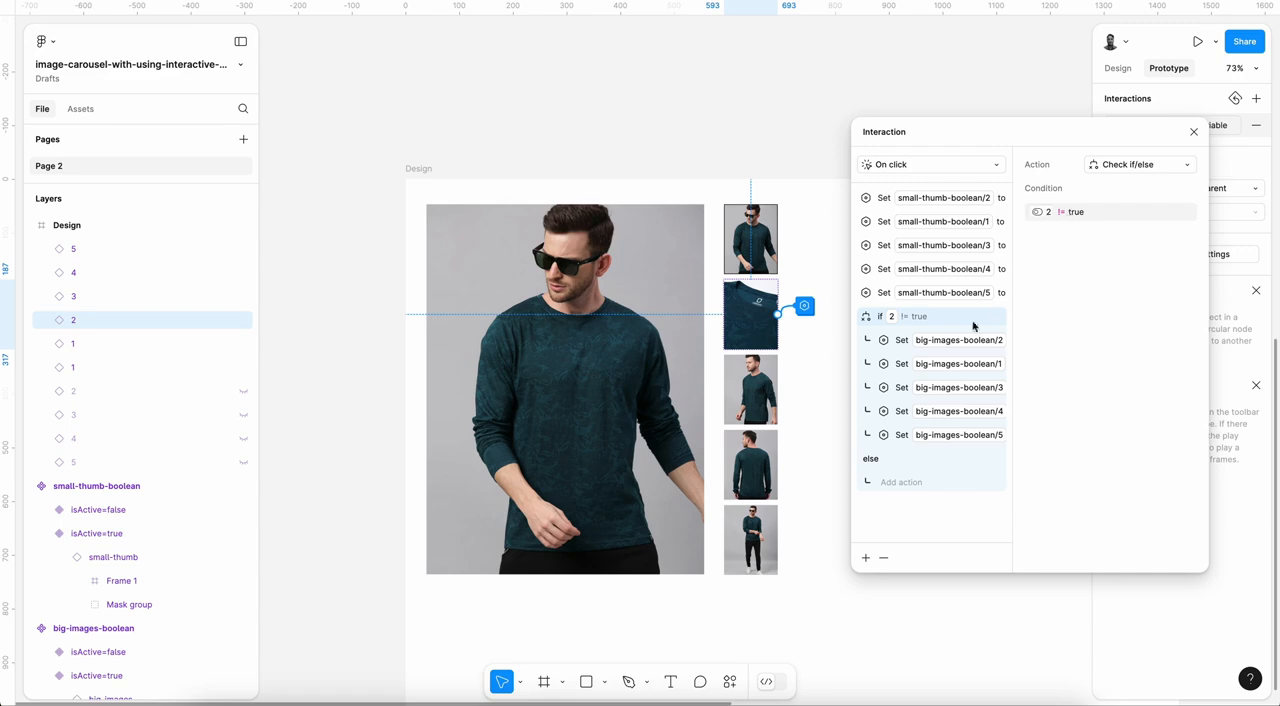
left_click(899, 349)
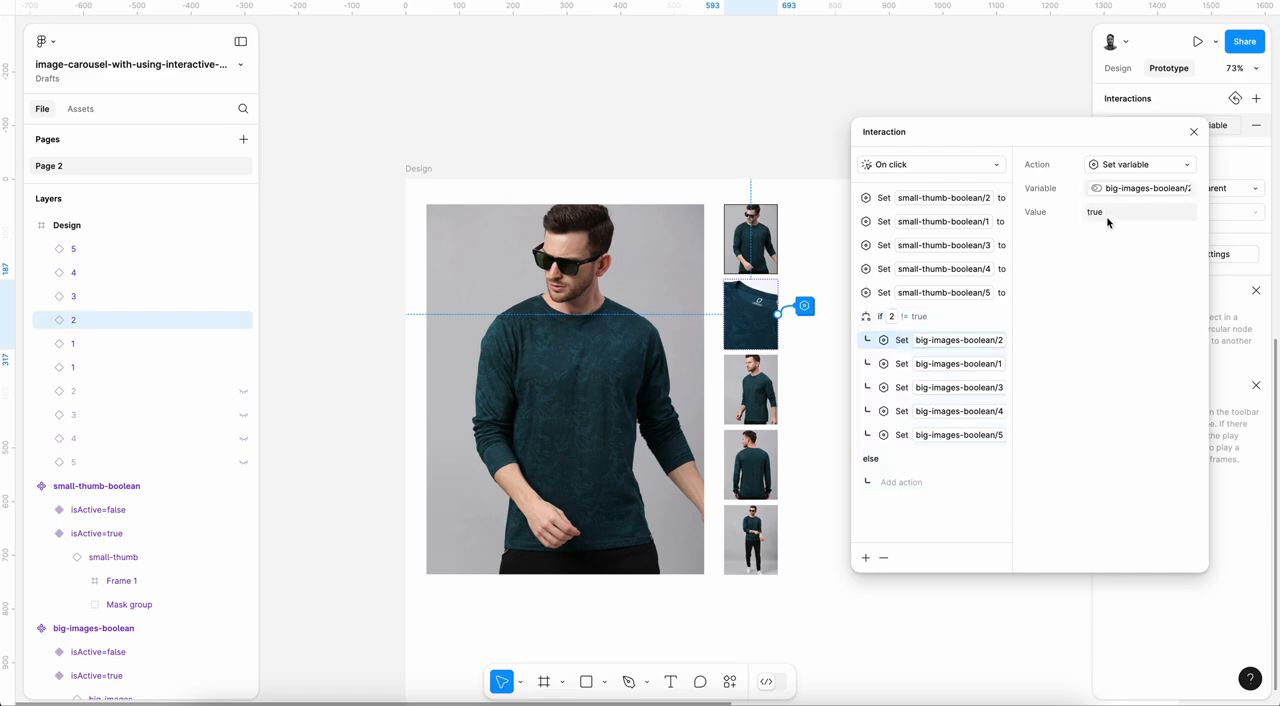
left_click(897, 364)
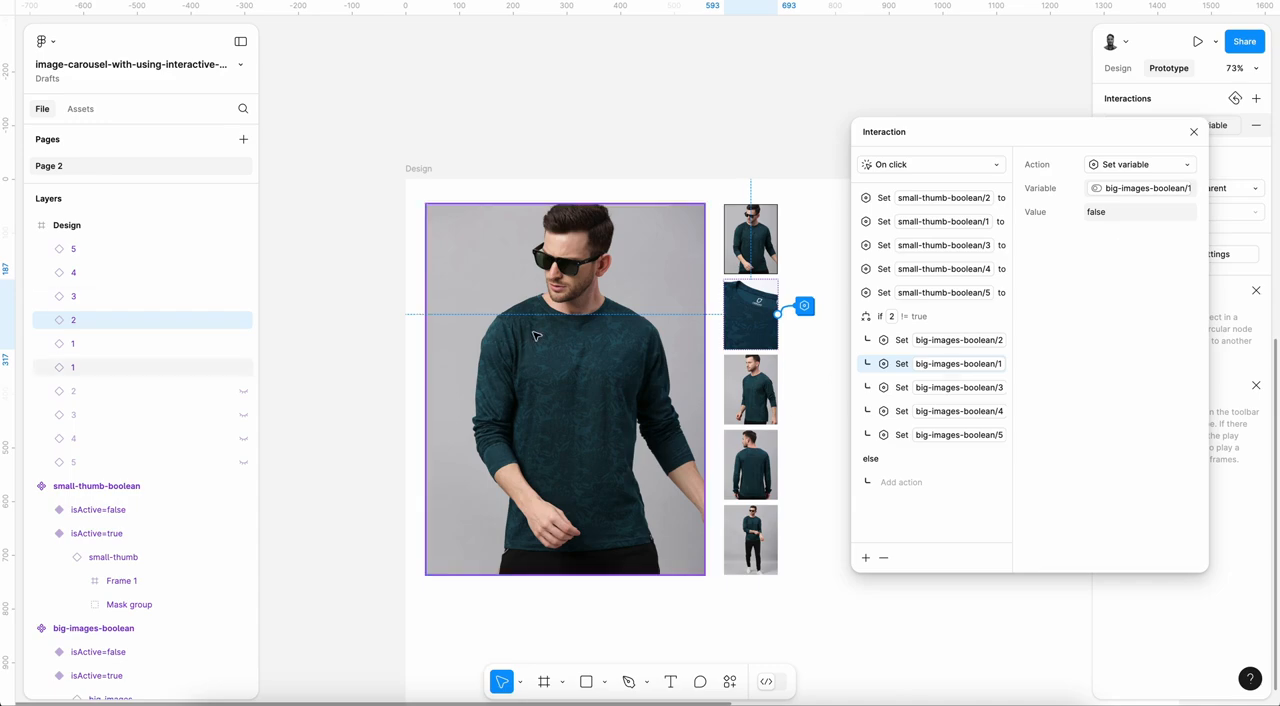
left_click(1194, 132)
Step: Add a new prototype interaction to the first thumbnail
left_click(770, 233)
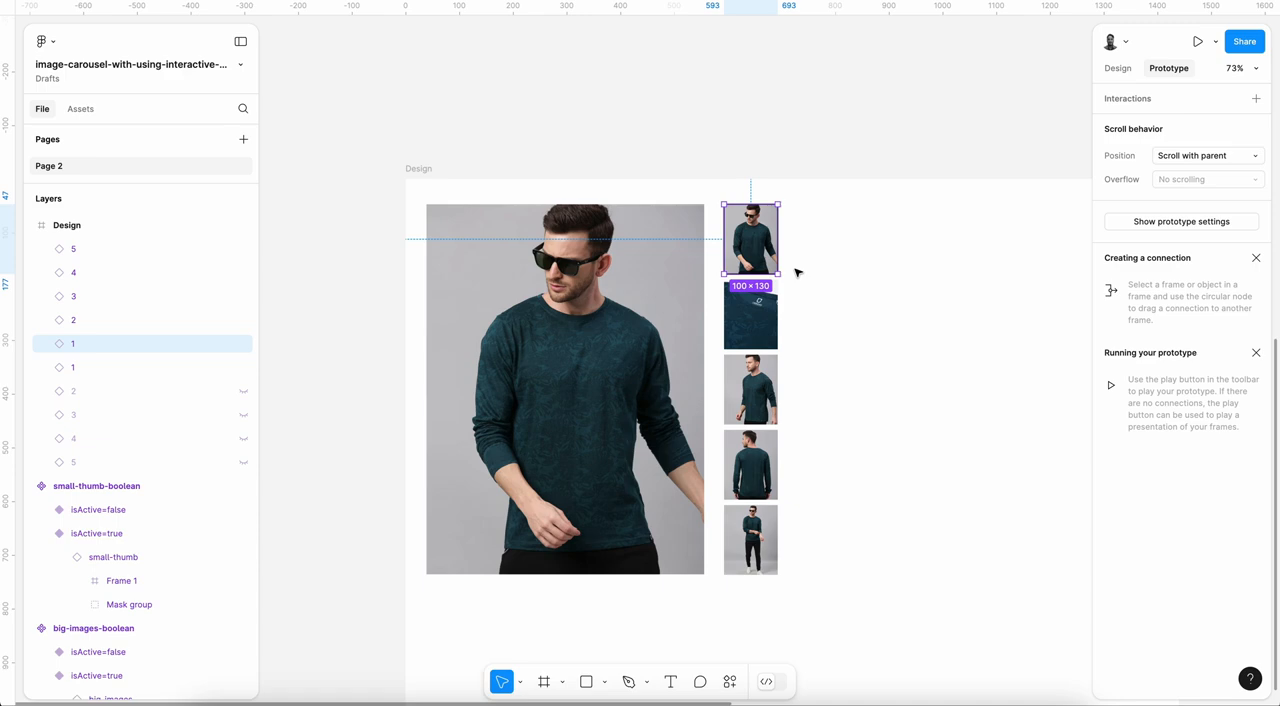
left_click(1255, 98)
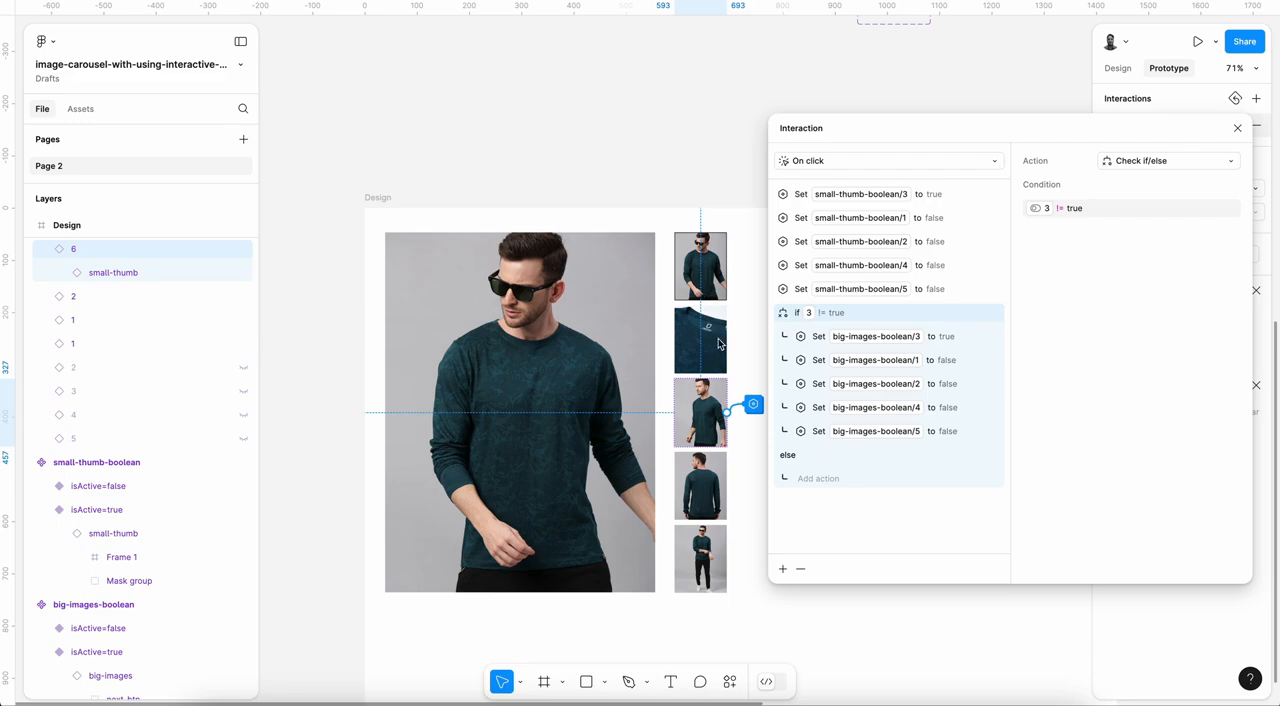
Step: Review the on-click variable actions and if conditions of the fourth, fifth and third thumbnails
left_click(704, 489)
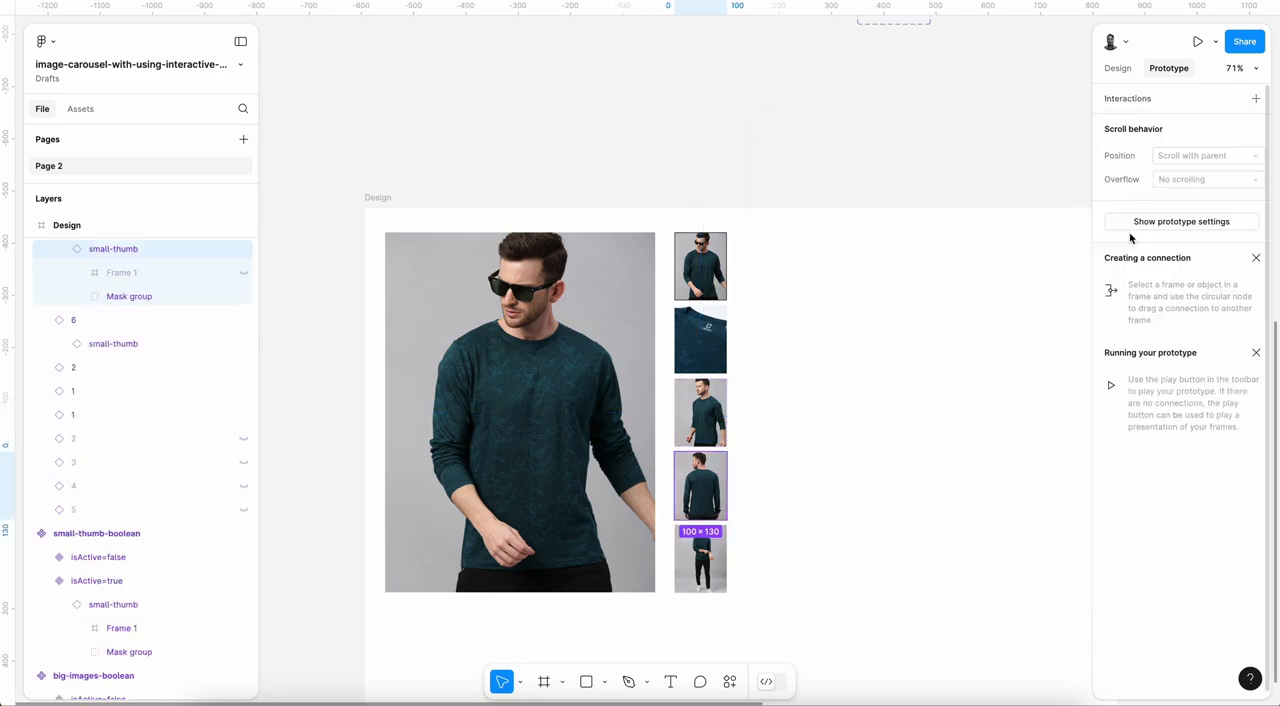
left_click(704, 497)
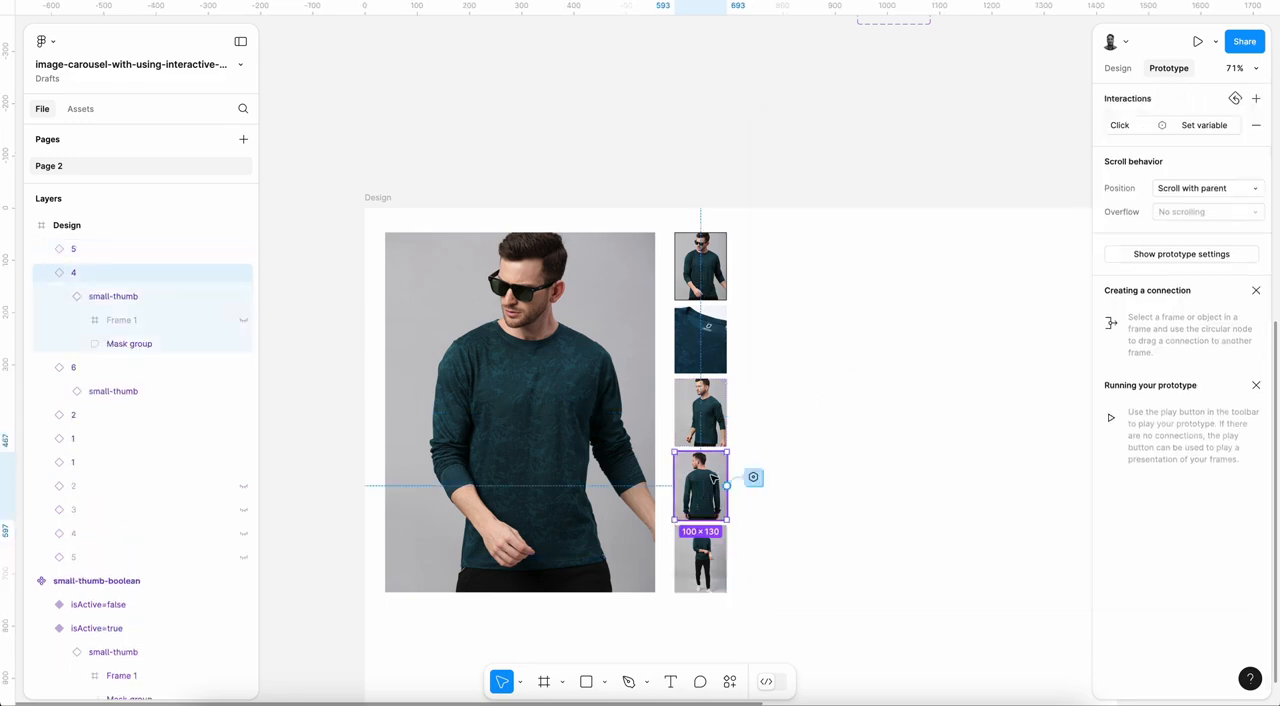
left_click(1205, 125)
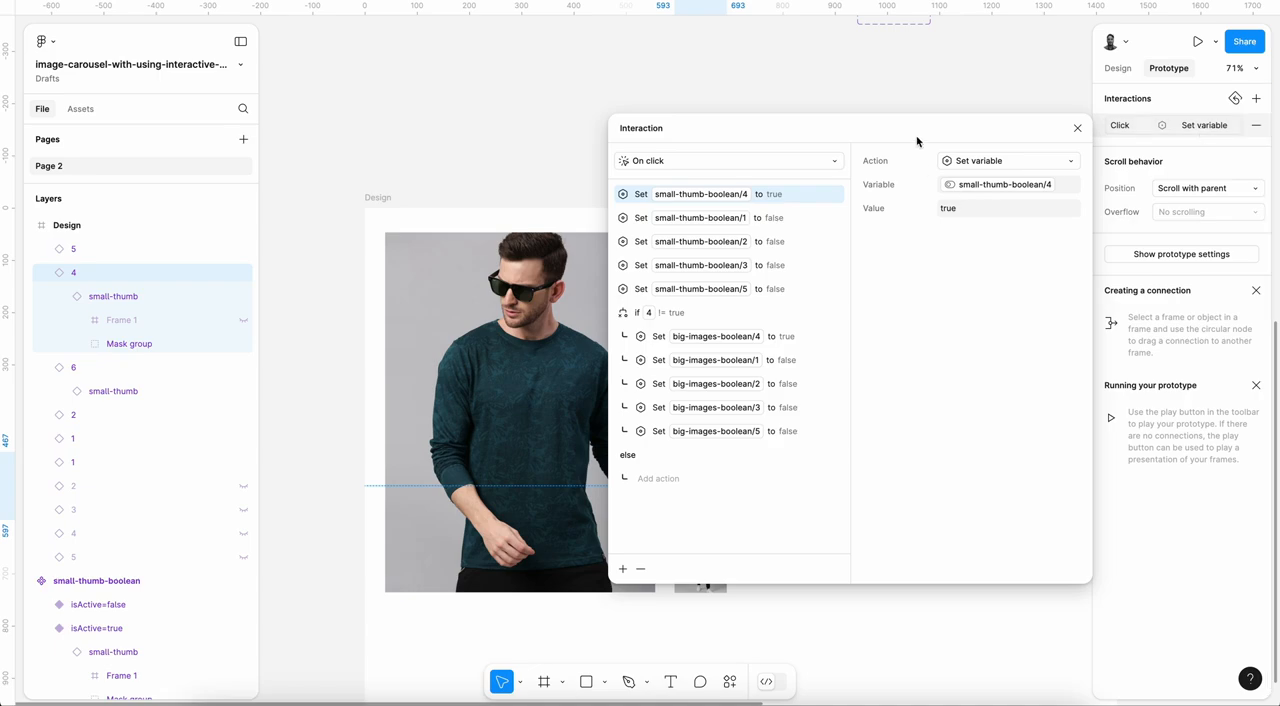
left_click_drag(918, 136, 1071, 127)
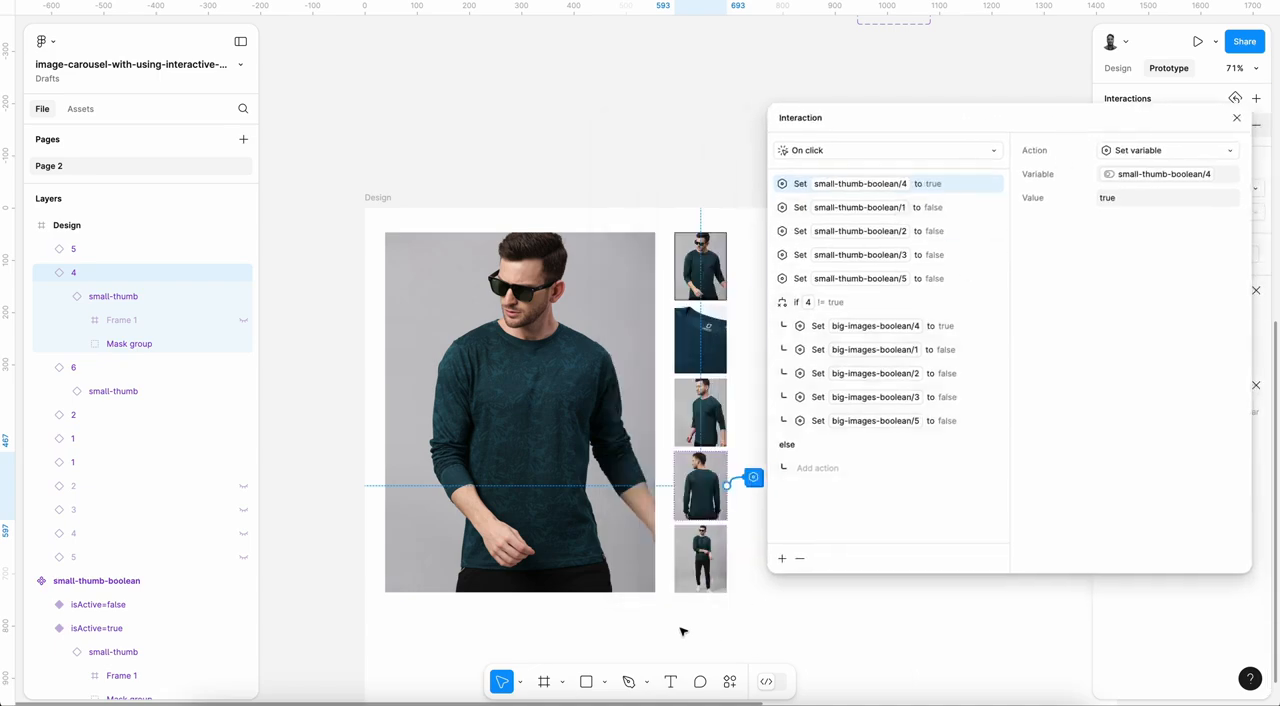
left_click(700, 576)
left_click(1205, 125)
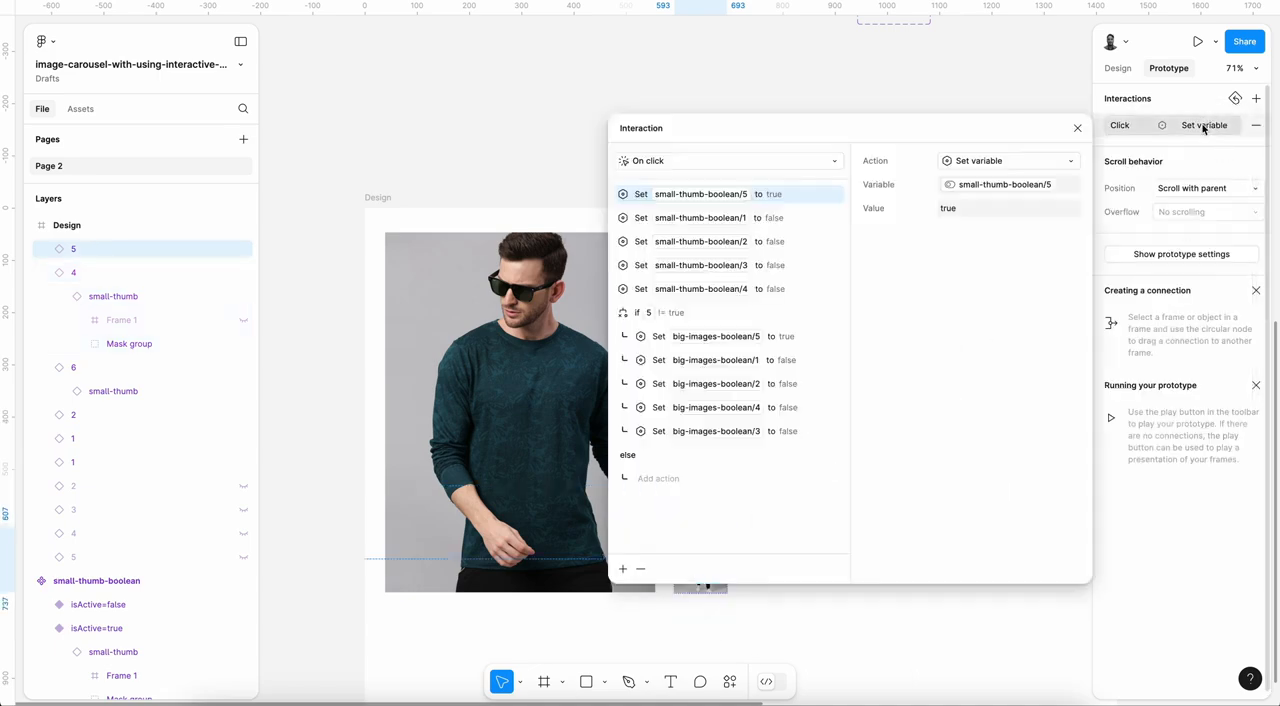
left_click_drag(838, 133, 980, 131)
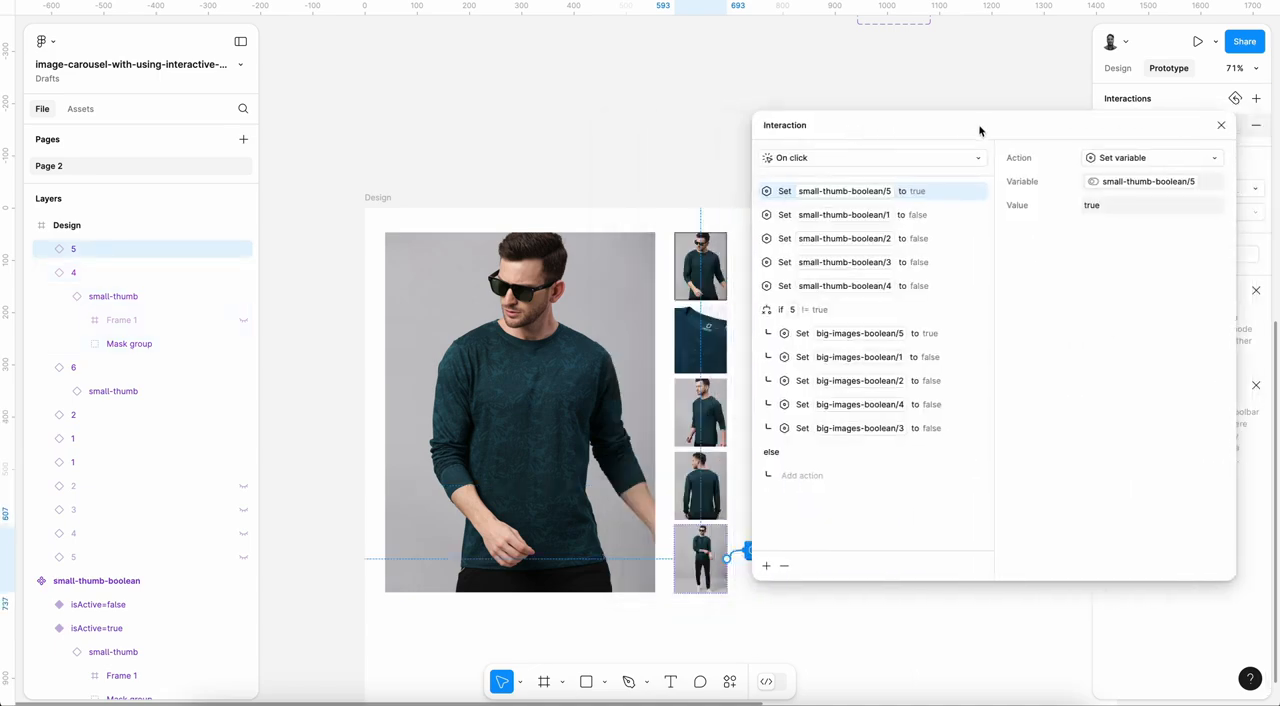
left_click(700, 428)
left_click(1199, 127)
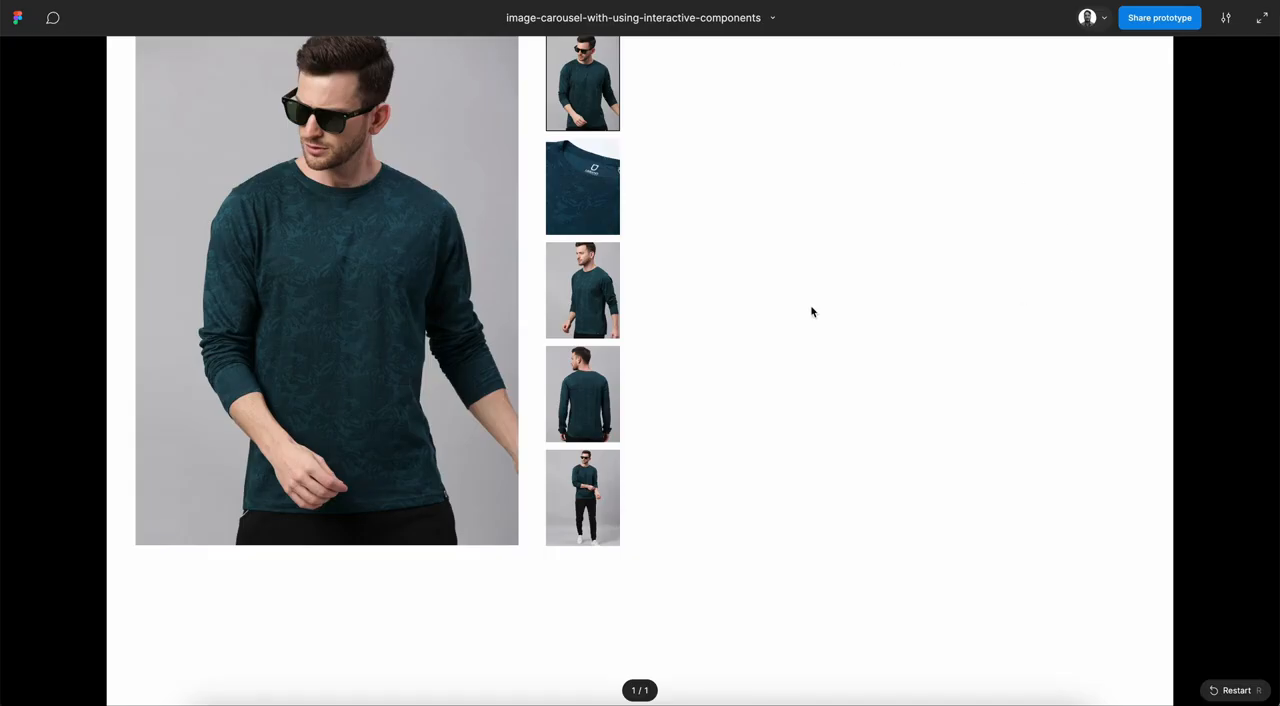
Step: Test the second, third, fourth and fifth thumbnails in turn in the prototype preview
left_click(597, 218)
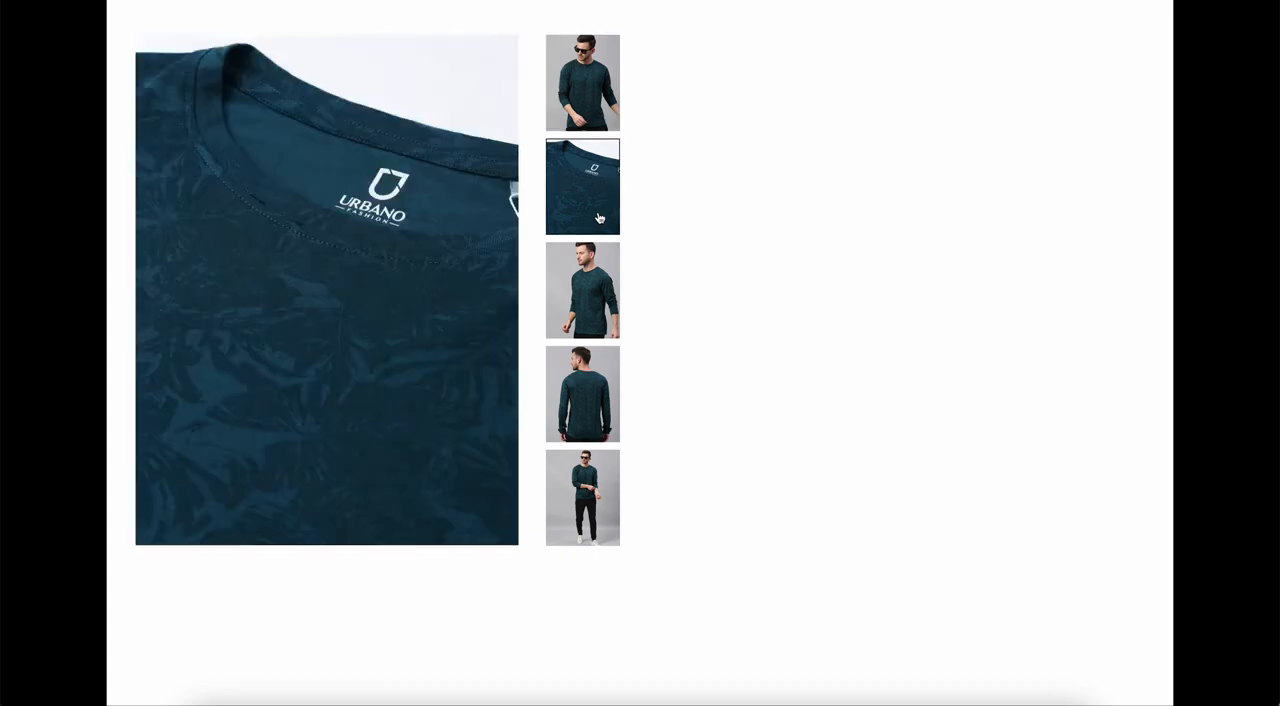
left_click(575, 315)
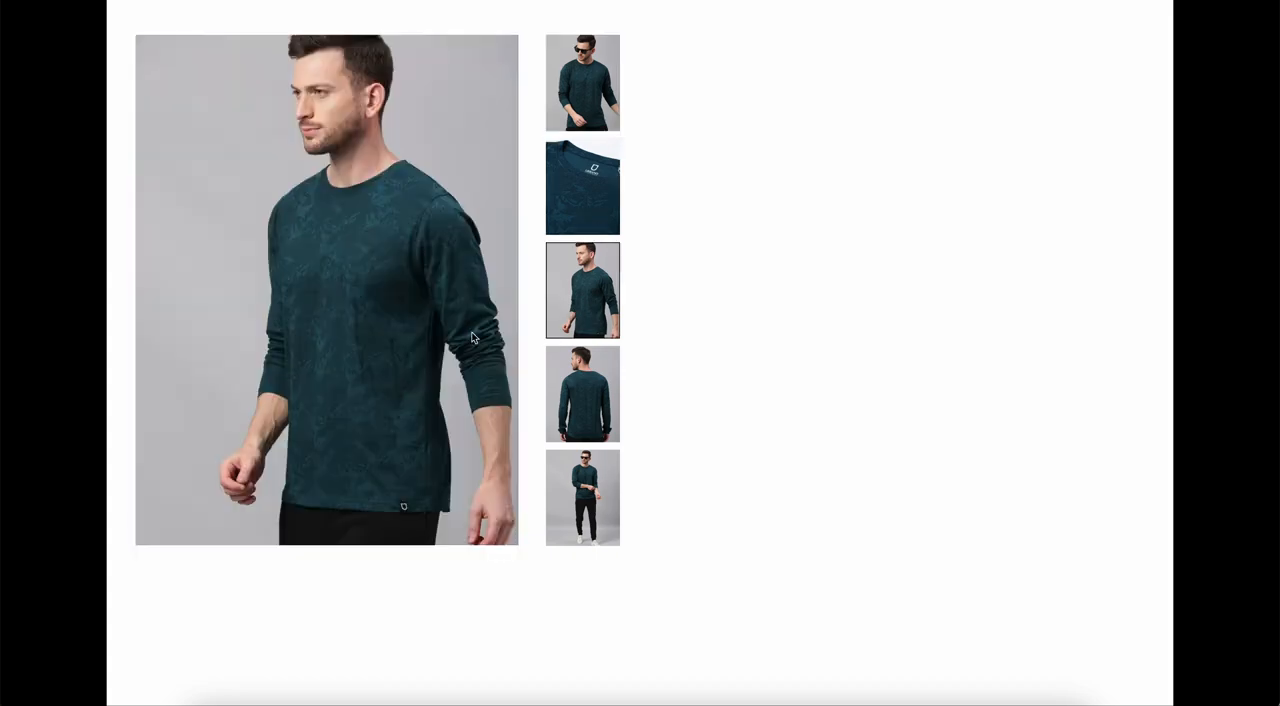
left_click(601, 426)
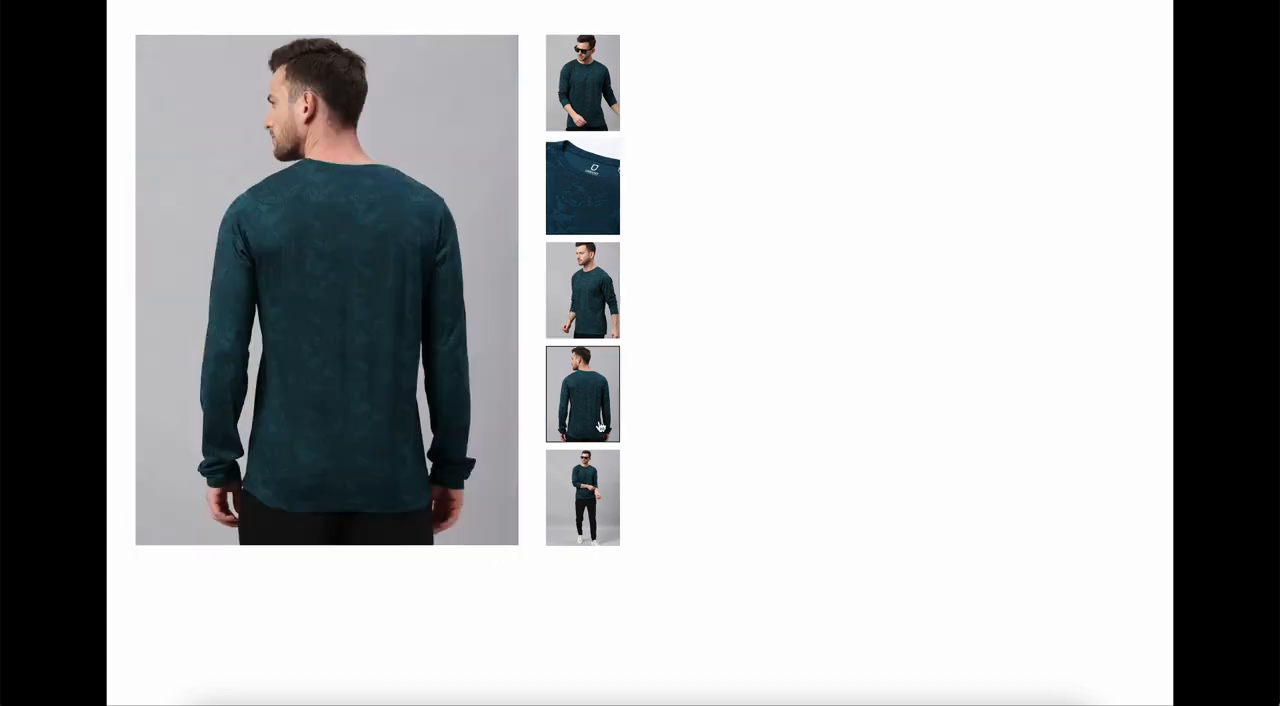
left_click(568, 490)
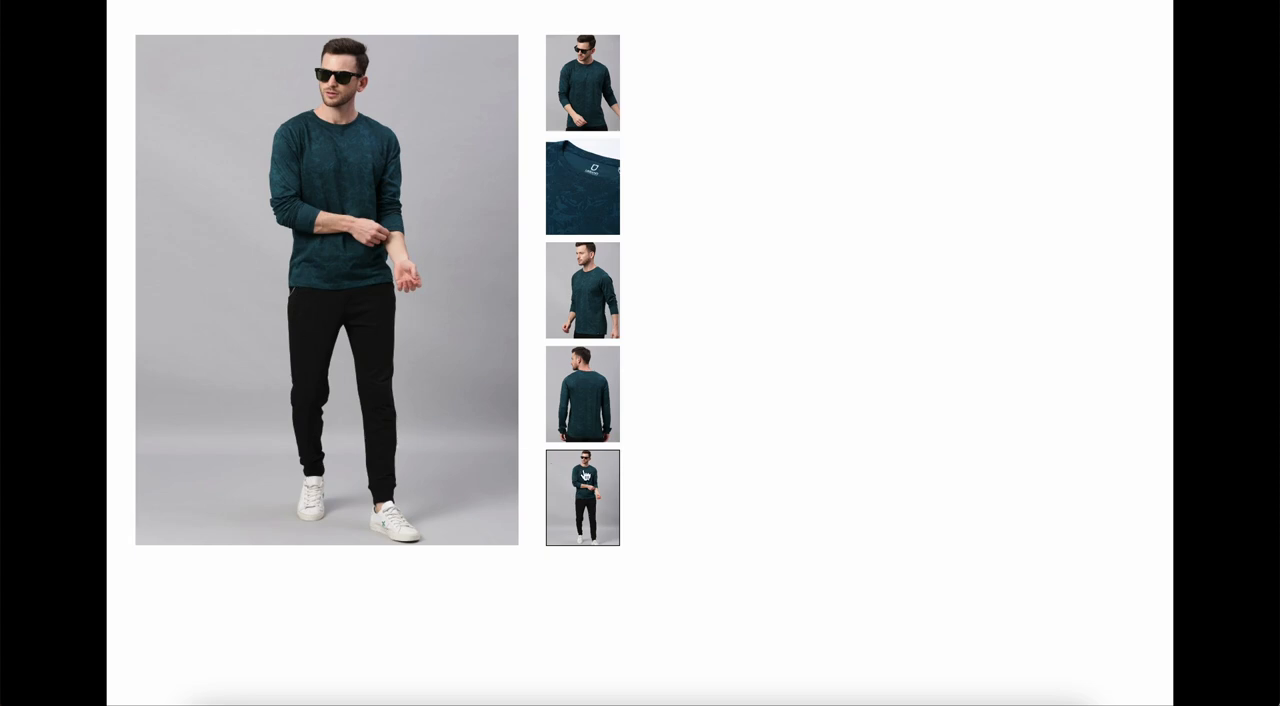
Step: Test the fourth, third, second and first thumbnails in turn in the prototype preview
left_click(578, 395)
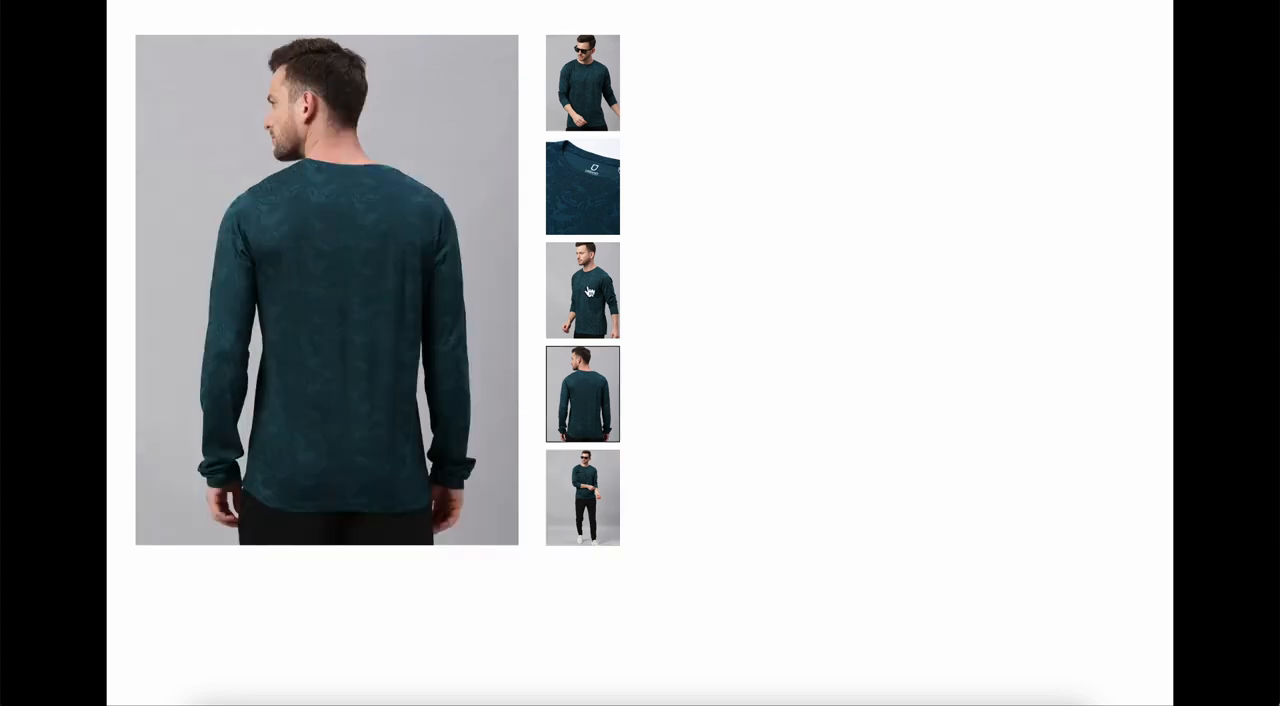
left_click(588, 291)
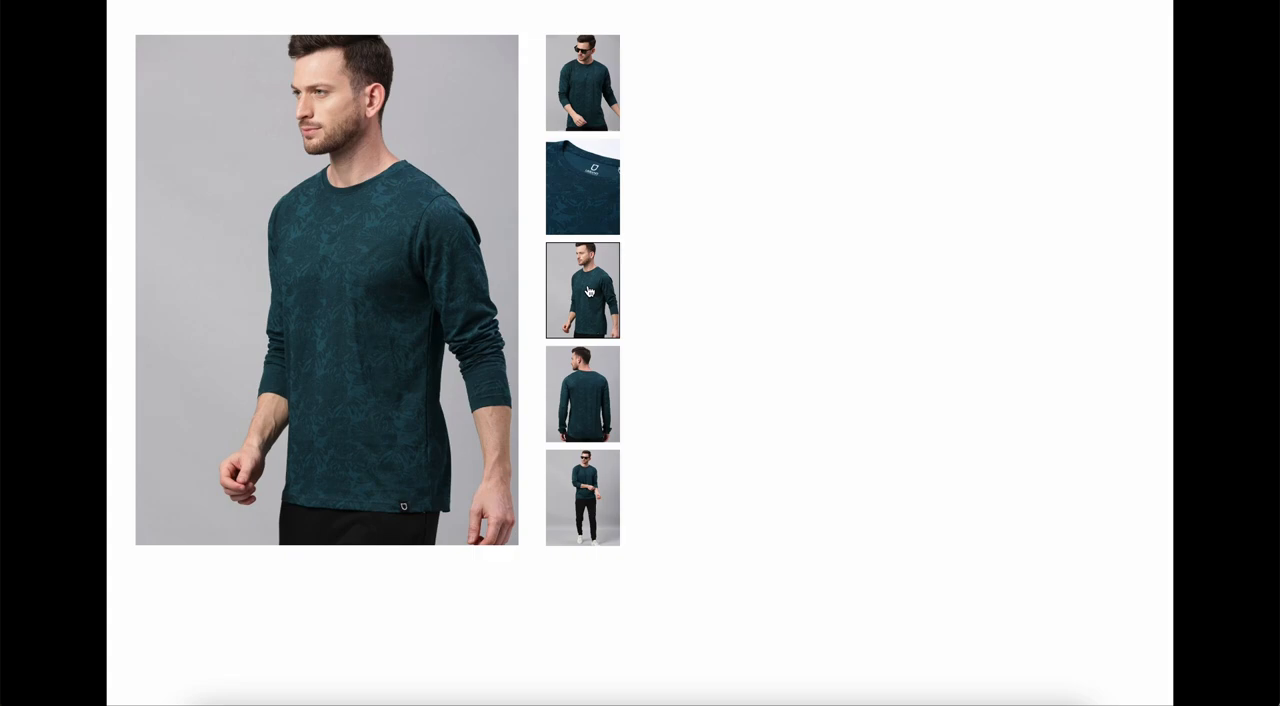
left_click(589, 201)
left_click(584, 119)
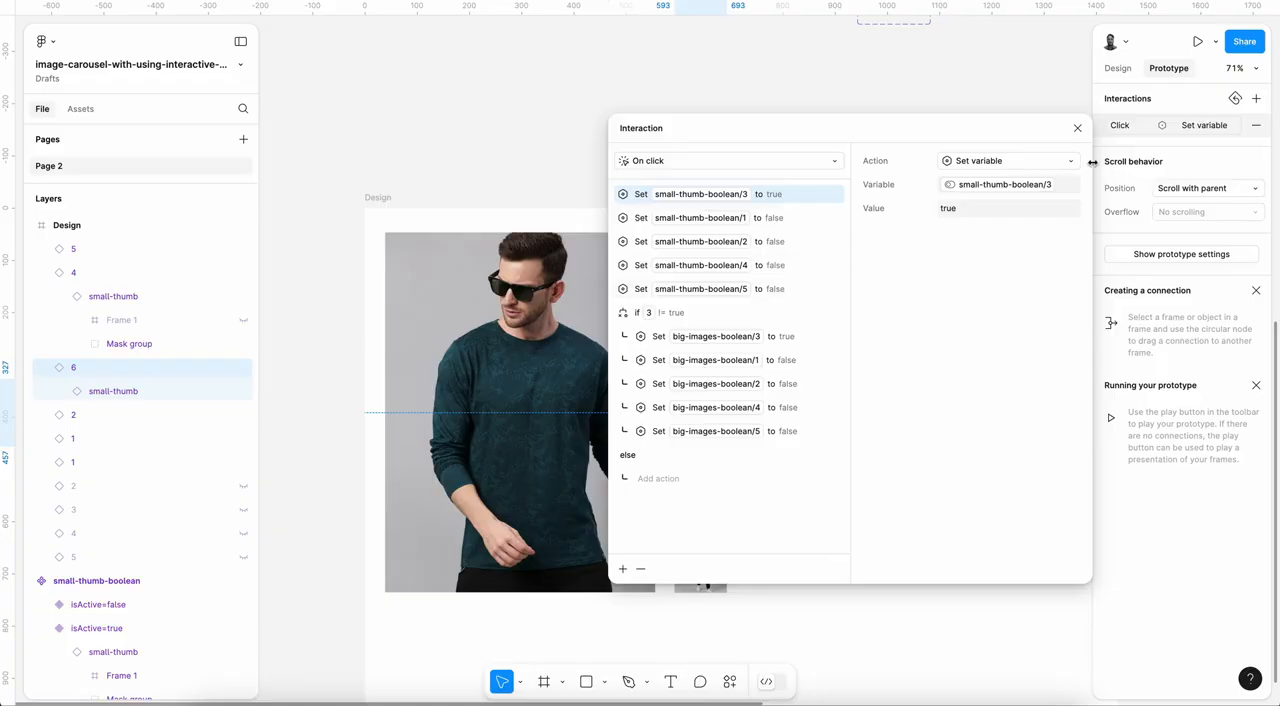
left_click(1077, 128)
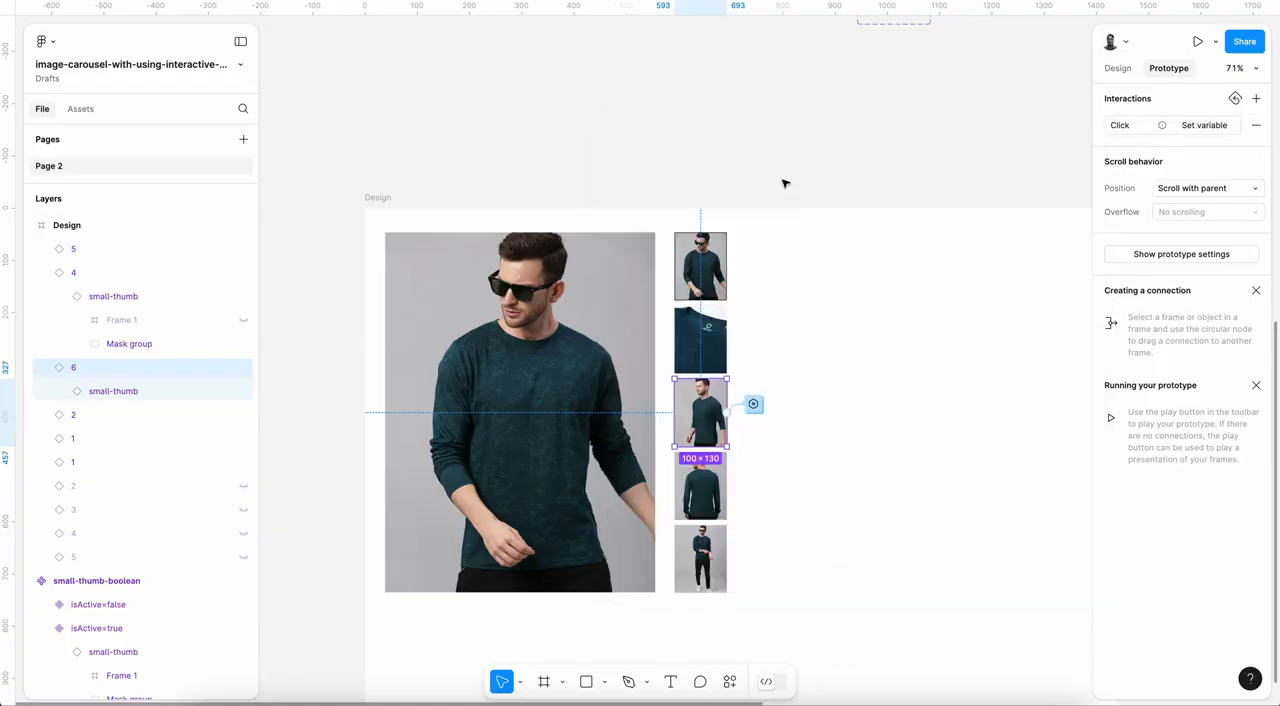
Step: Return to the design file and look over the big-images variants and the arrow buttons on the big-images-boolean component
left_click(786, 183)
left_click(1117, 68)
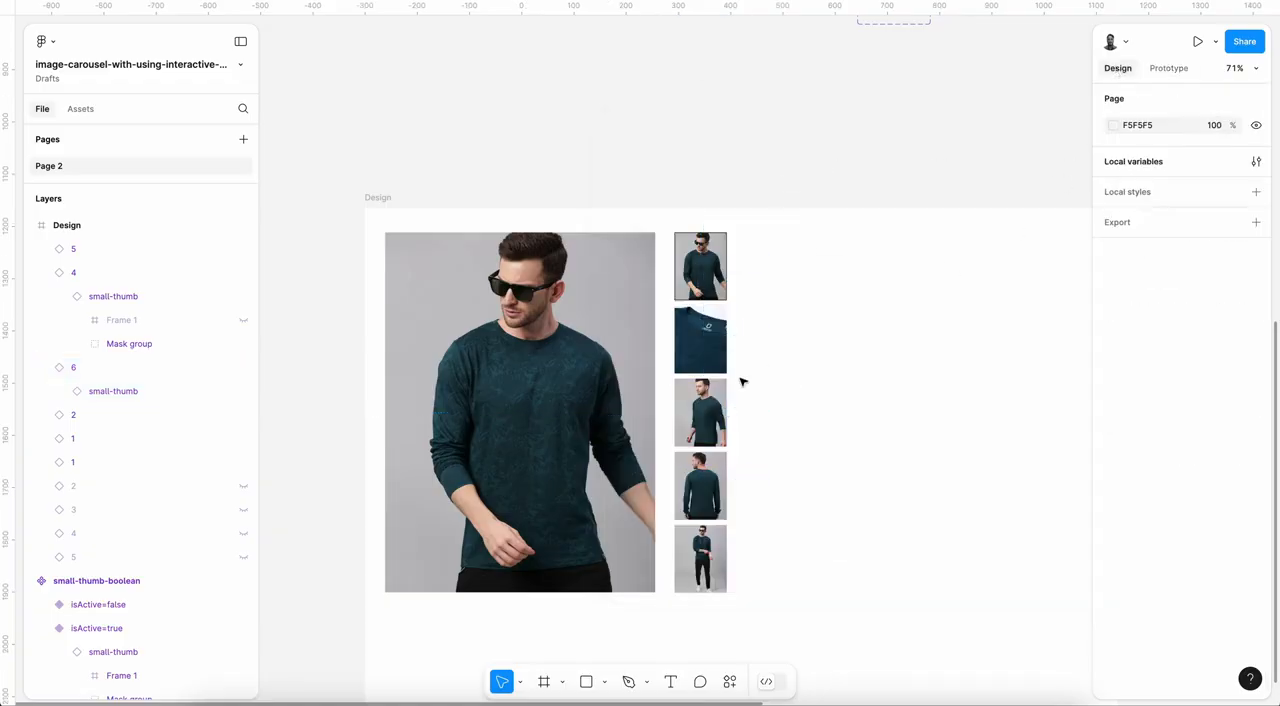
scroll(742, 382, "down", 3)
scroll(742, 382, "up", 5)
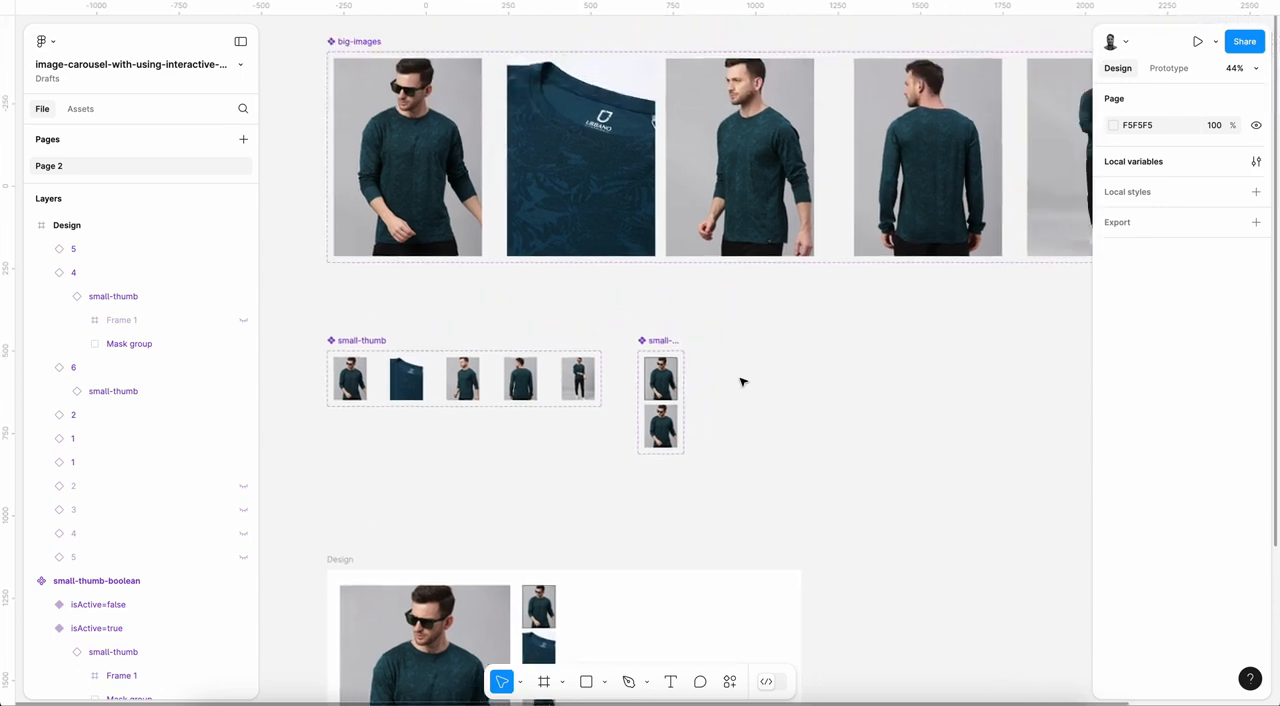
scroll(742, 382, "right", 5)
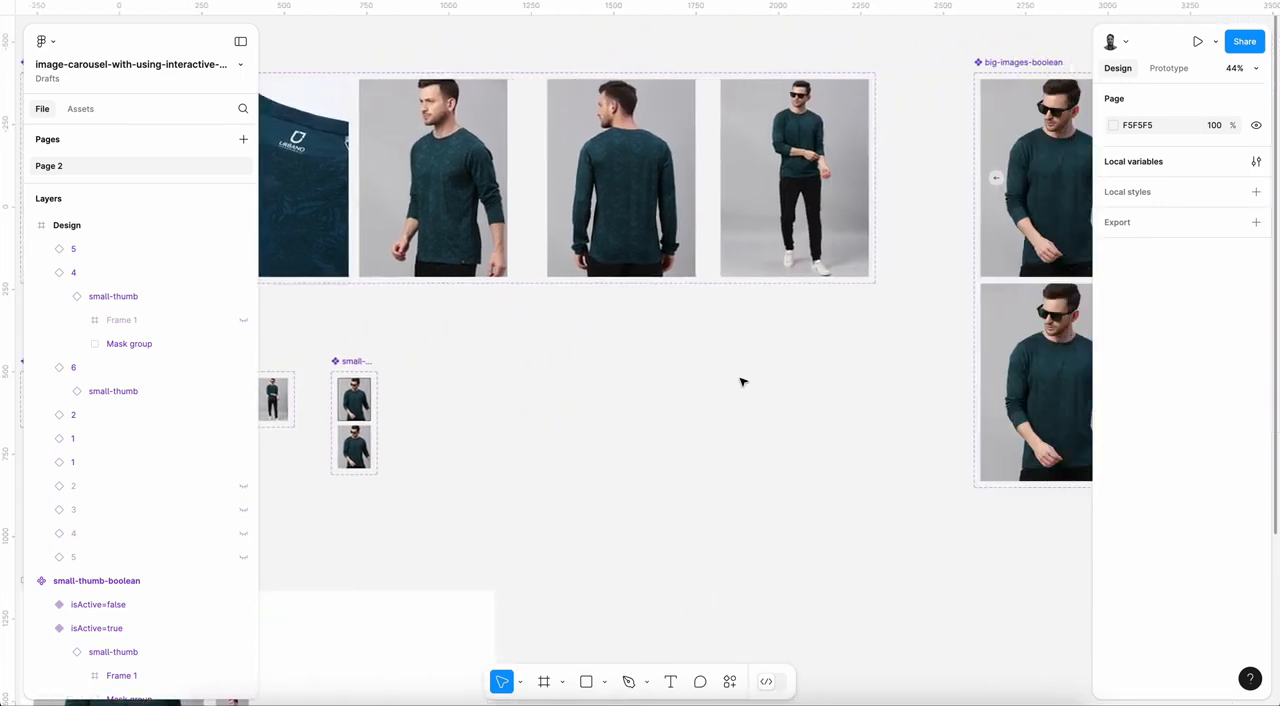
scroll(742, 382, "right", 4)
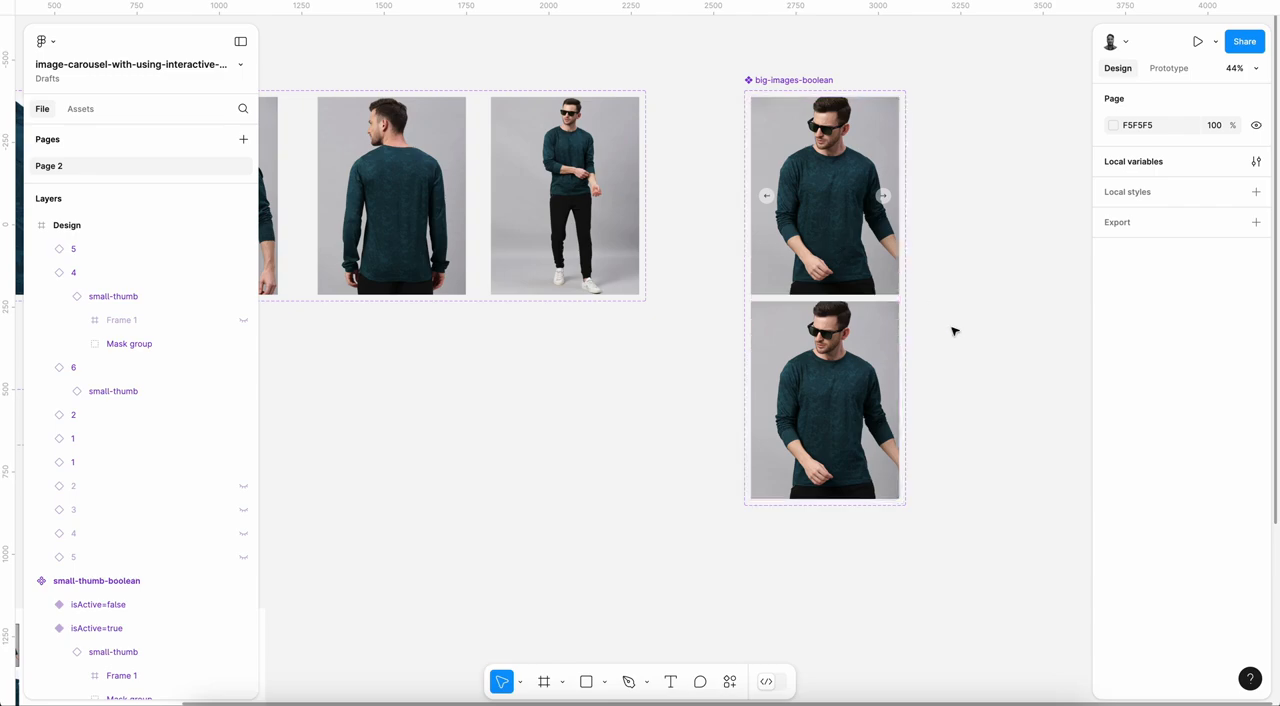
scroll(862, 211, "up", 5)
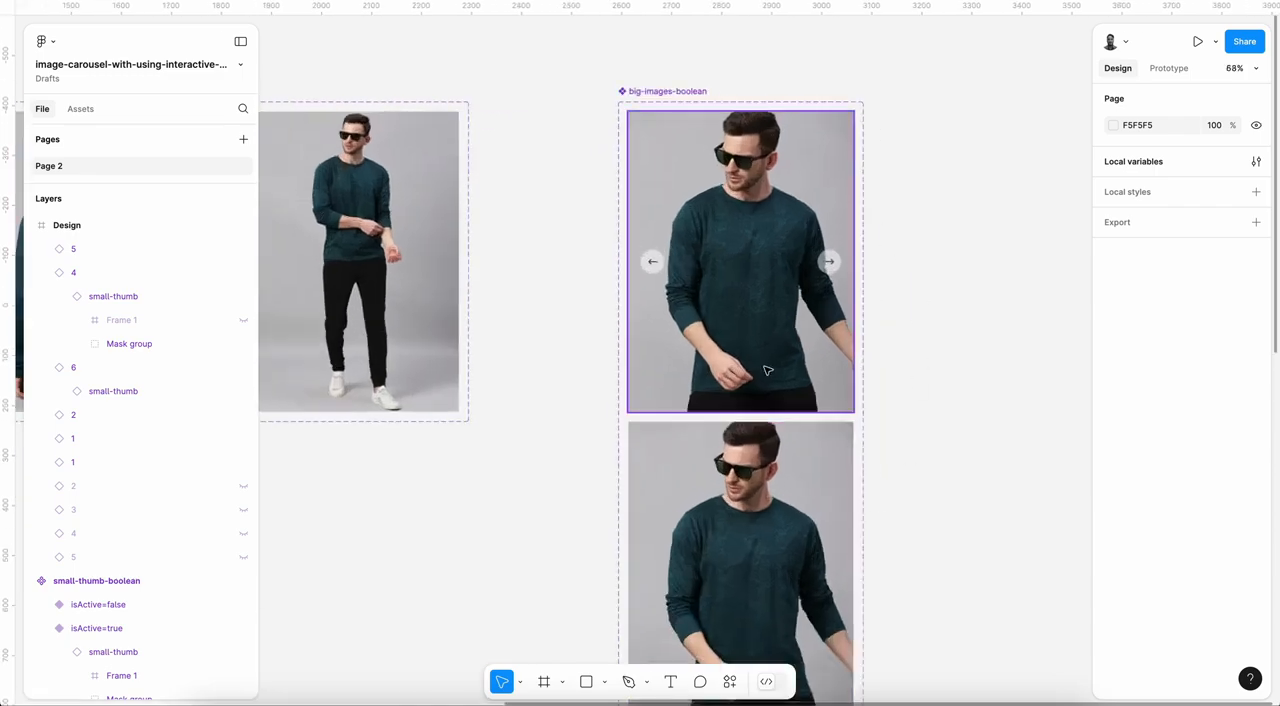
scroll(766, 369, "left", 8)
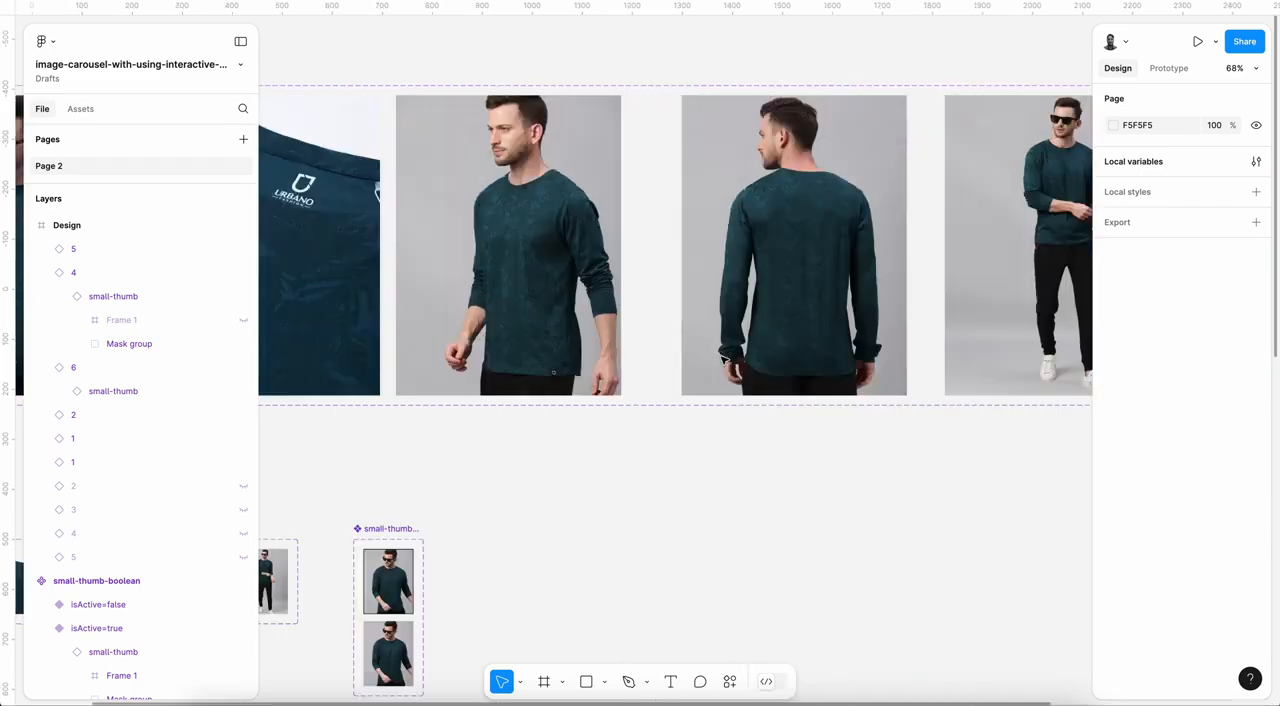
scroll(723, 360, "right", 6)
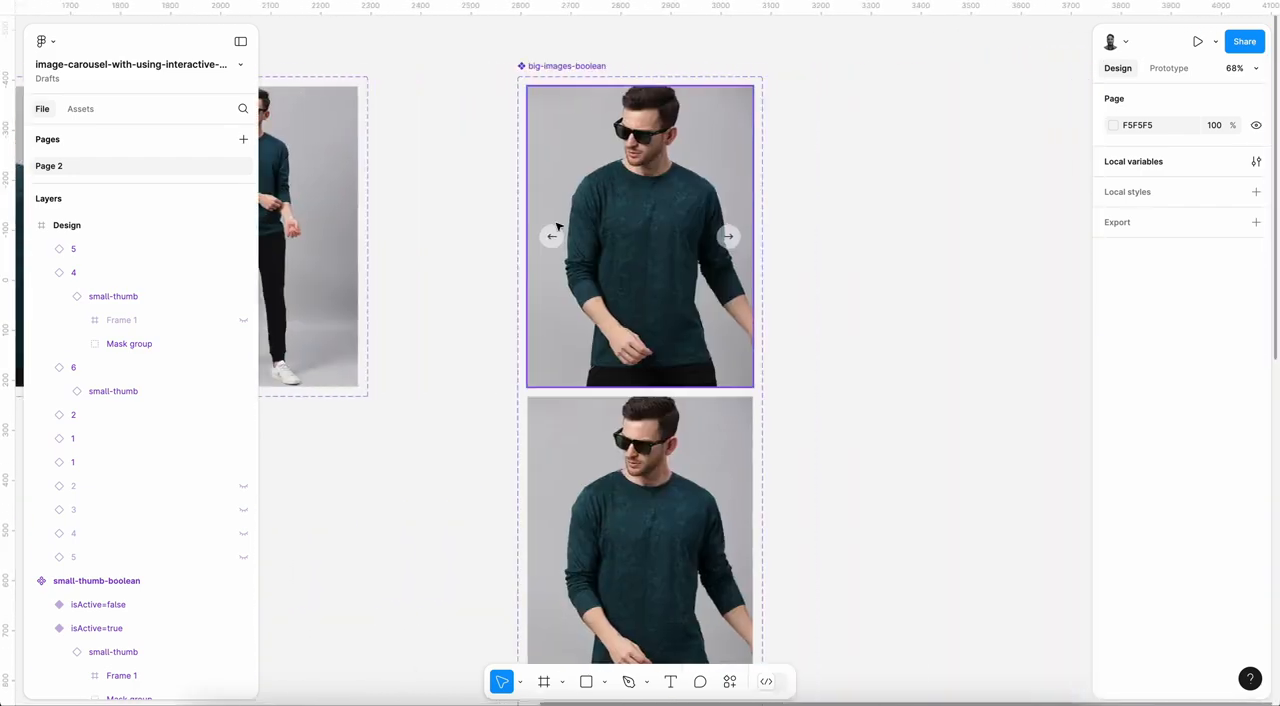
scroll(600, 250, "up", 3)
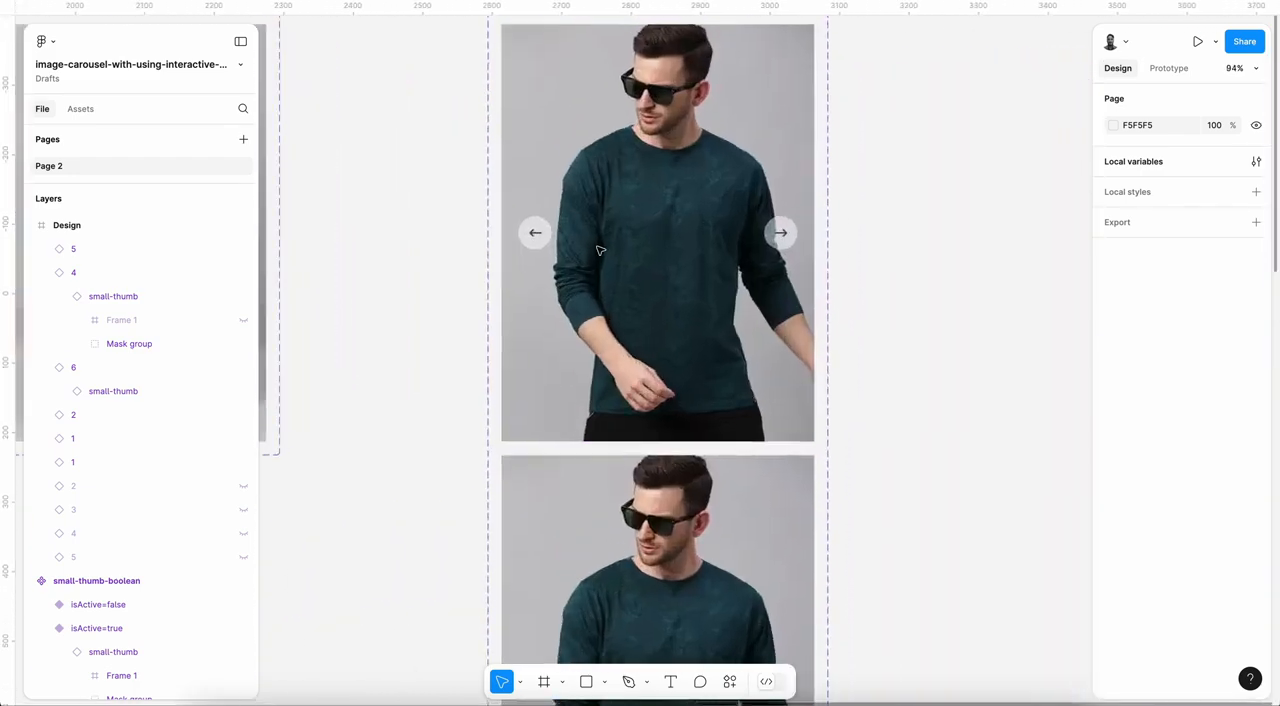
scroll(657, 295, "down", 3)
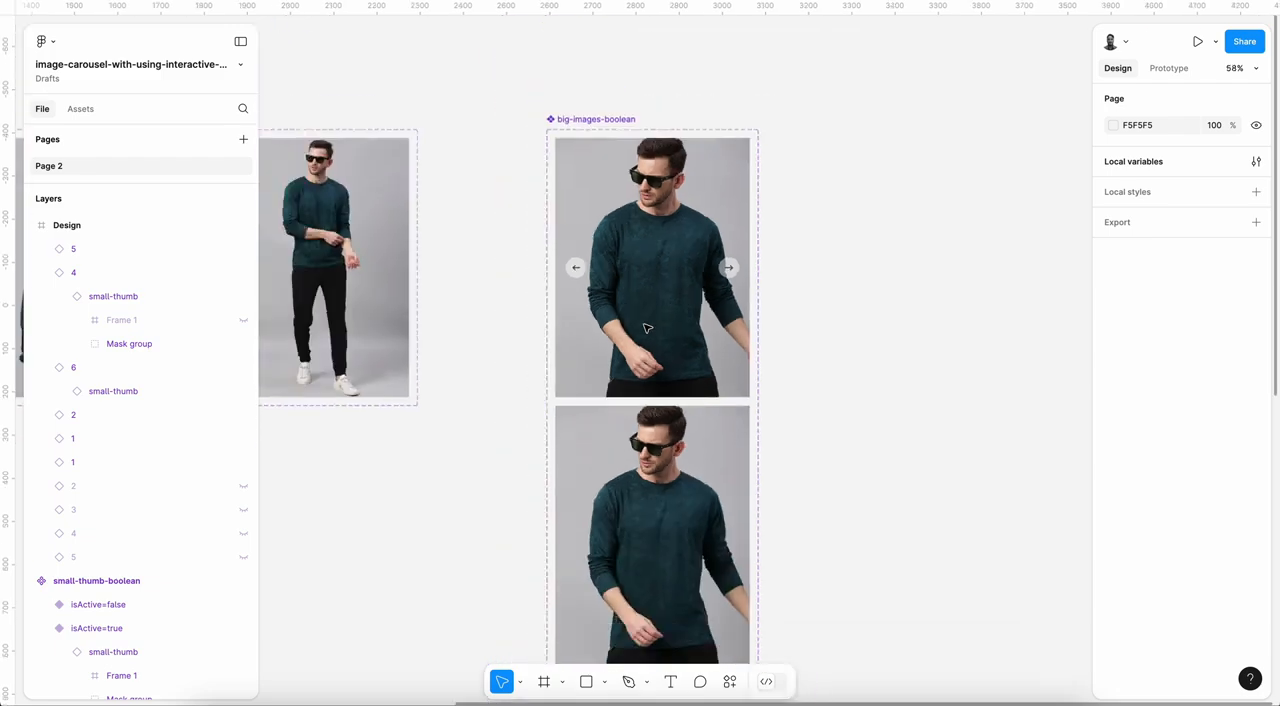
scroll(646, 328, "left", 10)
scroll(646, 328, "left", 8)
scroll(646, 328, "right", 4)
Step: Examine the layers inside variants 1 and 2 of the big-images component, checking the next-btn and prev-btn visibility
left_click(490, 233)
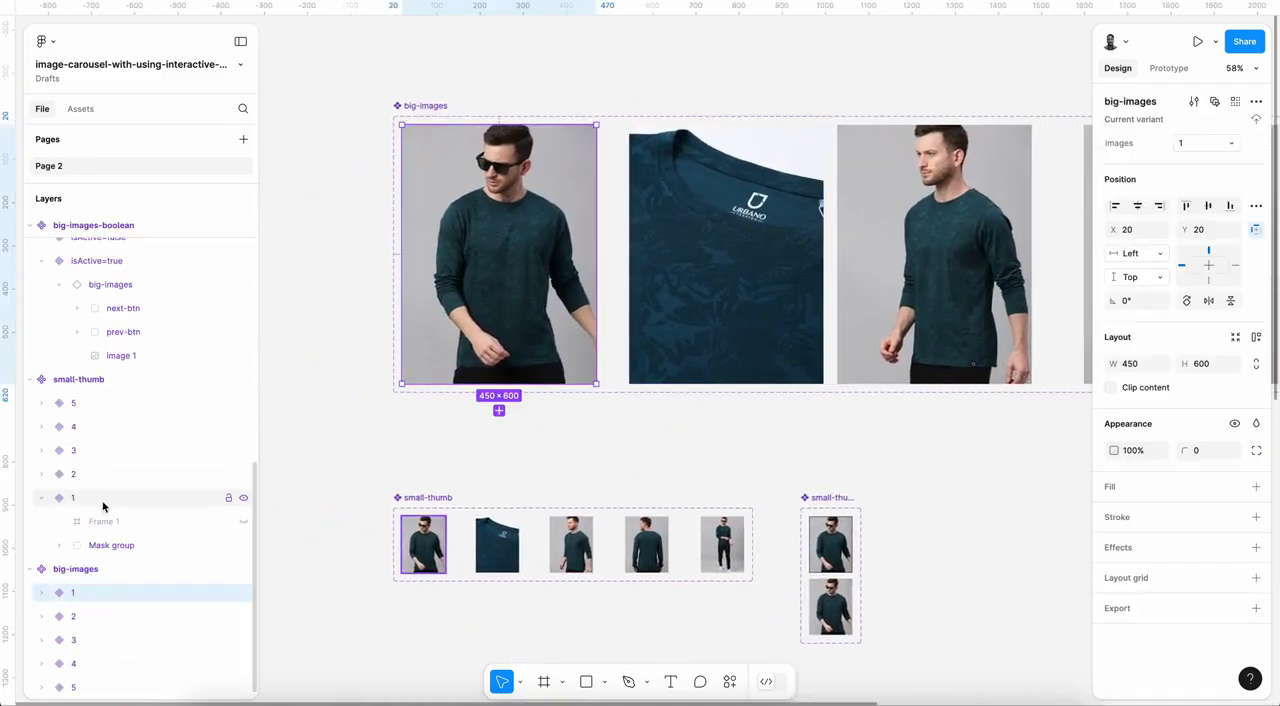
left_click(41, 497)
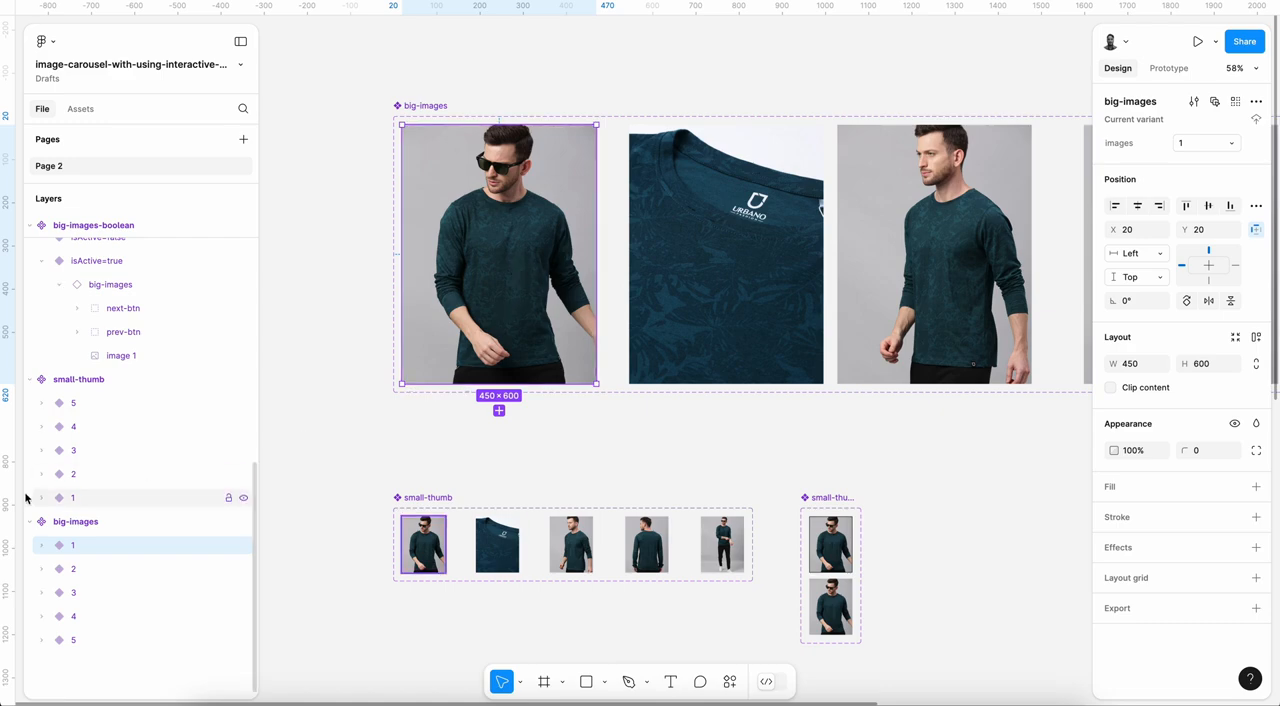
left_click(41, 545)
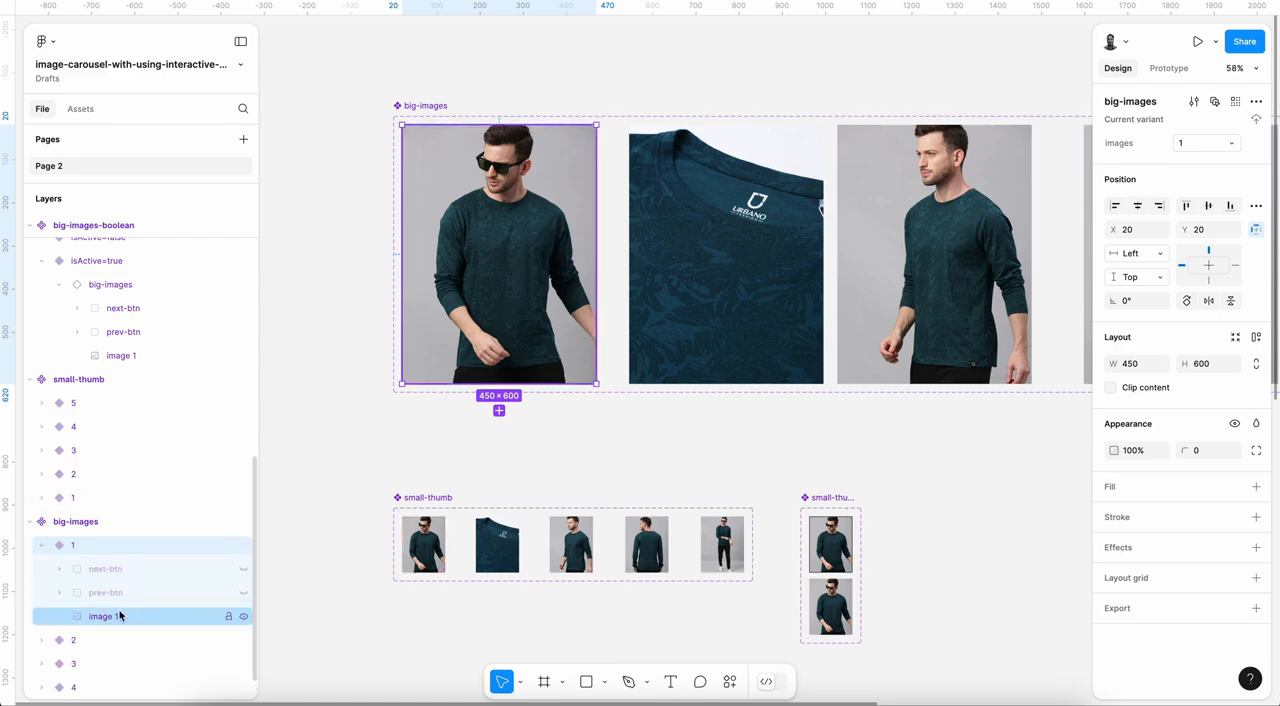
left_click(42, 546)
left_click(73, 568)
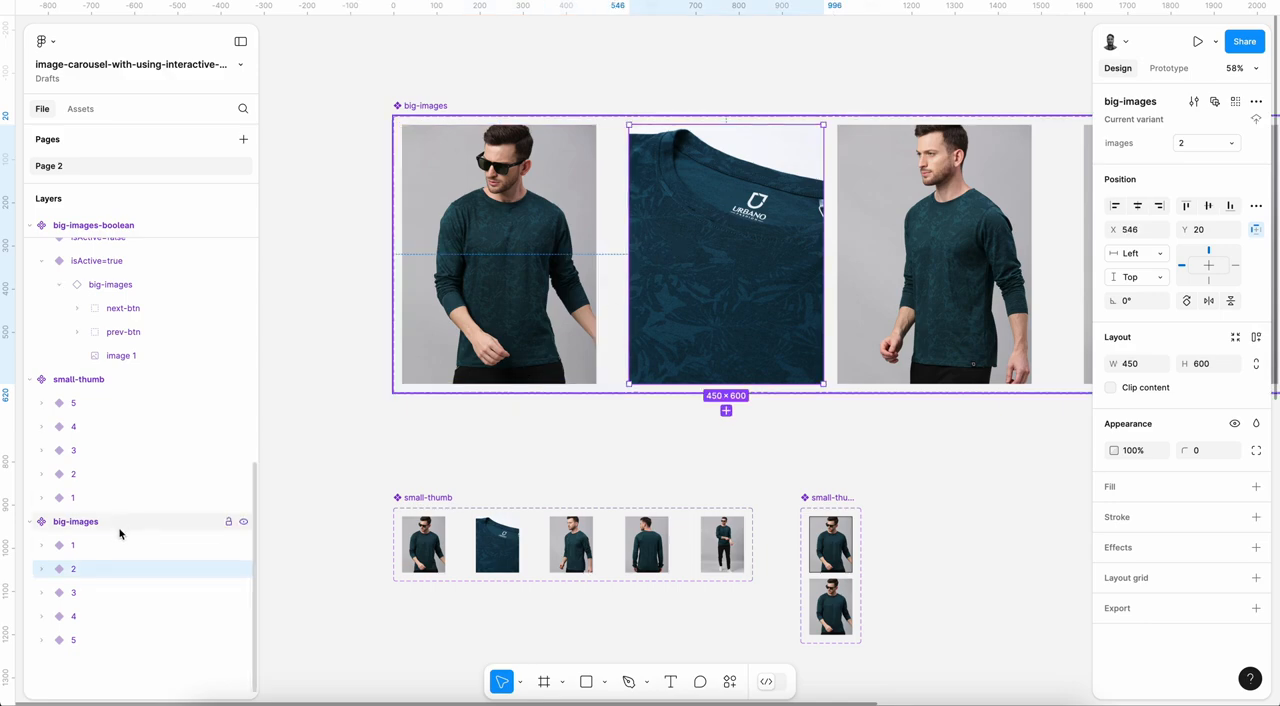
left_click(41, 568)
left_click(41, 568)
Step: Examine the button and image layers inside variants 3, 4 and 5 of the big-images component
scroll(600, 423, "right", 5)
scroll(600, 423, "down", 2)
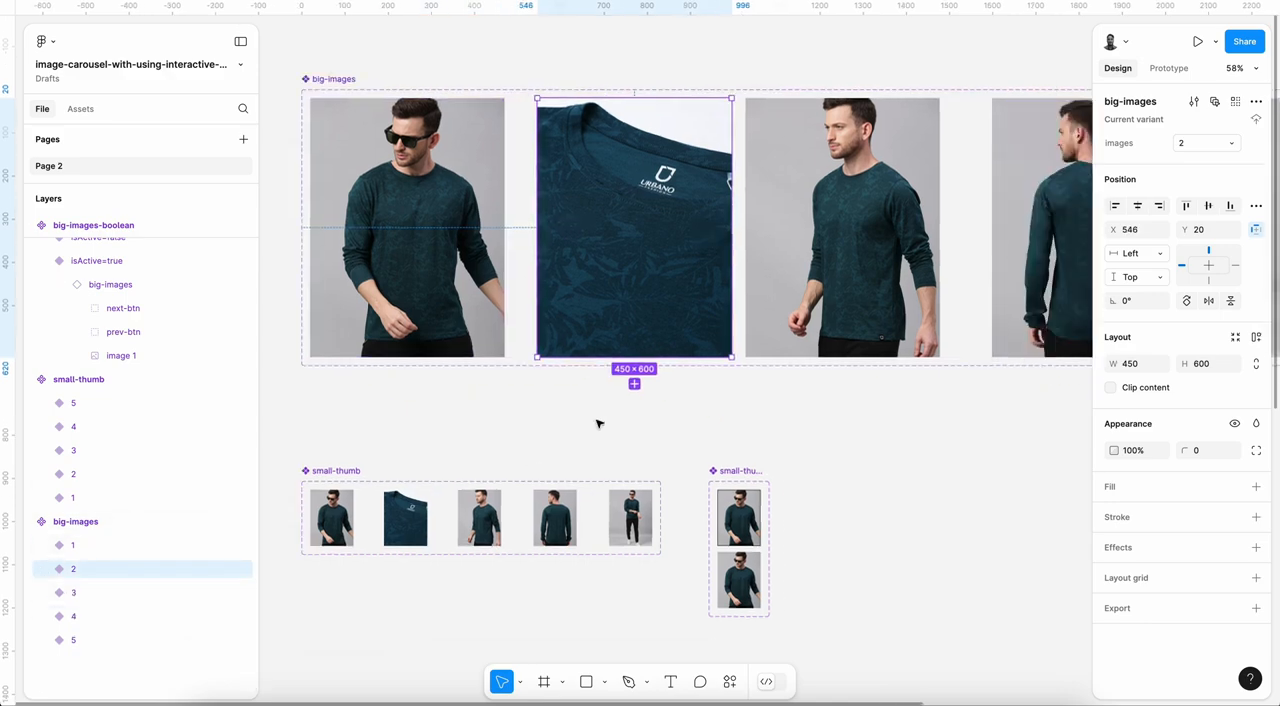
left_click(72, 584)
left_click(41, 592)
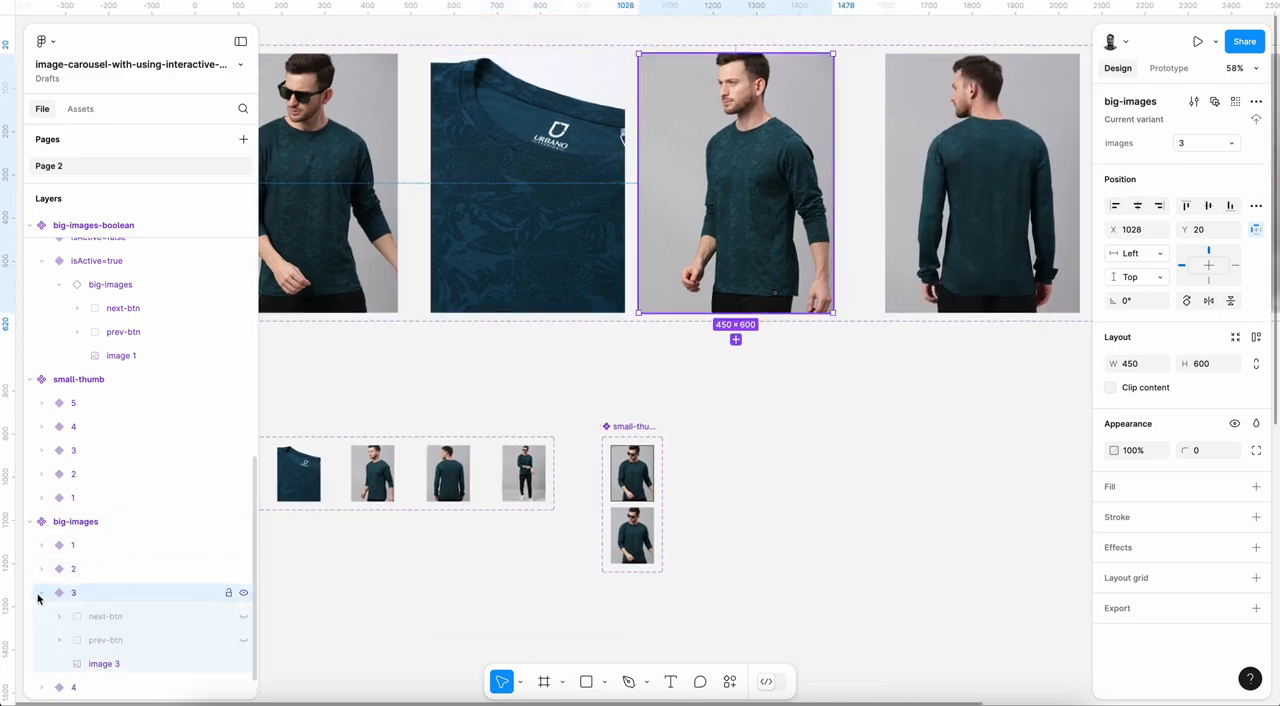
left_click(41, 592)
scroll(866, 404, "right", 3)
scroll(866, 404, "up", 1)
left_click(815, 365)
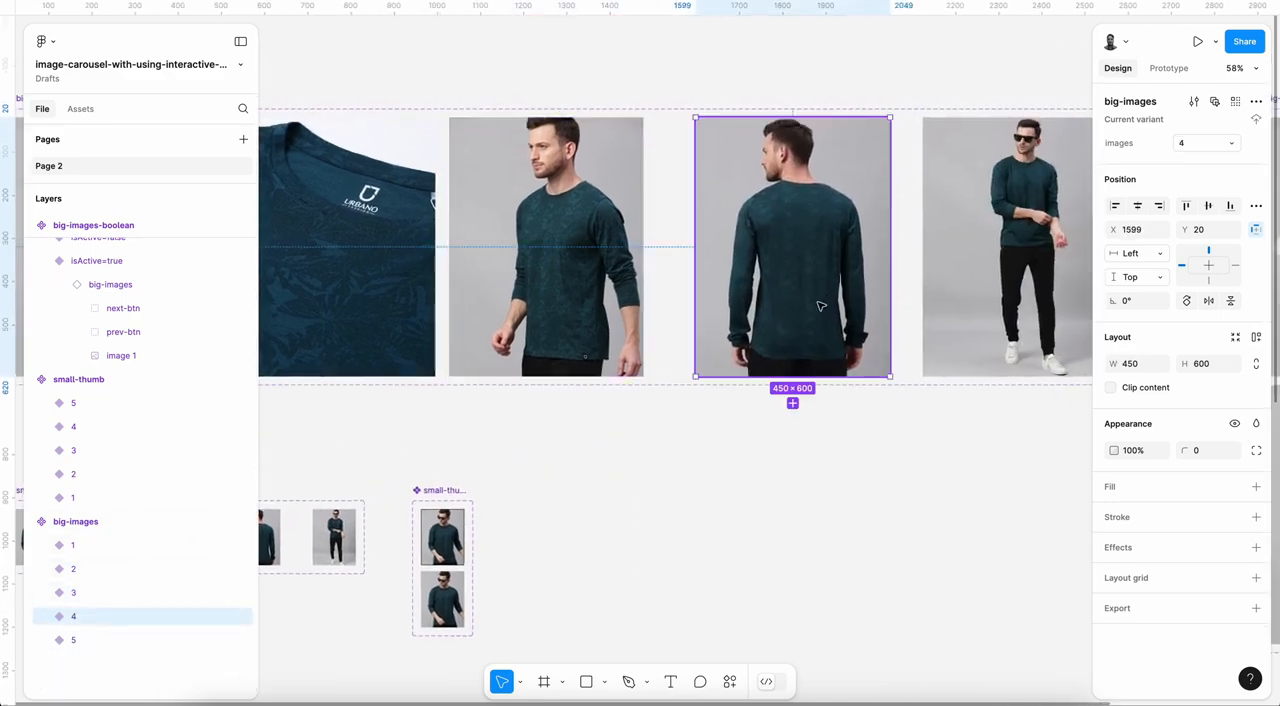
left_click(41, 616)
left_click(41, 616)
scroll(737, 443, "right", 3)
scroll(737, 443, "up", 1)
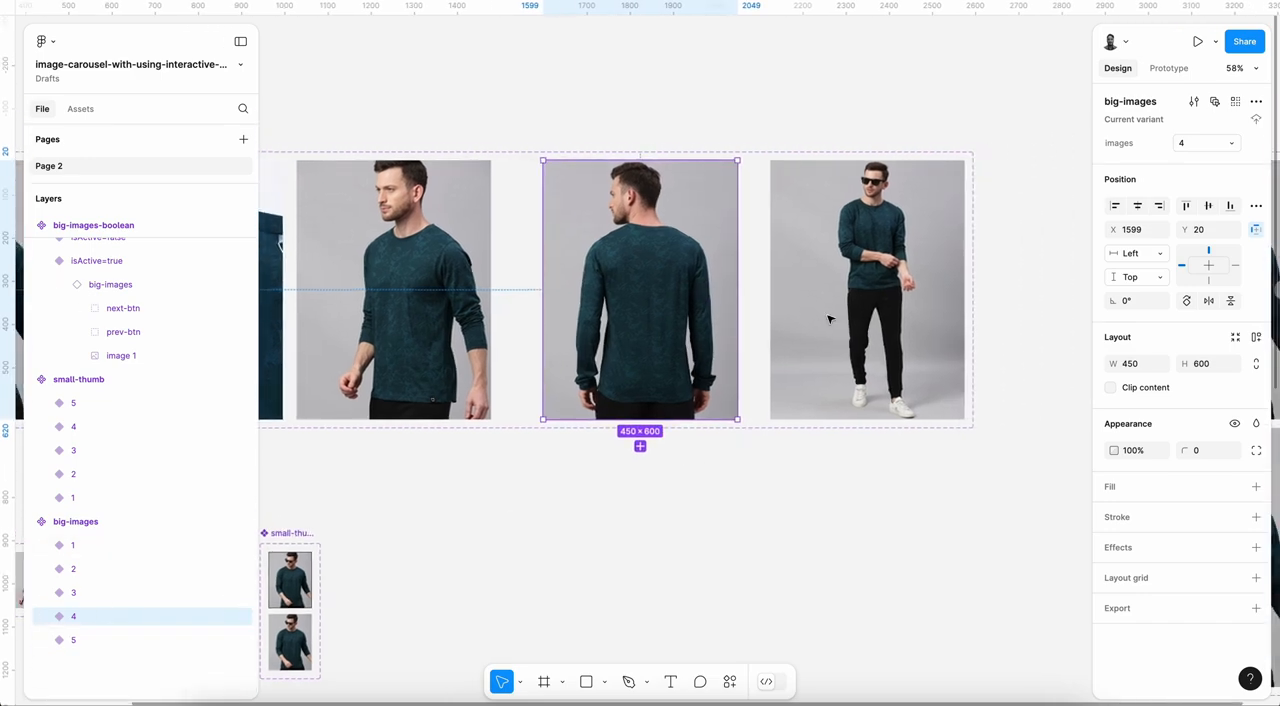
left_click(829, 317)
left_click(41, 640)
left_click(41, 640)
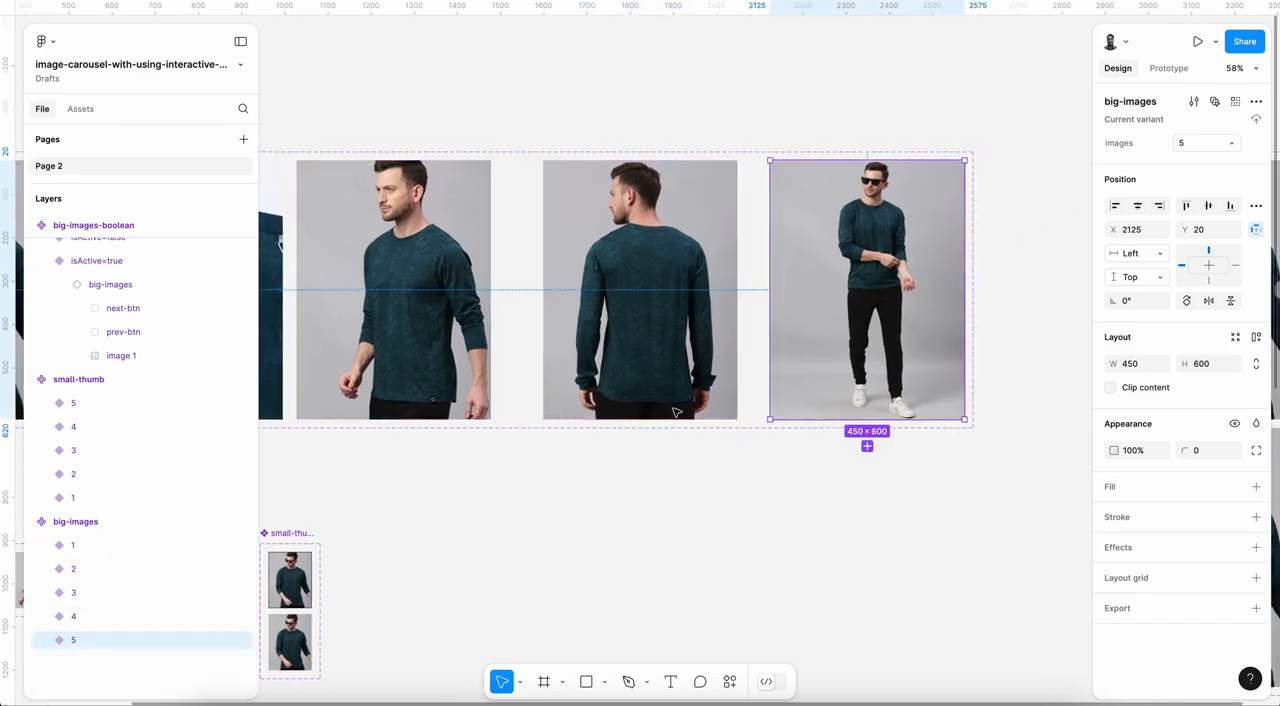
Step: Inspect the nested big-images instance and its buttons in the isActive=true variant of big-images-boolean, and collapse its layers
scroll(775, 402, "down", 3)
scroll(775, 402, "right", 5)
scroll(775, 402, "left", 3)
scroll(775, 400, "up", 3)
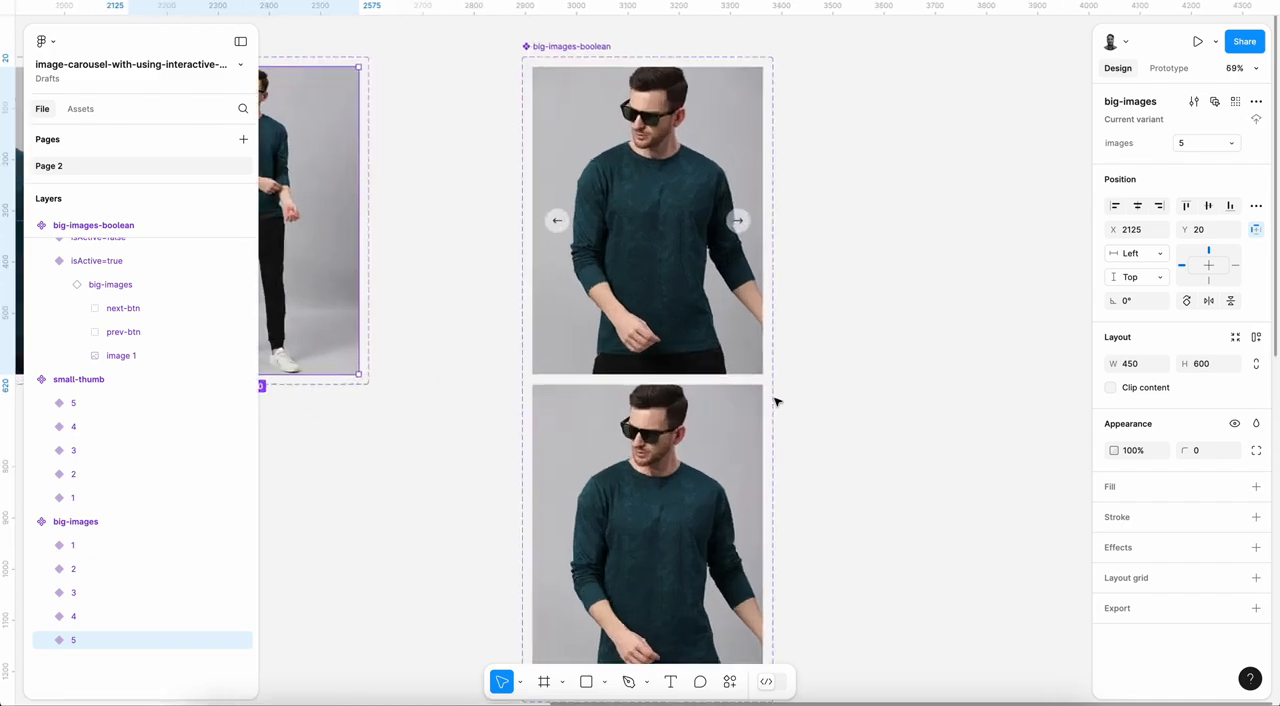
left_click(681, 199)
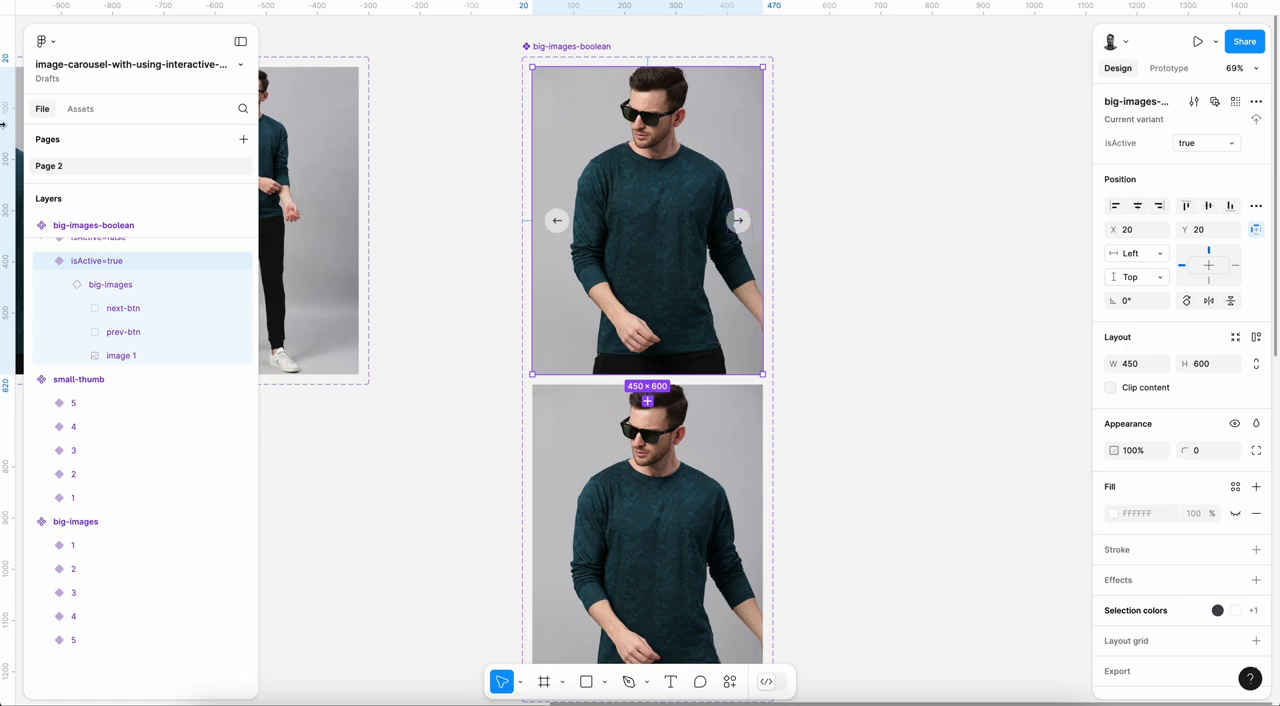
left_click(60, 287)
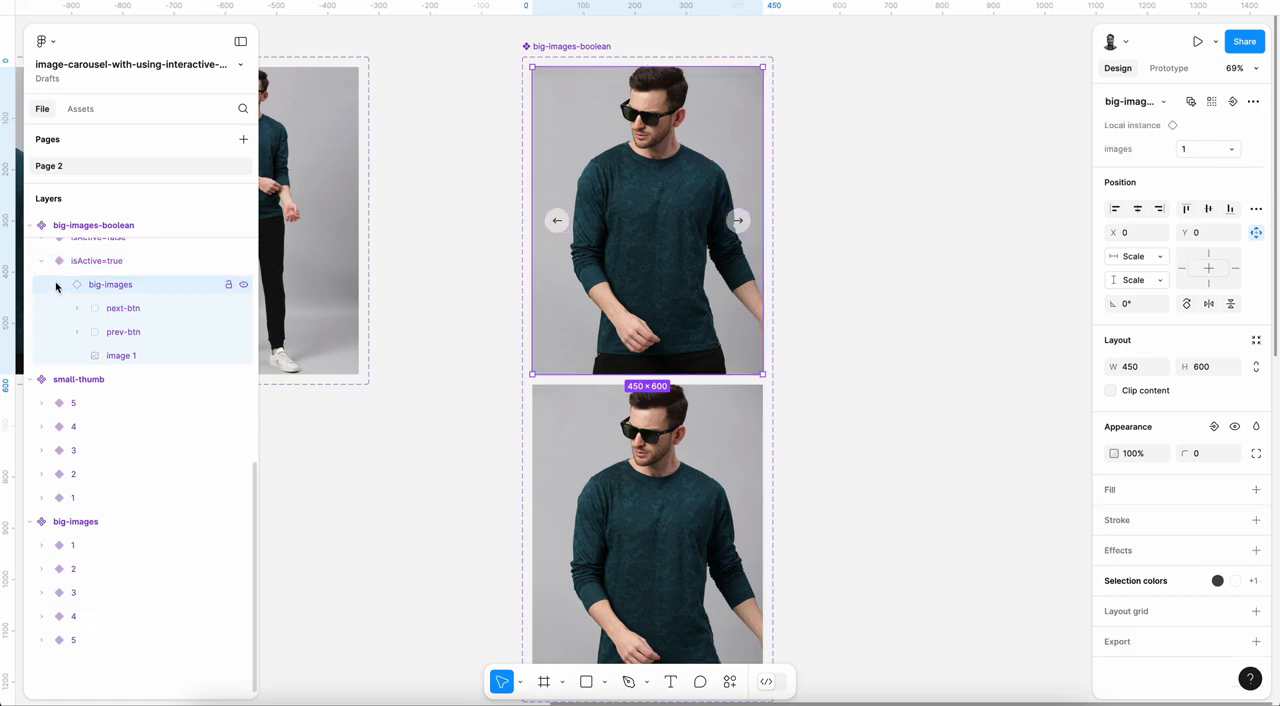
left_click(60, 287)
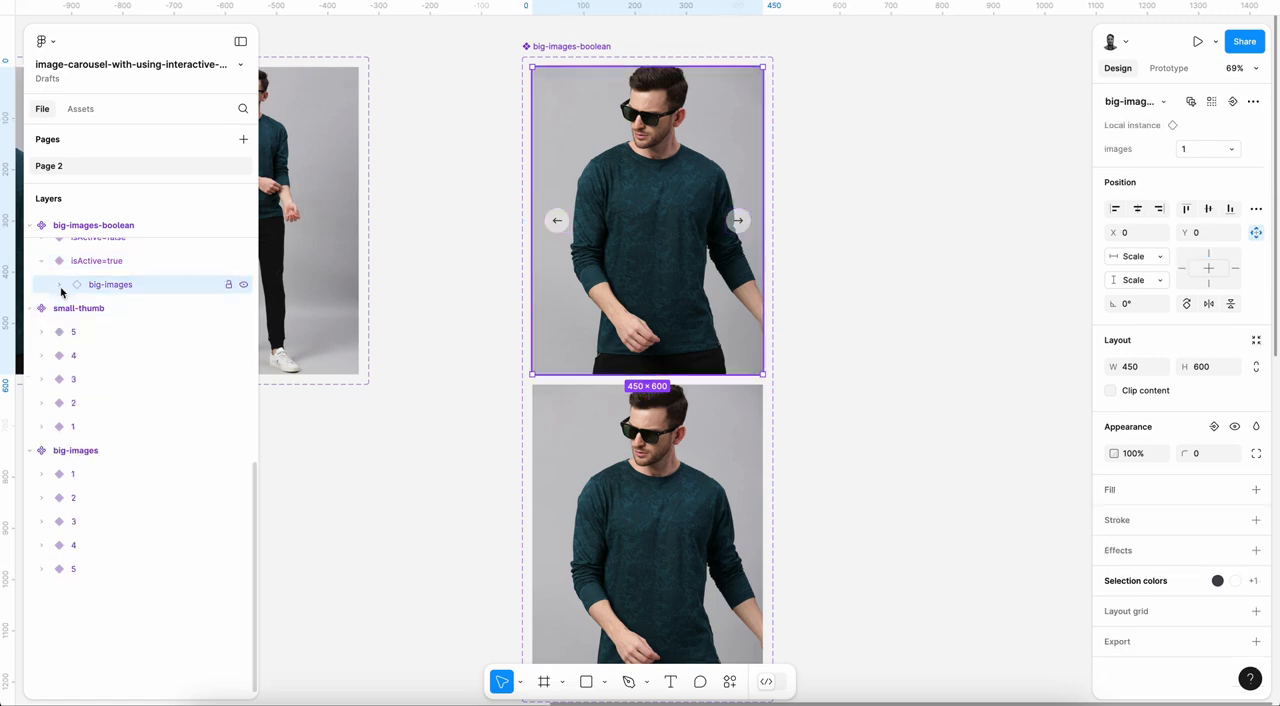
Step: Look over the components and the Design frame, check the prototype preview and return to the design file
left_click(846, 360)
scroll(846, 360, "down", 3)
scroll(870, 455, "down", 2)
scroll(870, 455, "left", 2)
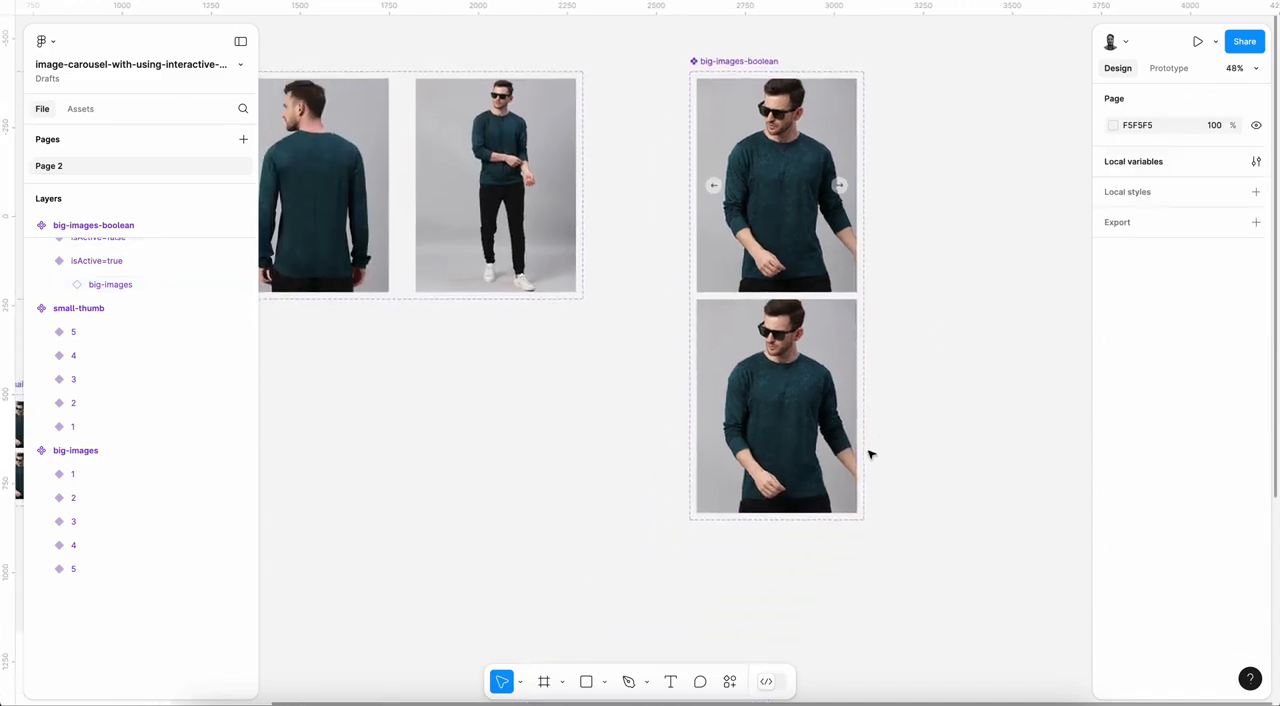
scroll(918, 425, "down", 3)
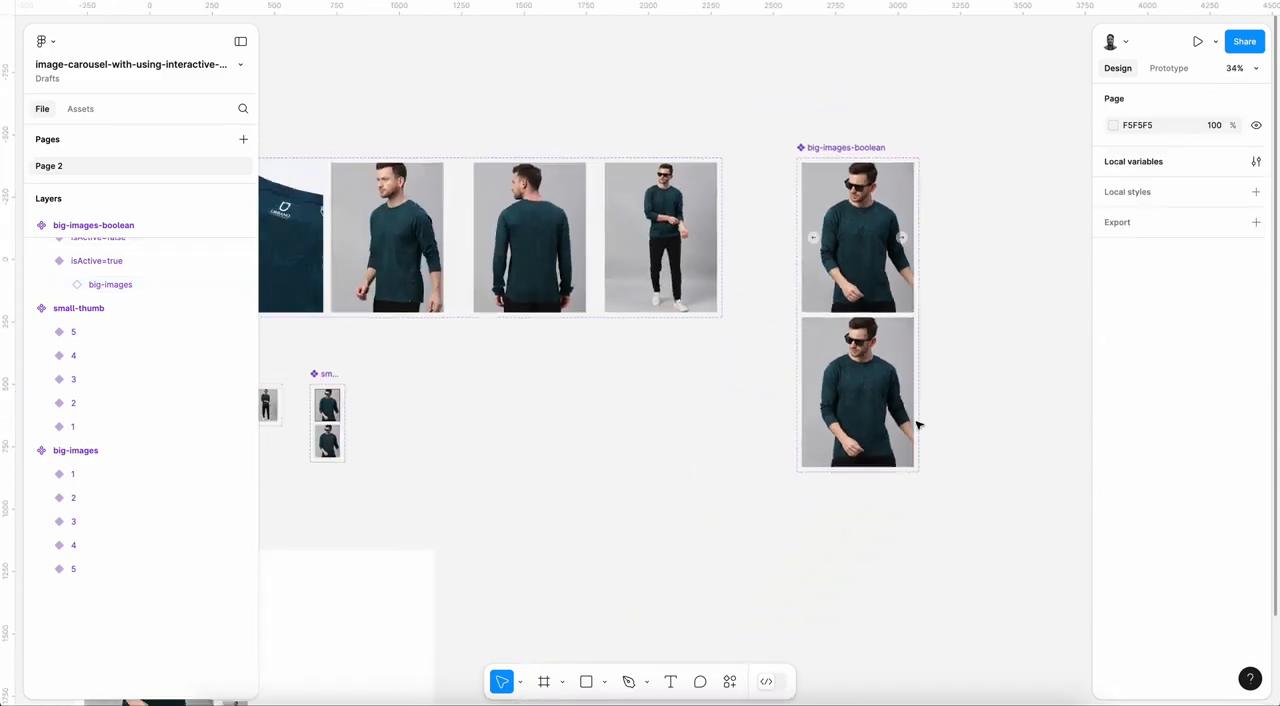
scroll(920, 423, "down", 3)
scroll(720, 388, "left", 2)
scroll(718, 392, "up", 2)
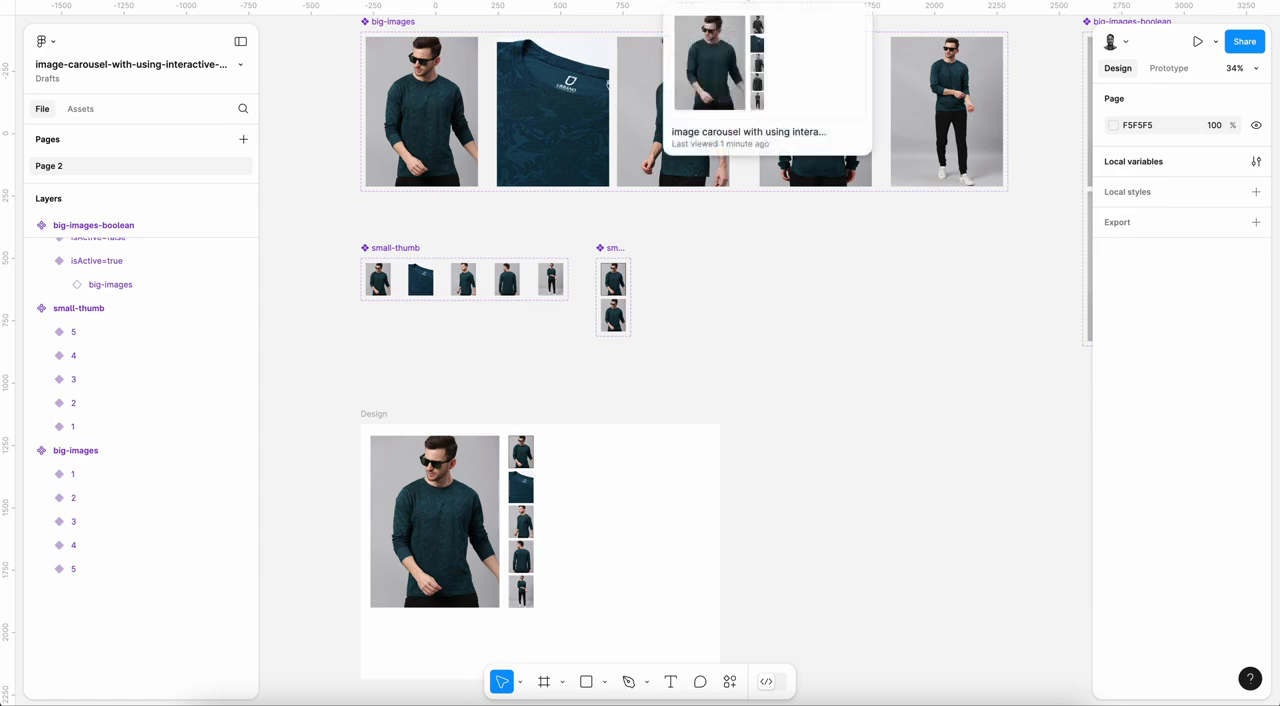
left_click(767, 2)
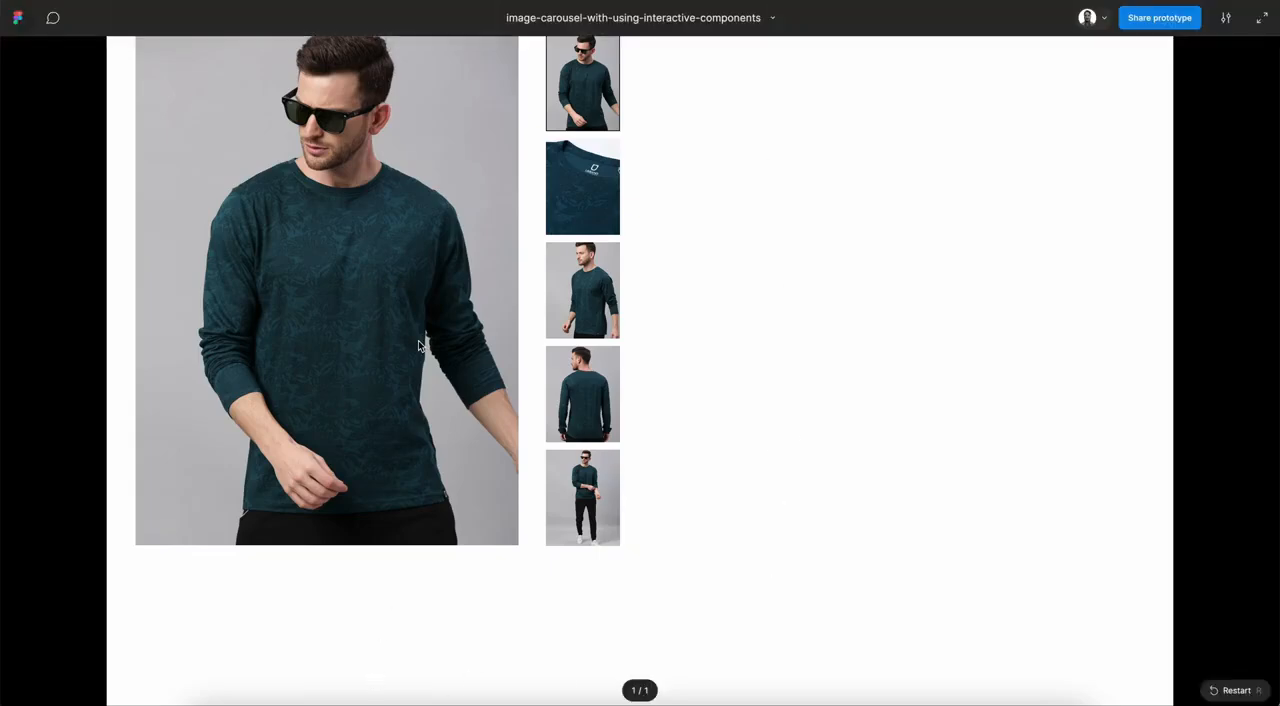
left_click(645, 2)
Step: Add a prototype connection from the isActive=true variant of big-images-boolean to its isActive=false variant
scroll(717, 216, "right", 4)
scroll(717, 216, "up", 2)
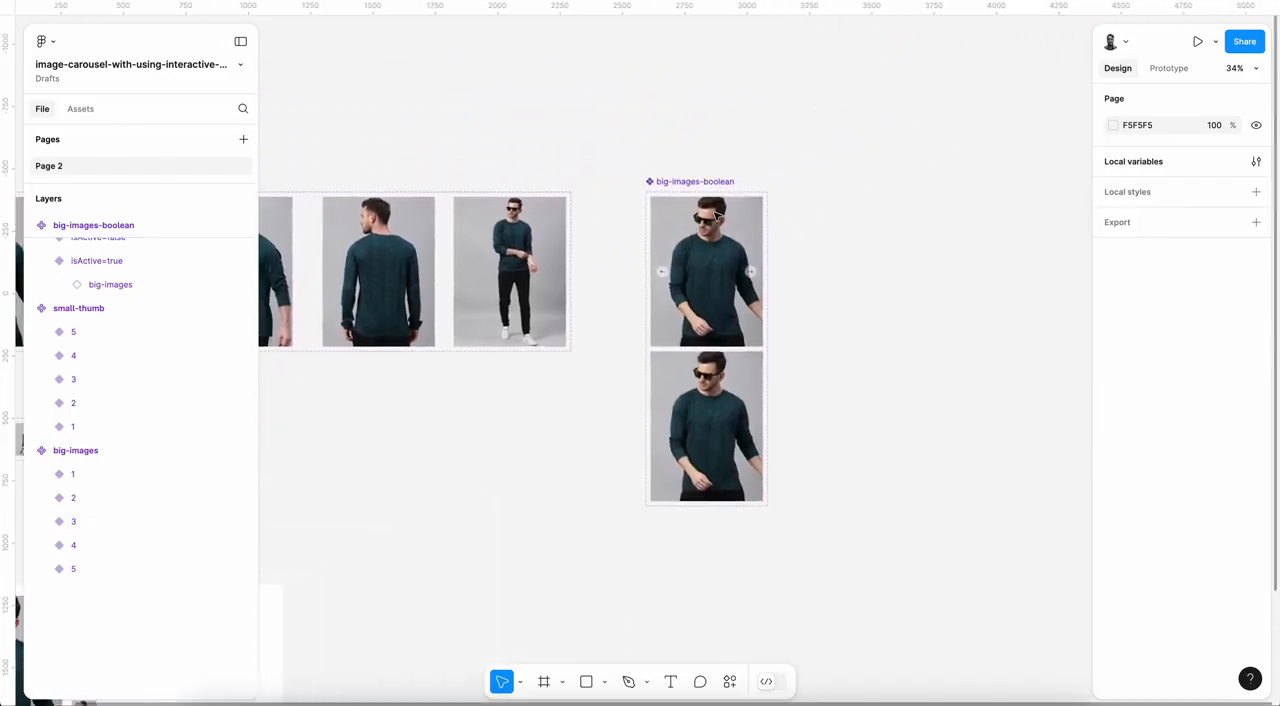
scroll(717, 216, "up", 3)
scroll(717, 216, "up", 3)
left_click(715, 215)
scroll(690, 212, "down", 2)
scroll(690, 212, "right", 1)
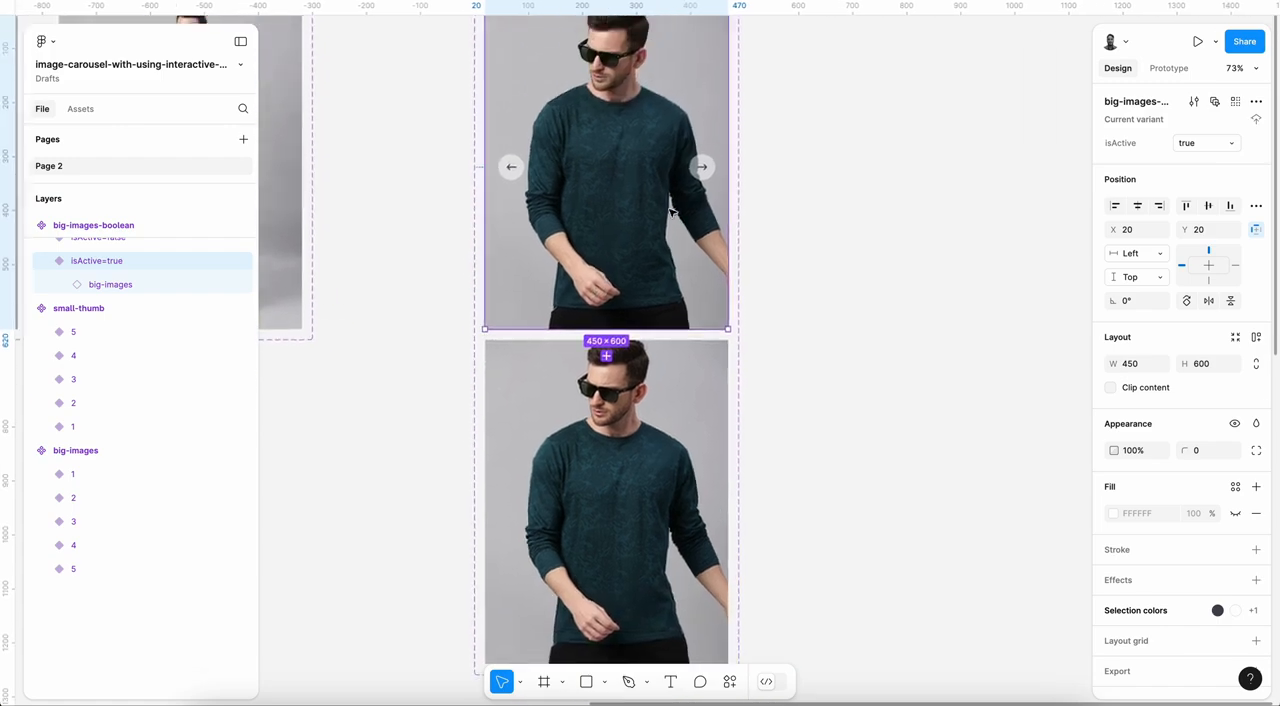
scroll(672, 210, "up", 1)
scroll(672, 210, "left", 1)
left_click(1168, 68)
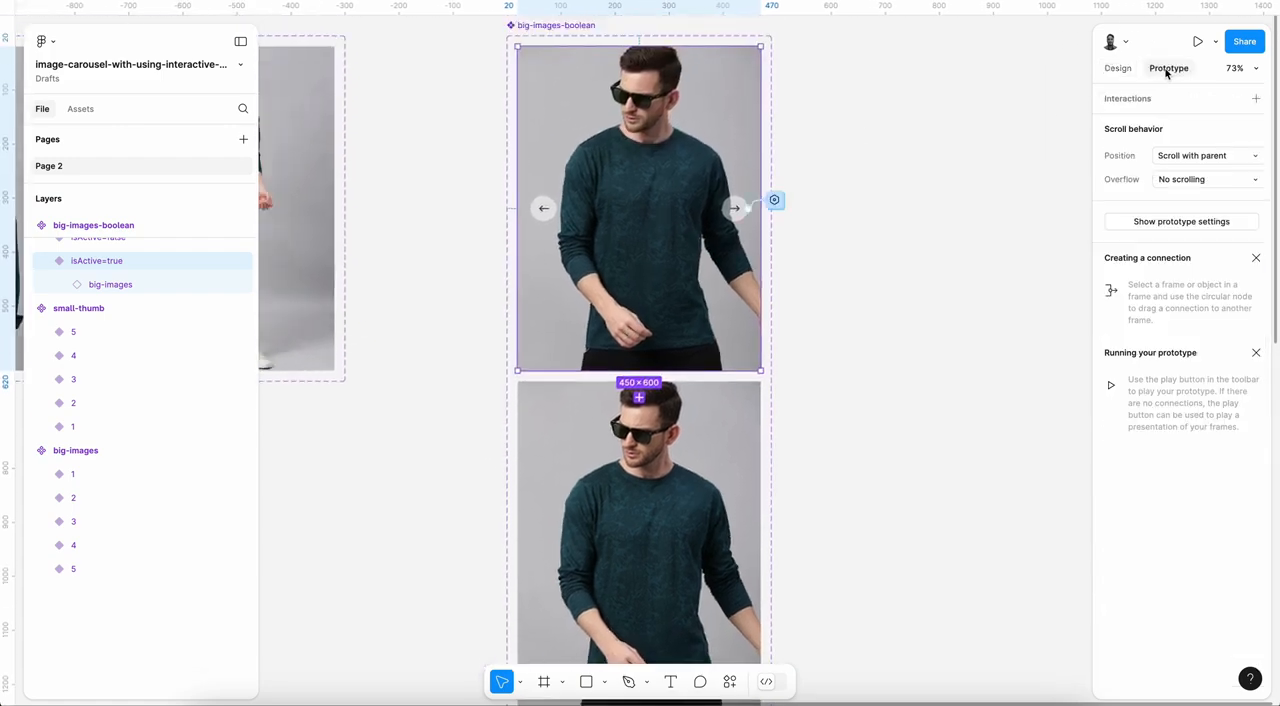
scroll(676, 372, "up", 5)
left_click_drag(623, 398, 619, 480)
Step: Set the trigger of the interaction between the two big-images-boolean variants to Mouse leave
scroll(619, 480, "down", 2)
left_click(644, 357)
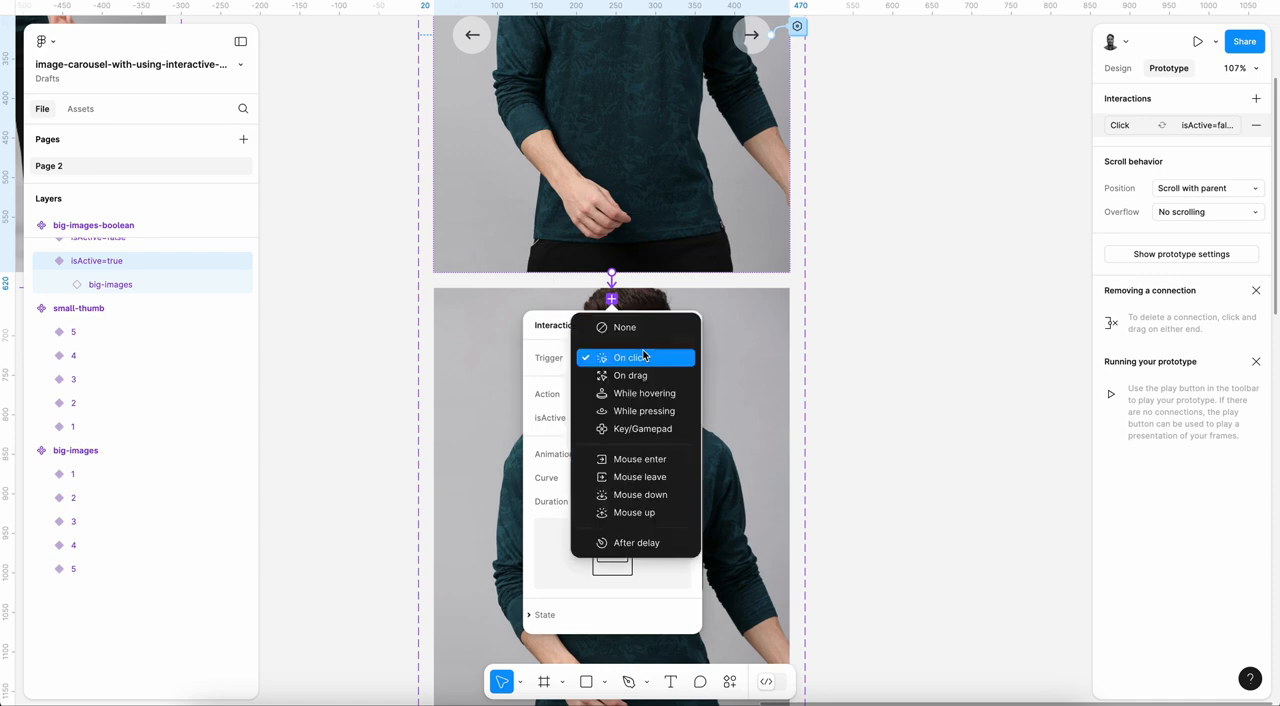
left_click(652, 477)
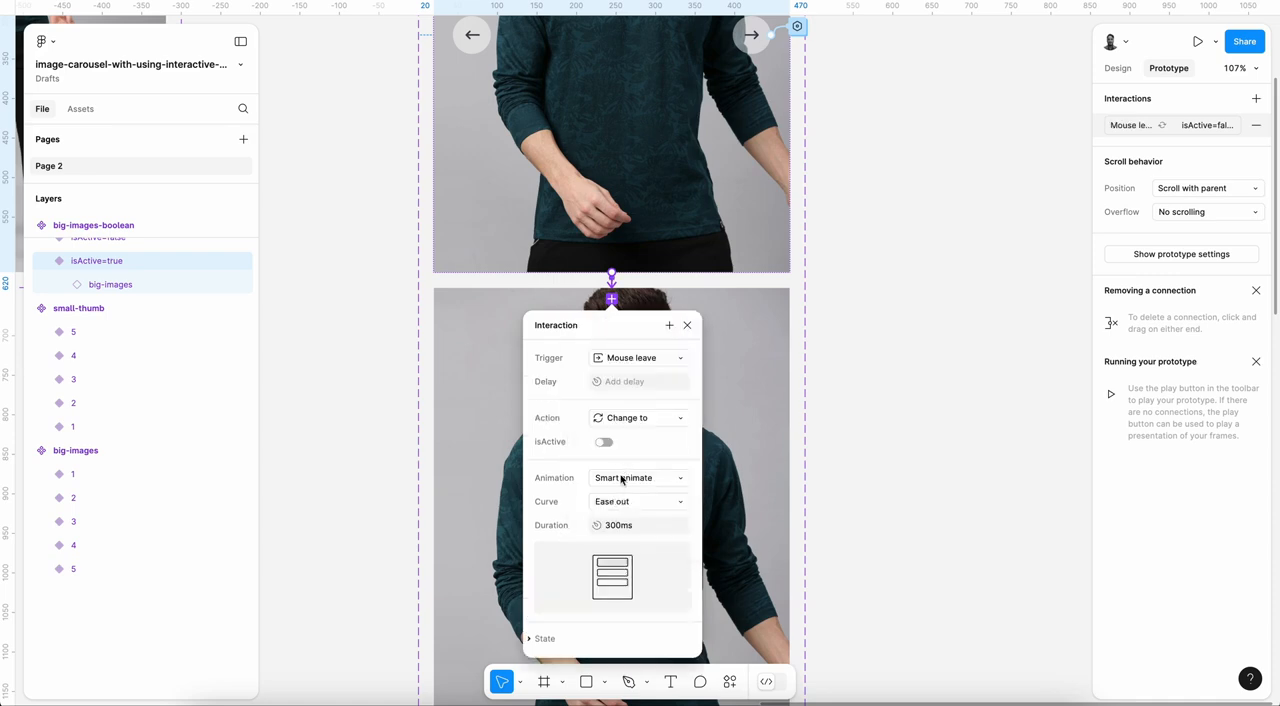
Step: Set the easing curve of the Mouse leave interaction between the big-images-boolean variants to Ease in and out
left_click(633, 503)
left_click(645, 519)
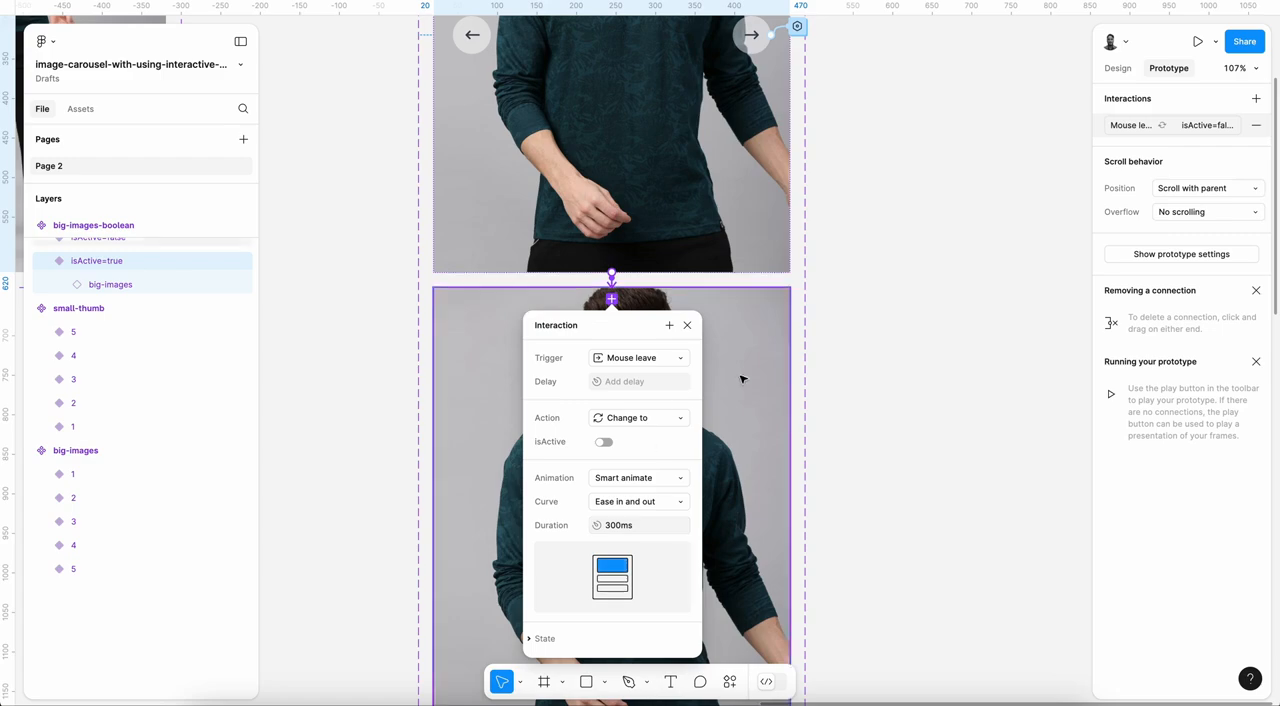
Step: Connect the isActive=false variant of big-images-boolean to its isActive=true variant with a Mouse enter trigger
left_click(671, 287)
left_click_drag(612, 287, 612, 272)
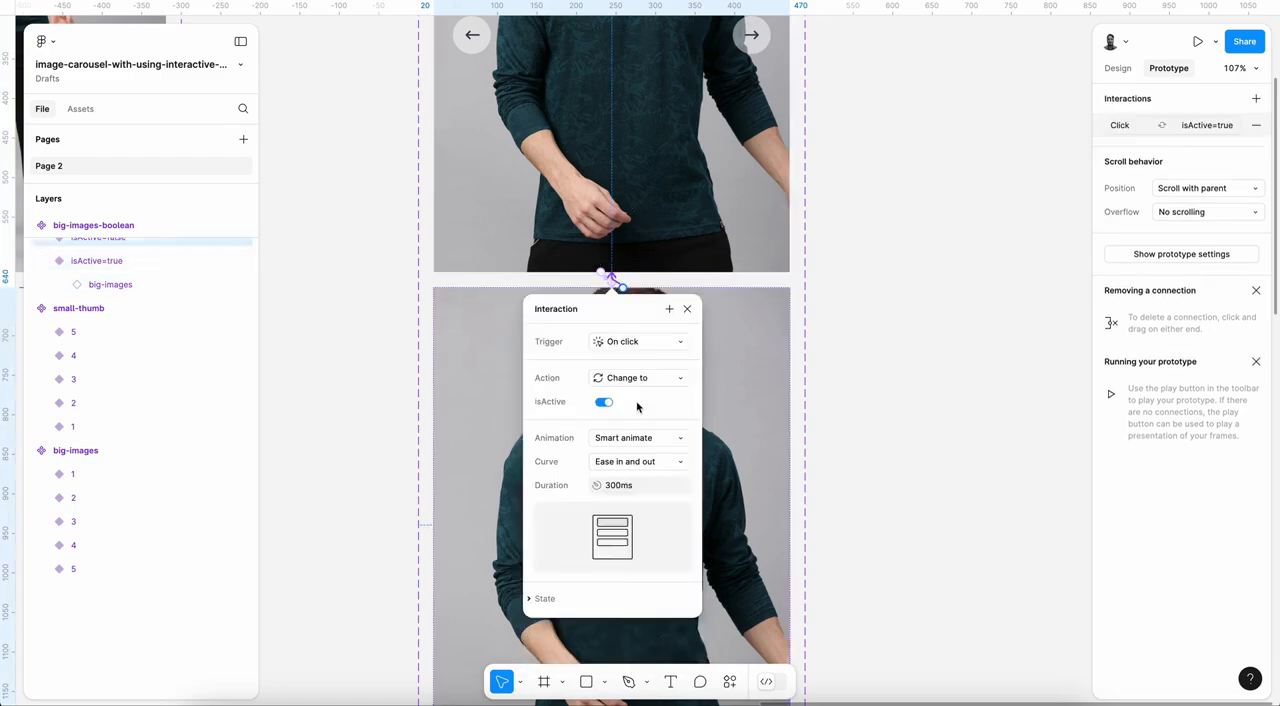
left_click(643, 340)
left_click(645, 443)
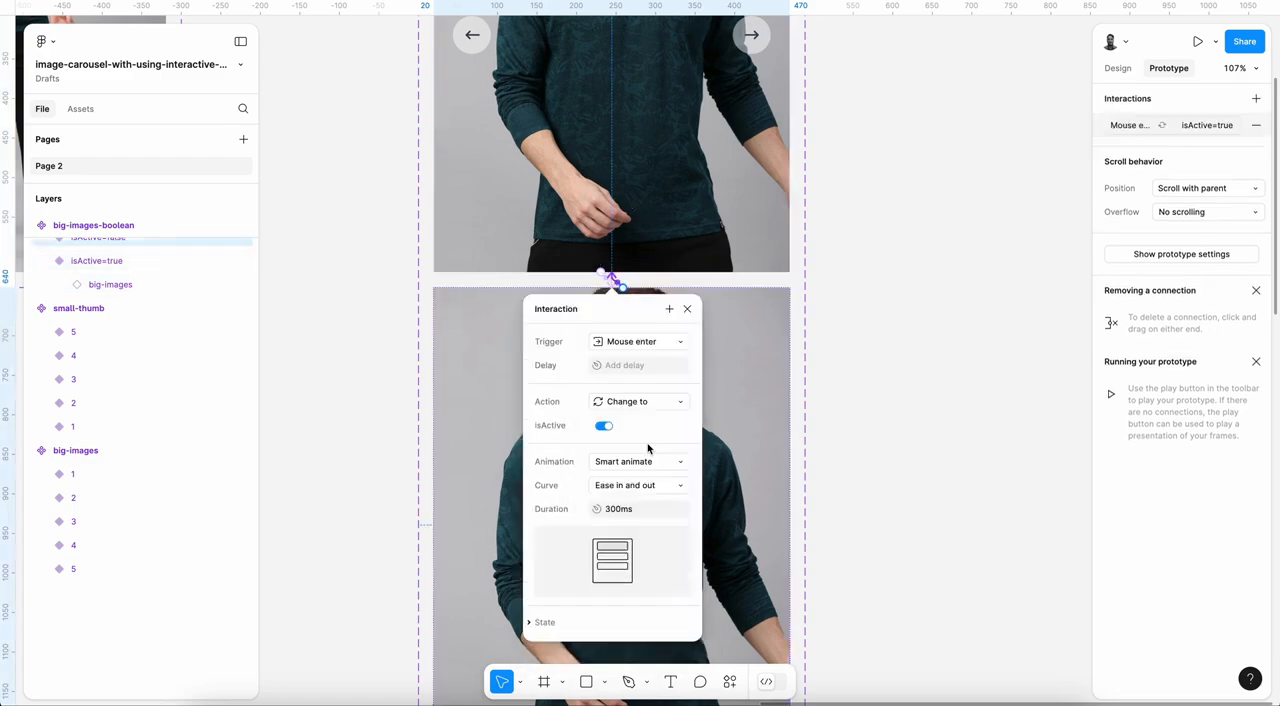
Step: Test the prototype preview by pointing at the big image and selecting the second to fifth thumbnails and the first one
scroll(822, 296, "down", 3)
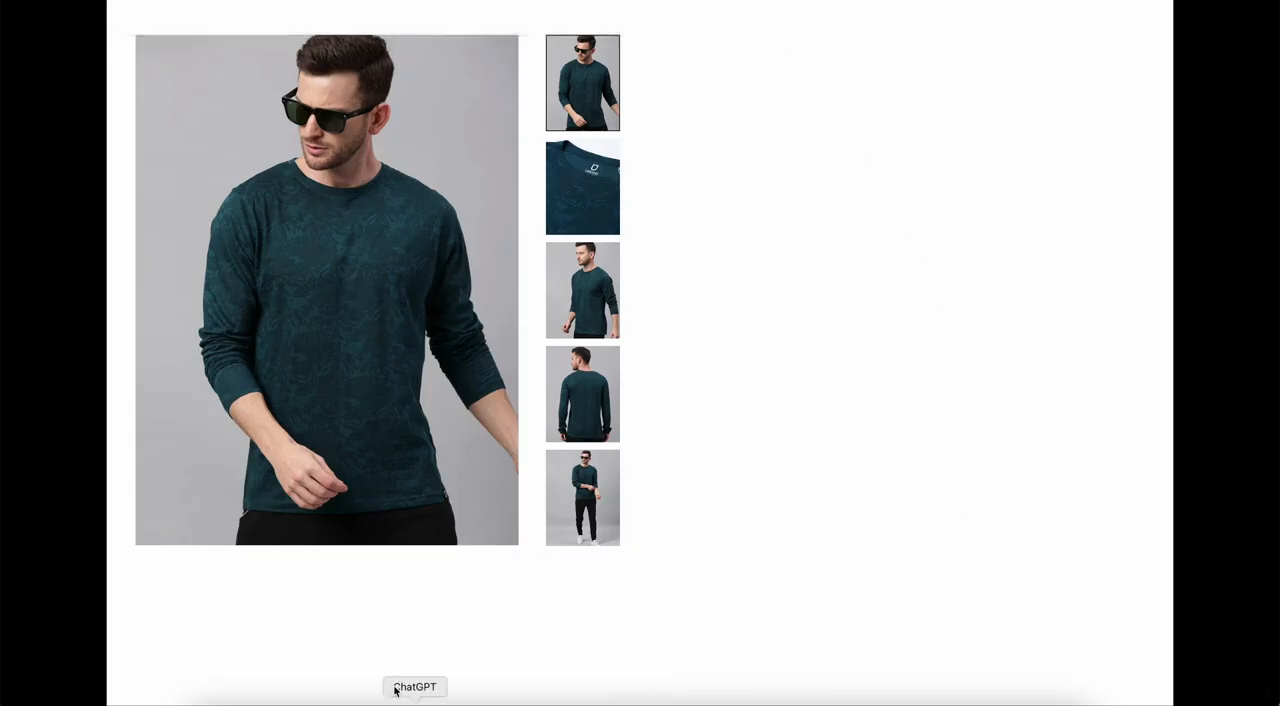
mouse_move(417, 390)
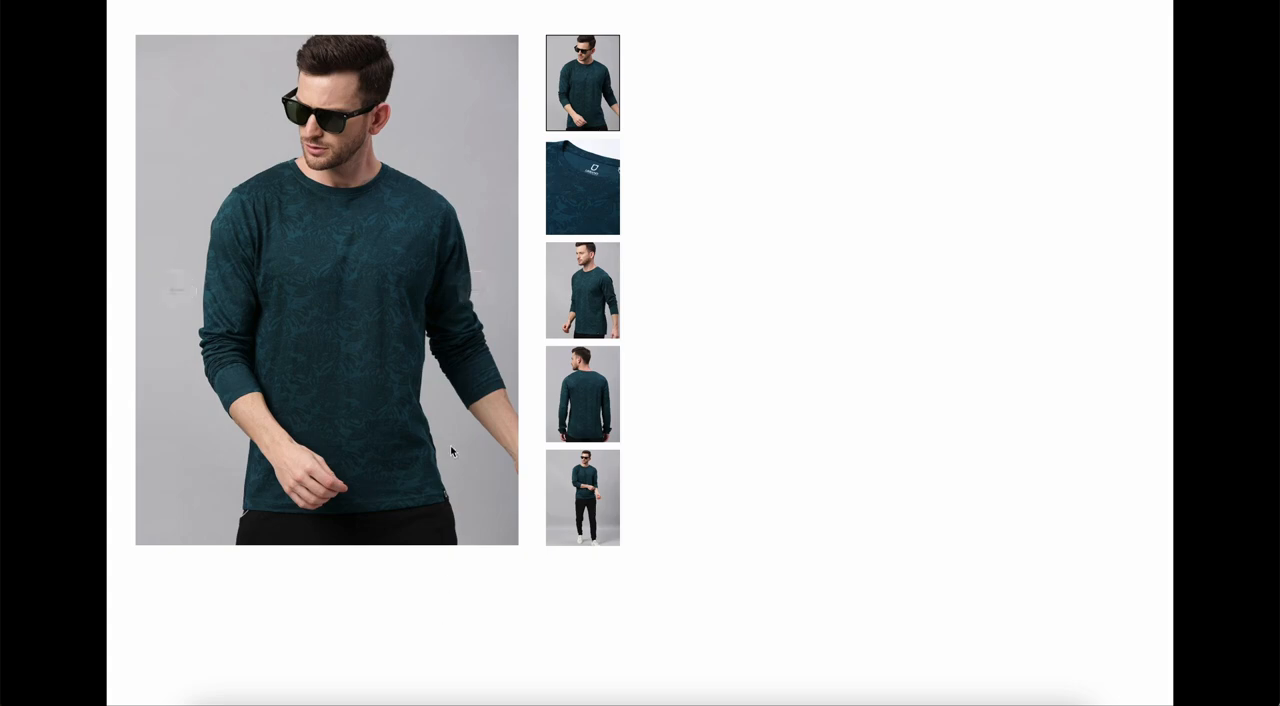
left_click(602, 180)
left_click(590, 302)
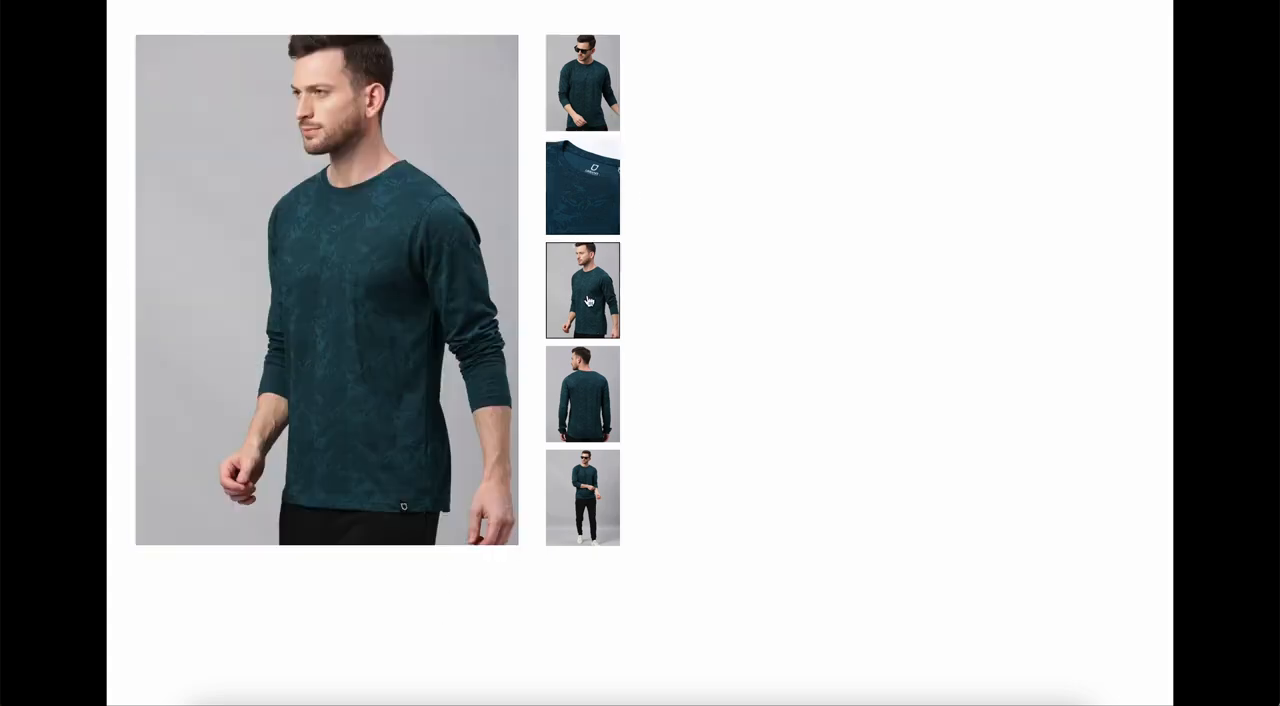
left_click(590, 413)
left_click(592, 462)
left_click(613, 91)
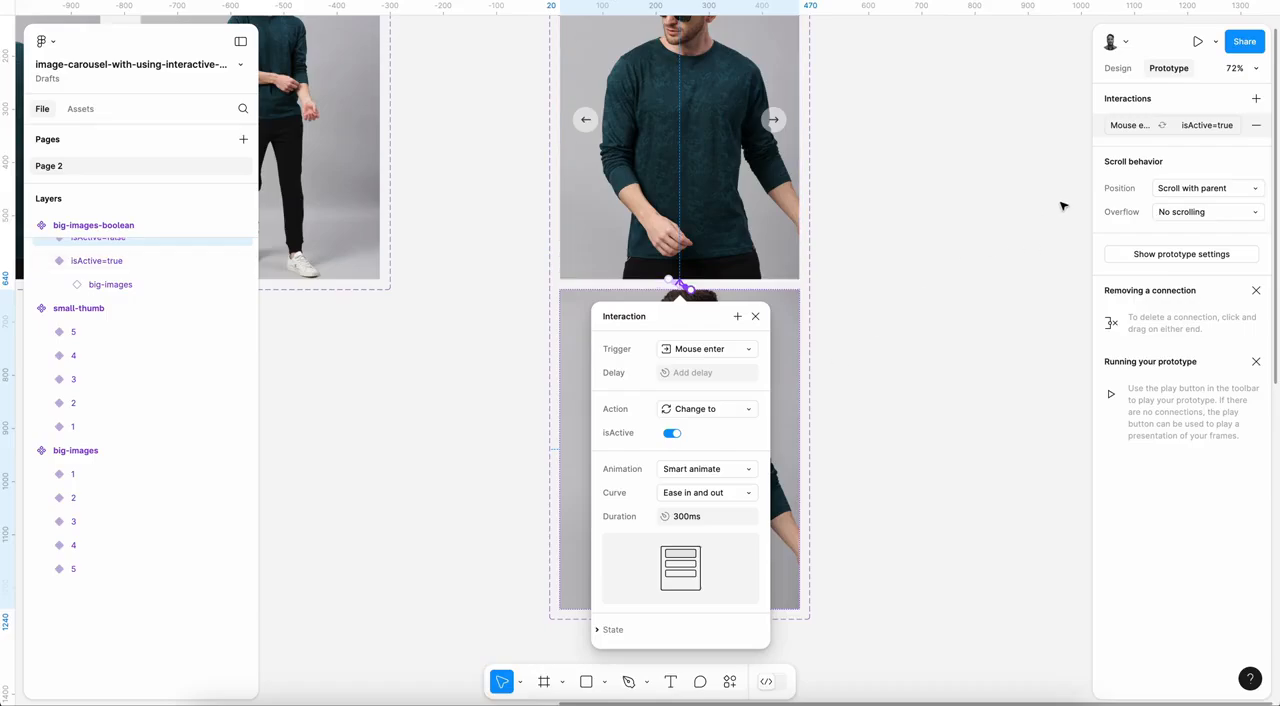
Step: Deselect everything, look over the components and the Design frame, and check the arrow buttons on the big image in the prototype preview
left_click(1063, 206)
left_click(1122, 68)
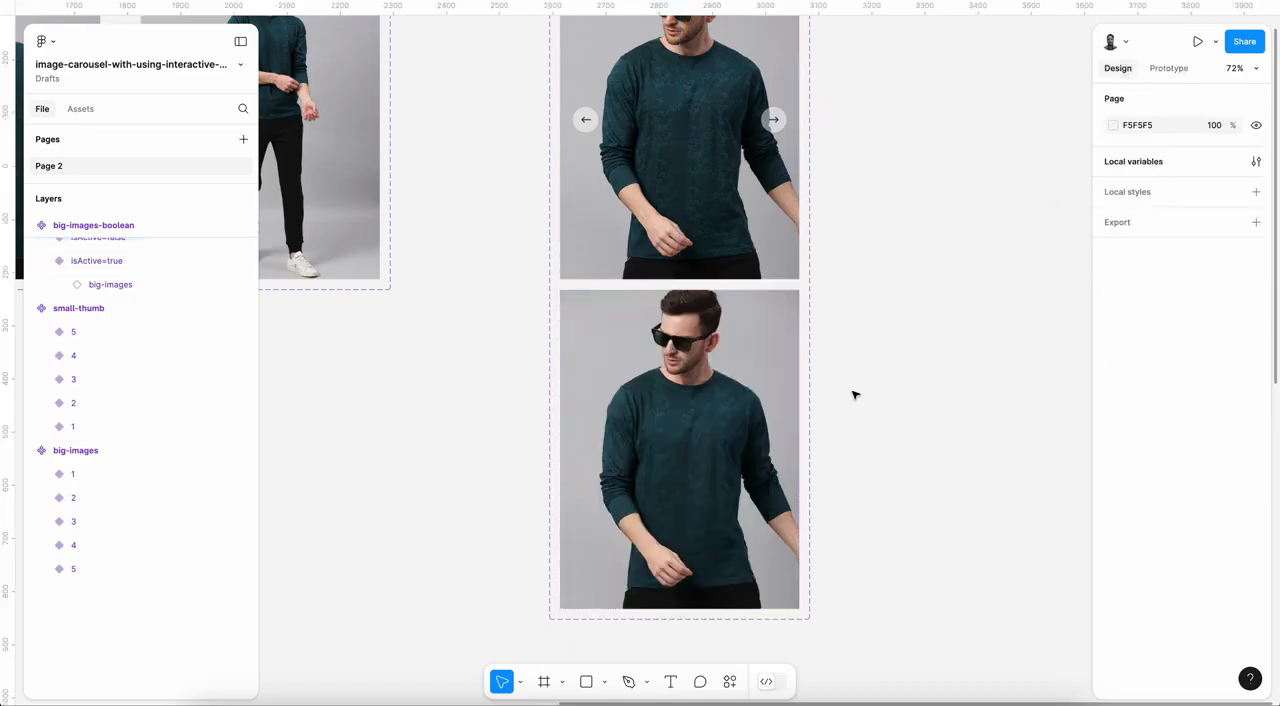
key("shift+1")
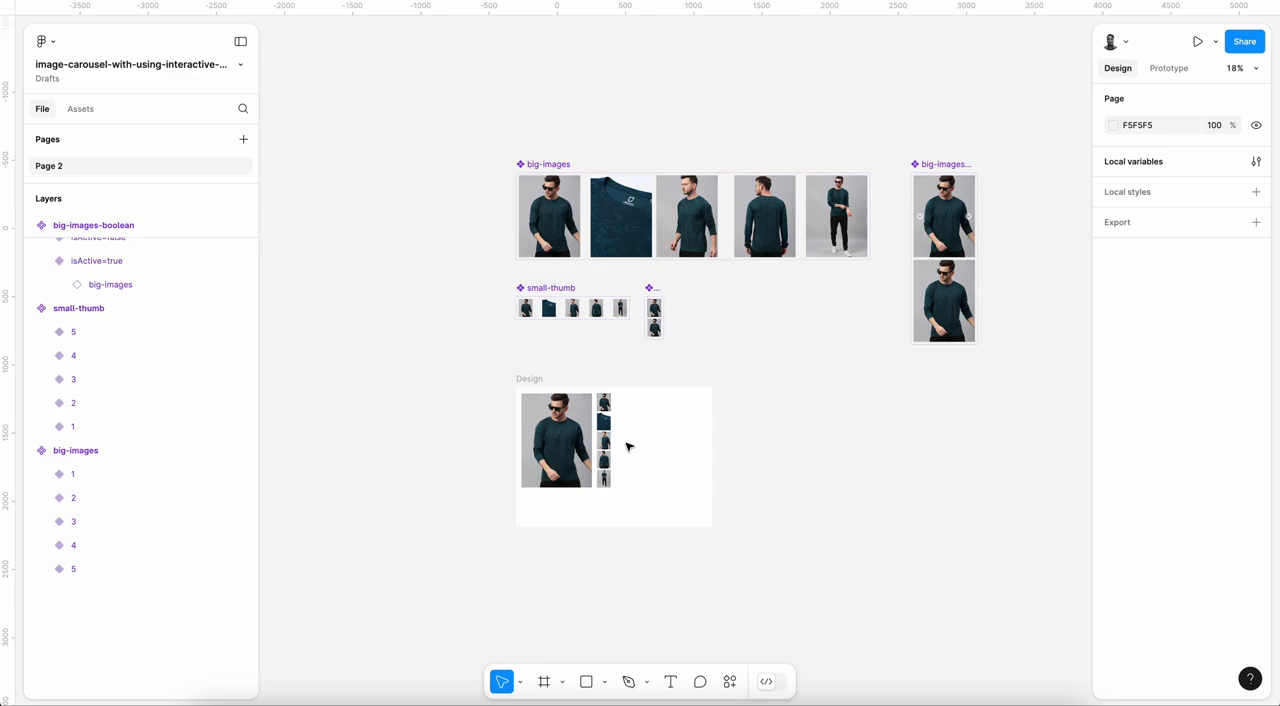
scroll(605, 432, "up", 5)
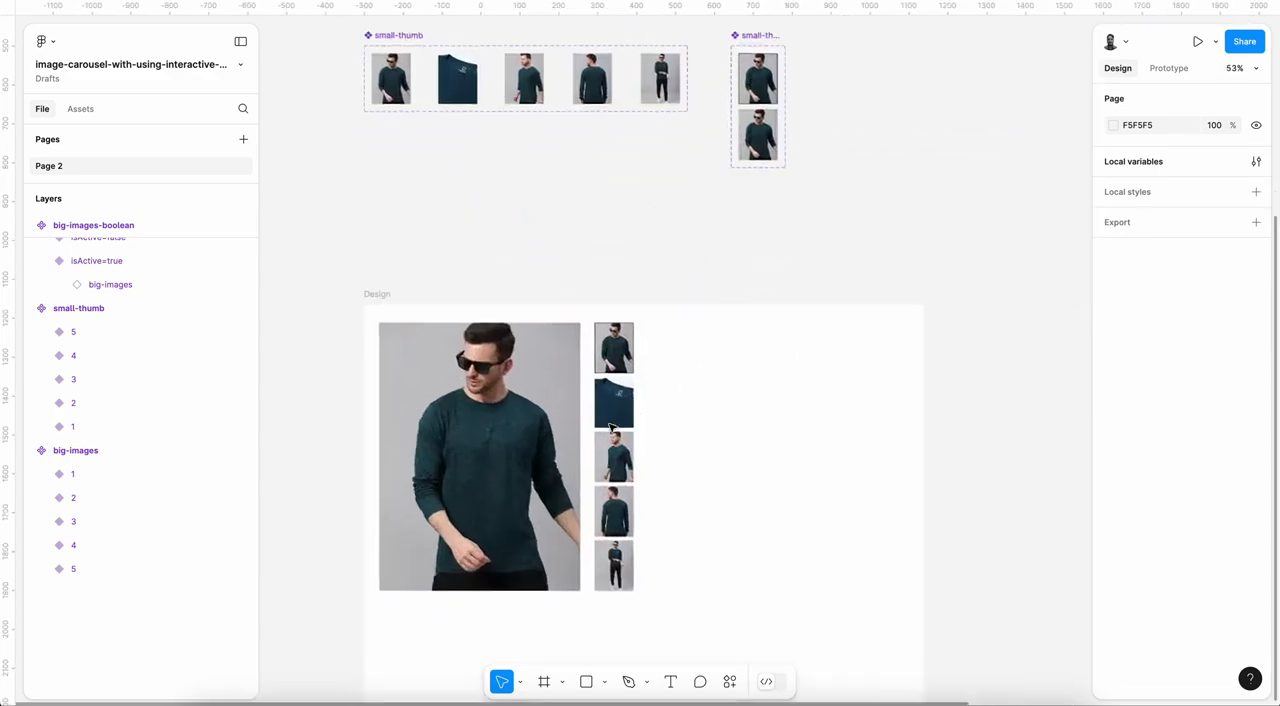
scroll(611, 428, "up", 3)
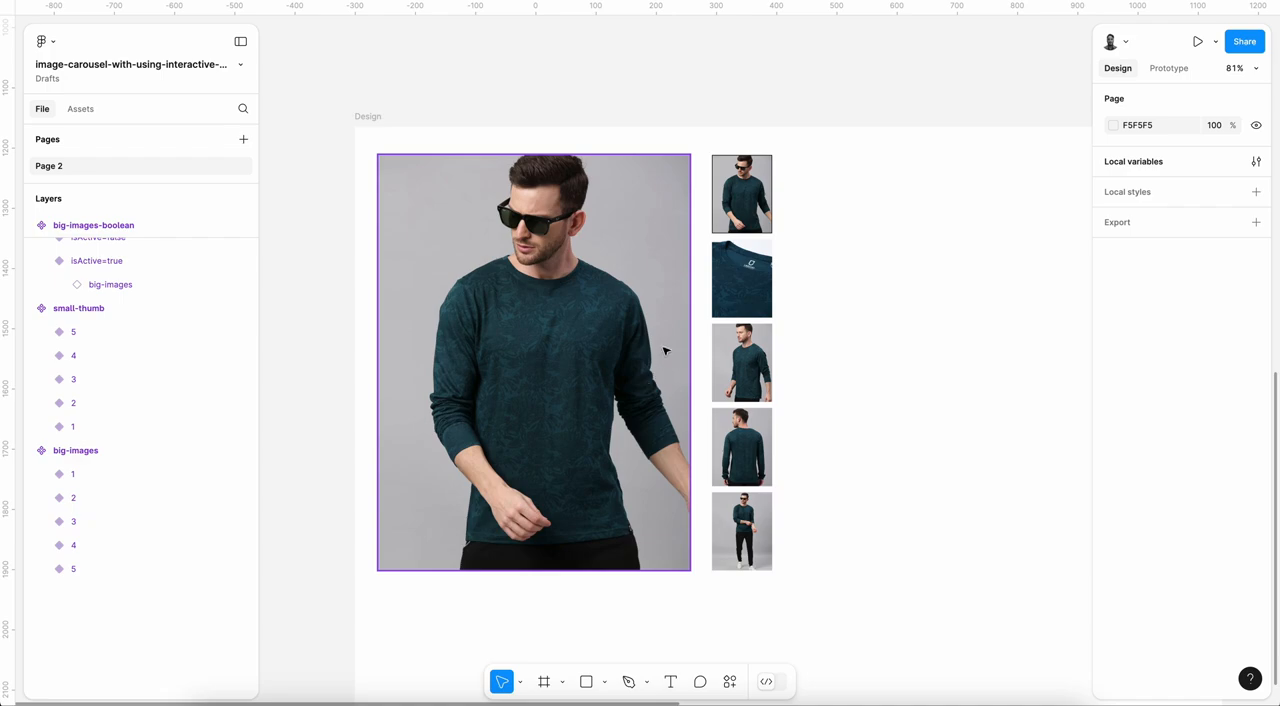
left_click(711, 2)
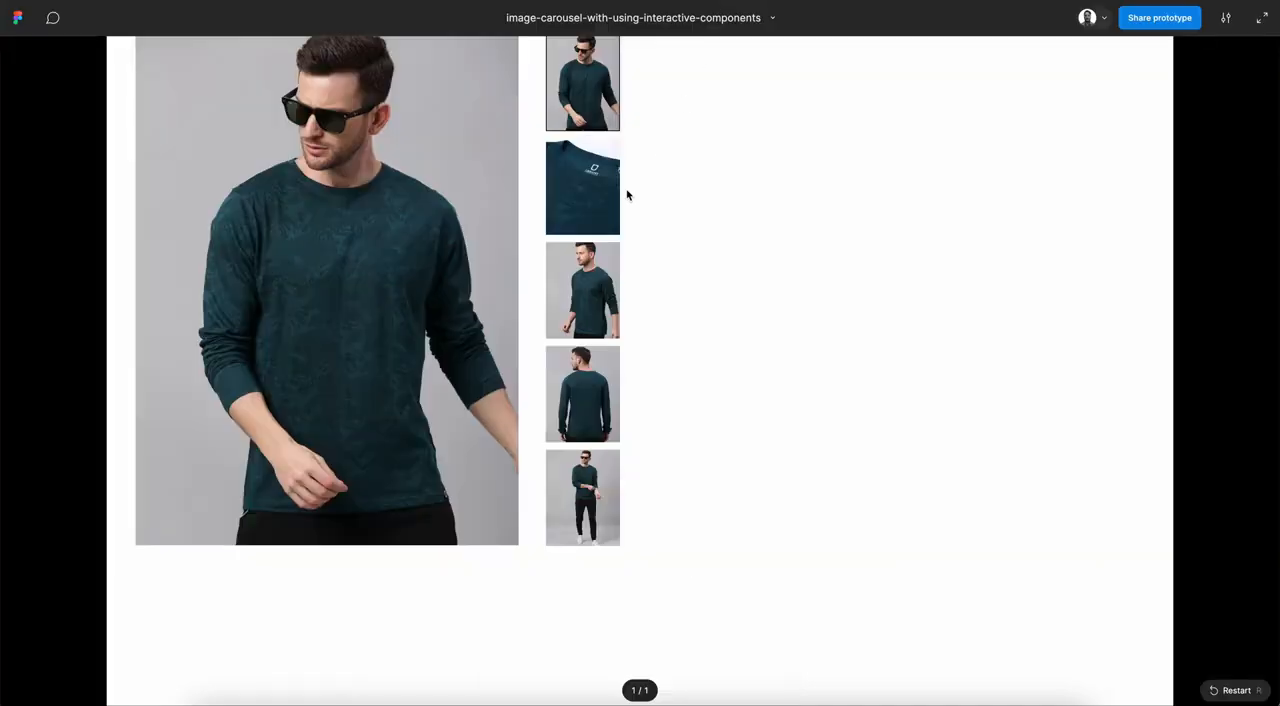
mouse_move(443, 255)
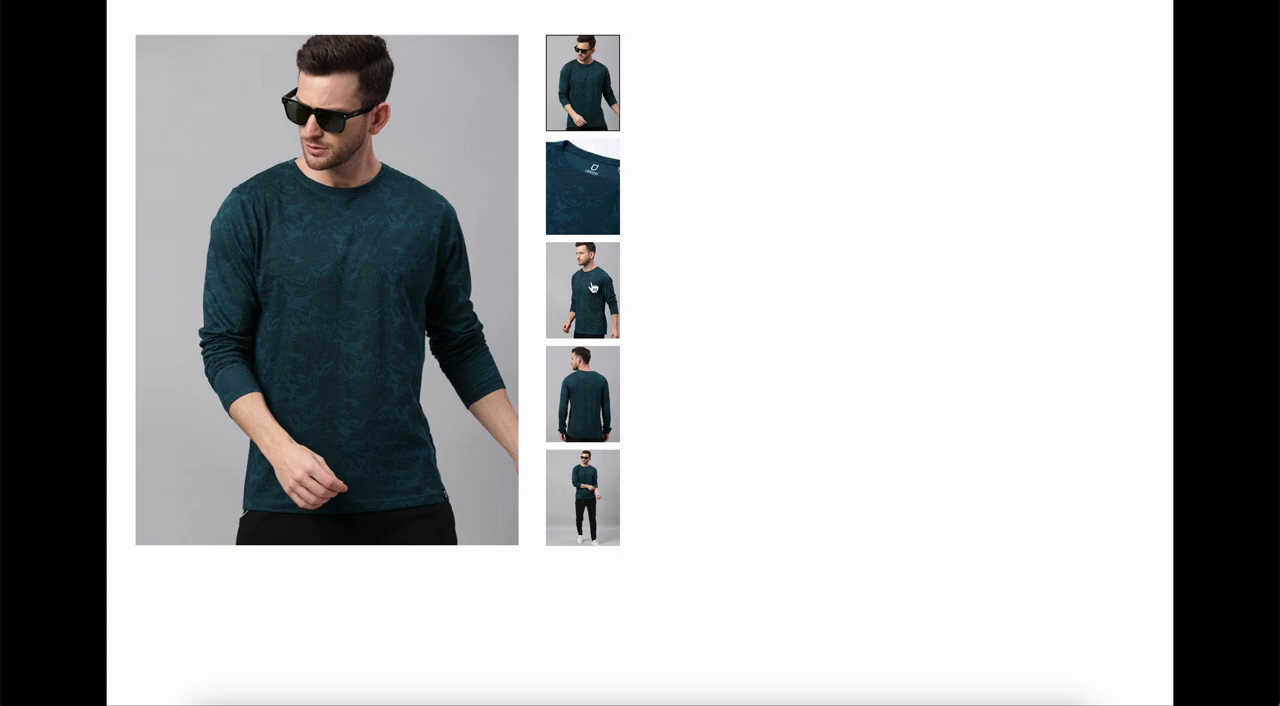
mouse_move(476, 292)
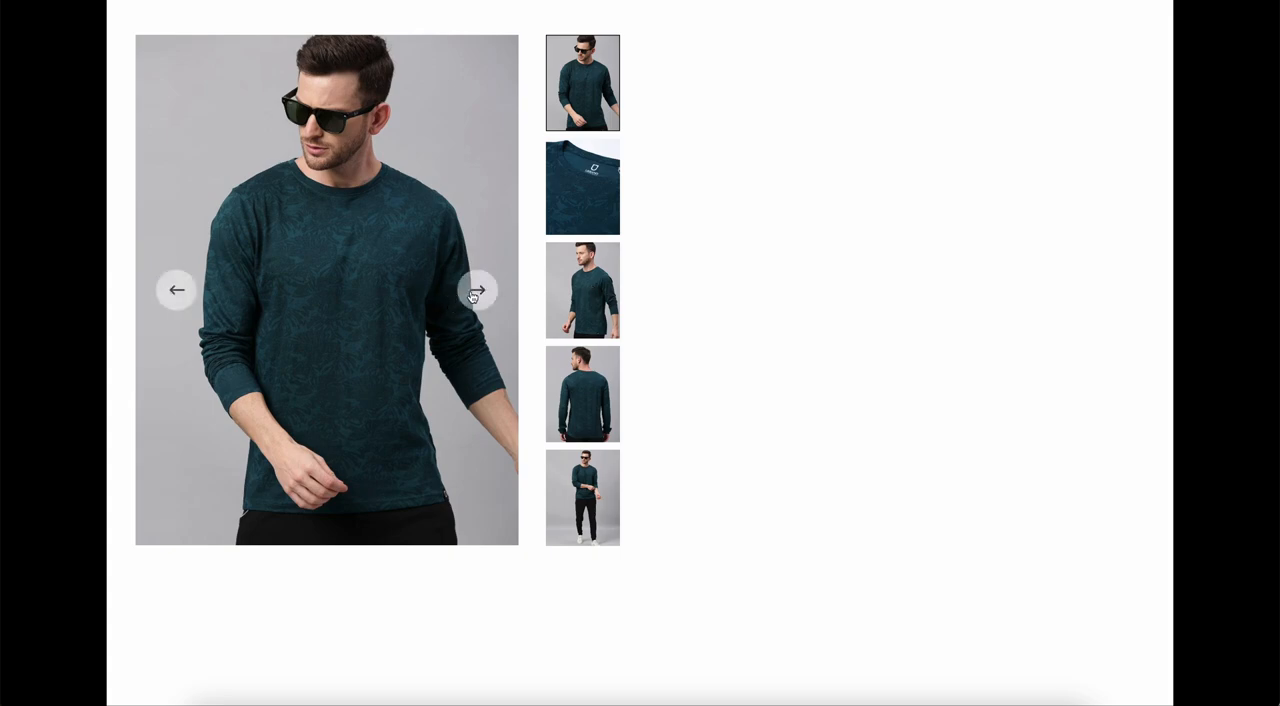
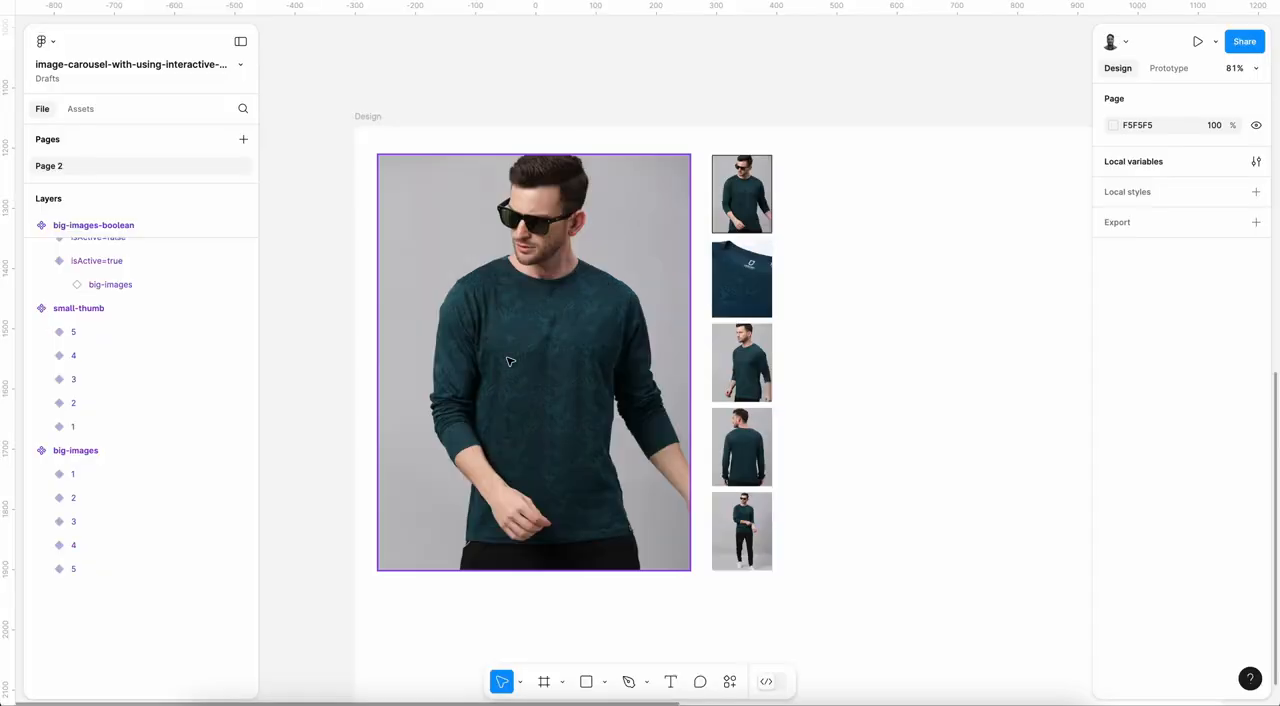
Step: Inspect the Set variable actions in the click interaction of next-btn in big-images variant 1
scroll(508, 361, "down", 3)
scroll(508, 361, "up", 5)
scroll(508, 361, "up", 3)
scroll(508, 360, "down", 4)
left_click(440, 375)
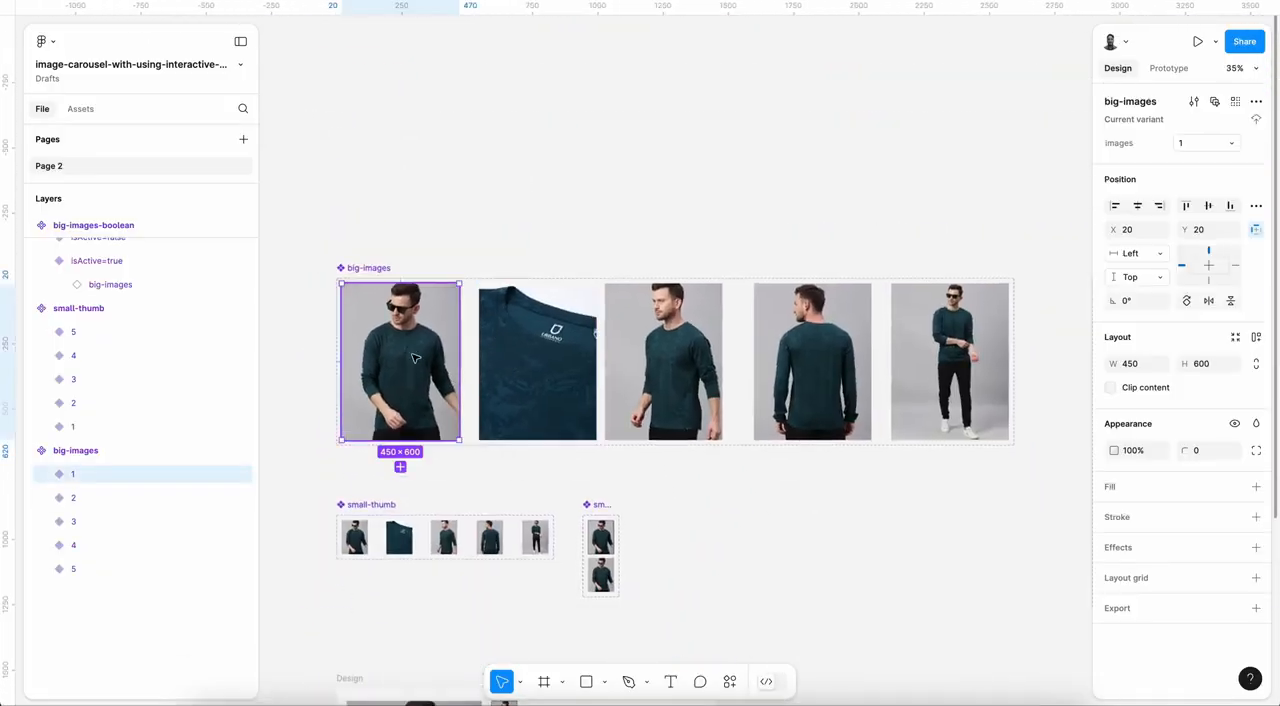
left_click(42, 474)
left_click(124, 499)
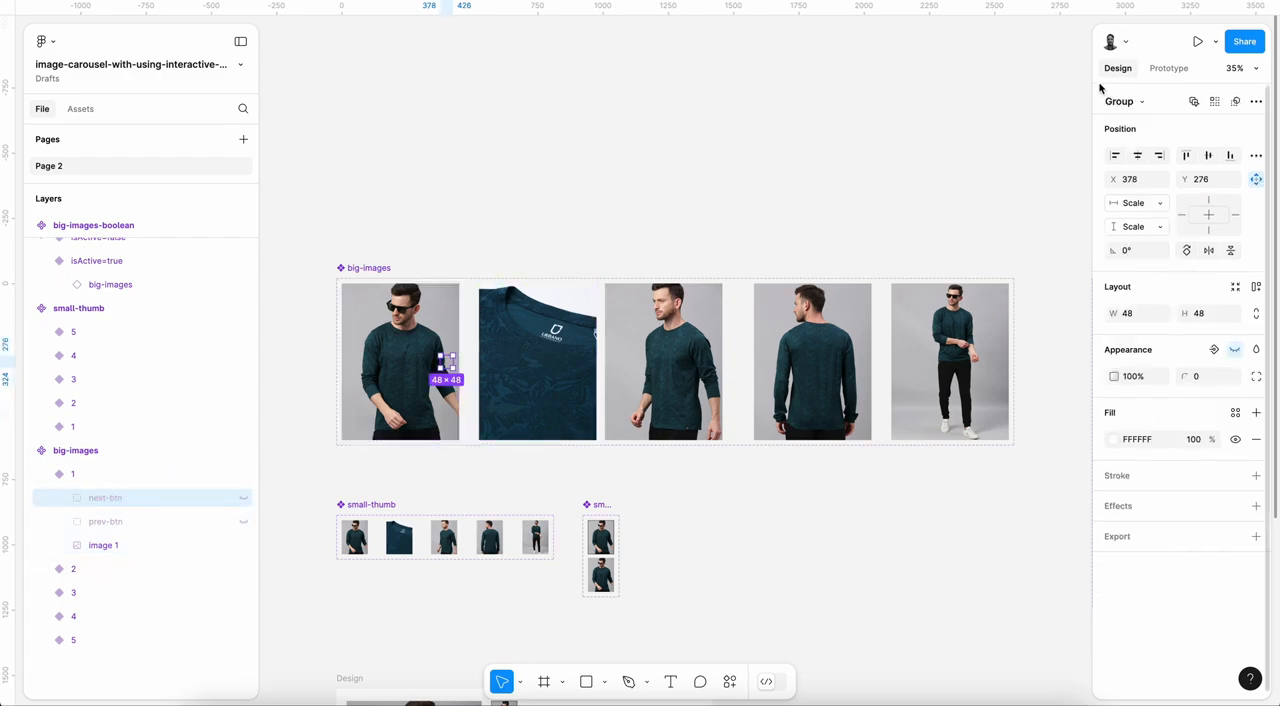
left_click(1168, 68)
left_click(1210, 125)
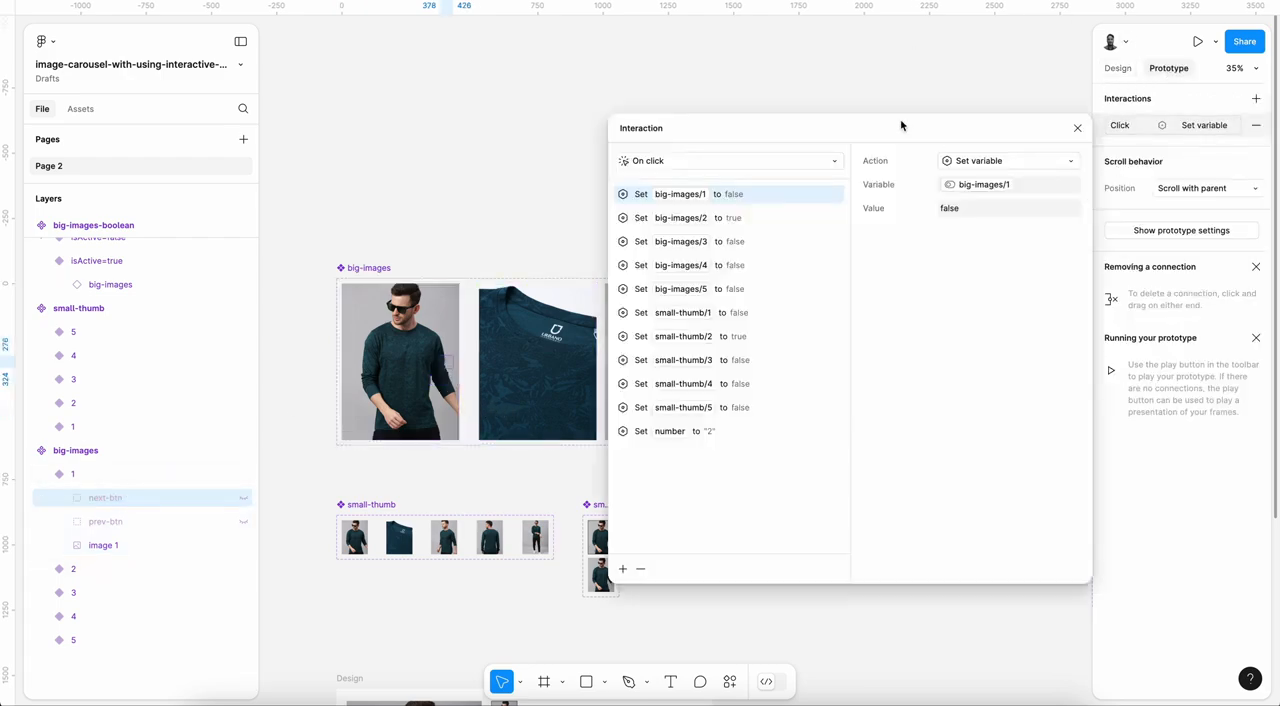
left_click(1077, 128)
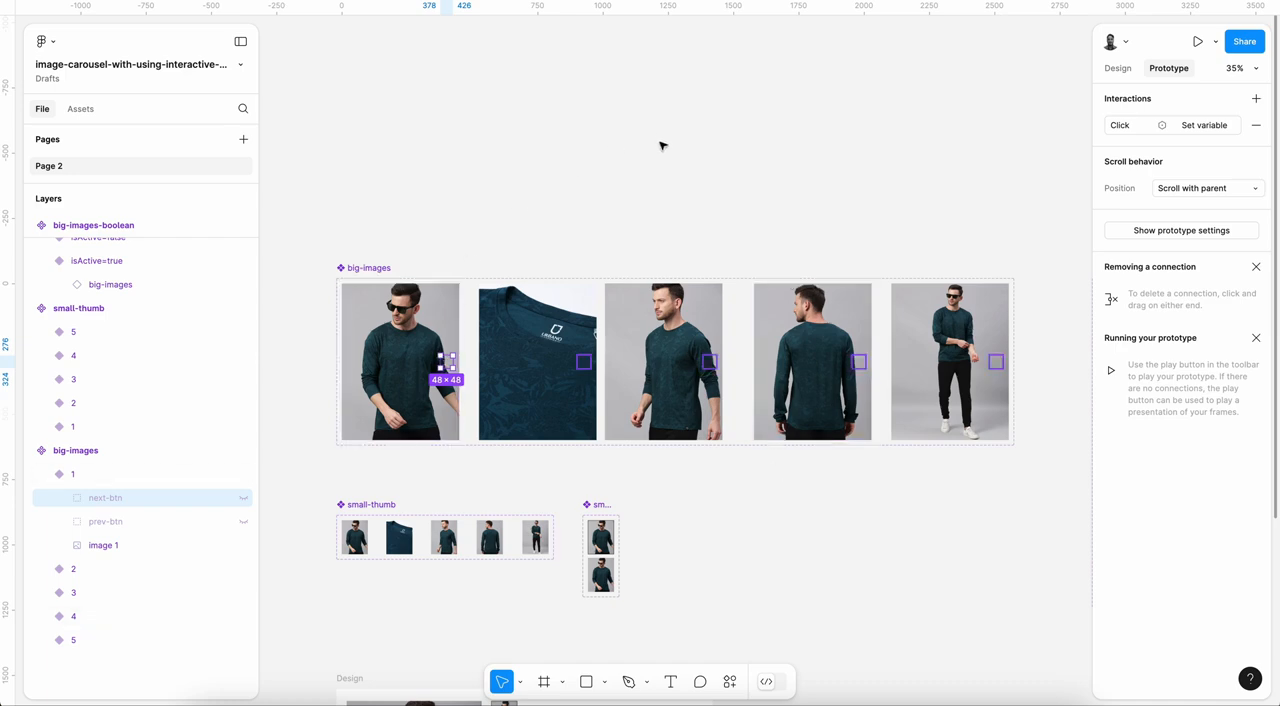
left_click(580, 226)
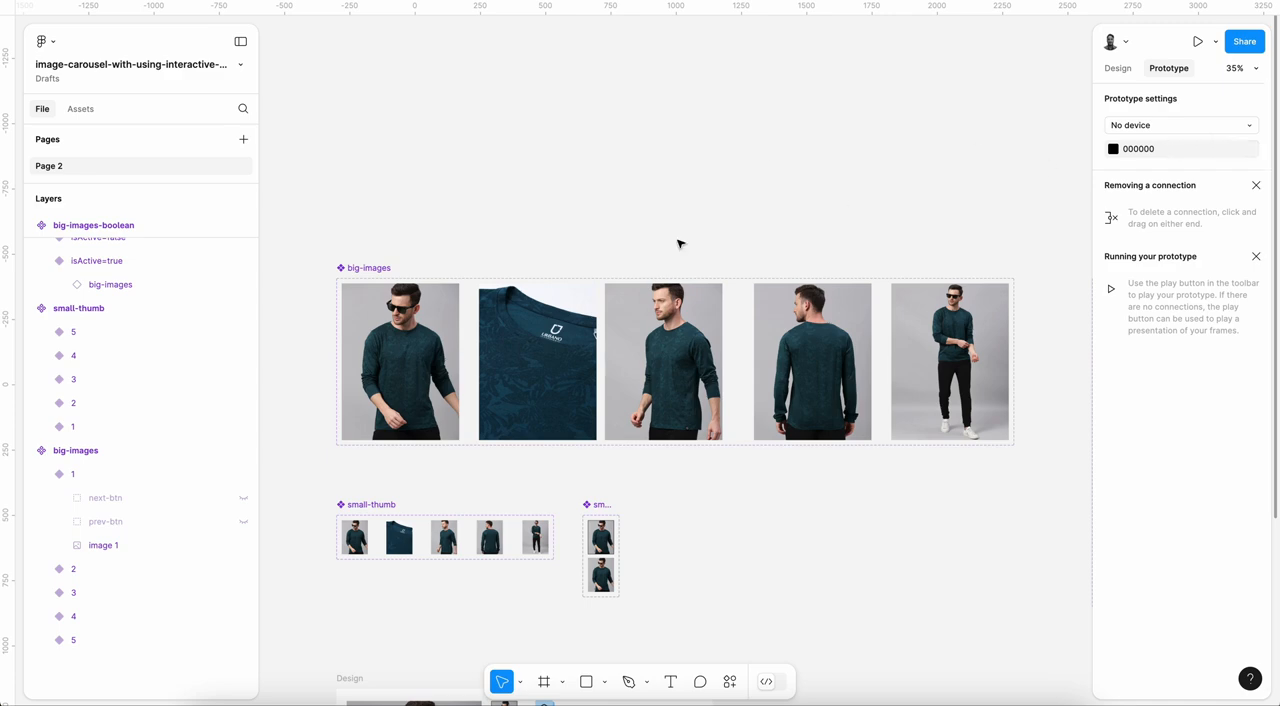
Step: Remove the click interactions from next-btn in big-images variant 1 and from next-btn and prev-btn in variant 2
left_click(112, 497)
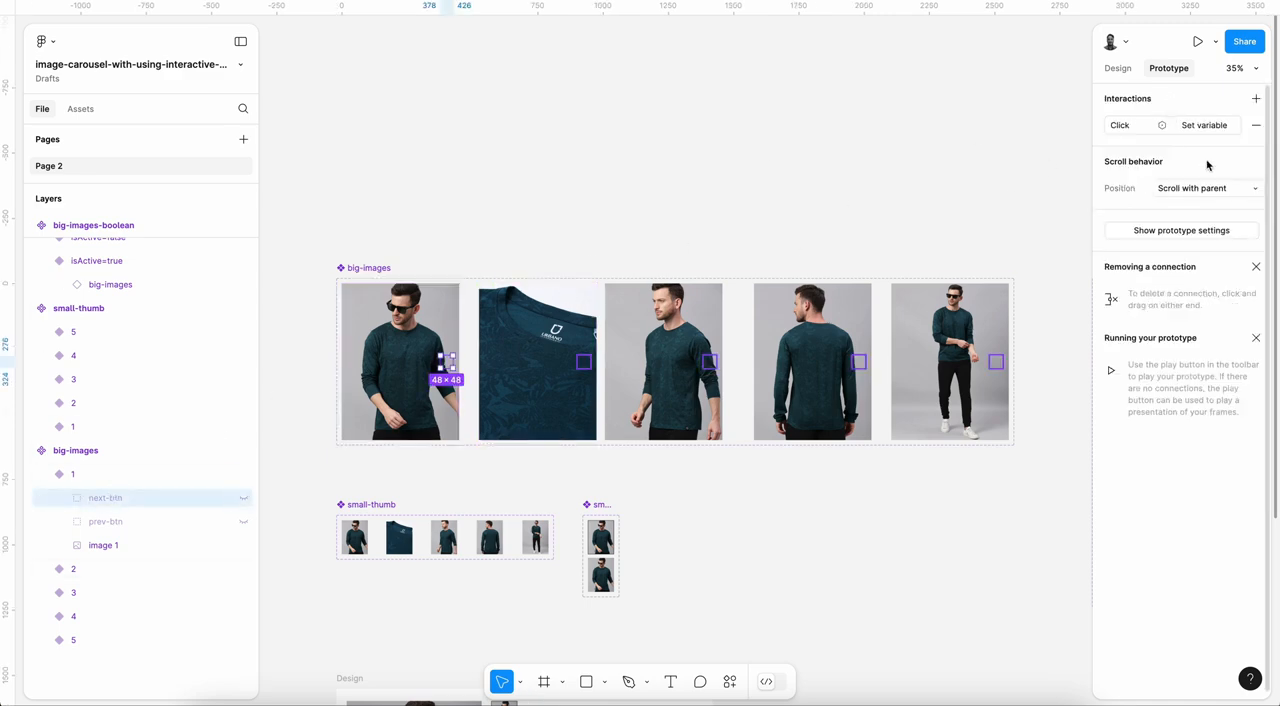
left_click(1256, 128)
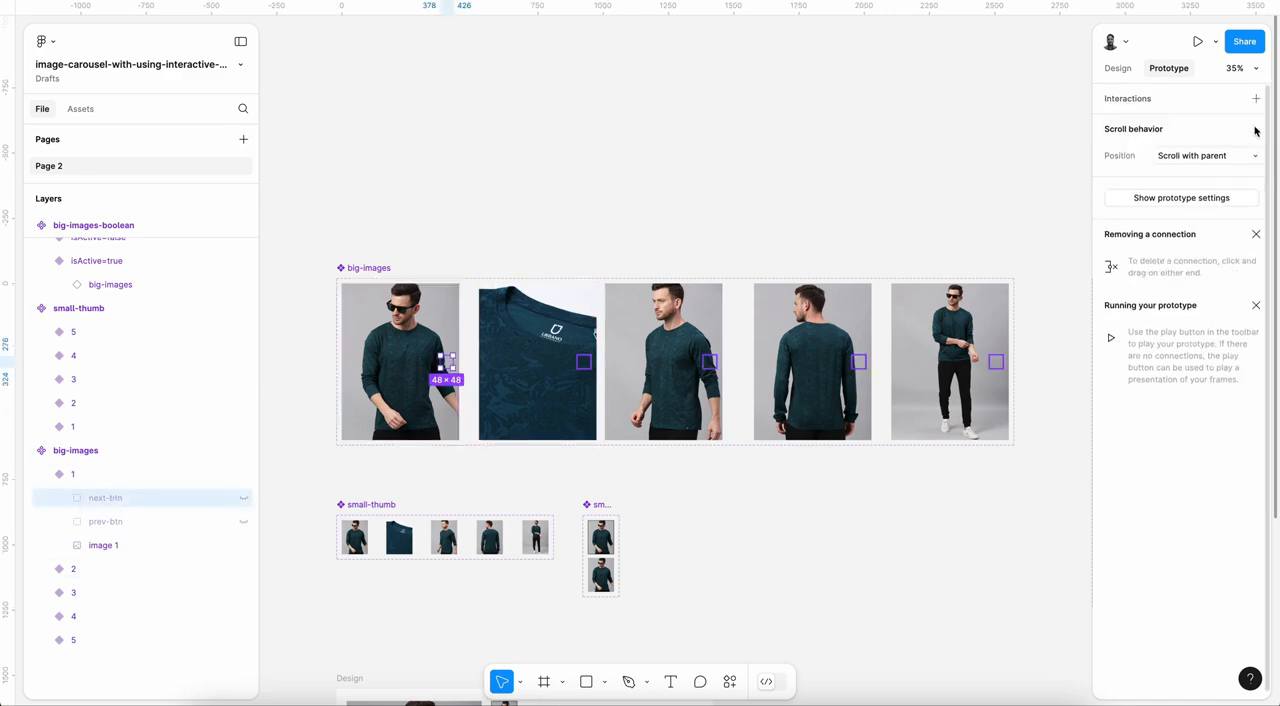
left_click(42, 568)
scroll(103, 565, "down", 1)
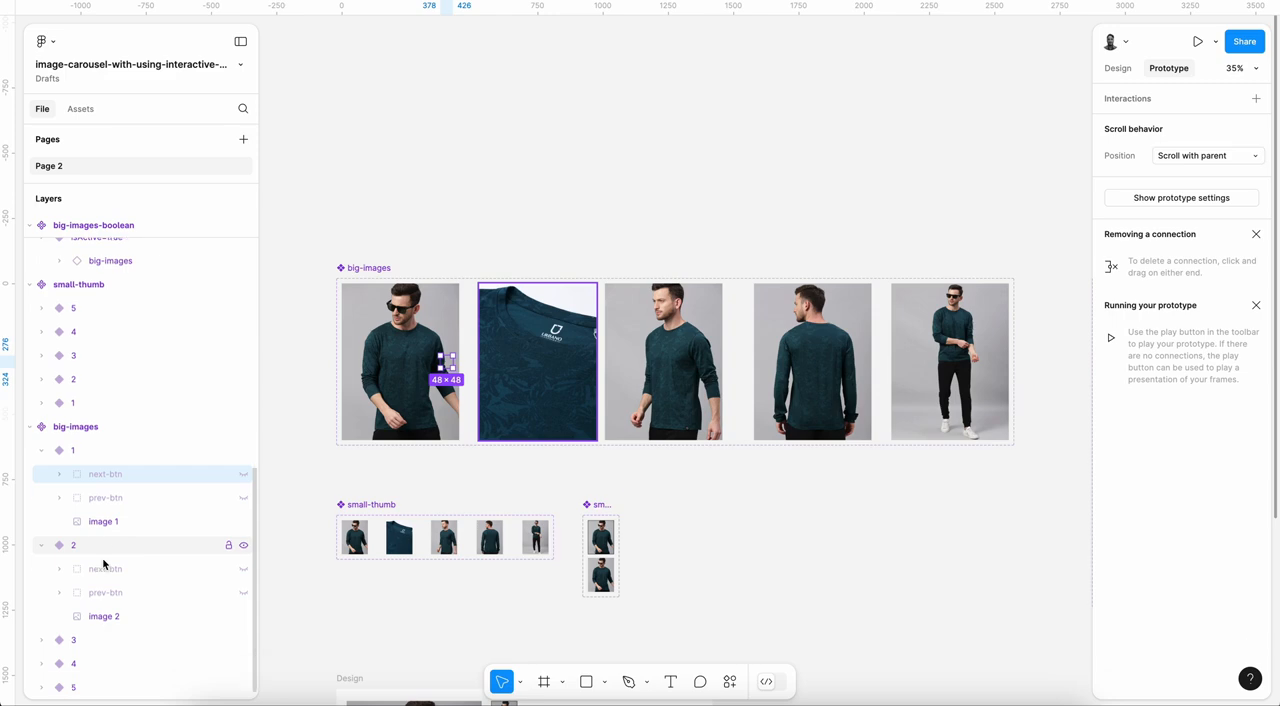
left_click(105, 568)
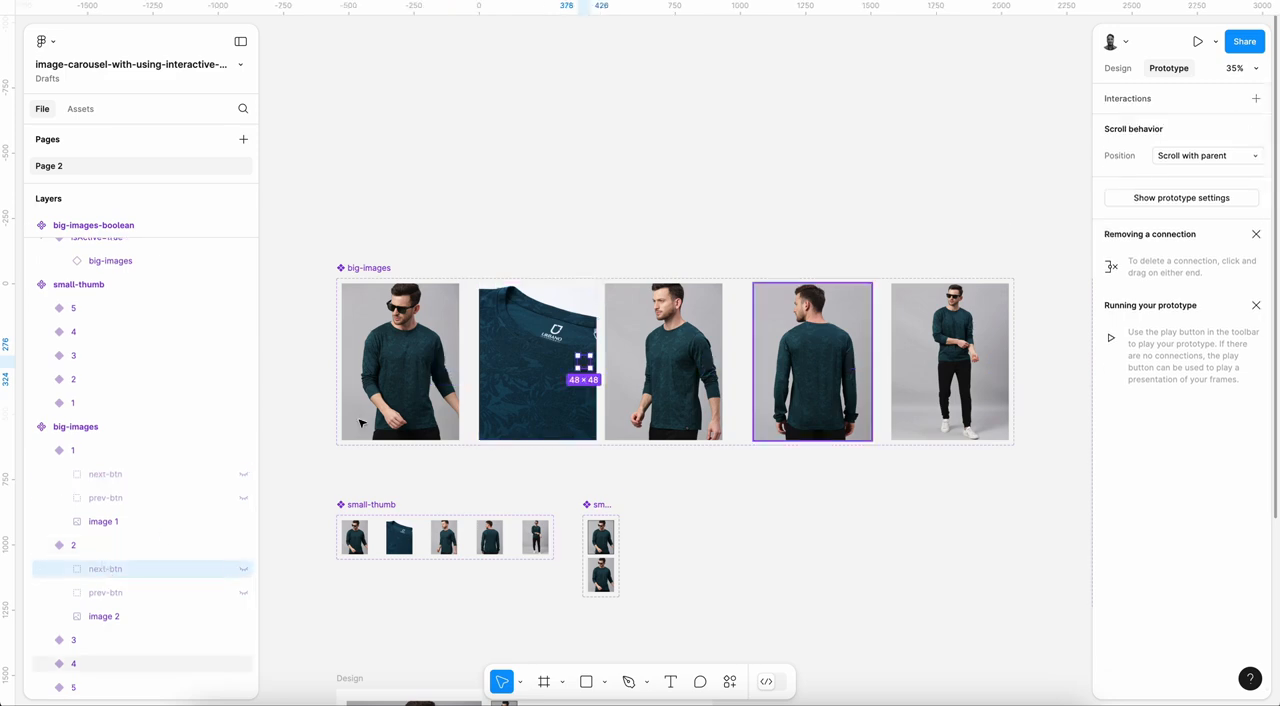
left_click(140, 592)
left_click(1257, 128)
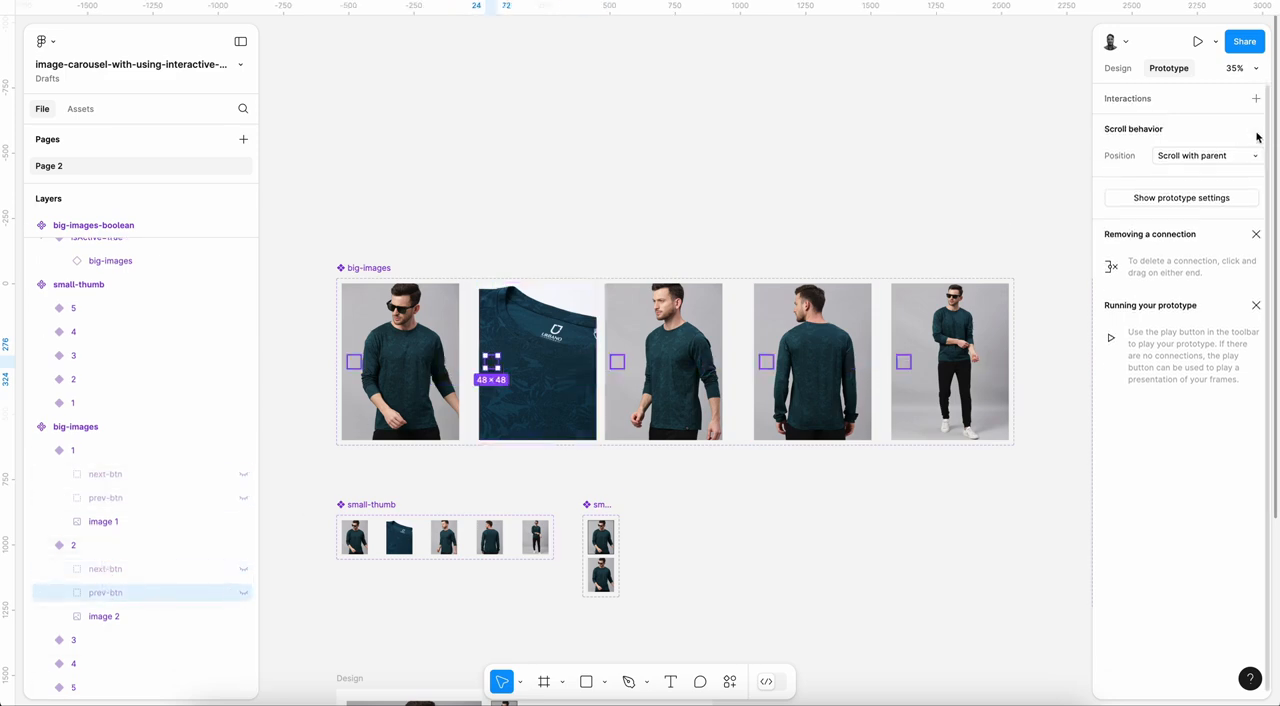
Step: Remove the click interactions from next-btn and prev-btn in big-images variant 3
left_click(42, 640)
scroll(96, 596, "down", 1)
scroll(96, 596, "down", 1)
left_click(103, 592)
left_click(1257, 128)
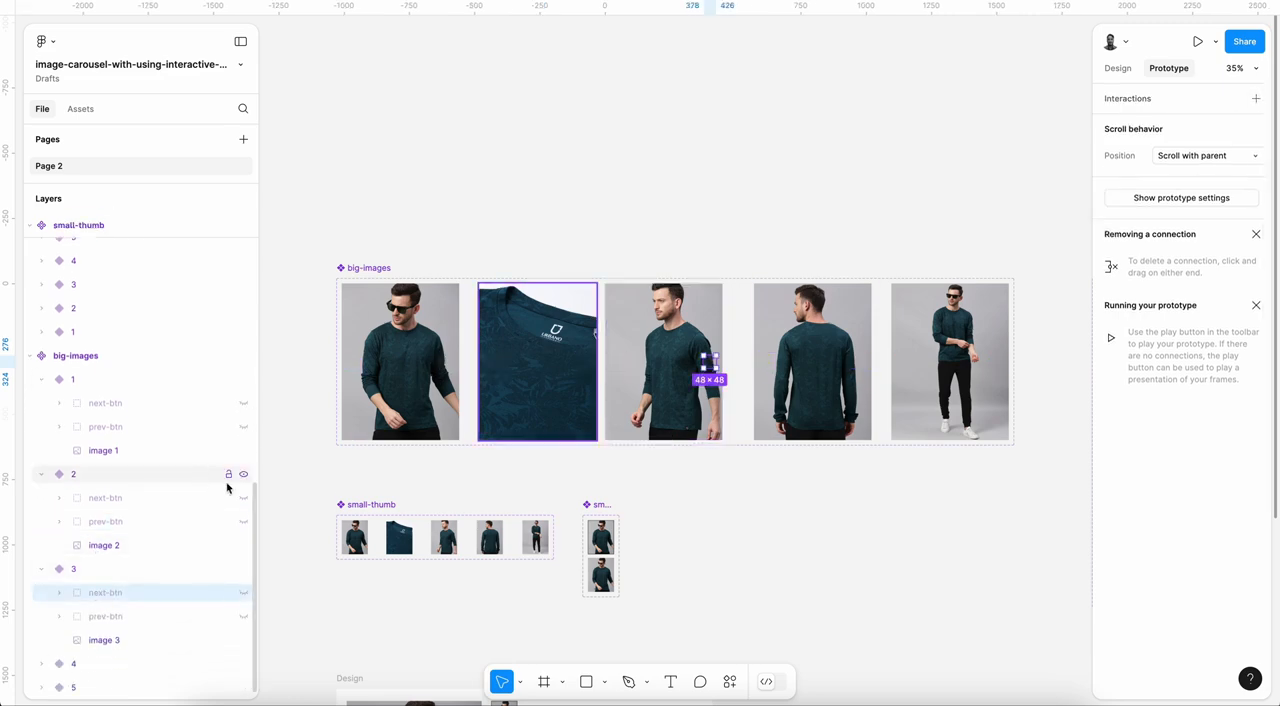
left_click(143, 614)
left_click(1257, 128)
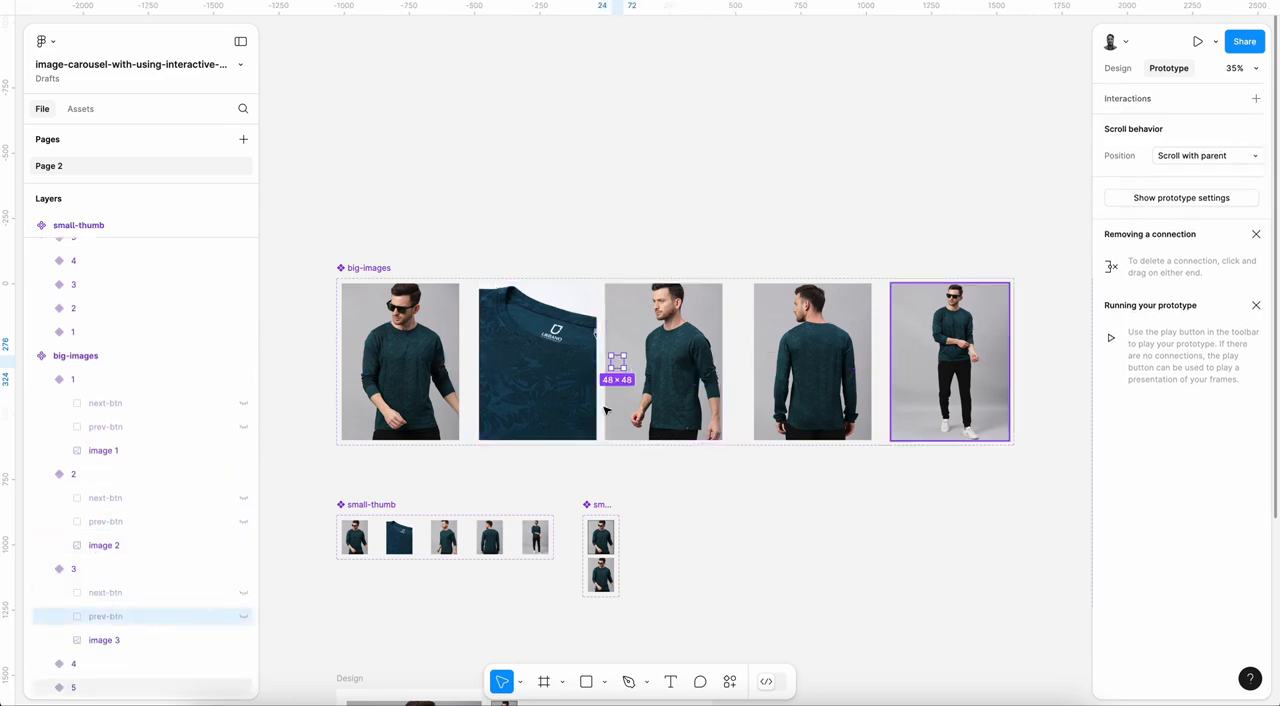
Step: Remove the click interactions from next-btn and prev-btn in big-images variant 4
left_click(42, 663)
scroll(140, 600, "down", 1)
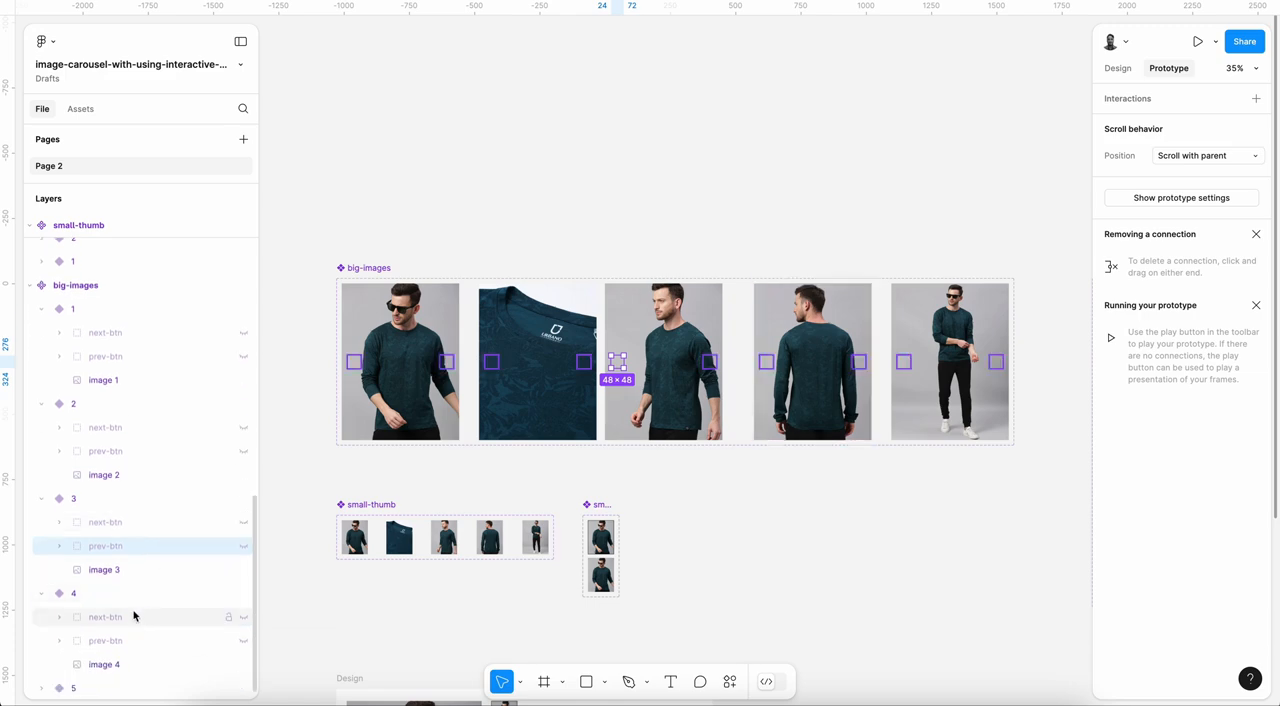
left_click(138, 616)
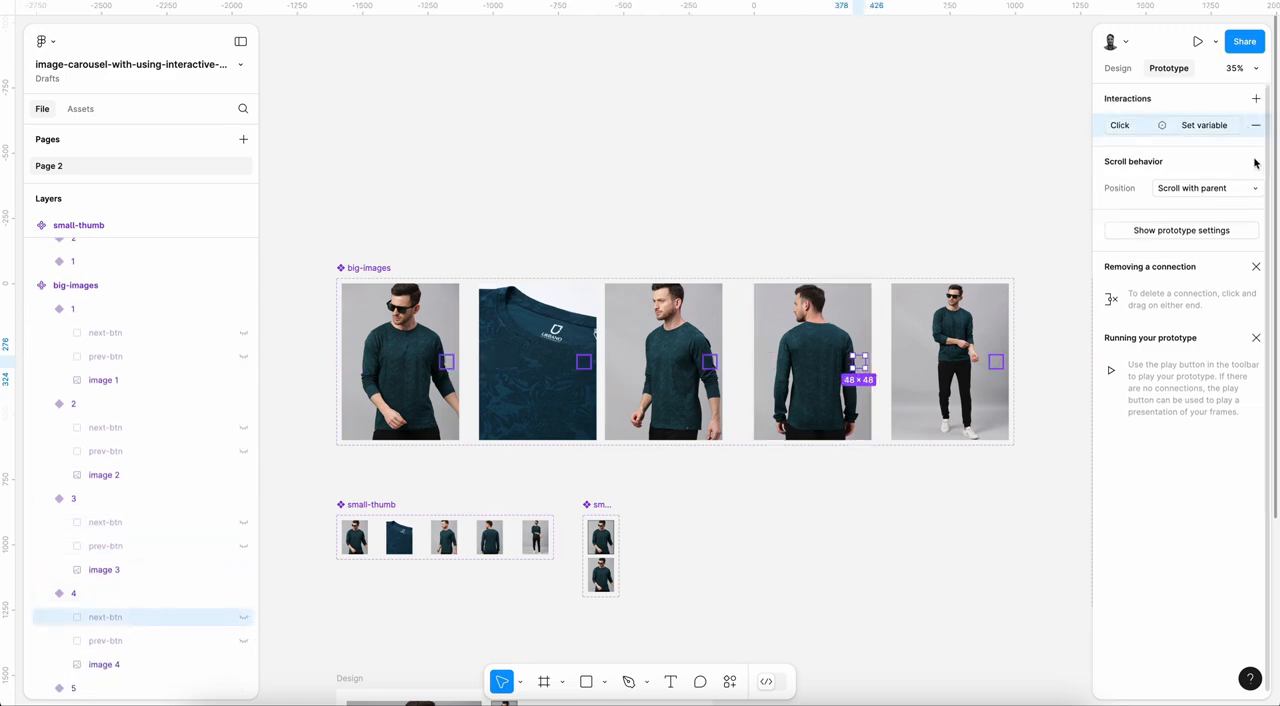
left_click(1255, 125)
left_click(135, 640)
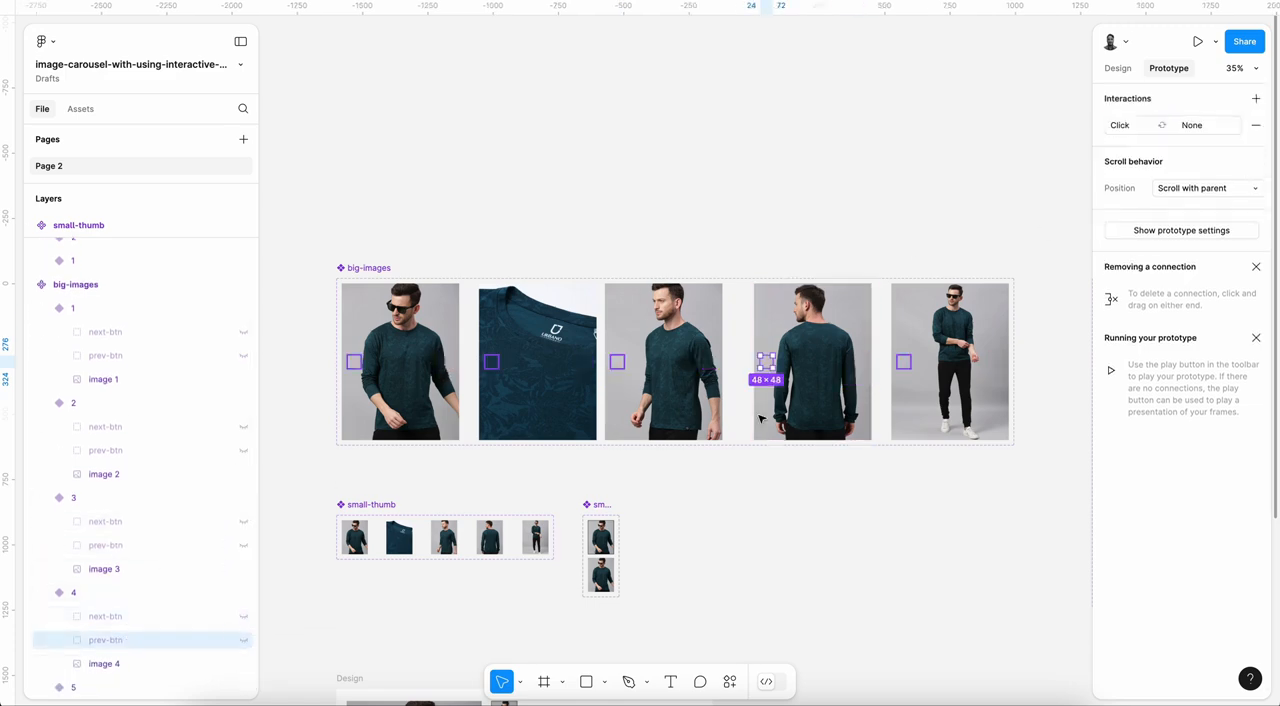
left_click(1255, 125)
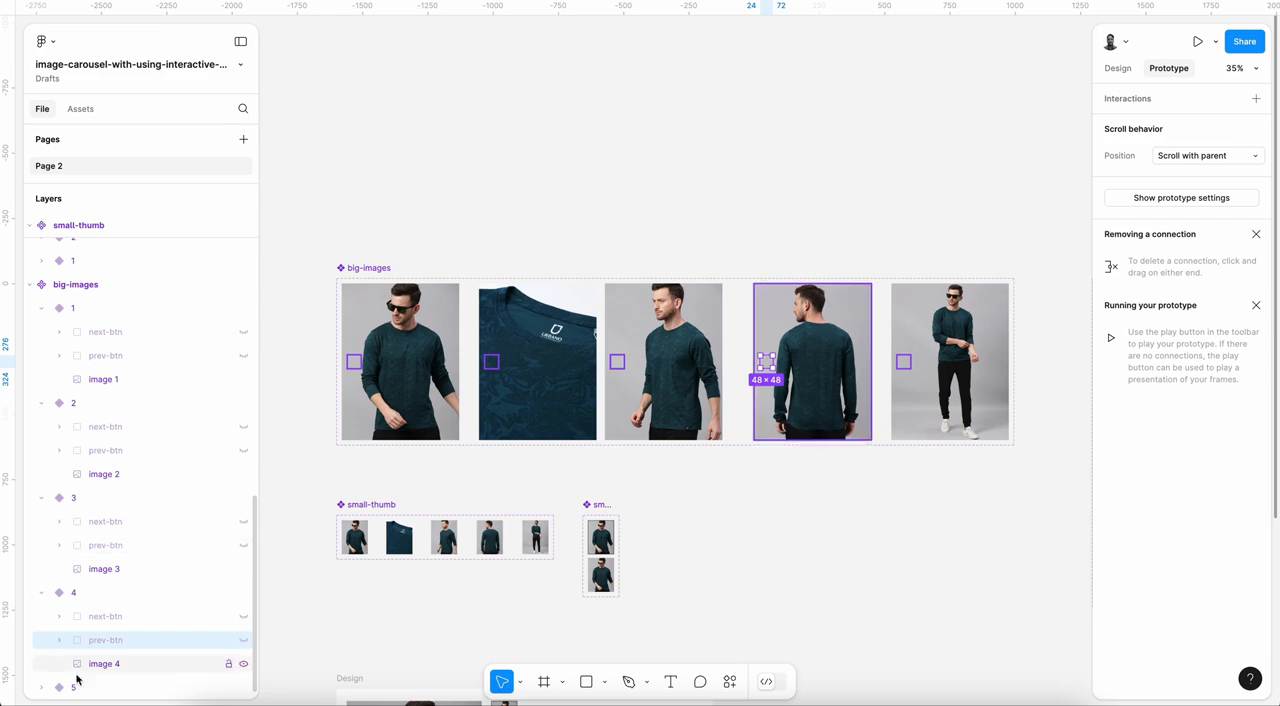
Step: Remove the click interactions from next-btn and prev-btn in big-images variant 5
scroll(130, 610, "down", 2)
left_click(120, 640)
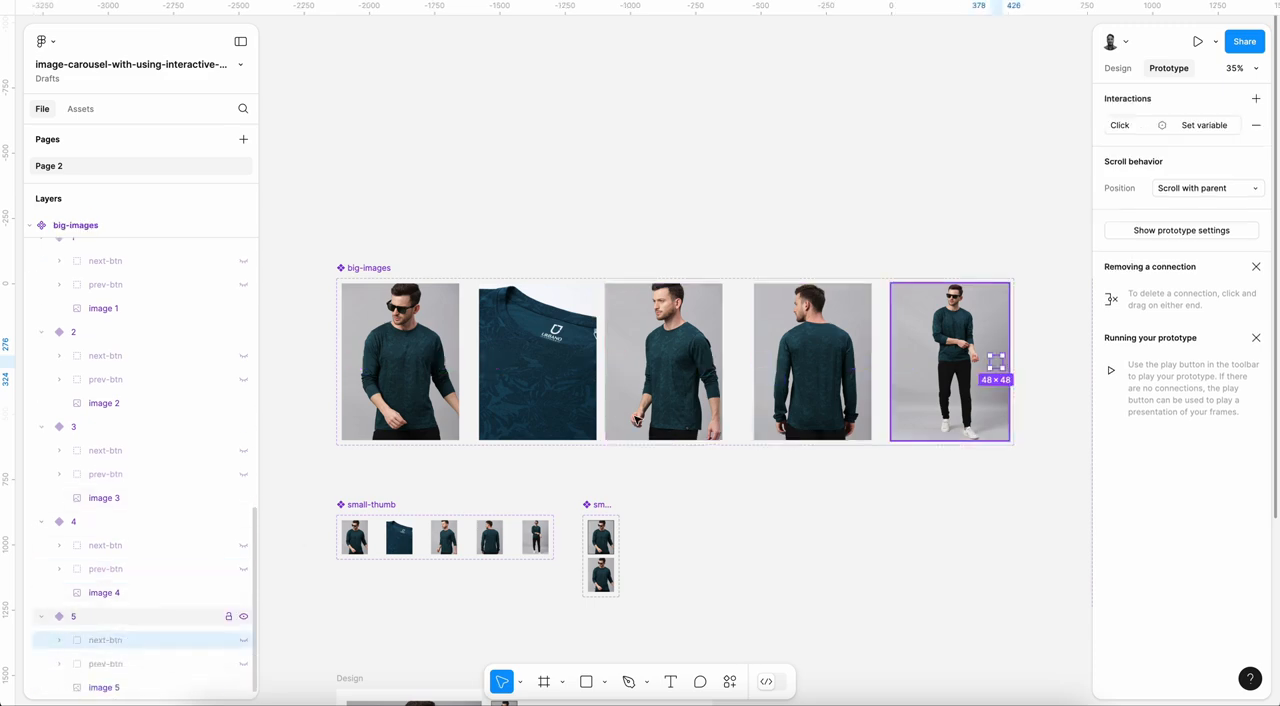
left_click(1255, 125)
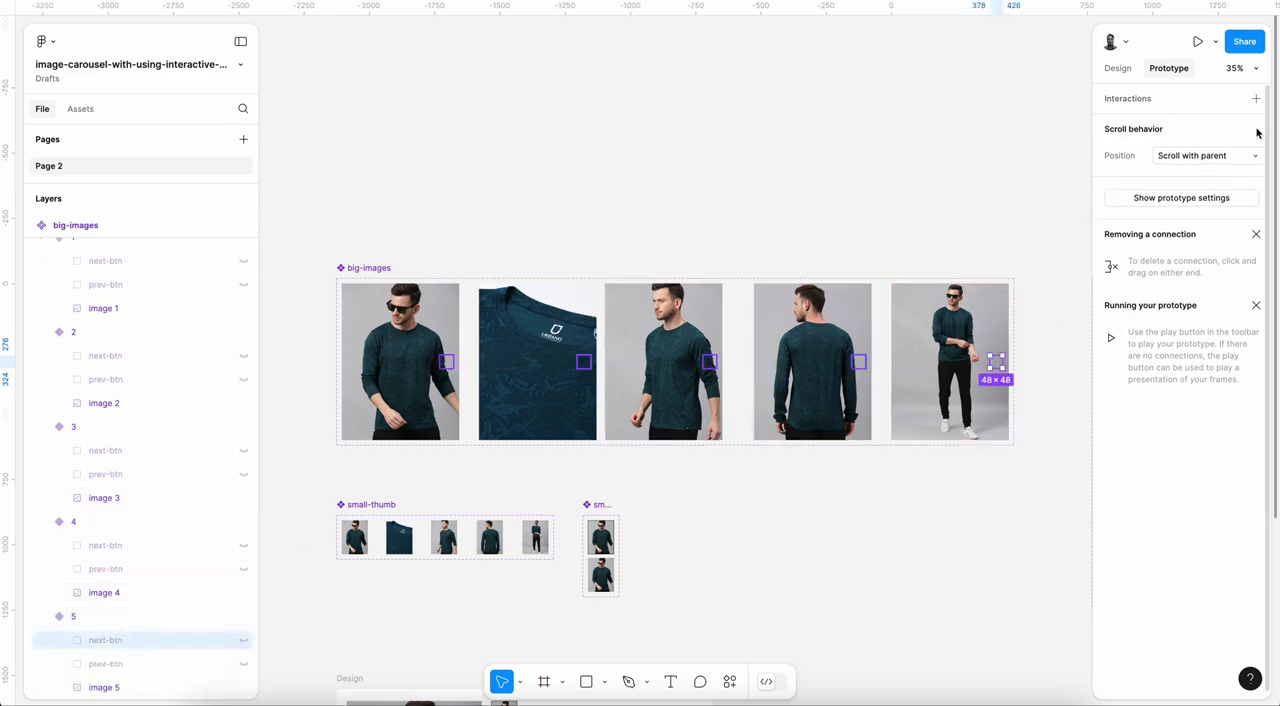
left_click(120, 663)
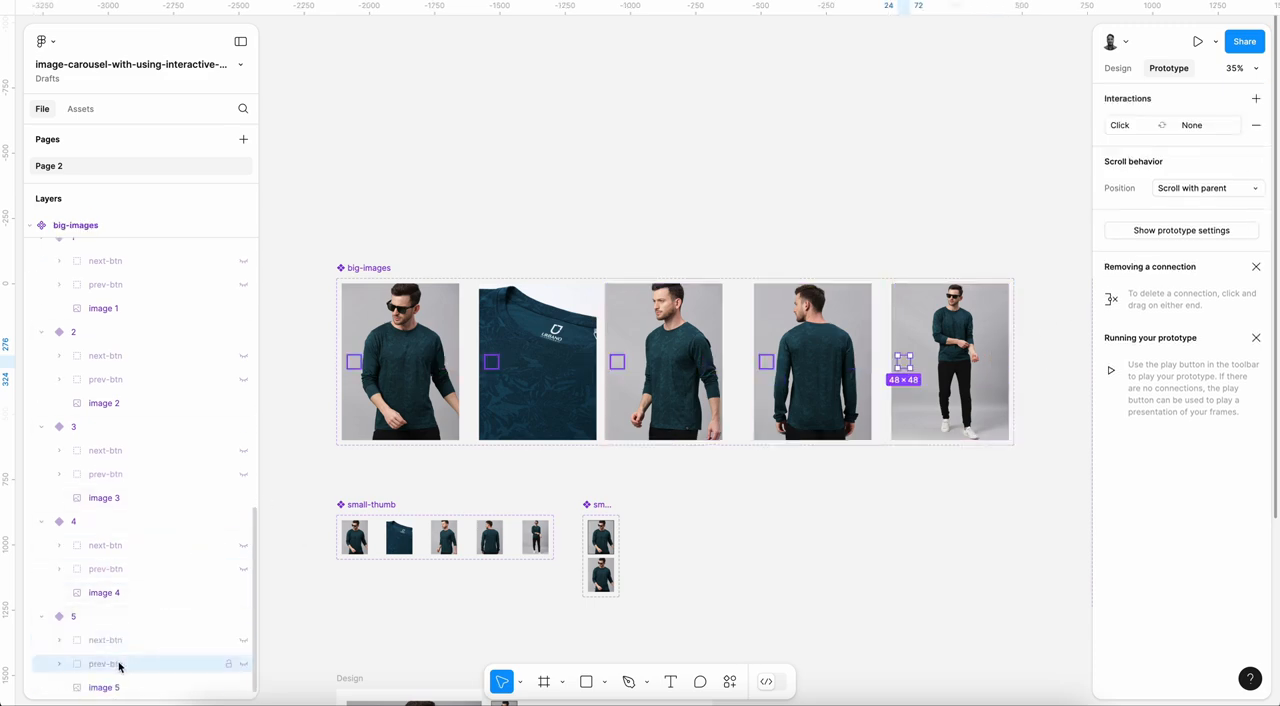
left_click(1255, 125)
Step: Select next-btn in big-images variant 1 and look over the big-images, small-thumb and Design frames on the canvas
scroll(189, 326, "up", 3)
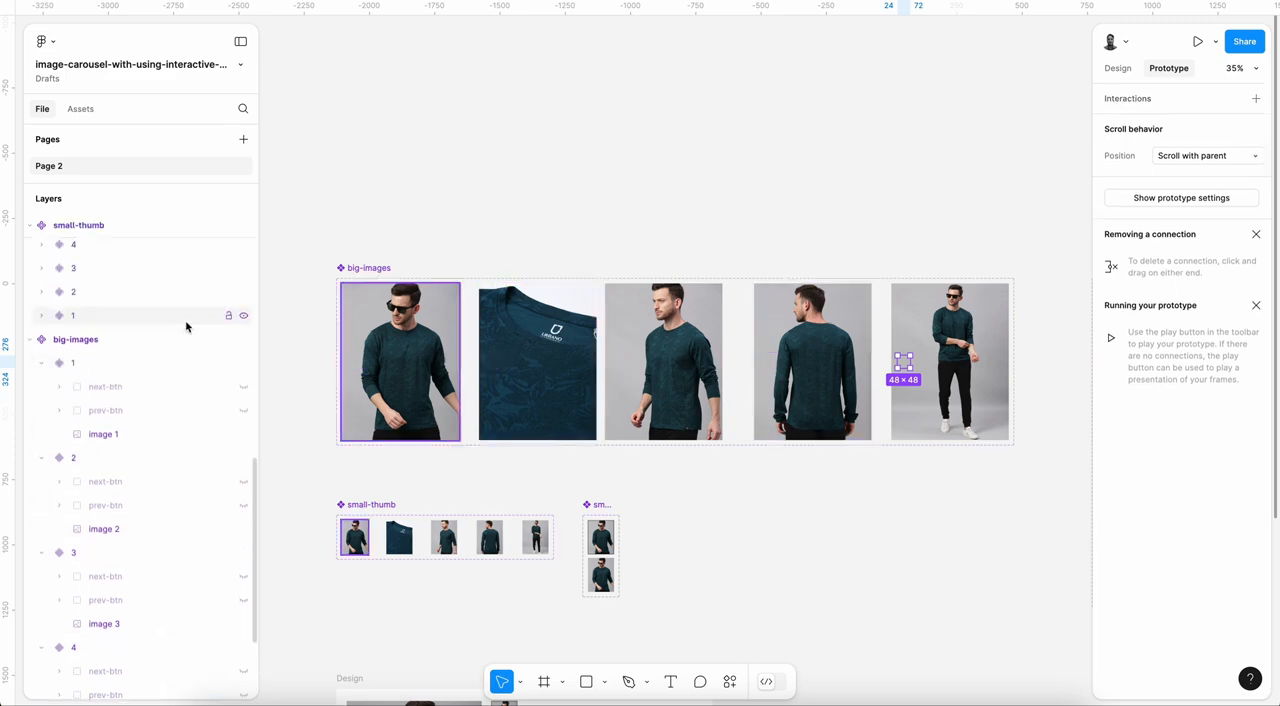
left_click(143, 386)
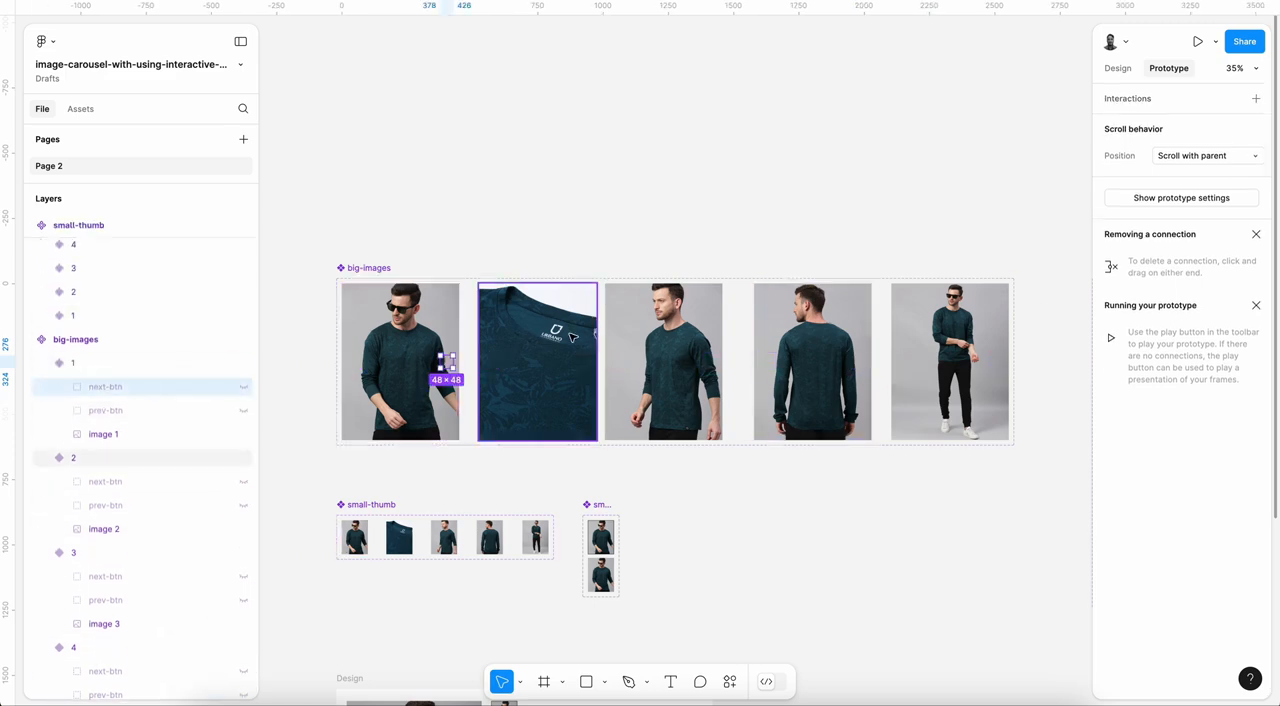
scroll(430, 395, "up", 2)
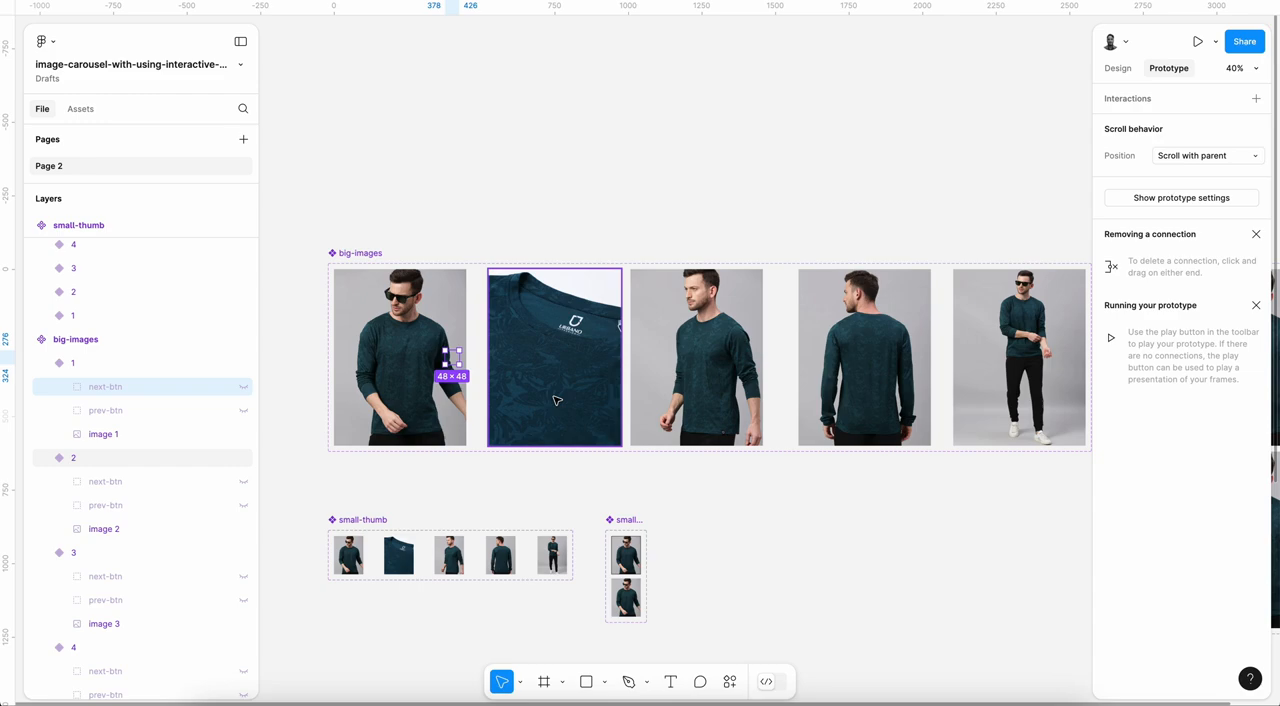
scroll(557, 400, "down", 3)
scroll(557, 400, "down", 3)
scroll(557, 400, "left", 1)
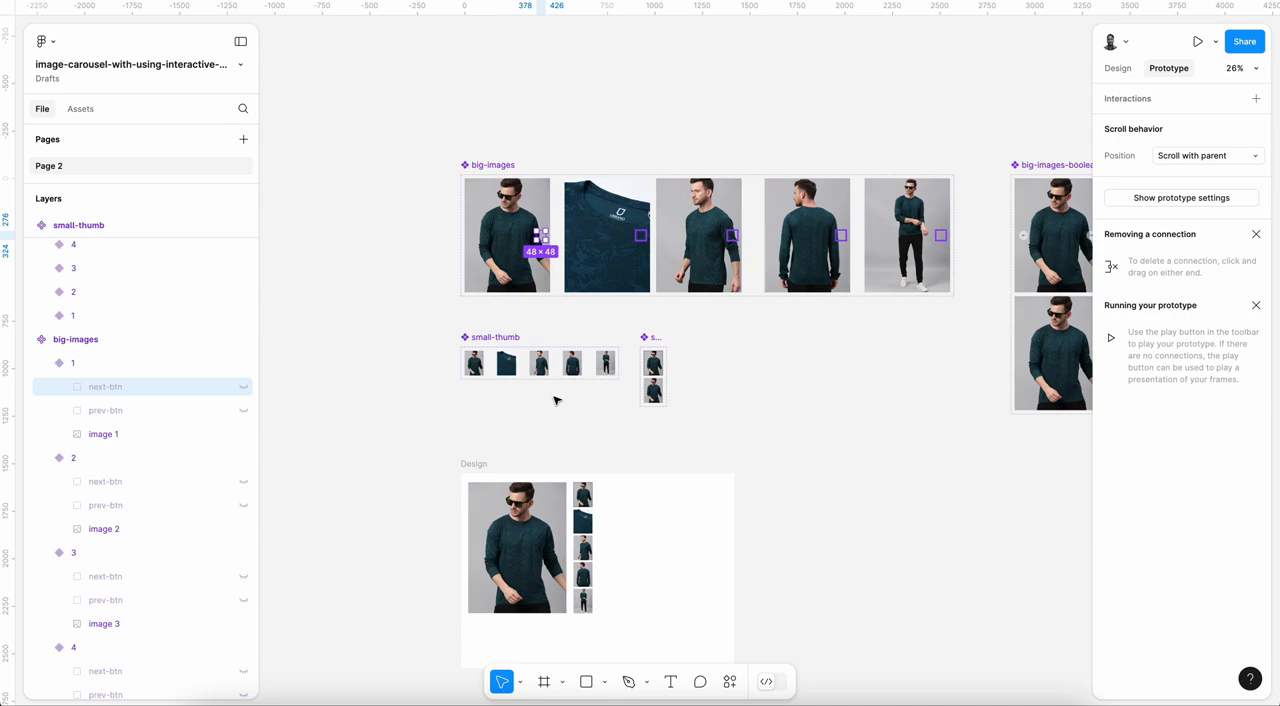
scroll(556, 400, "up", 2)
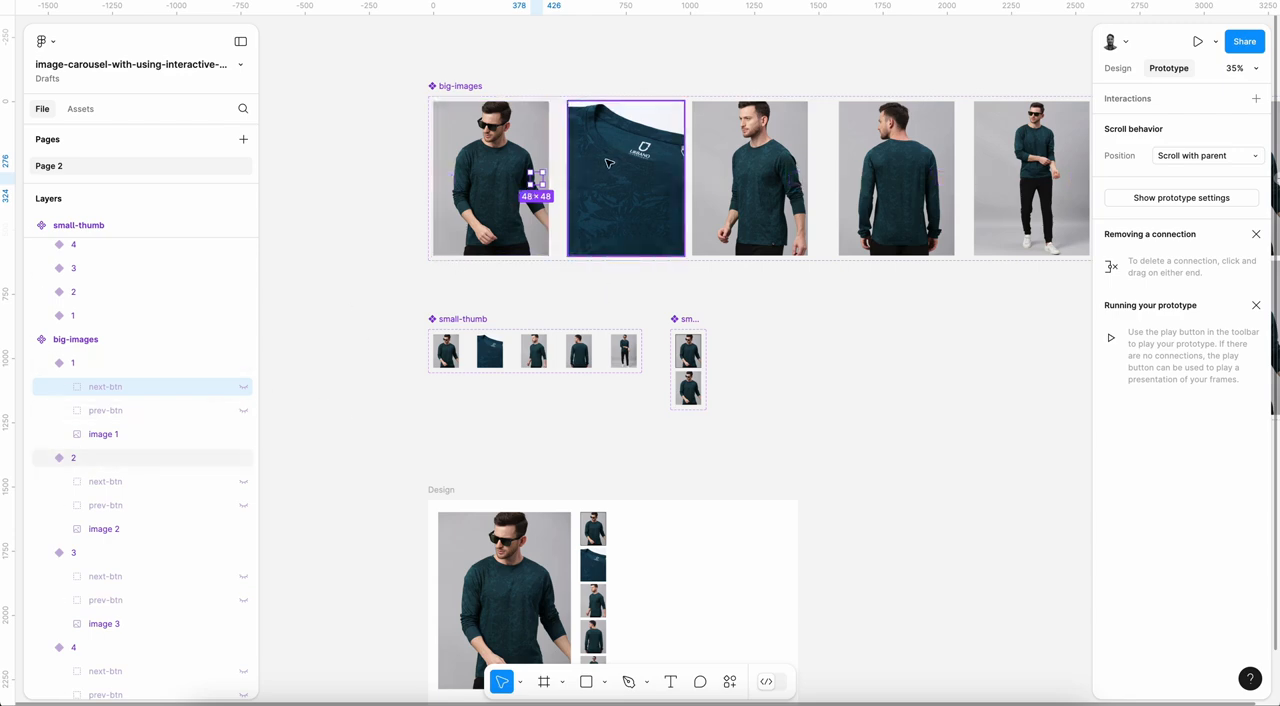
scroll(620, 160, "down", 3)
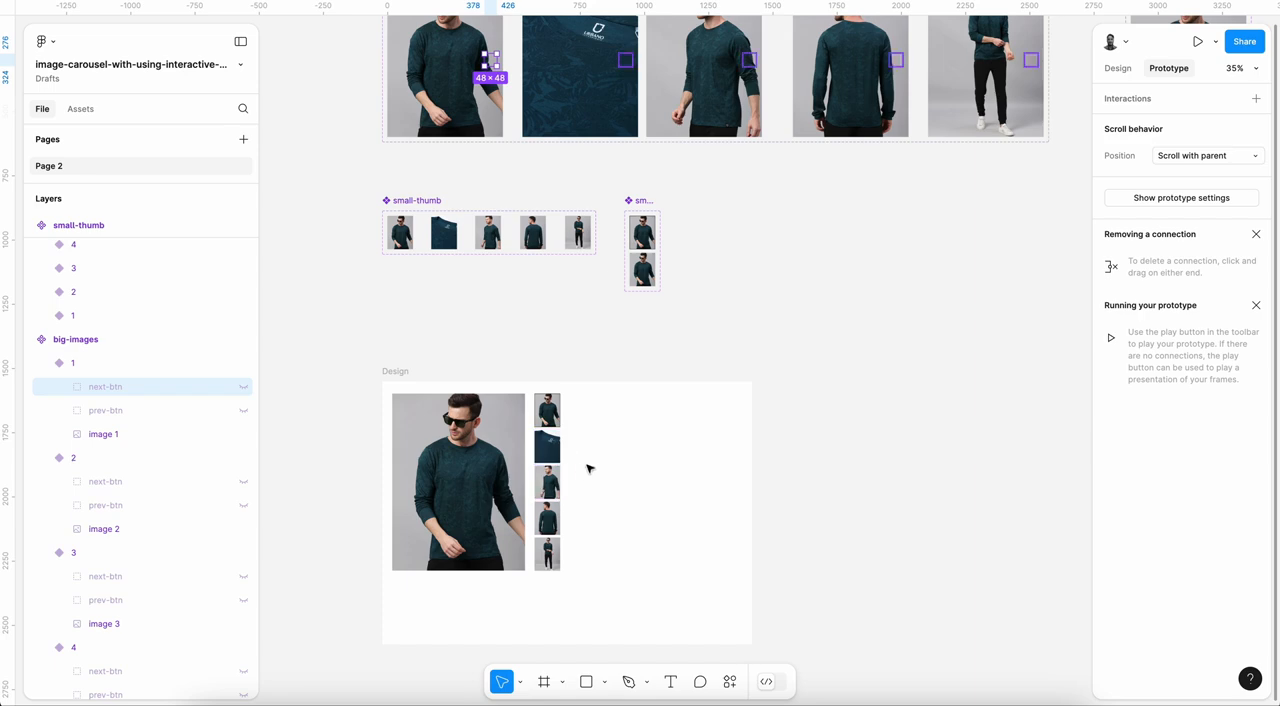
scroll(588, 389, "up", 1)
scroll(588, 389, "left", 1)
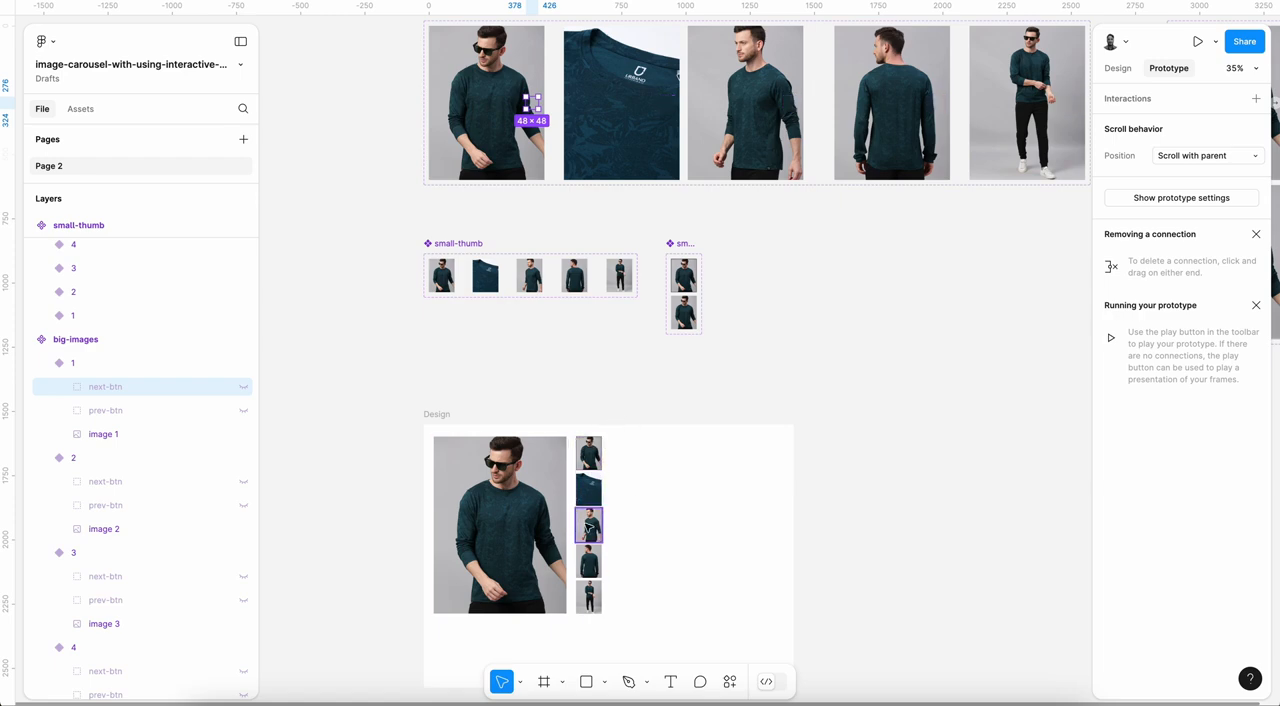
scroll(541, 247, "up", 2)
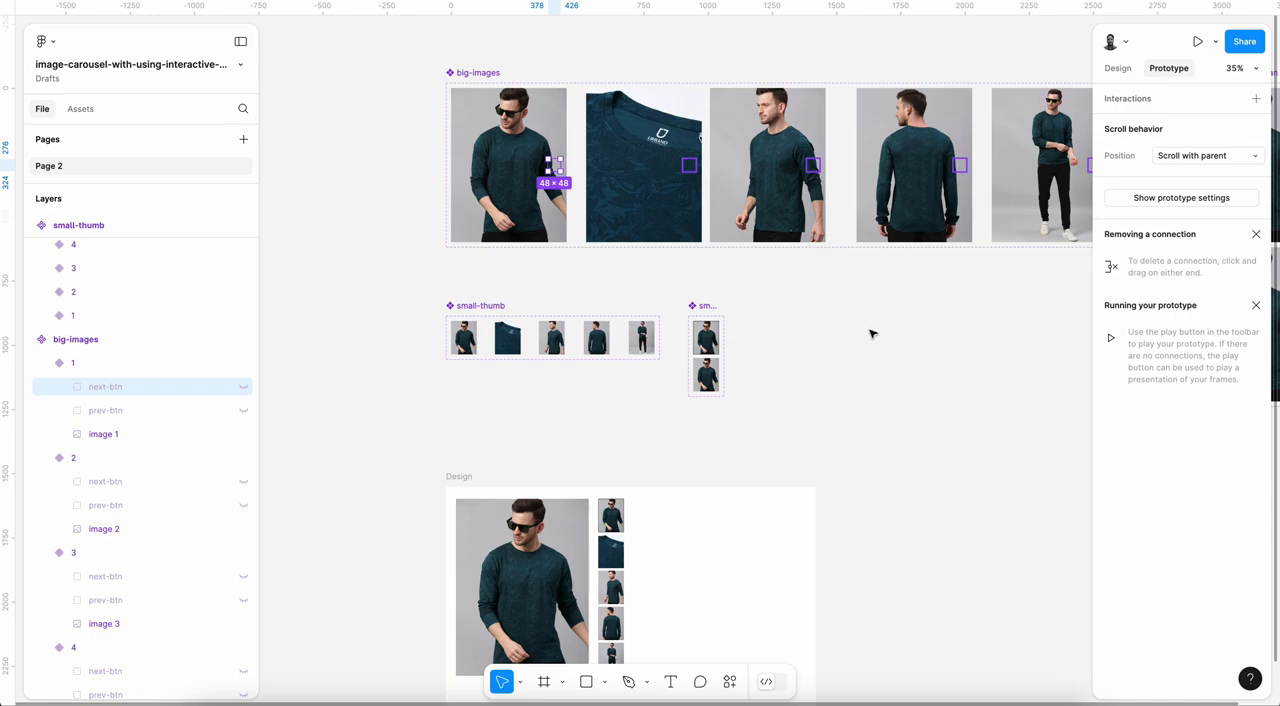
Step: Unhide next-btn in big-images variant 1 and give it an On click interaction setting big-images-boolean variable 1 to false
scroll(557, 181, "up", 3)
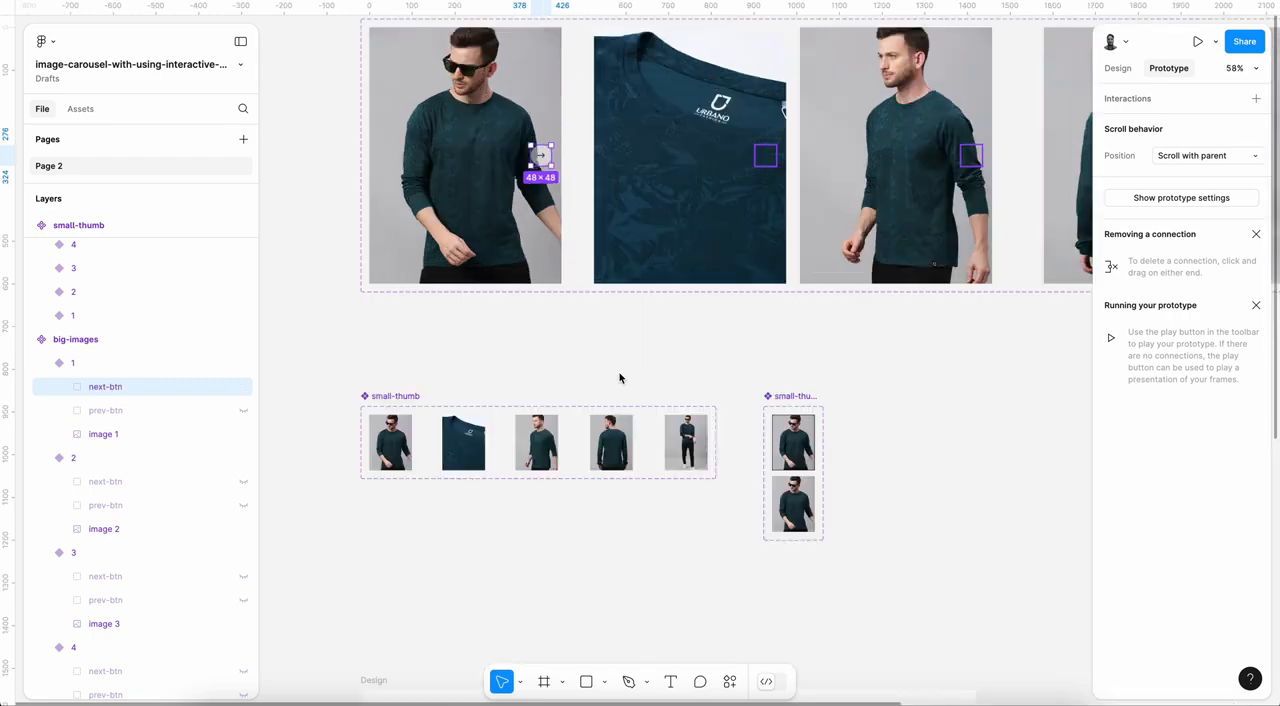
scroll(556, 215, "up", 2)
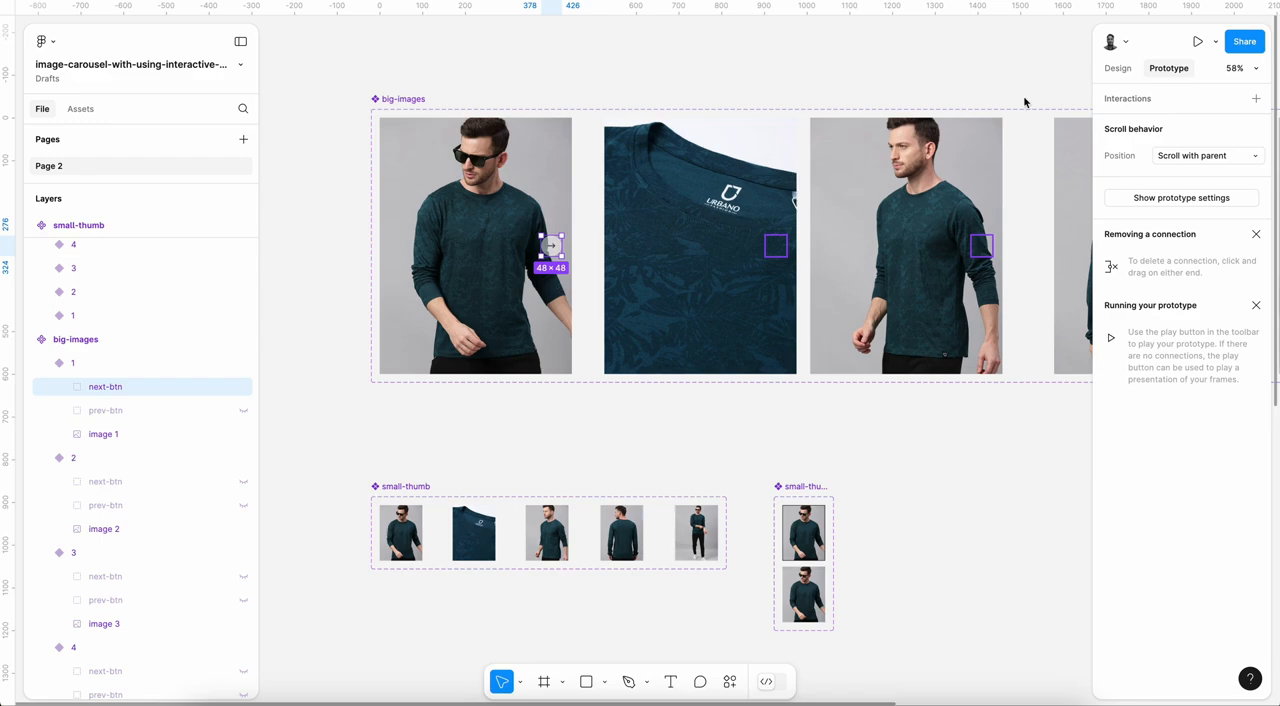
left_click(1258, 99)
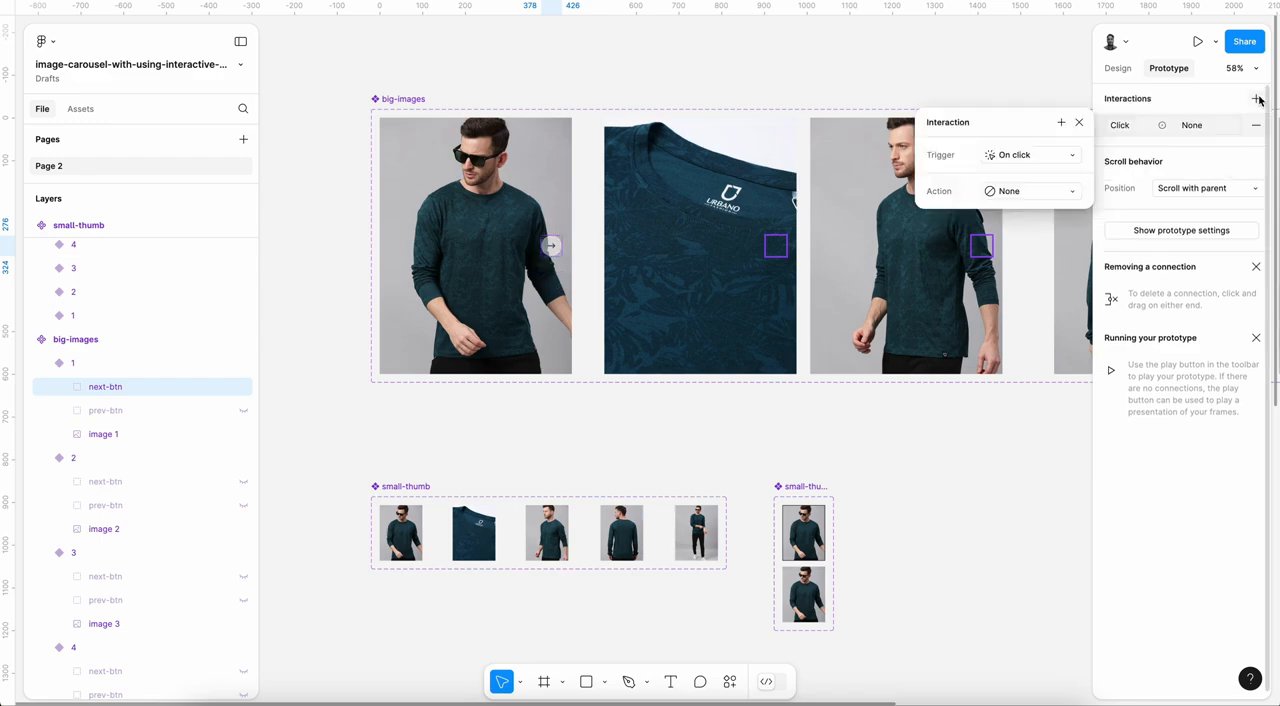
left_click(1004, 190)
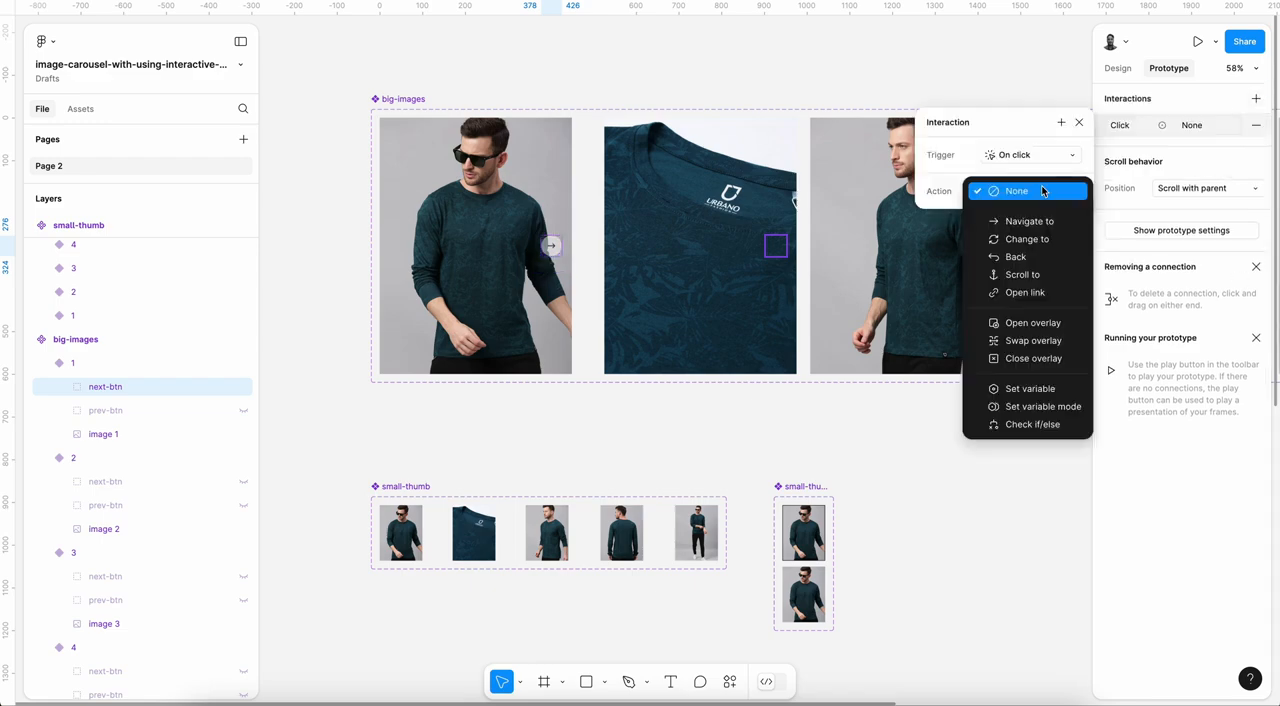
left_click(1033, 389)
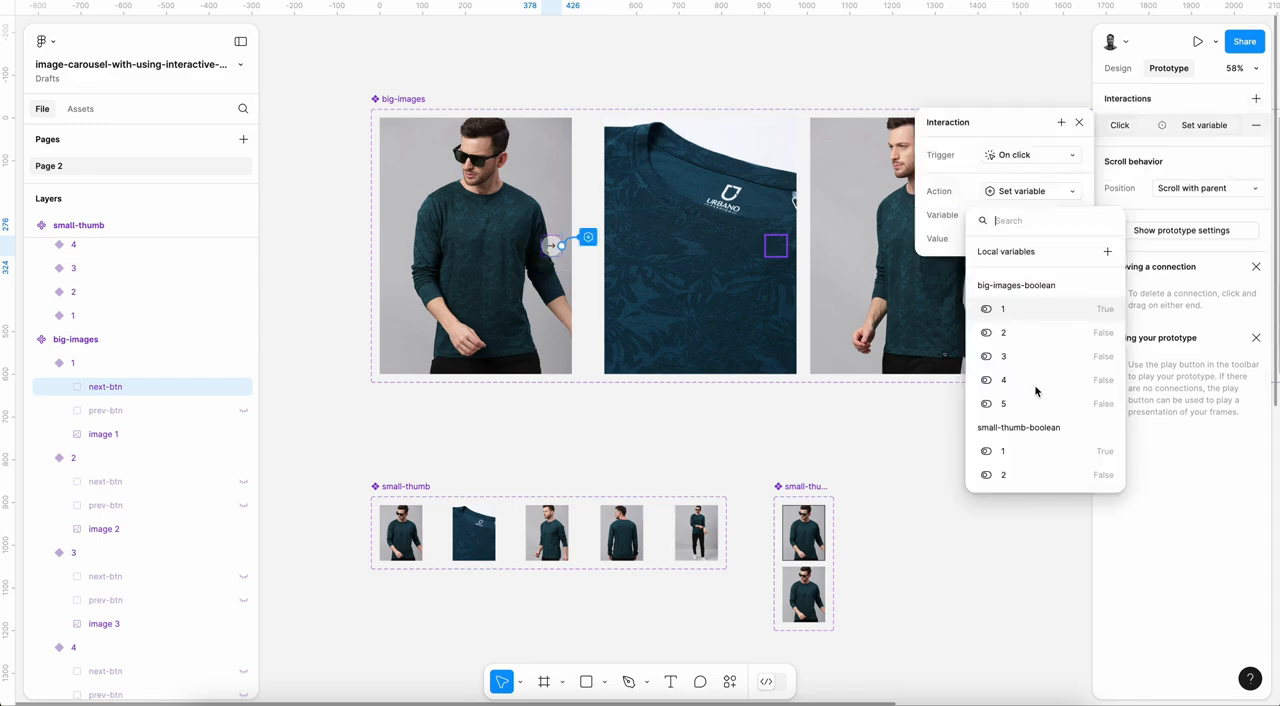
left_click(1016, 308)
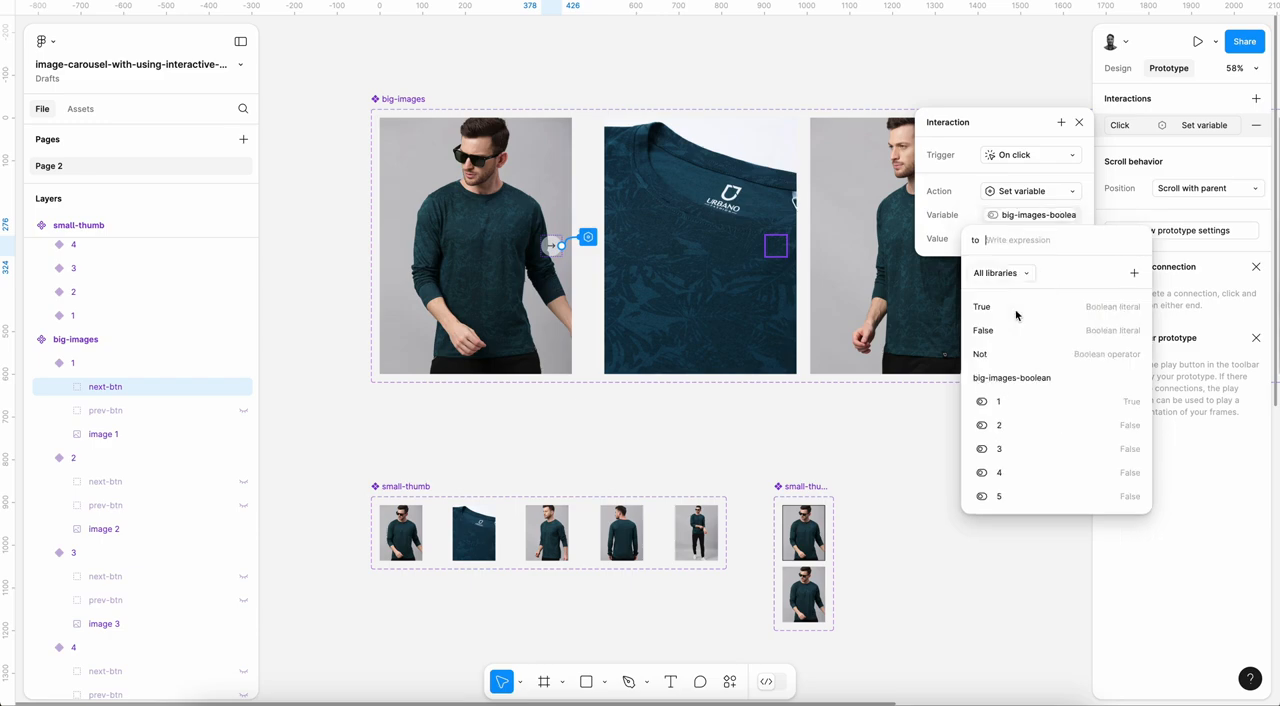
left_click(1008, 330)
left_click(939, 217)
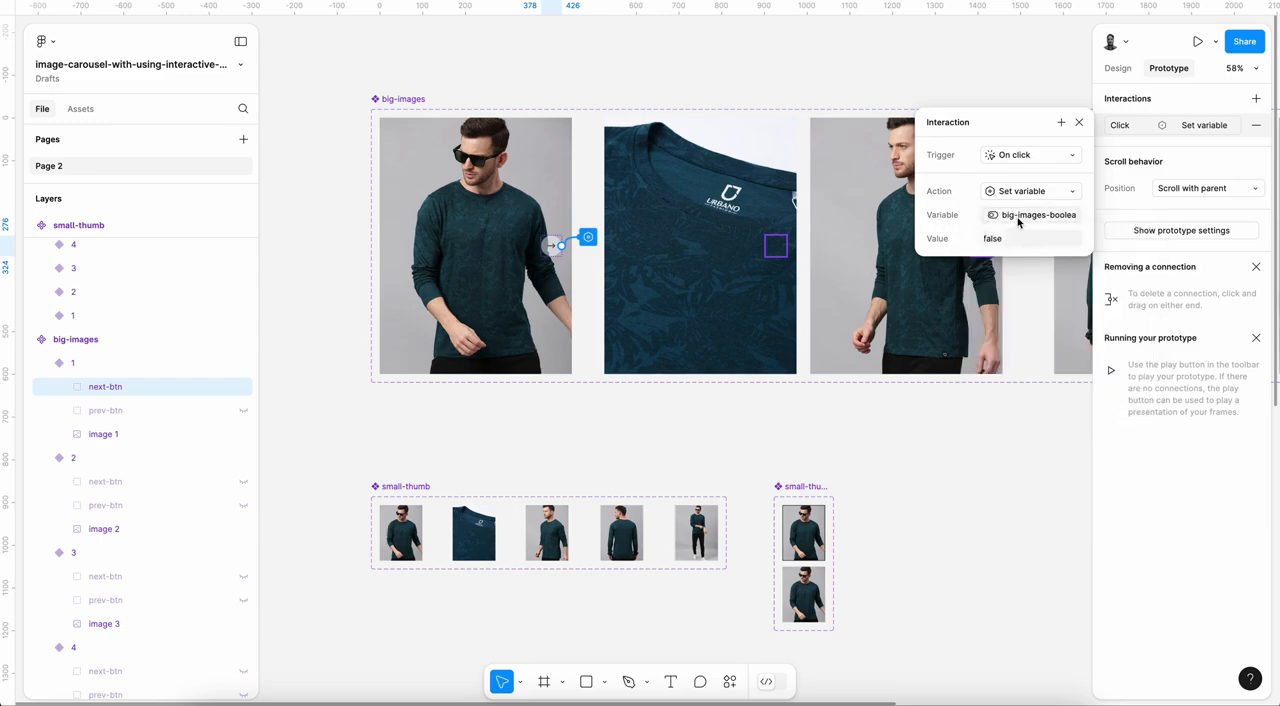
Step: Add a Set variable action to next-btn's click interaction in big-images variant 1, setting big-images-boolean variable 2 to true
left_click(1062, 124)
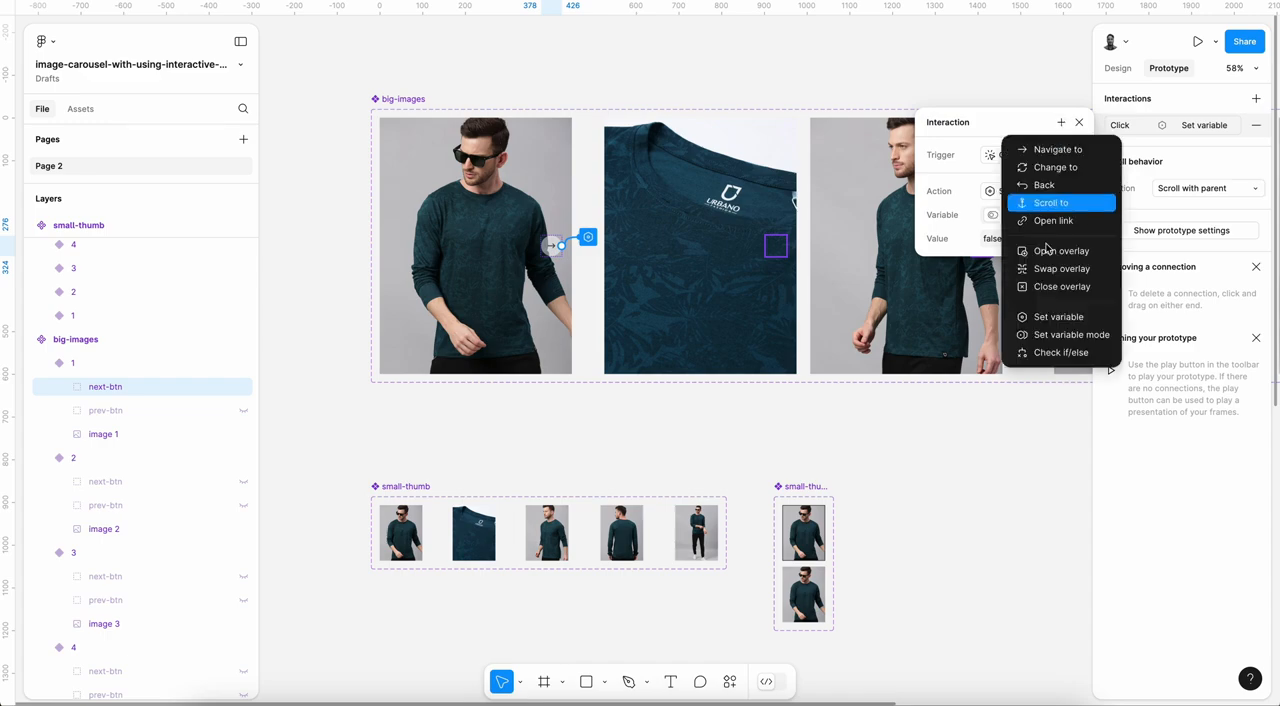
left_click(1049, 316)
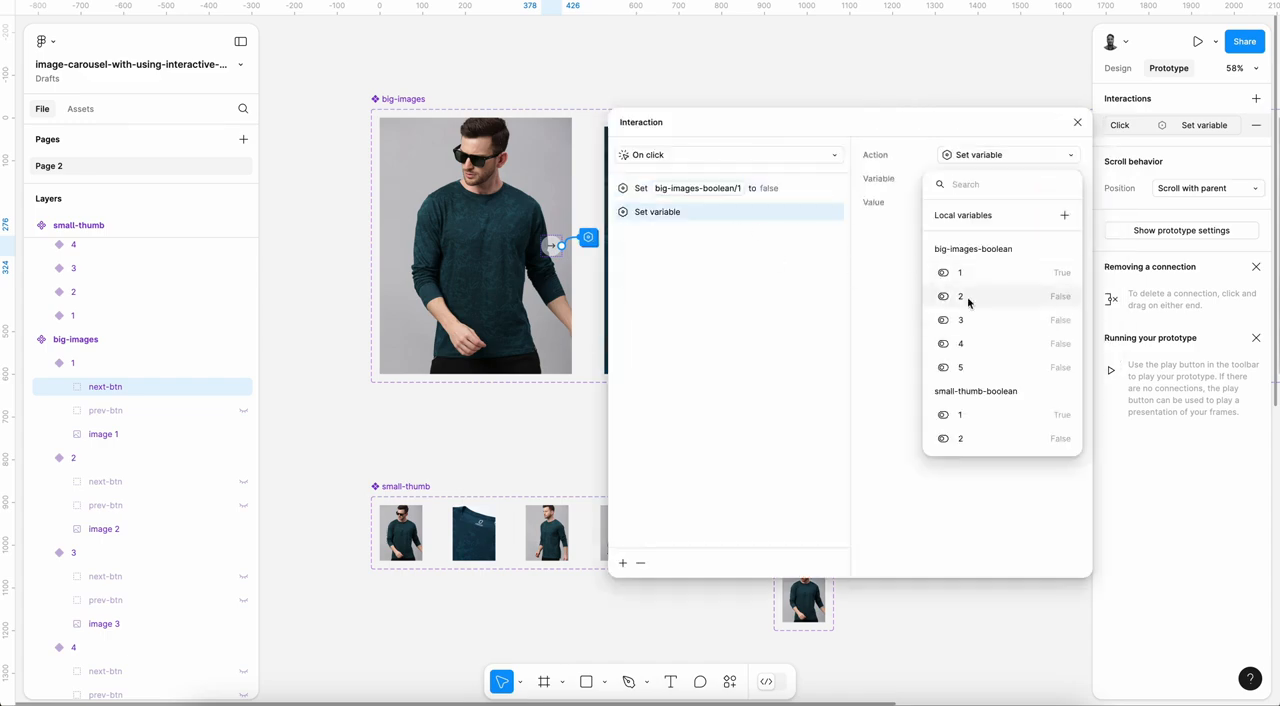
left_click(966, 296)
left_click(957, 271)
left_click(883, 271)
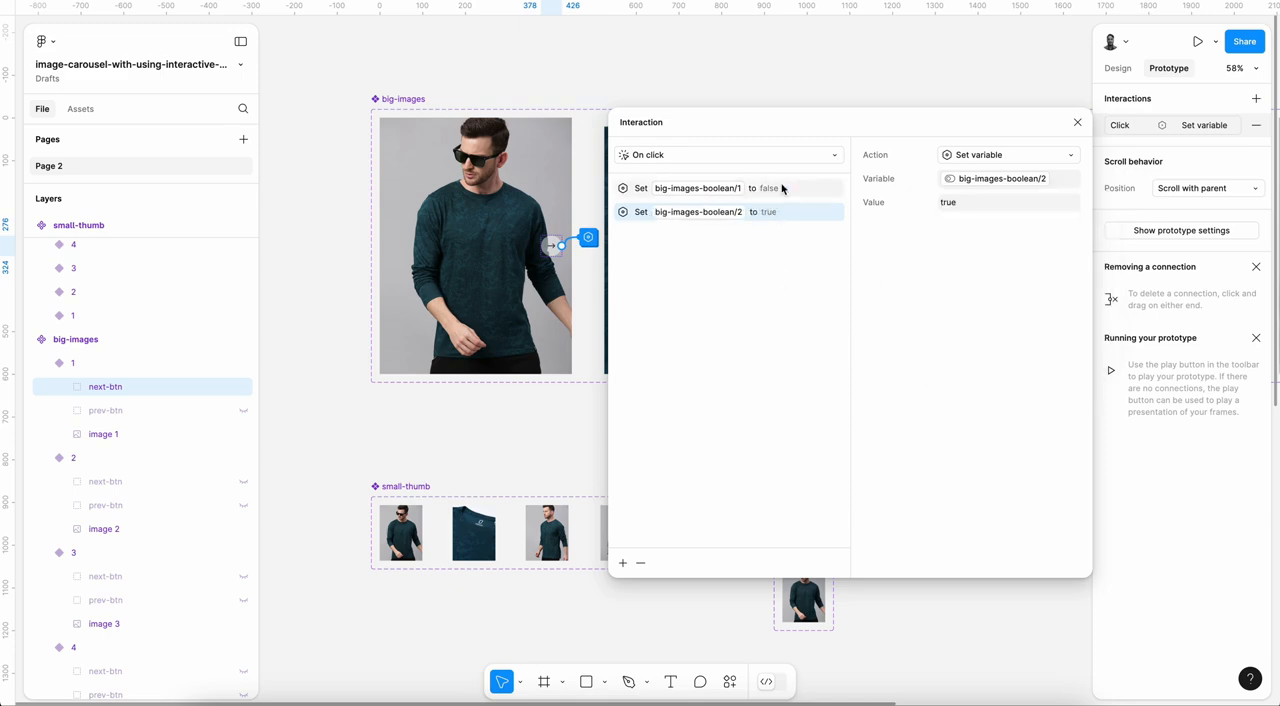
left_click(622, 563)
left_click(627, 605)
left_click(979, 317)
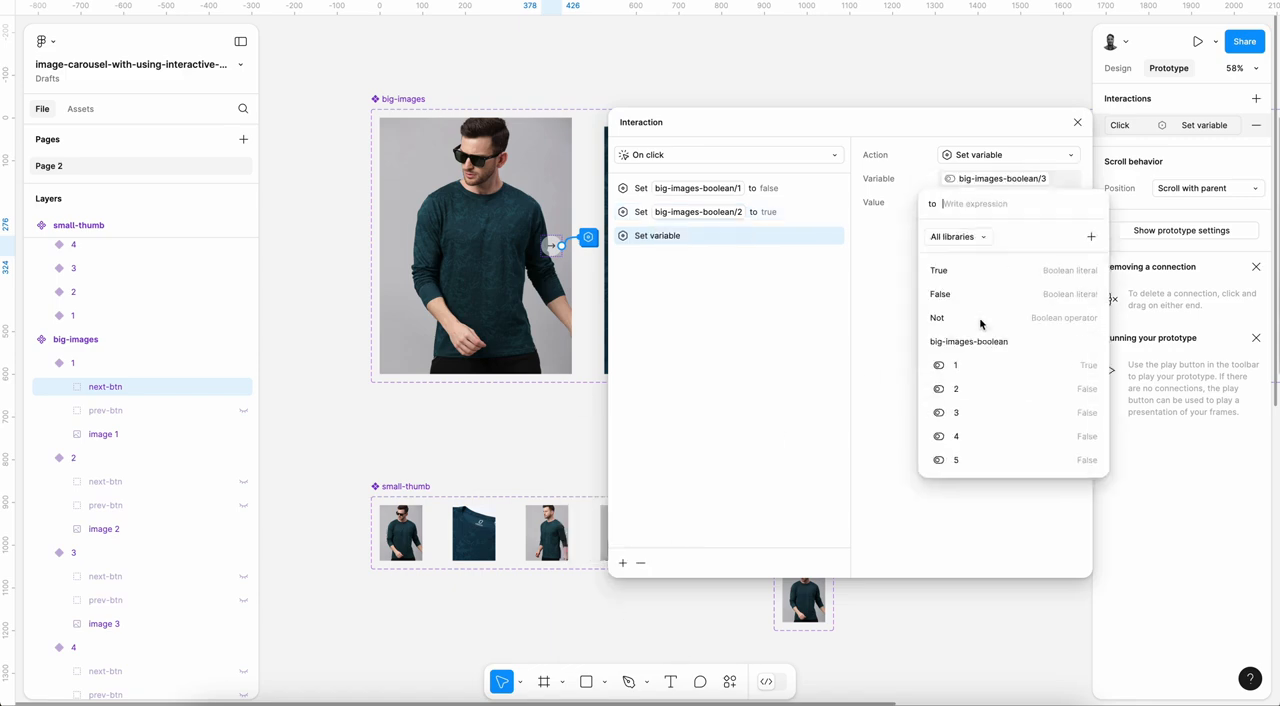
left_click(950, 294)
left_click(774, 331)
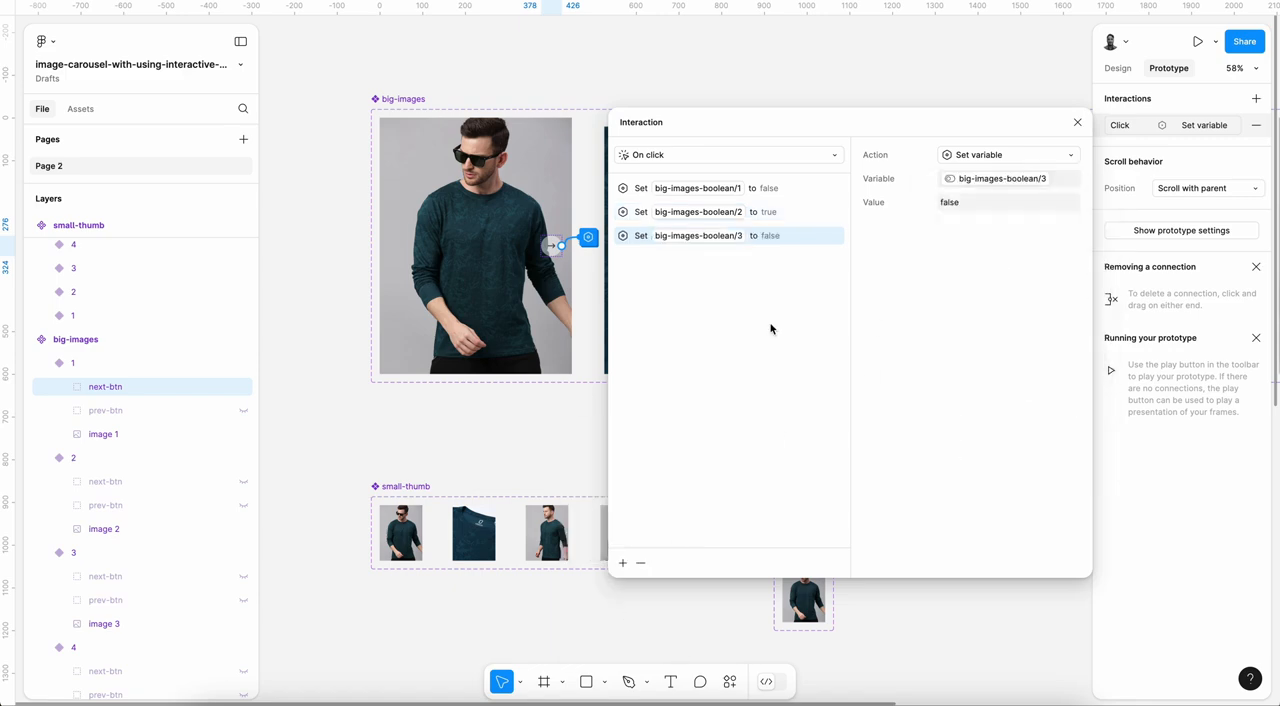
left_click(622, 563)
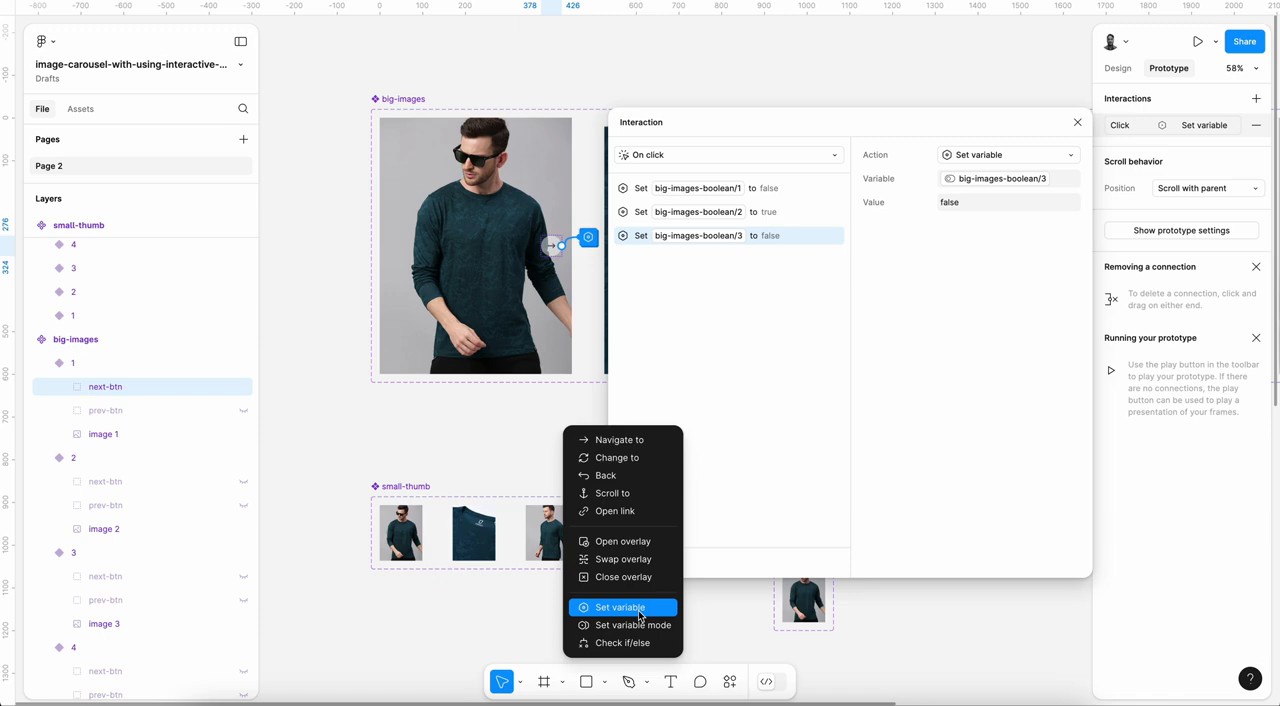
left_click(783, 210)
left_click(640, 564)
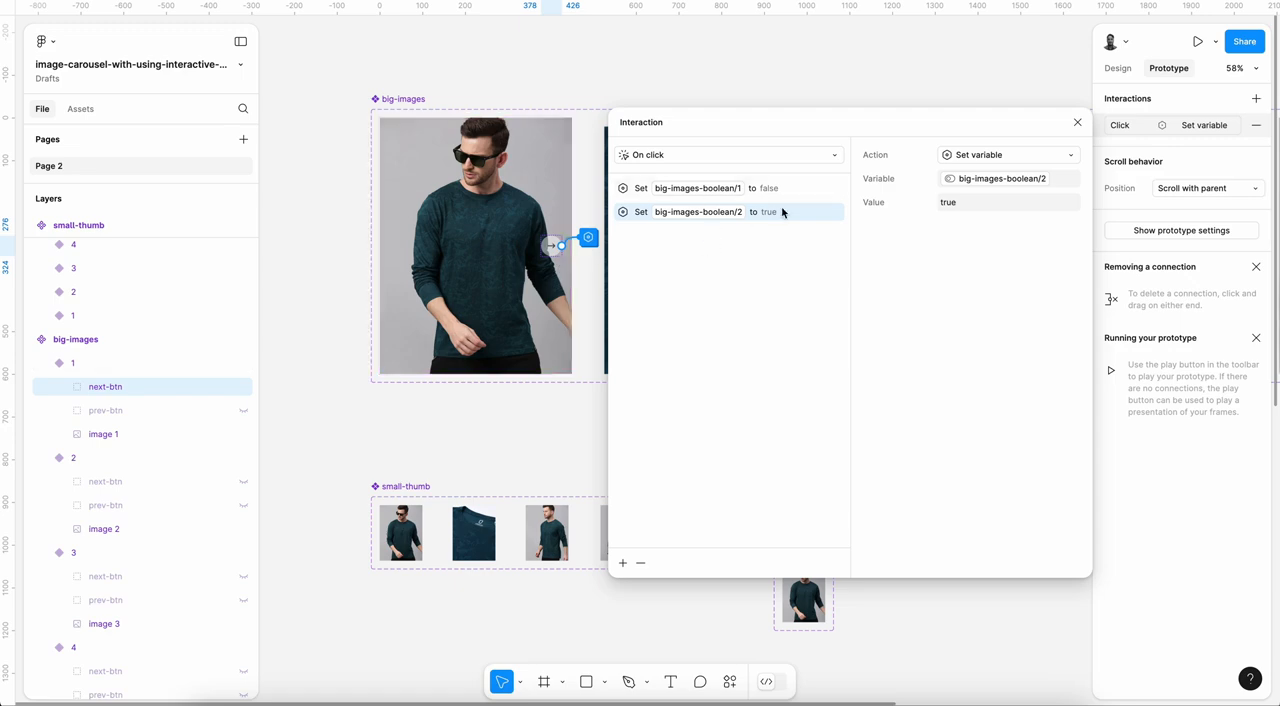
Step: Add a Set variable action to the variant 1 next-btn interaction, setting small-thumb-boolean variable 1 to false
left_click(622, 563)
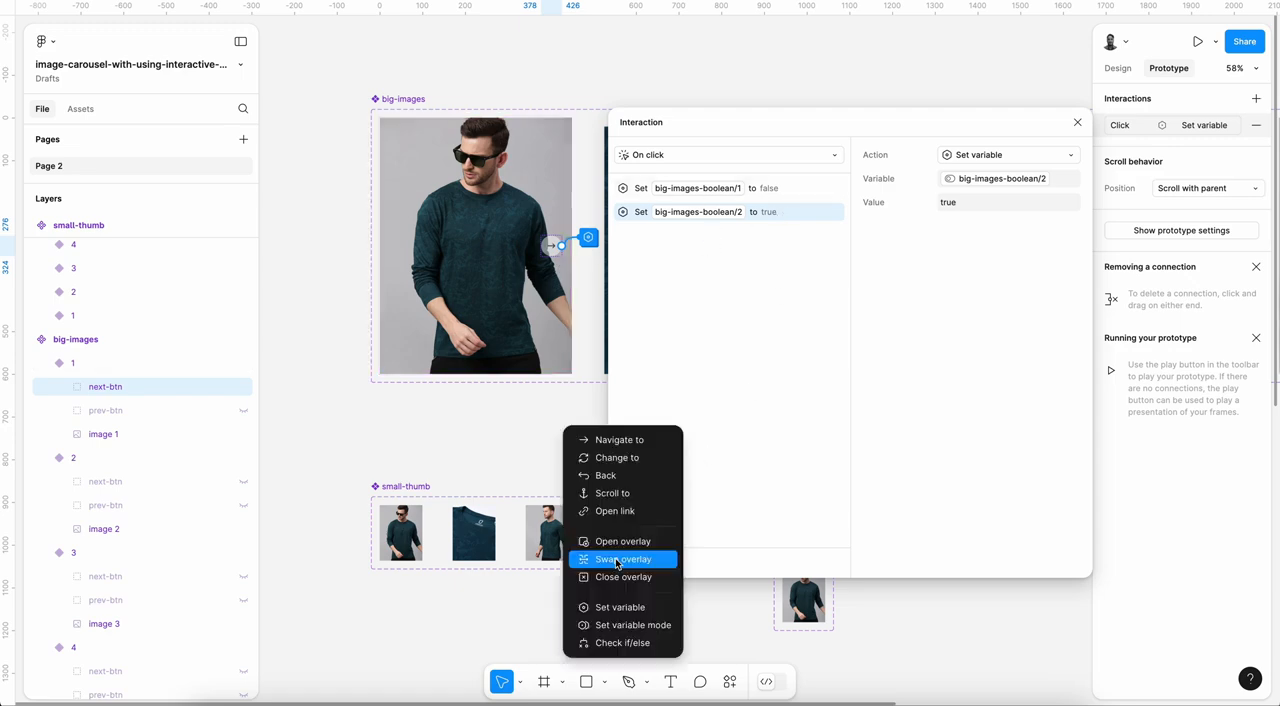
left_click(640, 611)
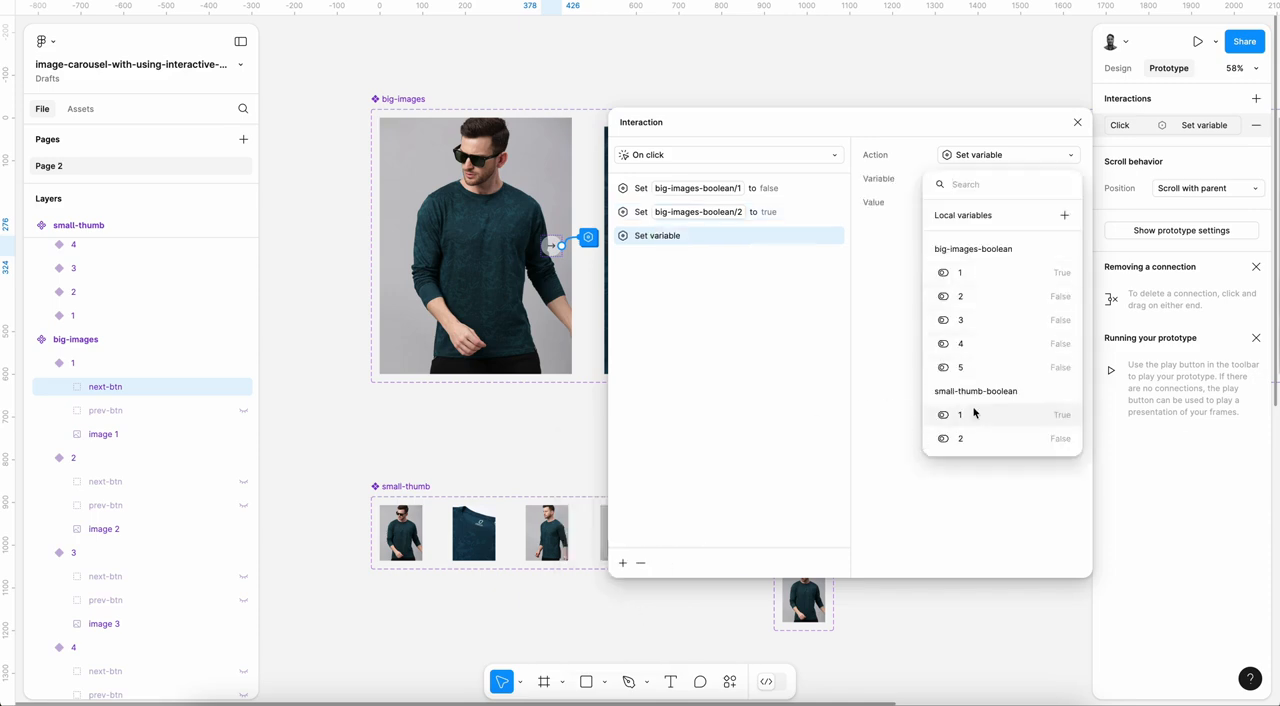
left_click(974, 416)
left_click(945, 317)
left_click(788, 340)
Step: Add a Set variable action to the variant 1 next-btn interaction, setting small-thumb-boolean variable 2 to true
left_click(622, 563)
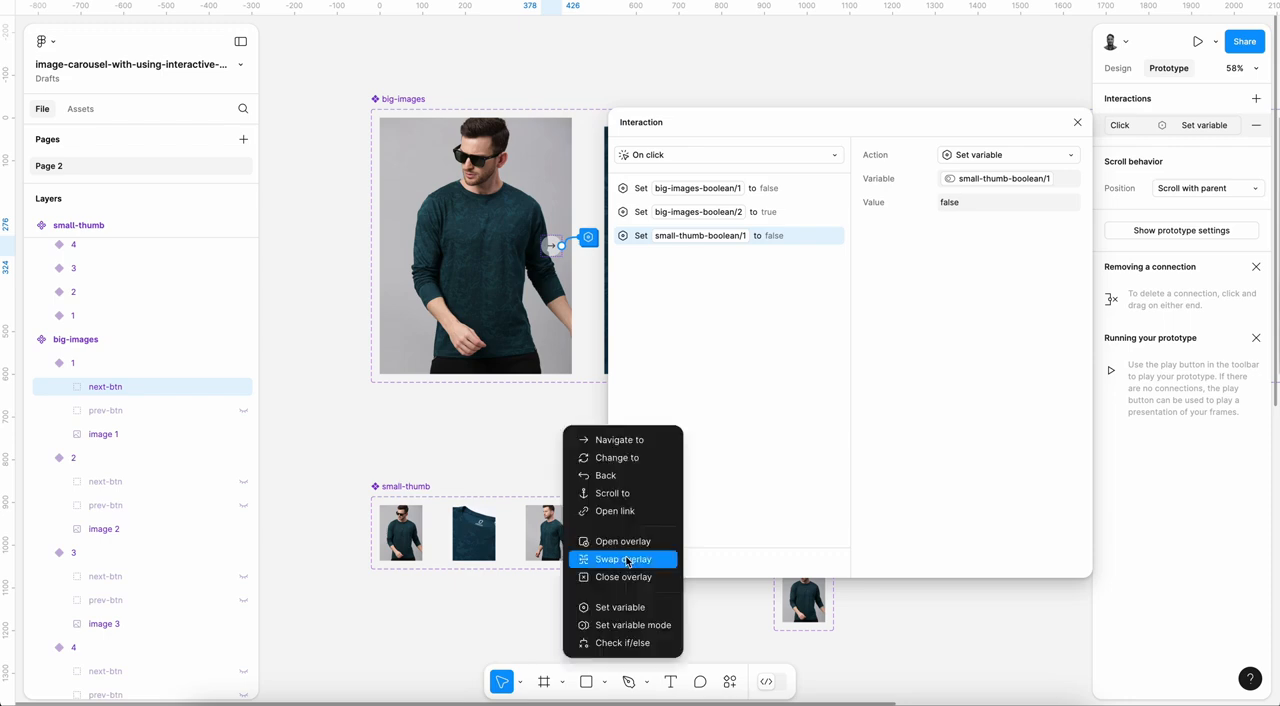
left_click(640, 609)
scroll(975, 405, "down", 1)
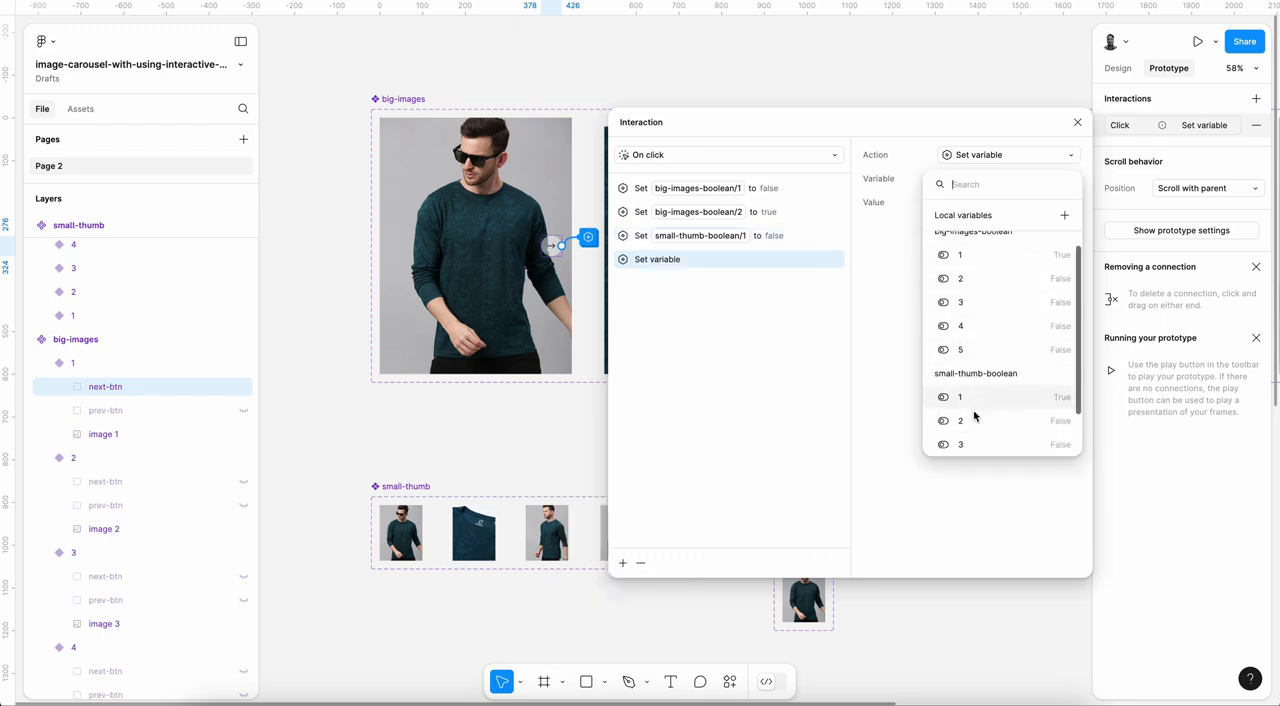
left_click(971, 420)
left_click(955, 275)
left_click(788, 340)
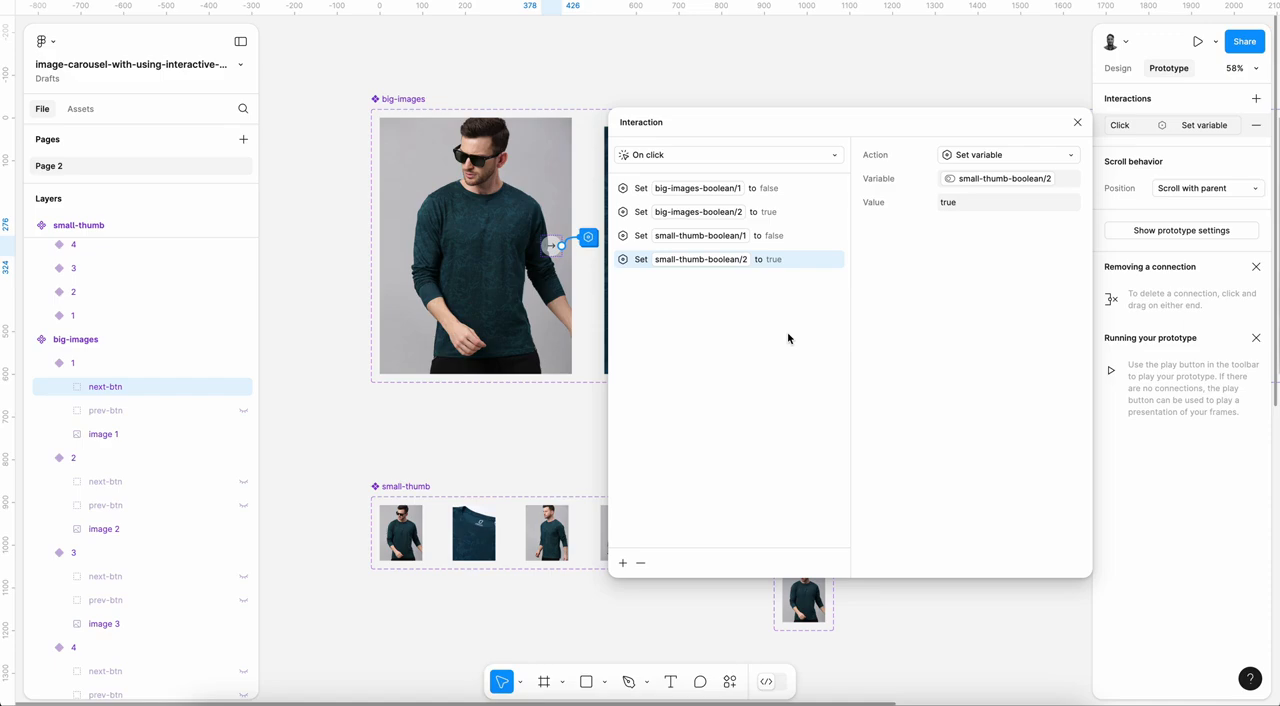
Step: Hide next-btn in big-images variant 1 and test the next arrow and first thumbnail in the prototype preview
left_click(718, 2)
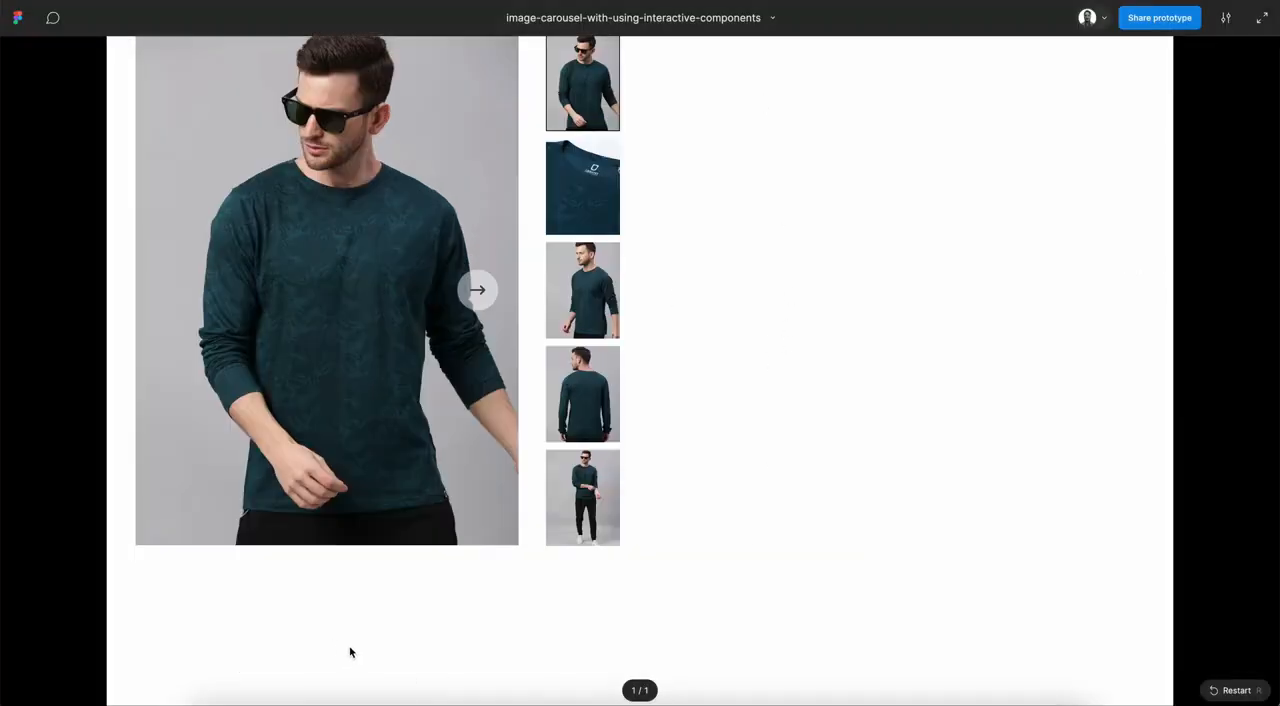
left_click(608, 2)
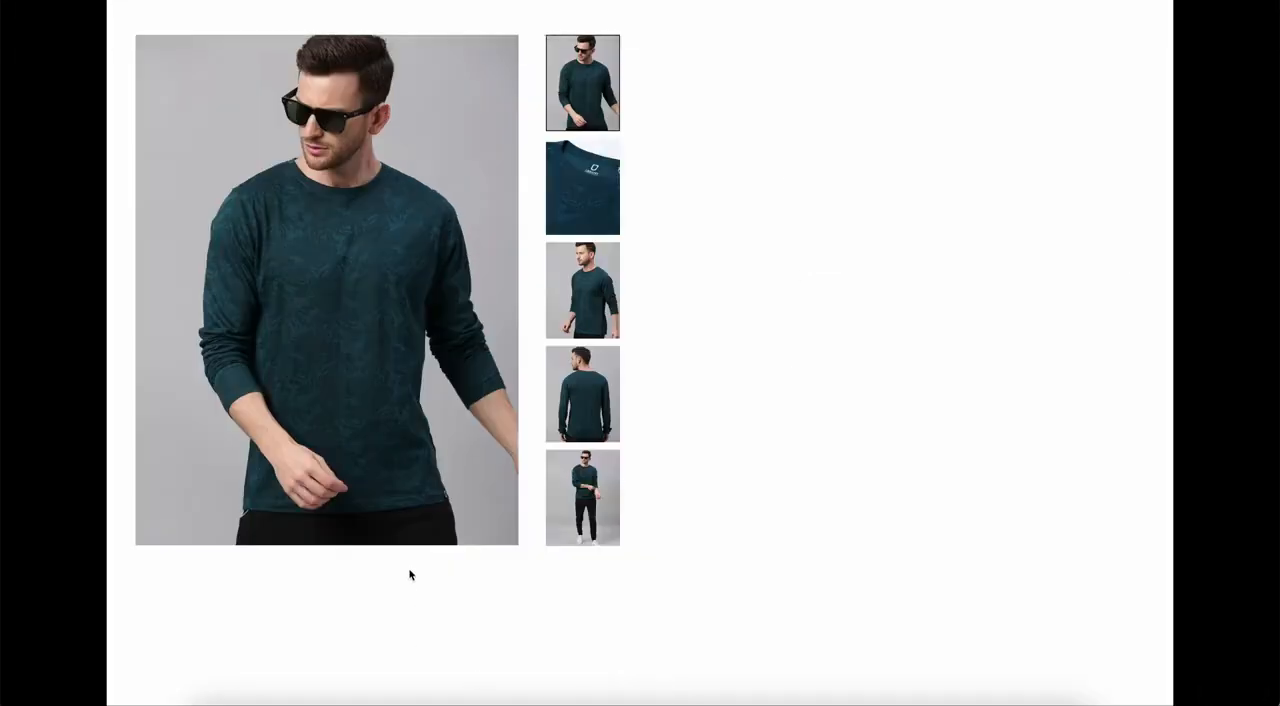
mouse_move(415, 419)
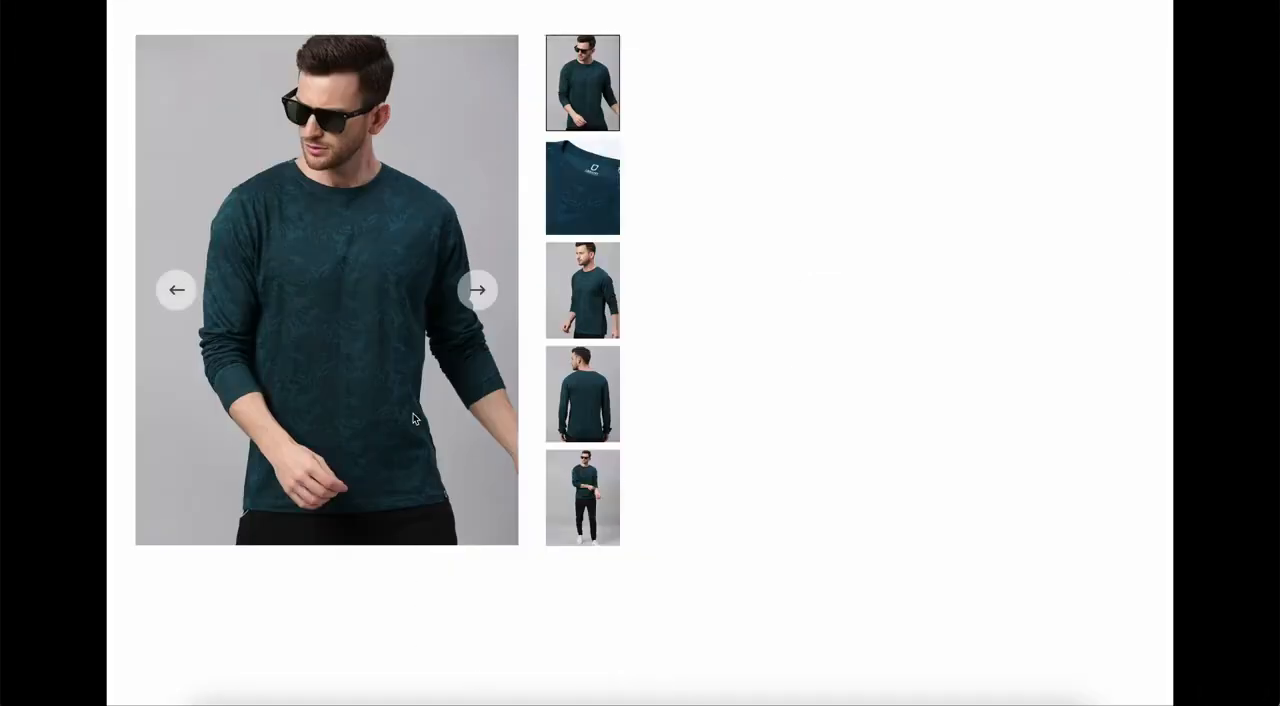
left_click(479, 292)
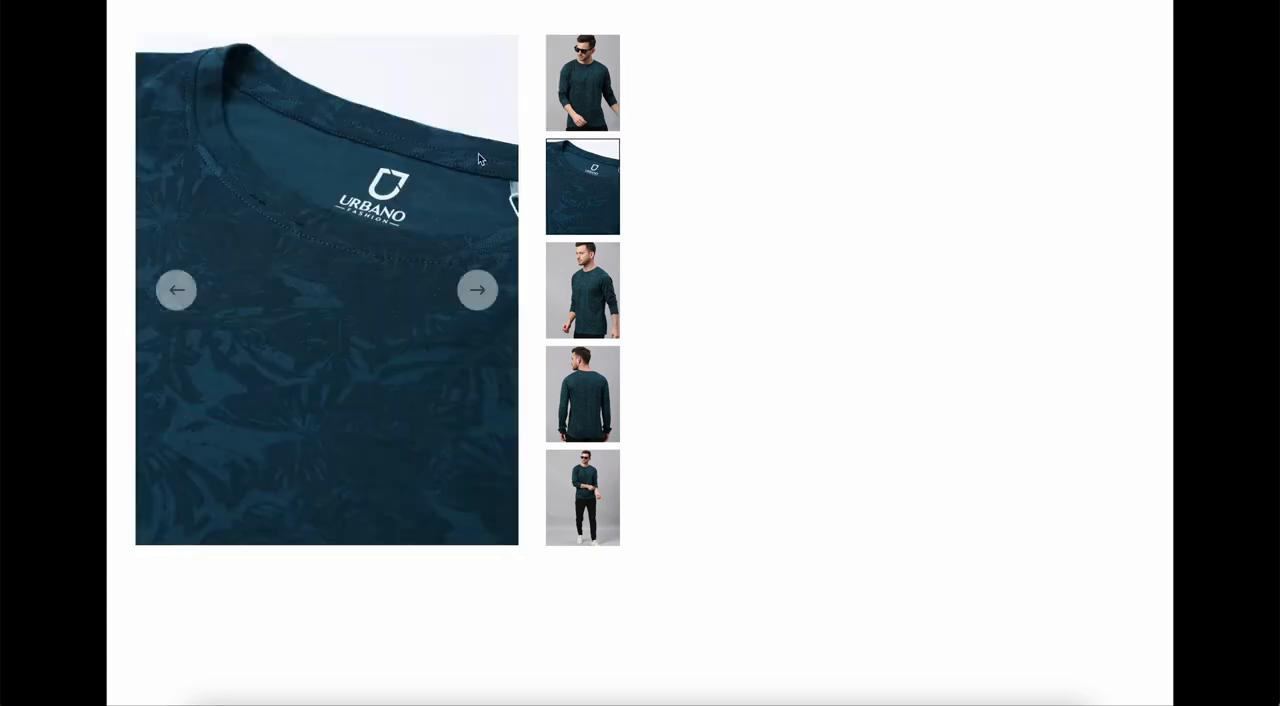
mouse_move(482, 253)
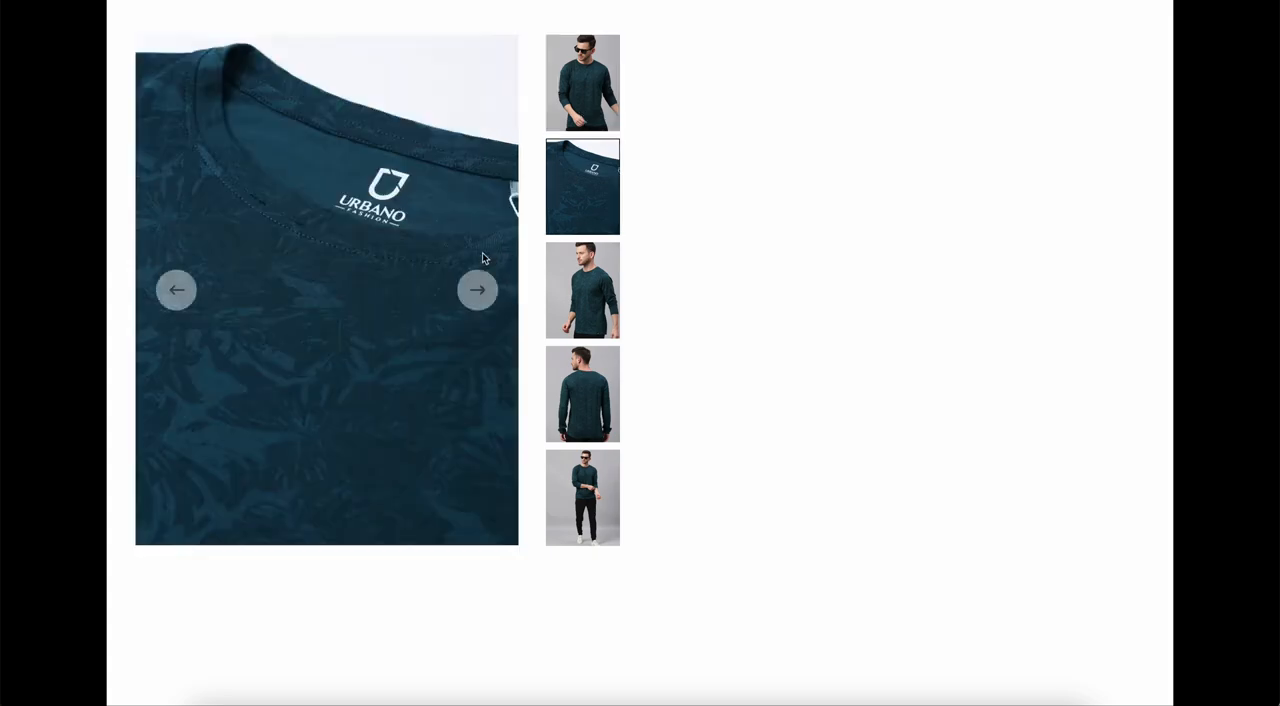
left_click(575, 95)
left_click(478, 289)
key("ctrl+Tab")
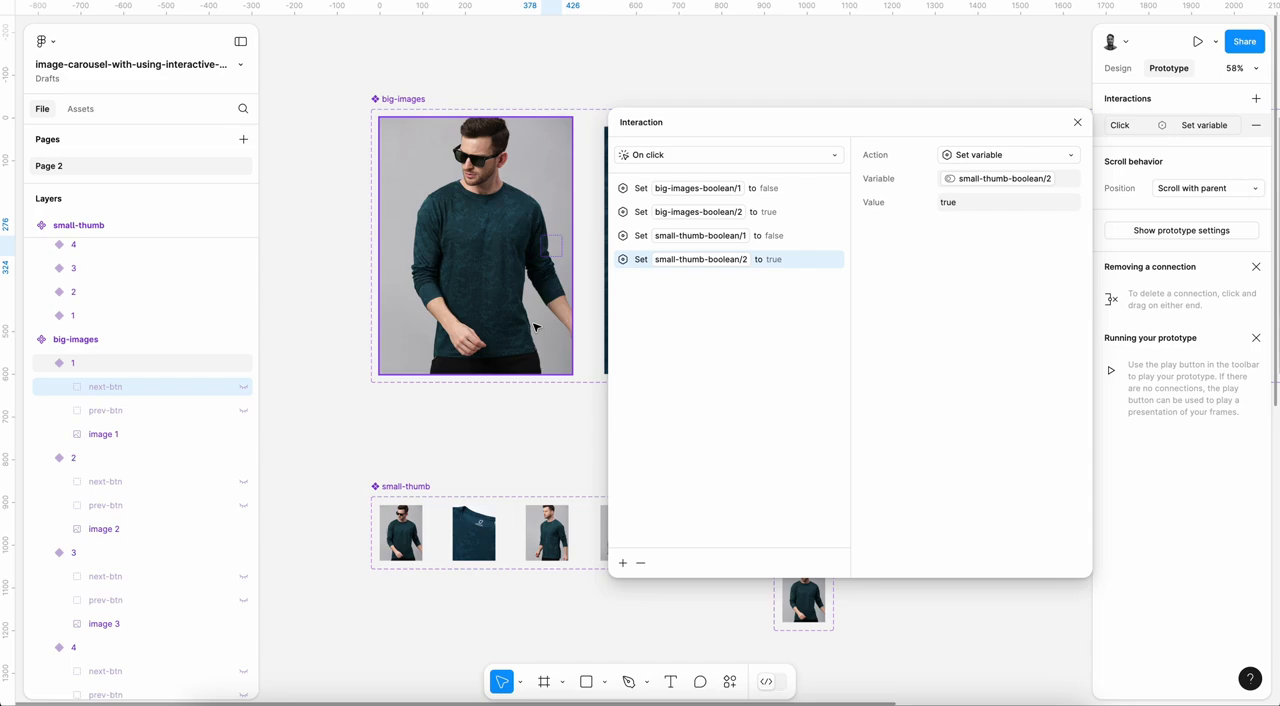
Step: Select next-btn in big-images variant 2 and unhide both next-btn and prev-btn in that variant
scroll(490, 409, "down", 5)
scroll(490, 409, "right", 2)
scroll(490, 409, "up", 1)
scroll(490, 409, "up", 5)
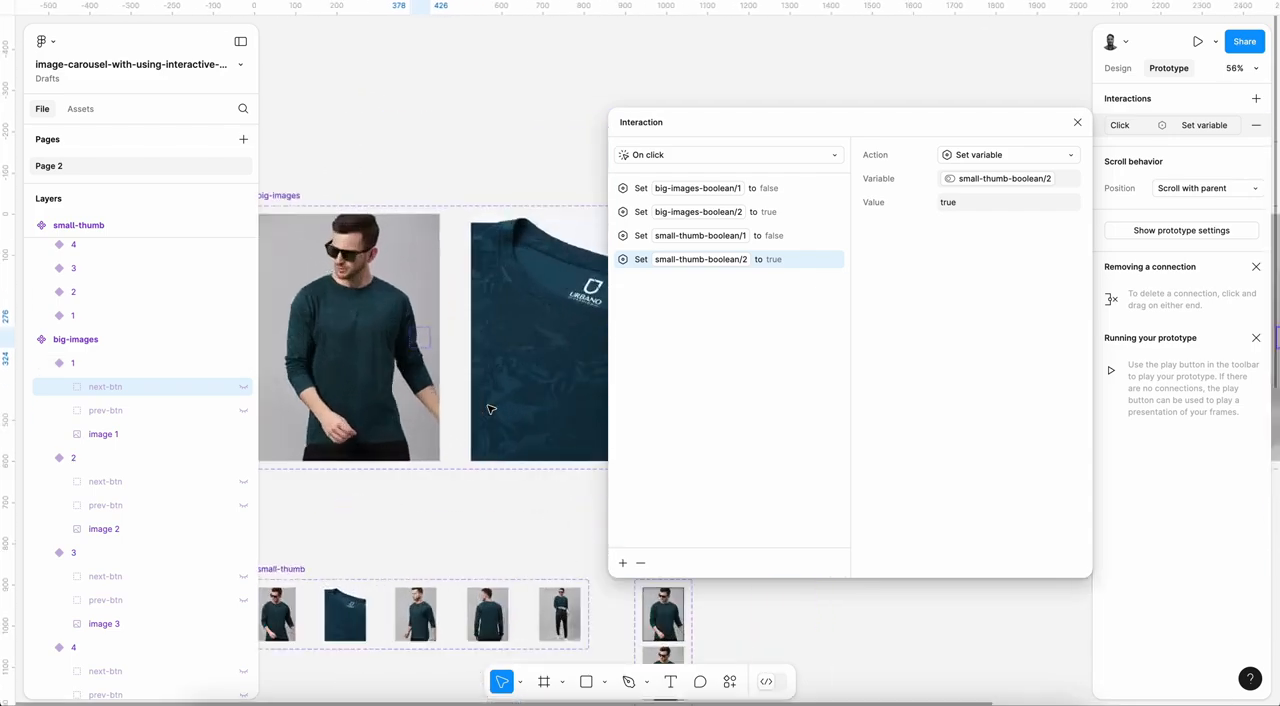
left_click(507, 340)
scroll(507, 340, "down", 3)
scroll(507, 340, "left", 1)
left_click(115, 482)
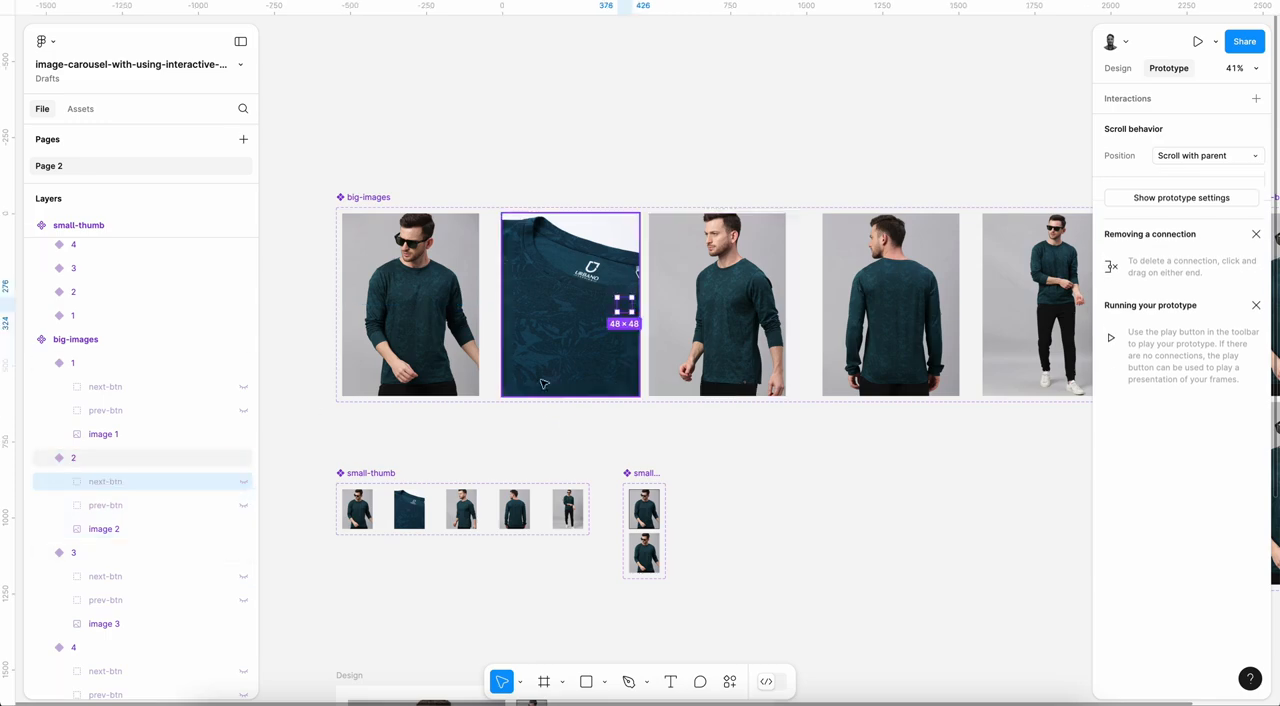
left_click(243, 482)
left_click(243, 505)
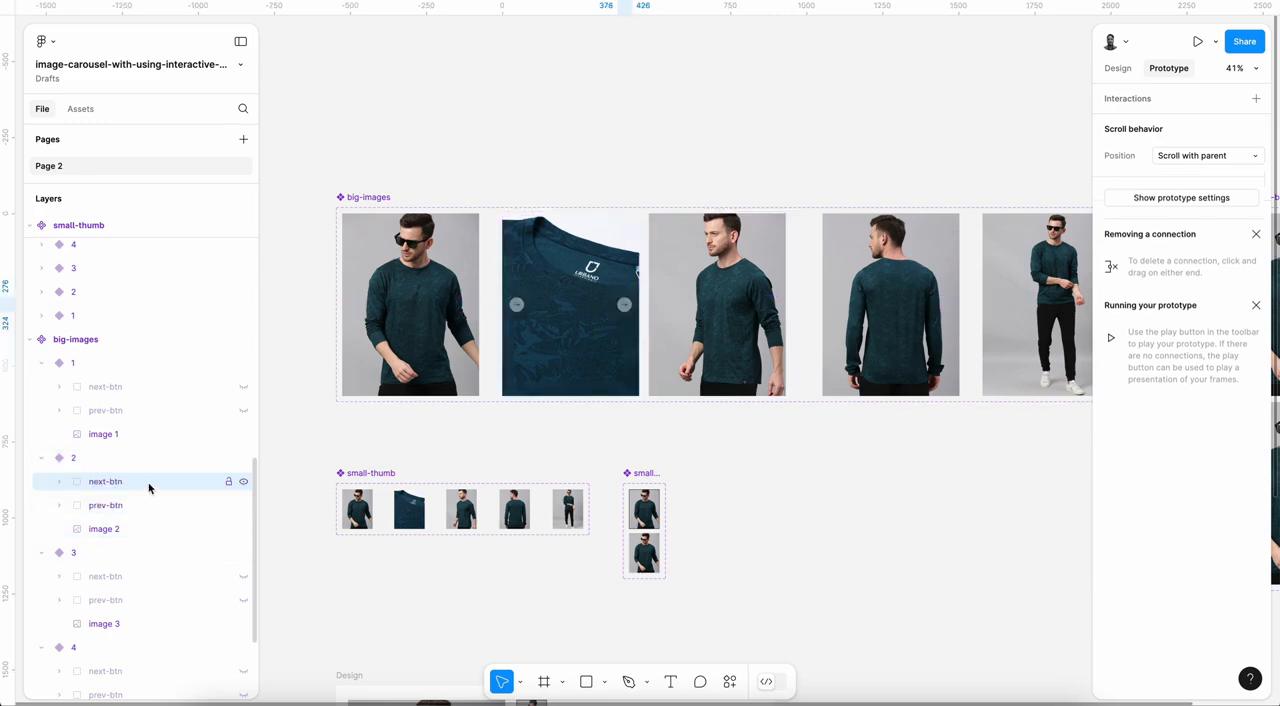
Step: Give next-btn in big-images variant 2 an On click interaction setting big-images-boolean variable 2 to false
scroll(636, 343, "up", 3)
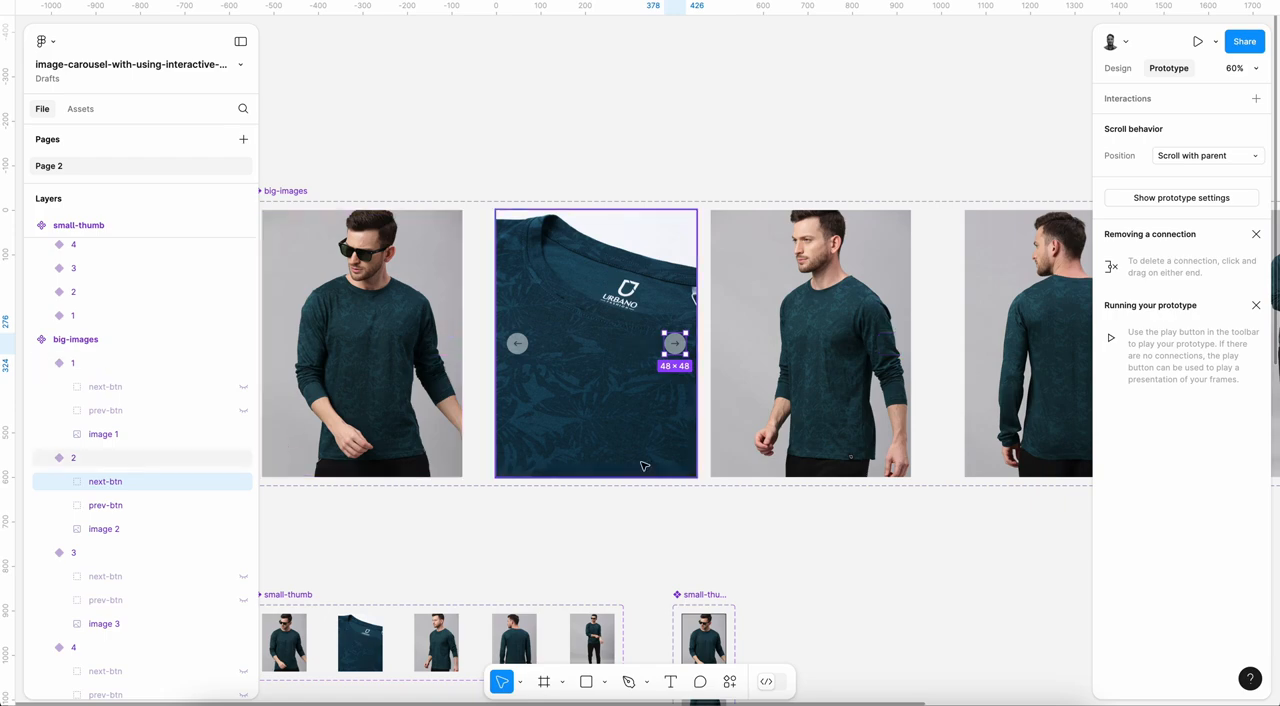
left_click(1256, 98)
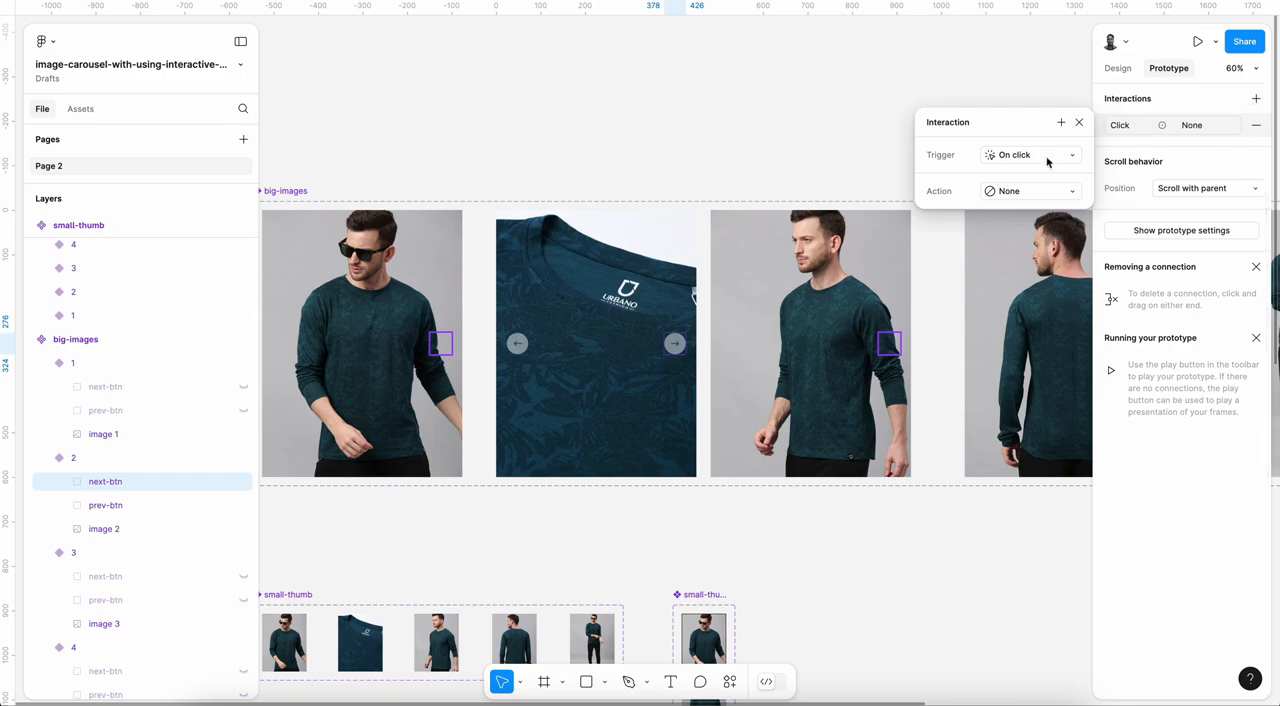
left_click(1031, 191)
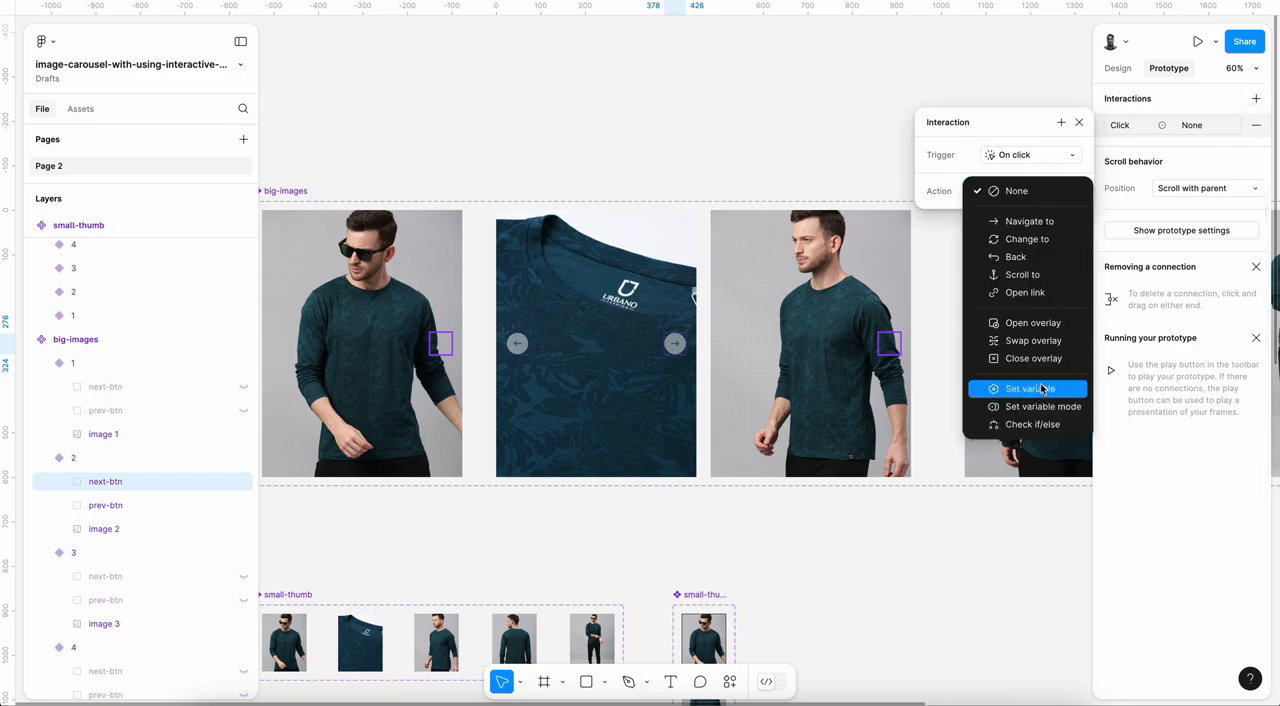
left_click(1033, 405)
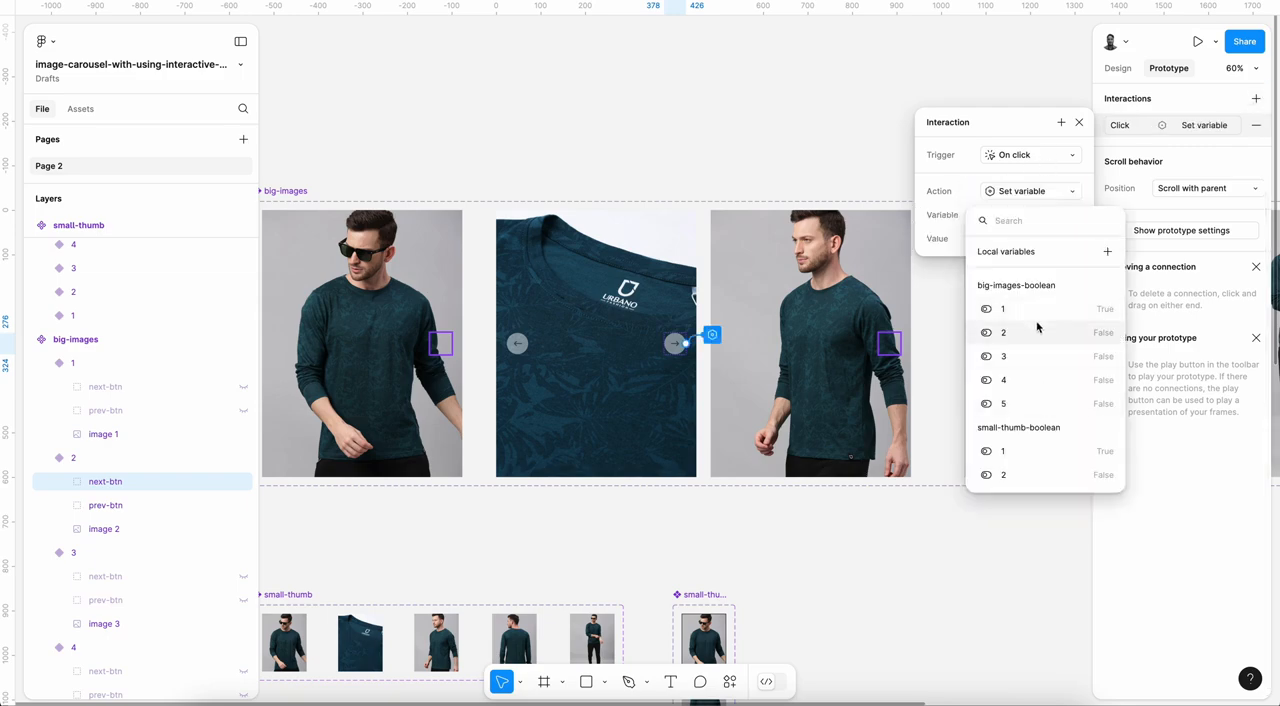
left_click(1031, 335)
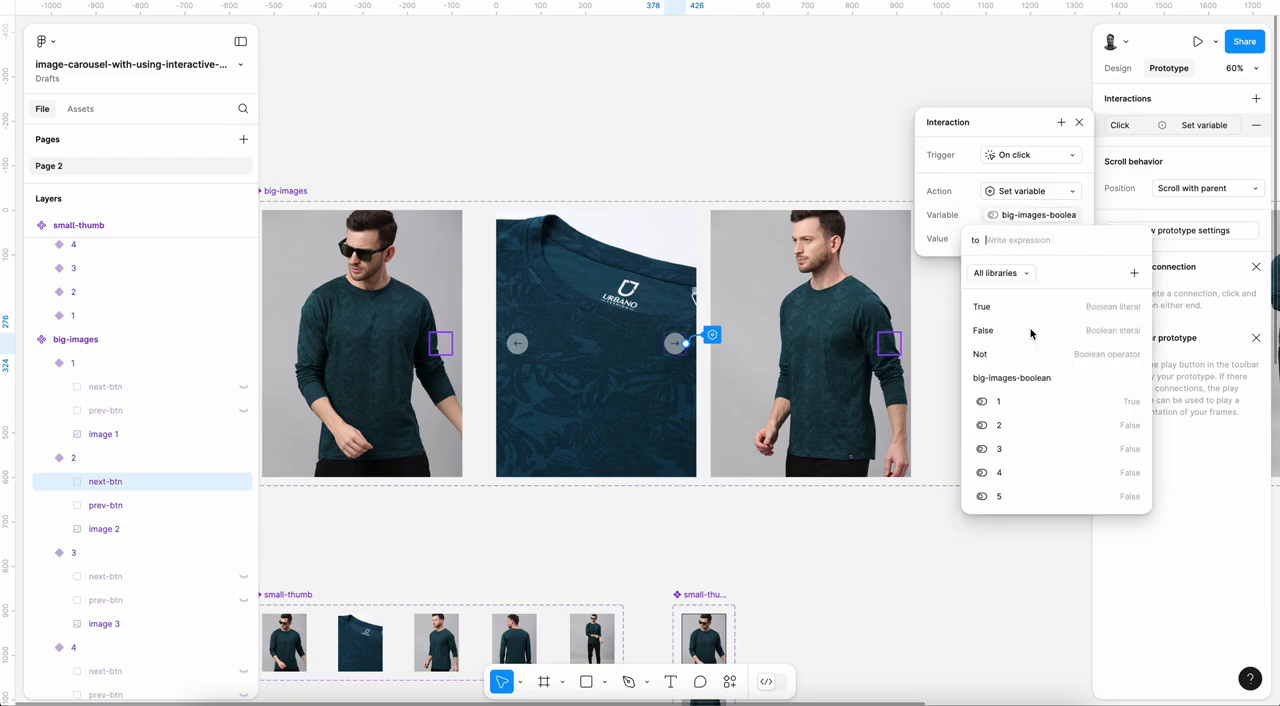
left_click(988, 329)
left_click(933, 220)
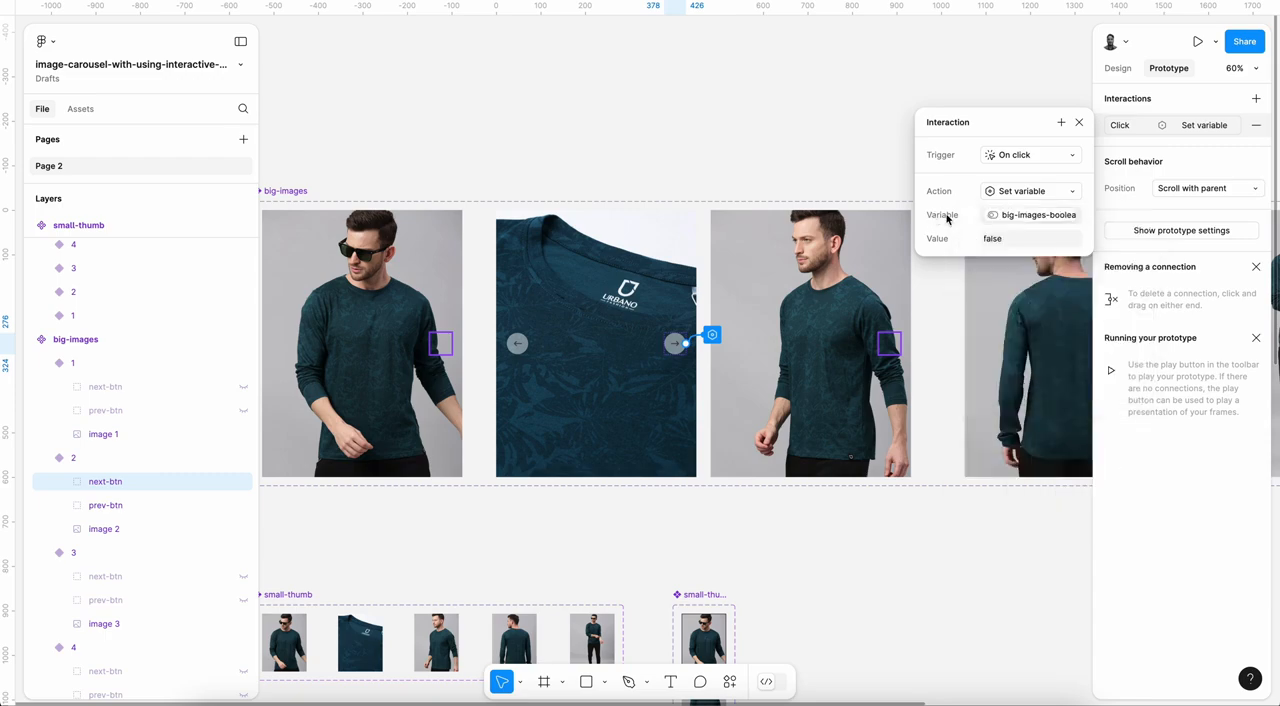
Step: Add a Set variable action to the variant 2 next-btn interaction, setting big-images-boolean variable 3 to true
left_click(1050, 190)
left_click(1030, 322)
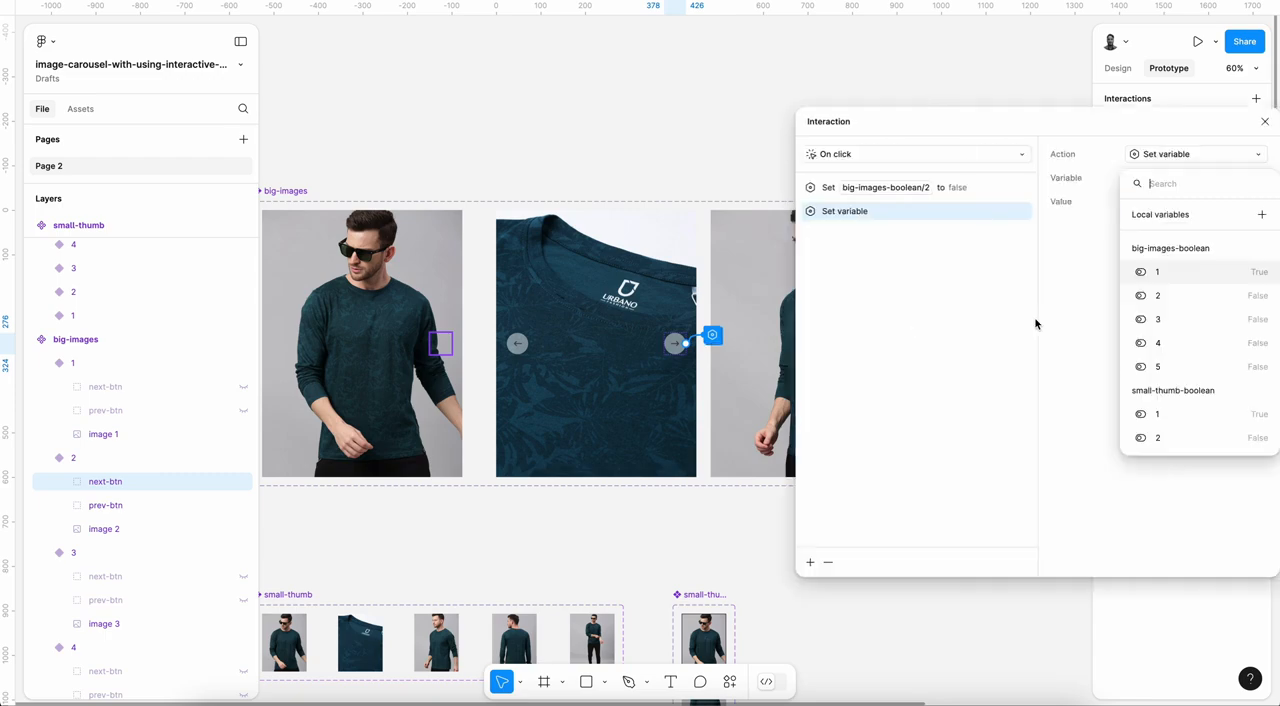
left_click(1162, 318)
left_click(1110, 266)
left_click(957, 320)
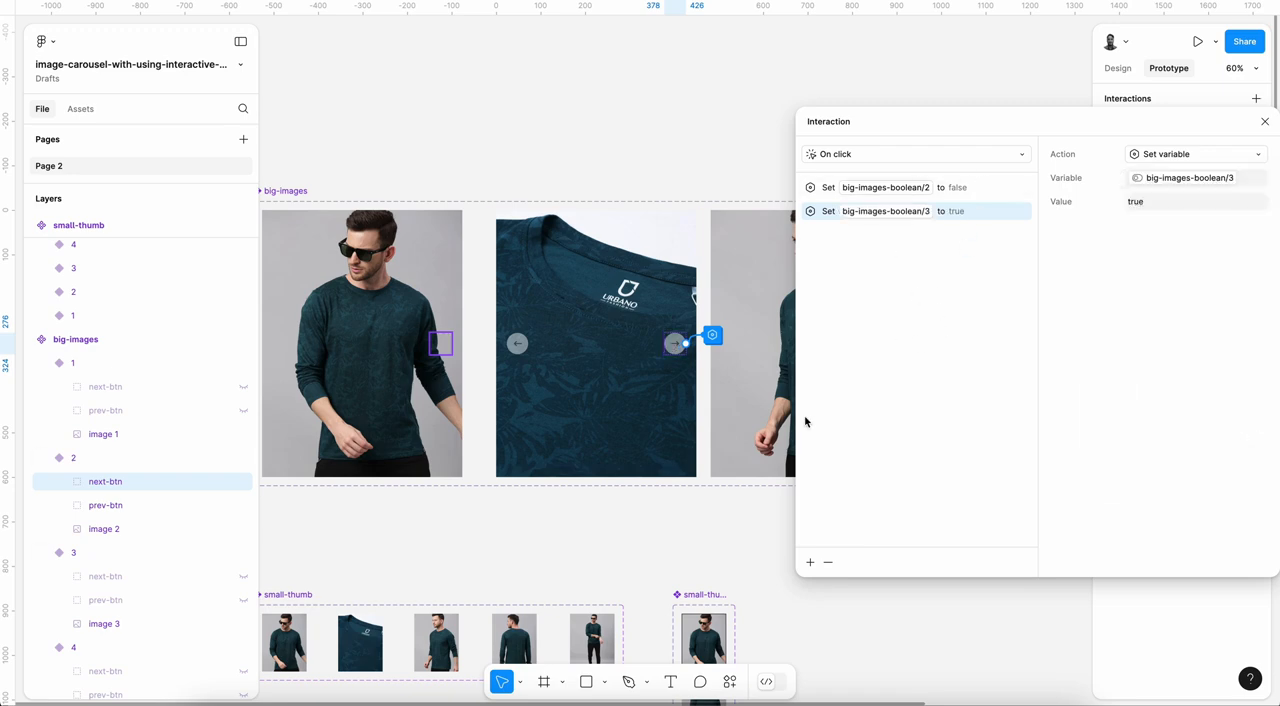
Step: Add a Set variable action to the variant 2 next-btn interaction, setting small-thumb-boolean variable 2 to false
left_click(810, 562)
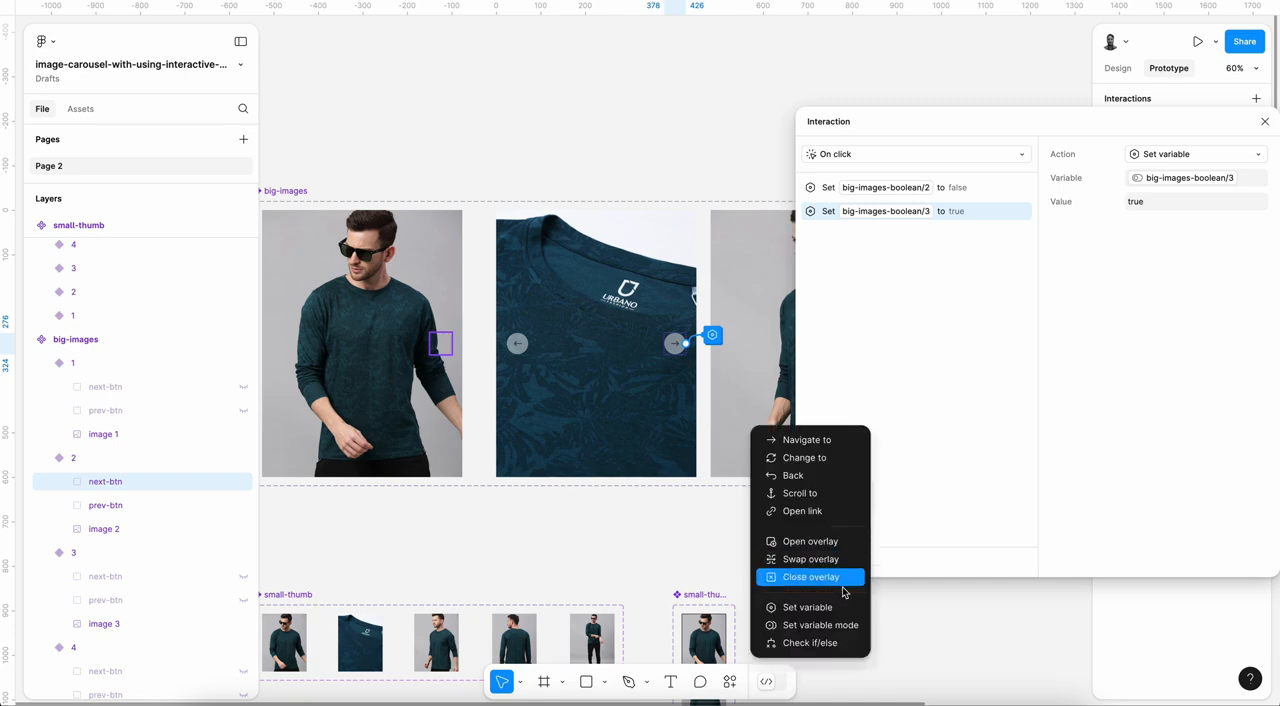
left_click(834, 607)
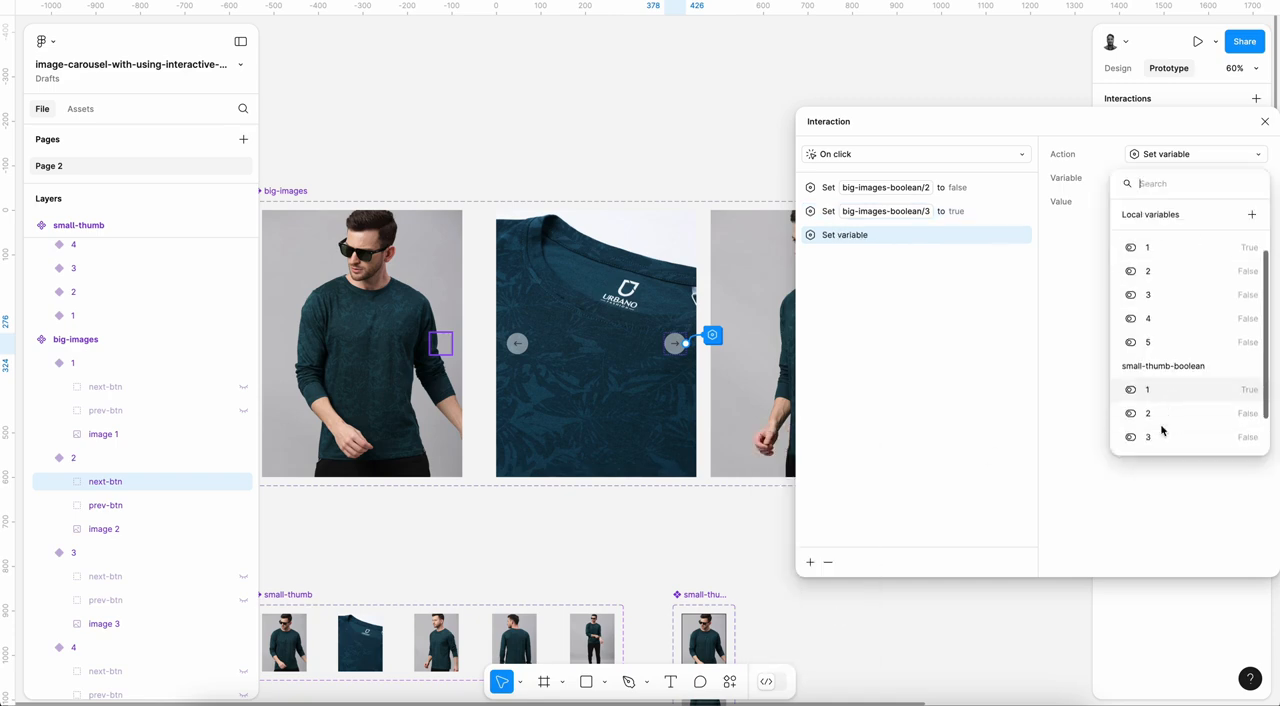
left_click(1160, 418)
left_click(1128, 297)
left_click(898, 344)
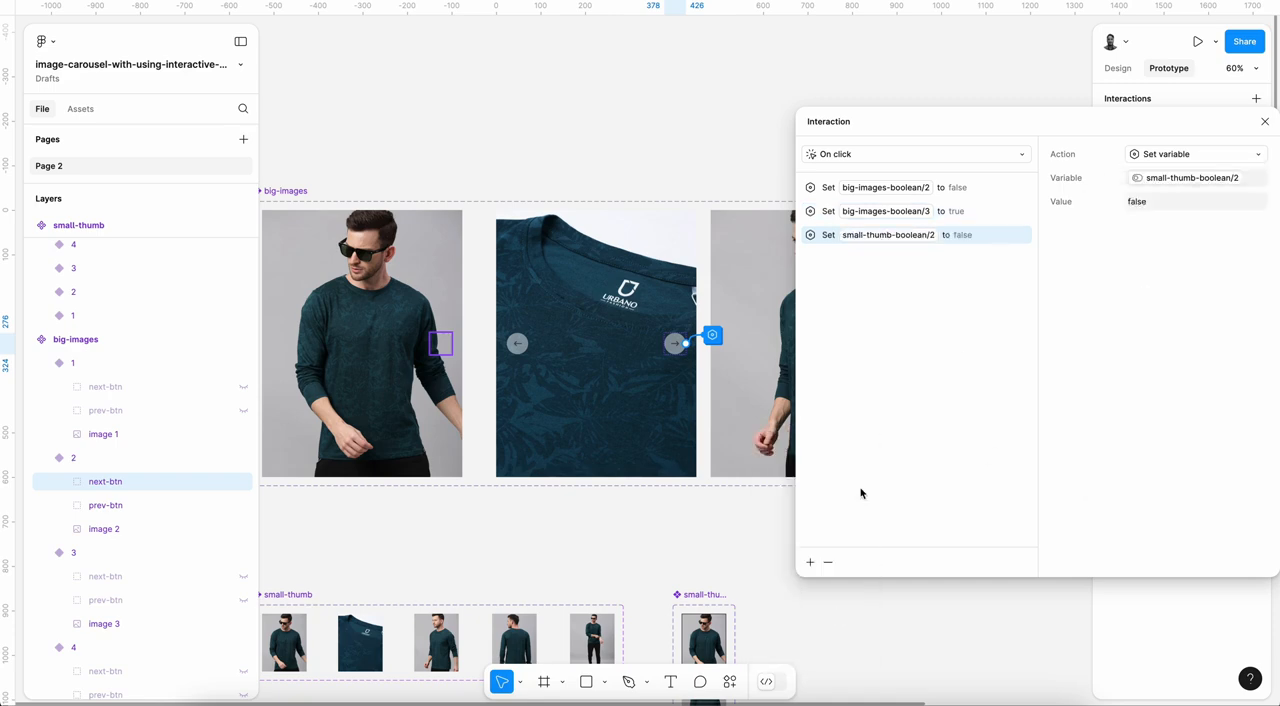
Step: Add a Set variable action to the variant 2 next-btn interaction, setting small-thumb-boolean variable 3 to true
left_click(810, 562)
left_click(834, 607)
scroll(1195, 413, "down", 1)
left_click(1170, 432)
left_click(1131, 270)
left_click(975, 320)
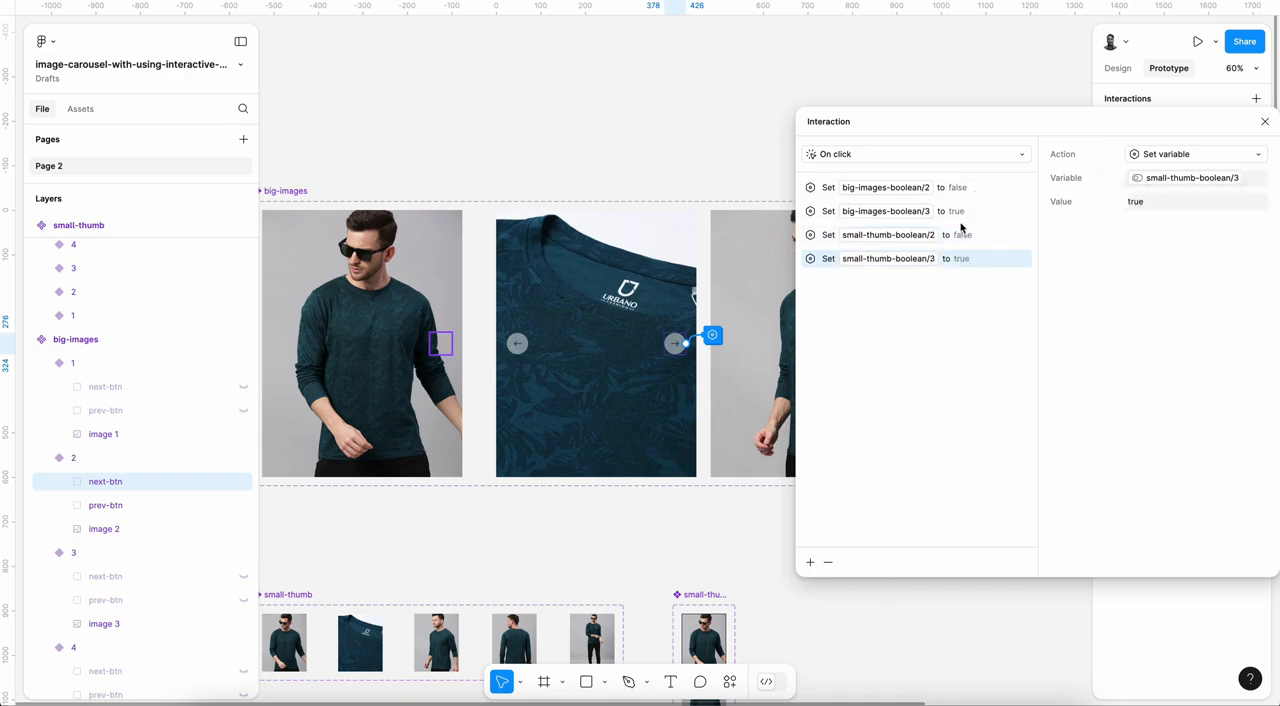
Step: Give prev-btn in big-images variant 2 an On click interaction setting big-images-boolean variable 1 to true
left_click(105, 505)
left_click(1256, 98)
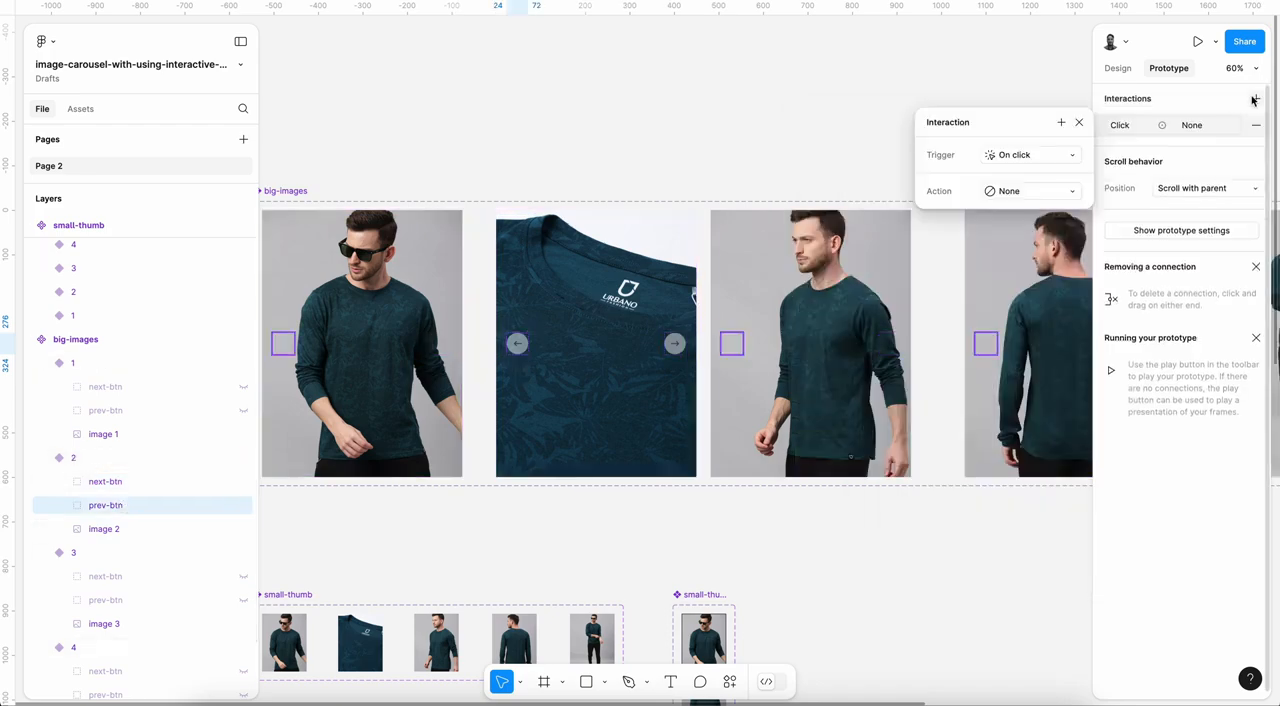
left_click(1035, 190)
left_click(1037, 393)
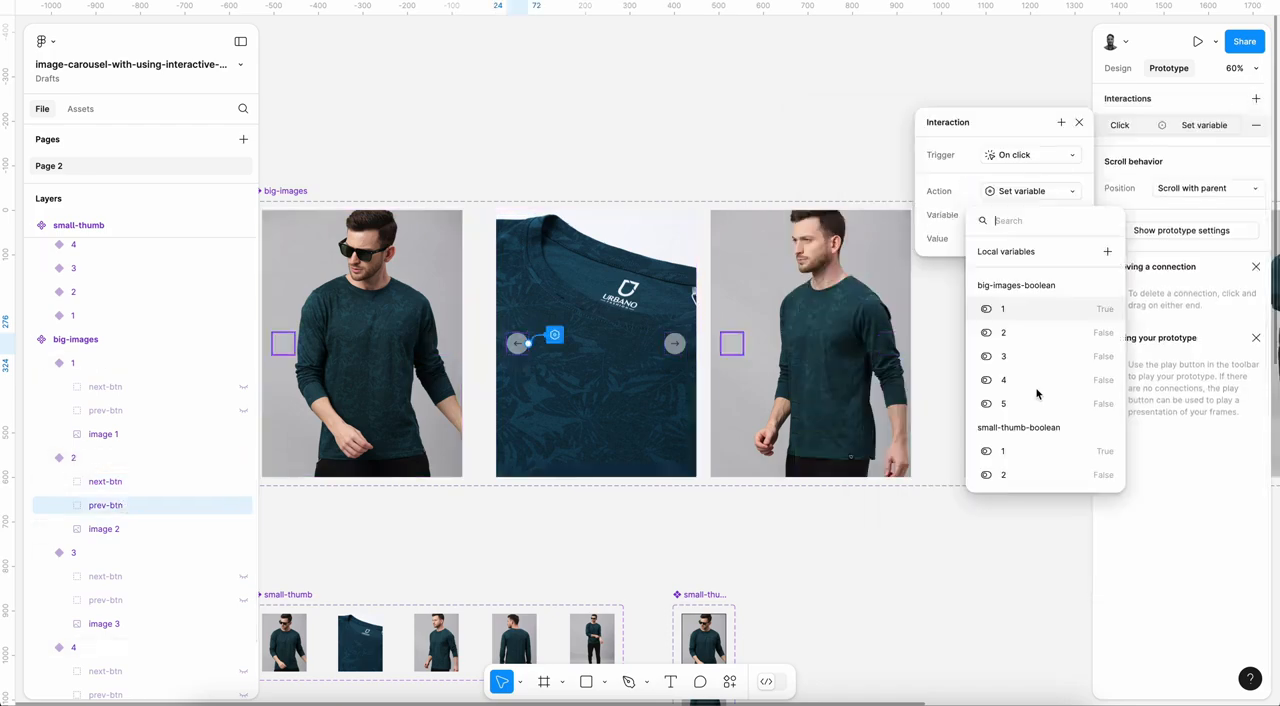
left_click(1023, 313)
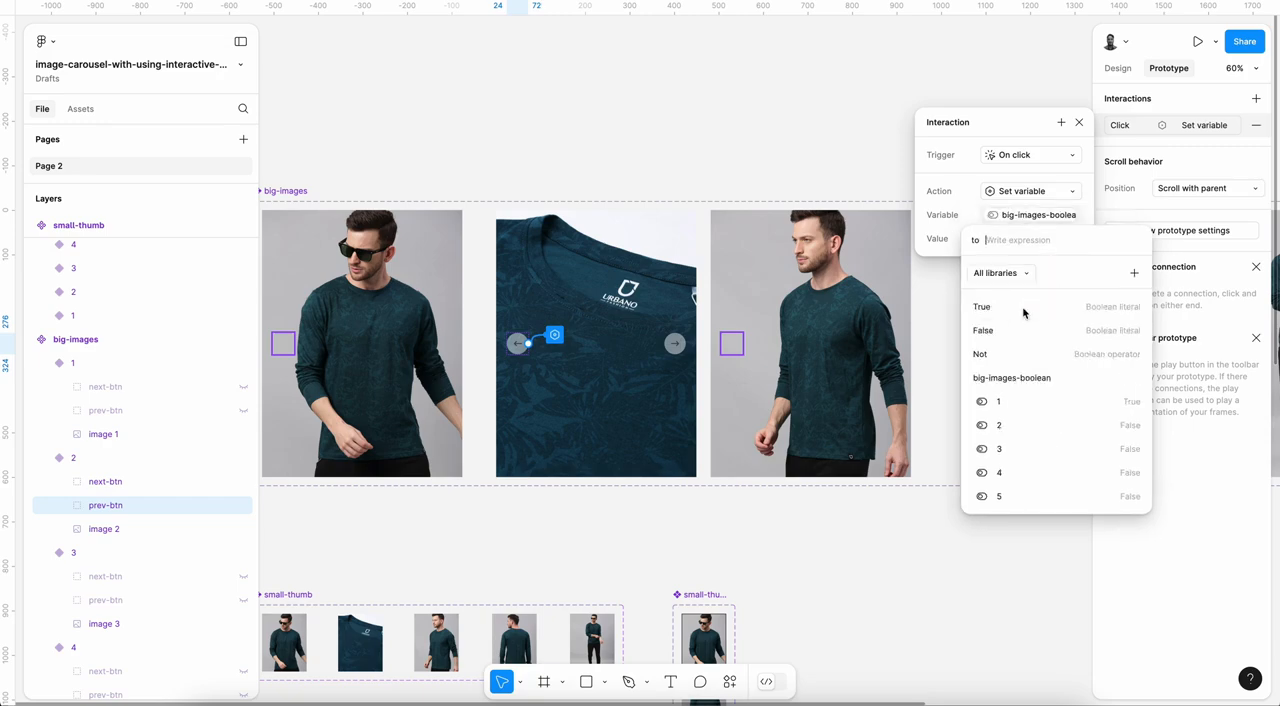
left_click(1022, 306)
Step: Add a Set variable action to the variant 2 prev-btn interaction, setting big-images-boolean variable 2 to false
left_click(1062, 123)
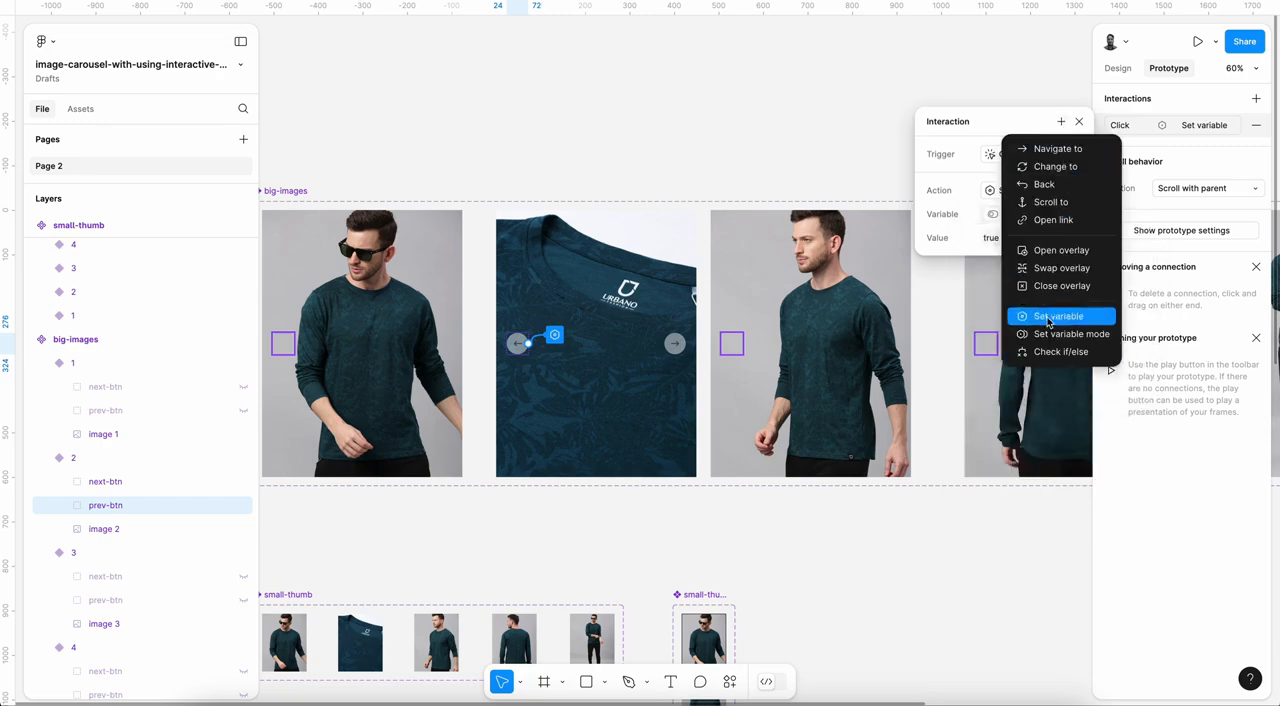
left_click(1046, 318)
left_click(1156, 296)
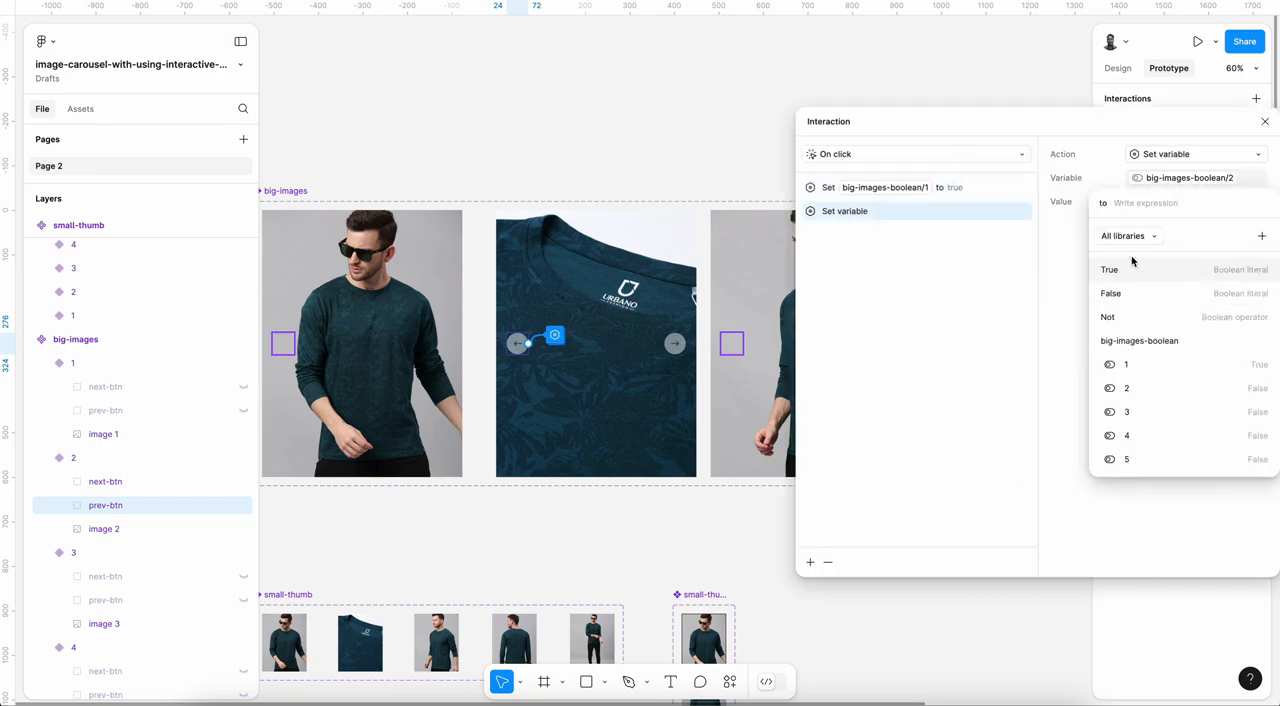
left_click(1125, 290)
Step: Add a Set variable action to the variant 2 prev-btn interaction, setting small-thumb-boolean variable 1 to true
left_click(810, 562)
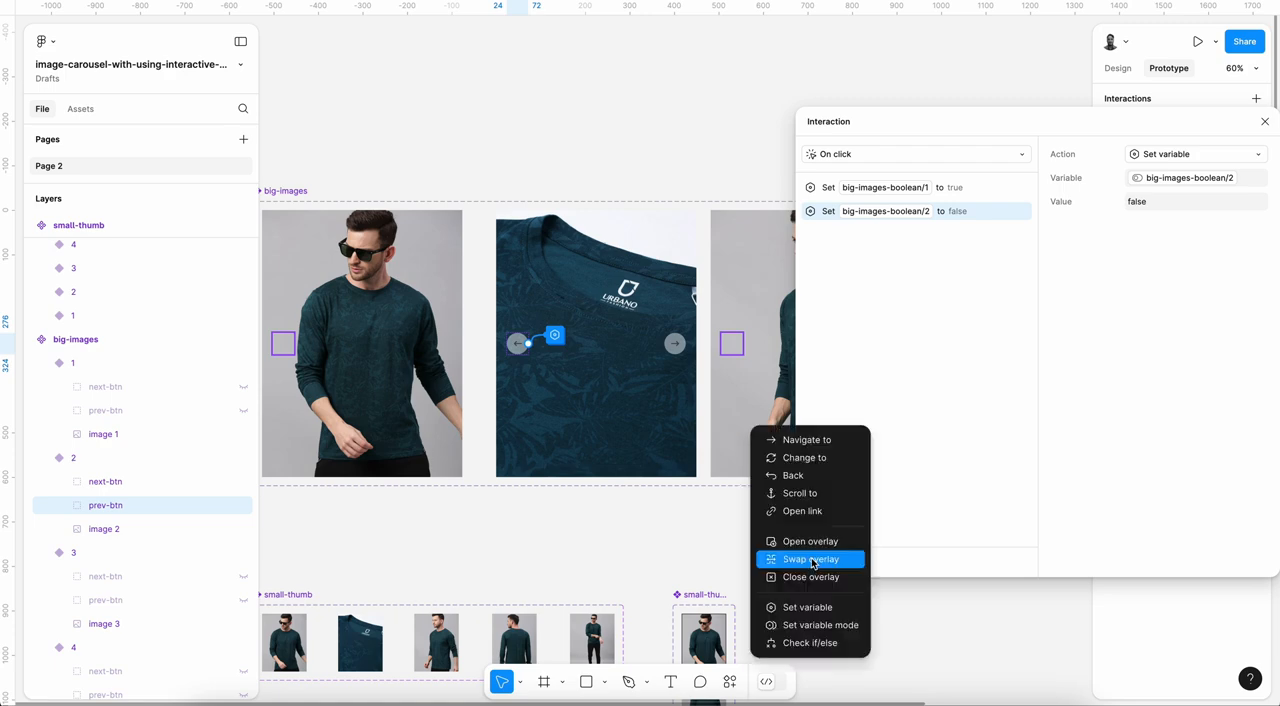
left_click(818, 612)
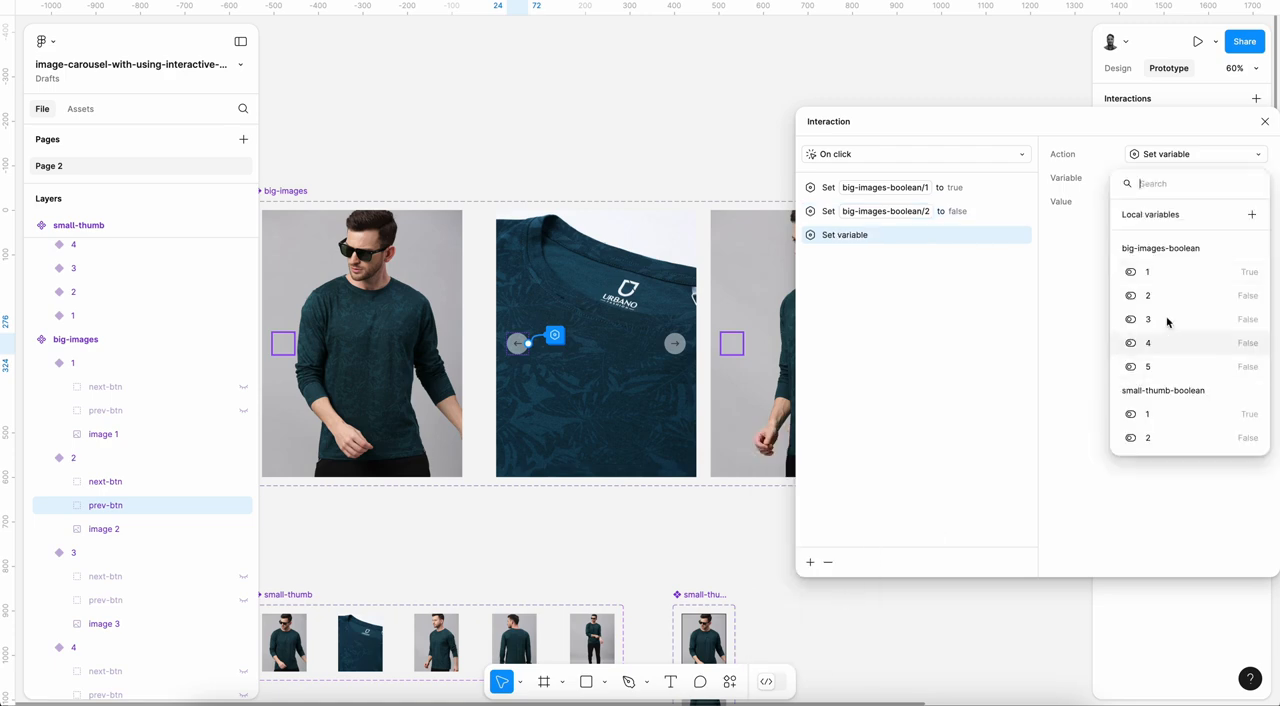
left_click(1156, 414)
type("true")
key("Return")
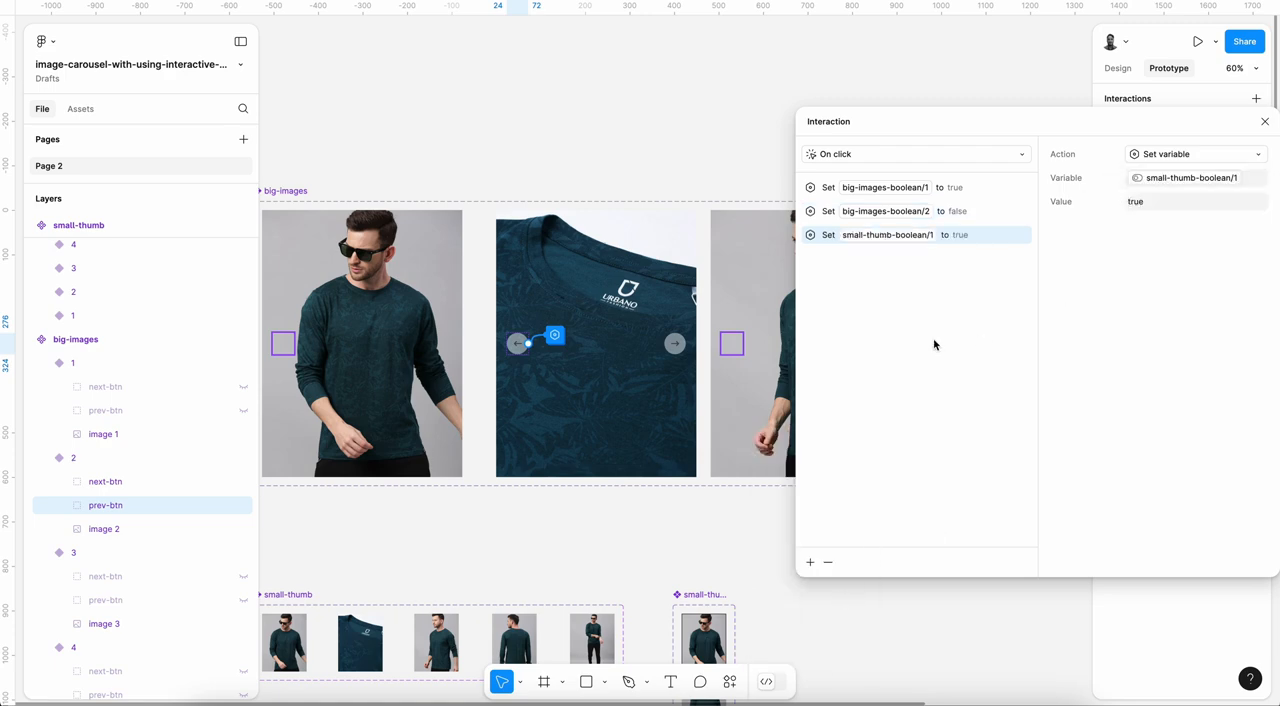
Step: Add a Set variable action to the variant 2 prev-btn interaction, setting small-thumb-boolean variable 2 to false
left_click(810, 562)
left_click(818, 608)
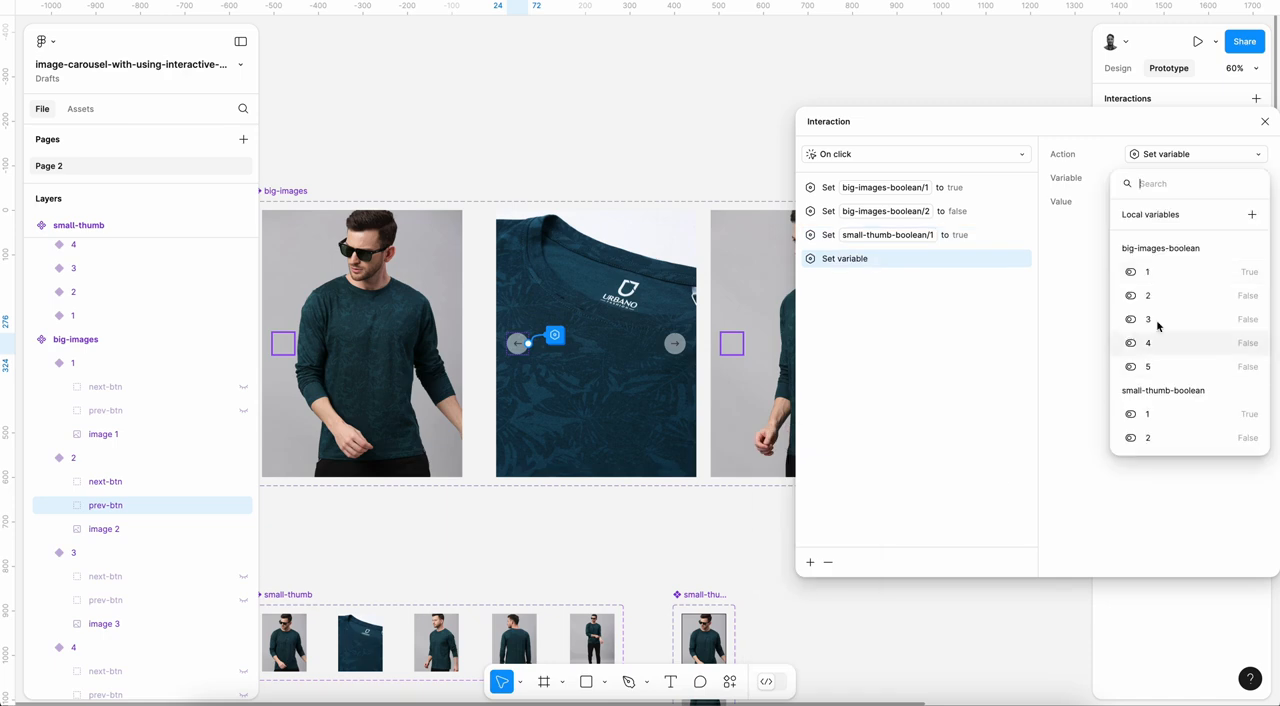
left_click(1157, 437)
type("false")
key("Return")
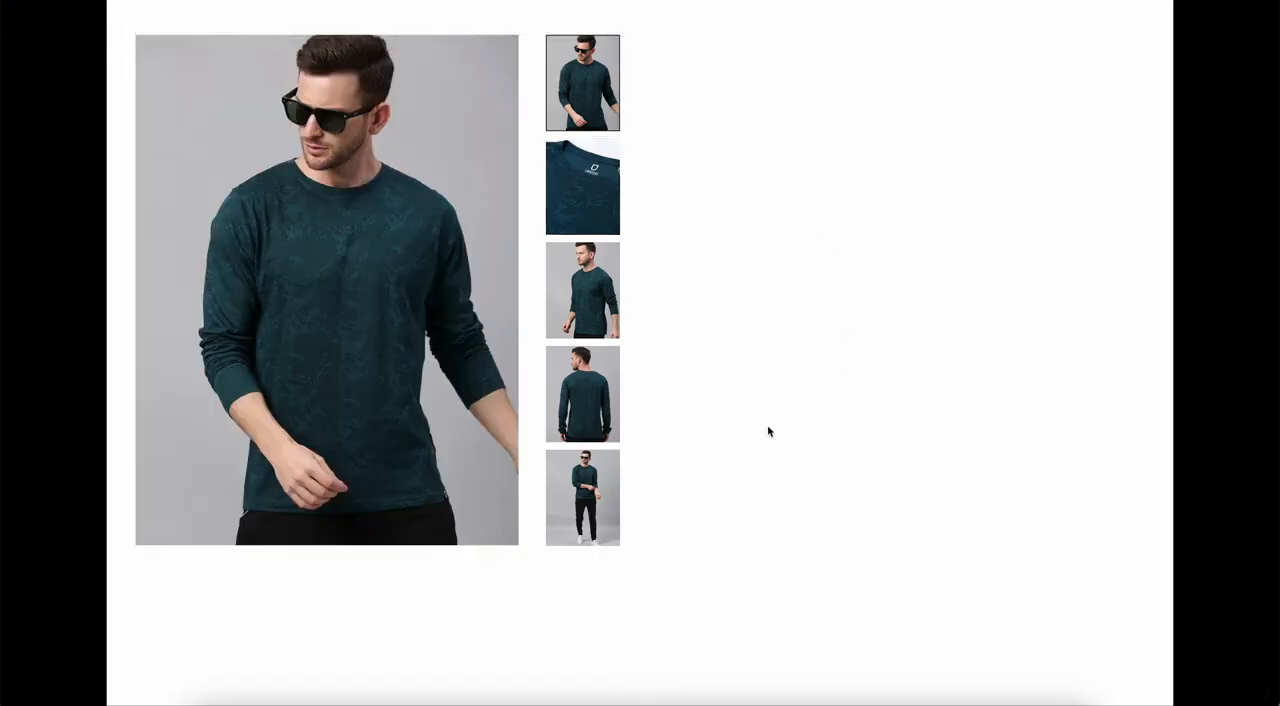
Step: Test switching between the first and second images in the prototype preview with the arrow buttons and thumbnails
left_click(471, 300)
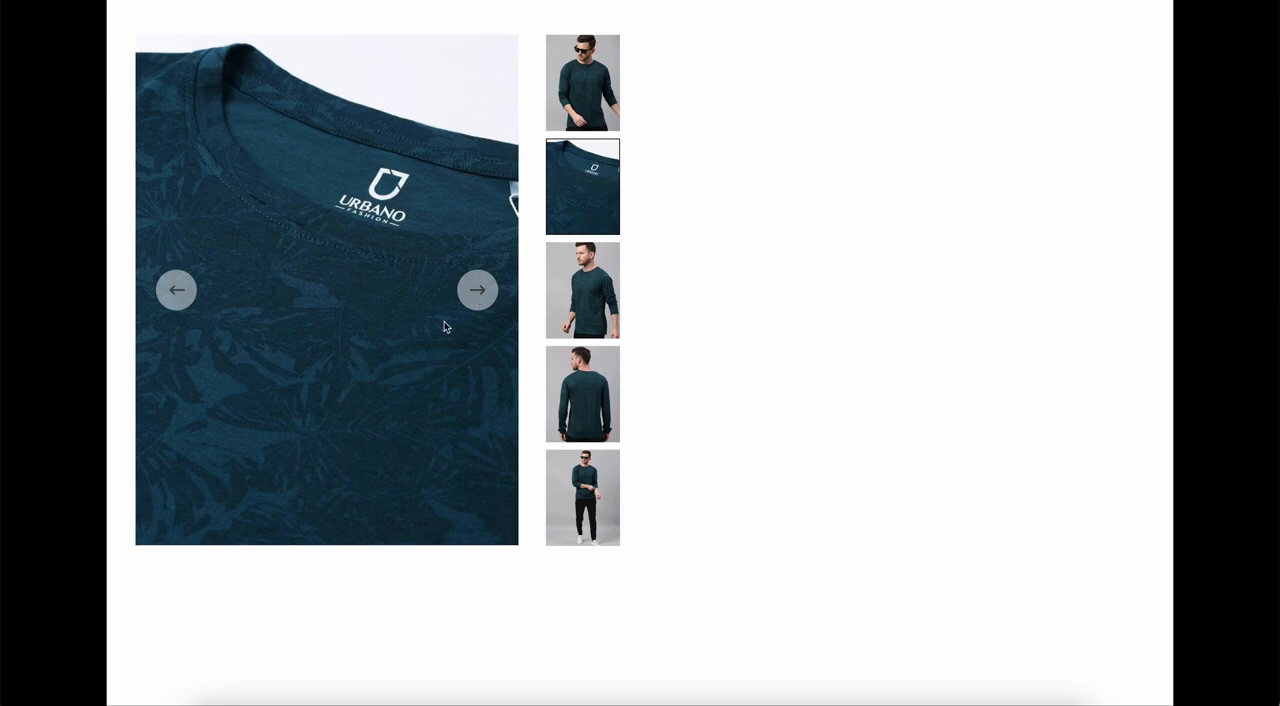
left_click(180, 291)
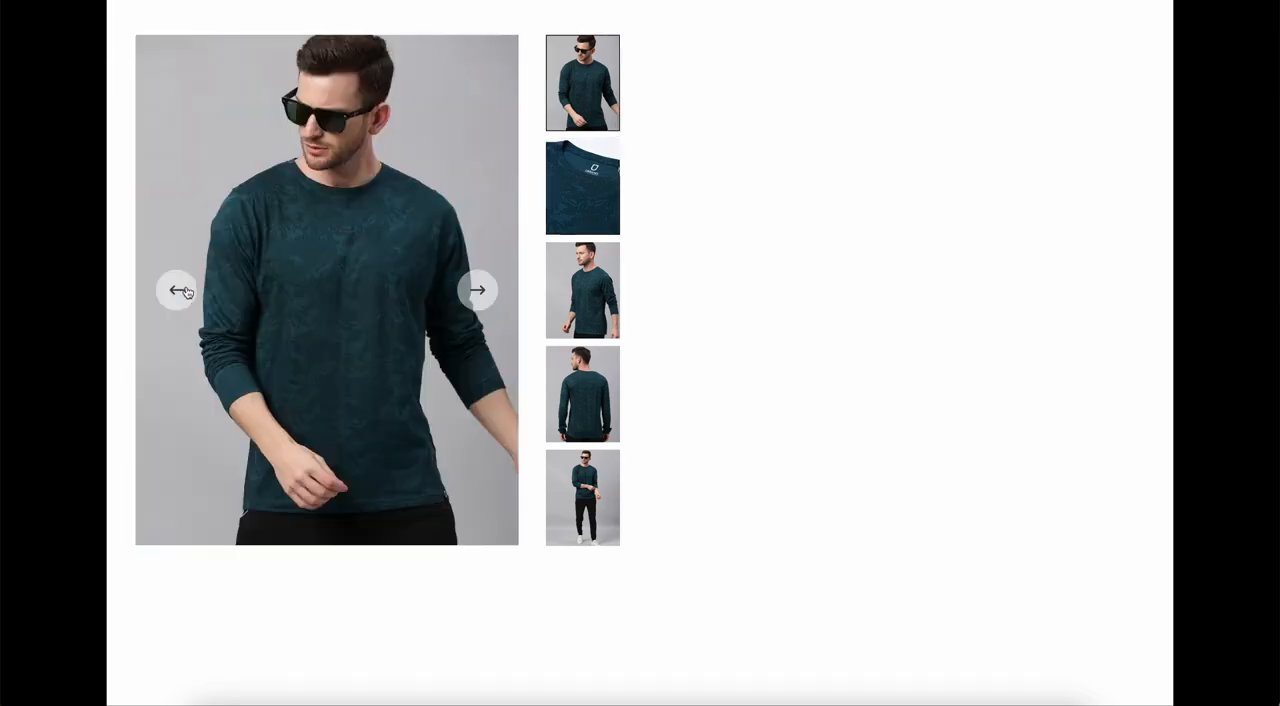
left_click(474, 308)
left_click(601, 88)
left_click(477, 290)
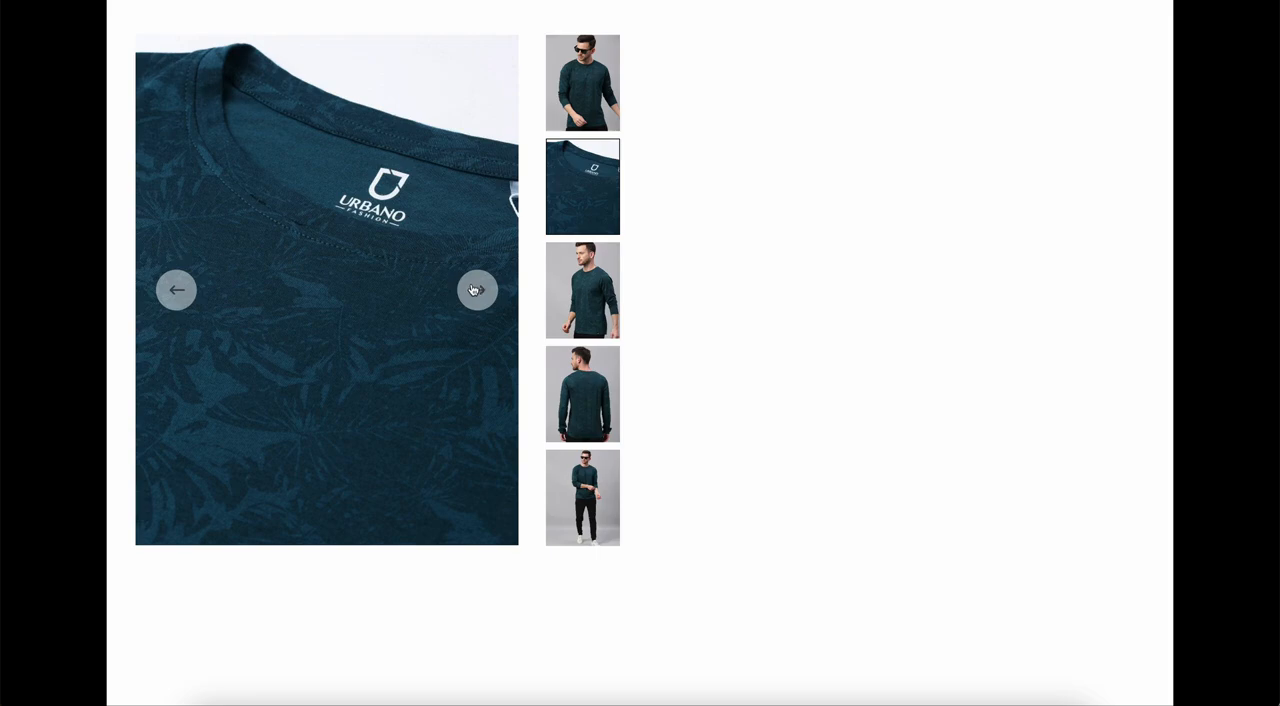
left_click(167, 294)
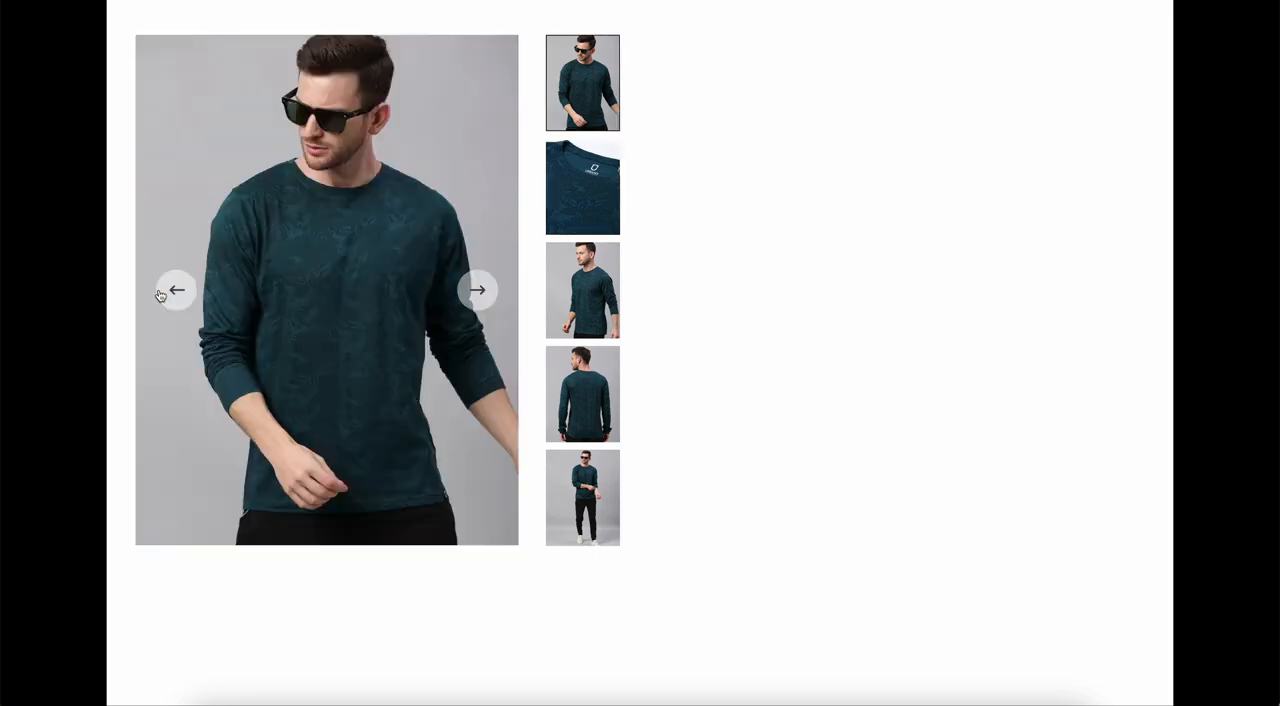
left_click(594, 187)
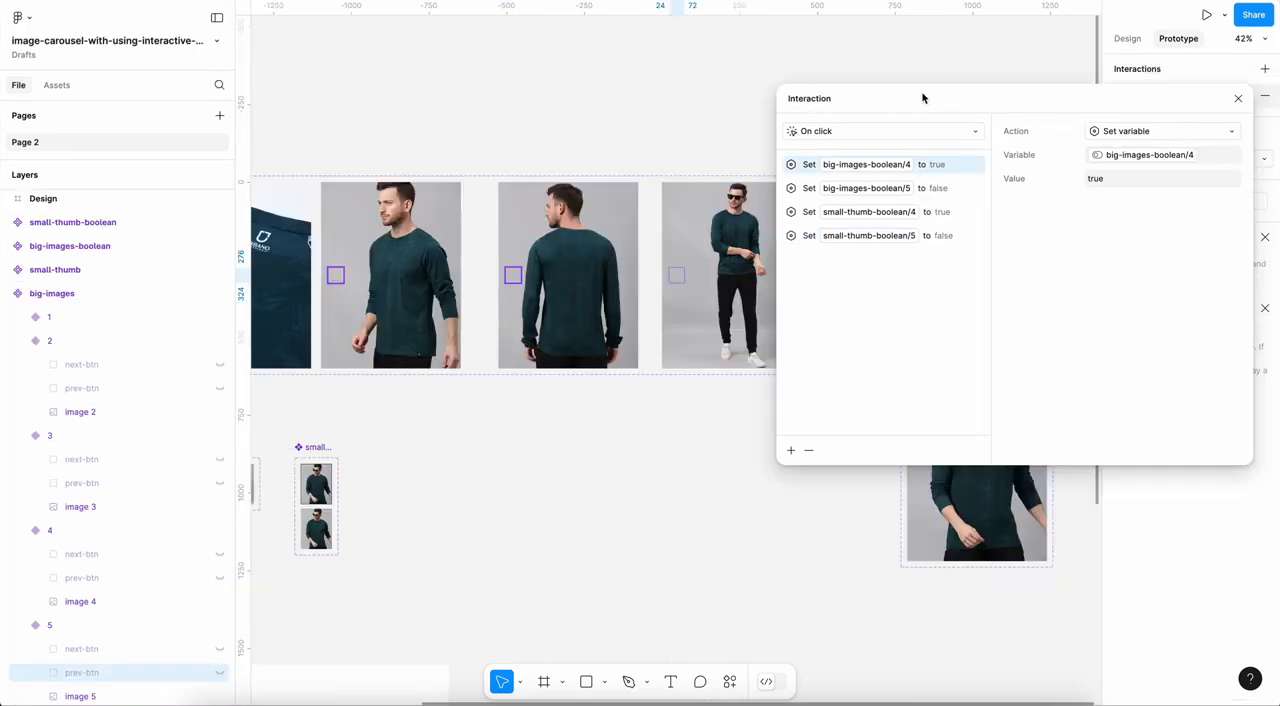
Step: Review each Set variable action in the On click interaction of next-btn in big-images variant 2
left_click_drag(922, 97, 888, 229)
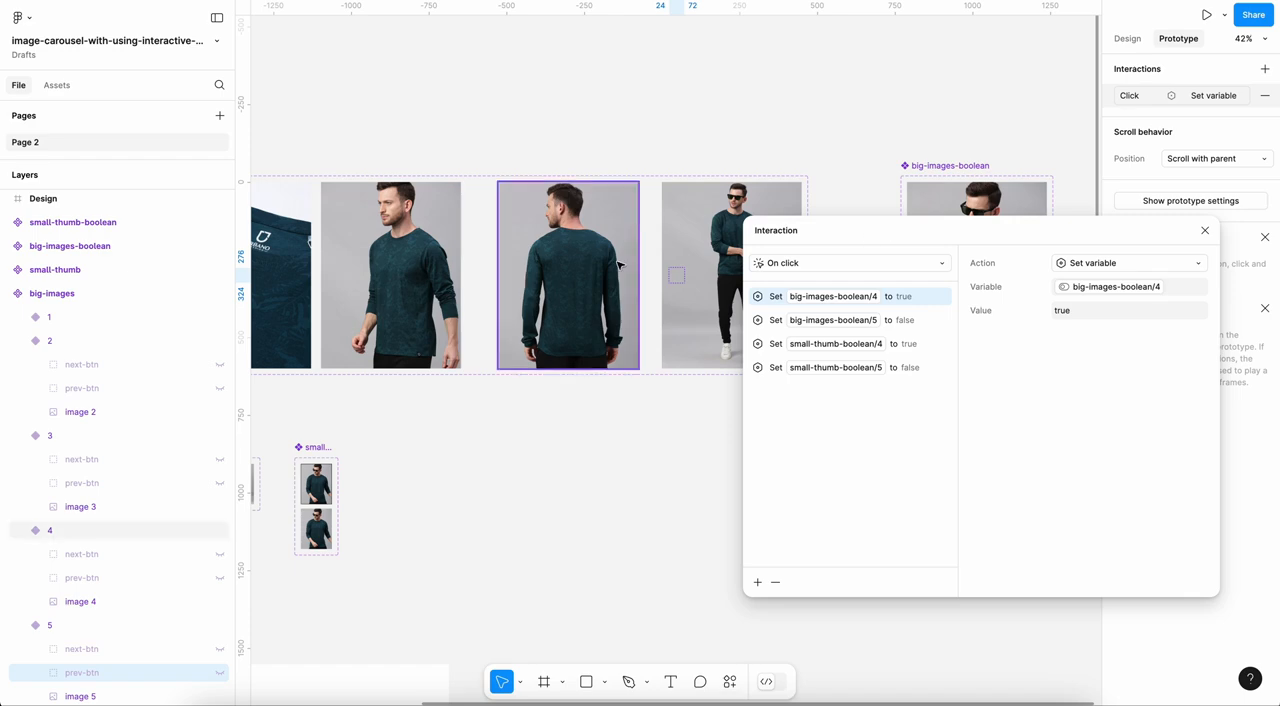
scroll(618, 263, "right", 5)
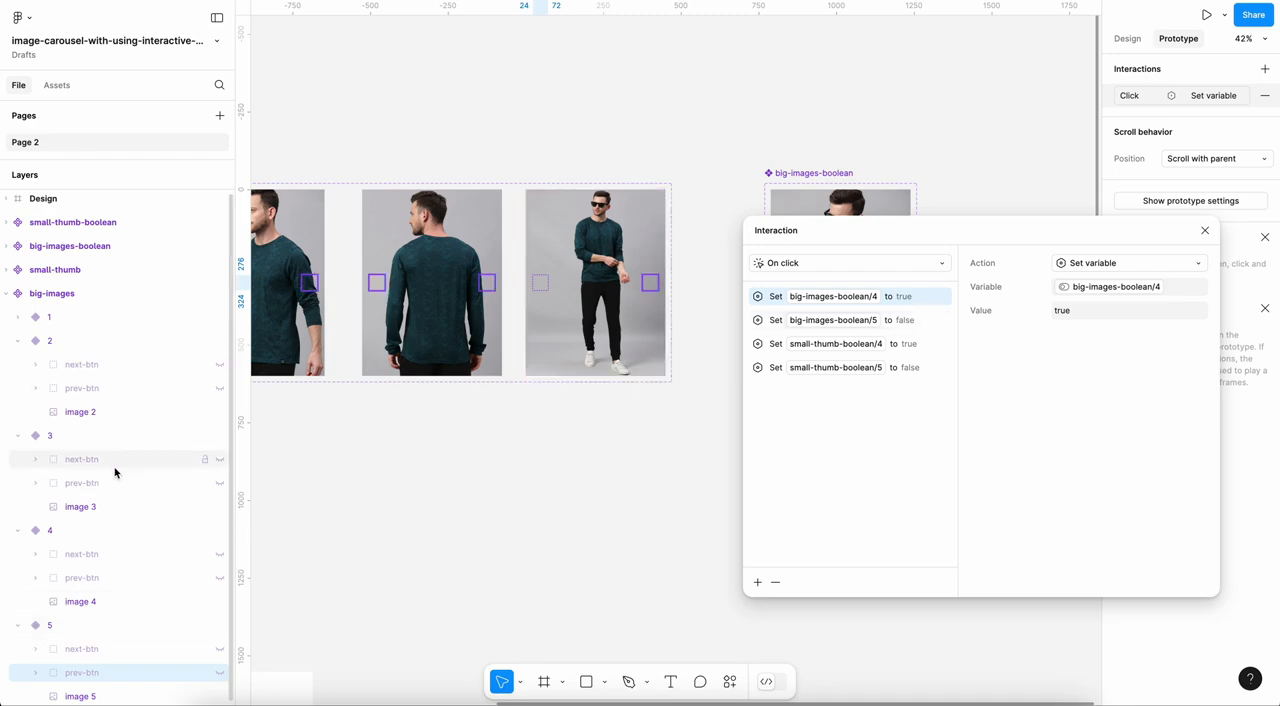
left_click(110, 366)
scroll(507, 384, "up", 2)
scroll(507, 384, "left", 2)
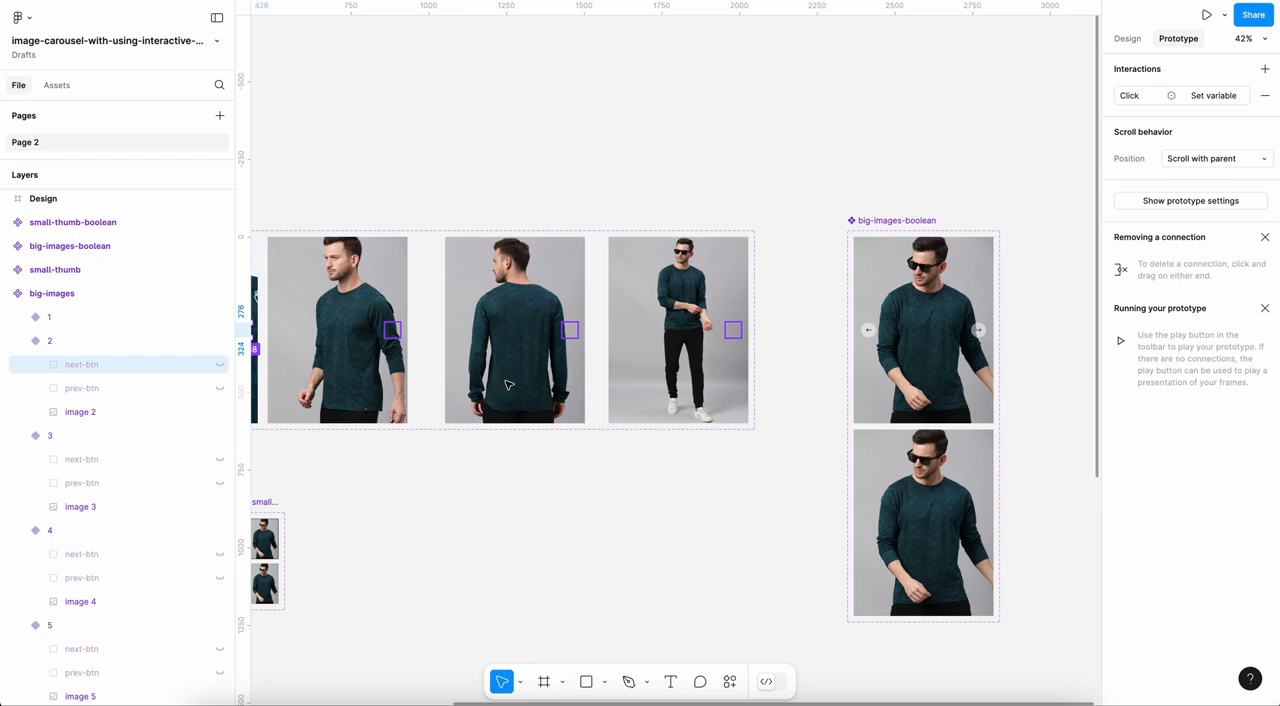
scroll(507, 384, "left", 6)
scroll(507, 384, "up", 1)
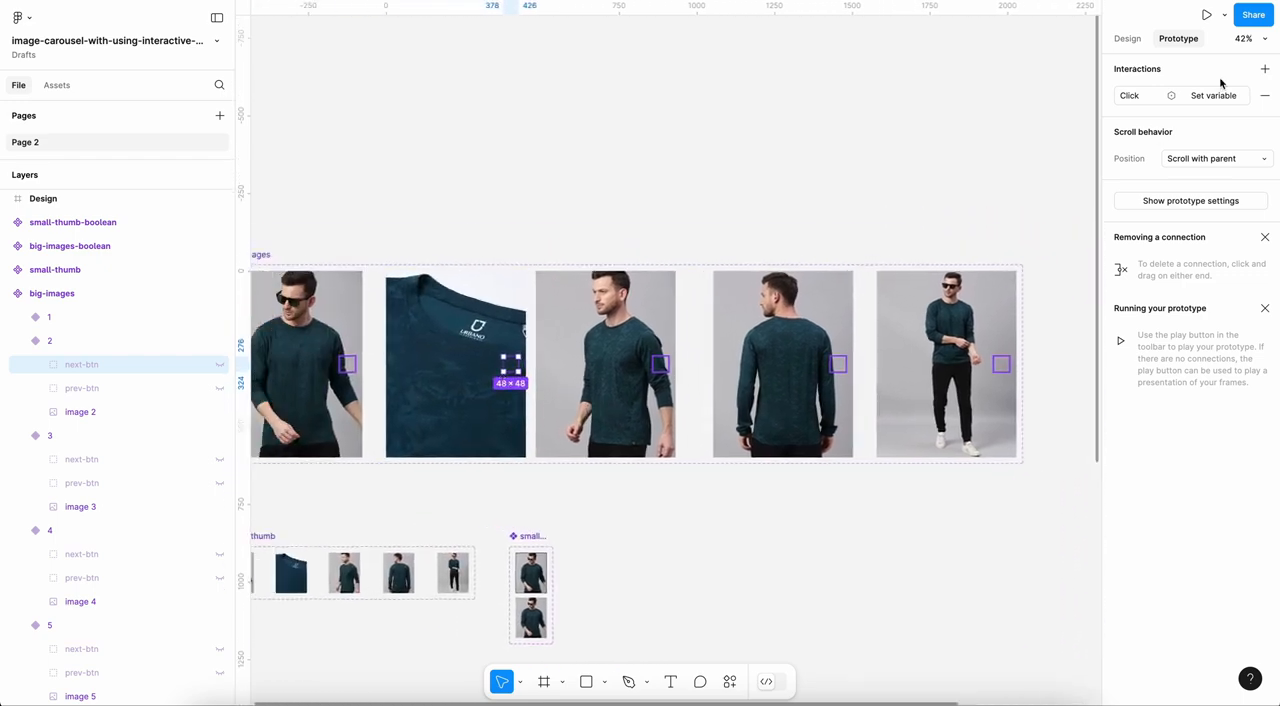
left_click(1211, 94)
left_click_drag(900, 103, 1008, 103)
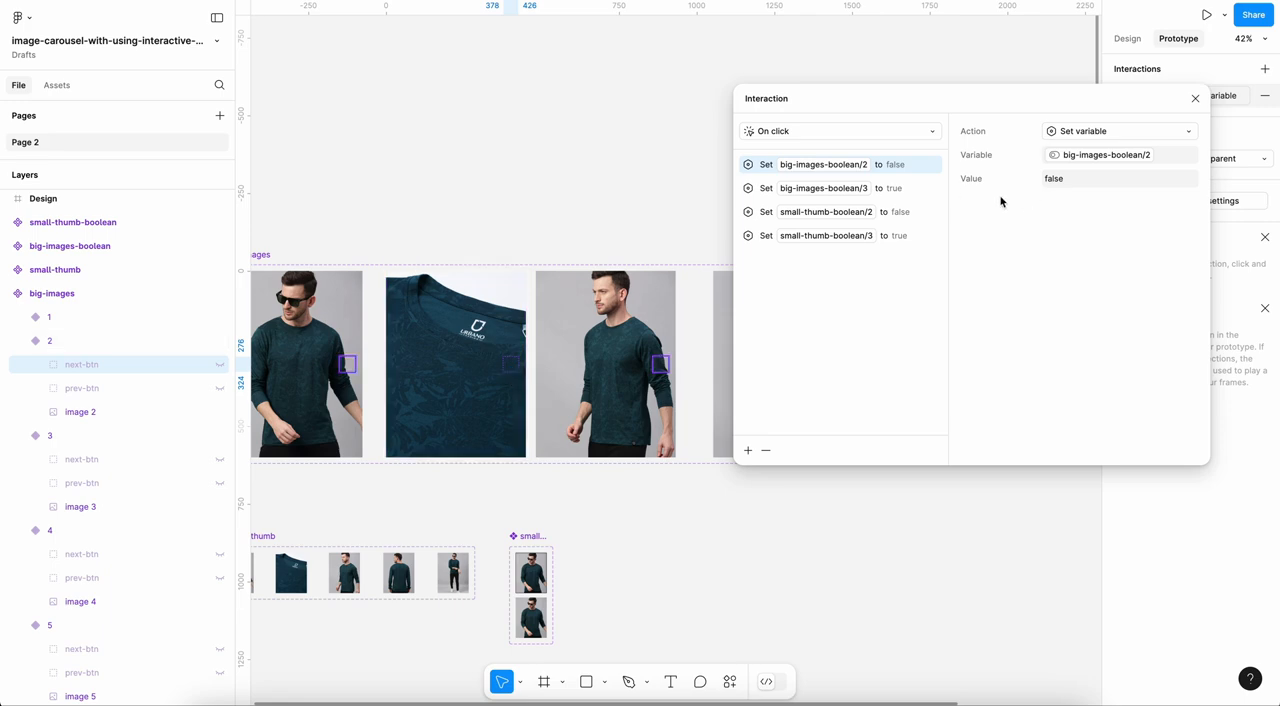
left_click(899, 191)
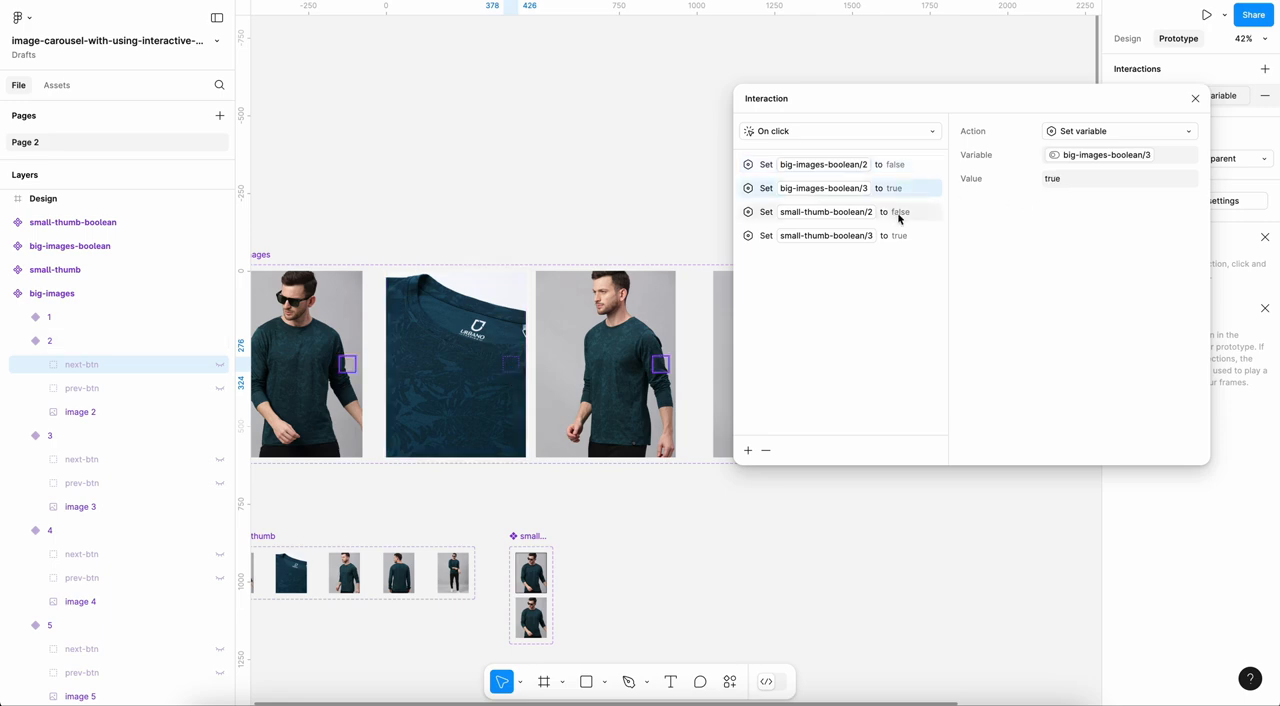
left_click(899, 215)
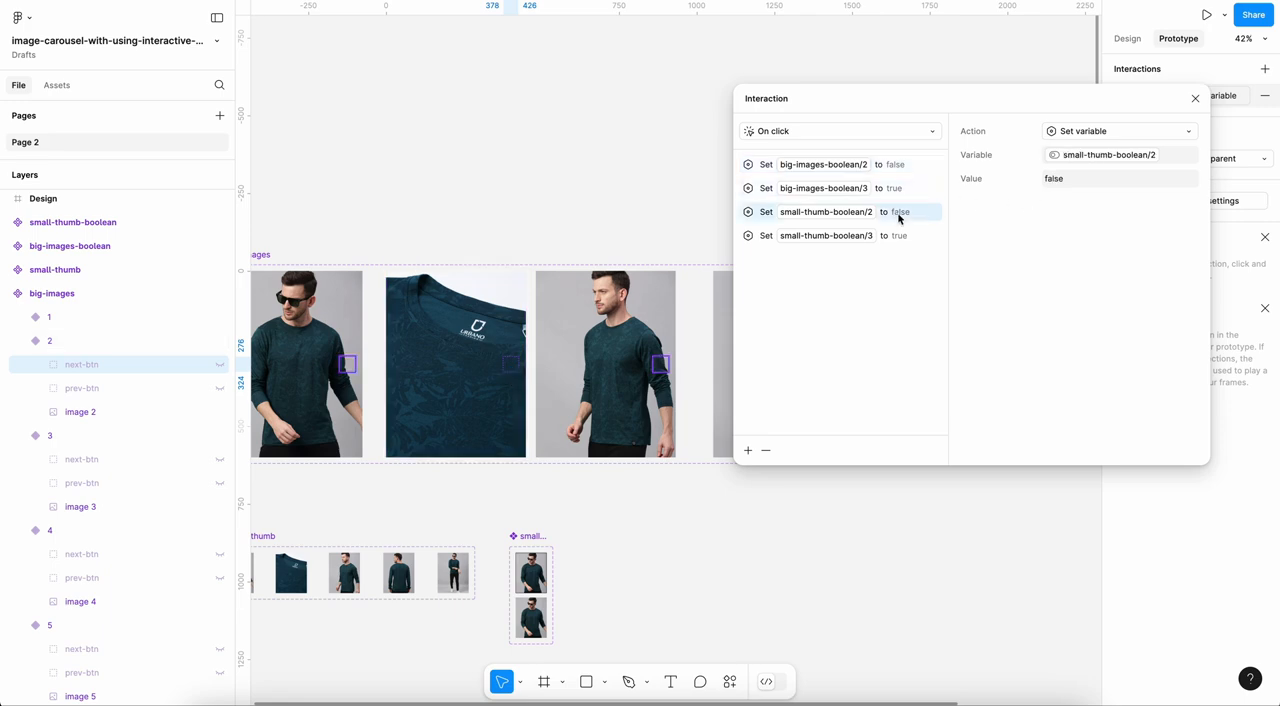
left_click(900, 237)
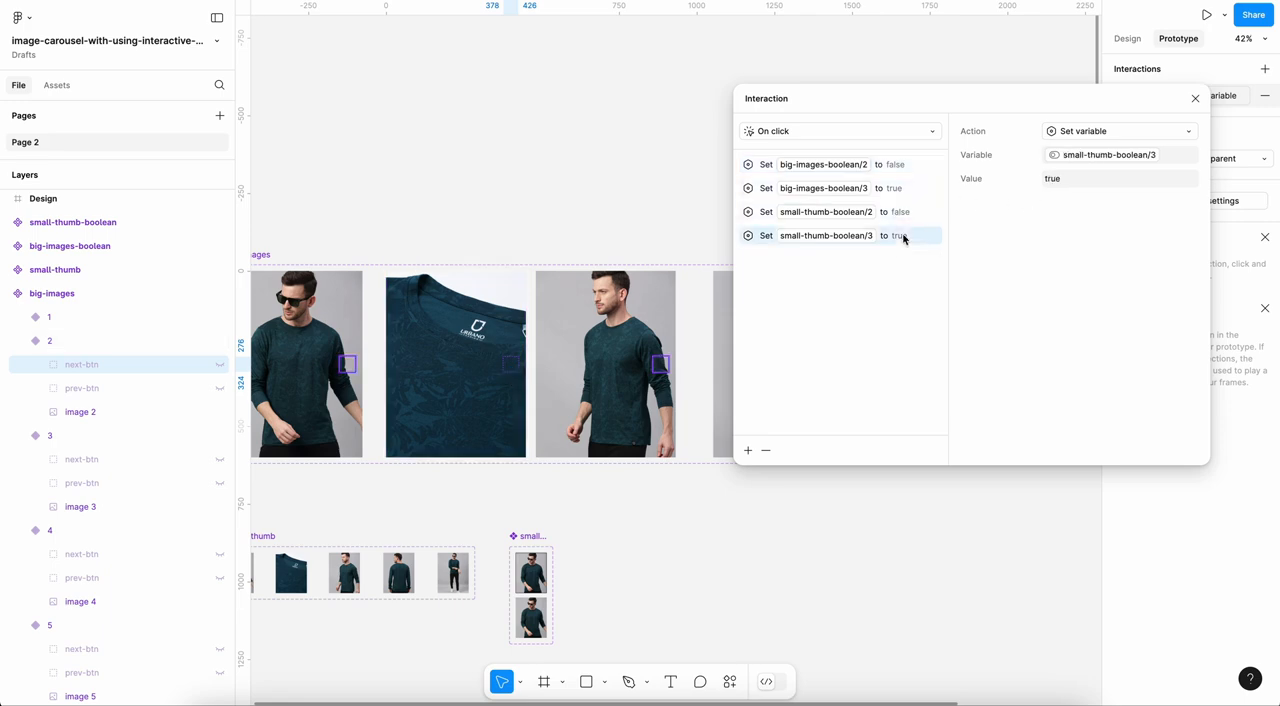
left_click(1195, 98)
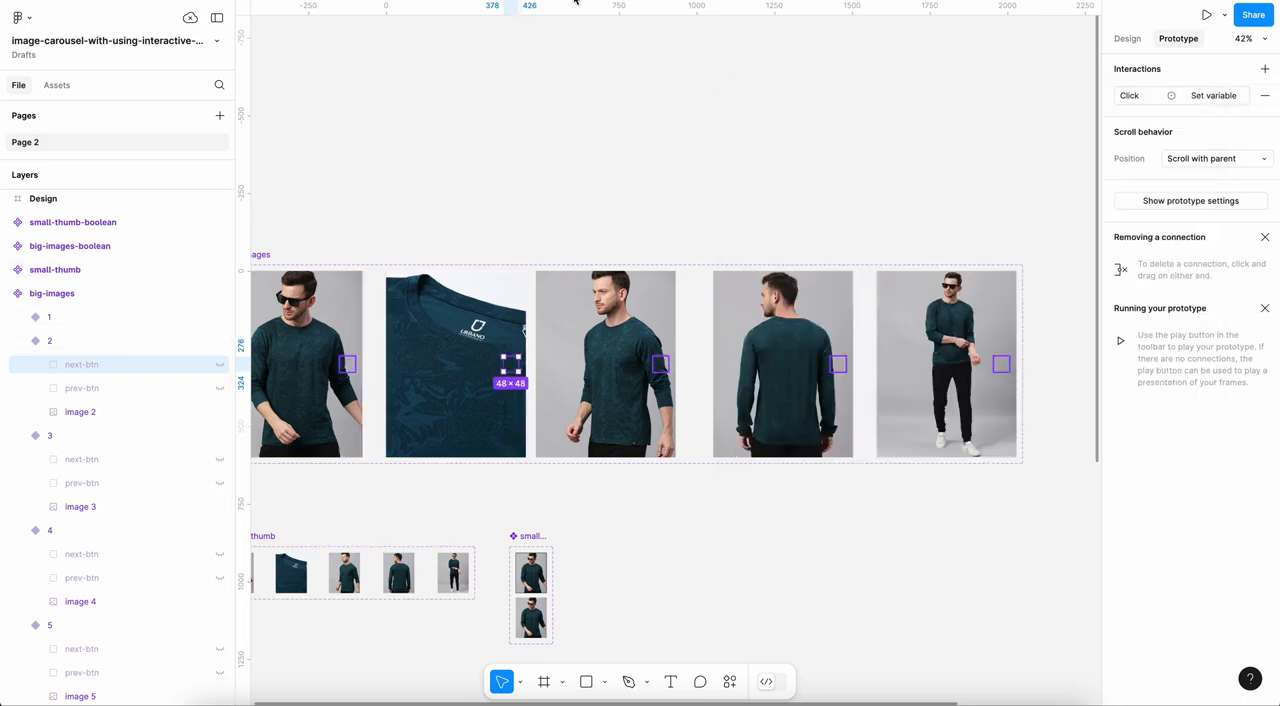
Step: Test the carousel arrows in the prototype preview, advancing from the first image to the fifth and back again
left_click(843, 1)
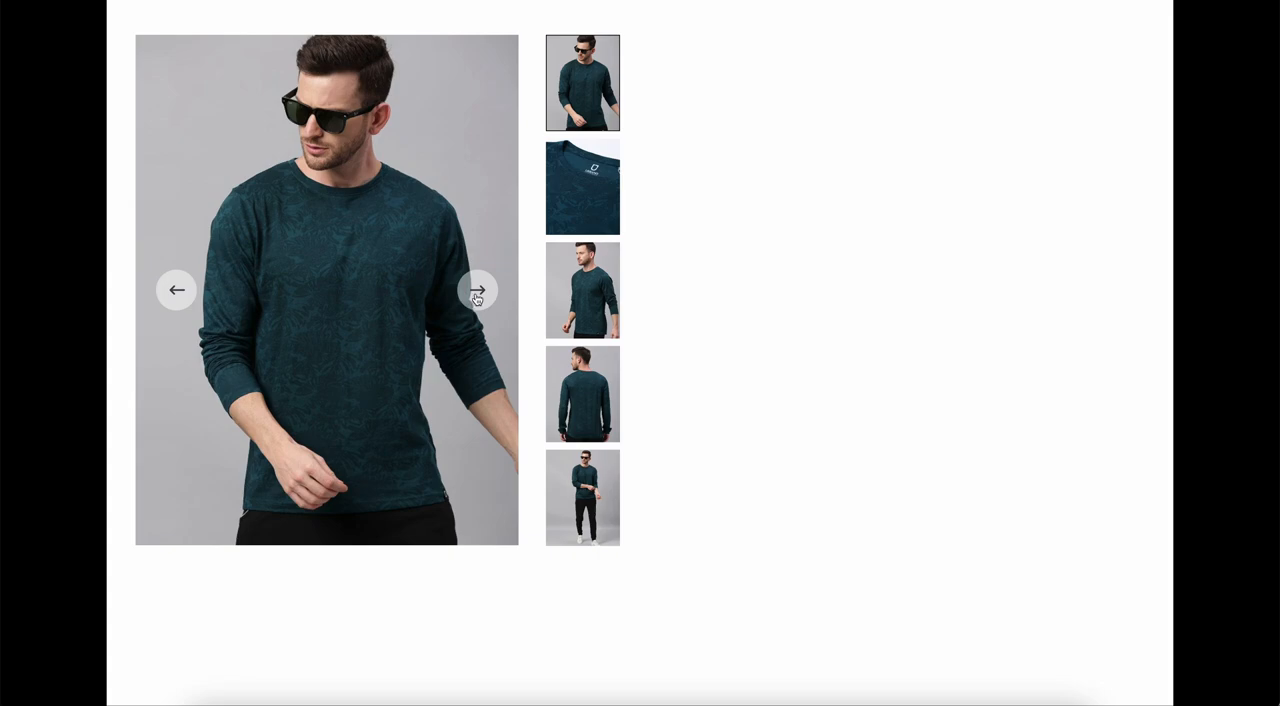
left_click(477, 297)
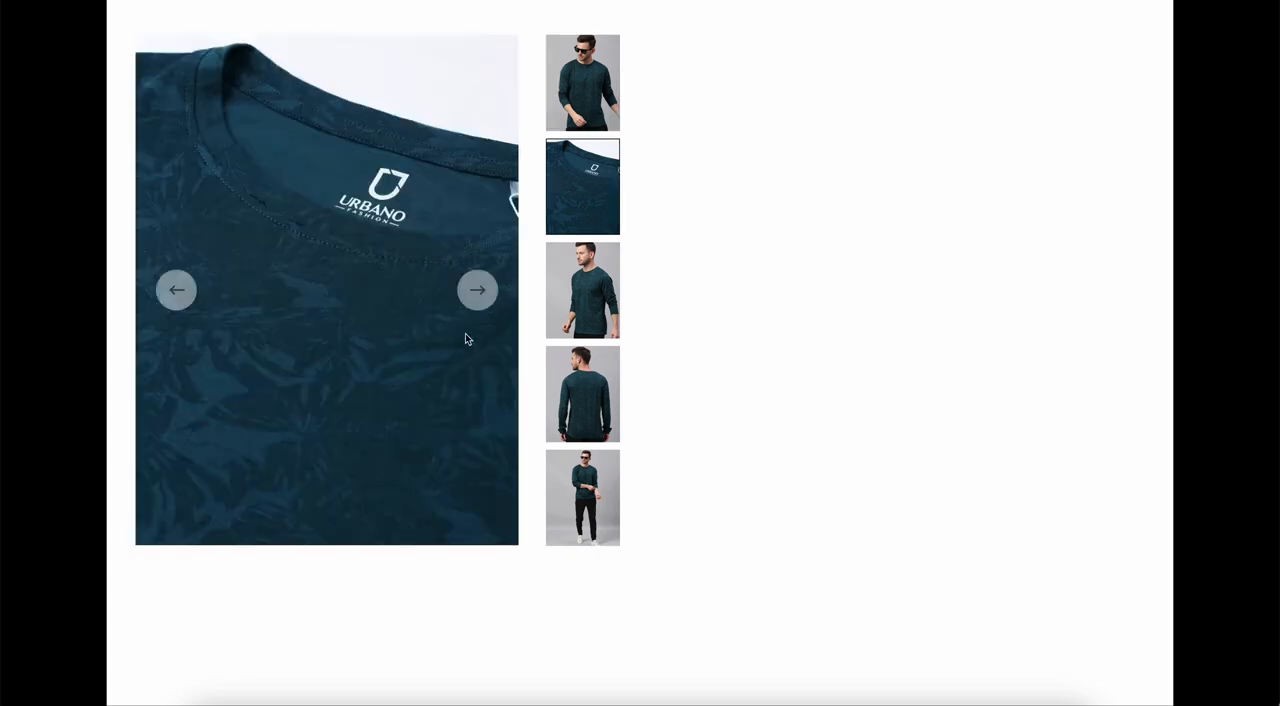
left_click(476, 306)
left_click(478, 291)
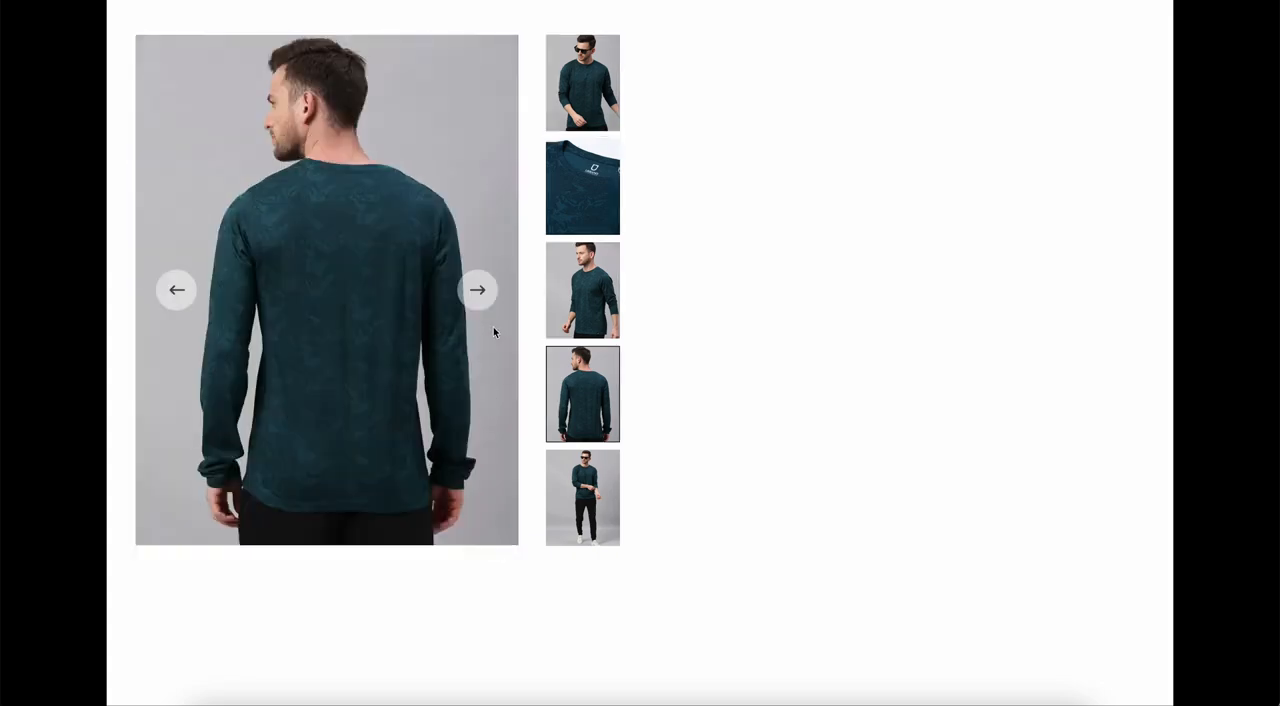
left_click(491, 297)
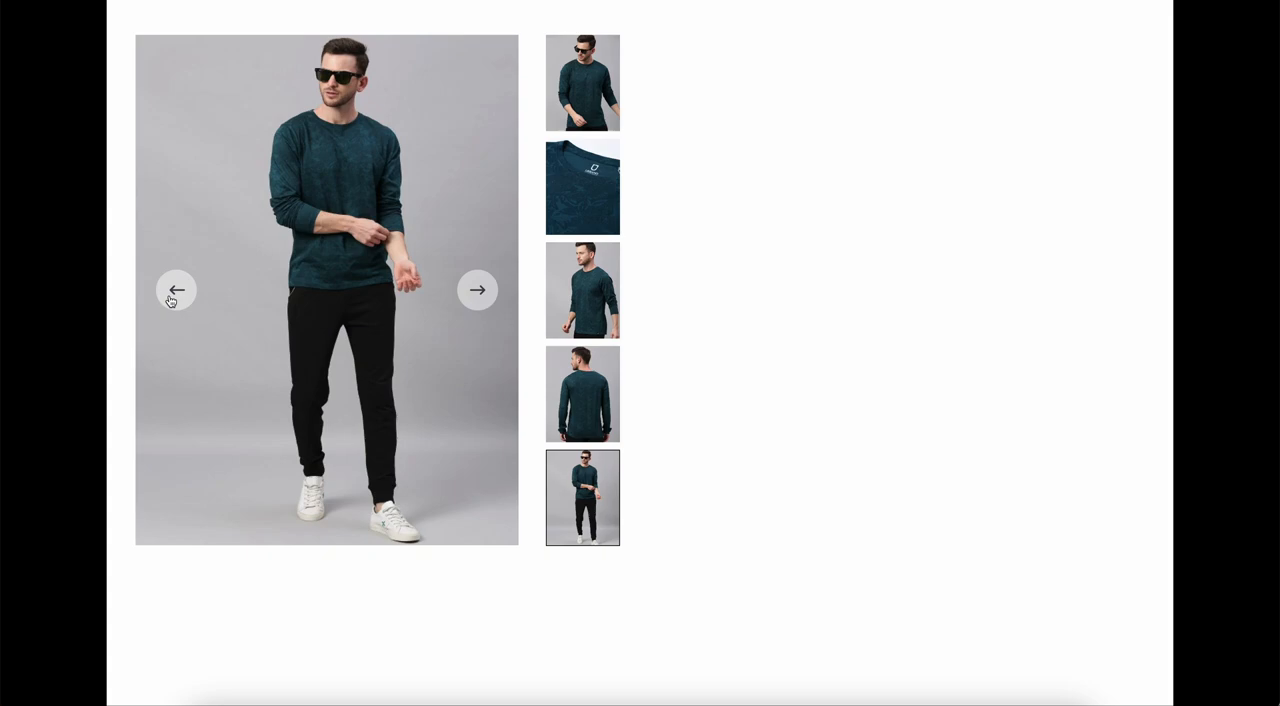
left_click(171, 300)
left_click(174, 296)
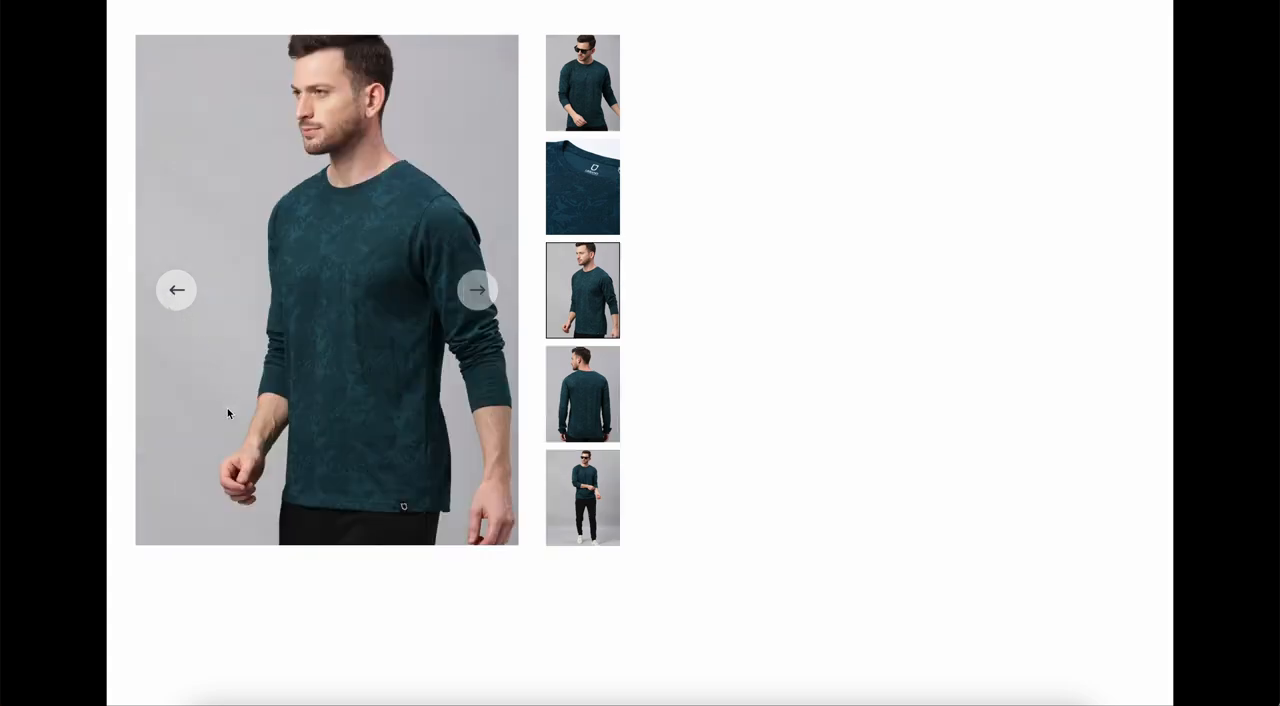
left_click(171, 290)
left_click(173, 300)
Step: Test the thumbnails in the preview, selecting them from the second down to the fifth and back up to the first
left_click(582, 190)
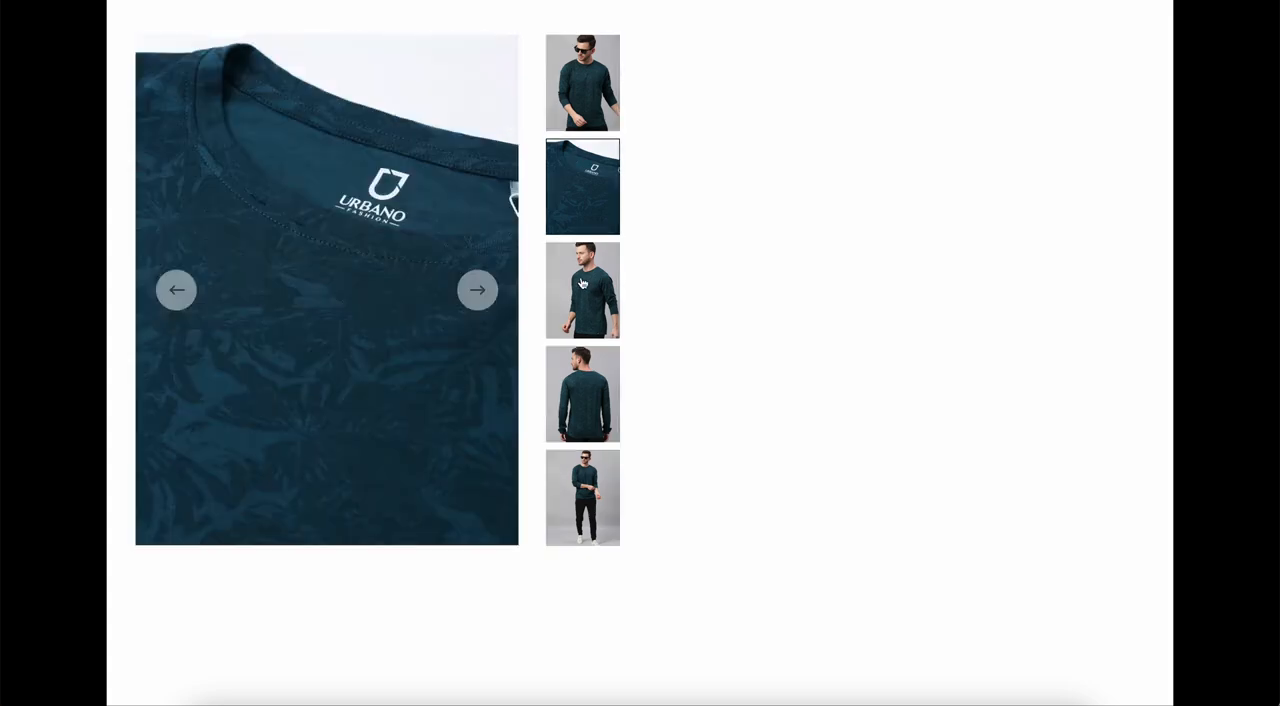
left_click(583, 271)
left_click(577, 405)
left_click(576, 470)
left_click(577, 404)
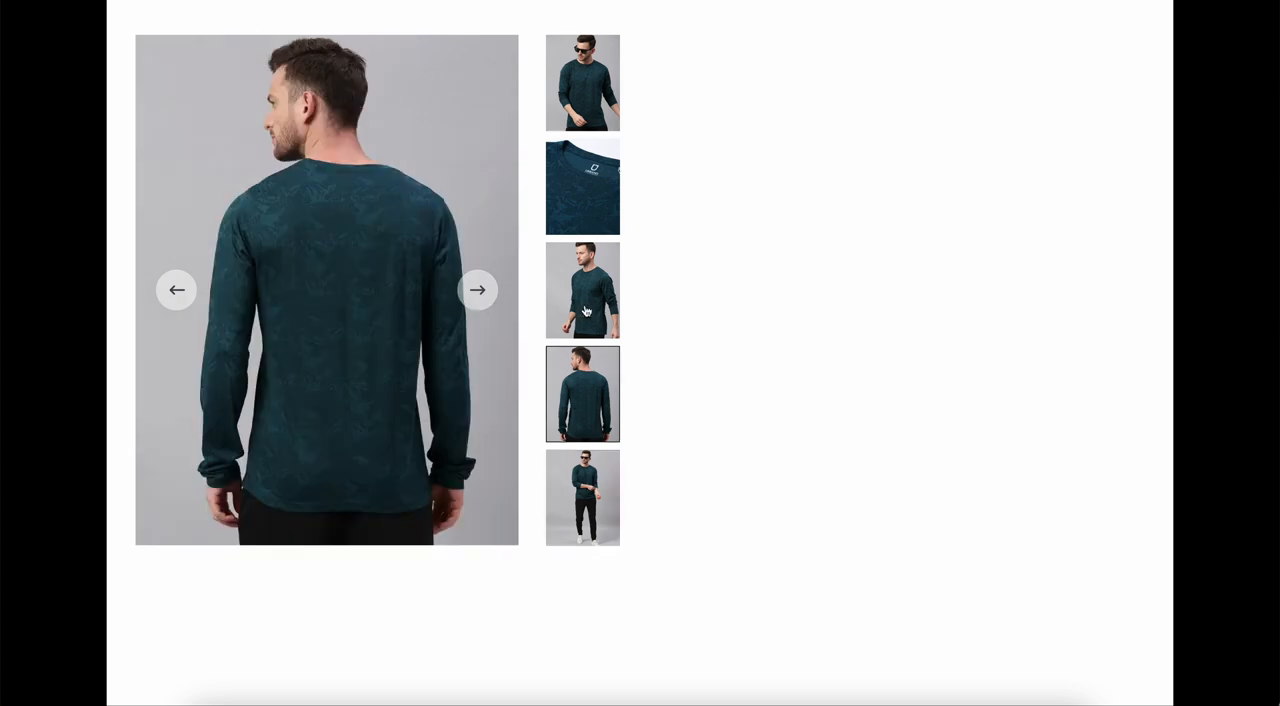
left_click(586, 311)
left_click(586, 222)
left_click(583, 98)
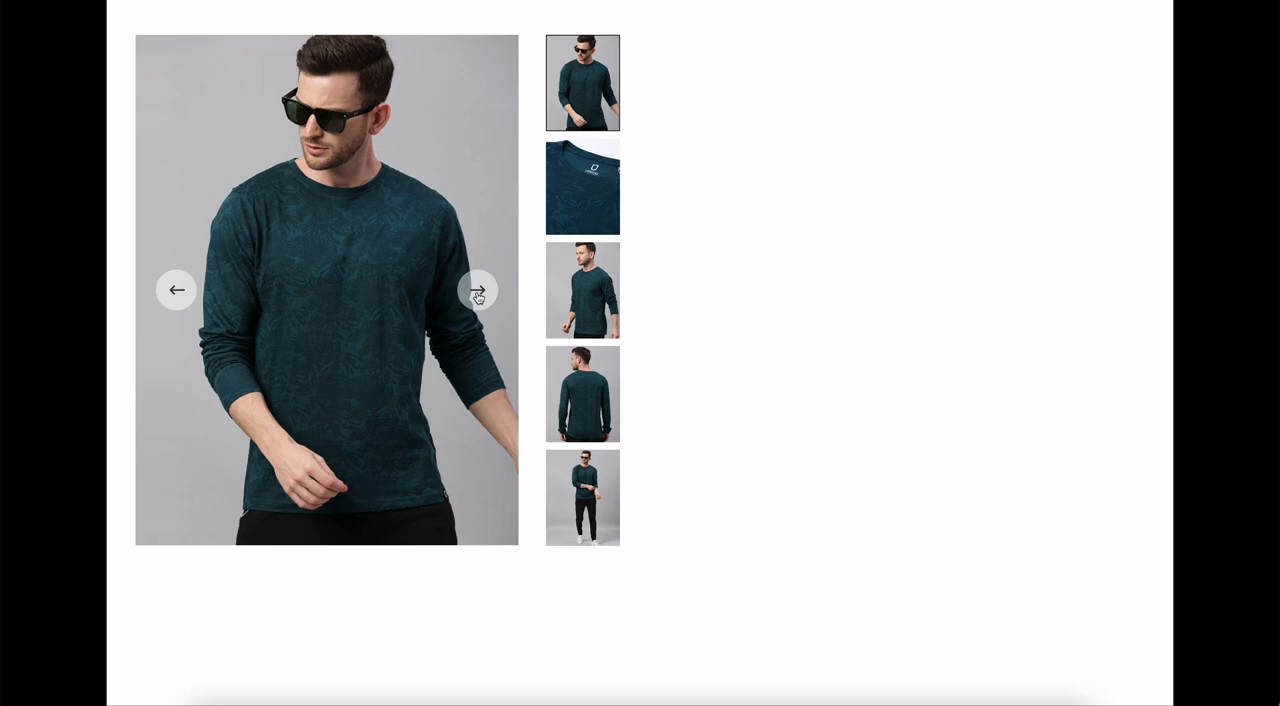
Step: Advance the previewed carousel from the first image to the fourth with the next arrow, then go back with the previous arrow
left_click(478, 292)
left_click(478, 292)
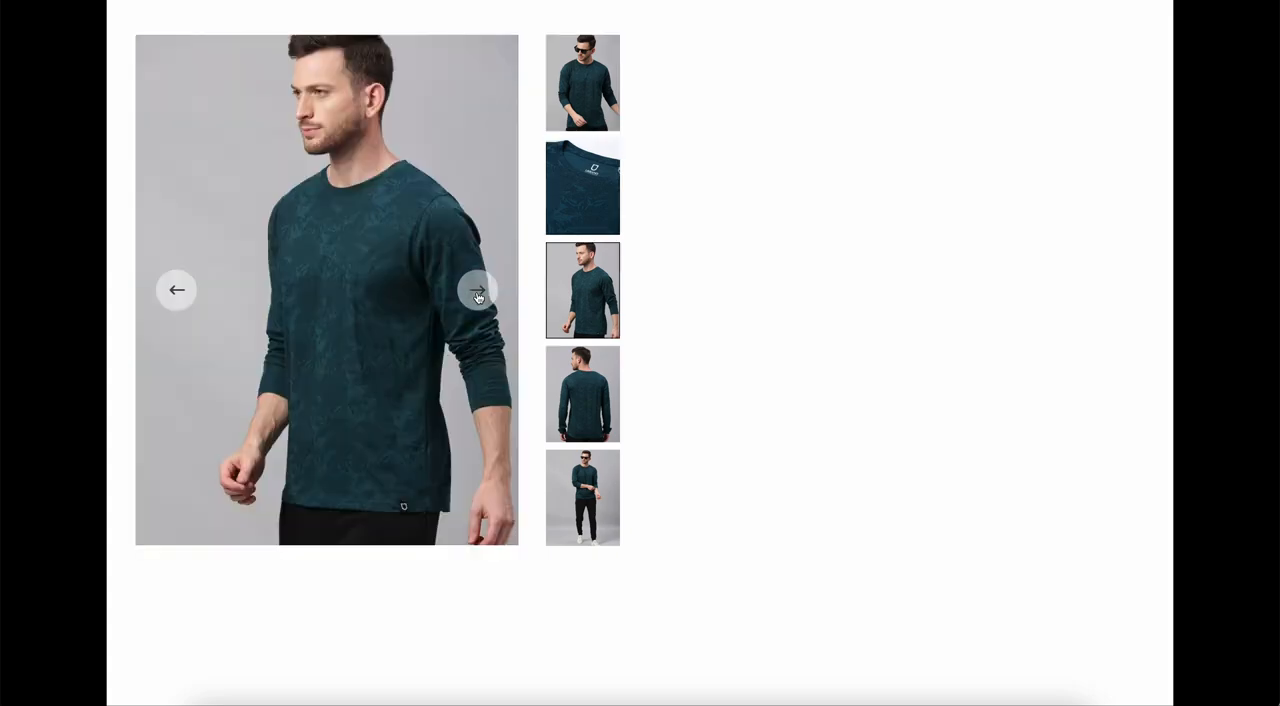
left_click(478, 292)
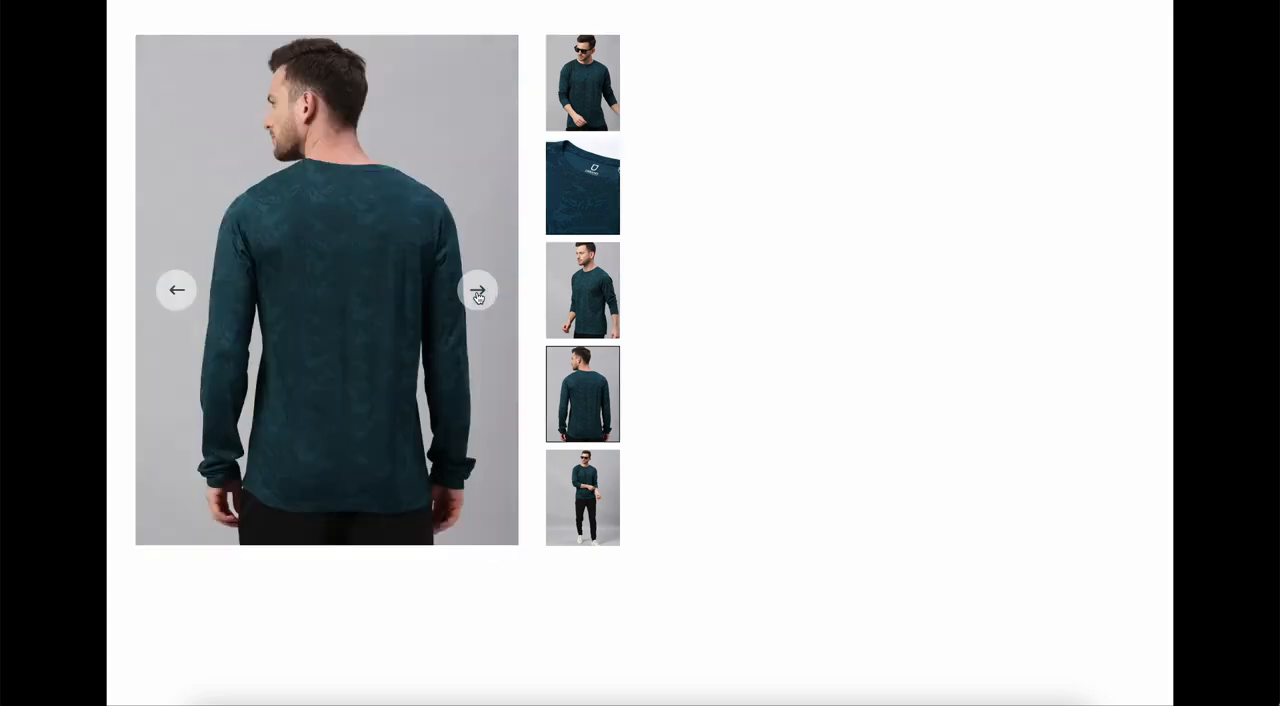
left_click(177, 290)
left_click(177, 290)
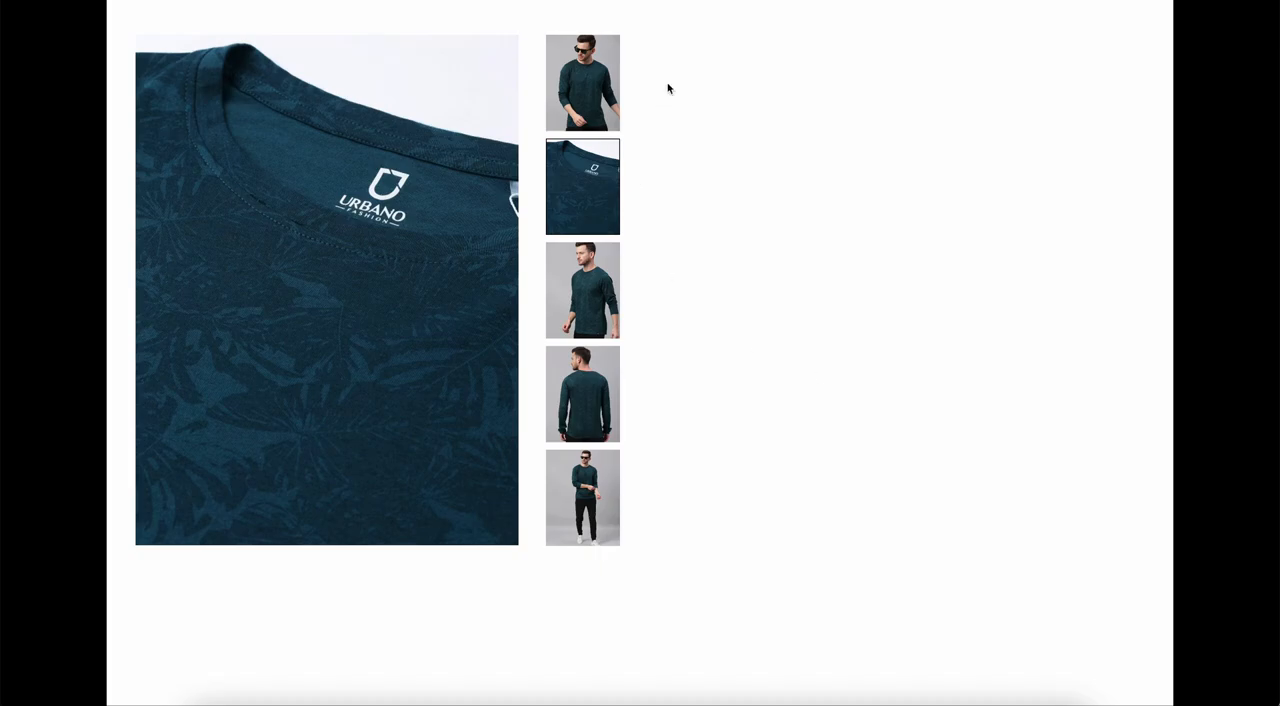
Step: Leave the prototype preview and add a text layer reading 1 below the large image in the Design frame
left_click(716, 1)
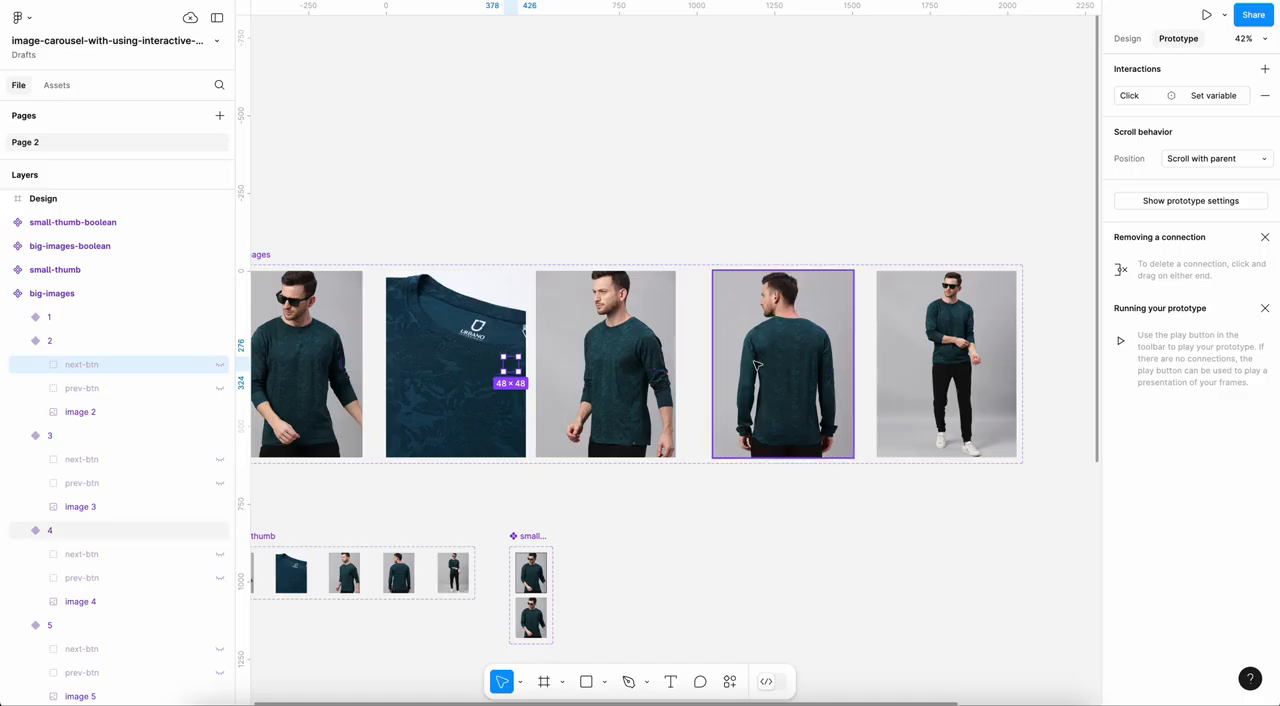
scroll(757, 366, "down", 2)
scroll(755, 364, "down", 5)
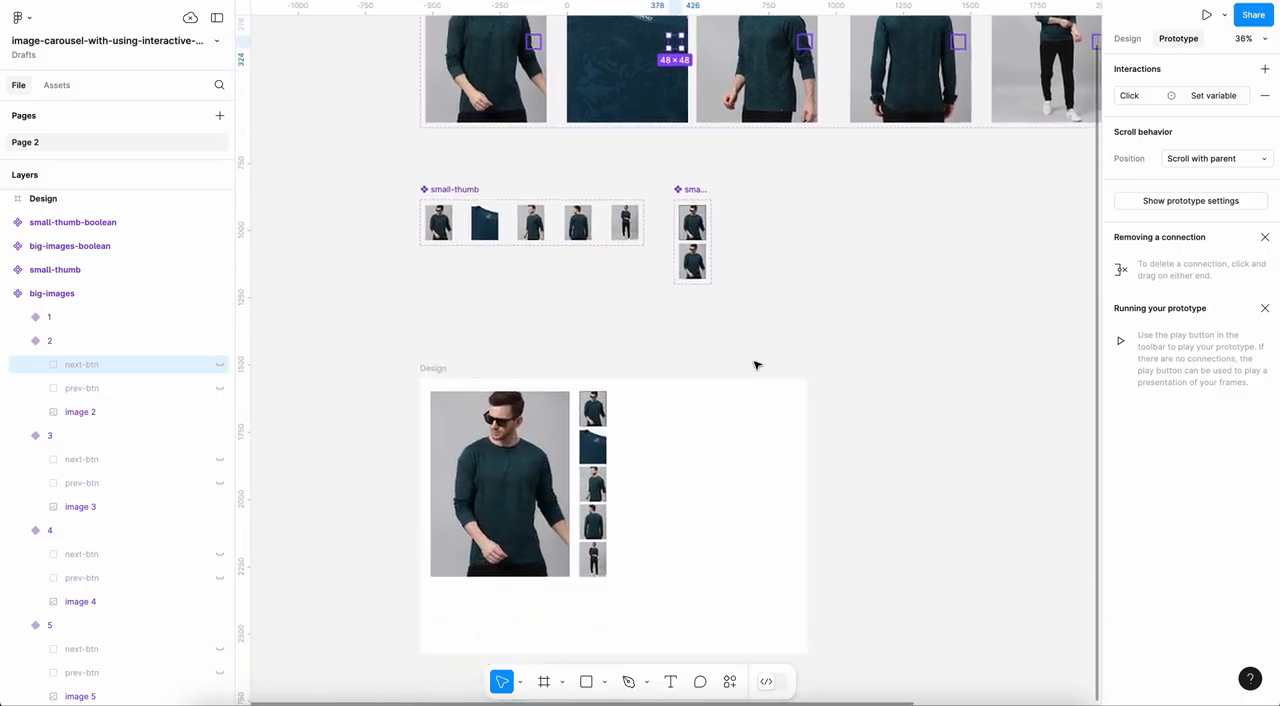
scroll(755, 365, "down", 2)
left_click(1128, 38)
scroll(735, 291, "down", 2)
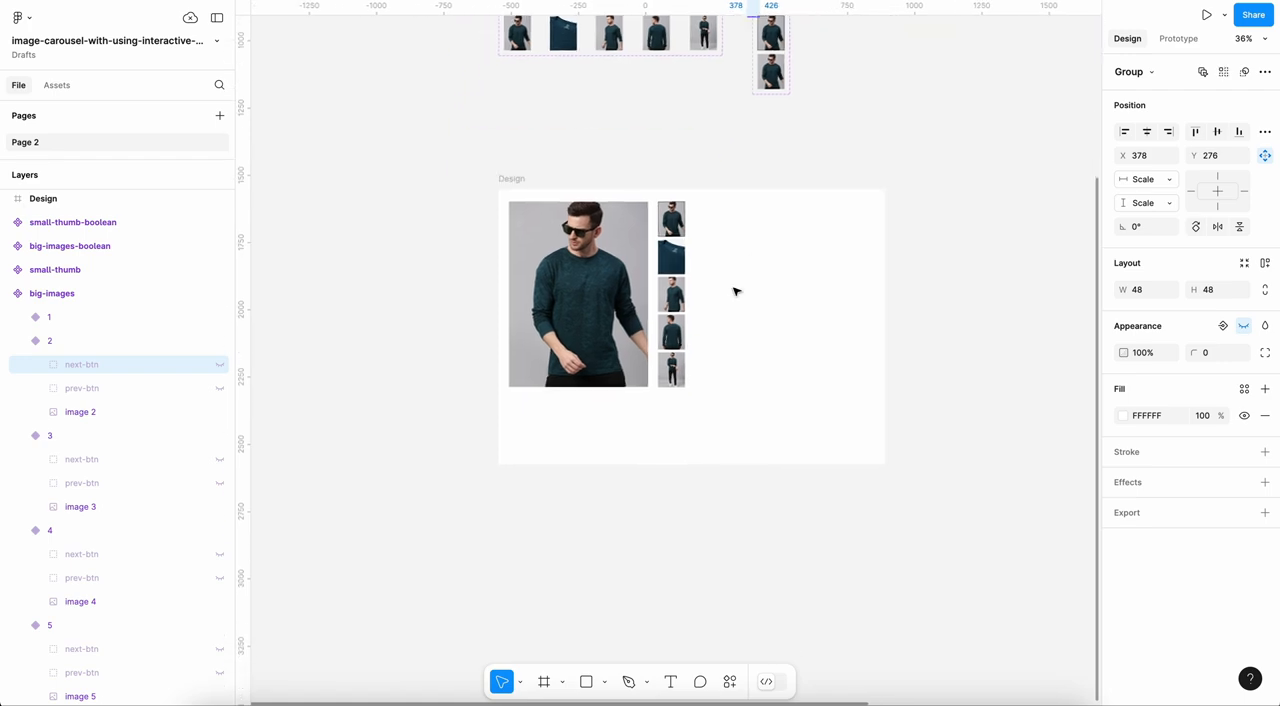
scroll(735, 291, "up", 5)
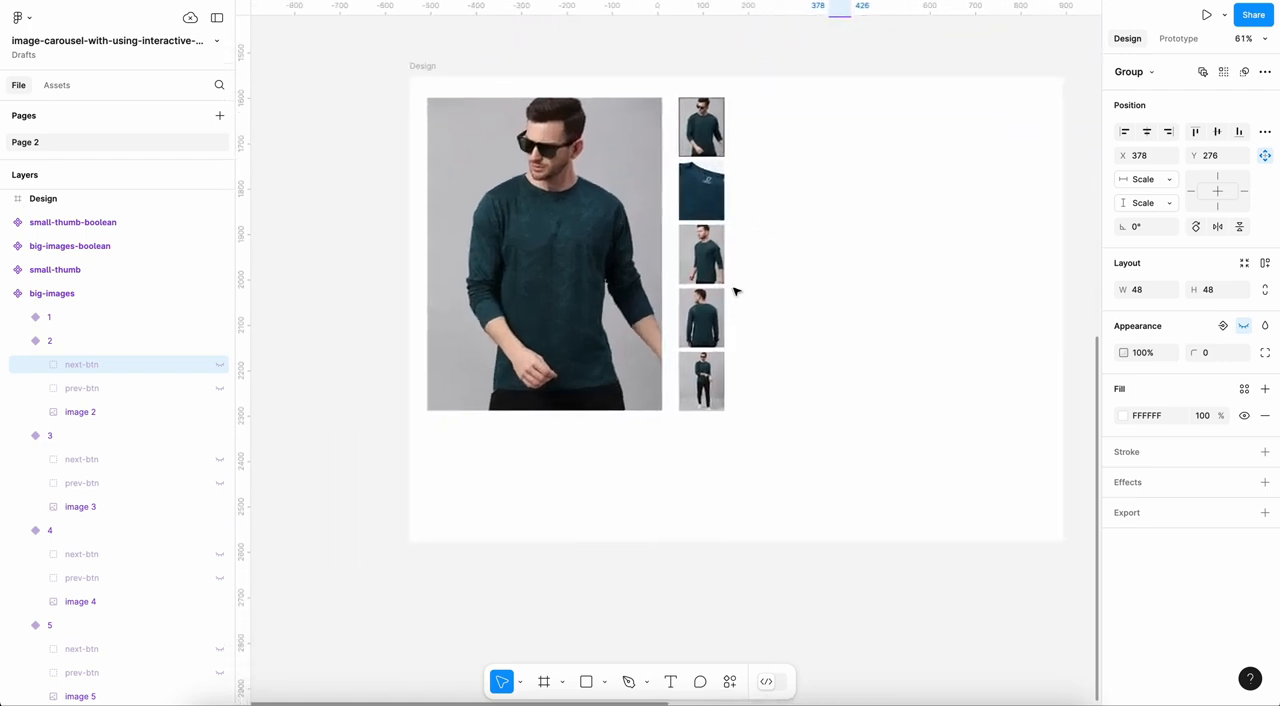
scroll(575, 463, "up", 3)
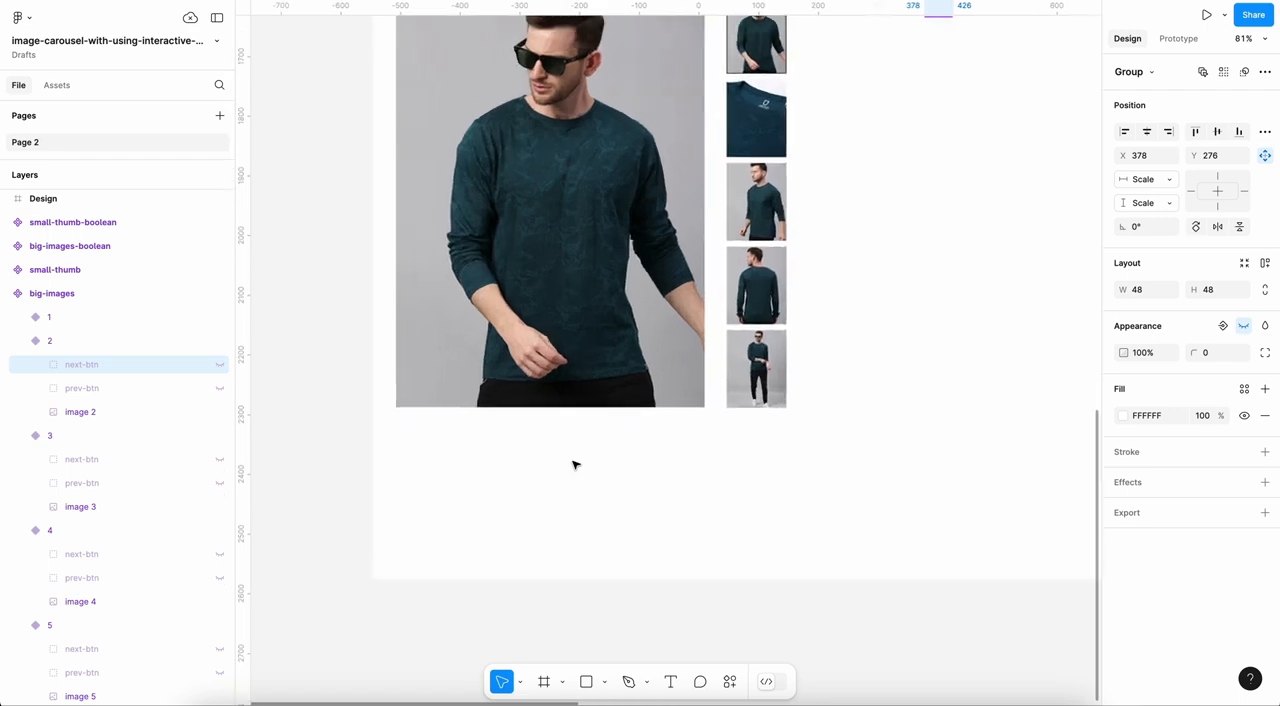
scroll(575, 463, "up", 3)
scroll(494, 371, "up", 2)
scroll(560, 340, "down", 3)
scroll(568, 323, "down", 2)
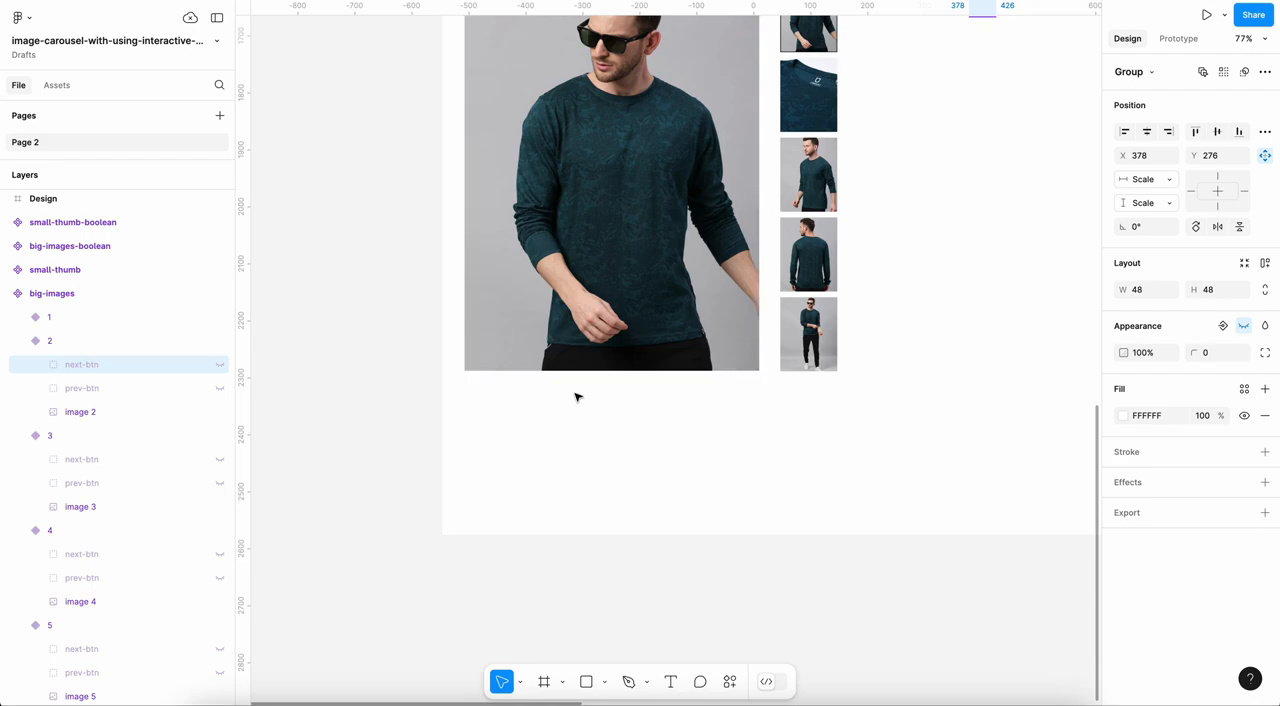
scroll(577, 394, "up", 3)
key("t")
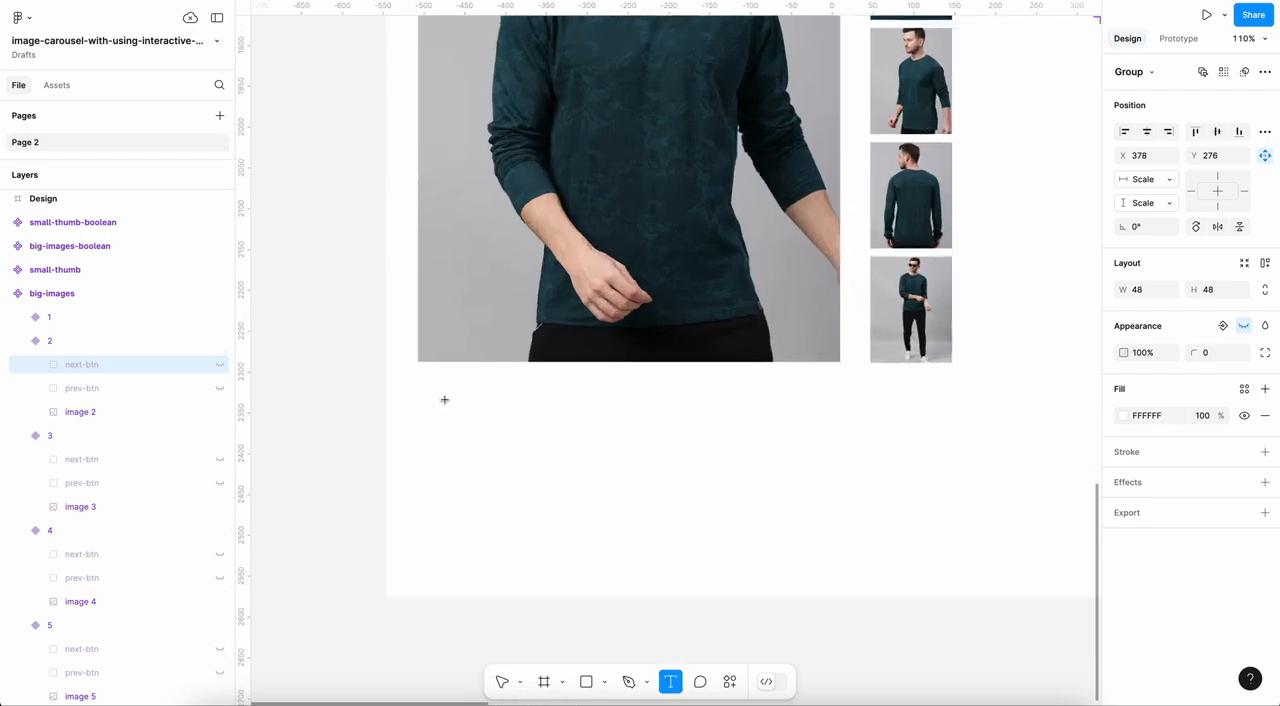
left_click(441, 394)
type("1")
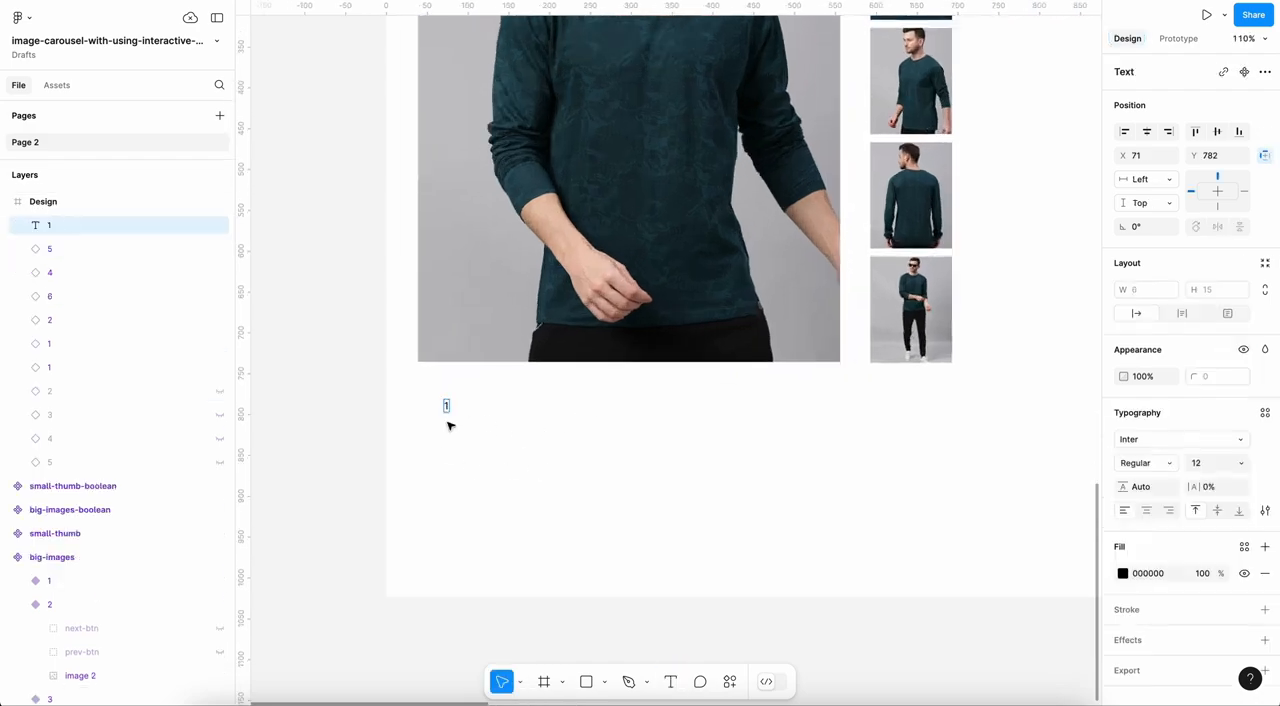
Step: Add a separate text layer reading /5 beside the 1 and move it right up against that number
scroll(446, 412, "up", 5)
left_click_drag(446, 384, 467, 383, "alt")
double_click(467, 383)
type("/5")
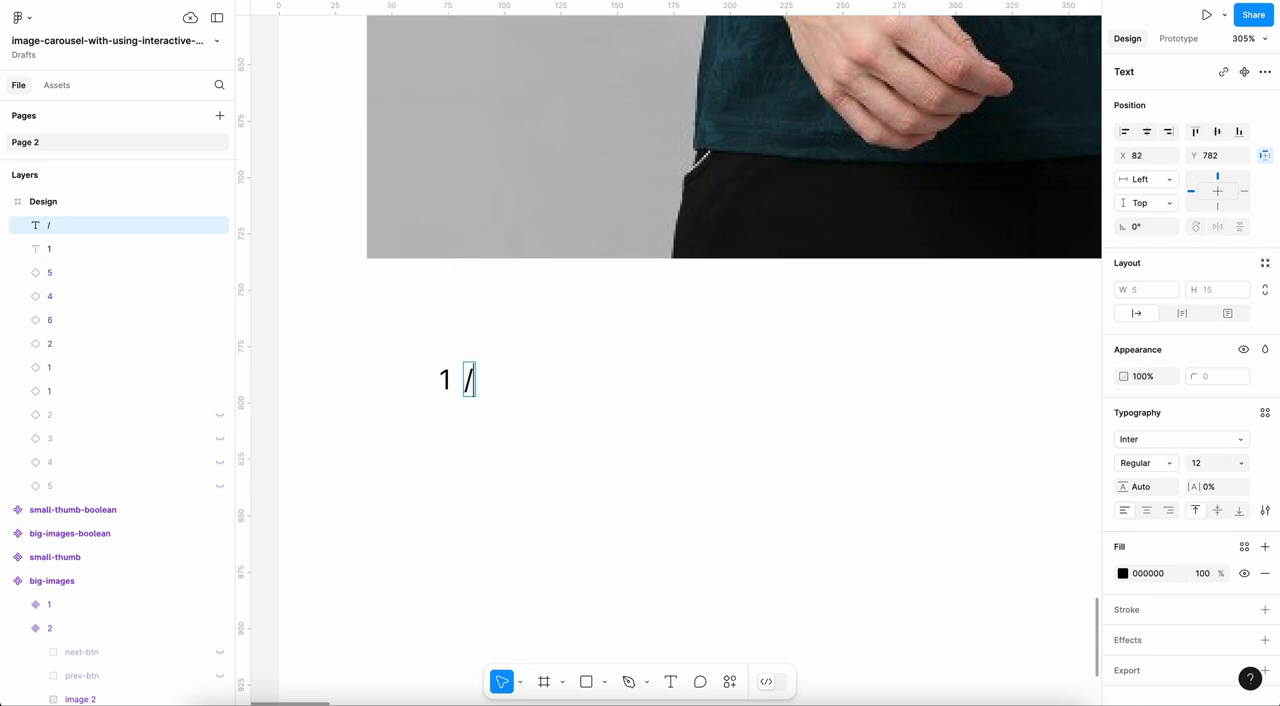
key("Escape")
left_click(453, 408)
scroll(453, 408, "up", 3)
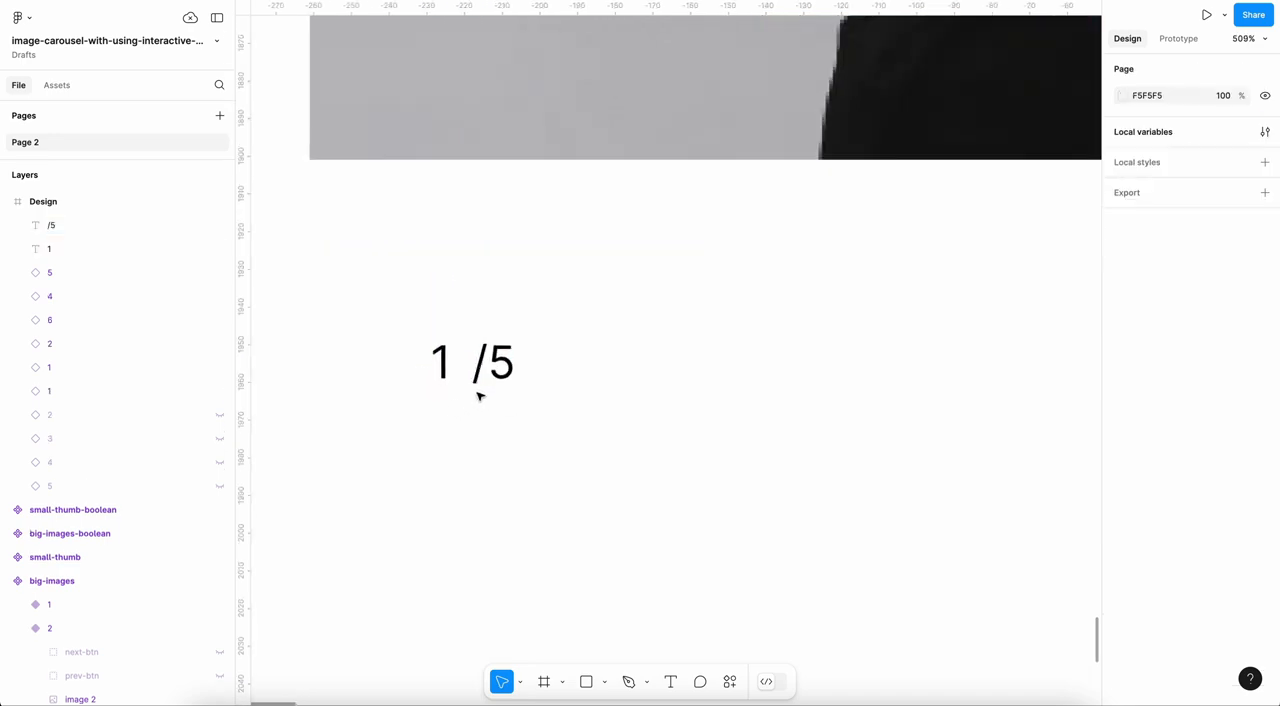
left_click(479, 381)
left_click_drag(479, 381, 461, 381)
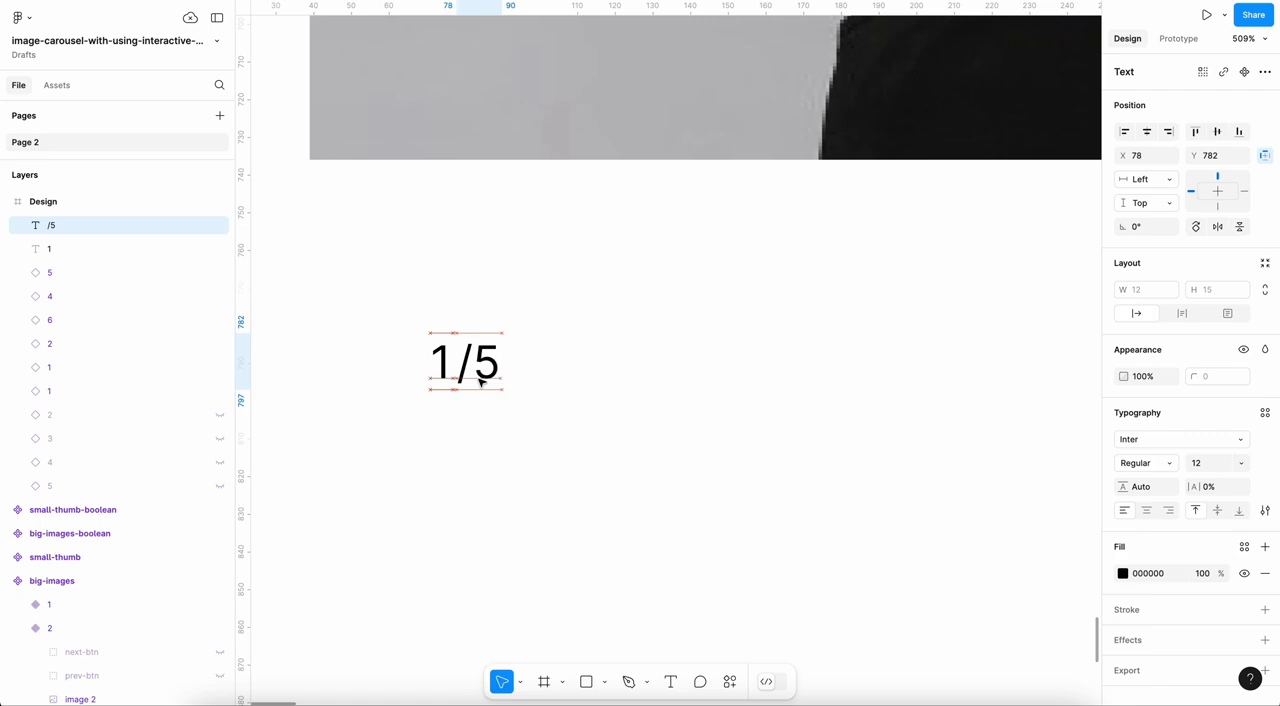
Step: Move the 1 and /5 texts together to just beneath the large image, with the 1 aligned to its left edge at X 39, Y 751
left_click(449, 362)
scroll(626, 291, "down", 5)
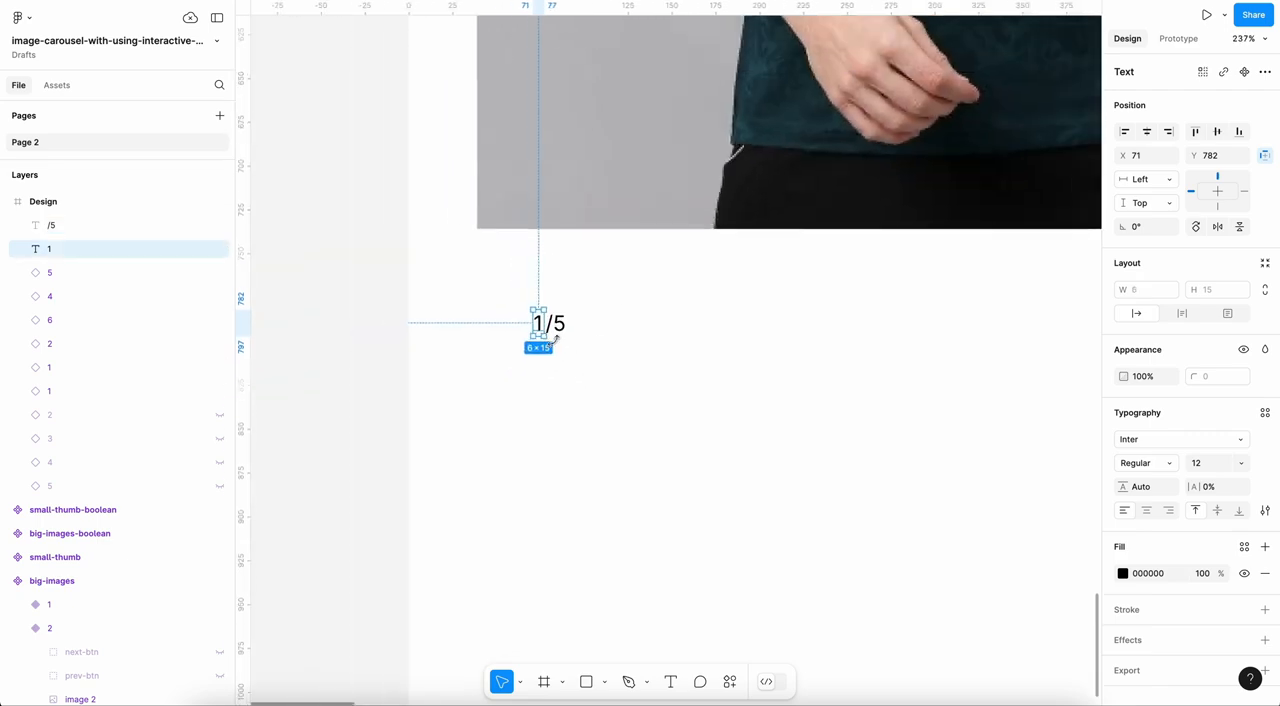
left_click(560, 328, "shift")
left_click_drag(560, 330, 507, 276)
left_click(457, 297)
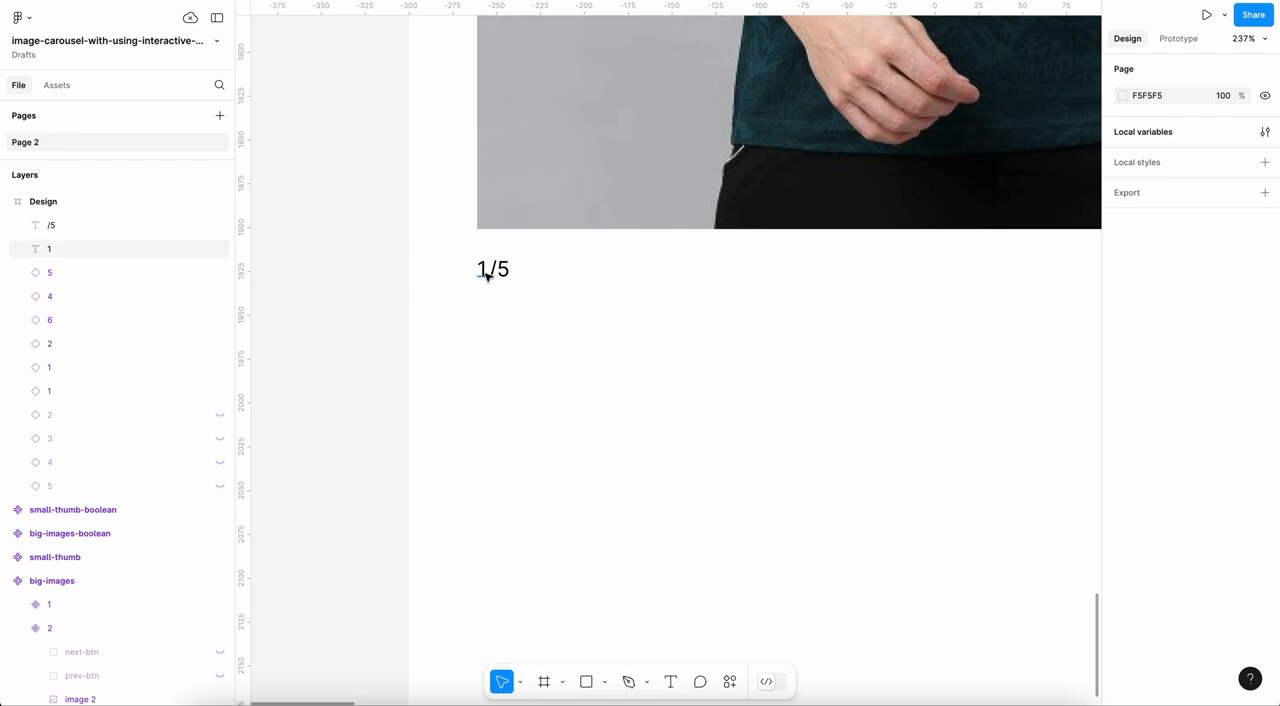
left_click(481, 270)
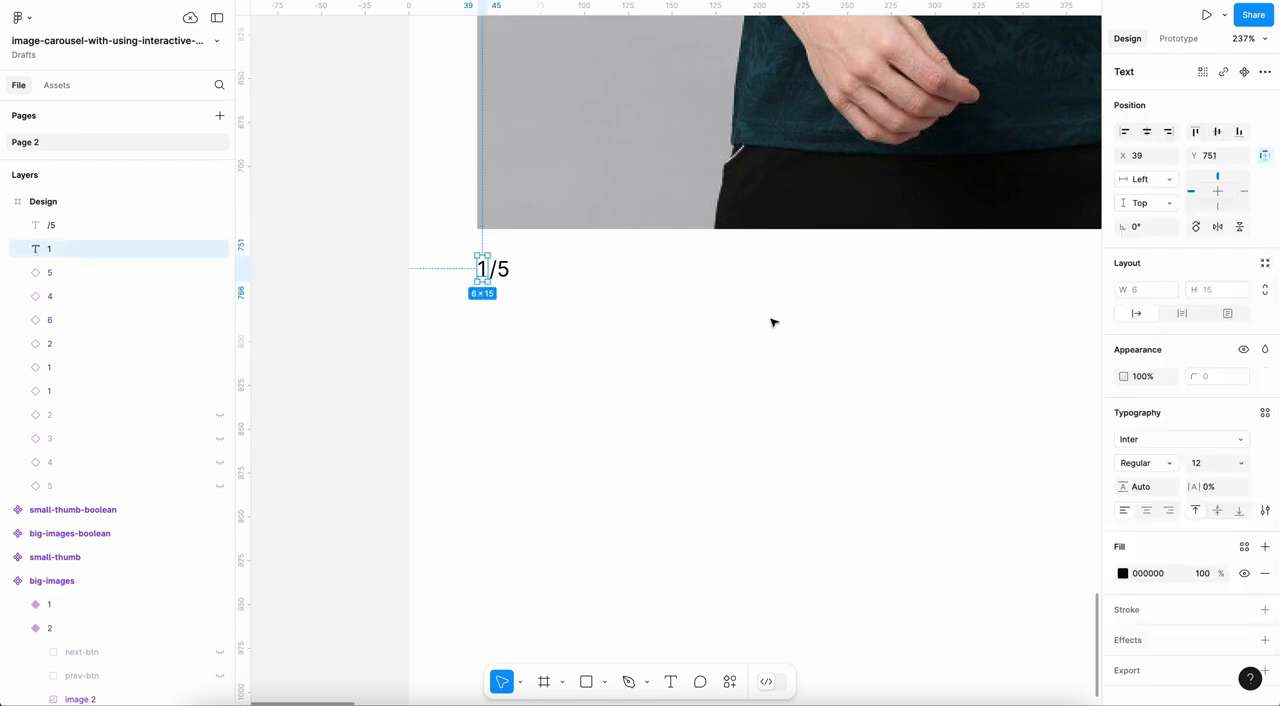
Step: Create a local string variable named banner-number with the value 1
left_click(341, 376)
scroll(637, 351, "up", 3)
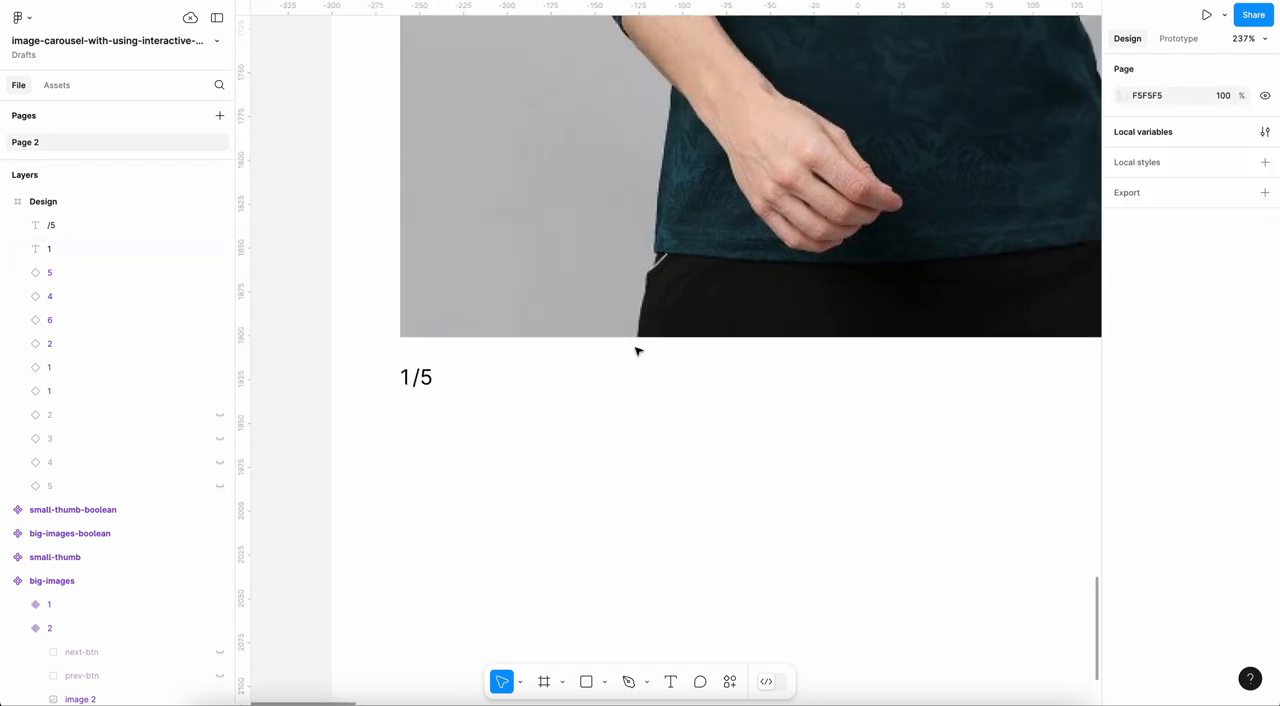
scroll(637, 351, "down", 5)
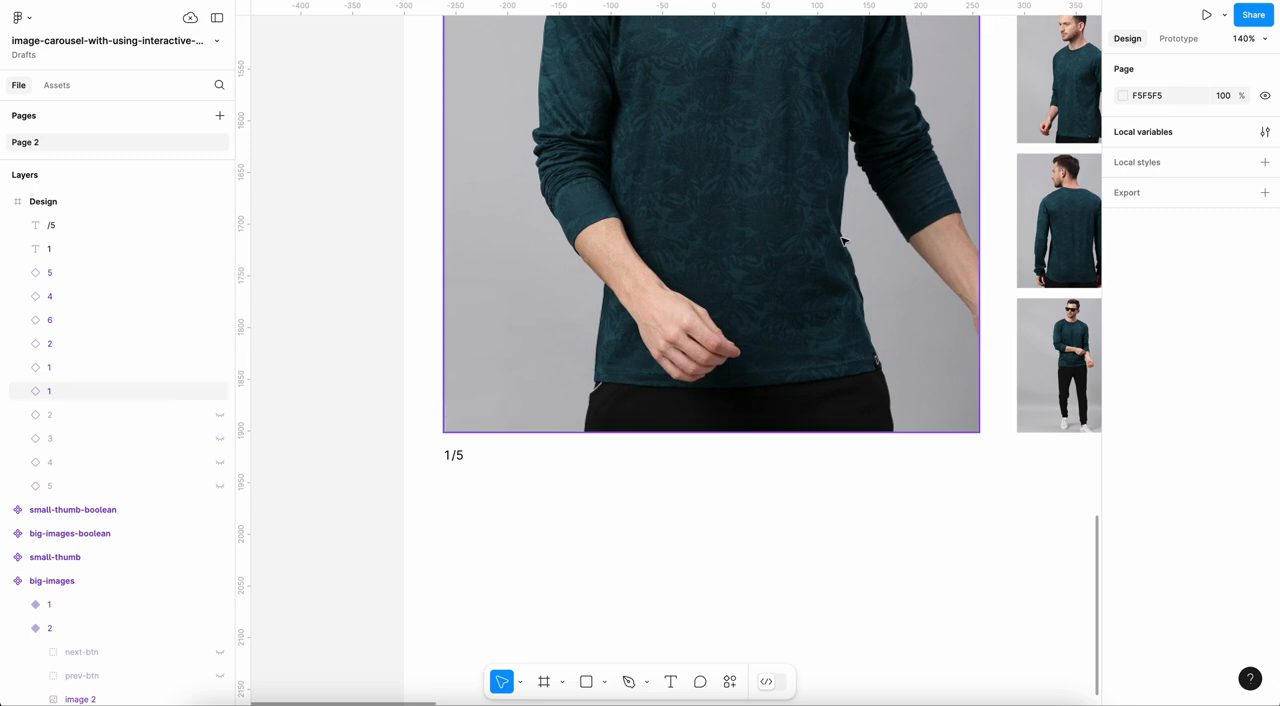
left_click(1265, 131)
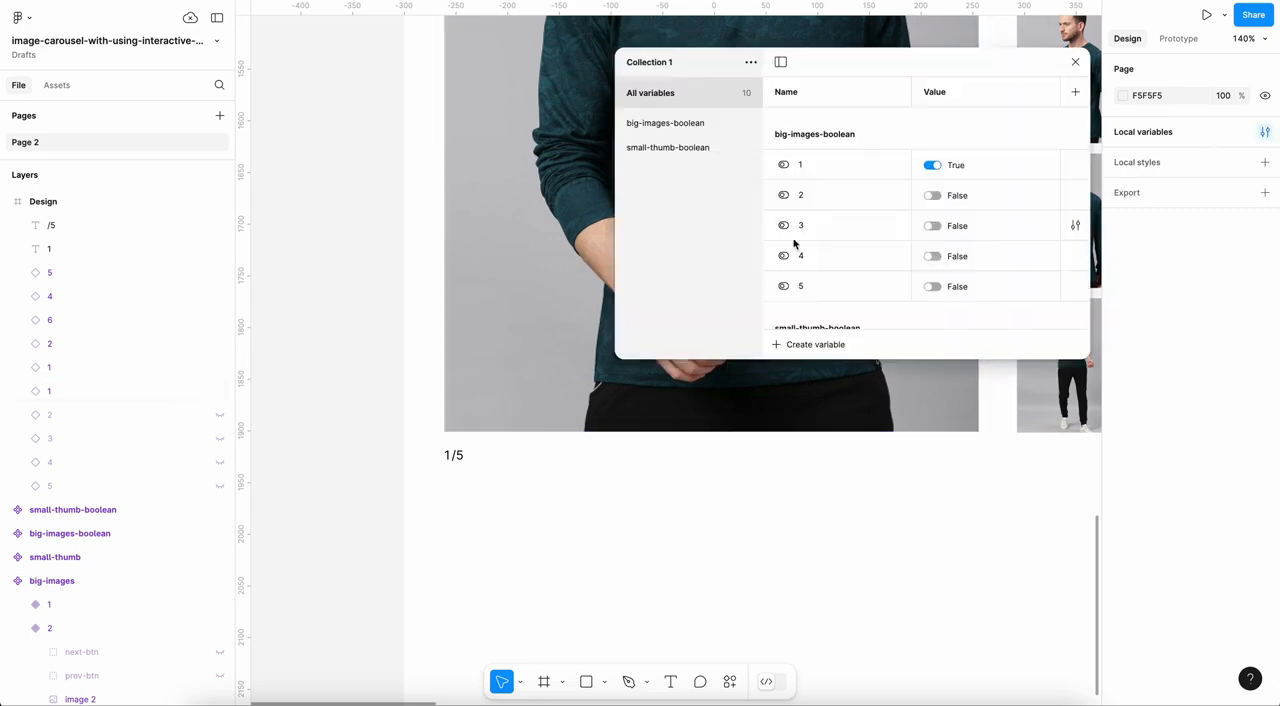
left_click(785, 346)
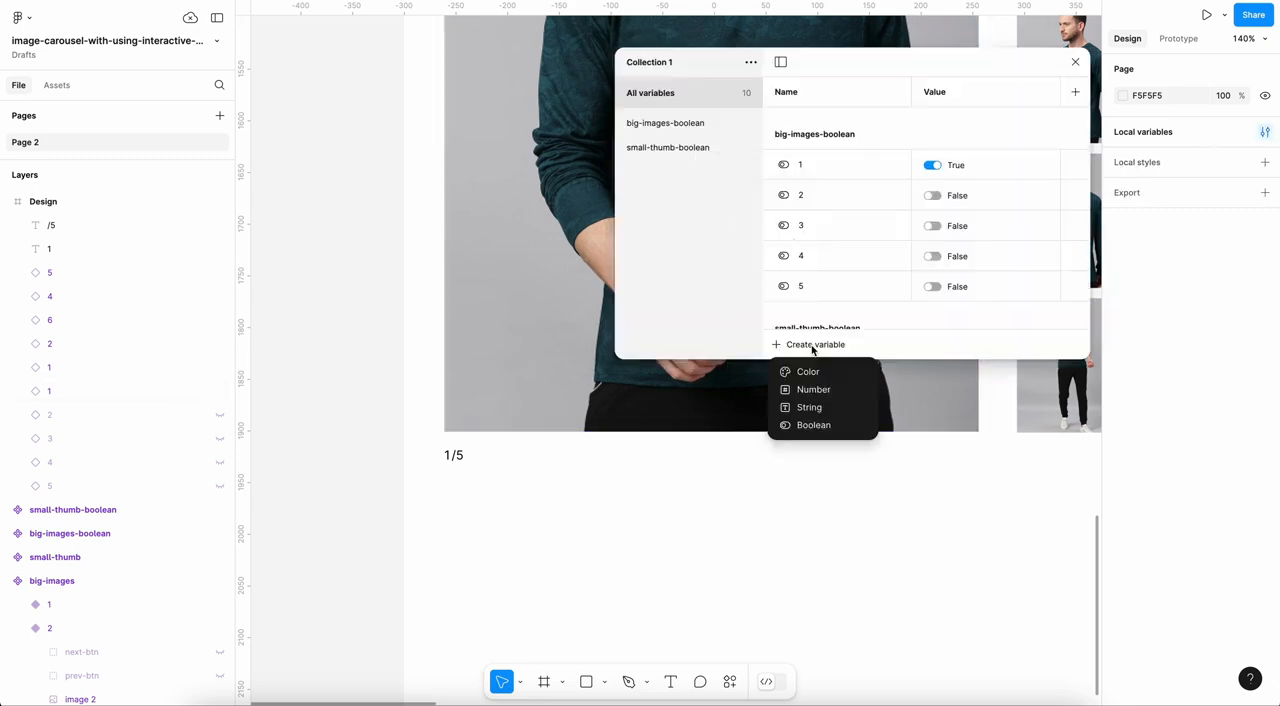
left_click(811, 406)
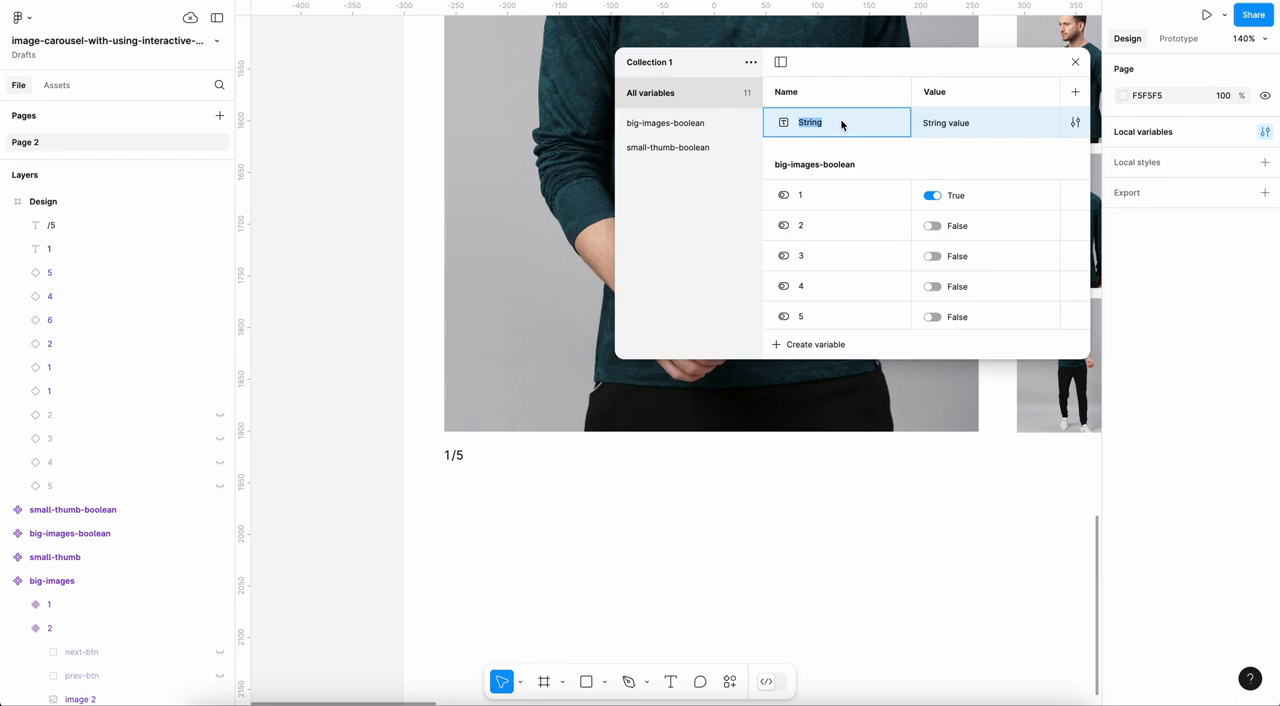
type("banner-number")
key("Tab")
type("1")
left_click(1075, 62)
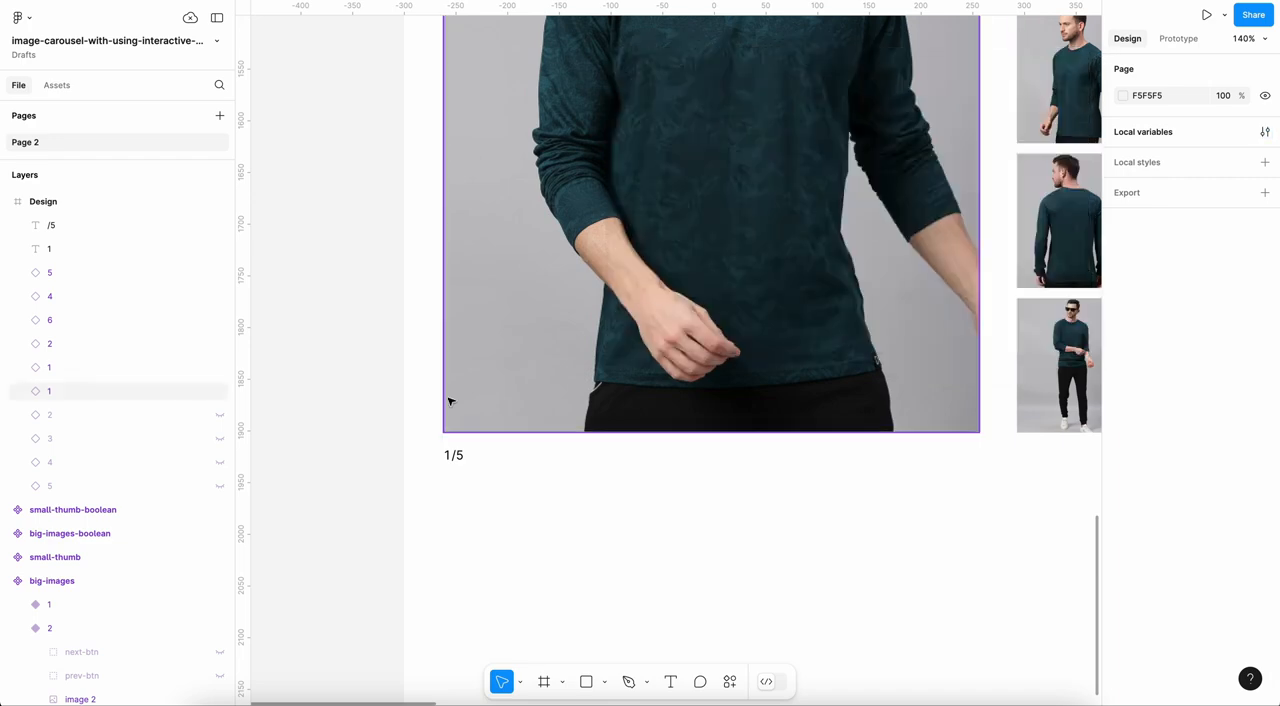
Step: Apply the banner-number variable to the content of the text layer 1 below the large image
left_click(447, 456)
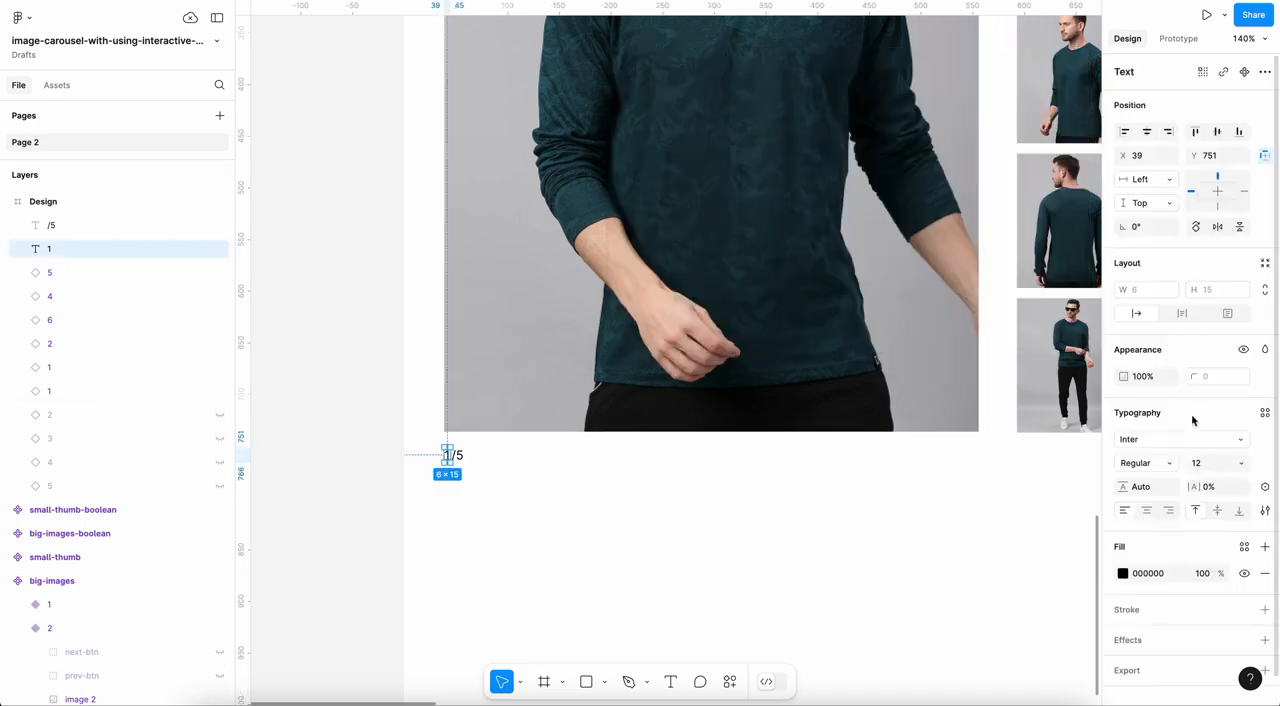
left_click(1265, 490)
left_click(1180, 578)
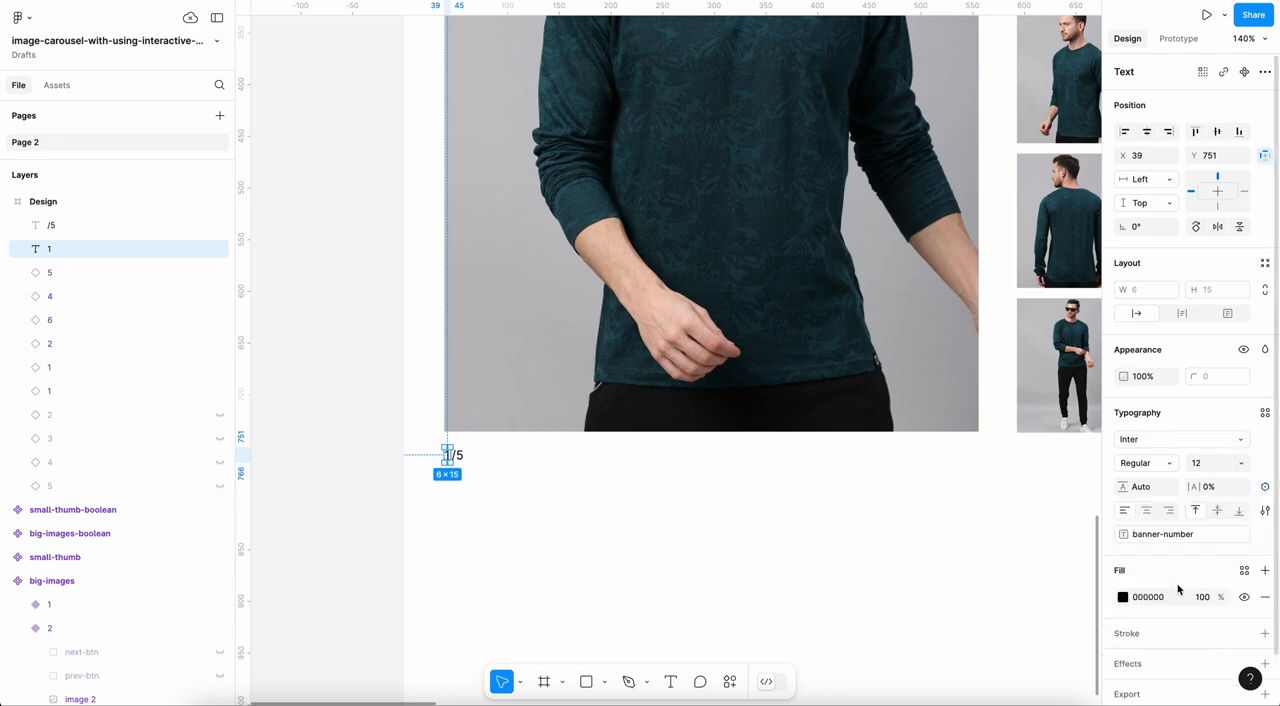
left_click(322, 448)
Step: Expand variant 1 of the big-images component and make its hidden next-btn visible
scroll(602, 326, "down", 5)
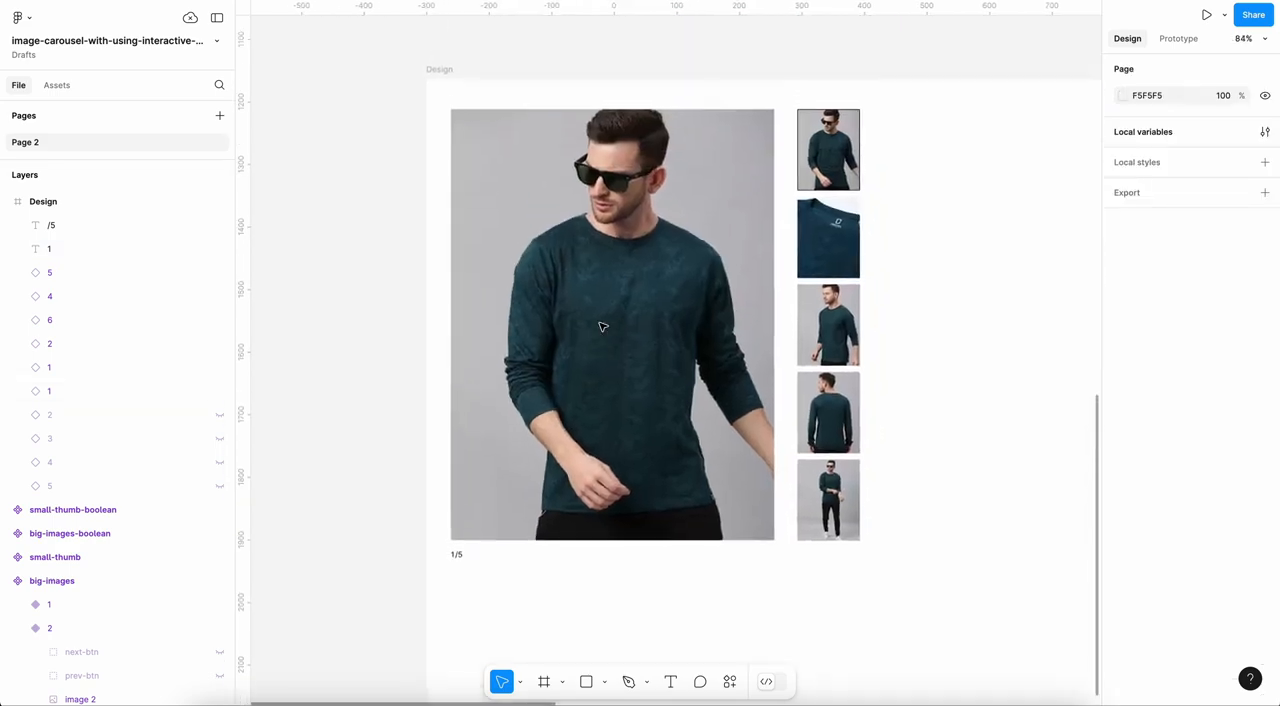
scroll(602, 326, "up", 5)
scroll(602, 326, "down", 3)
scroll(602, 326, "down", 4)
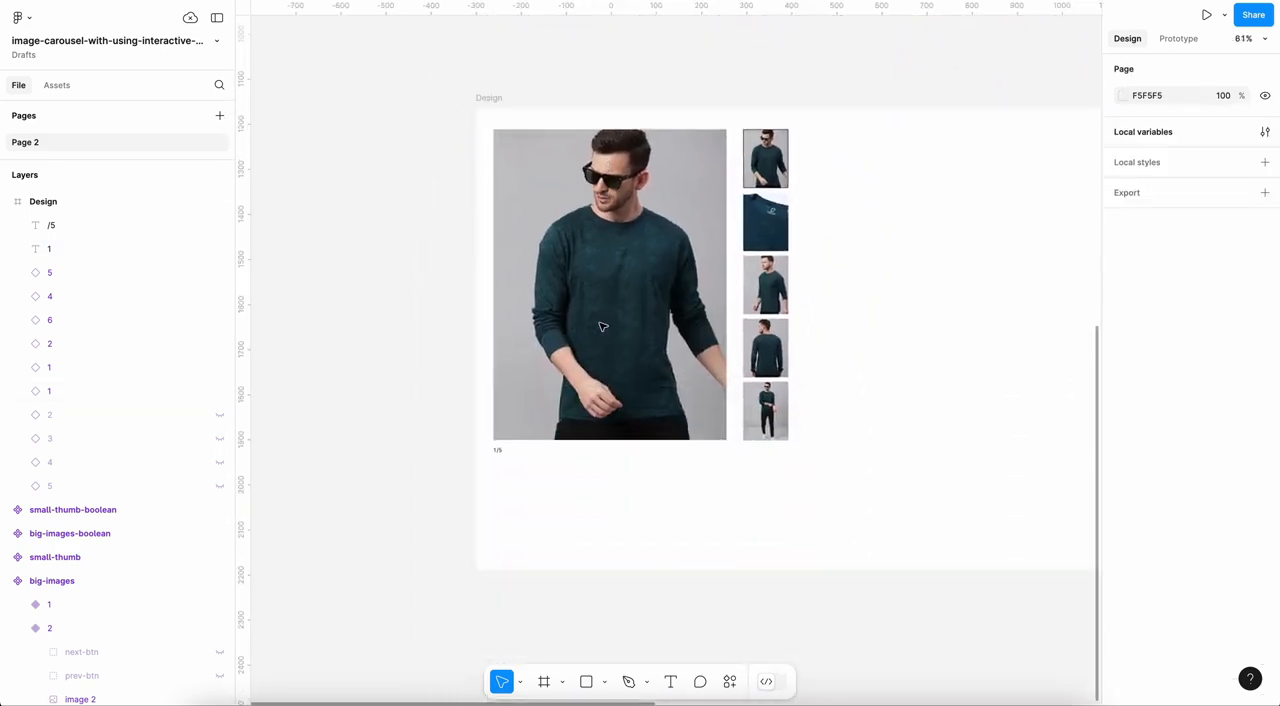
scroll(602, 326, "up", 3)
scroll(602, 326, "up", 2)
scroll(602, 326, "down", 3)
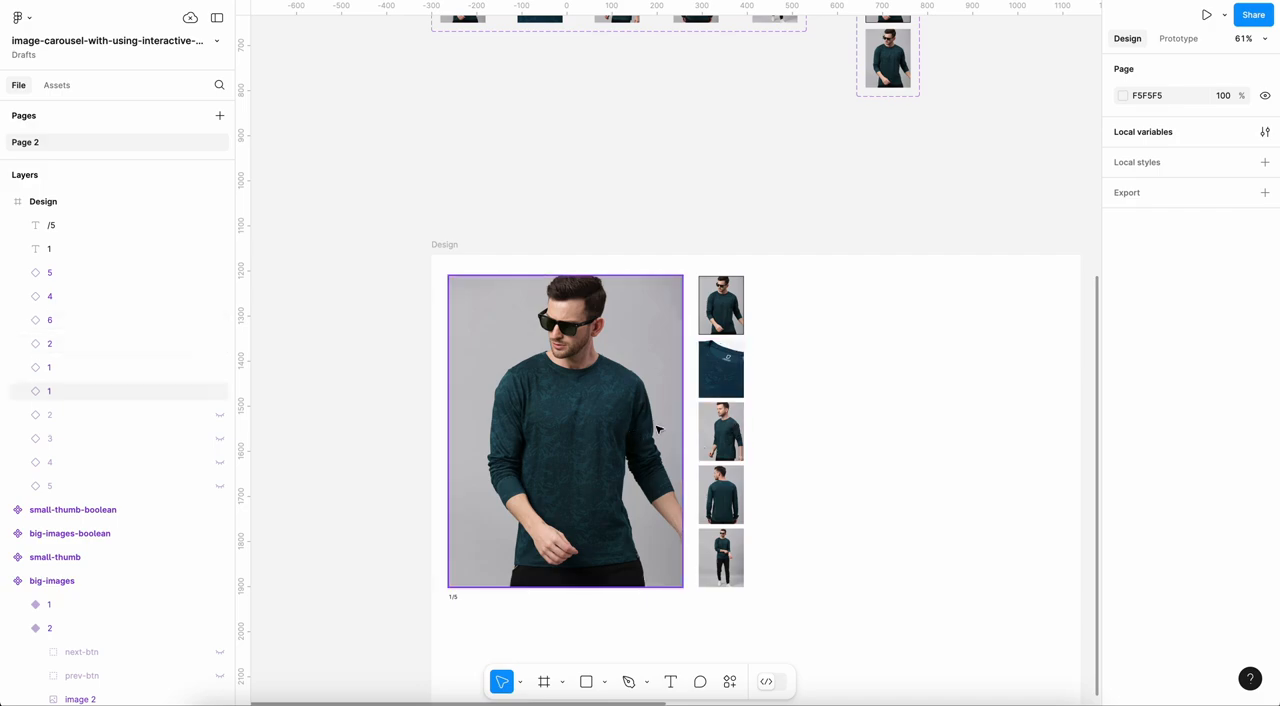
scroll(535, 328, "up", 10)
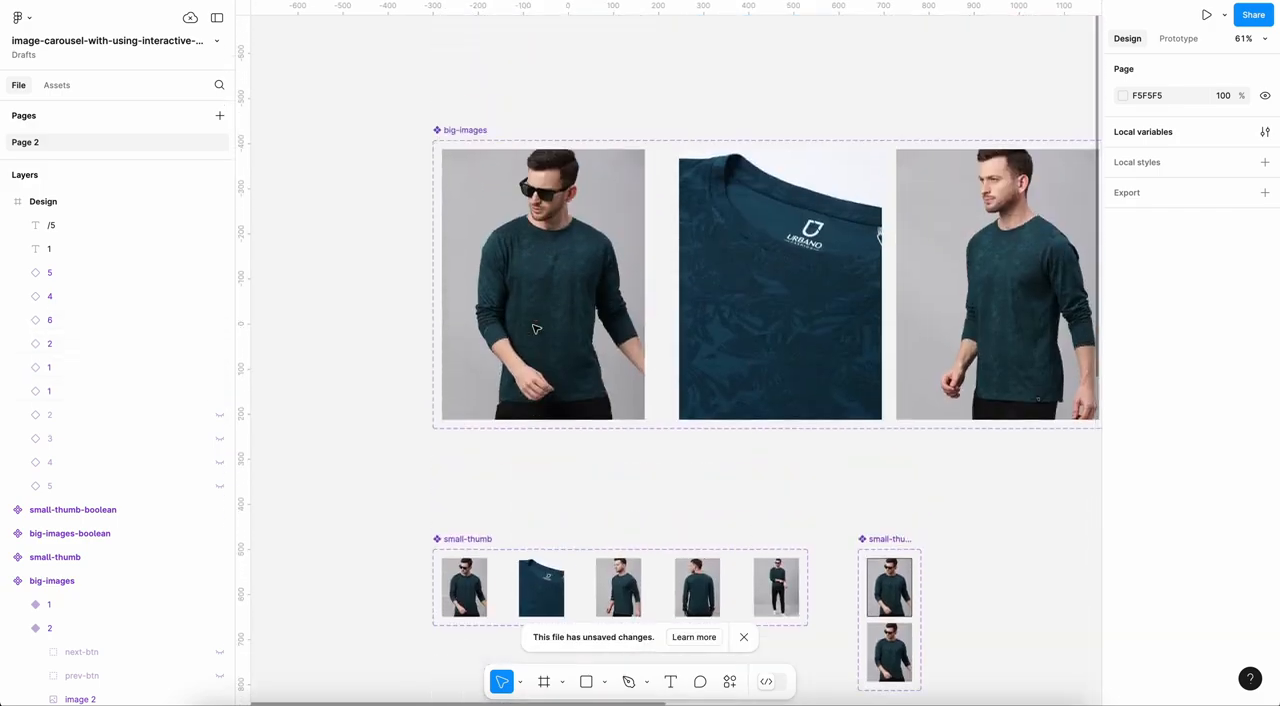
scroll(535, 328, "right", 3)
scroll(535, 328, "up", 2)
left_click(461, 366)
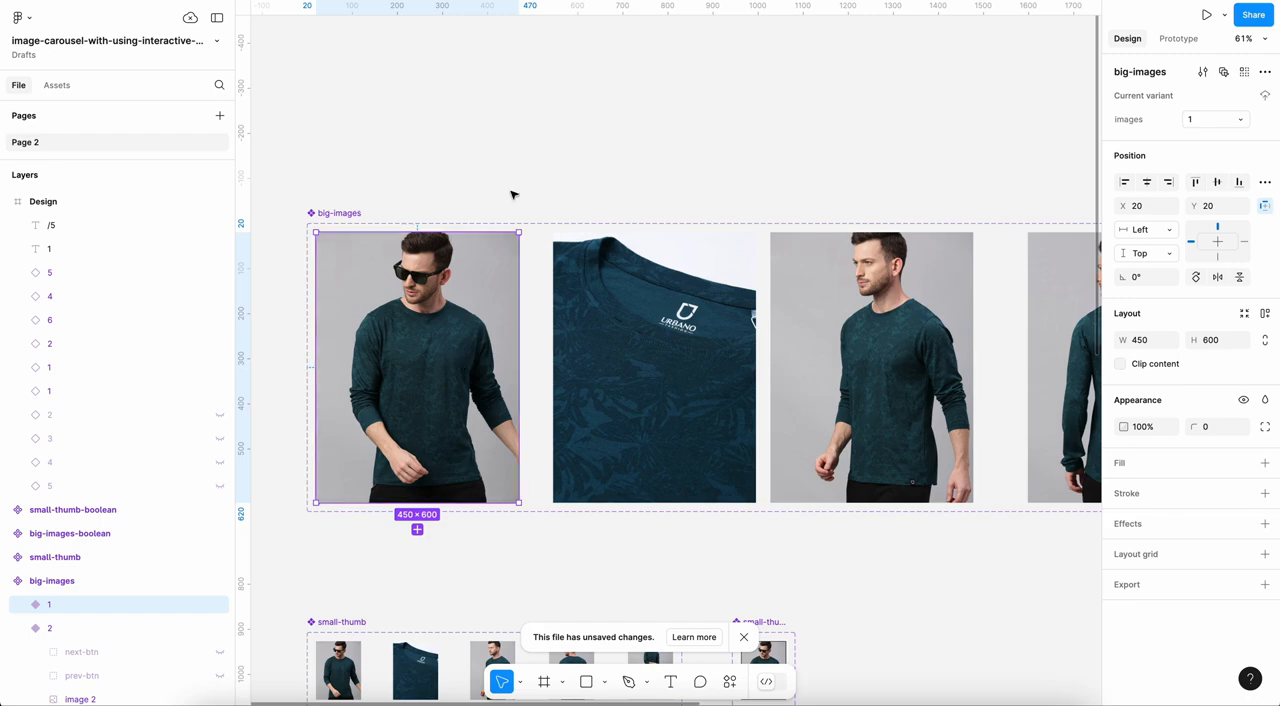
scroll(553, 226, "down", 5)
scroll(553, 226, "left", 3)
left_click(20, 605)
scroll(120, 520, "down", 2)
left_click(107, 534)
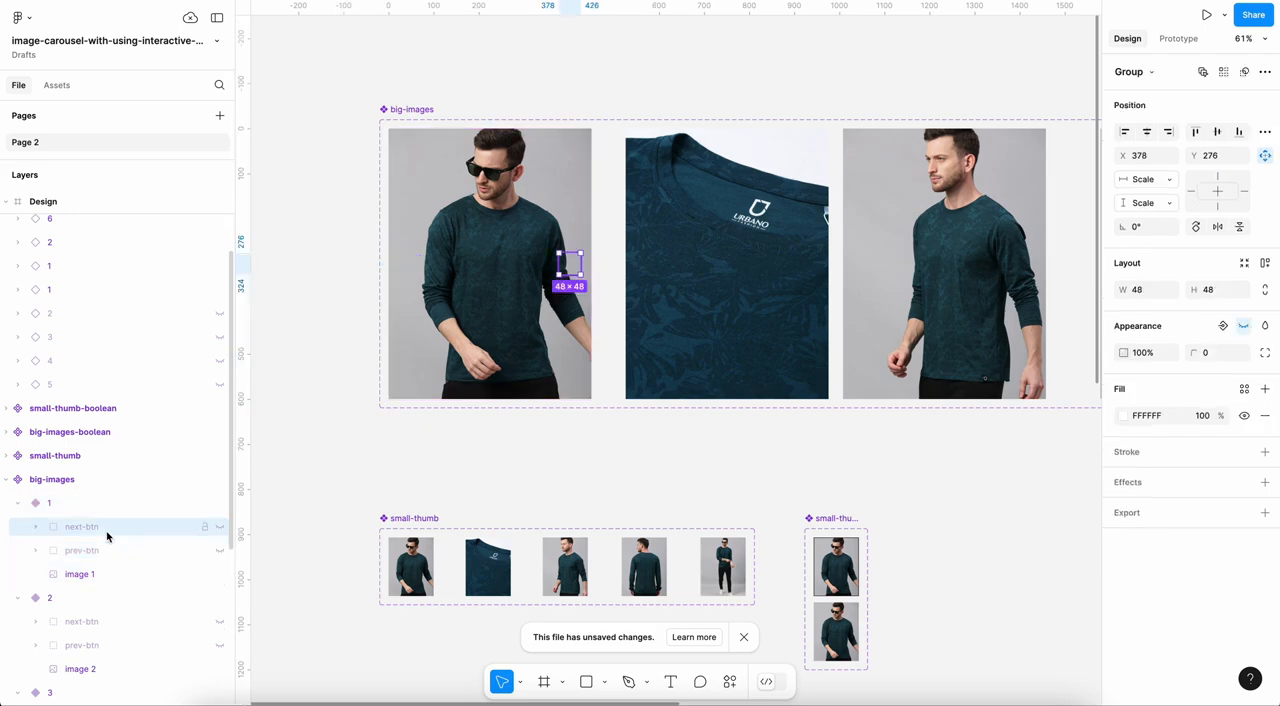
left_click(220, 527)
Step: Add a Set variable action to the On click interaction of next-btn in variant 1, setting banner-number to "1"
scroll(607, 362, "up", 3)
scroll(607, 362, "up", 1)
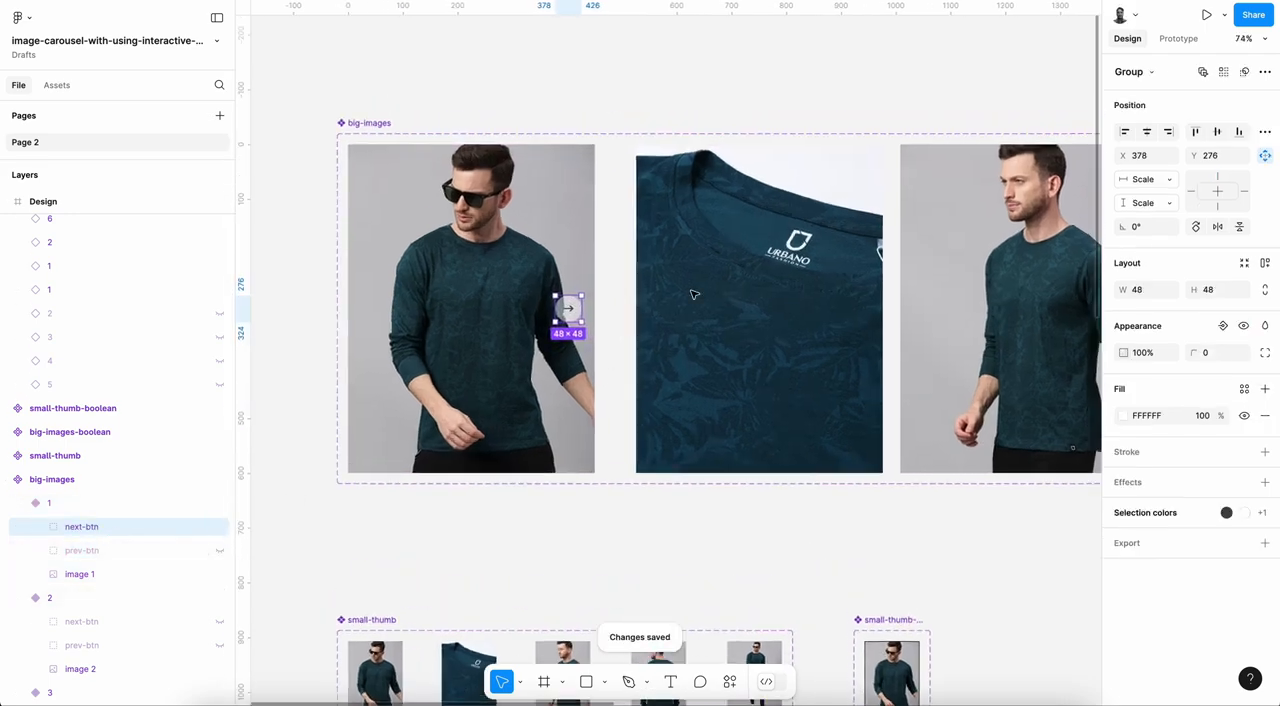
left_click(1179, 39)
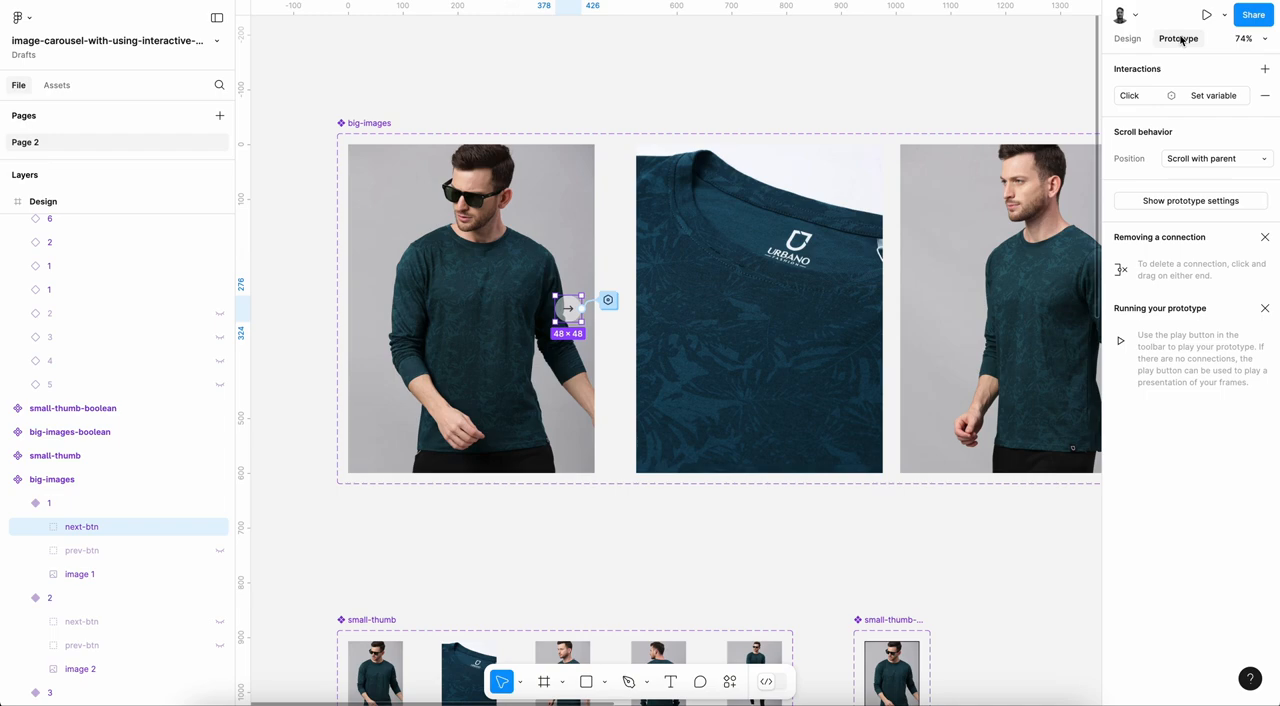
left_click(1211, 97)
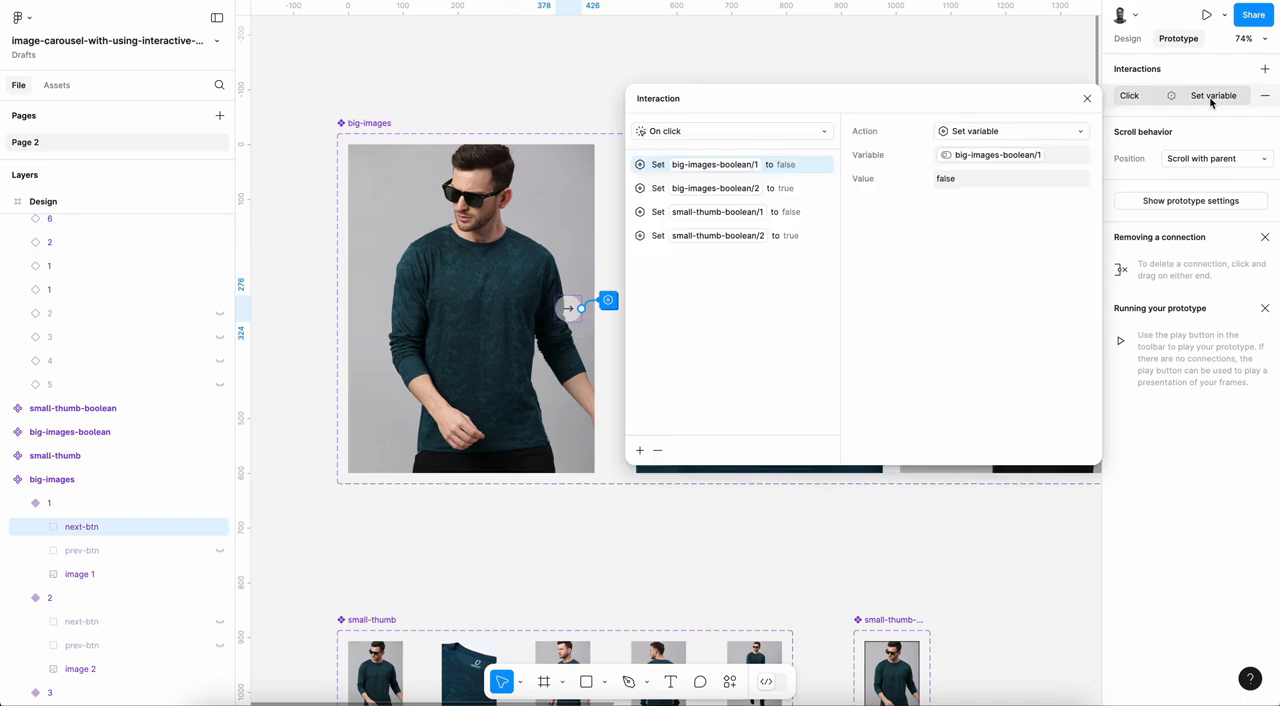
left_click(800, 245)
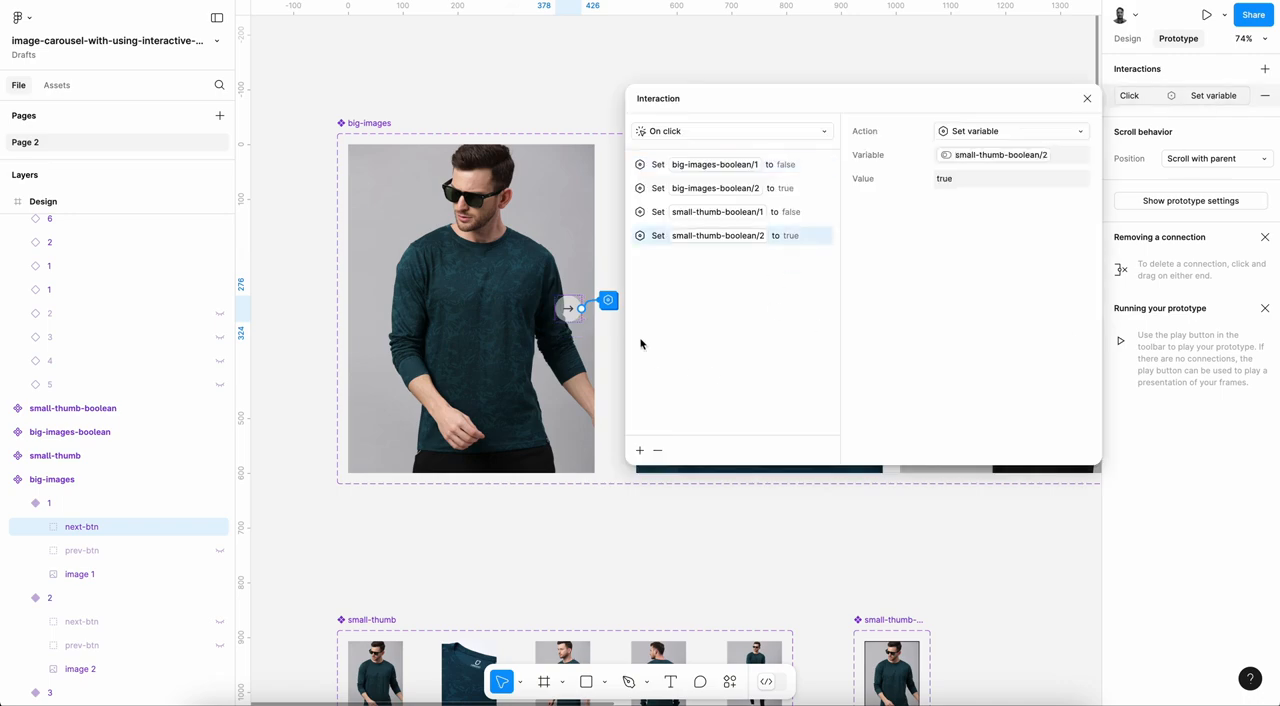
left_click(640, 450)
left_click(637, 607)
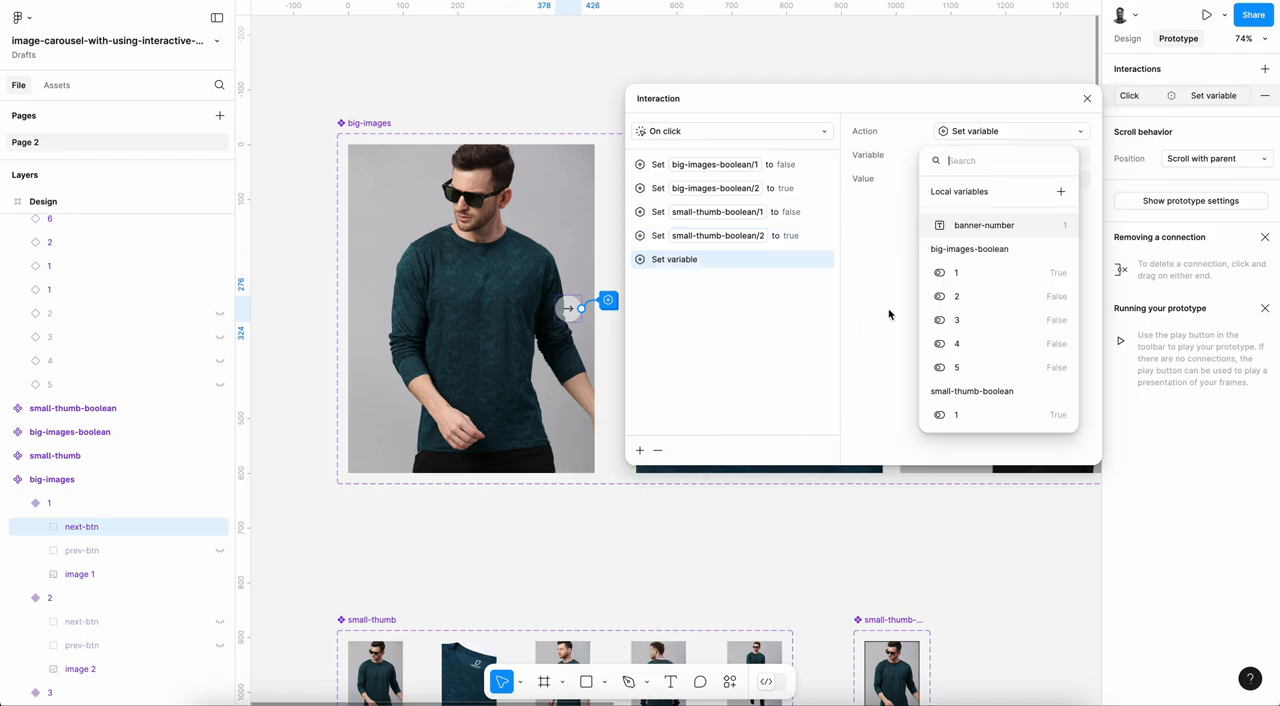
left_click(1007, 230)
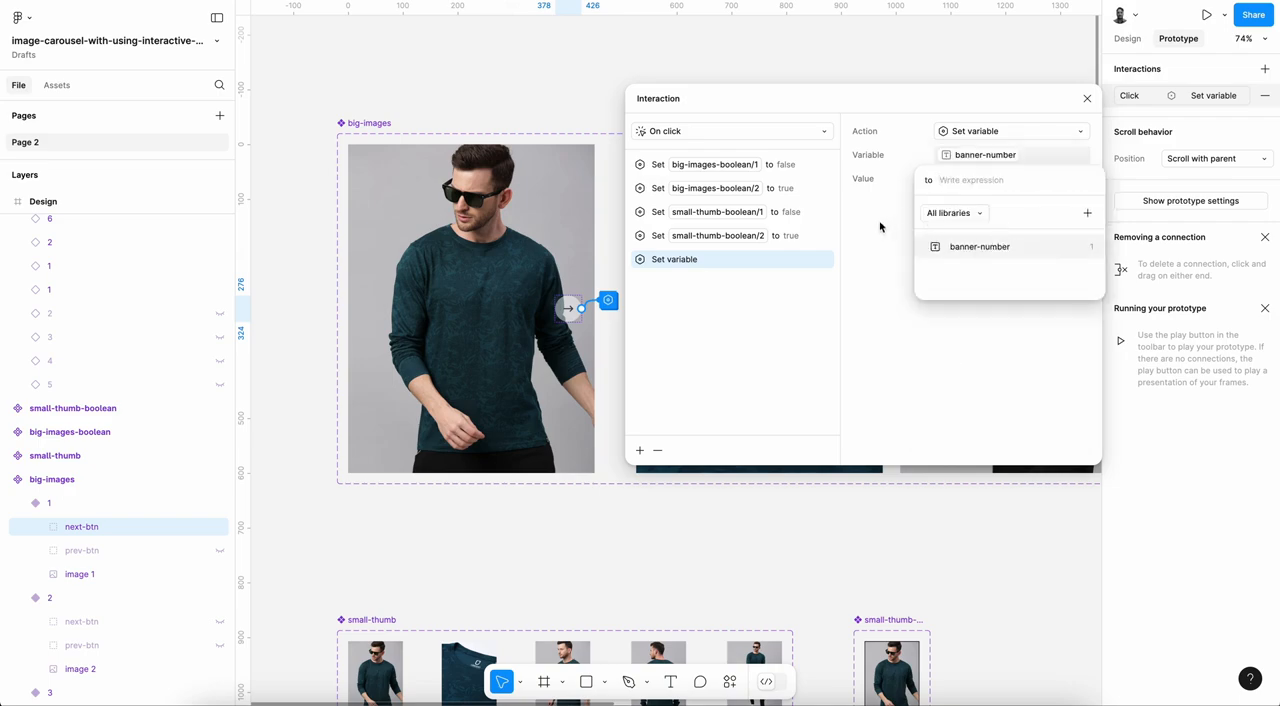
type("1")
key("Return")
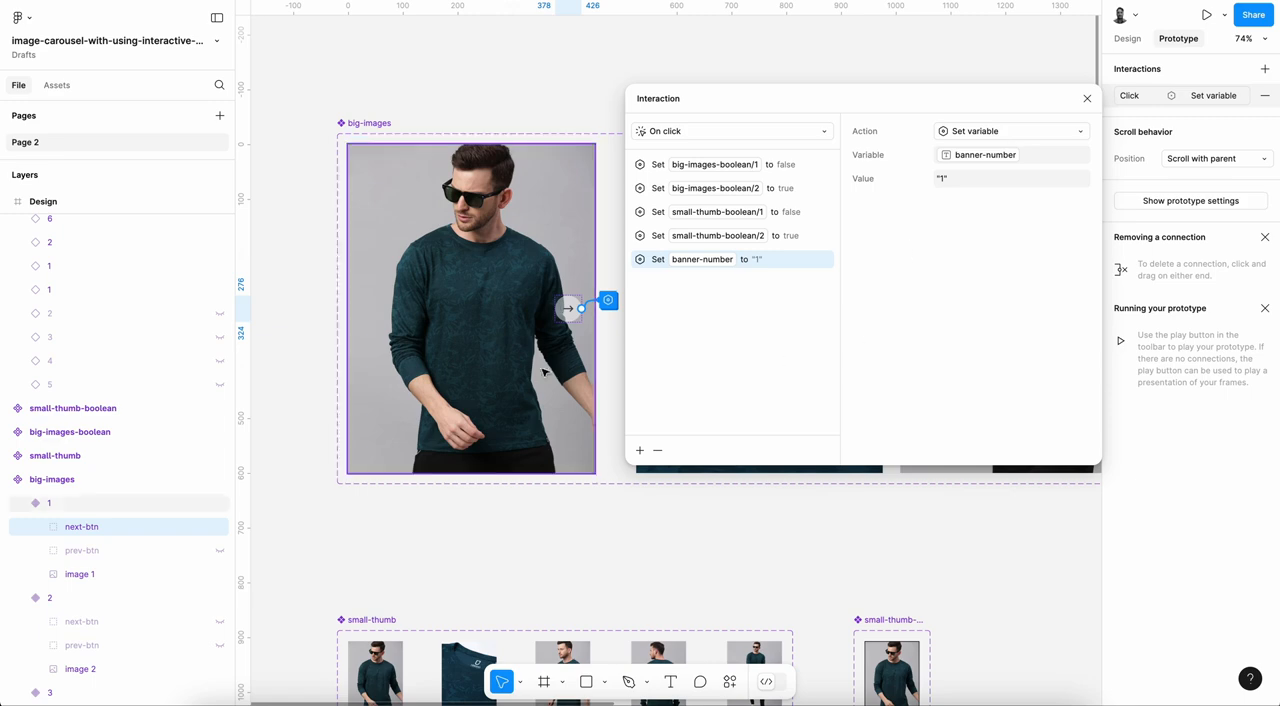
Step: Set the banner-number value to "2" in the On click interaction of next-btn in variant 1
left_click(962, 180)
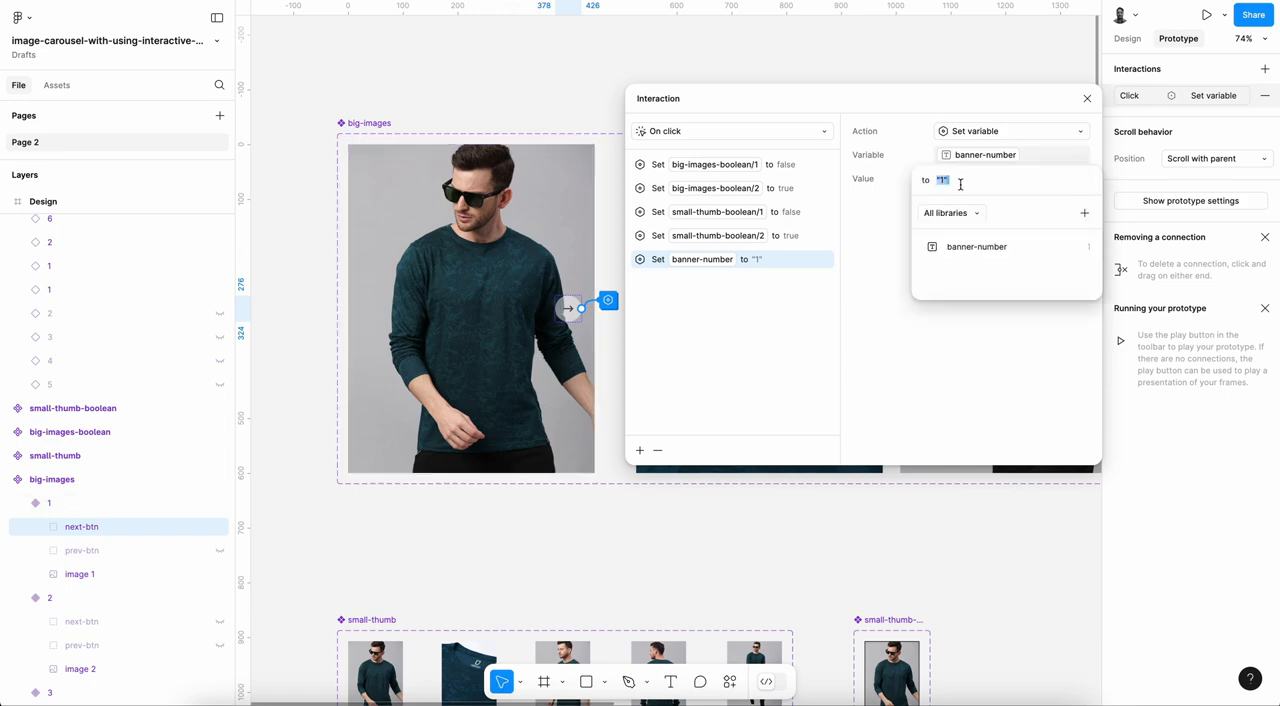
key("BackSpace")
type("2")
key("Return")
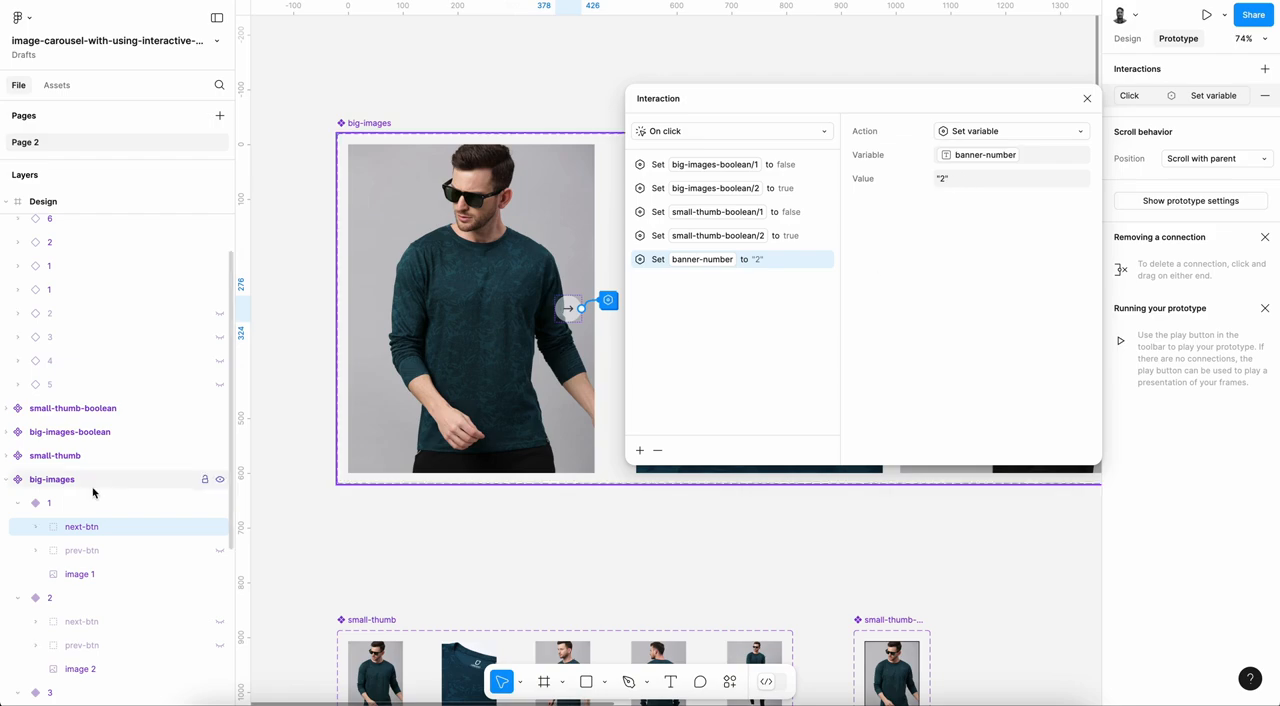
Step: Add a Set variable action to the On click interaction of prev-btn in variant 2, setting banner-number to "1"
scroll(94, 491, "down", 3)
left_click(101, 553)
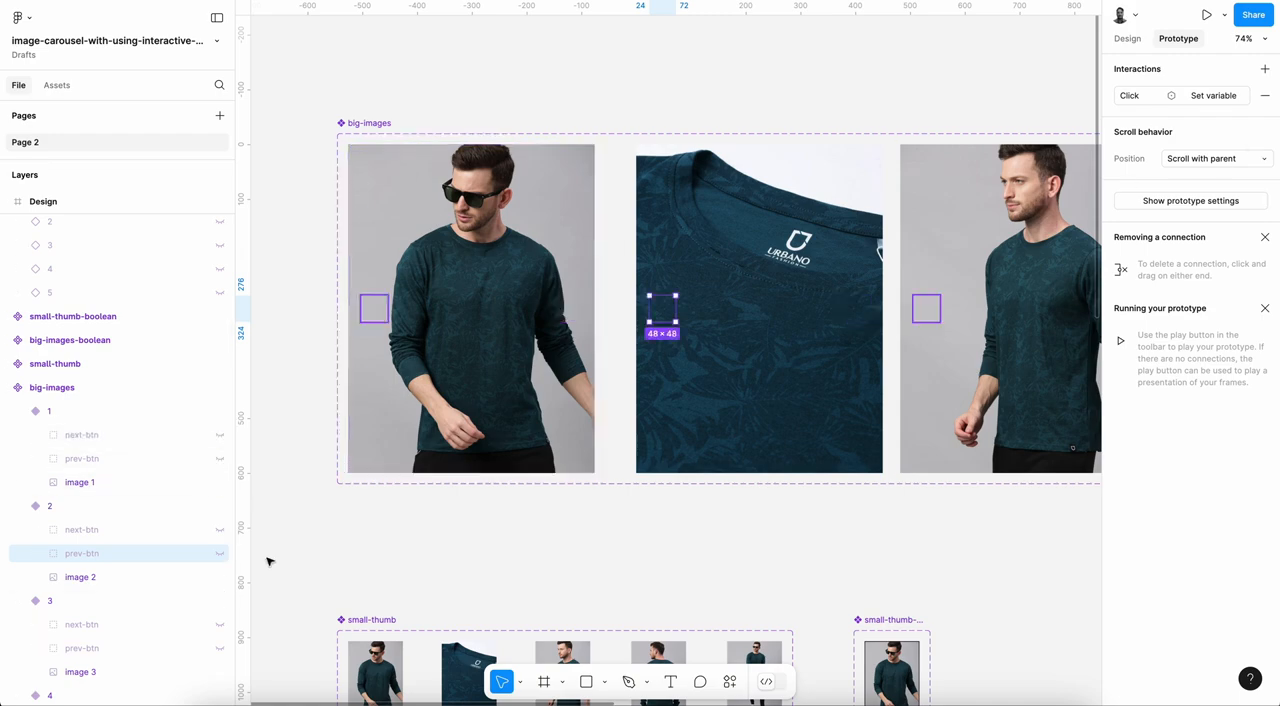
left_click(1218, 93)
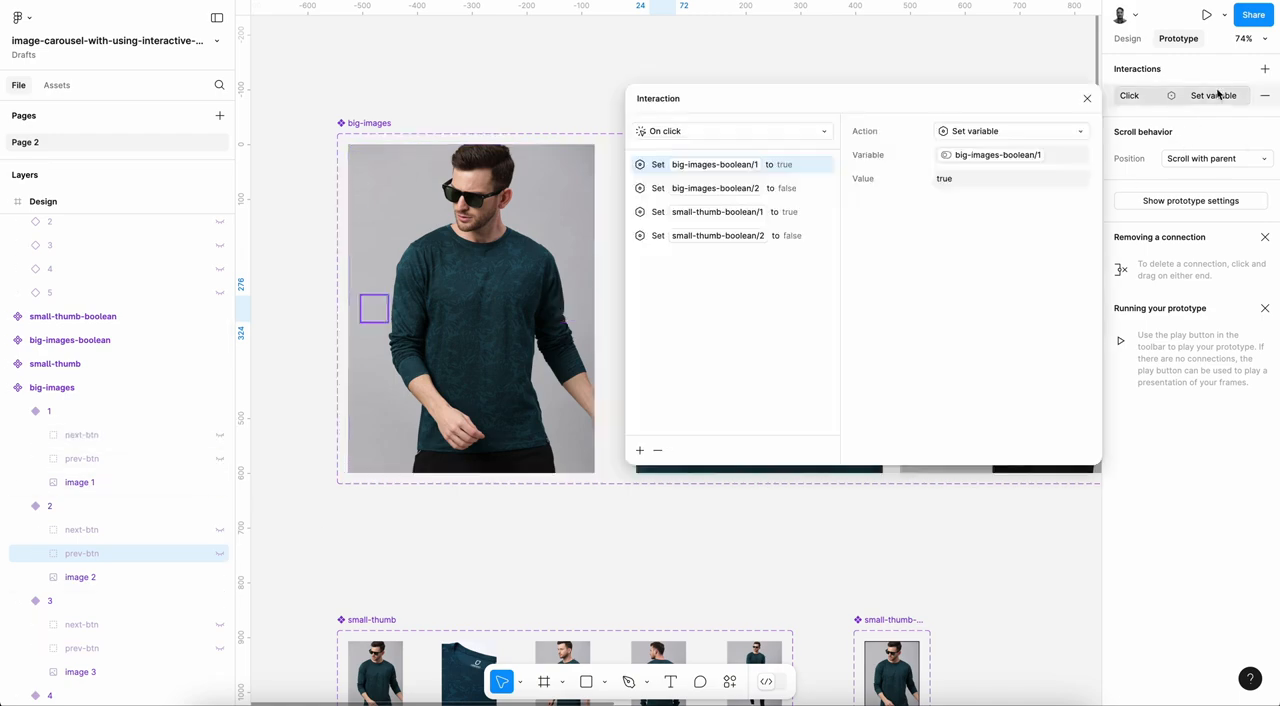
left_click(797, 235)
left_click(639, 451)
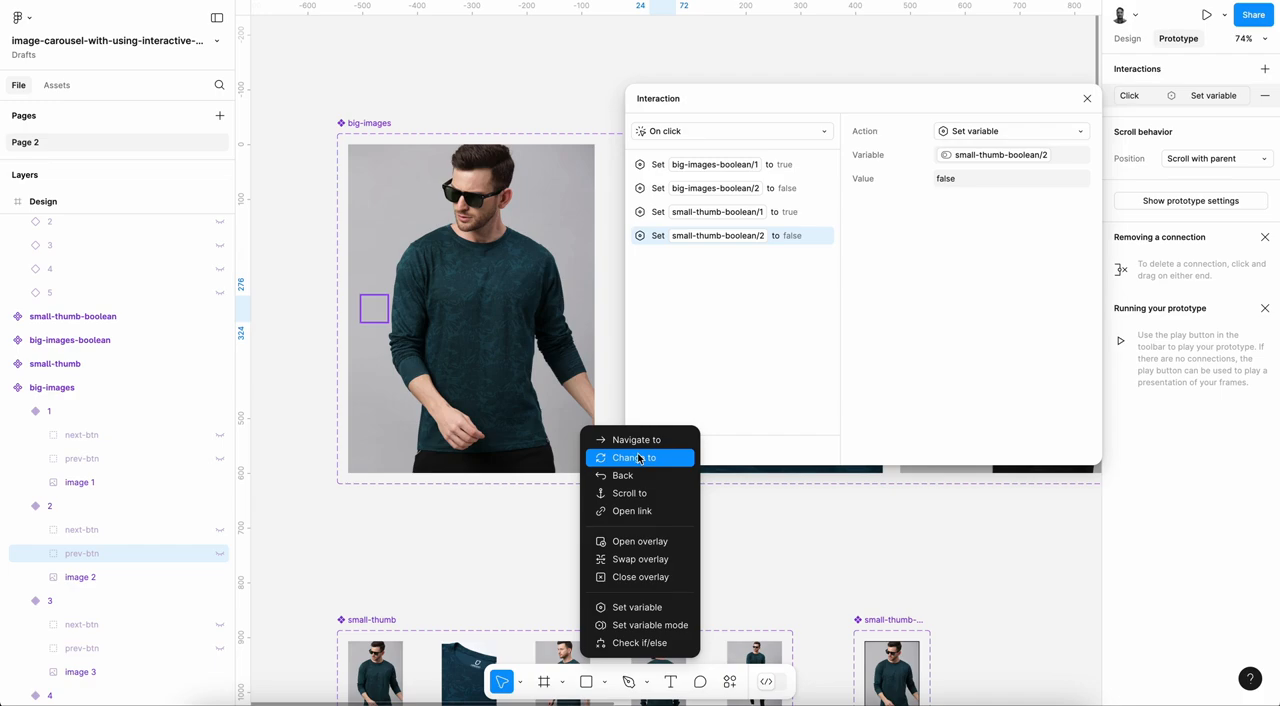
left_click(658, 605)
left_click(975, 225)
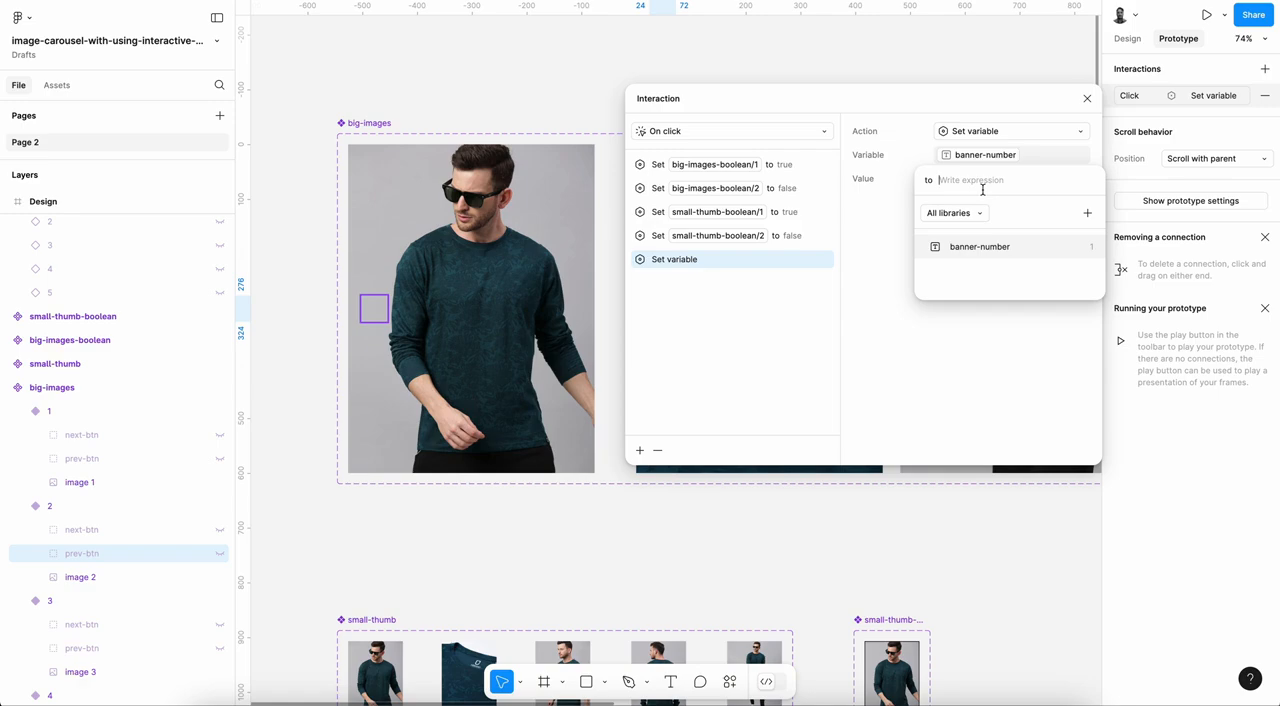
type("t")
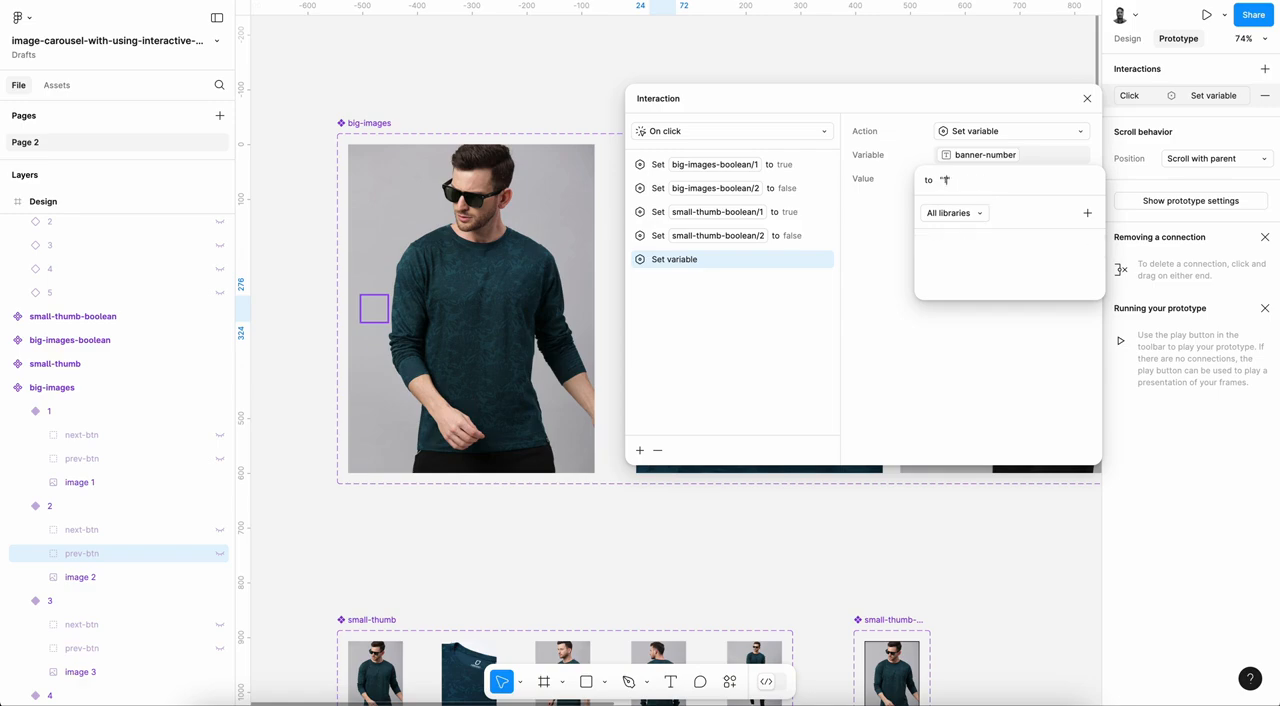
type("1")
key("Return")
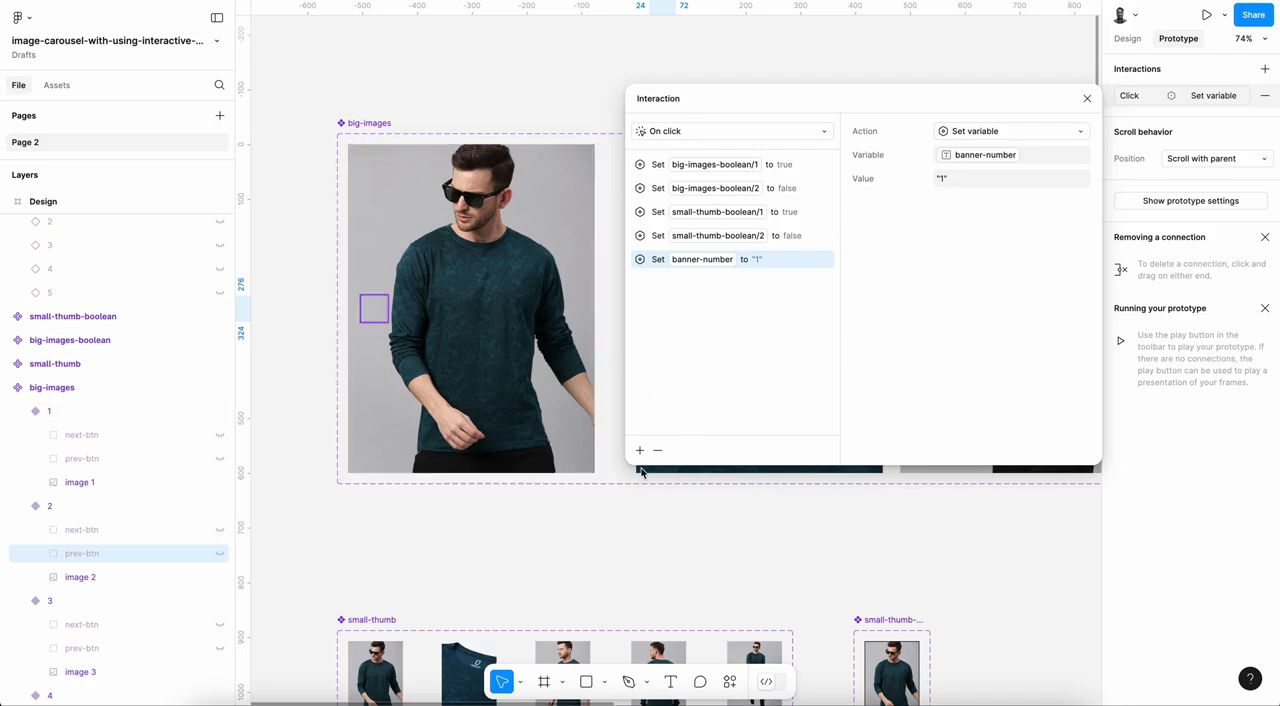
Step: Add a Set variable action to the On click interaction of next-btn in variant 2, setting banner-number to "3"
left_click(116, 531)
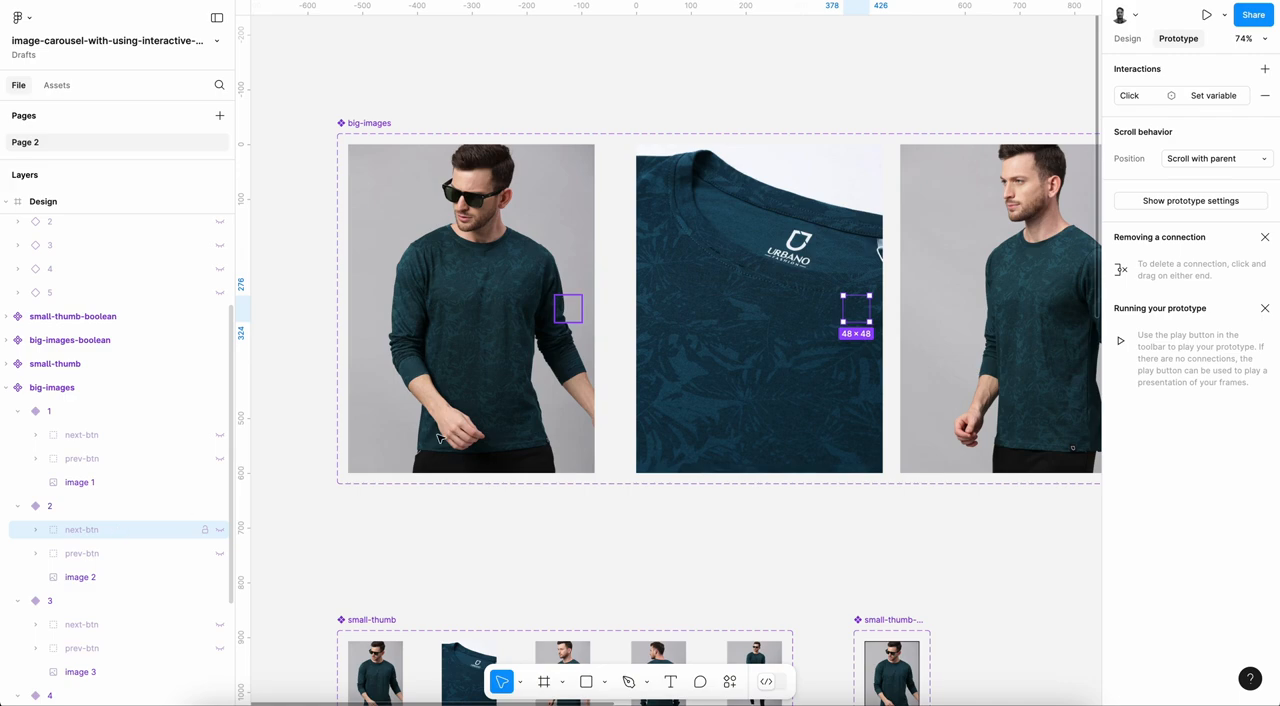
left_click(1216, 100)
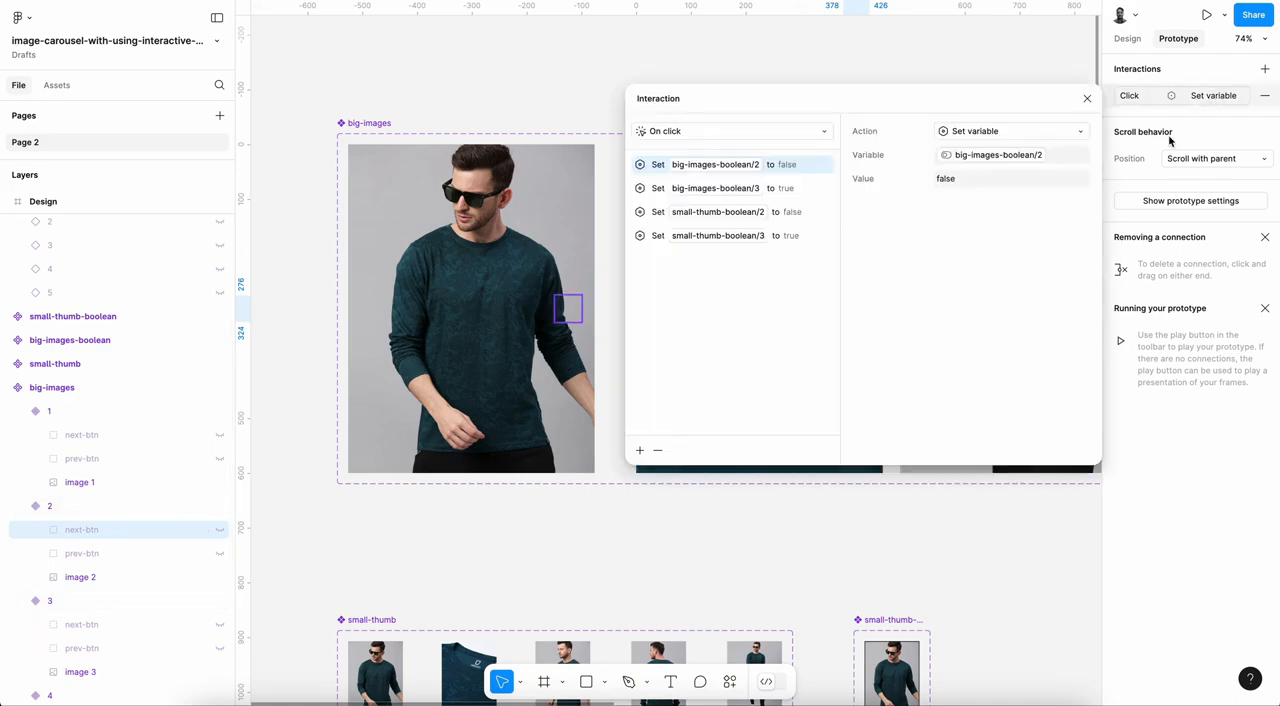
left_click(804, 240)
left_click(640, 452)
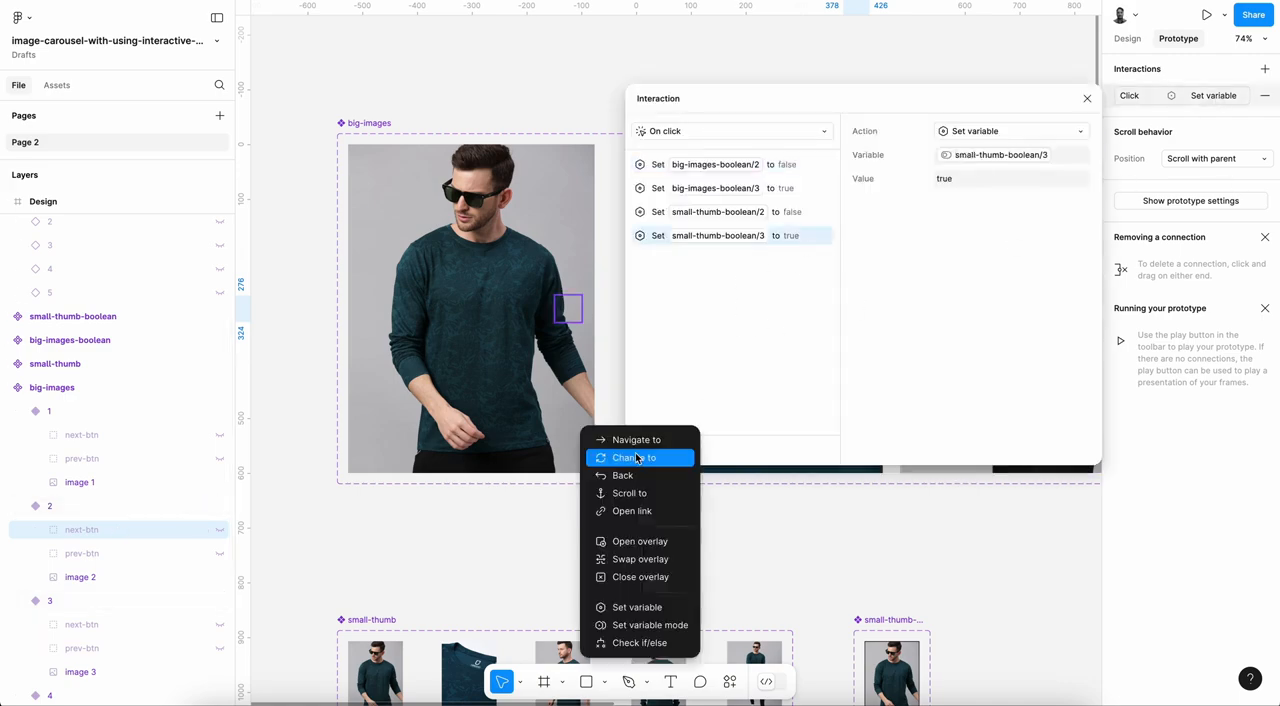
left_click(654, 606)
left_click(994, 224)
type("\"3")
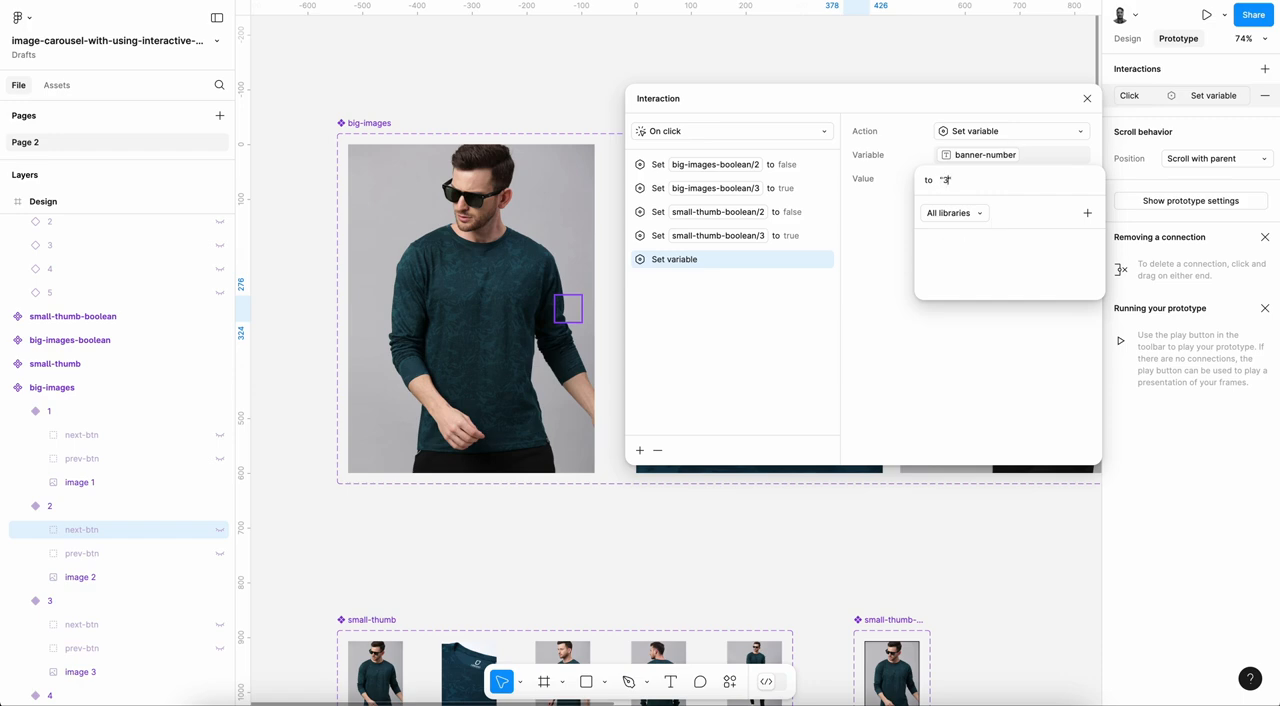
key("Return")
Step: Add a Set variable action to the On click interaction of next-btn in variant 3, setting banner-number to "4"
scroll(135, 581, "down", 2)
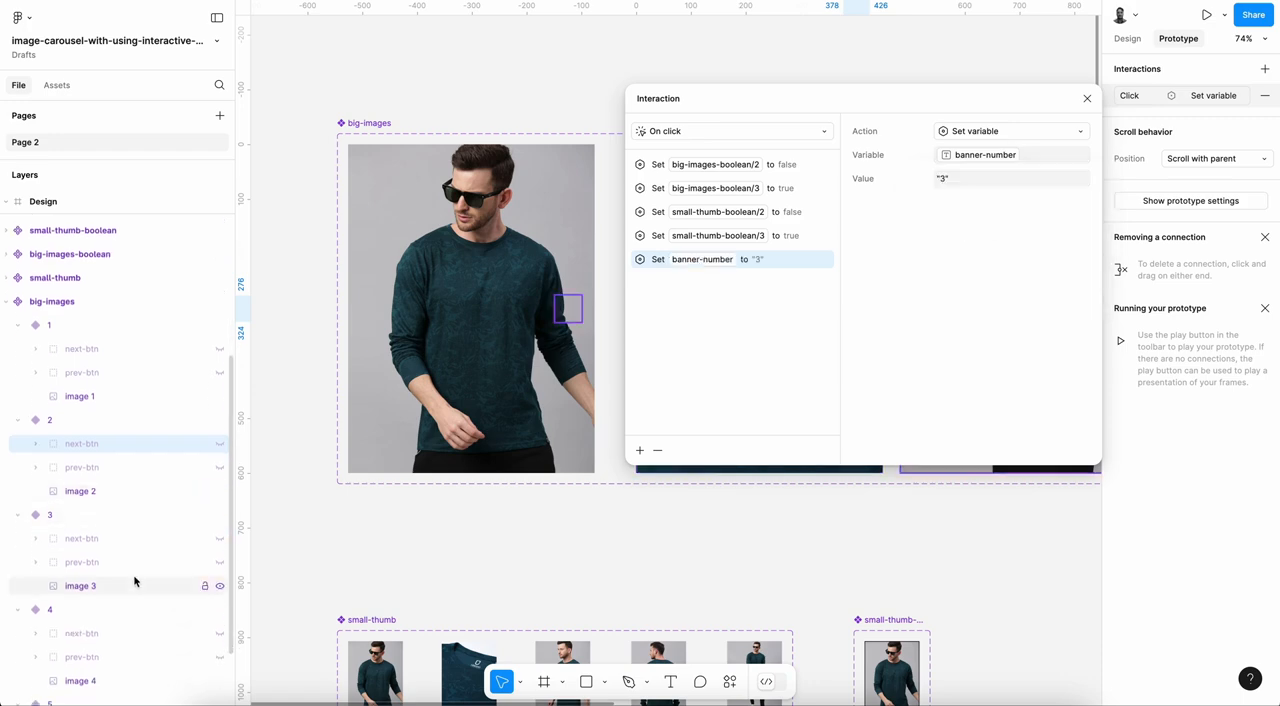
left_click(87, 545)
left_click(1143, 97)
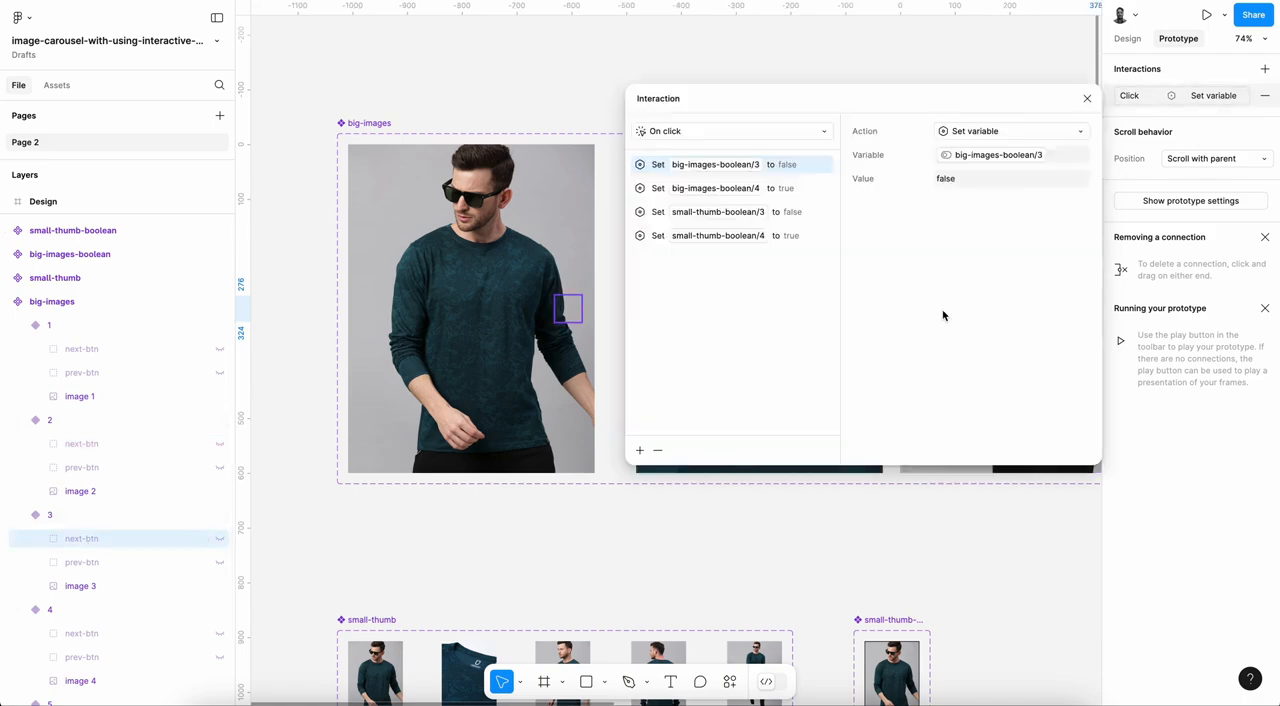
left_click(775, 236)
left_click(640, 450)
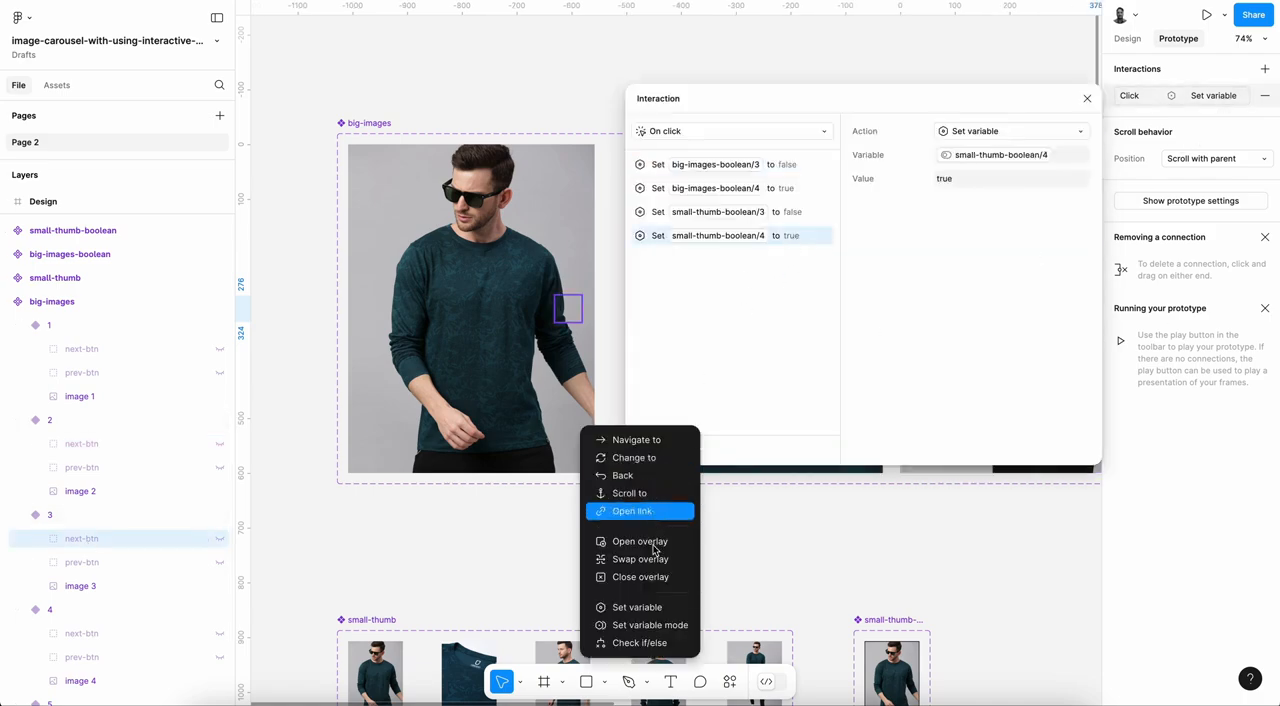
left_click(636, 607)
left_click(971, 223)
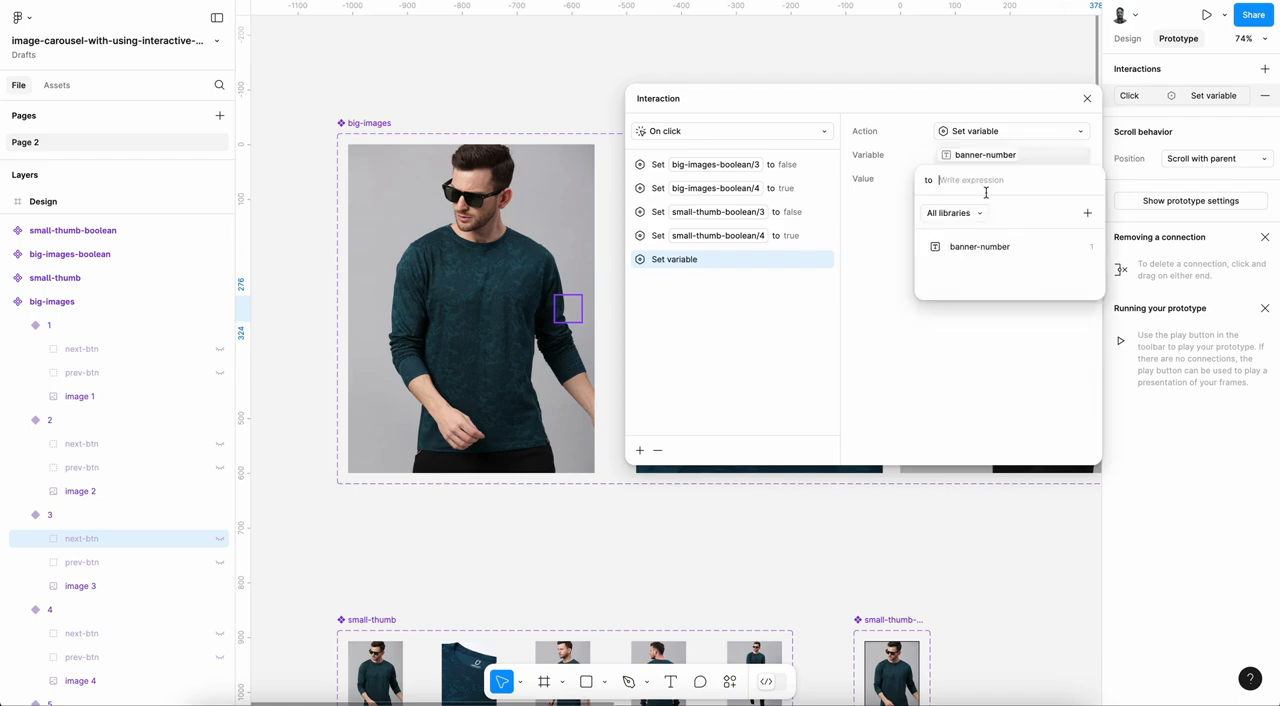
type("4")
key("Return")
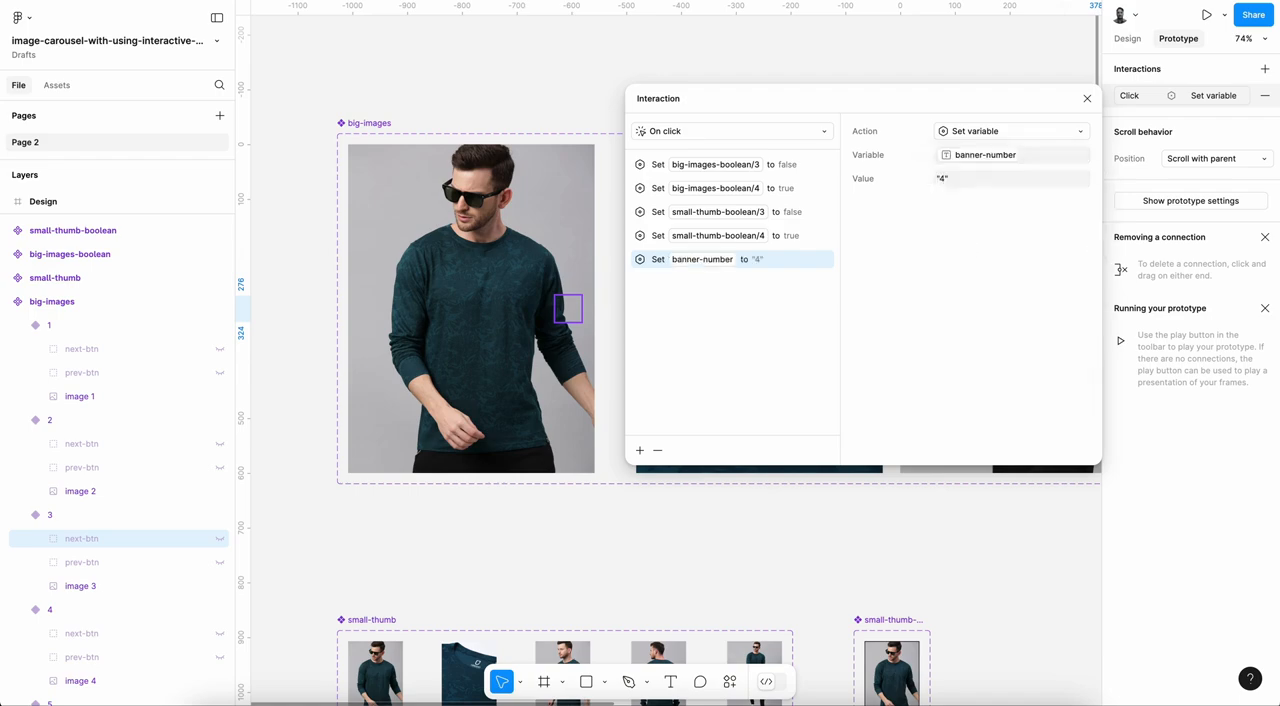
Step: Add a Set variable action to the On click interaction of prev-btn in variant 3, setting banner-number to "2"
left_click(104, 563)
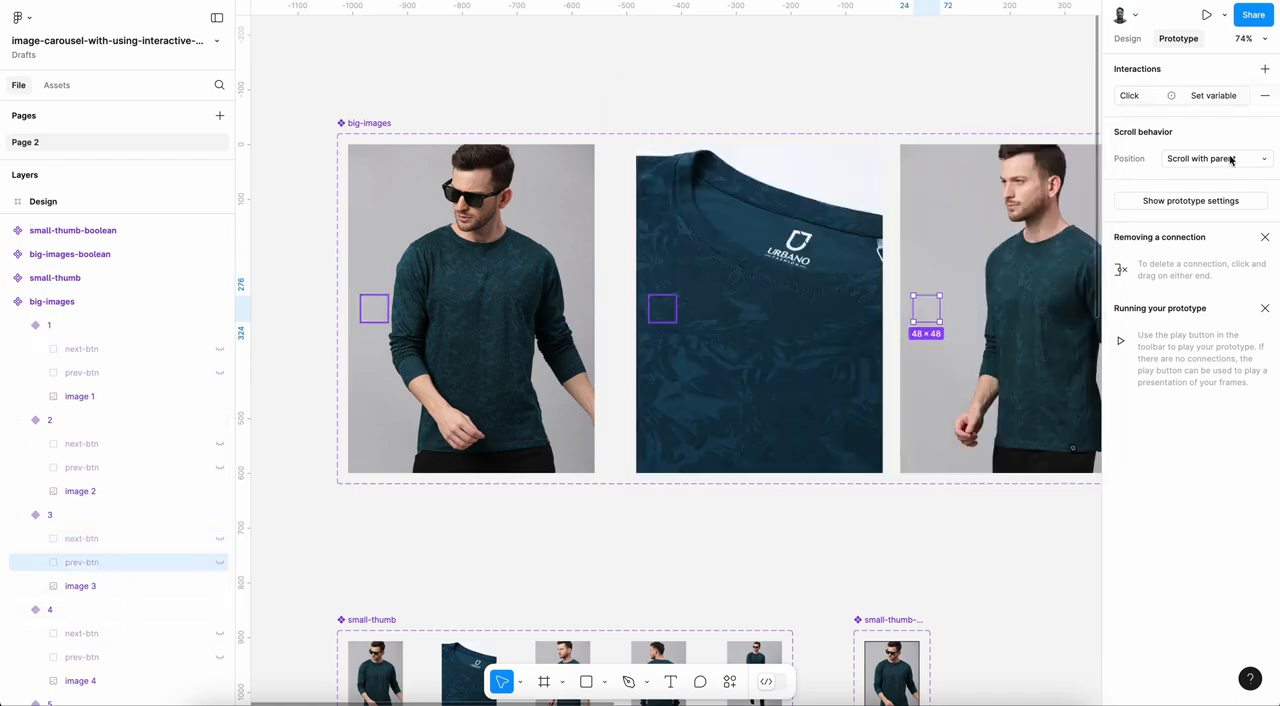
left_click(1213, 95)
left_click(780, 235)
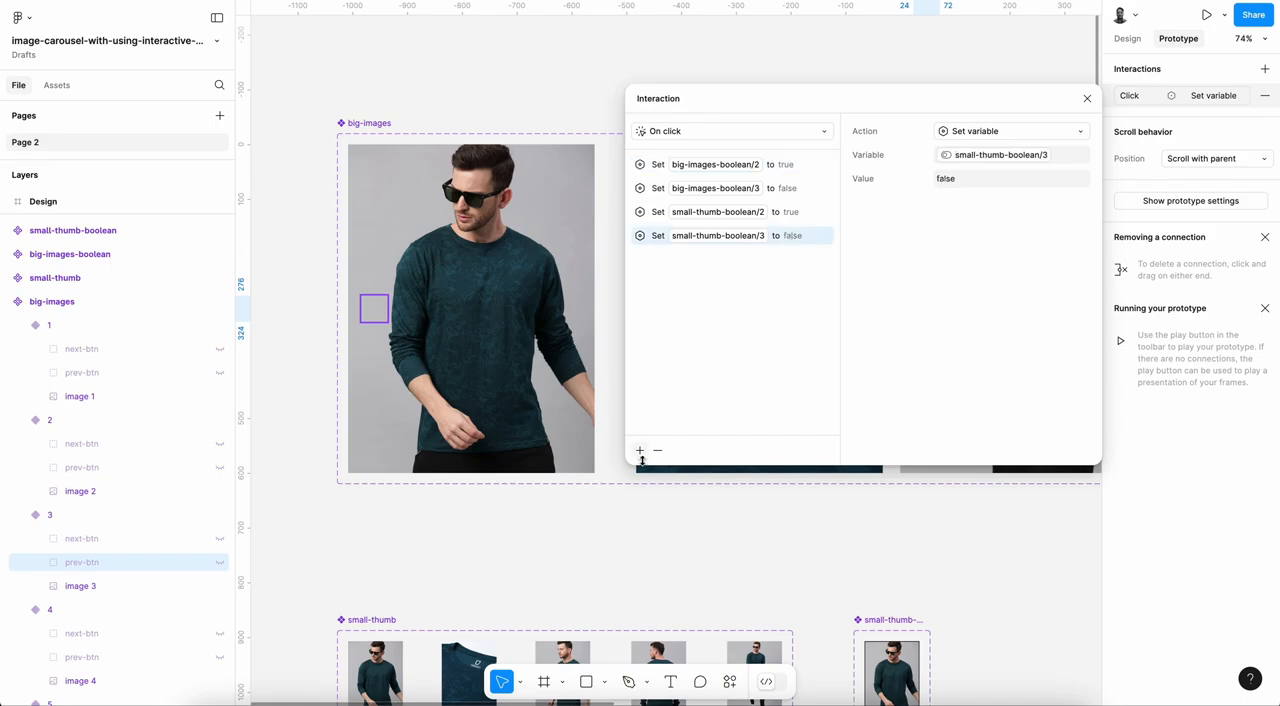
left_click(641, 457)
left_click(637, 607)
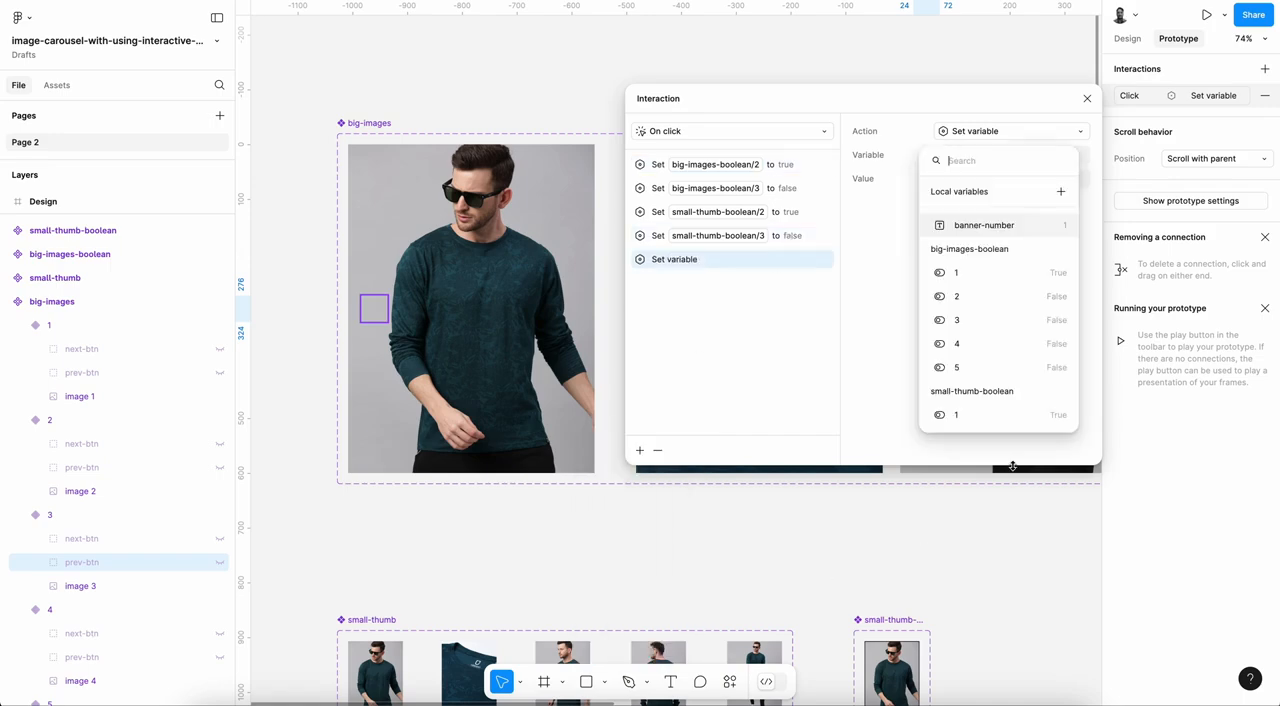
left_click(990, 224)
type("\"2")
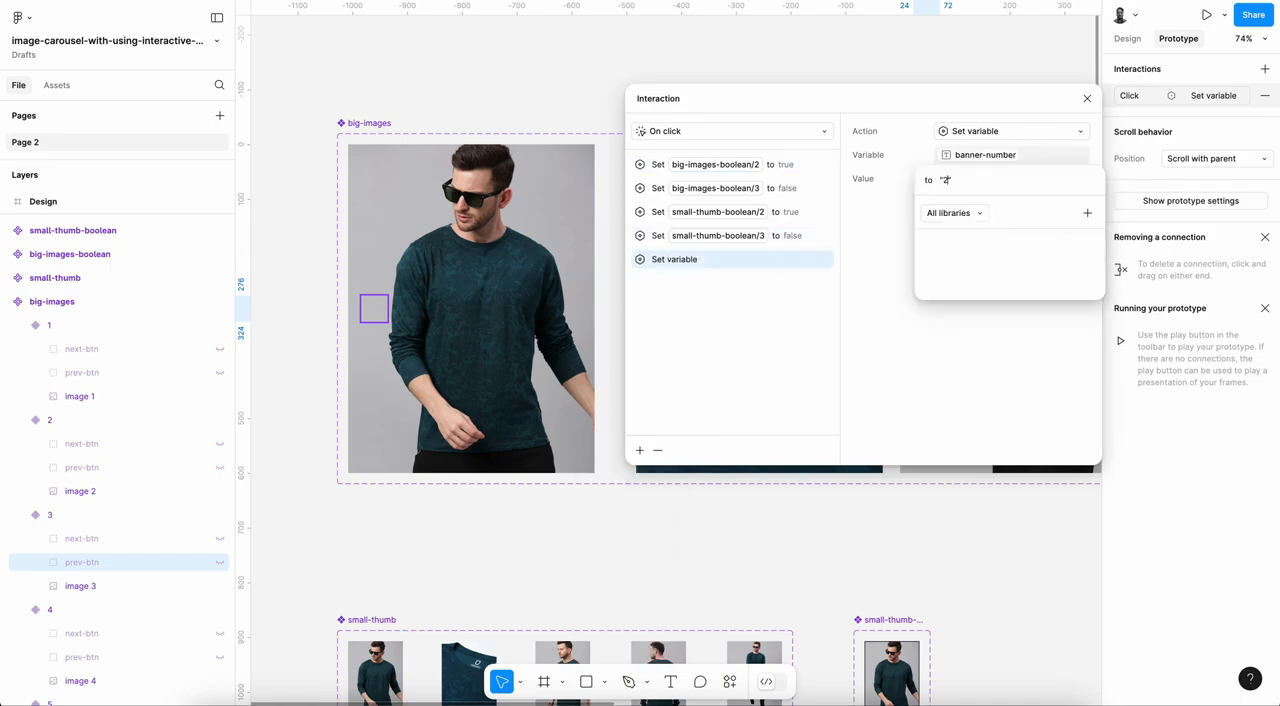
key("Return")
Step: Open the On click interaction of prev-btn in variant 4 and select its small-thumb-boolean/4 action
scroll(110, 552, "down", 1)
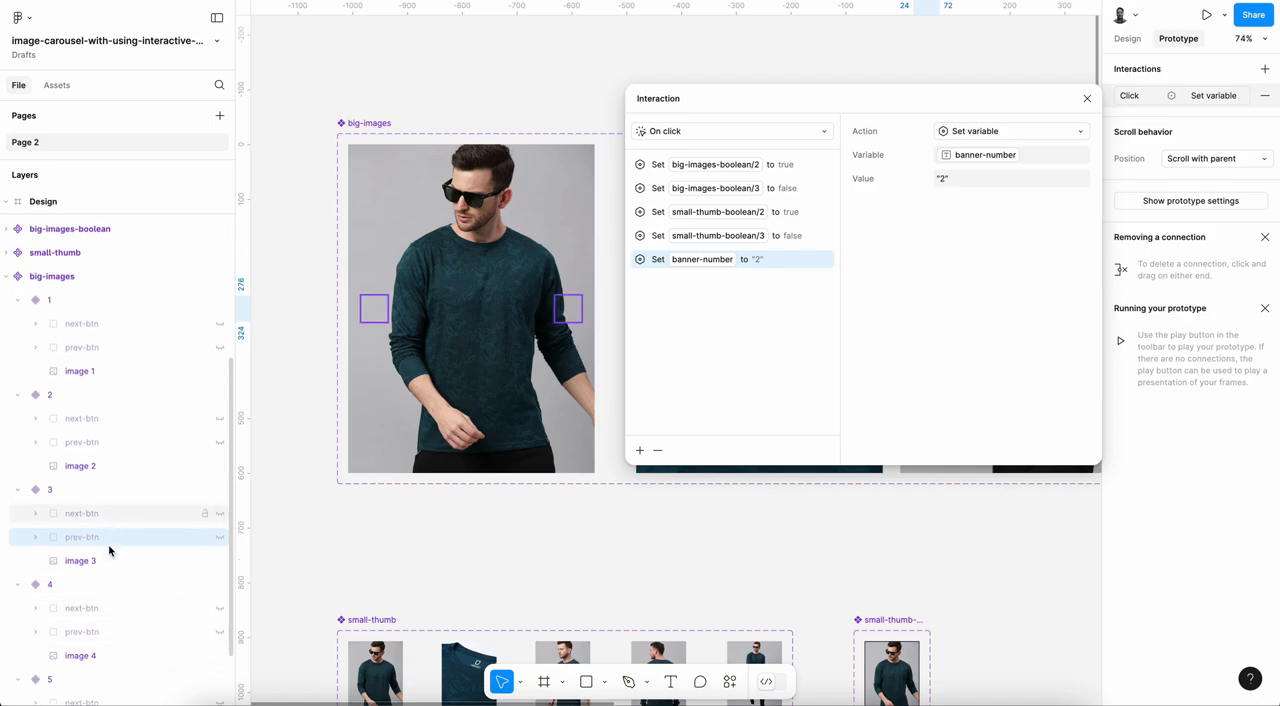
left_click(109, 604)
left_click(1165, 95)
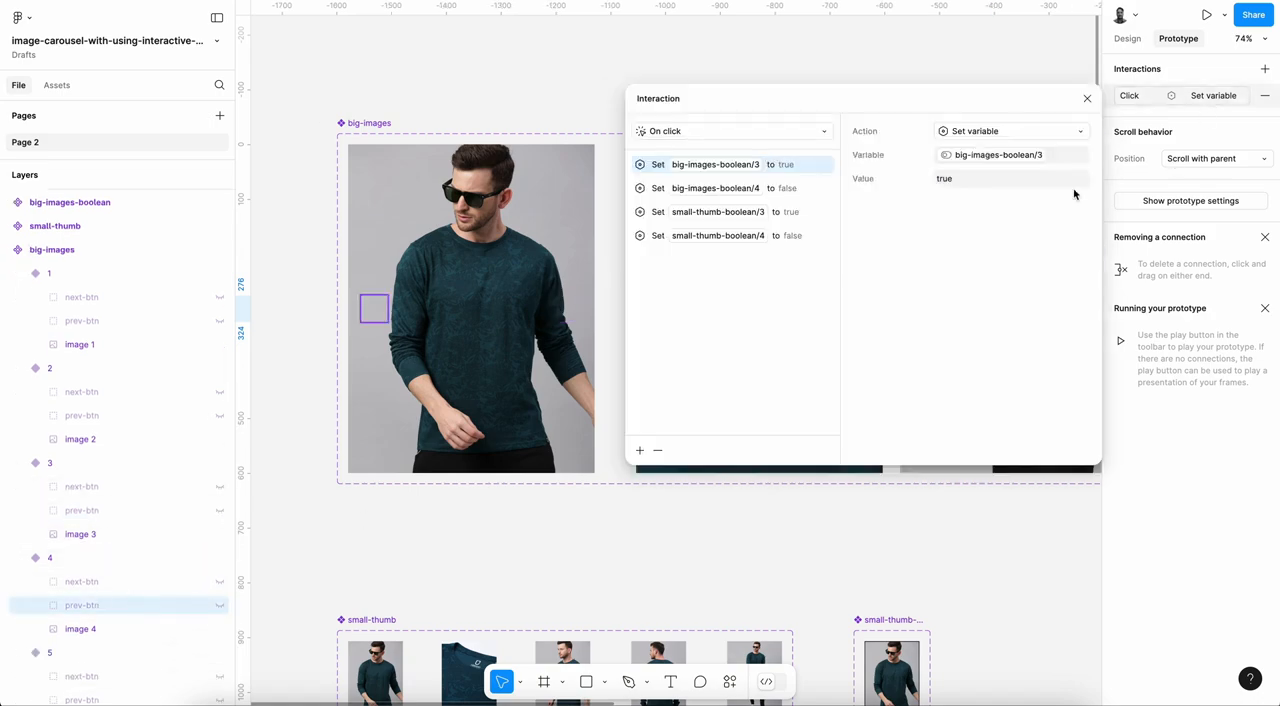
left_click(804, 240)
left_click(640, 450)
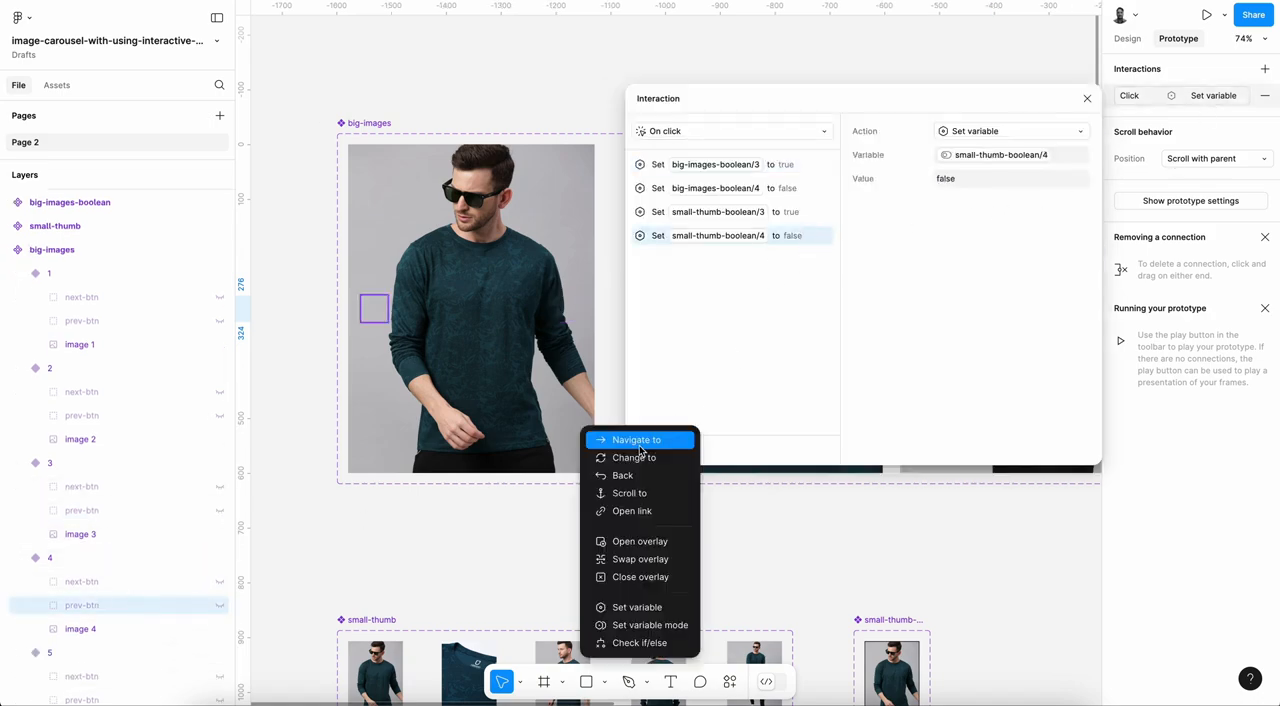
left_click(650, 624)
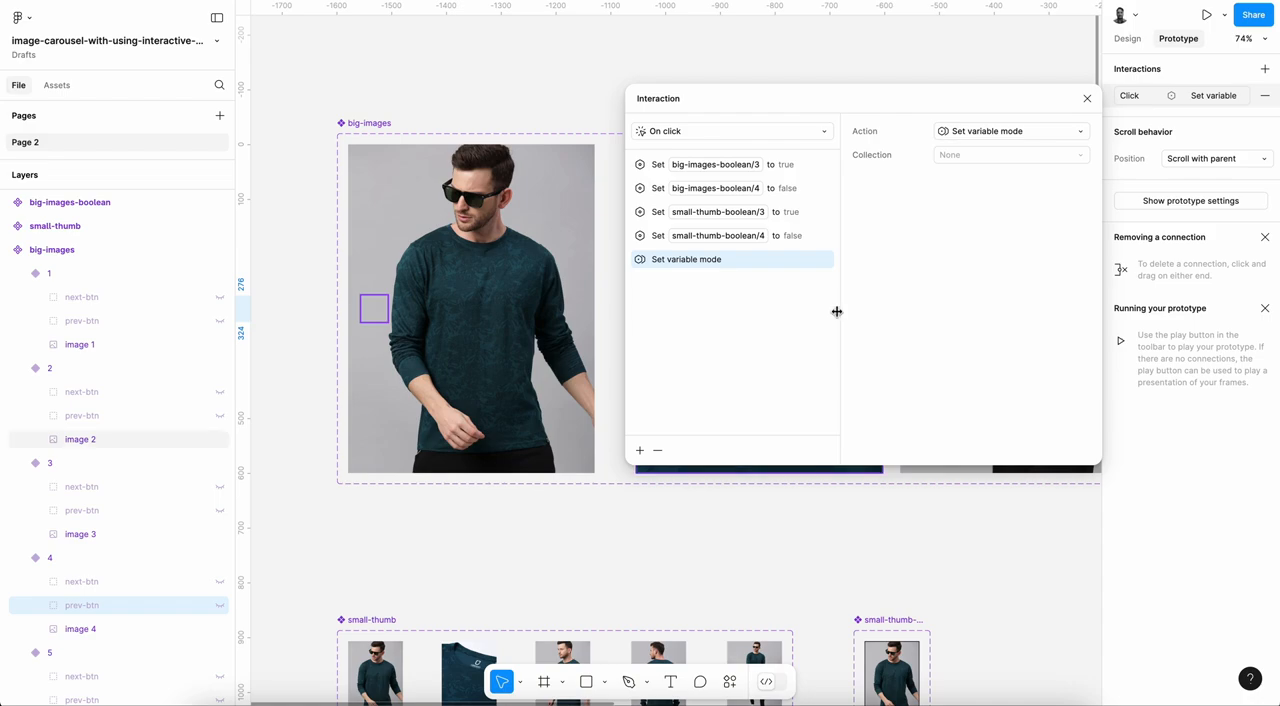
key("Escape")
left_click(1195, 100)
left_click(788, 238)
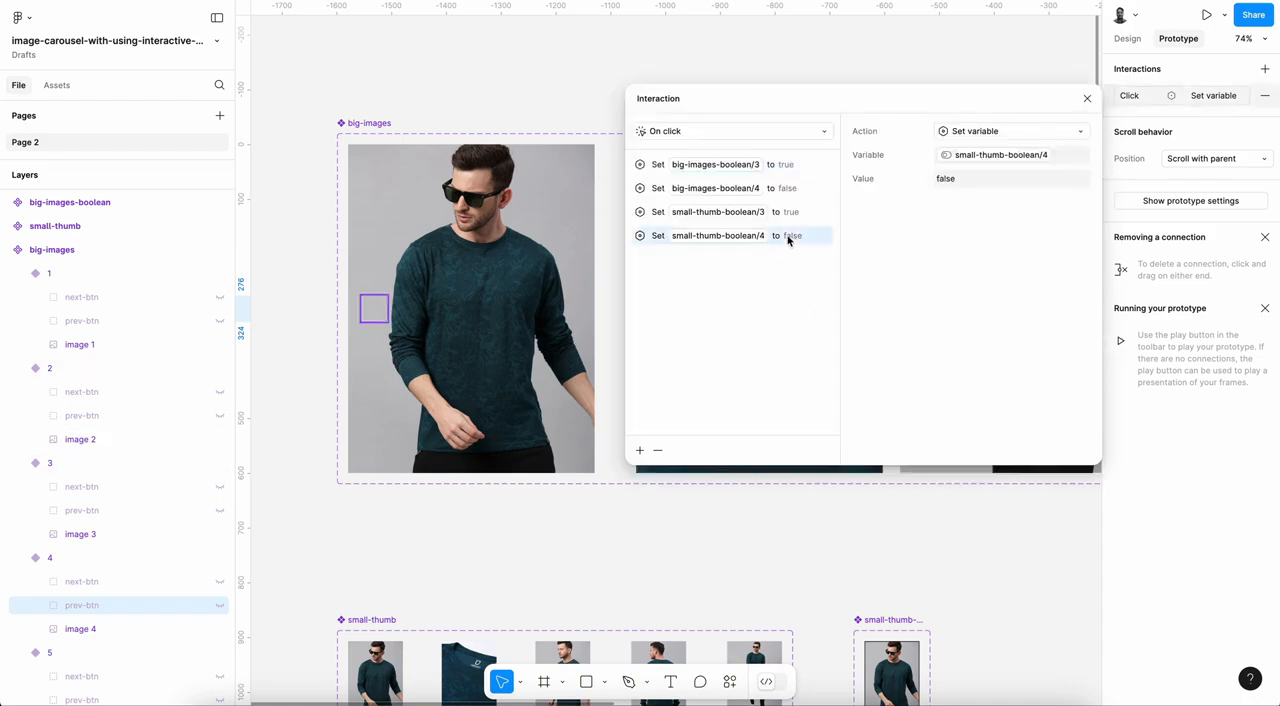
Step: Add a Set variable action to the On click interaction of prev-btn in variant 4, setting banner-number to "3"
left_click(640, 450)
left_click(640, 606)
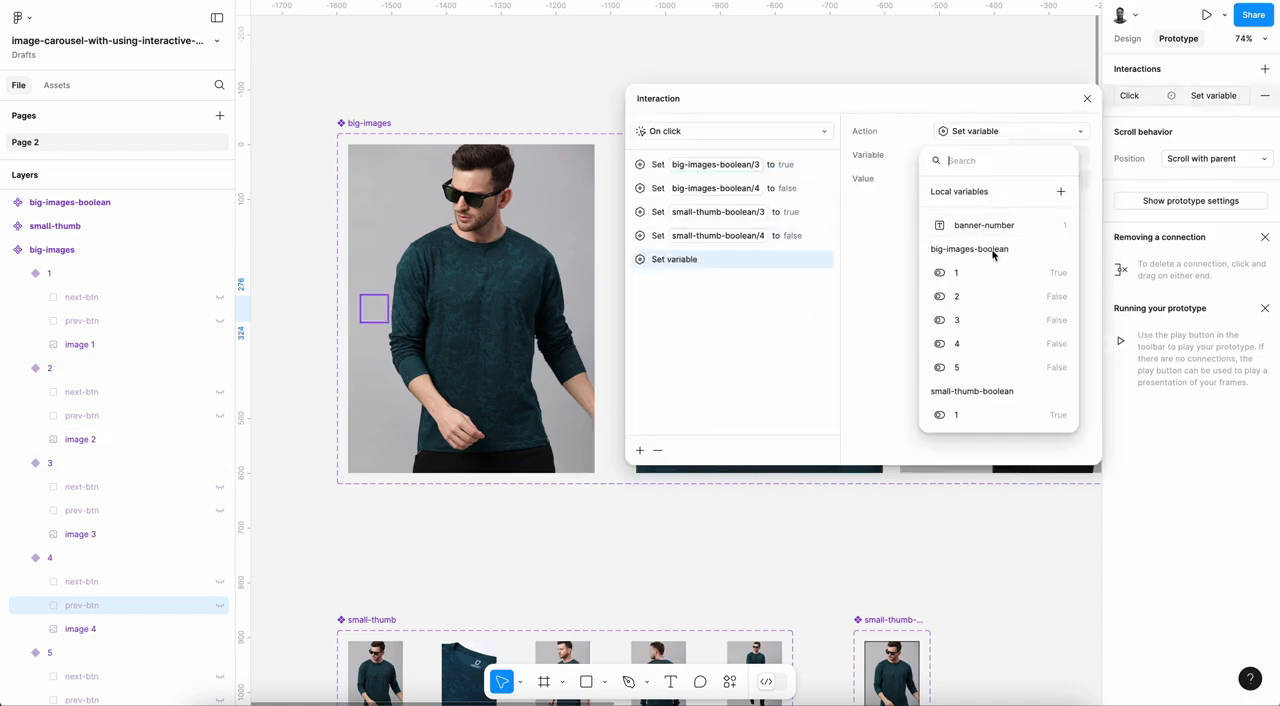
left_click(983, 229)
type("'")
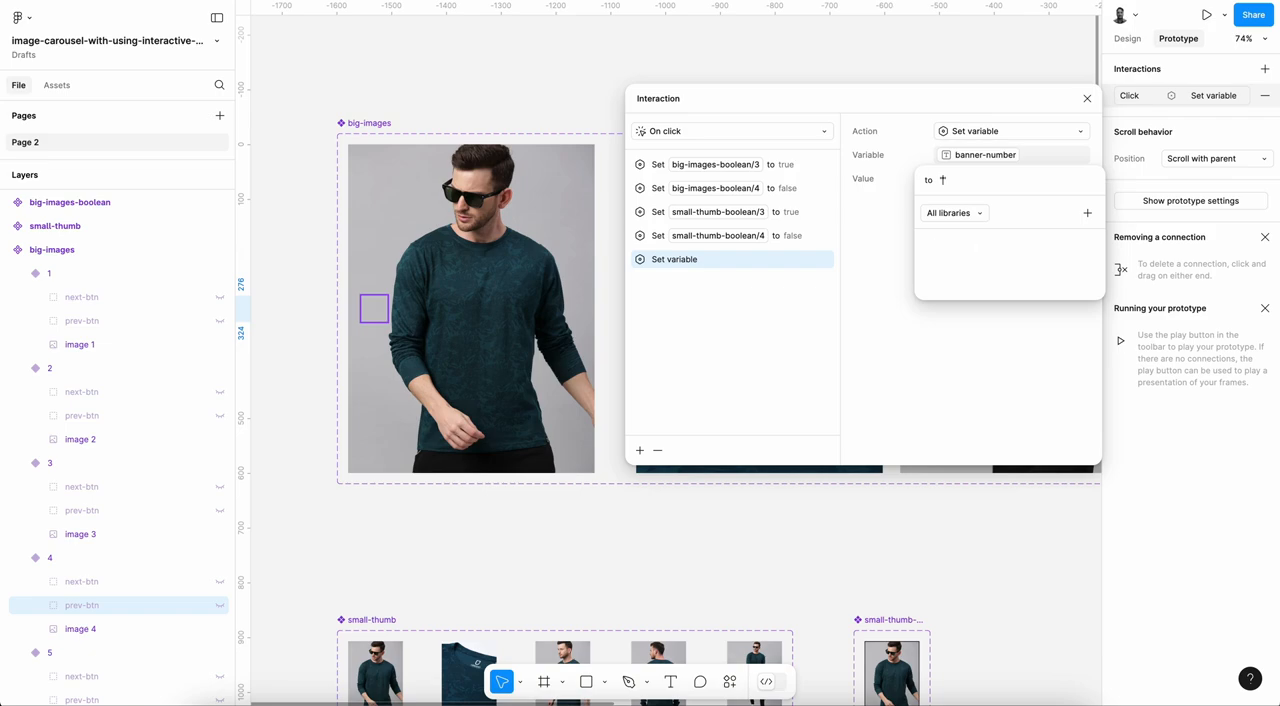
type("3")
key("Return")
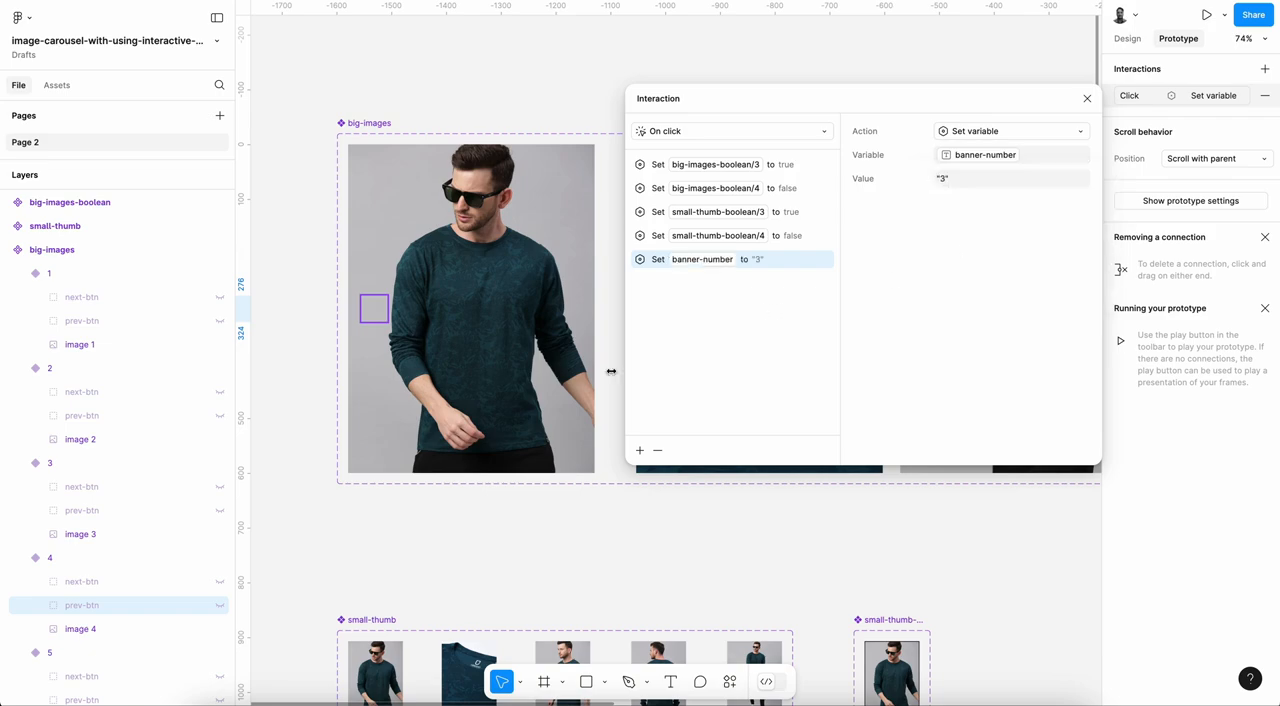
Step: Add a Set variable action to the On click interaction of next-btn in variant 4, setting banner-number to "5"
left_click(122, 581)
left_click(1217, 97)
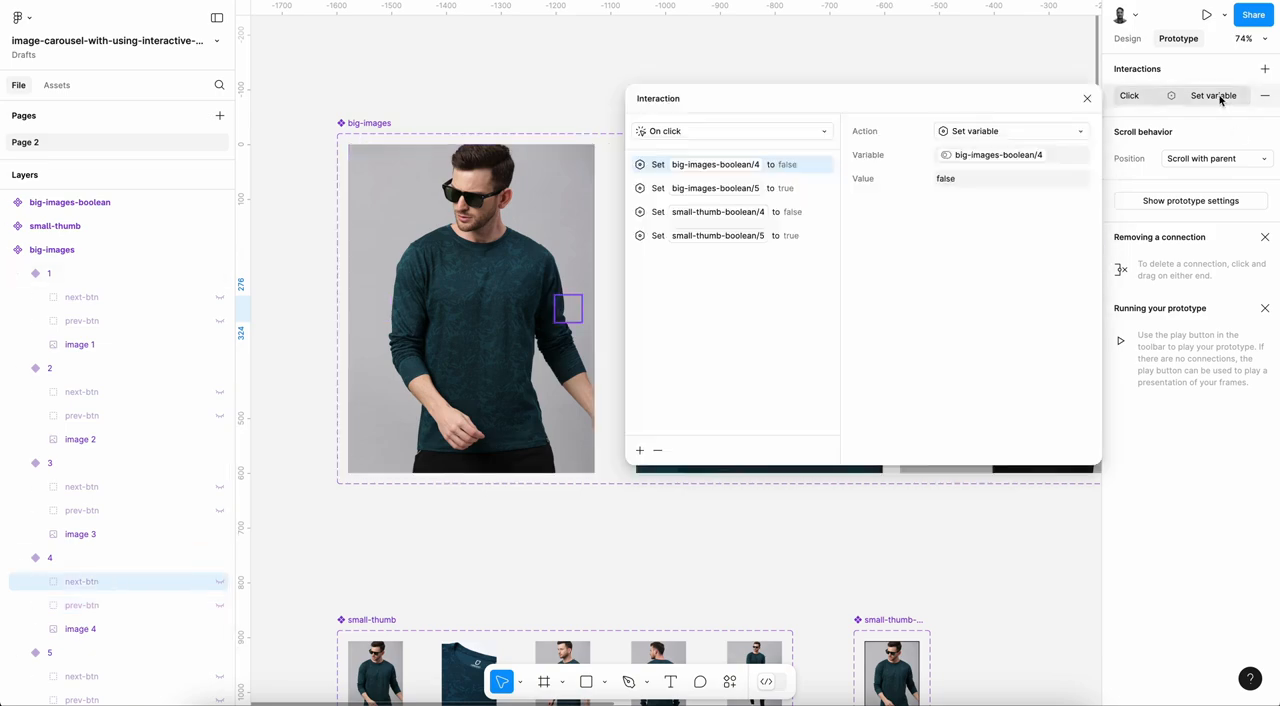
left_click(772, 240)
left_click(640, 450)
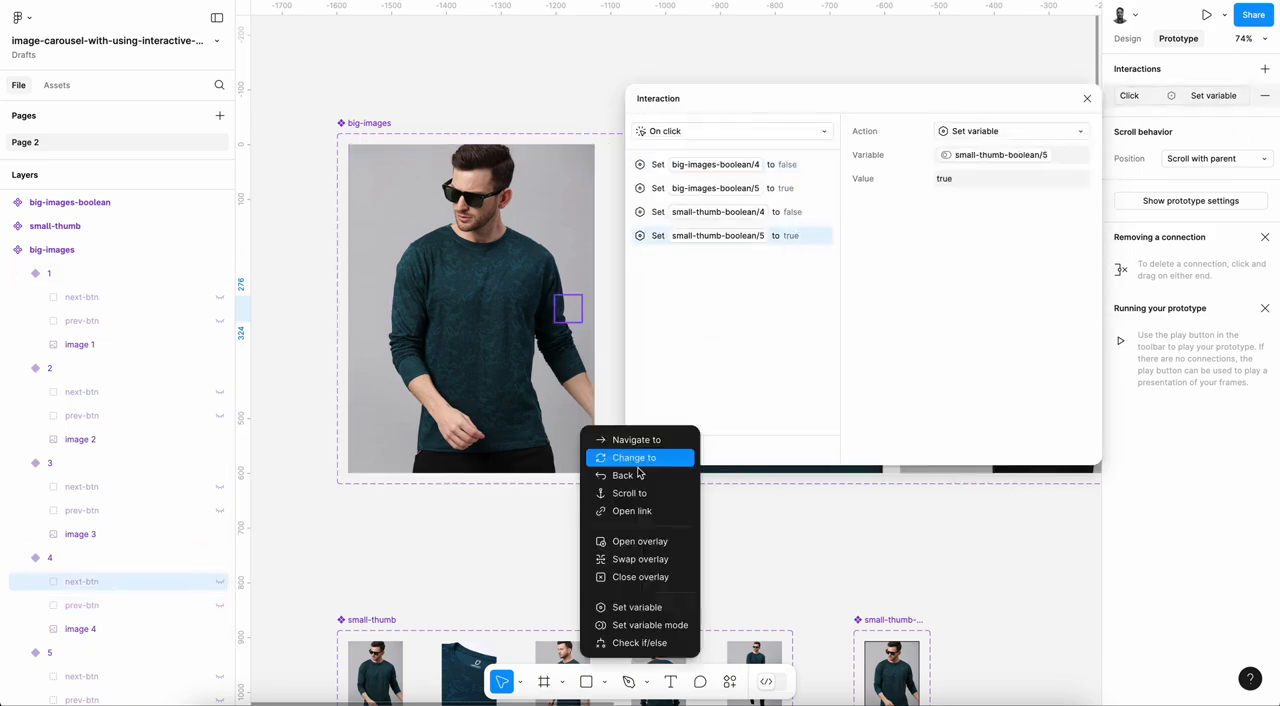
left_click(657, 609)
left_click(995, 227)
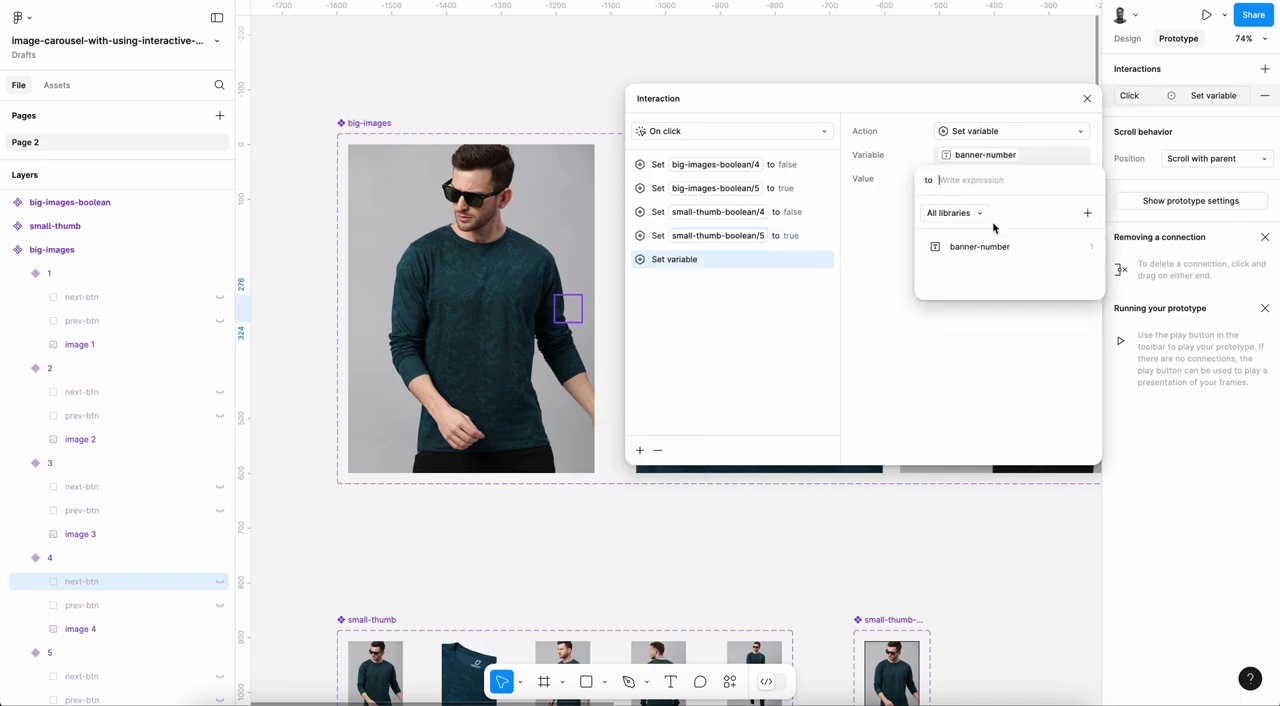
key("Return")
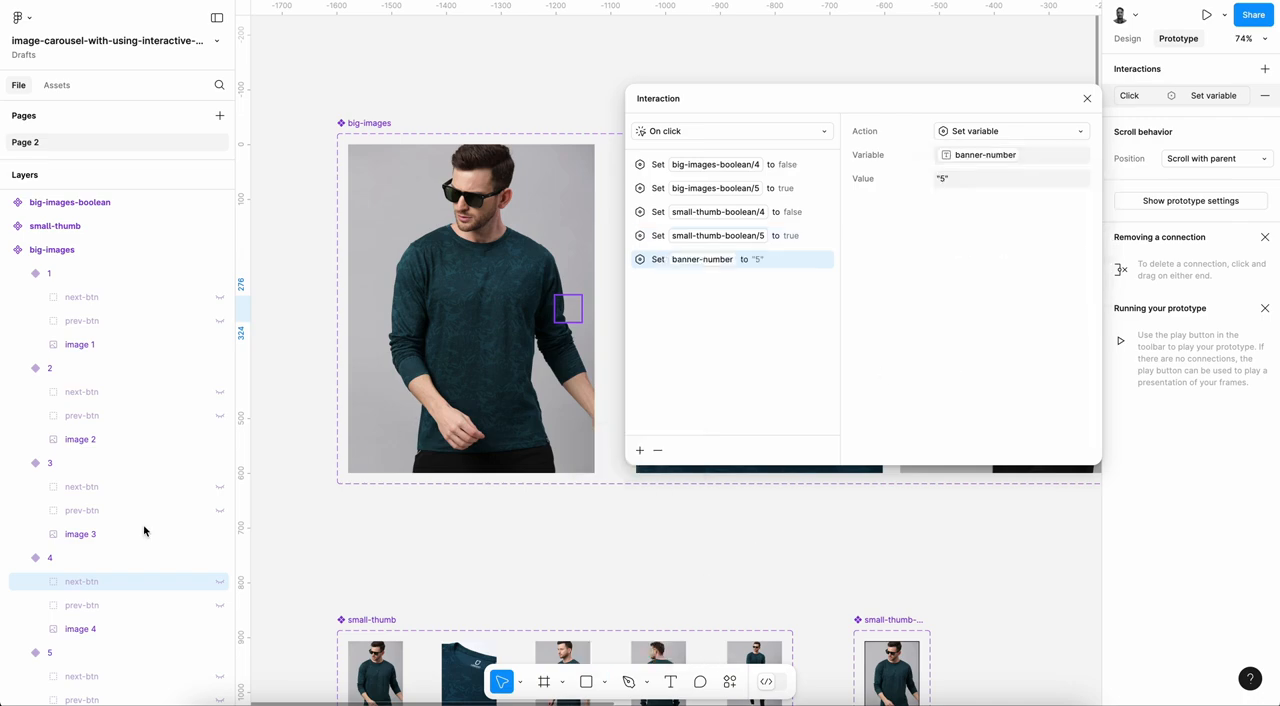
Step: Add a Set variable action to the On click interaction of prev-btn in variant 5, setting banner-number to "4"
scroll(88, 640, "down", 1)
left_click(90, 676)
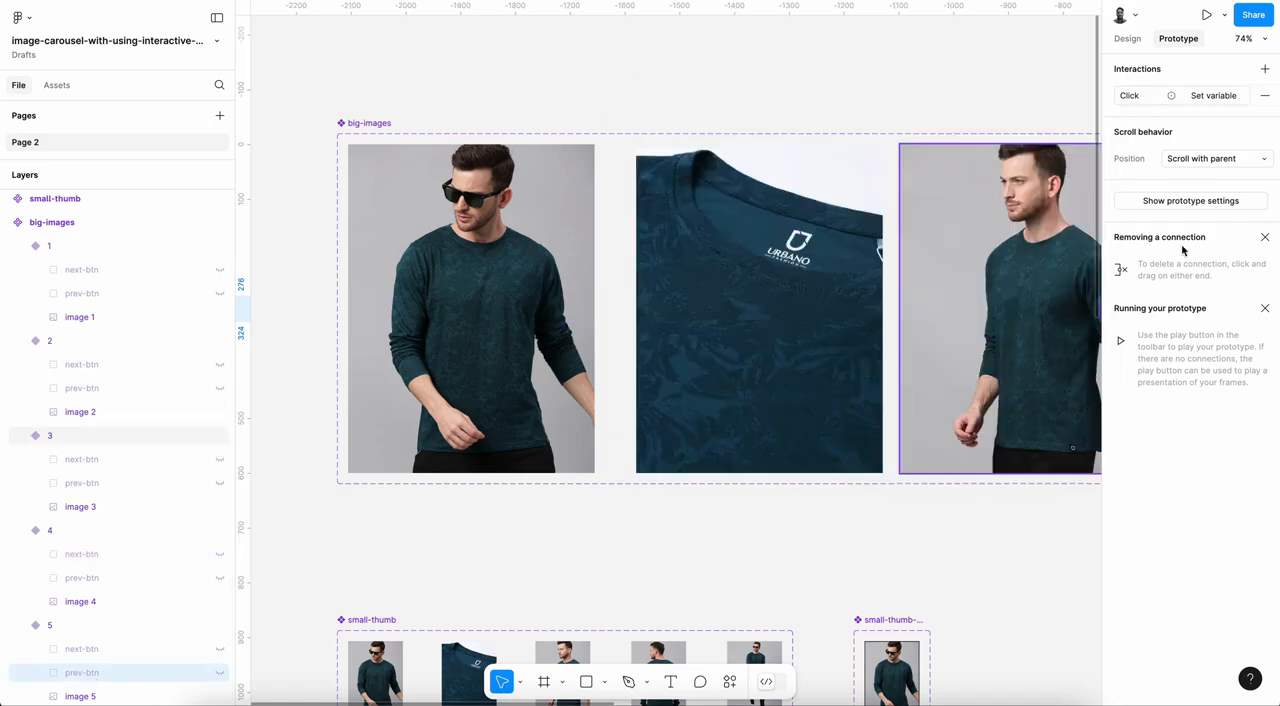
left_click(1213, 95)
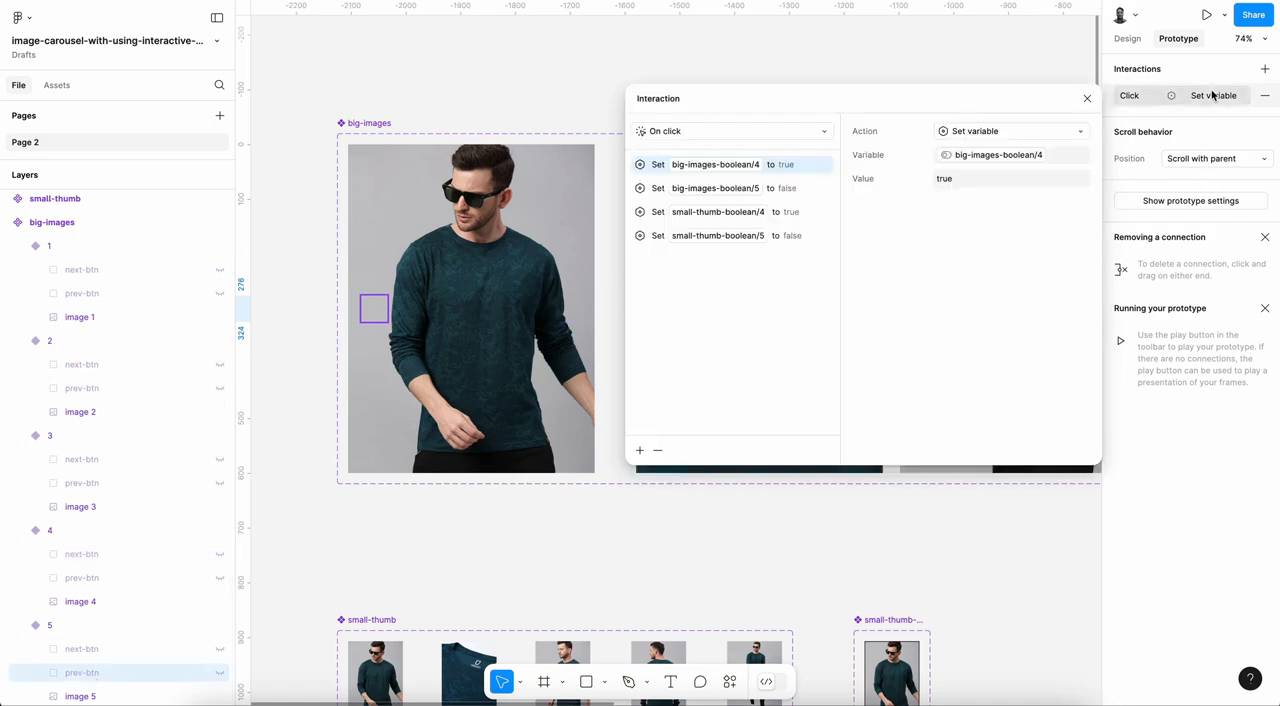
left_click(786, 236)
left_click(640, 451)
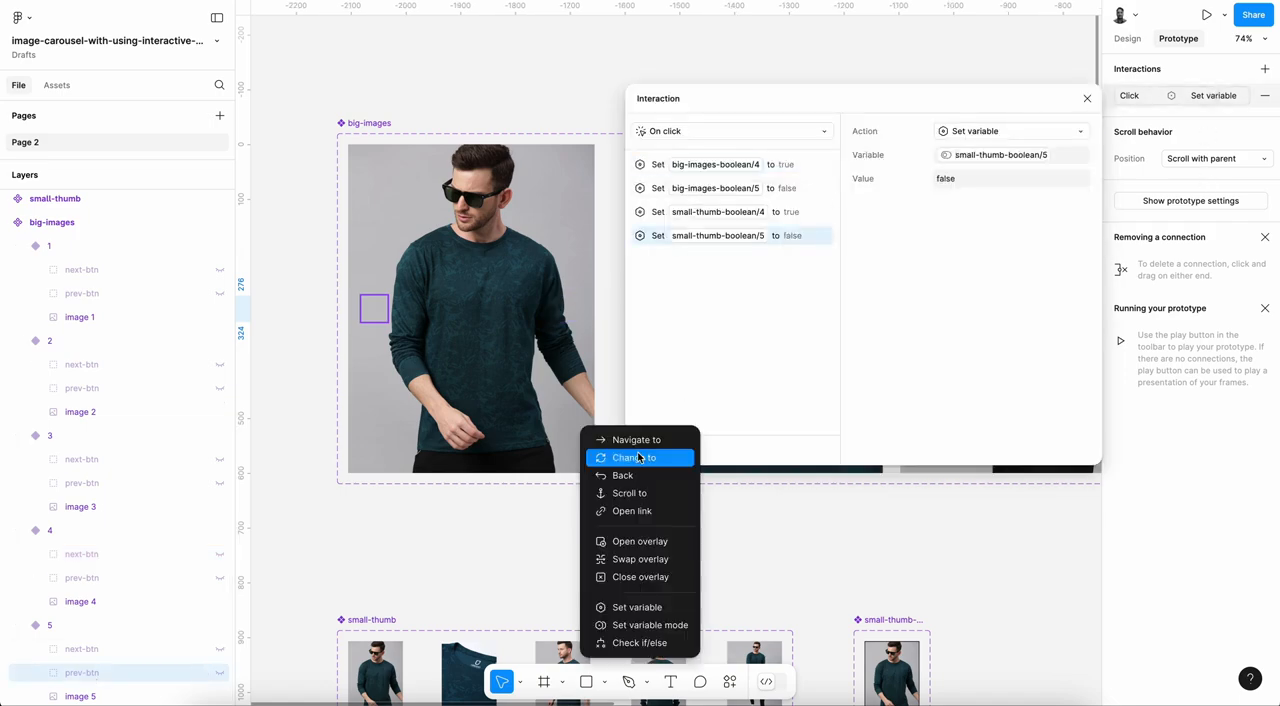
left_click(649, 607)
left_click(991, 224)
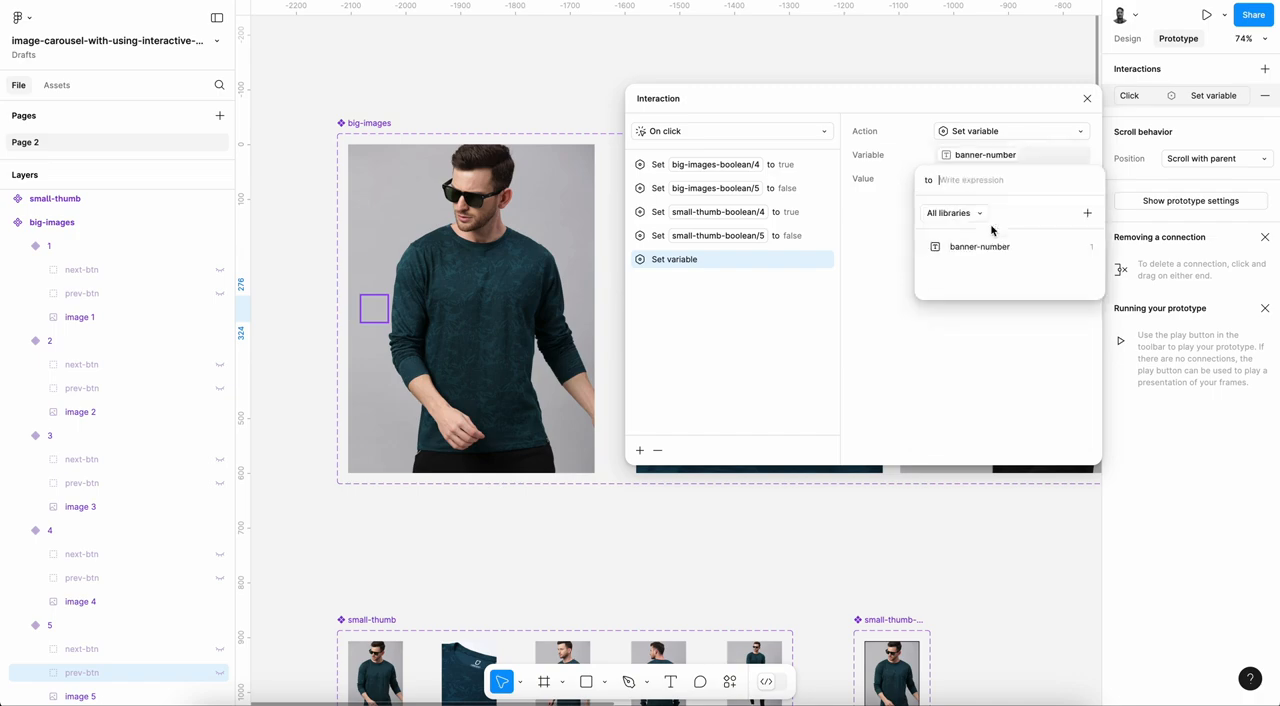
type("+")
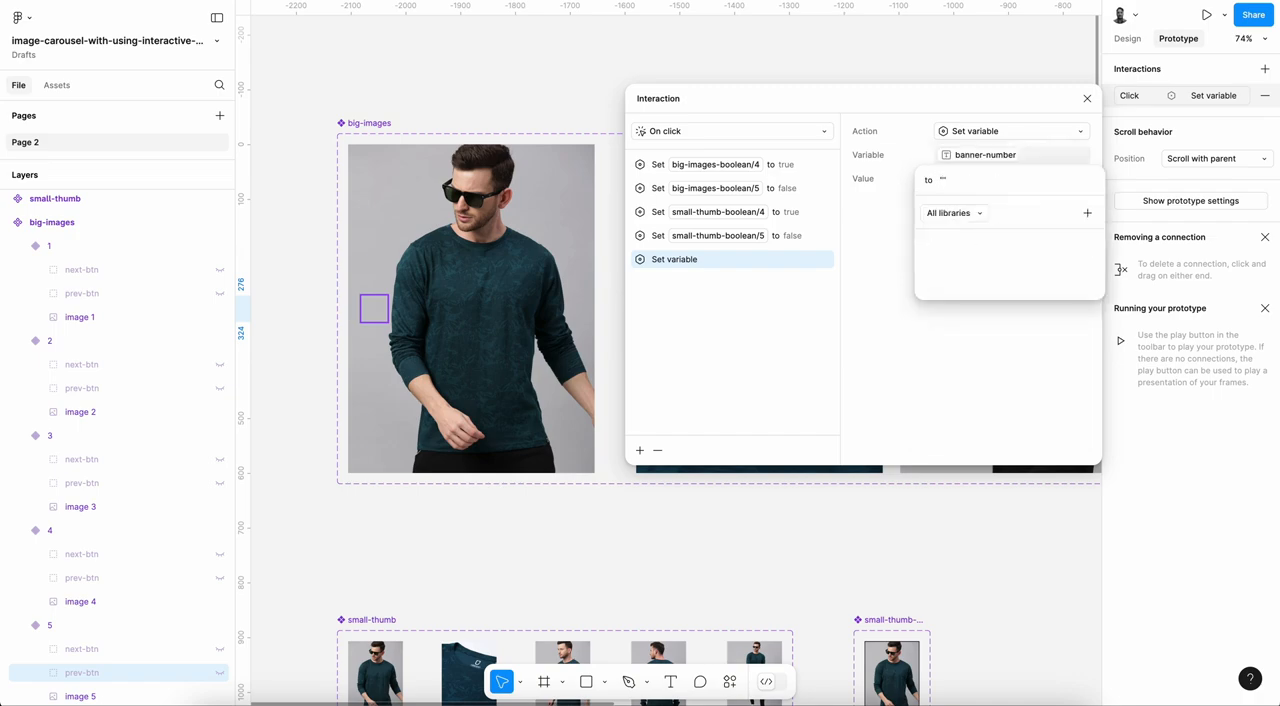
key("Return")
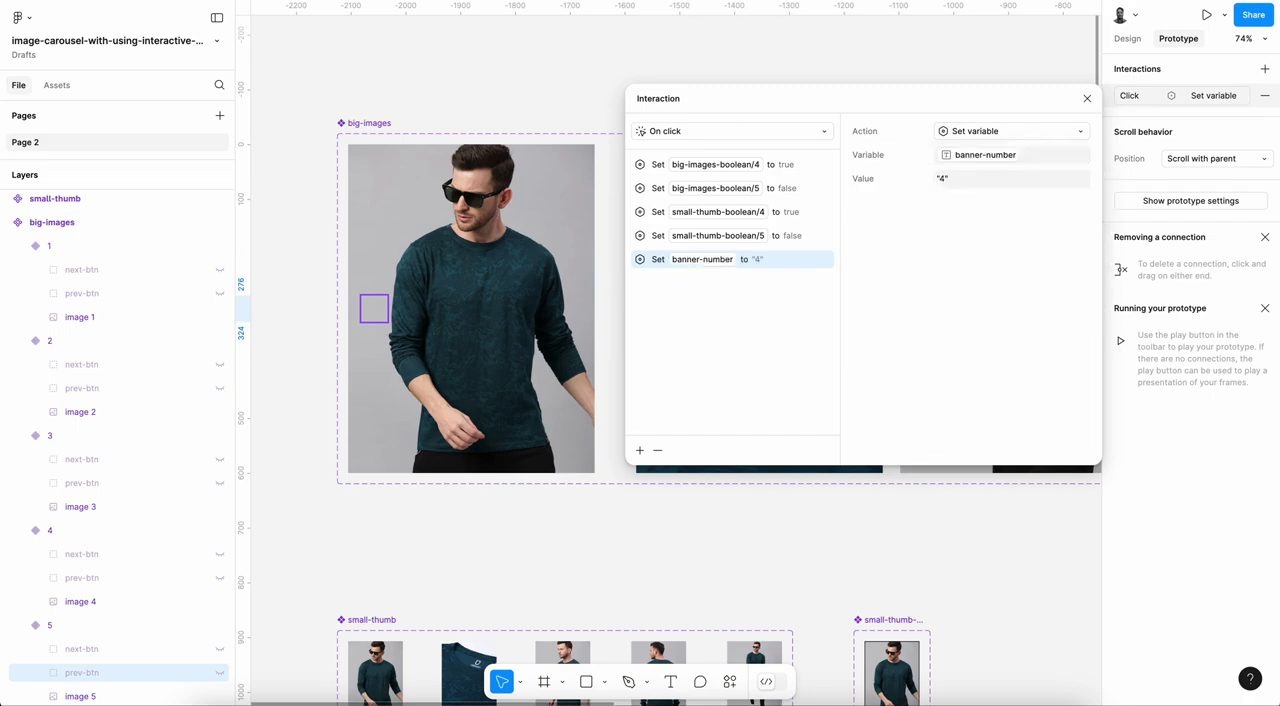
Step: Switch to the prototype preview and test the arrows, going forward through all five images and back to the first
key("ctrl+Tab")
mouse_move(366, 417)
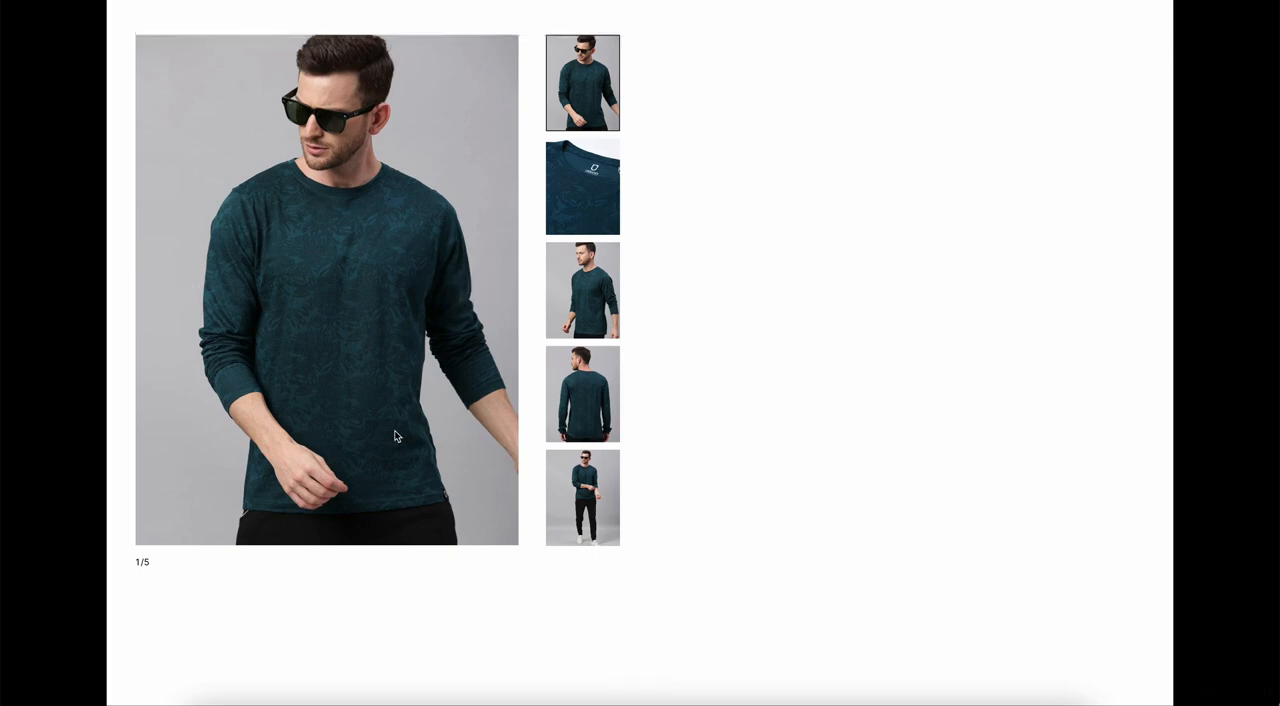
mouse_move(392, 442)
left_click(480, 296)
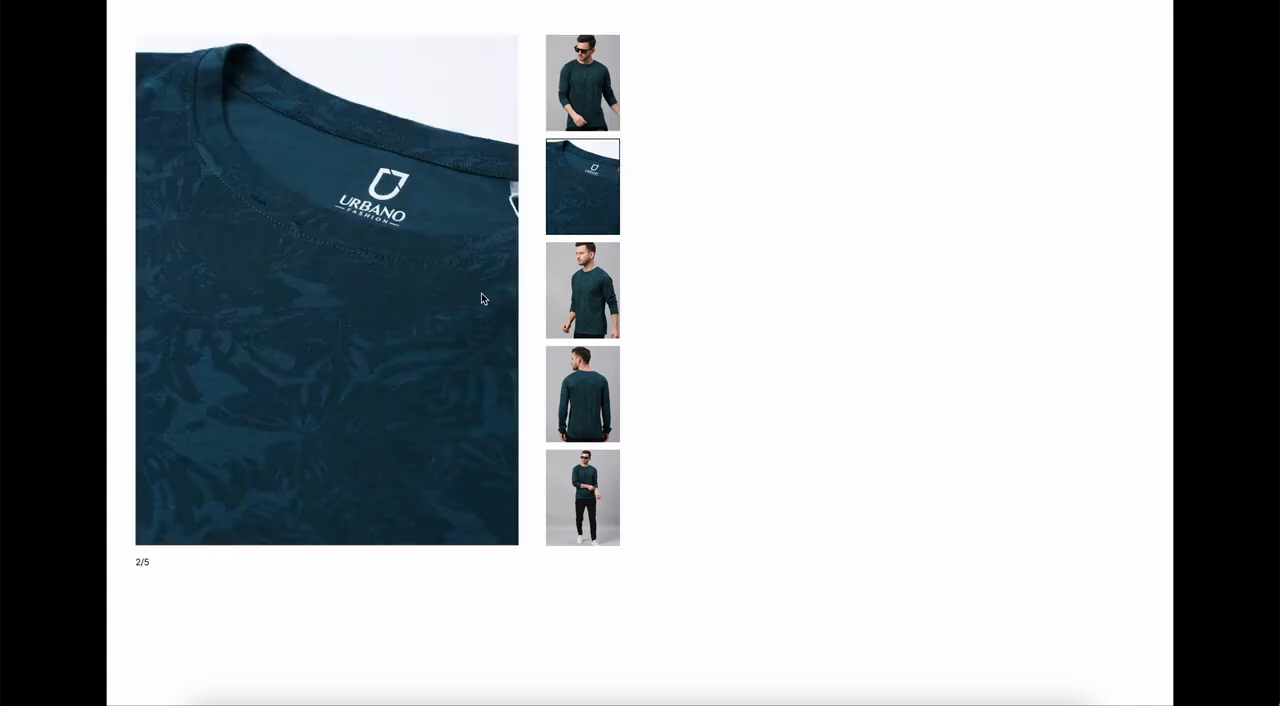
left_click(478, 291)
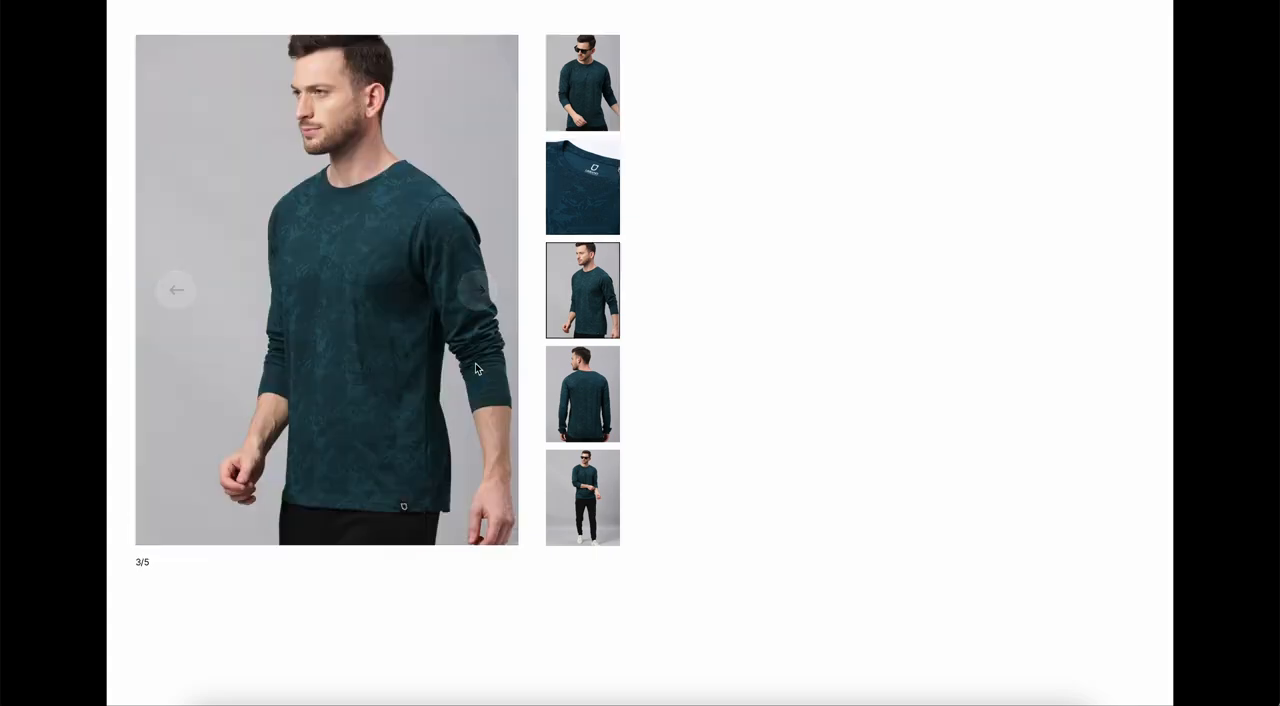
left_click(490, 292)
left_click(479, 291)
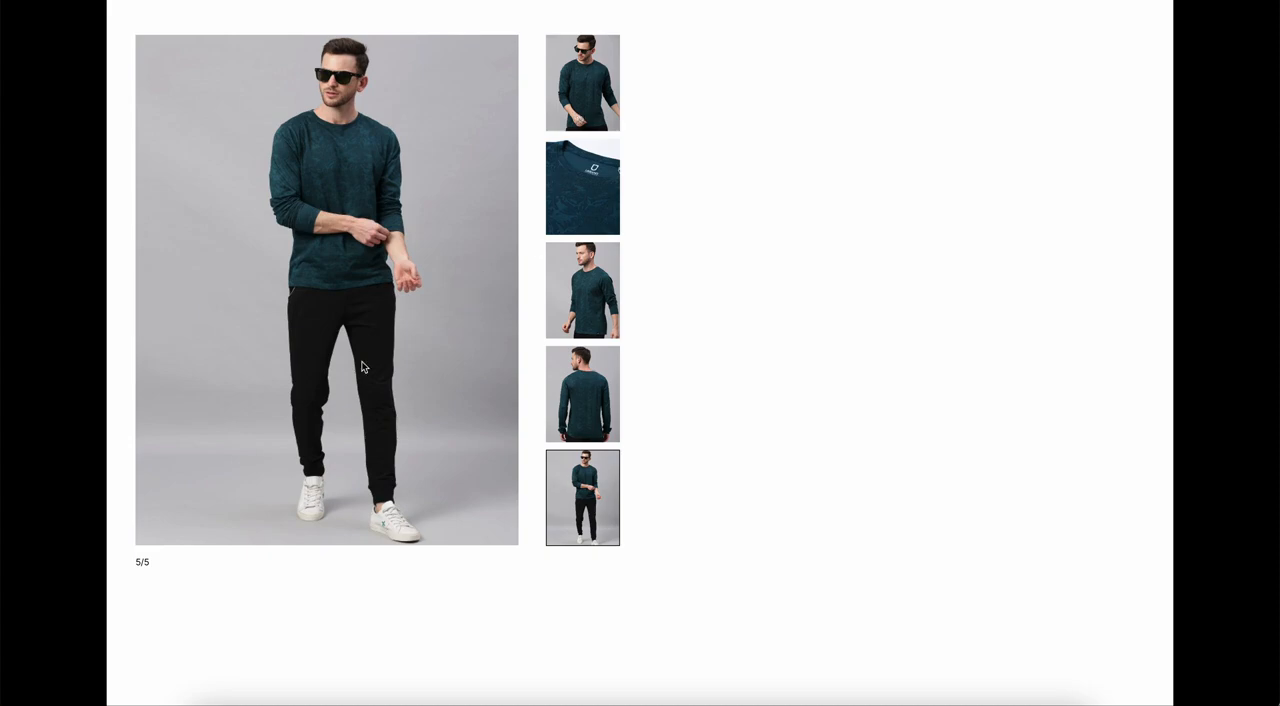
left_click(178, 295)
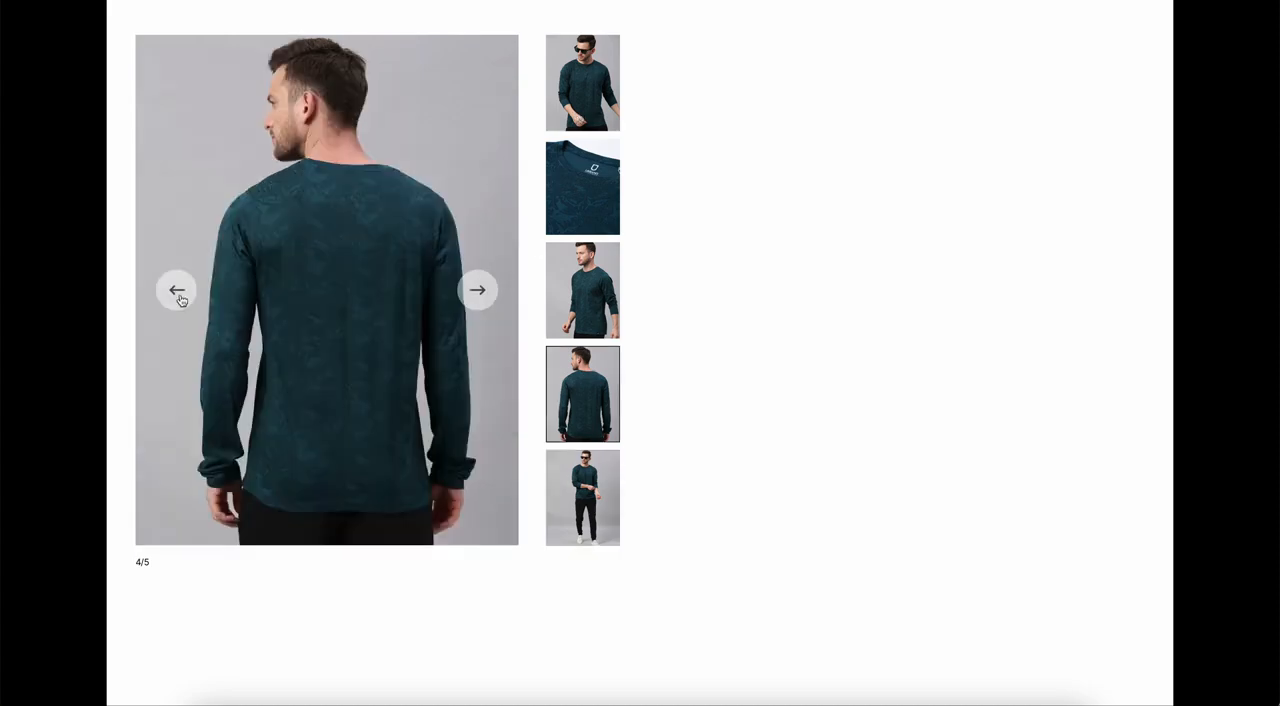
left_click(178, 293)
left_click(179, 296)
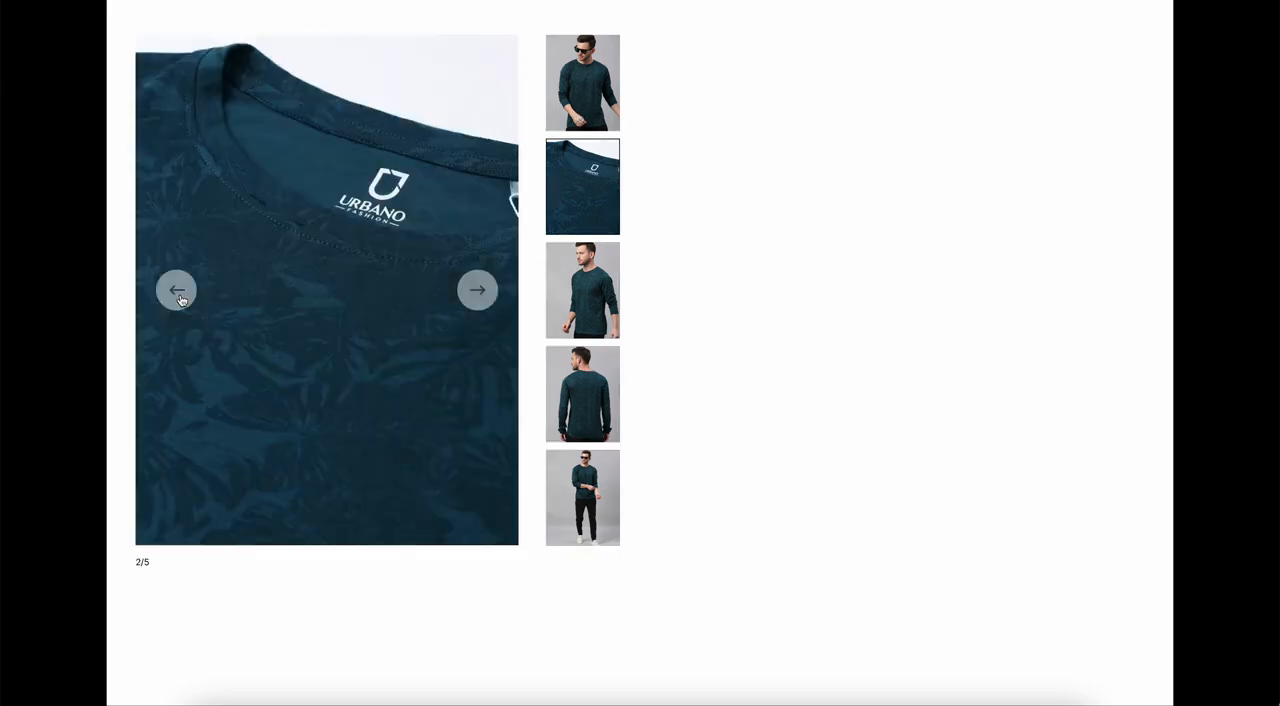
left_click(179, 296)
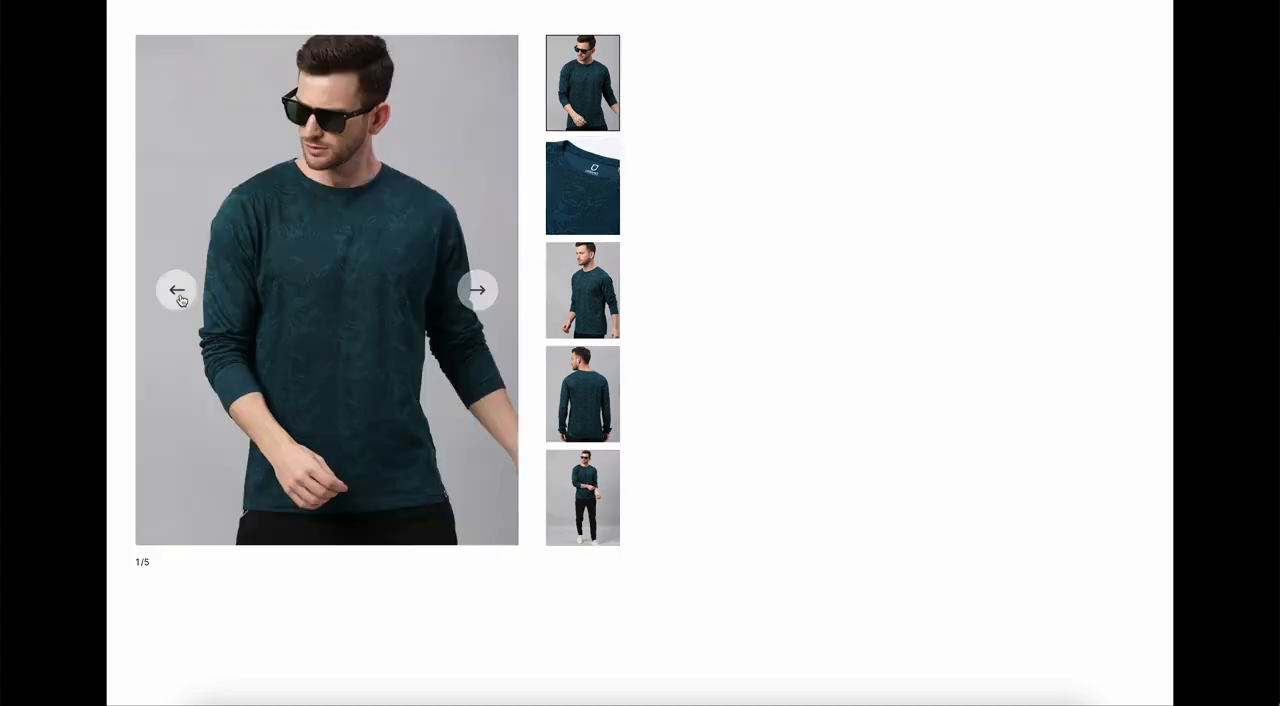
Step: Test the second, third, fourth and first thumbnails against the counter in the preview, and return to the design file
left_click(576, 210)
left_click(586, 300)
left_click(574, 376)
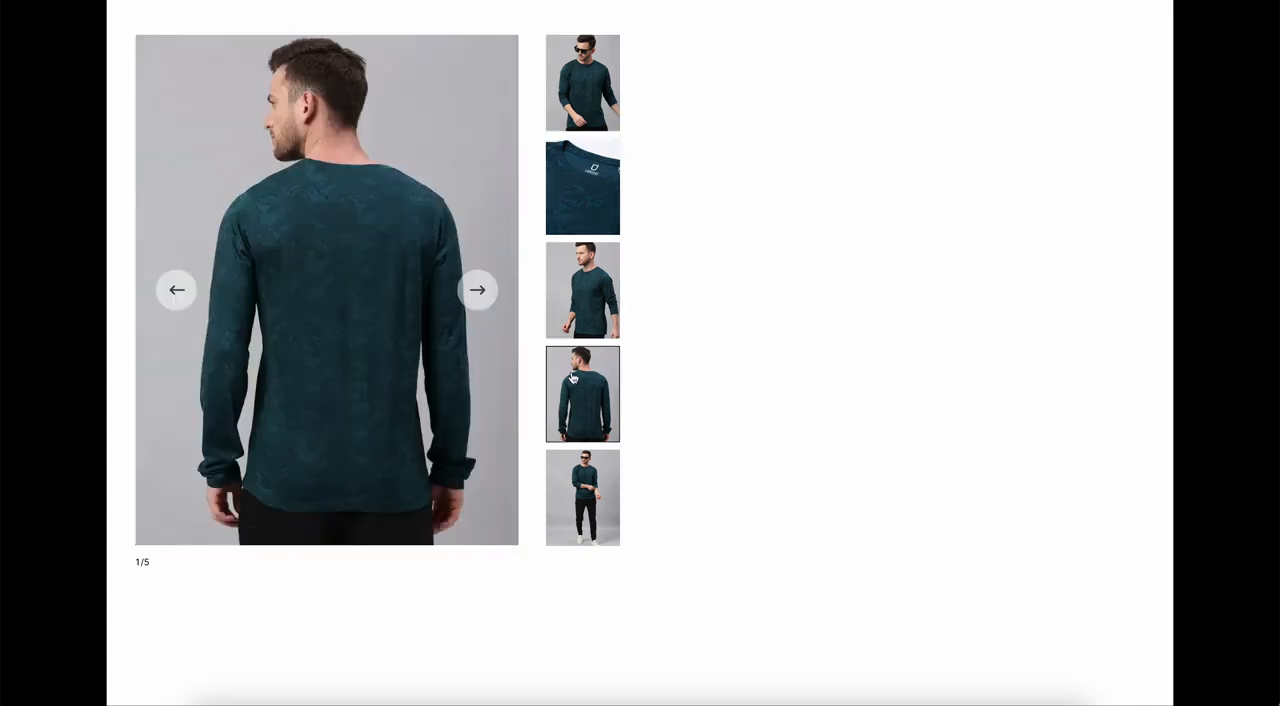
left_click(597, 105)
key("ctrl+Tab")
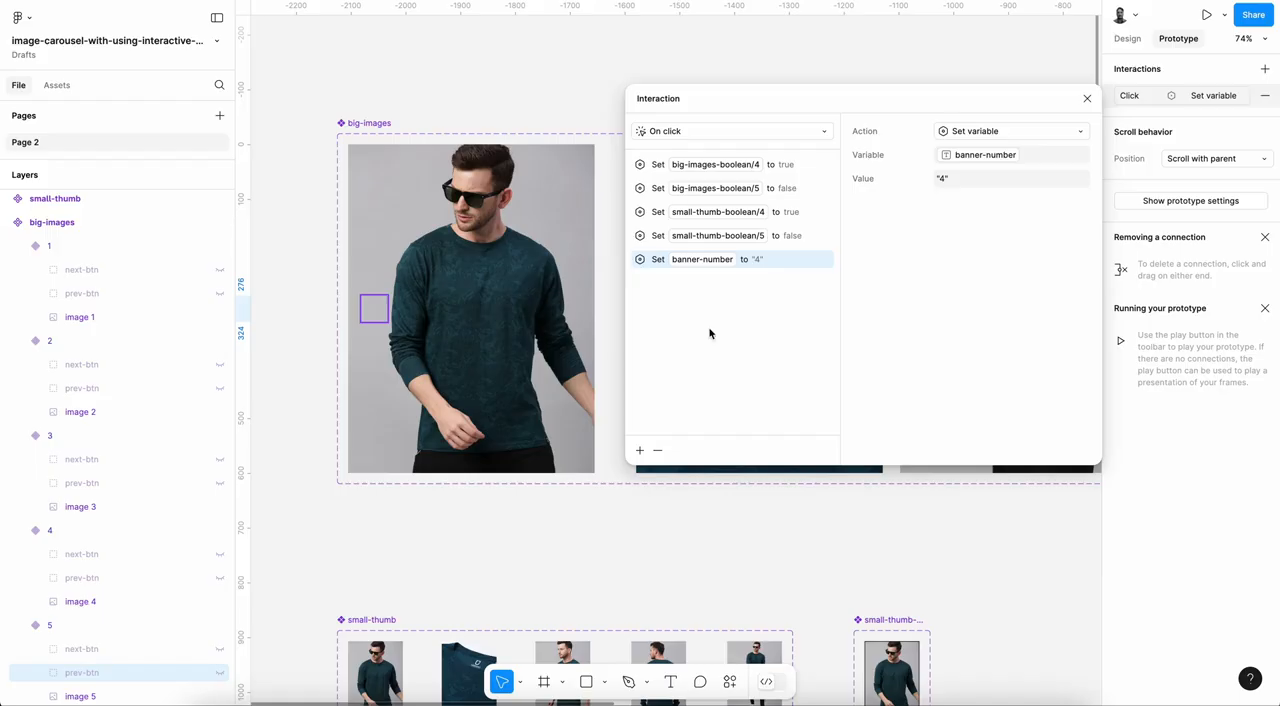
Step: Open the On click interaction of the first thumbnail in the Design frame and move its dialog clear of the thumbnails
left_click(1087, 98)
scroll(700, 314, "down", 2)
scroll(700, 318, "down", 5)
scroll(685, 314, "down", 5)
scroll(692, 290, "up", 3)
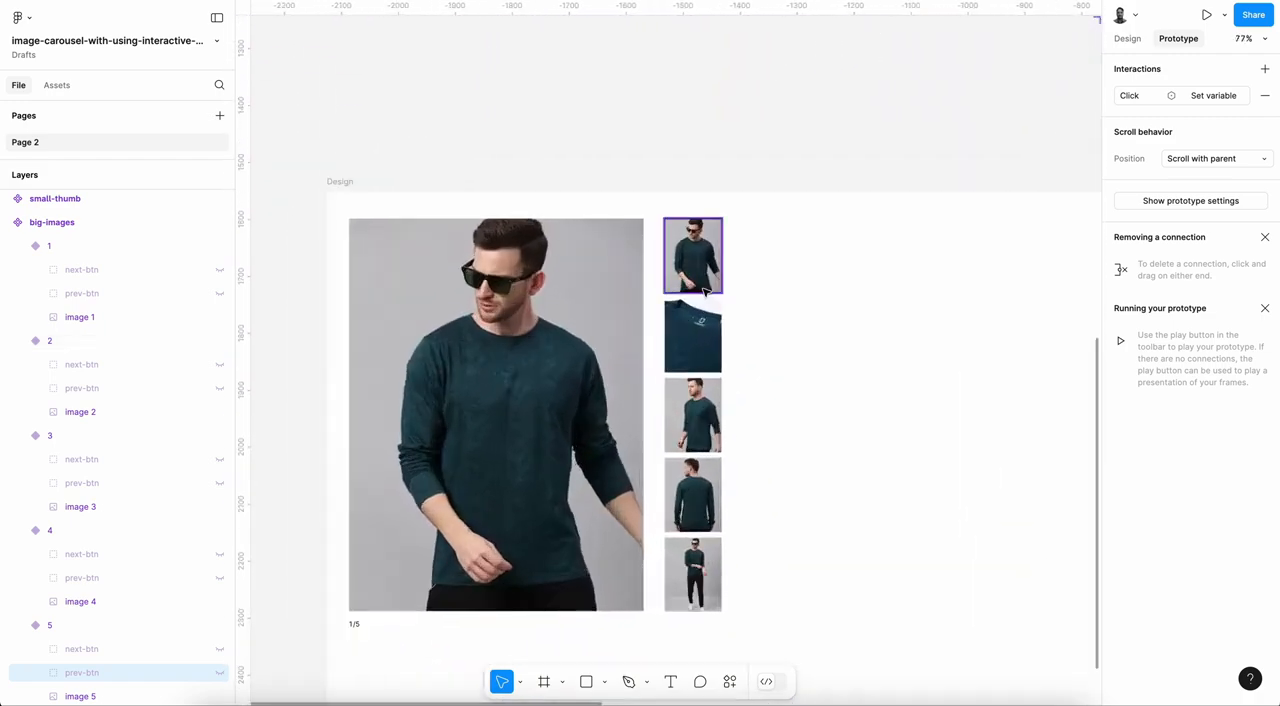
left_click(703, 285)
left_click(749, 247)
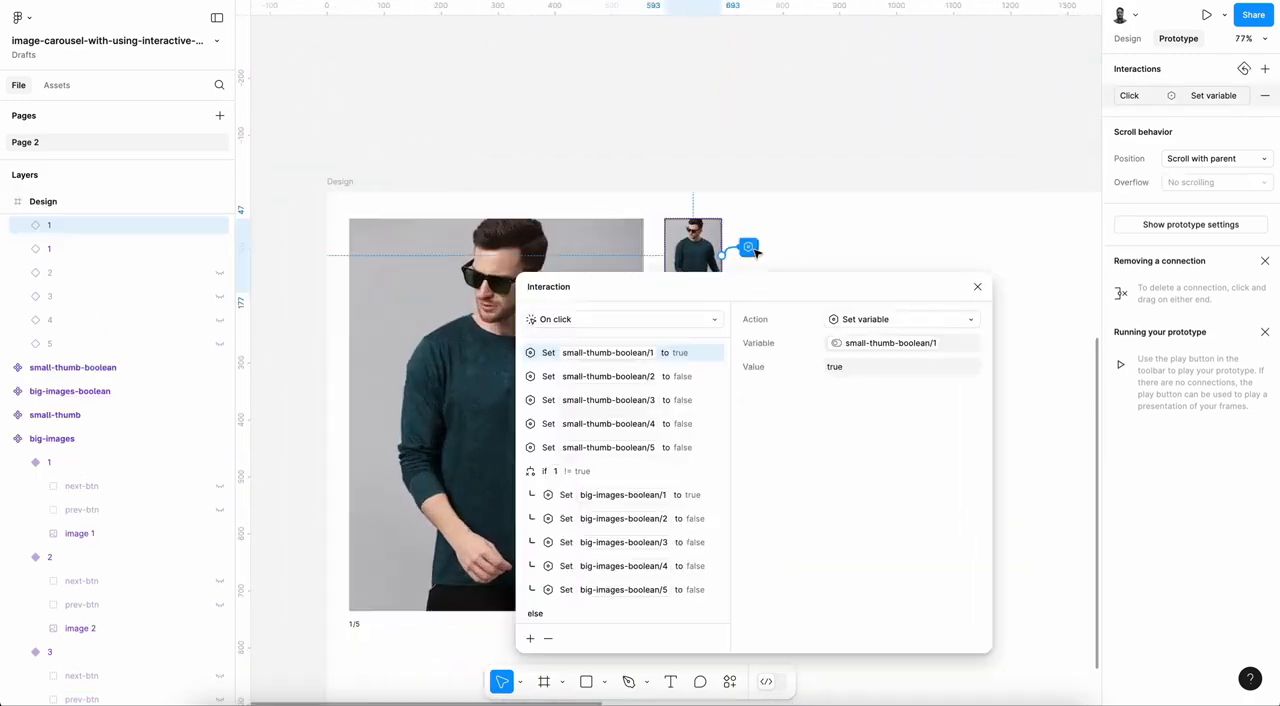
left_click_drag(822, 292, 1045, 67)
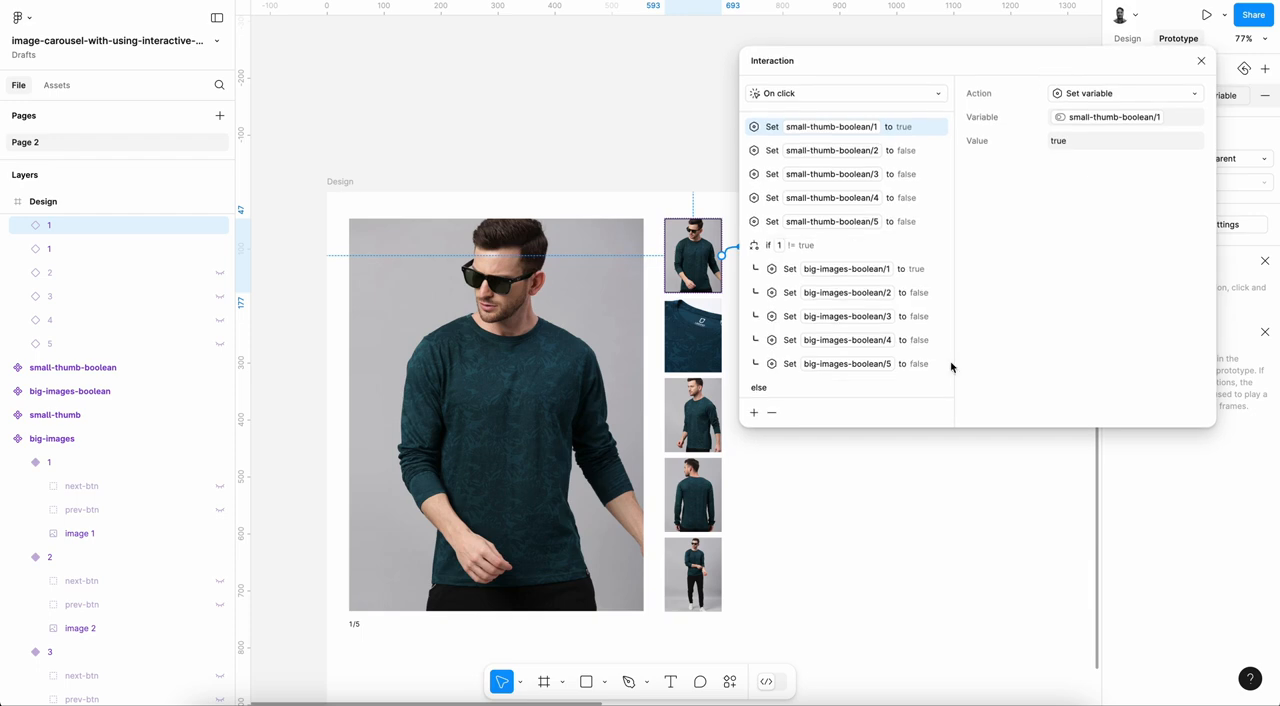
Step: Add a Set variable action after small-thumb-boolean/5 in the first thumbnail's click interaction, setting banner-number to "1"
scroll(780, 380, "down", 2)
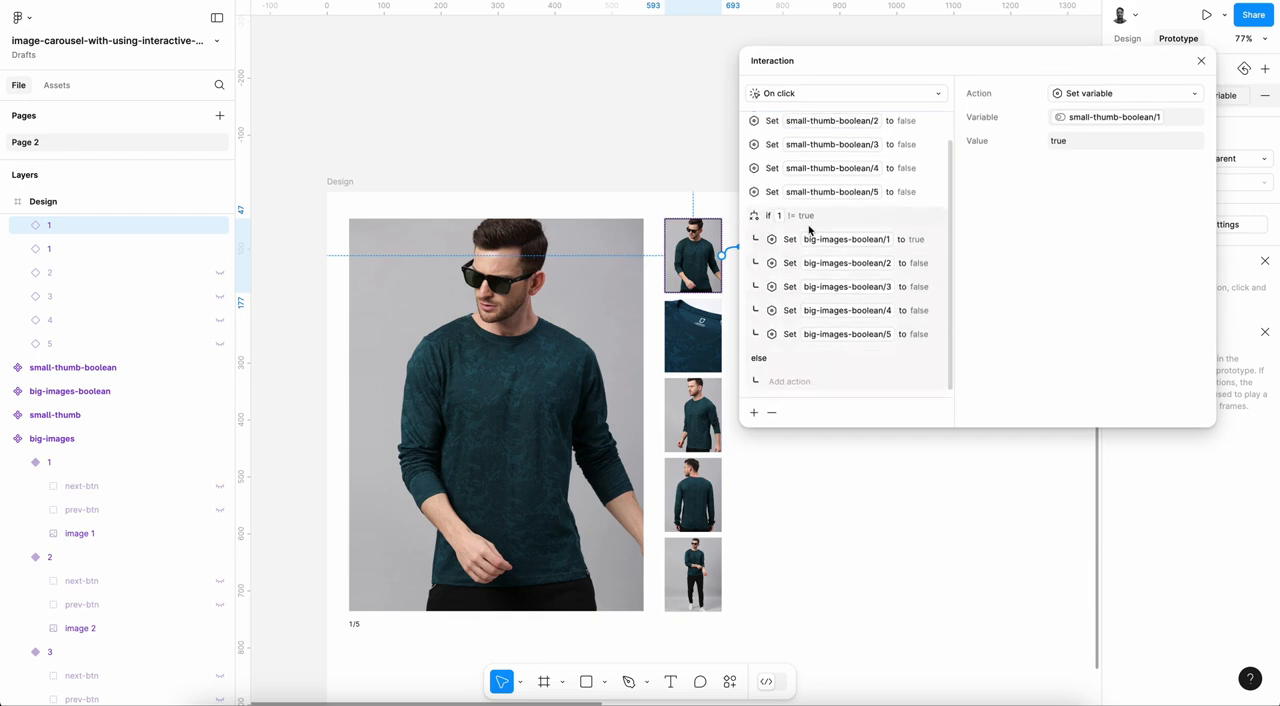
left_click(772, 191)
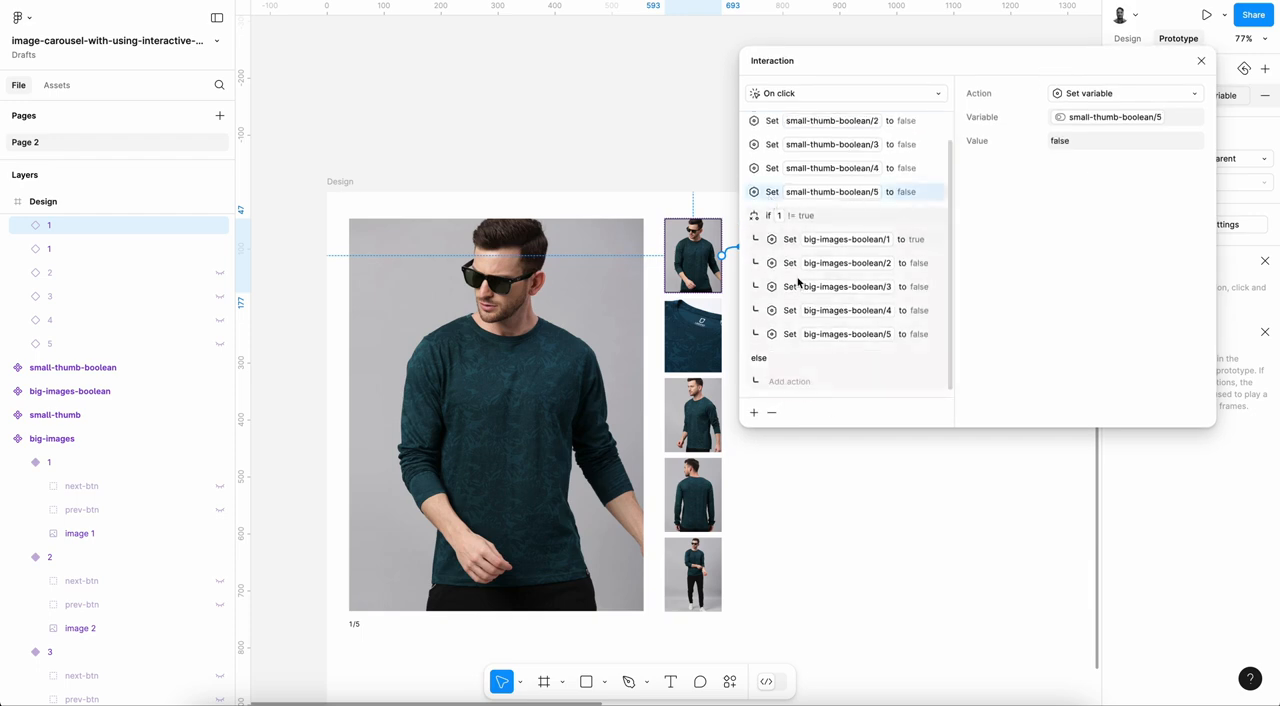
left_click(754, 412)
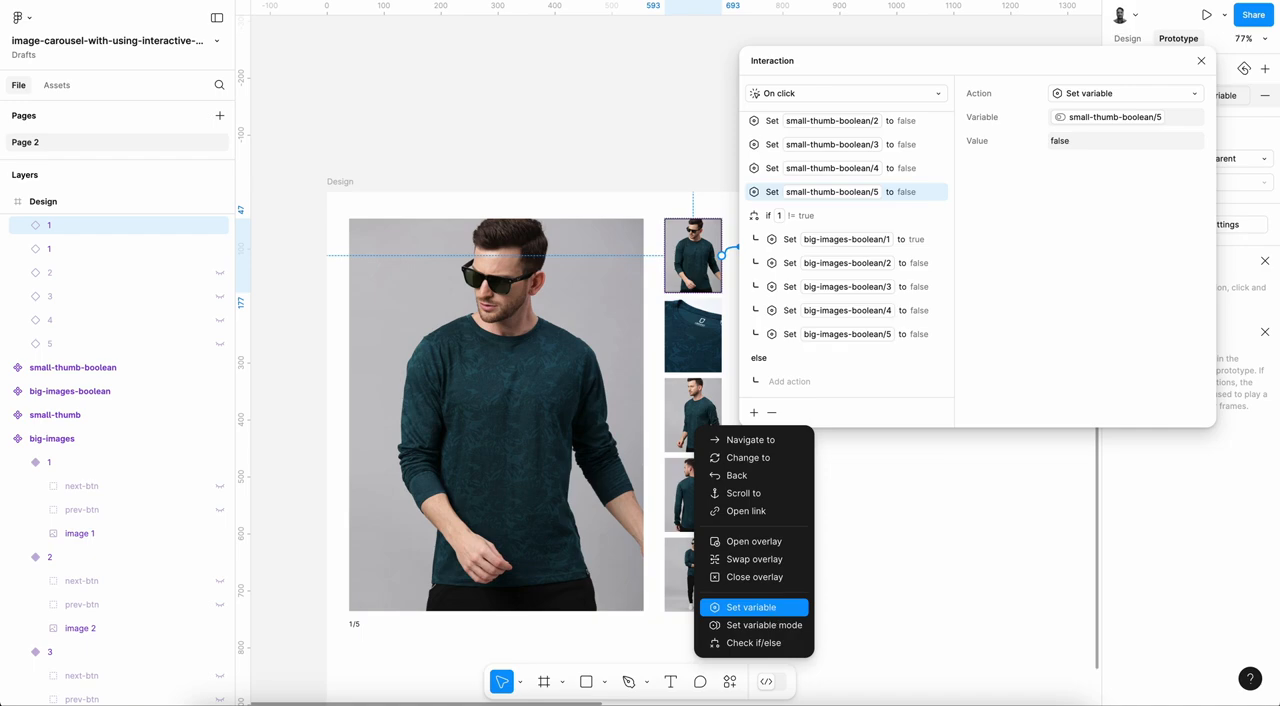
left_click(772, 610)
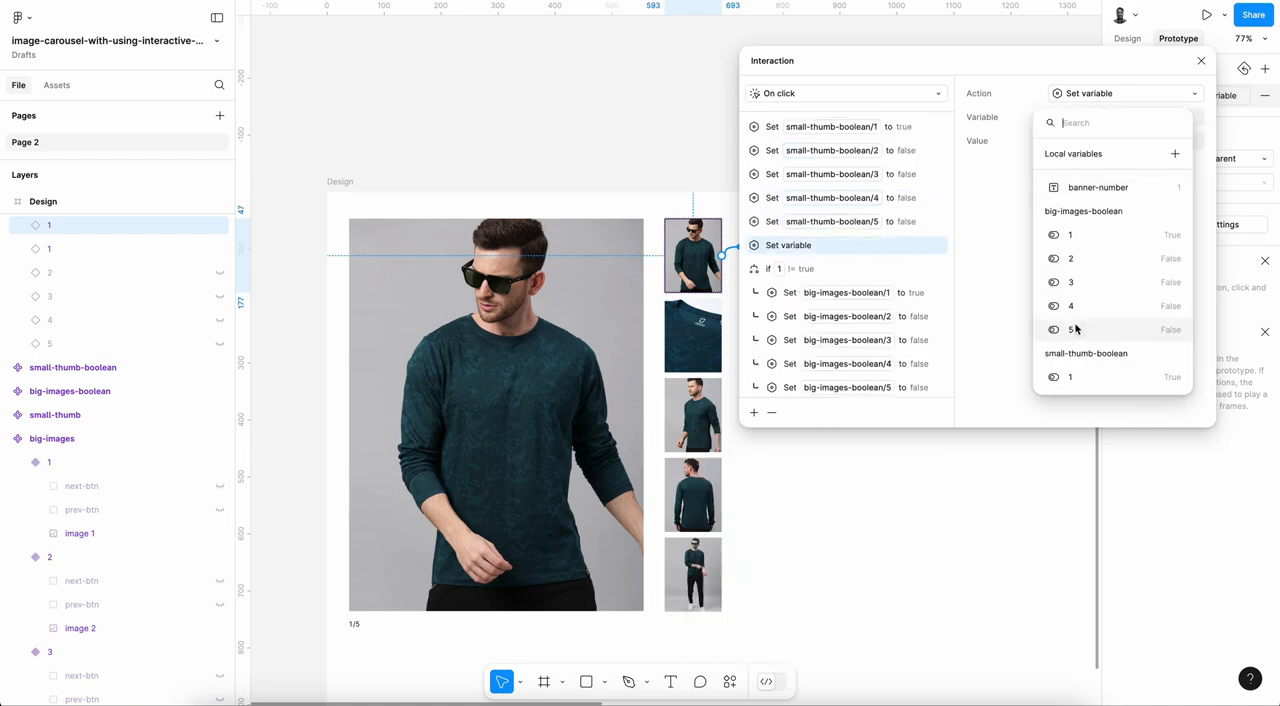
left_click(1108, 190)
left_click(1056, 142)
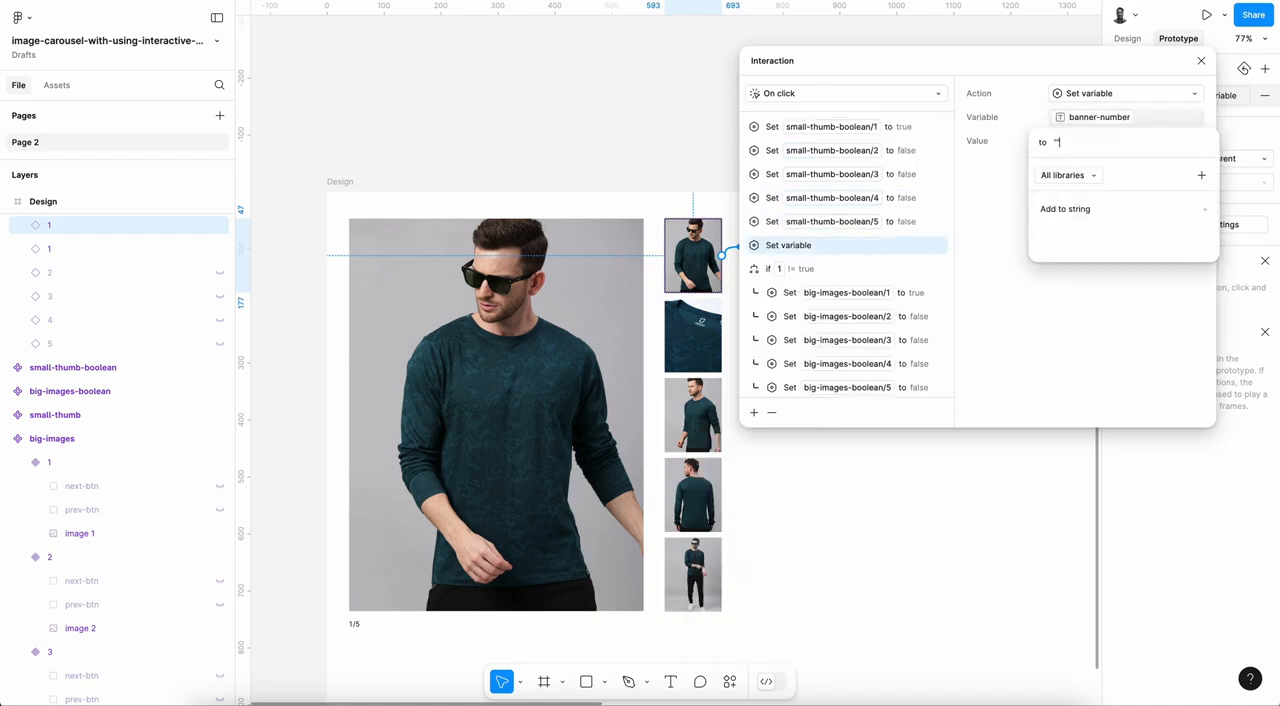
type("1")
key("Return")
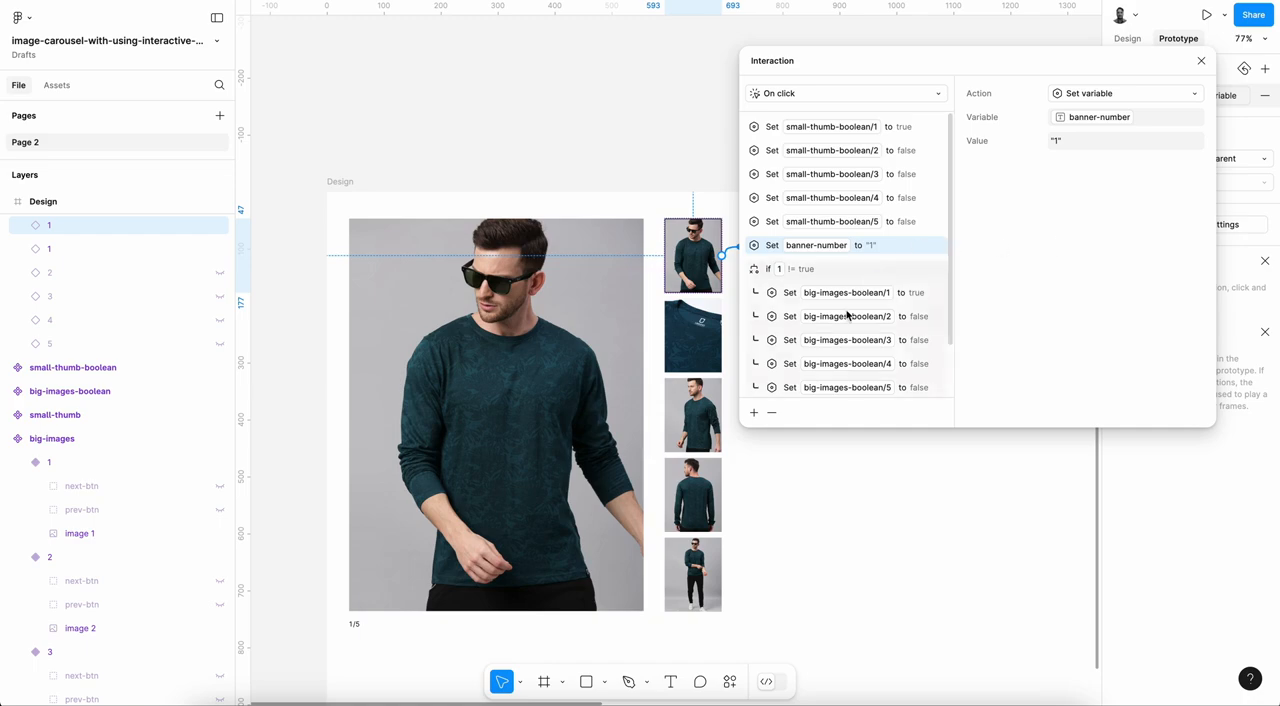
Step: Add a Set variable action after small-thumb-boolean/5 in the second thumbnail's click interaction, setting banner-number to "2"
left_click(702, 322)
left_click(1215, 96)
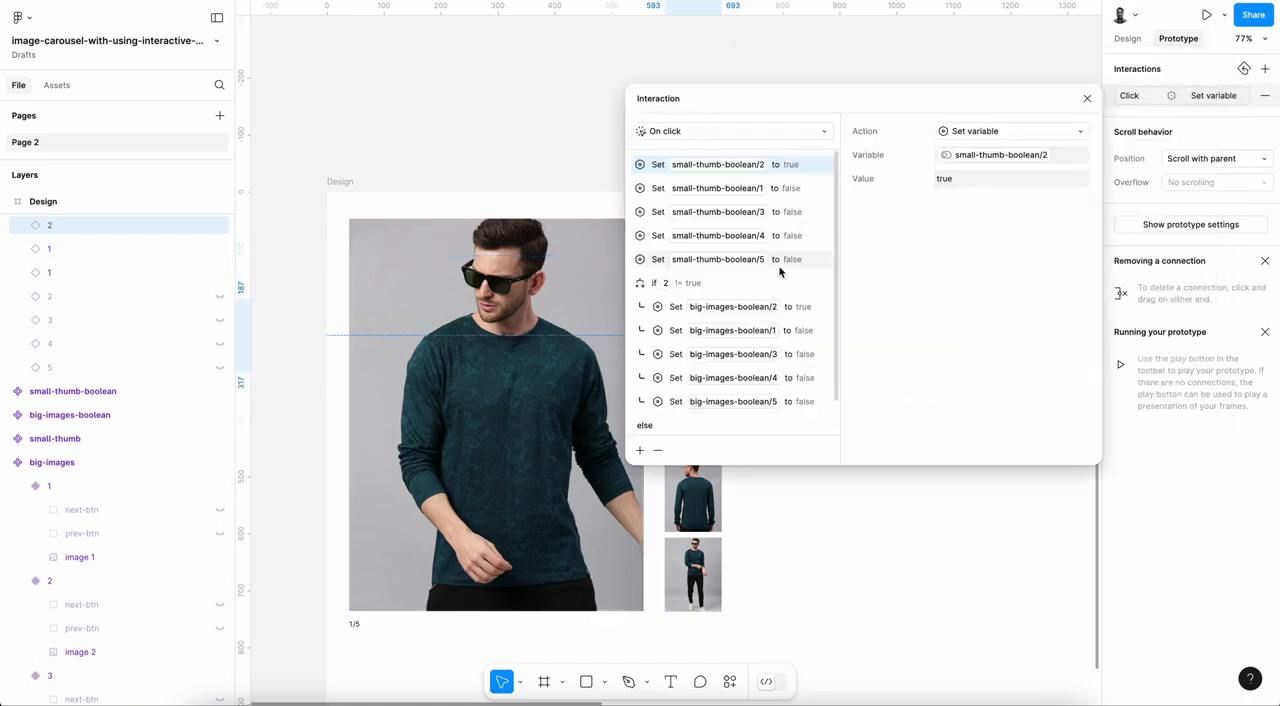
left_click(814, 259)
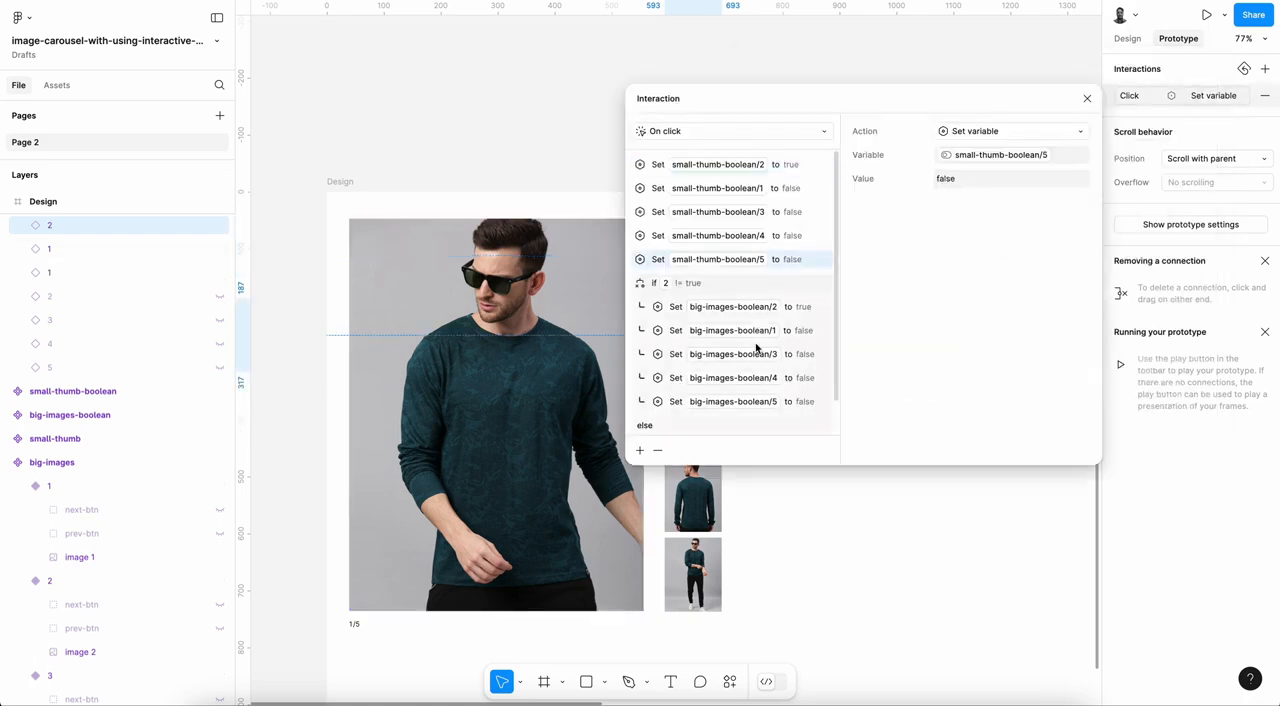
left_click(642, 450)
left_click(645, 609)
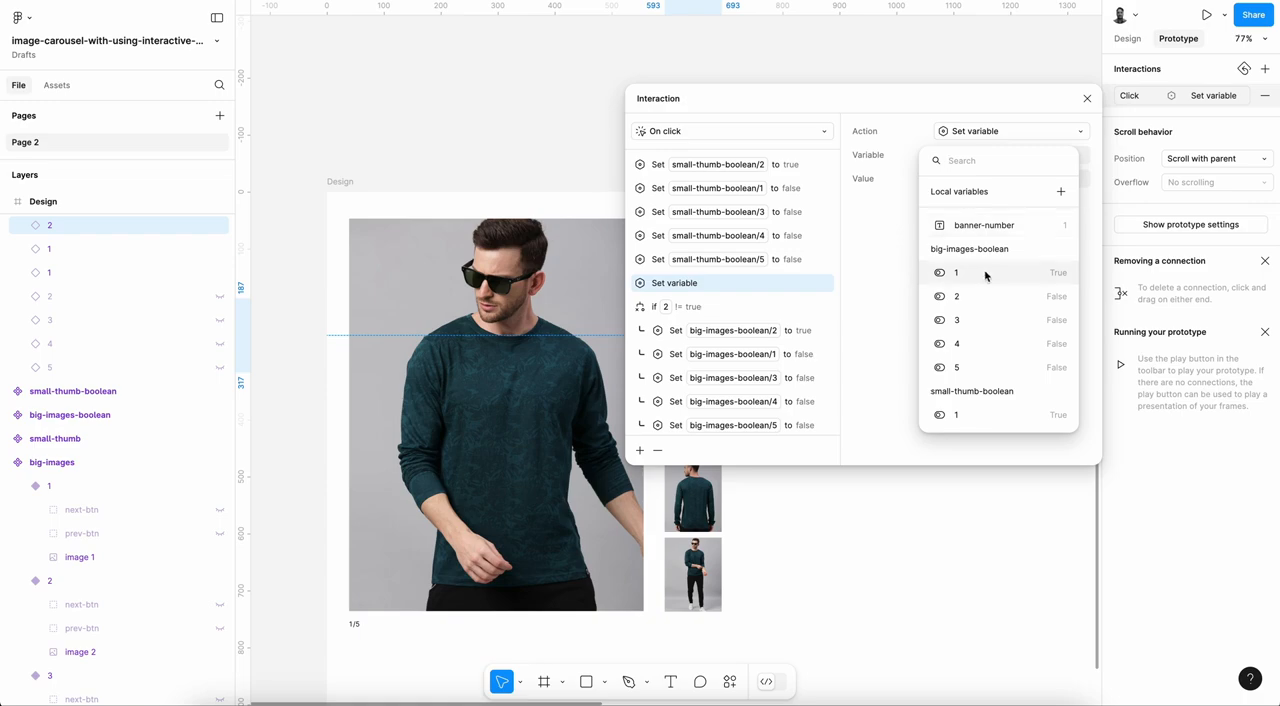
left_click(985, 226)
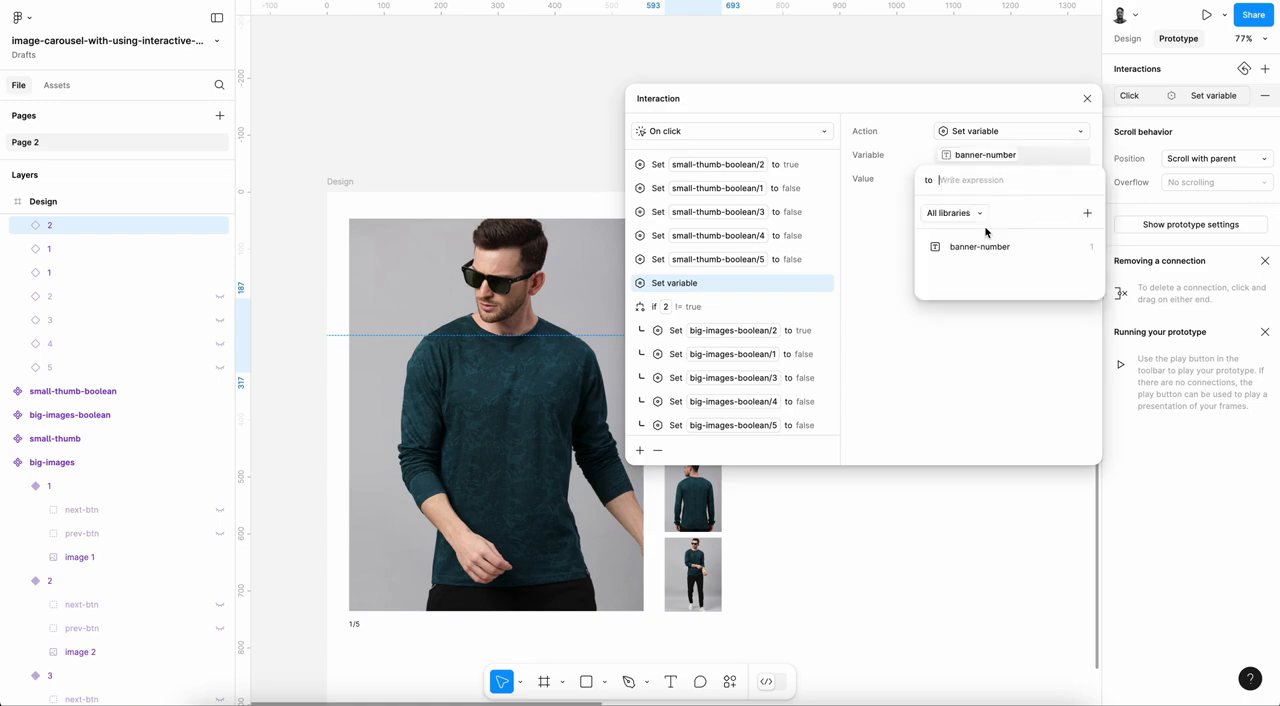
type("2")
key("Return")
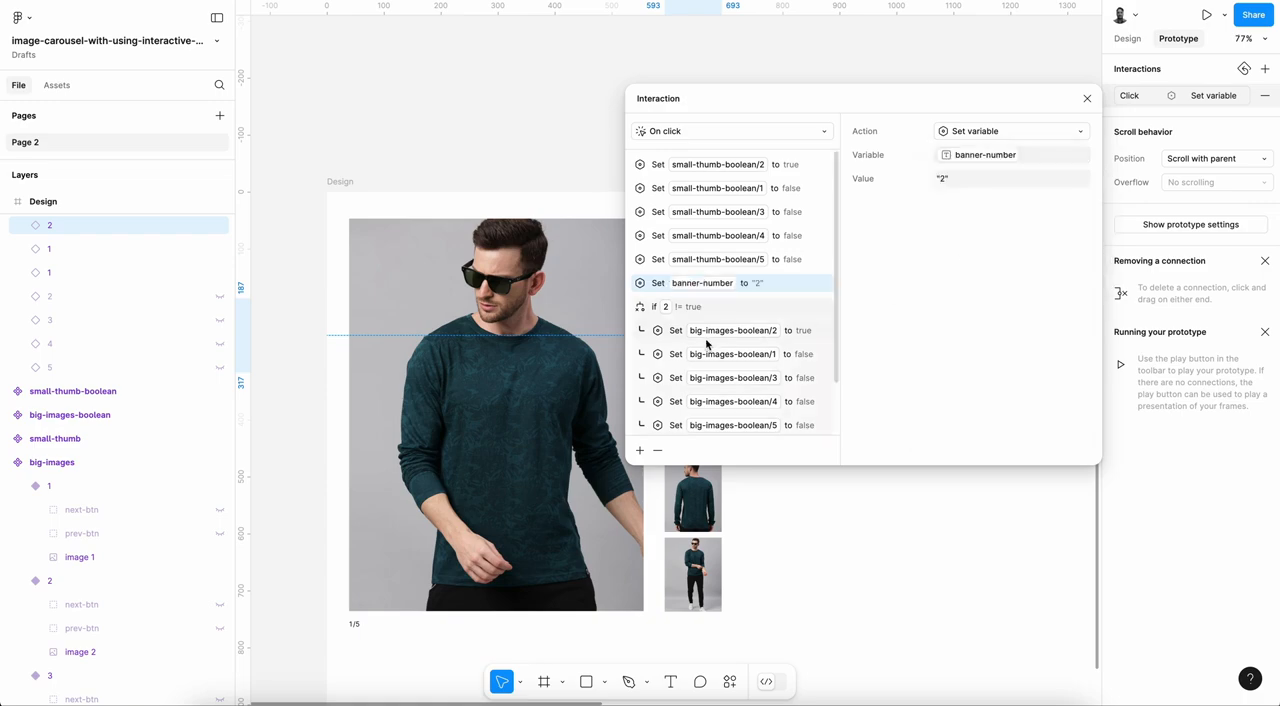
Step: Add a Set variable action after small-thumb-boolean/5 in the third thumbnail's click interaction, setting banner-number to "3"
scroll(614, 486, "right", 2)
scroll(614, 486, "down", 1)
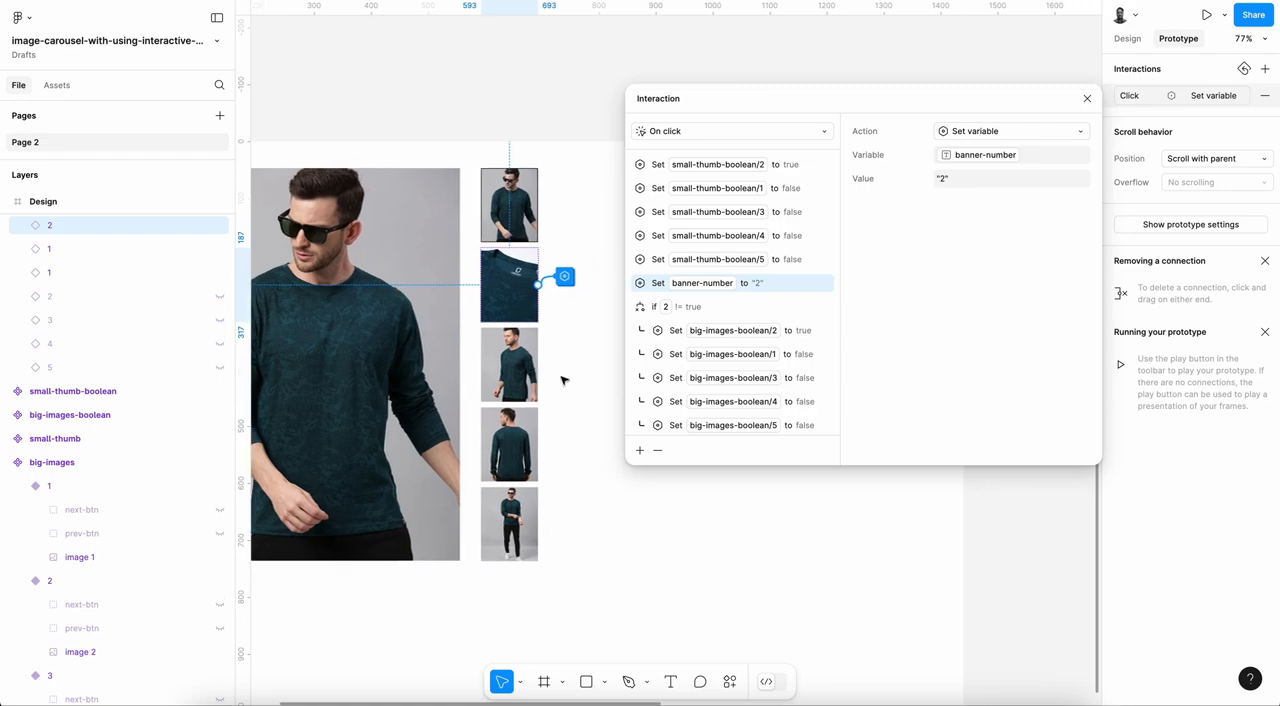
left_click(516, 369)
left_click(1226, 103)
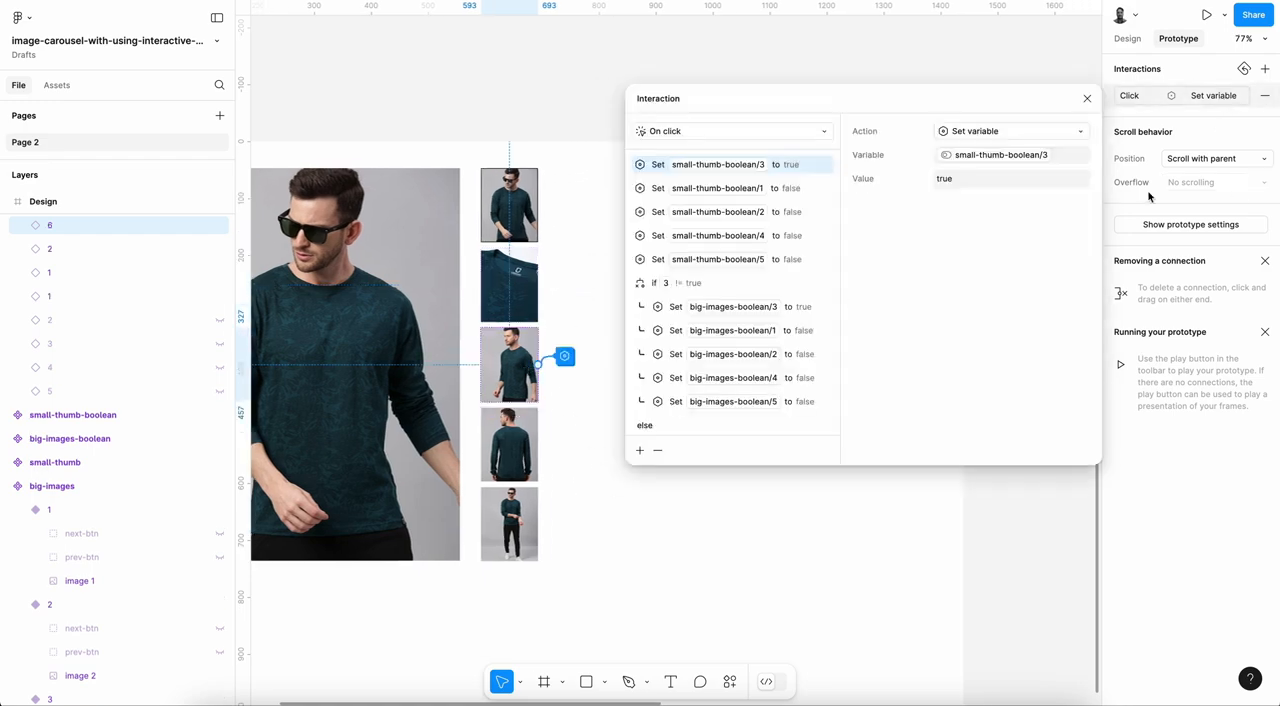
left_click(662, 260)
left_click(640, 451)
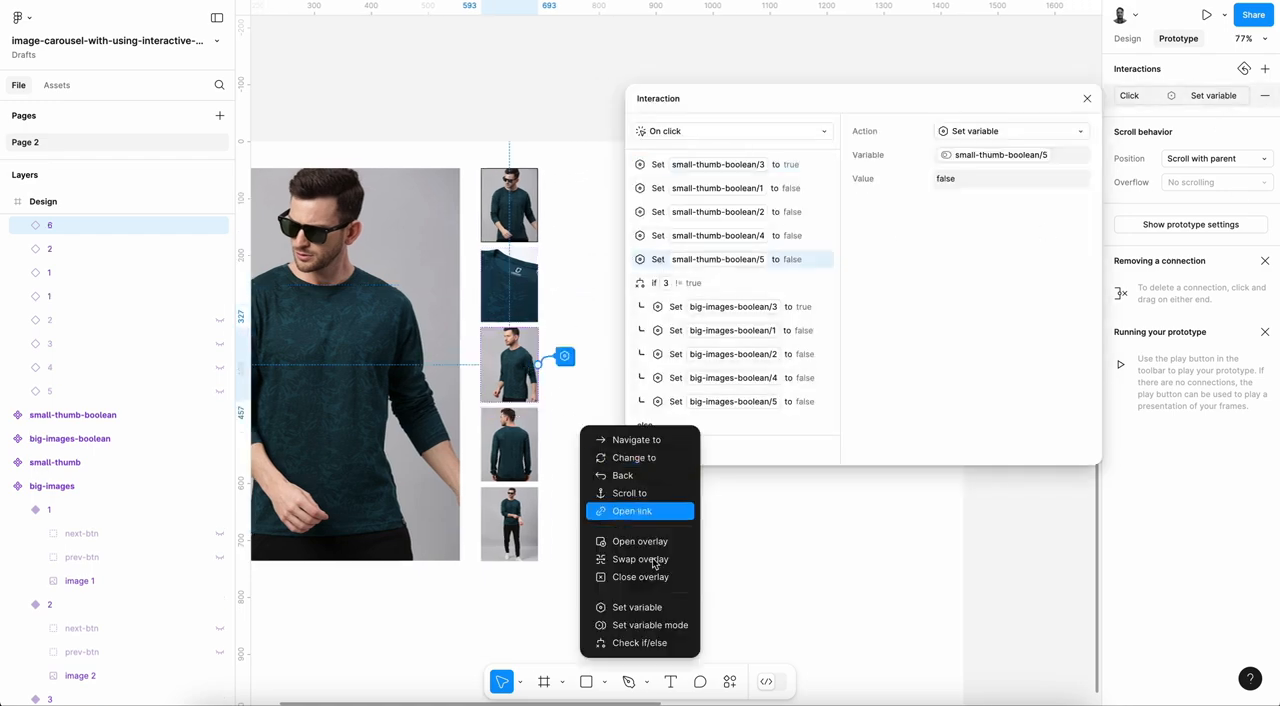
left_click(651, 608)
left_click(982, 222)
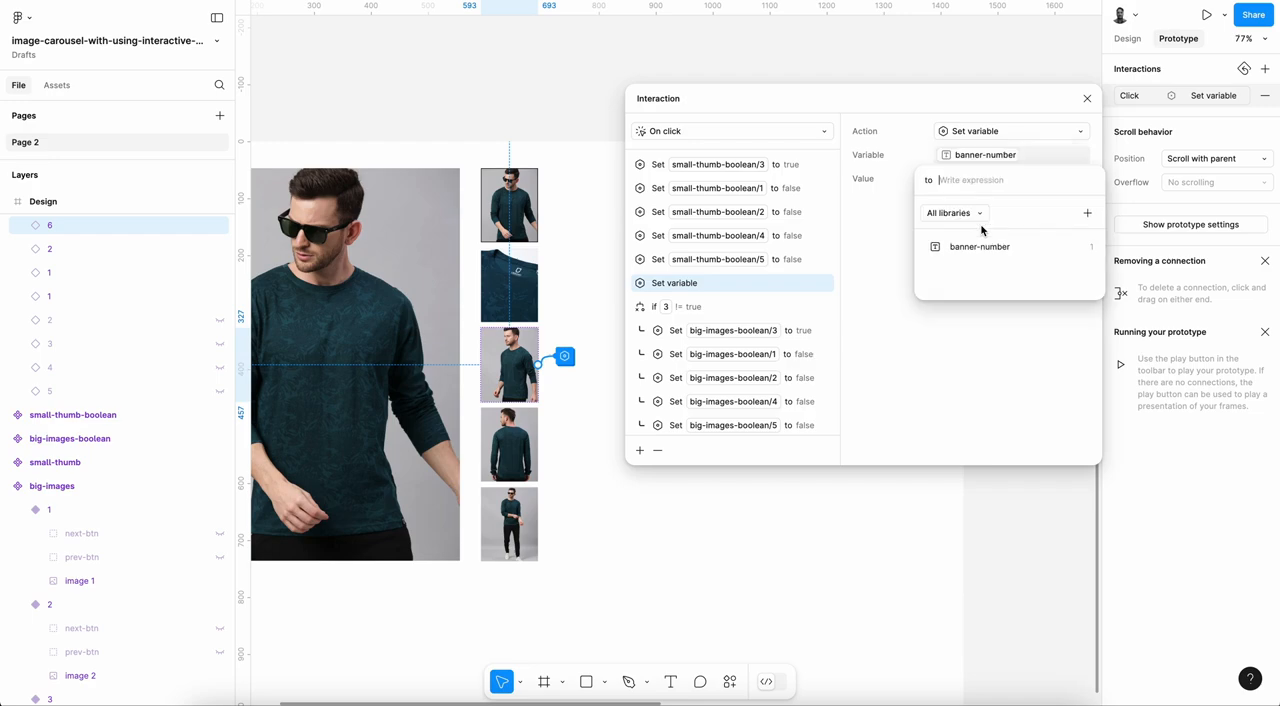
type("3")
key("Return")
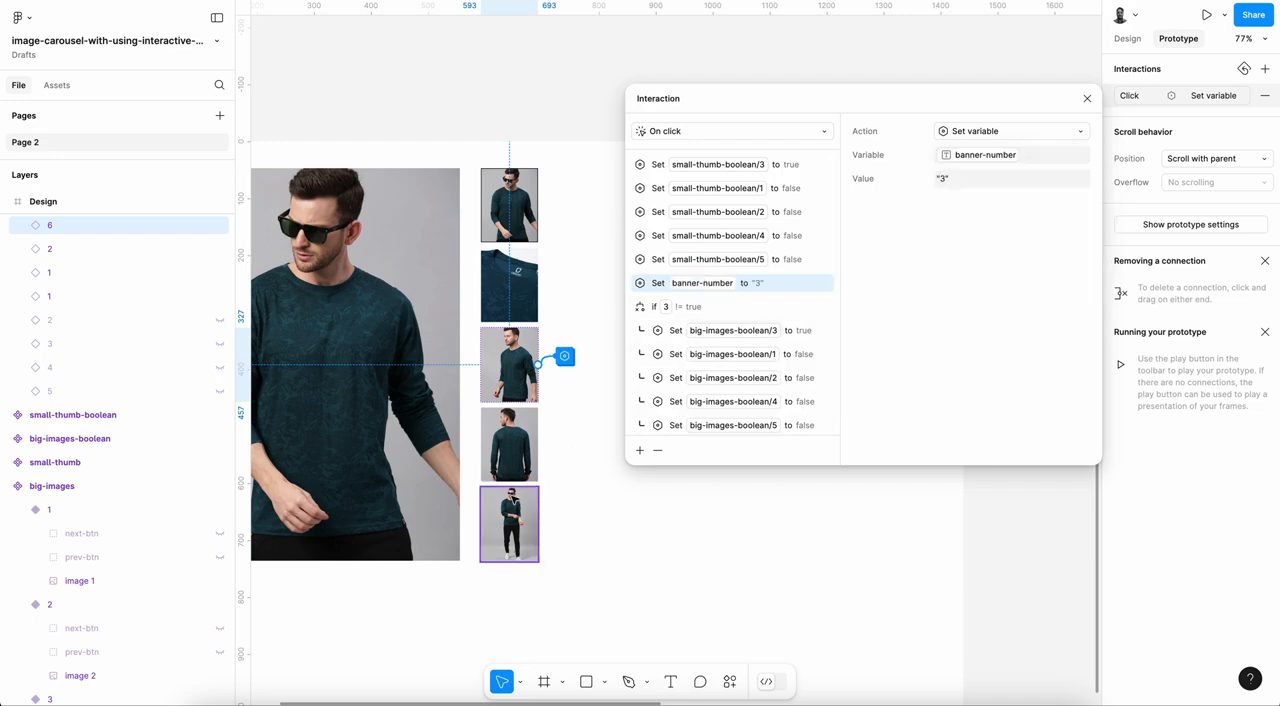
Step: Add a Set variable action after small-thumb-boolean/5 in the fourth thumbnail's click interaction, setting banner-number to "4"
left_click(526, 430)
left_click(1218, 98)
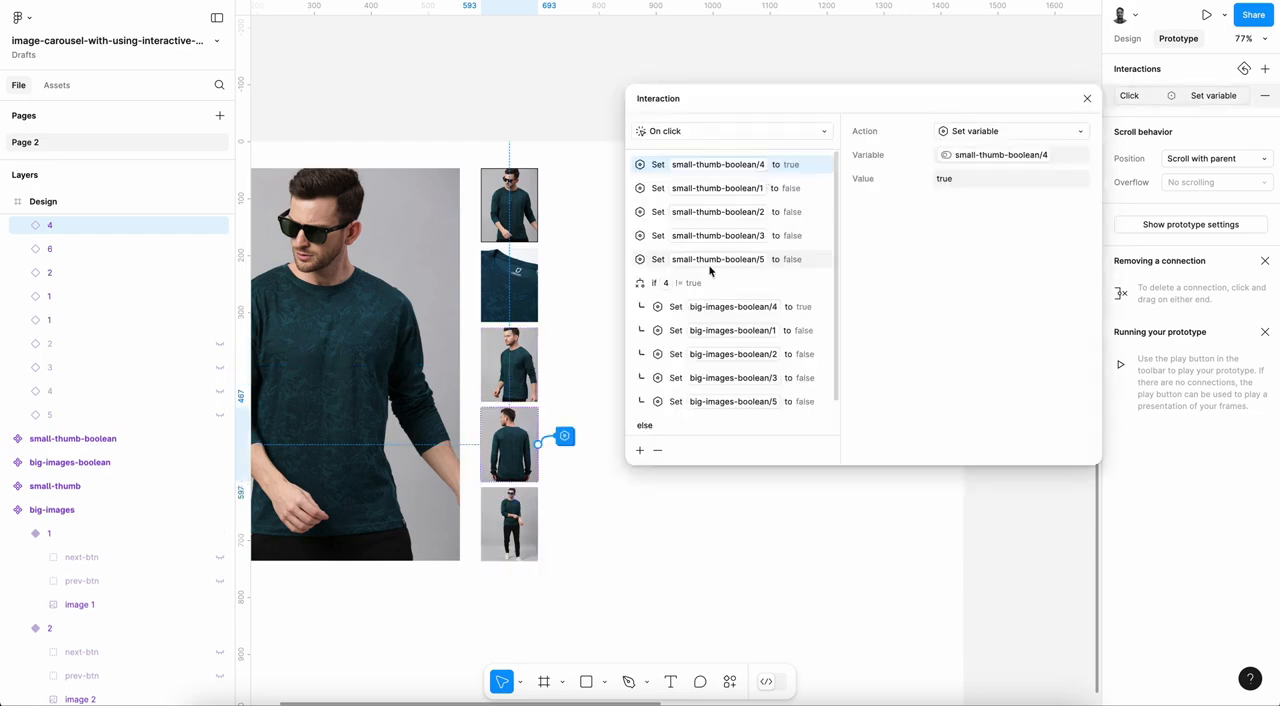
left_click(657, 260)
left_click(639, 452)
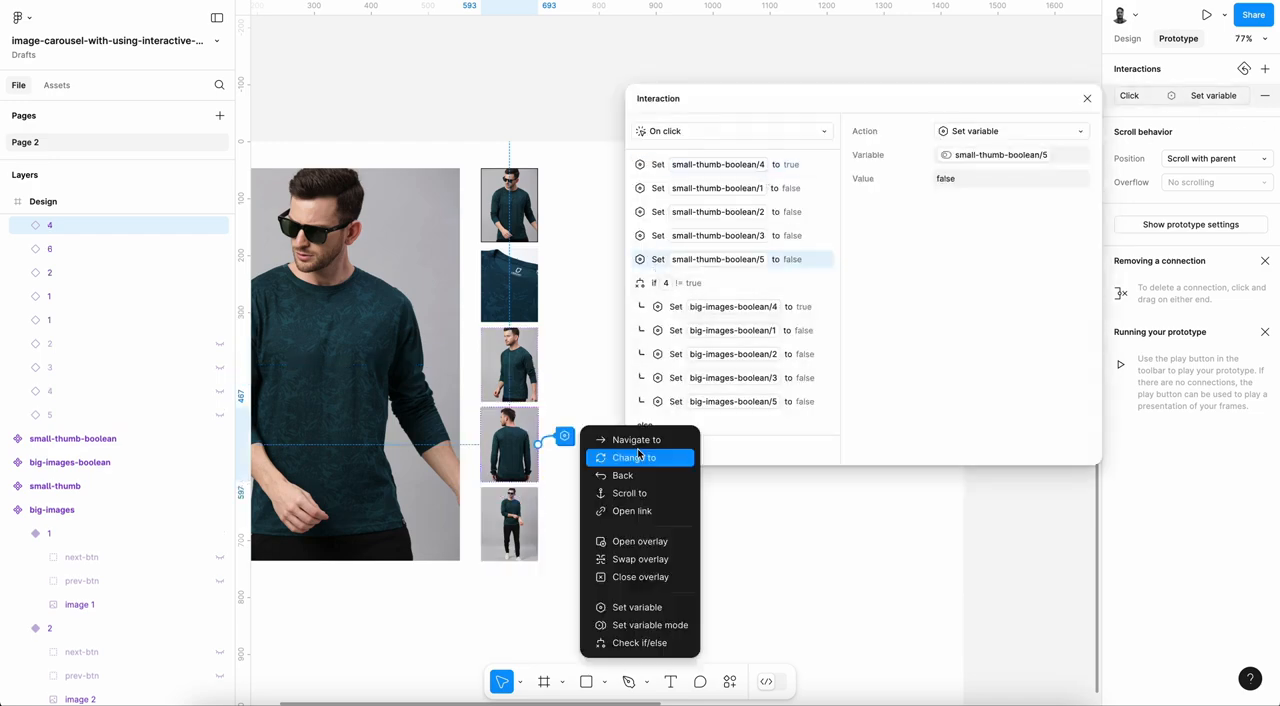
left_click(656, 610)
left_click(981, 226)
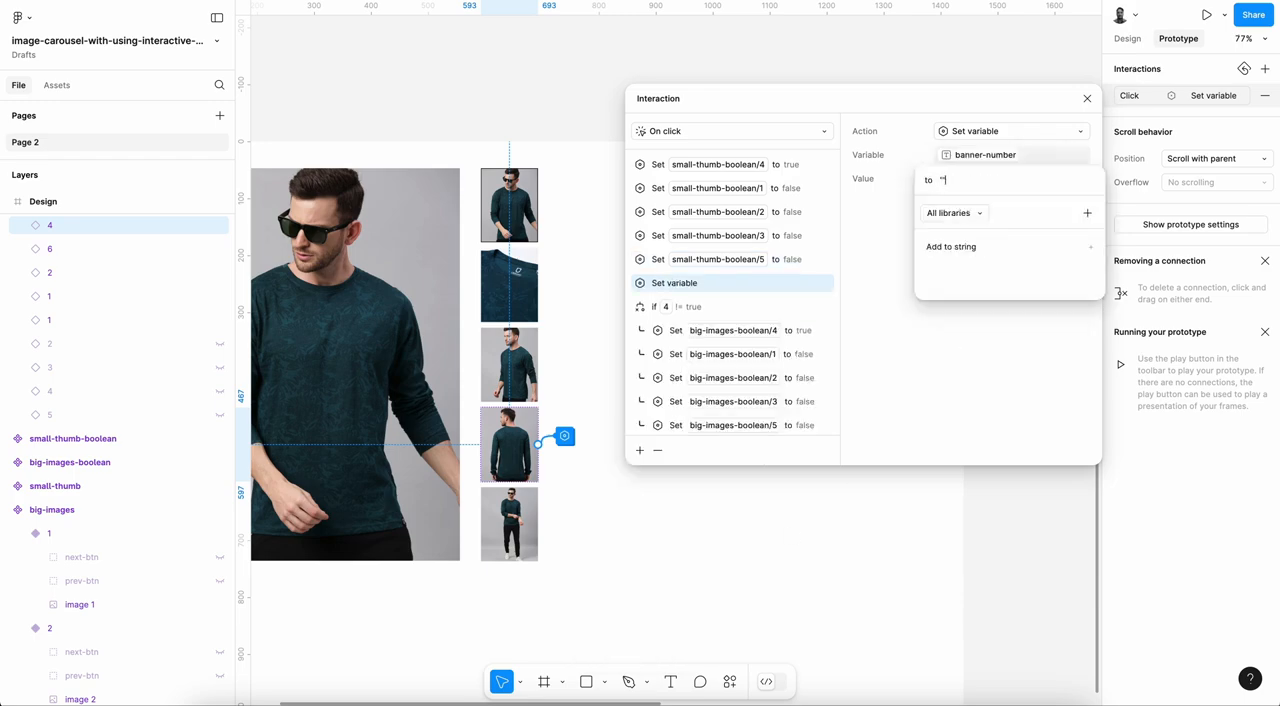
type("4")
key("Return")
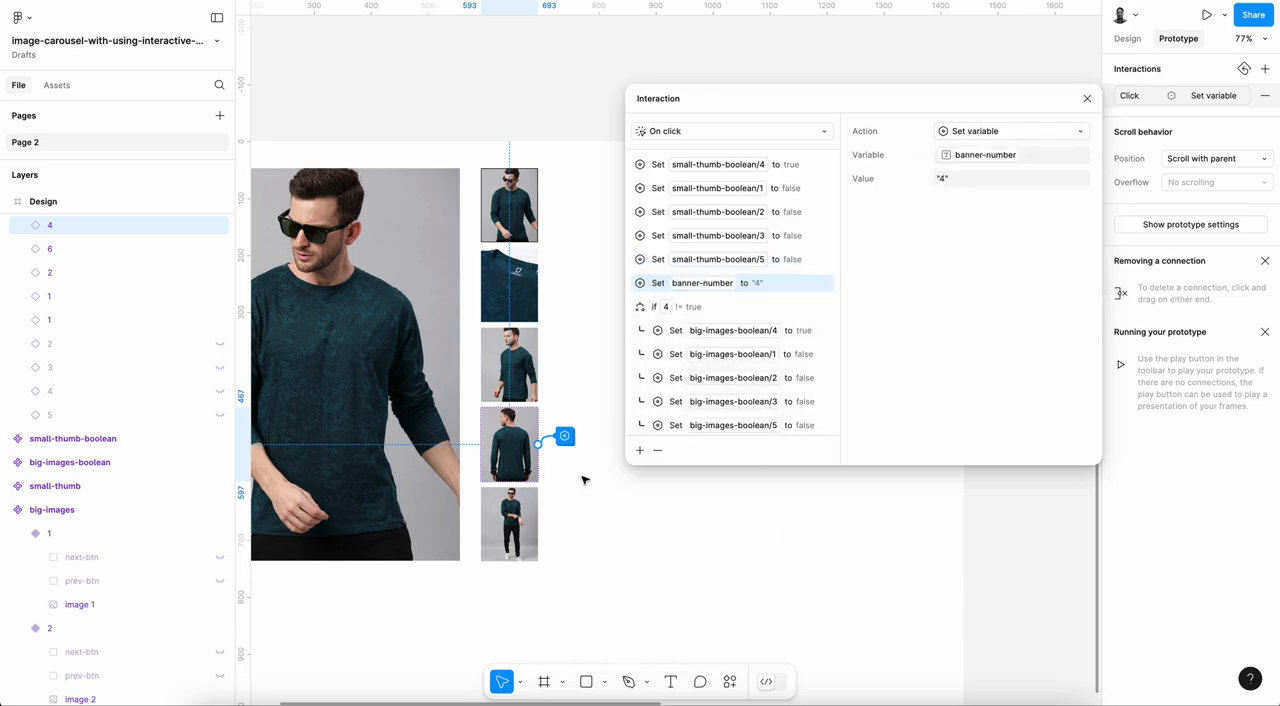
Step: Add a Set variable action after small-thumb-boolean/4 in the fifth thumbnail's click interaction, setting banner-number to "5"
left_click(510, 522)
left_click(1213, 95)
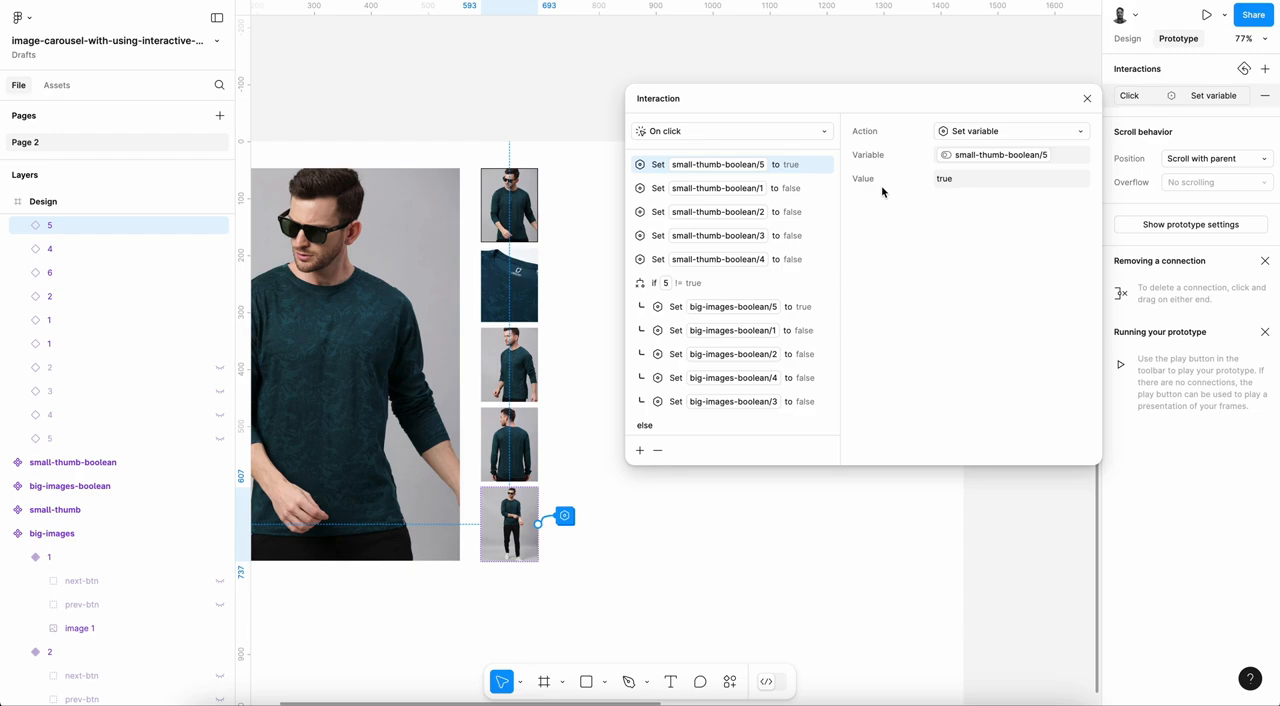
left_click(663, 260)
left_click(640, 450)
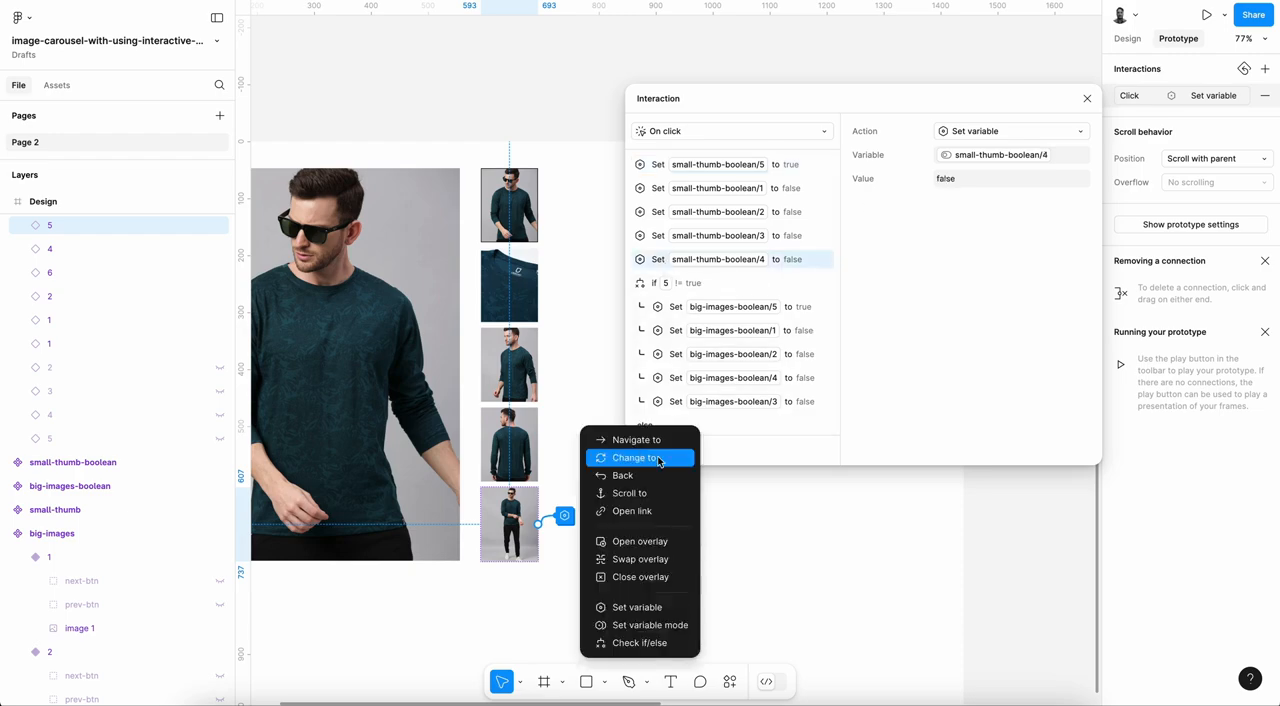
left_click(637, 607)
left_click(1000, 155)
left_click(980, 221)
type("5")
key("Return")
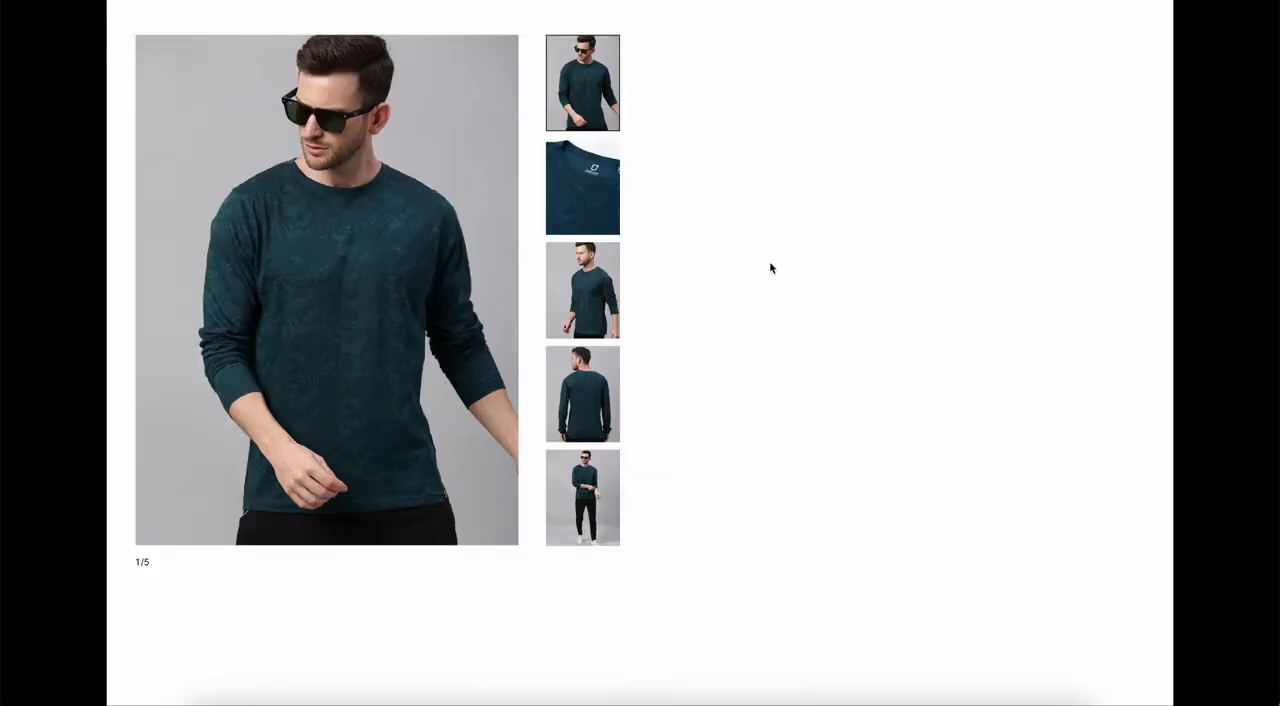
Step: Test the second through fifth thumbnails in the prototype preview, checking the main image and the banner counter
left_click(601, 212)
left_click(602, 305)
left_click(591, 393)
left_click(590, 490)
Step: Step back through the carousel with the previous arrow, pick the second thumbnail, and advance with the next arrow to check the counter
left_click(183, 296)
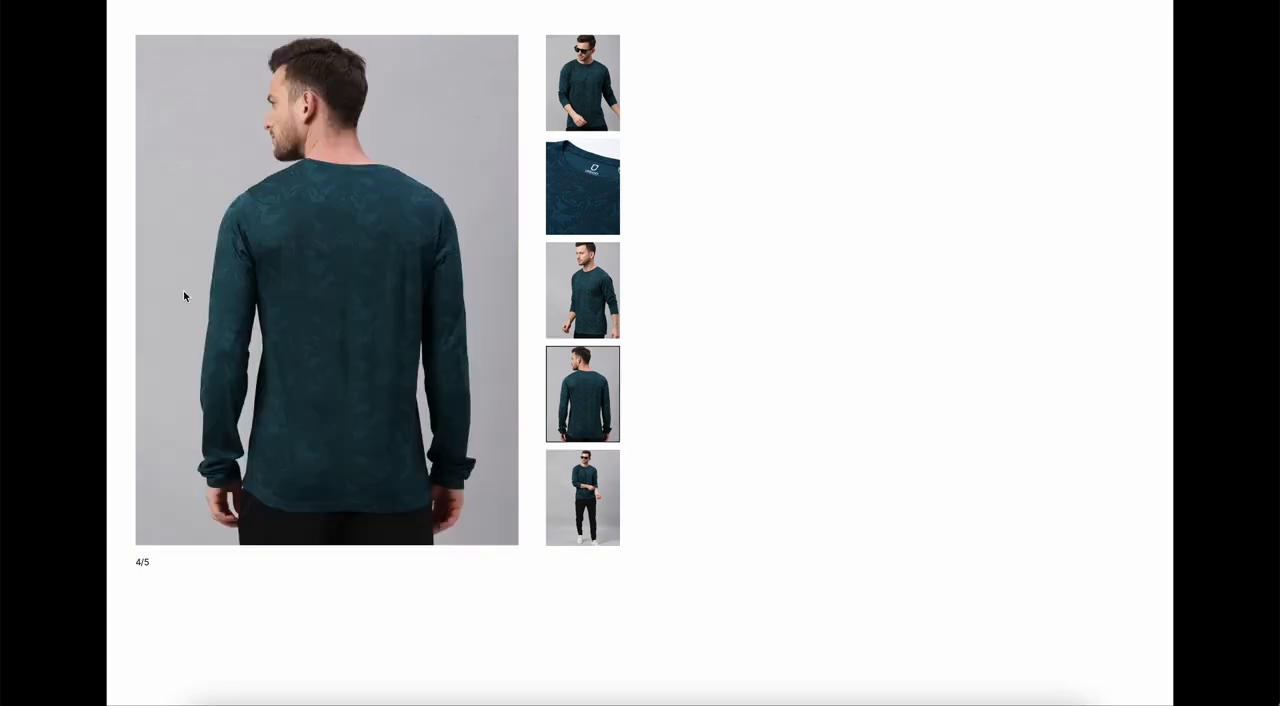
left_click(183, 296)
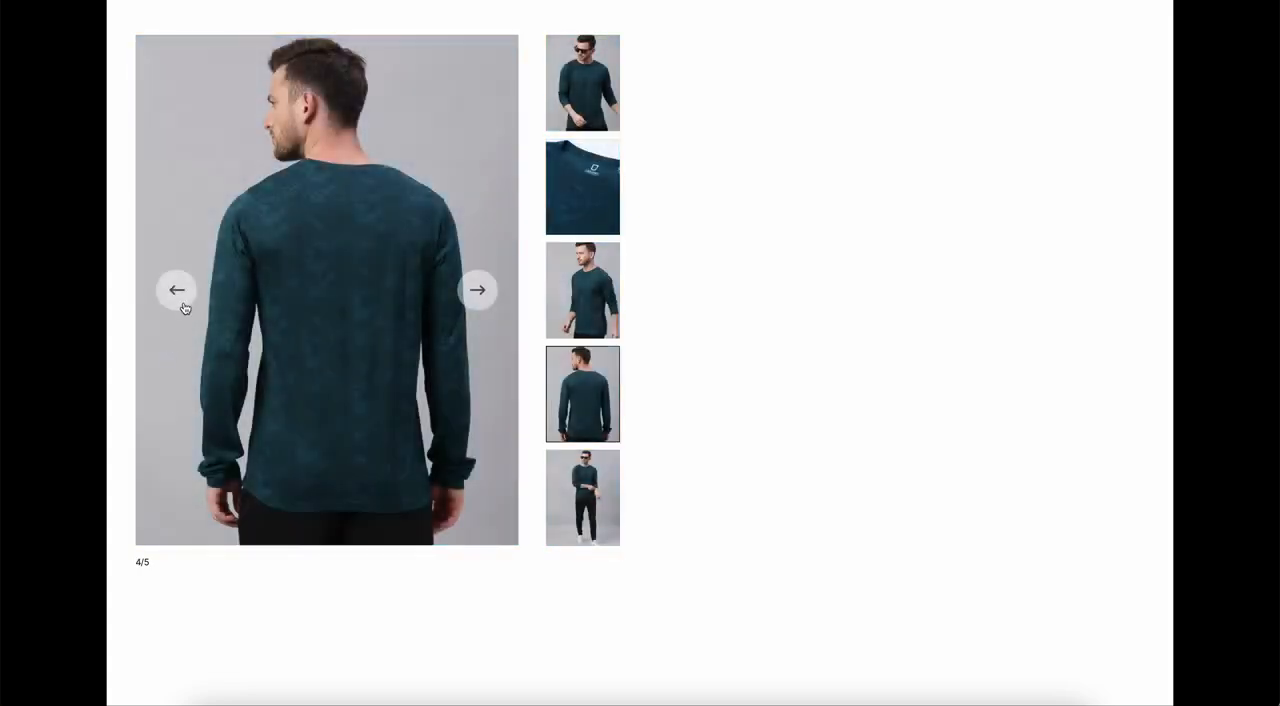
left_click(175, 303)
left_click(177, 296)
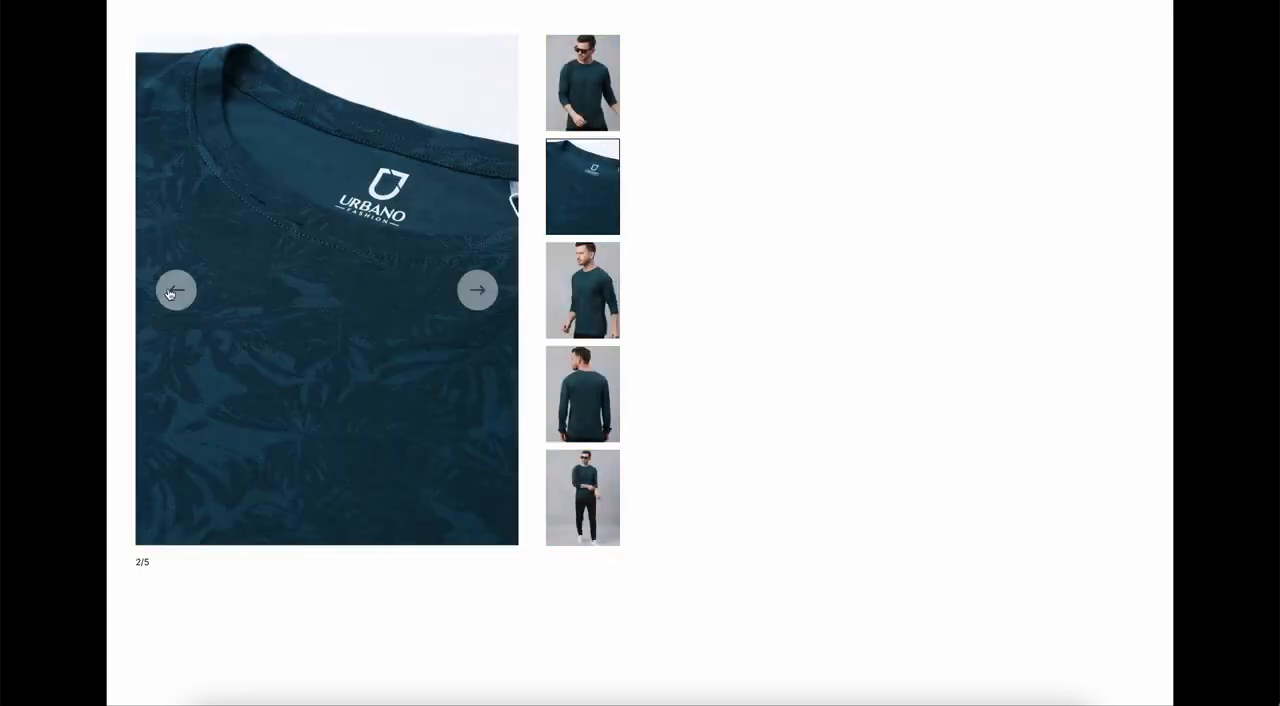
left_click(172, 290)
left_click(592, 179)
left_click(475, 305)
left_click(476, 293)
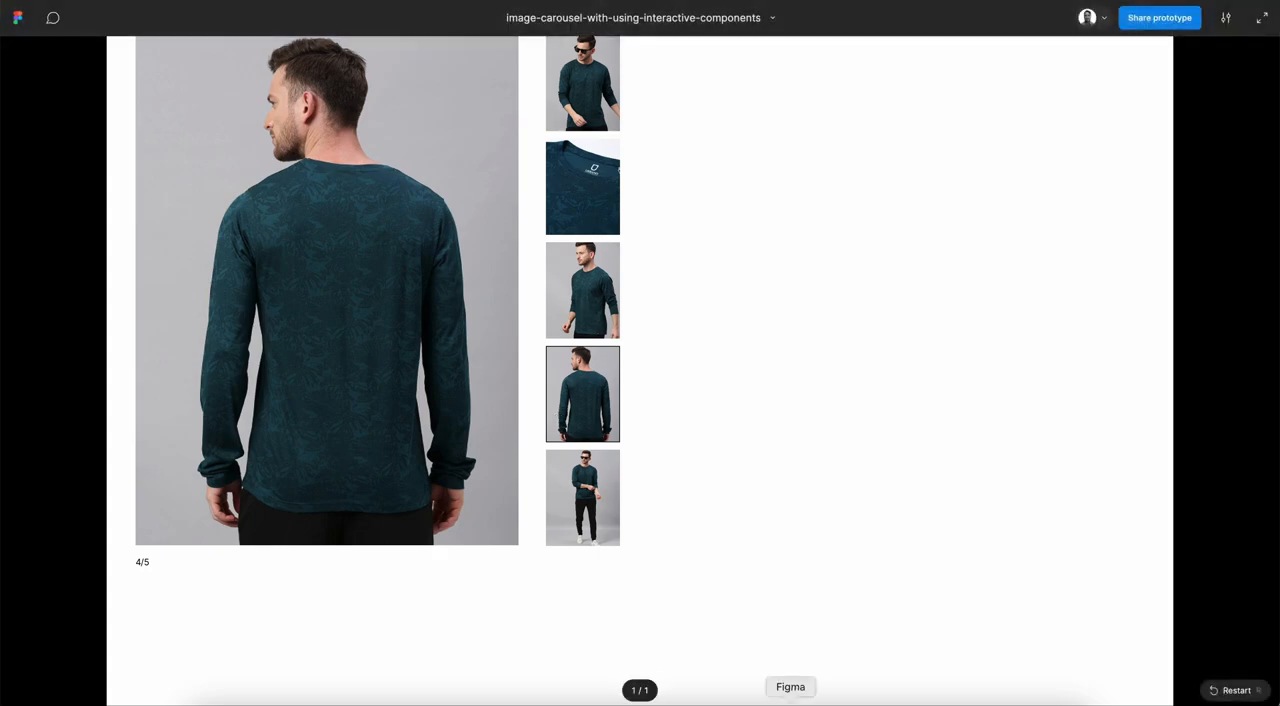
Step: Return to the design file and review the actions in the second thumbnail's On click interaction
left_click(711, 1)
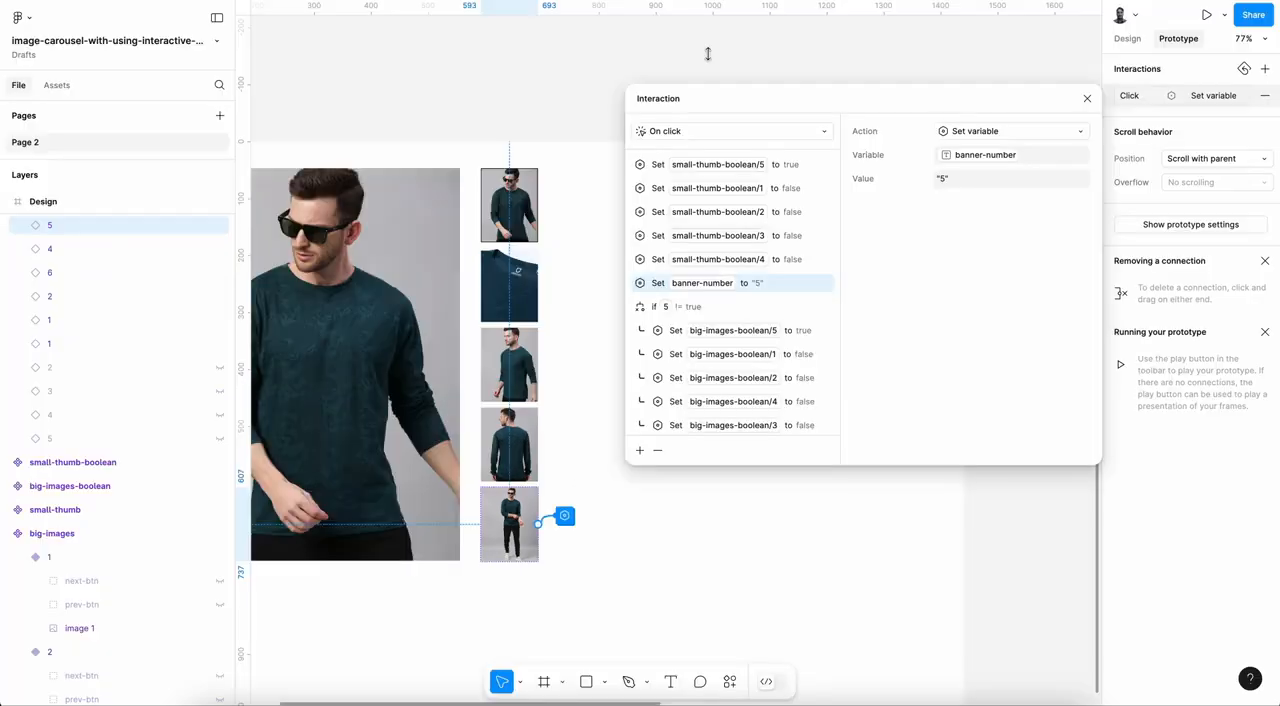
scroll(549, 360, "left", 2)
scroll(549, 360, "down", 2)
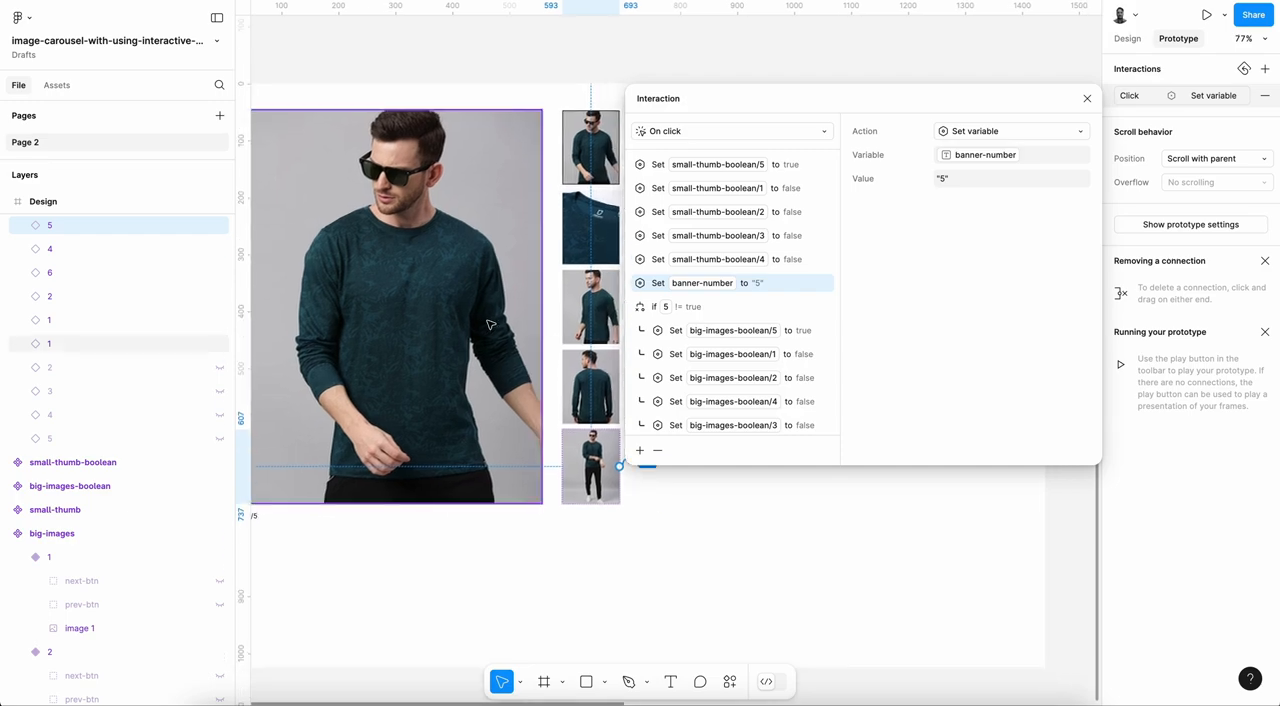
left_click(586, 220)
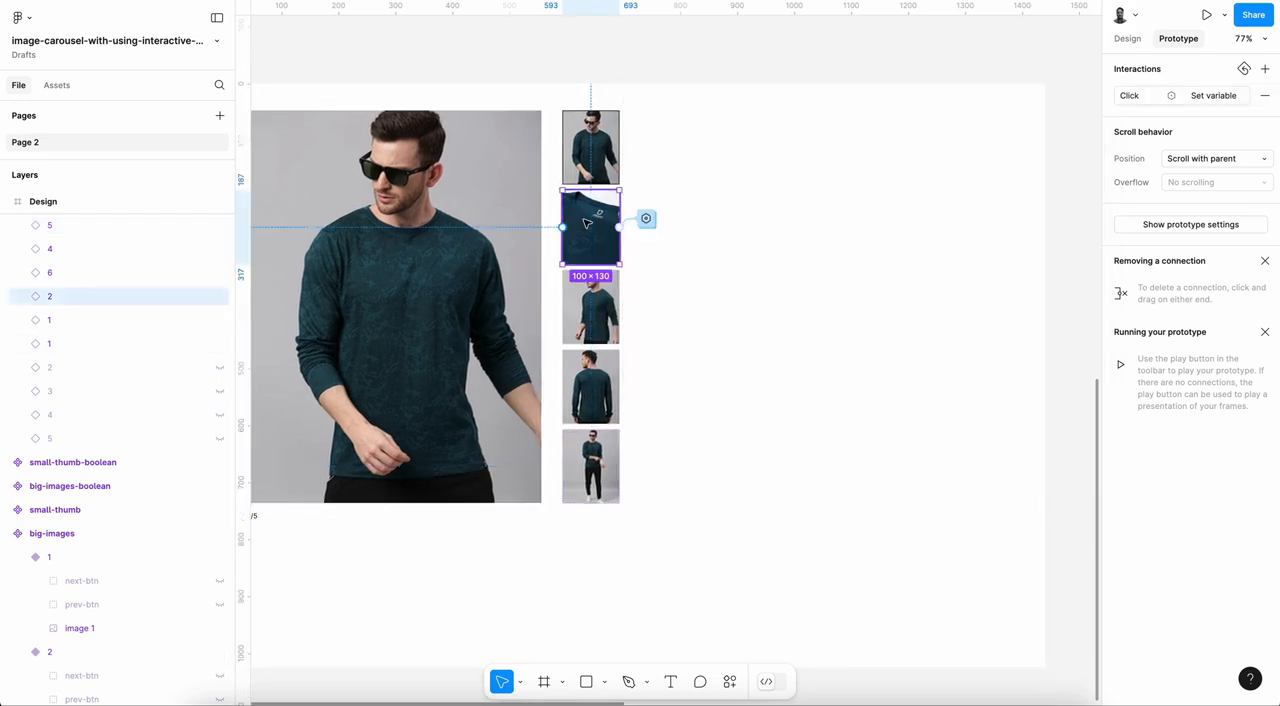
left_click(1203, 97)
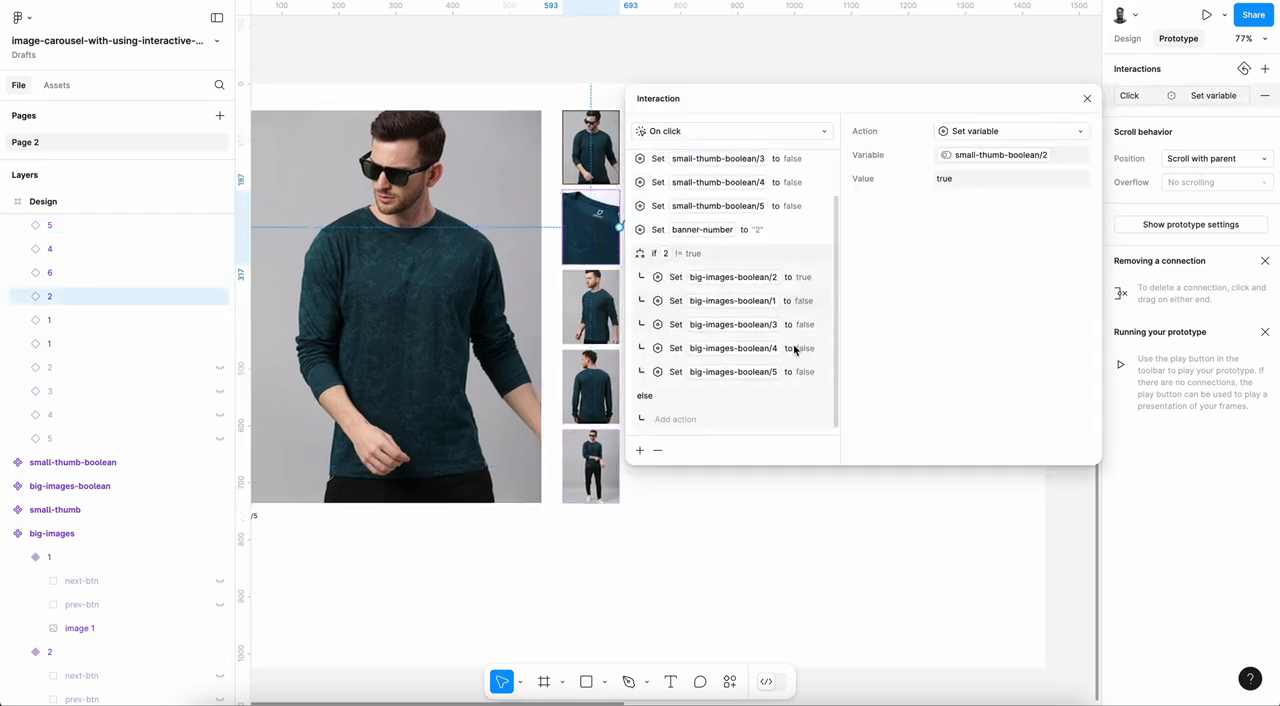
left_click(785, 289)
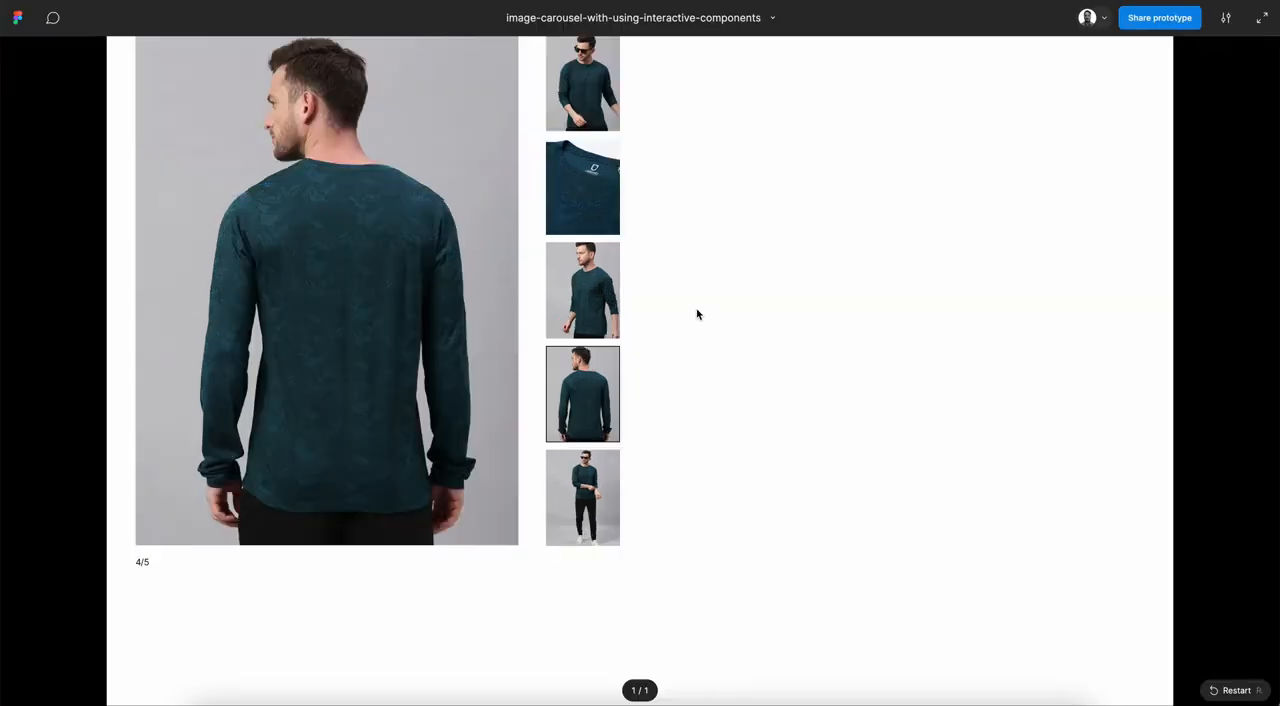
Step: Restart the prototype preview and retest the second and third thumbnails and both arrows against the banner counter
key("r")
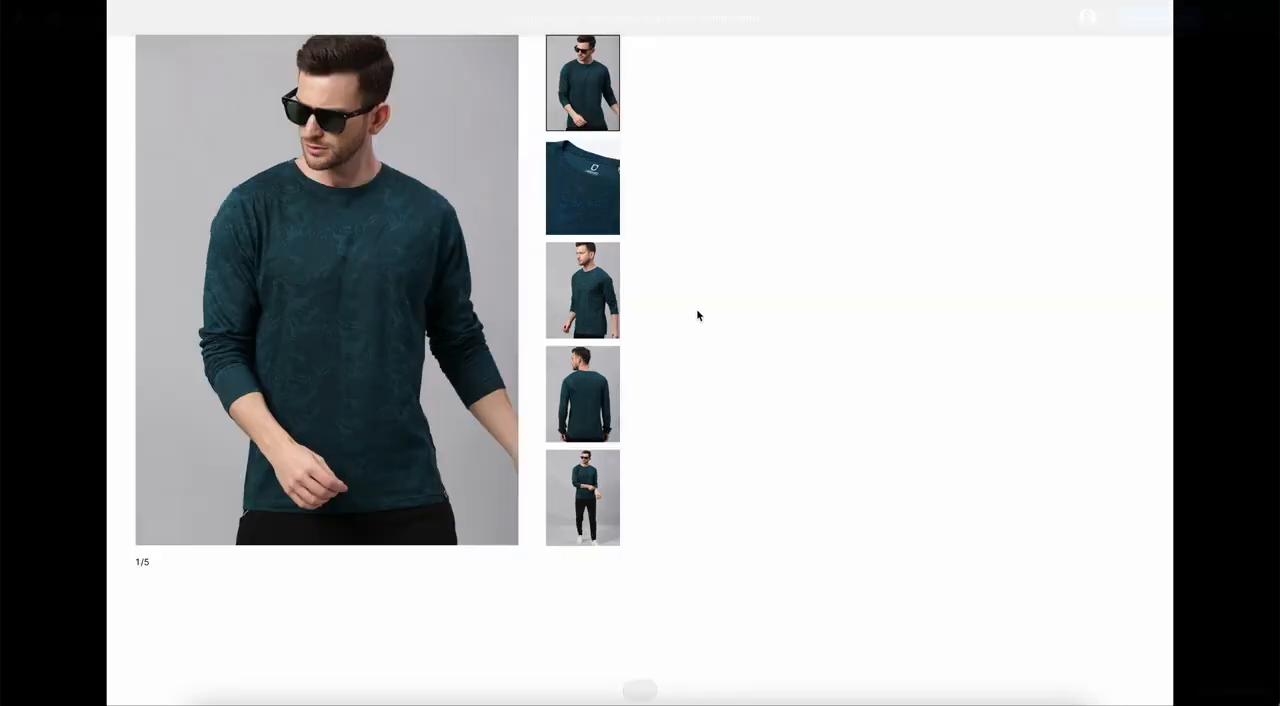
left_click(586, 203)
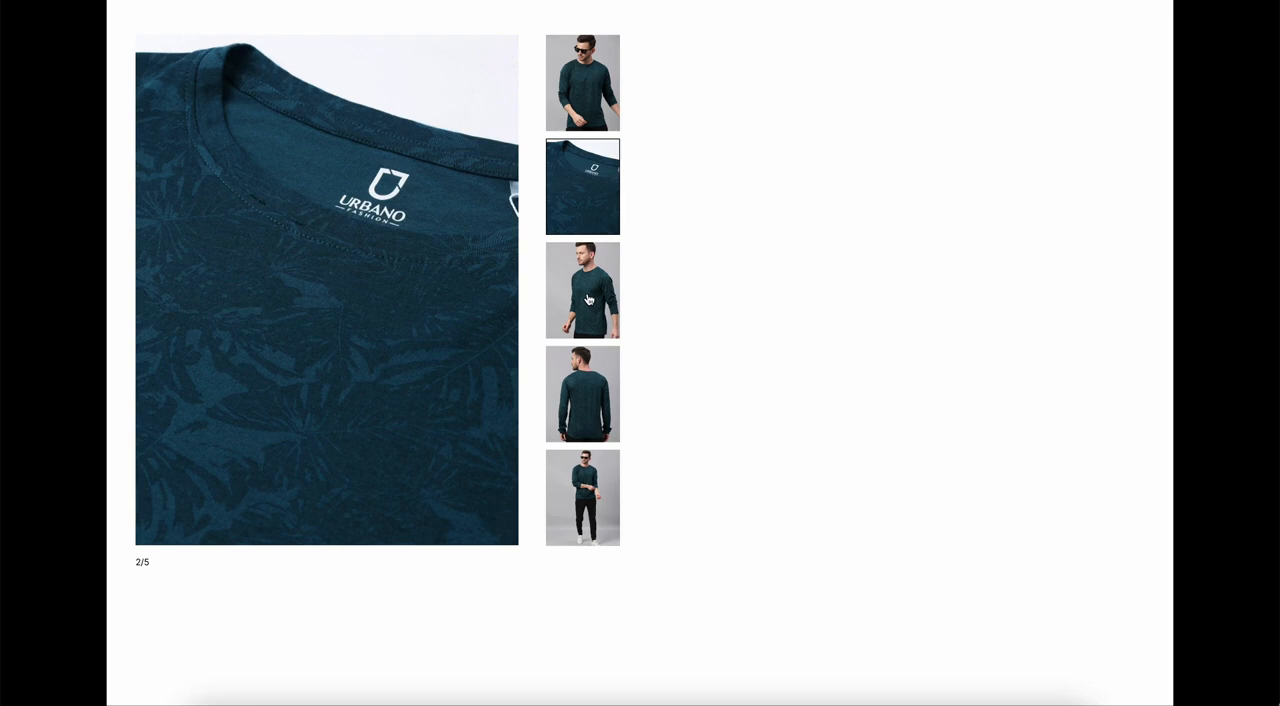
left_click(589, 300)
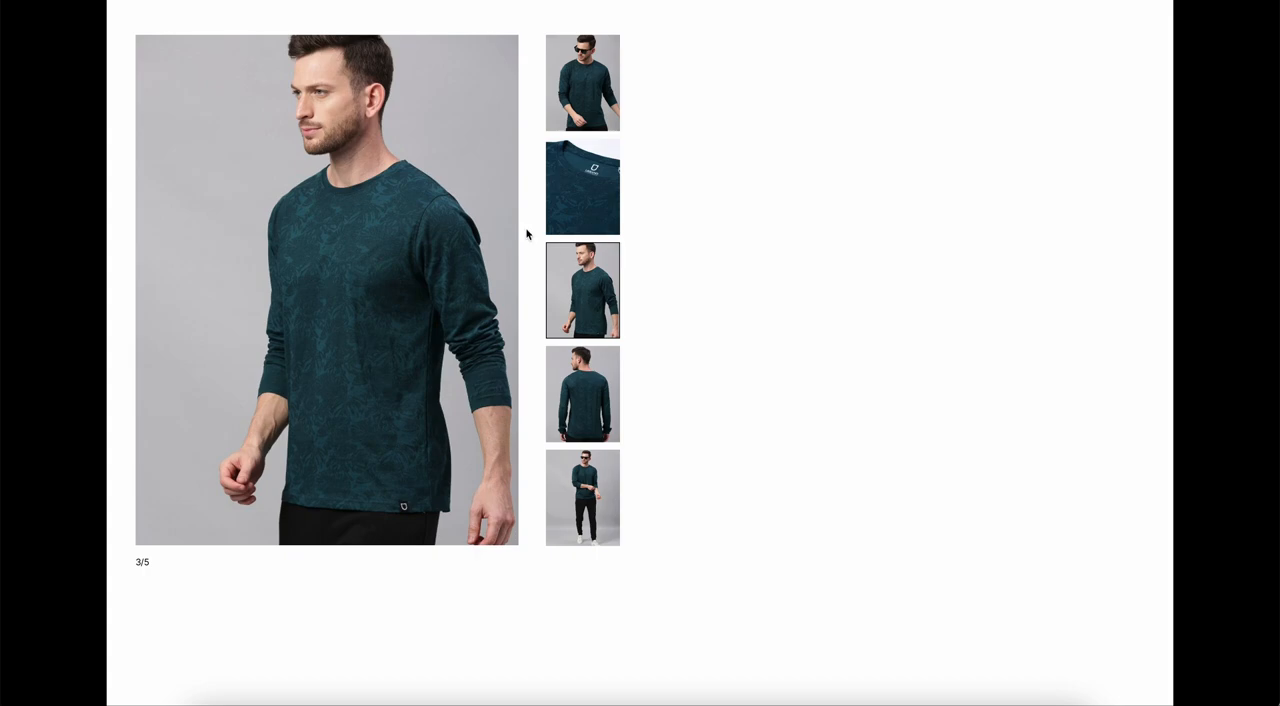
left_click(176, 294)
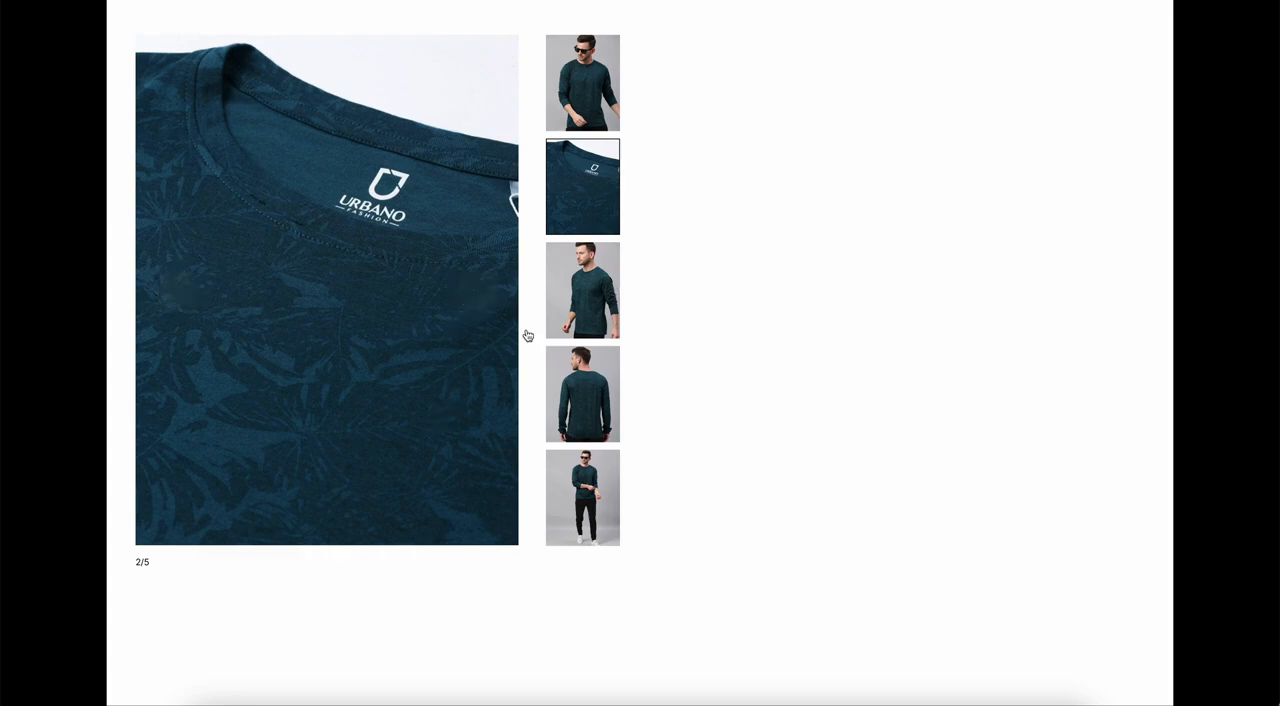
mouse_move(482, 299)
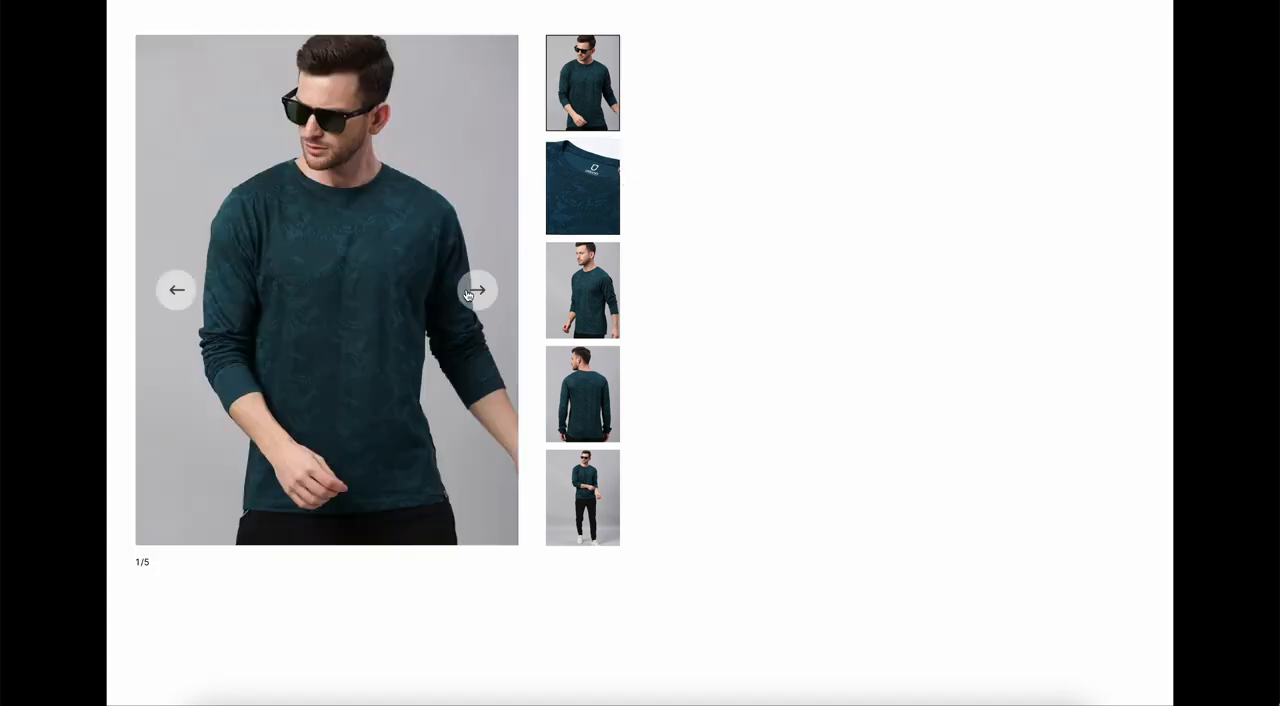
left_click(477, 300)
left_click(477, 300)
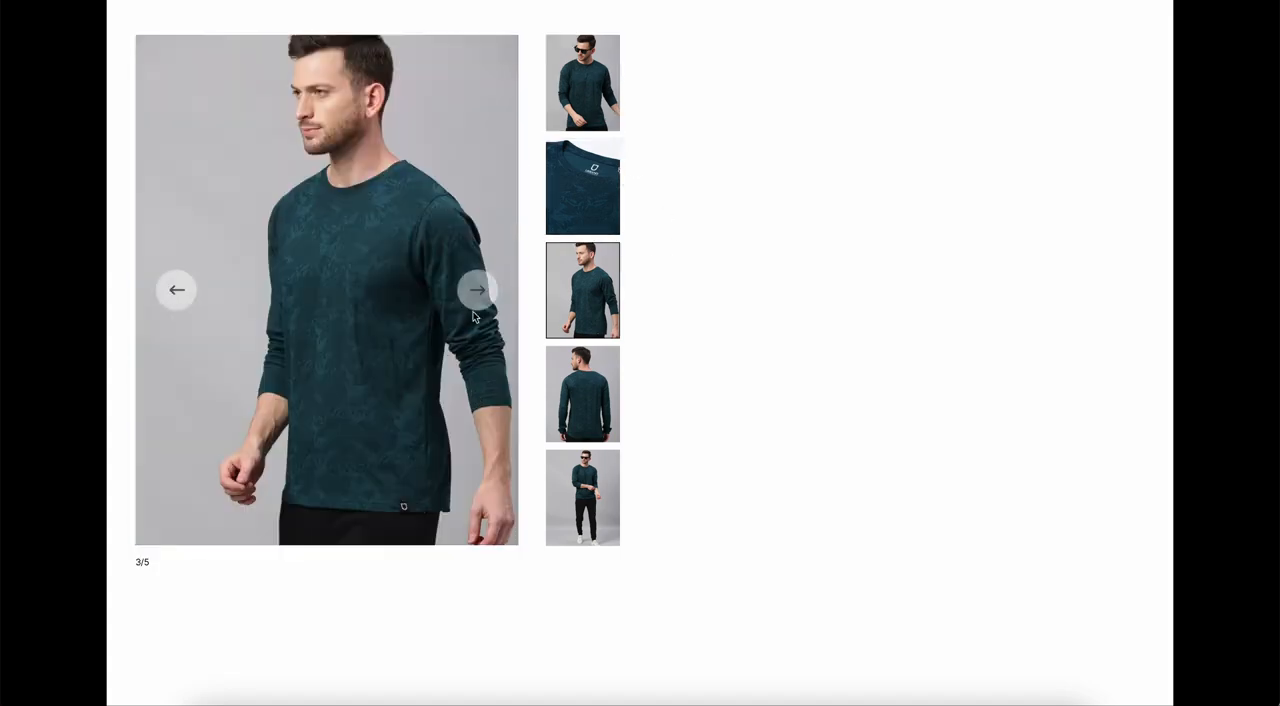